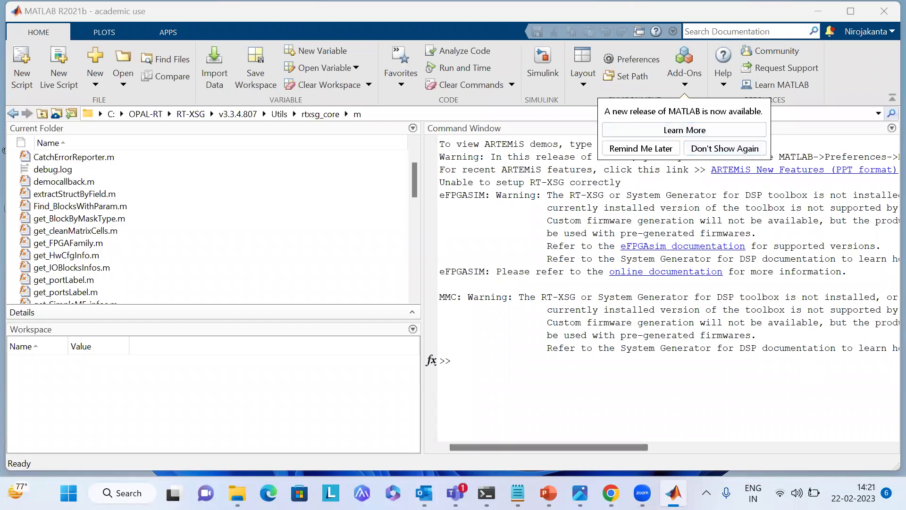
Launch Simulink and create a blank model in a maximized window.
{"action": "mouse_move", "coordinate": [674, 493]}
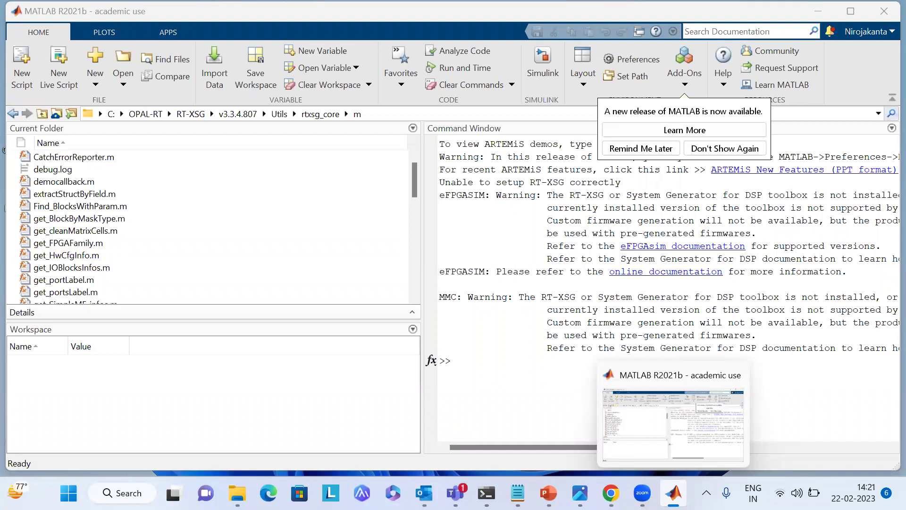
{"action": "left_click", "coordinate": [662, 486]}
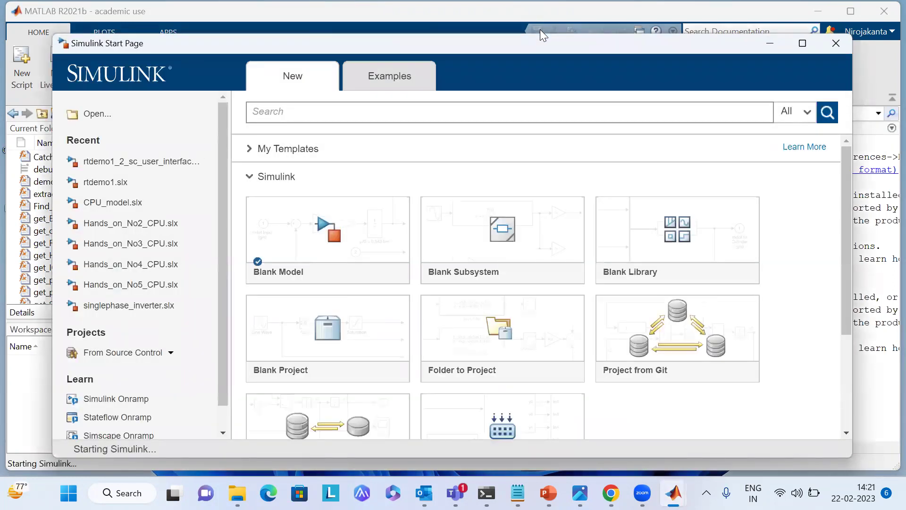
{"action": "left_click", "coordinate": [346, 230]}
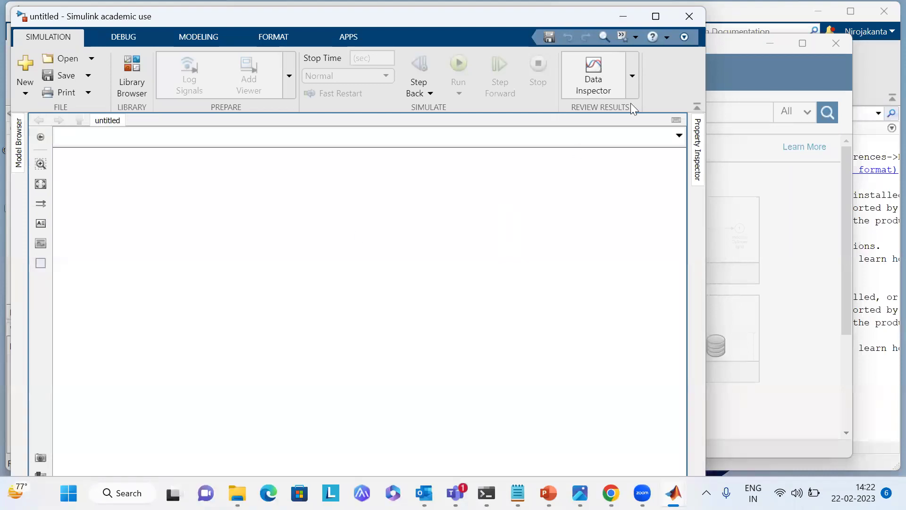
{"action": "left_click", "coordinate": [657, 16]}
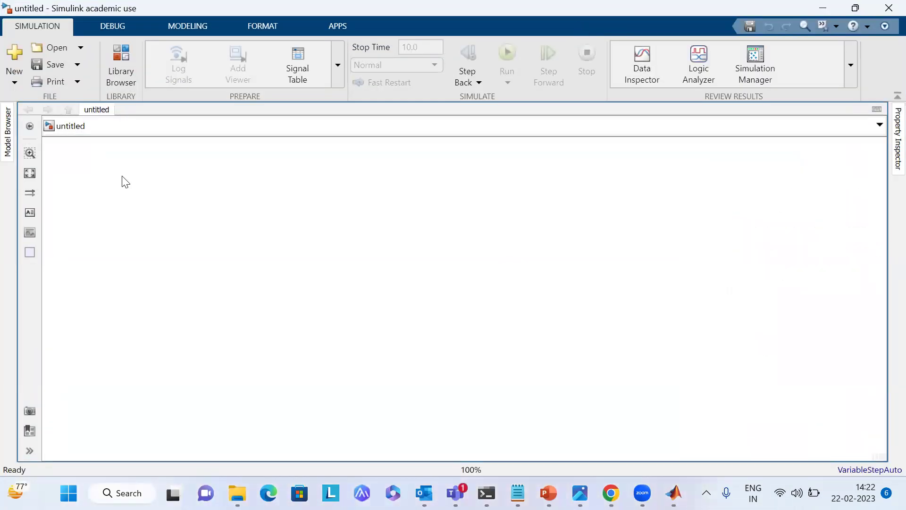
Search the block library for "sine" and add the Simulink Sine Wave block to the untitled model.
{"action": "left_click", "coordinate": [125, 50]}
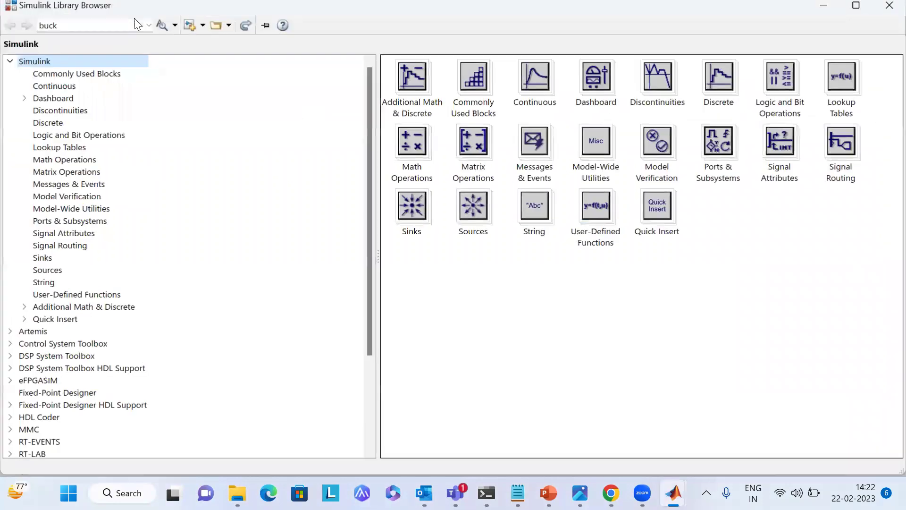
{"action": "left_click", "coordinate": [100, 19]}
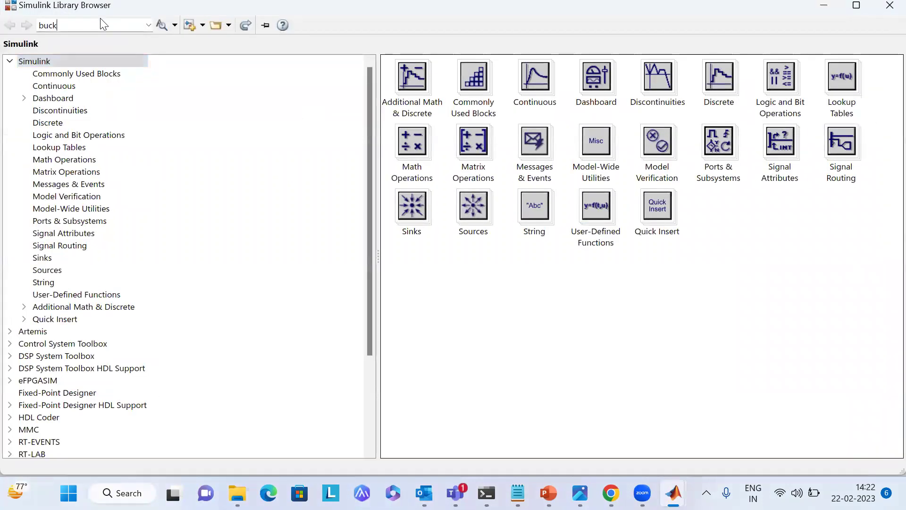
{"action": "double_click", "coordinate": [97, 21]}
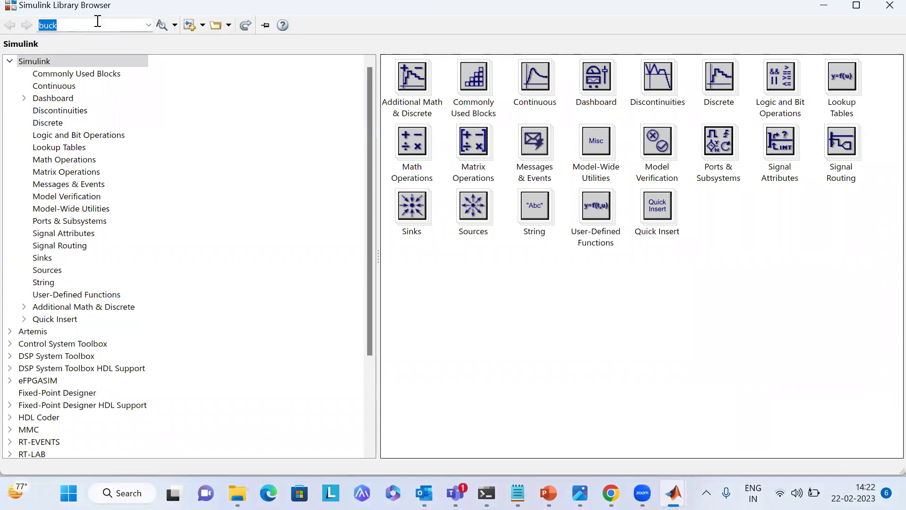
{"action": "type", "text": "sine"}
{"action": "key", "text": "Return"}
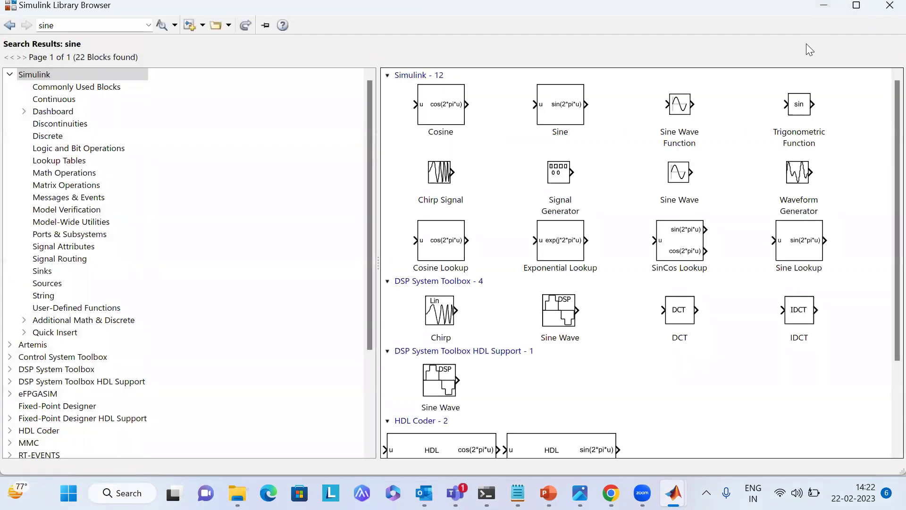
{"action": "right_click", "coordinate": [685, 173]}
{"action": "left_click", "coordinate": [708, 181]}
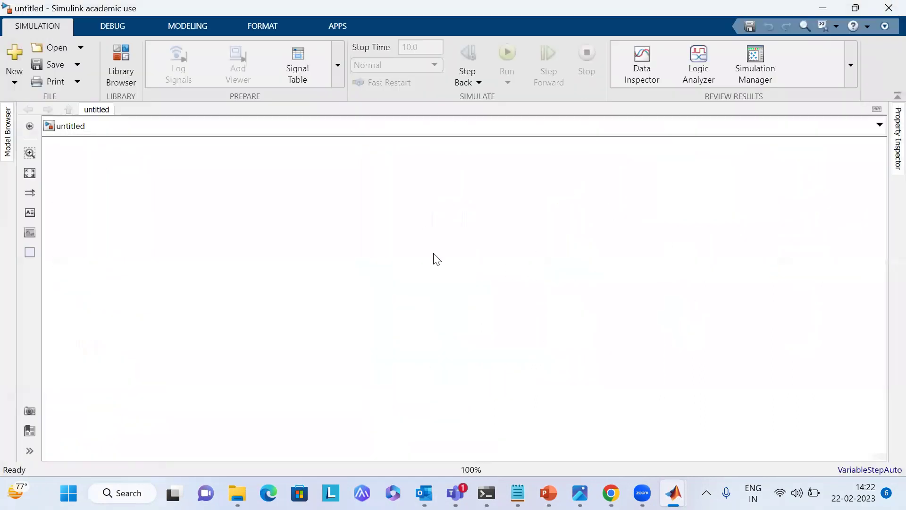
Add a Scope block to the model and connect the Sine Wave output to its input.
{"action": "double_click", "coordinate": [593, 281]}
{"action": "type", "text": "sco"}
{"action": "left_click", "coordinate": [614, 291]}
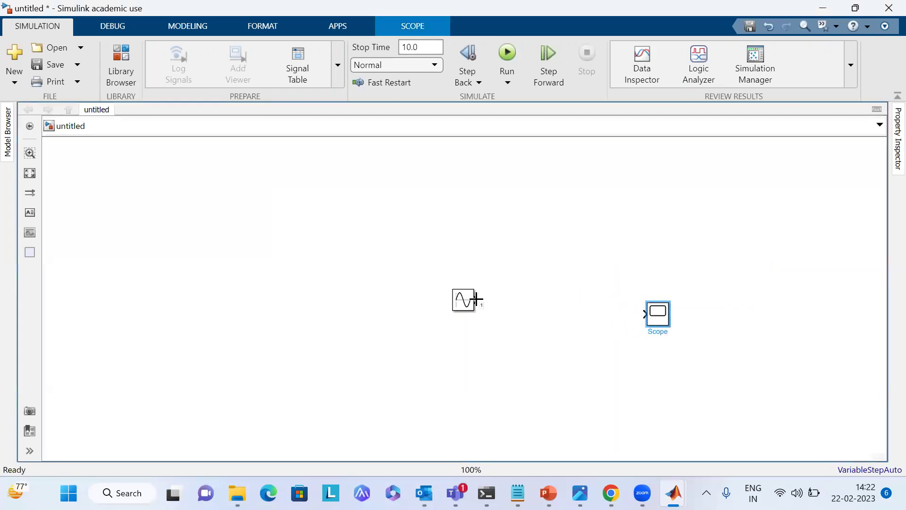
{"action": "left_click_drag", "start_coordinate": [476, 299], "coordinate": [646, 314]}
{"action": "left_click", "coordinate": [876, 146]}
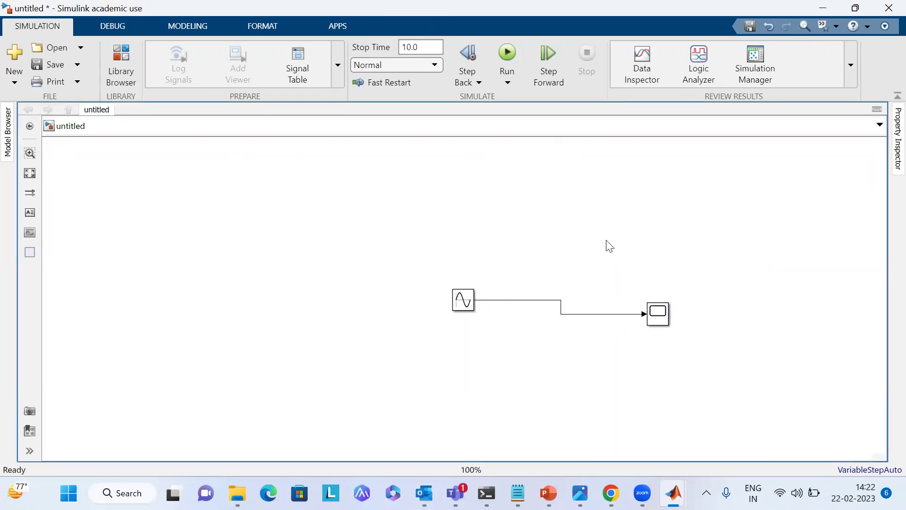
Add a Product block between the Sine Wave and the Scope, wiring the sine signal through its second input.
{"action": "double_click", "coordinate": [544, 233]}
{"action": "type", "text": "prod"}
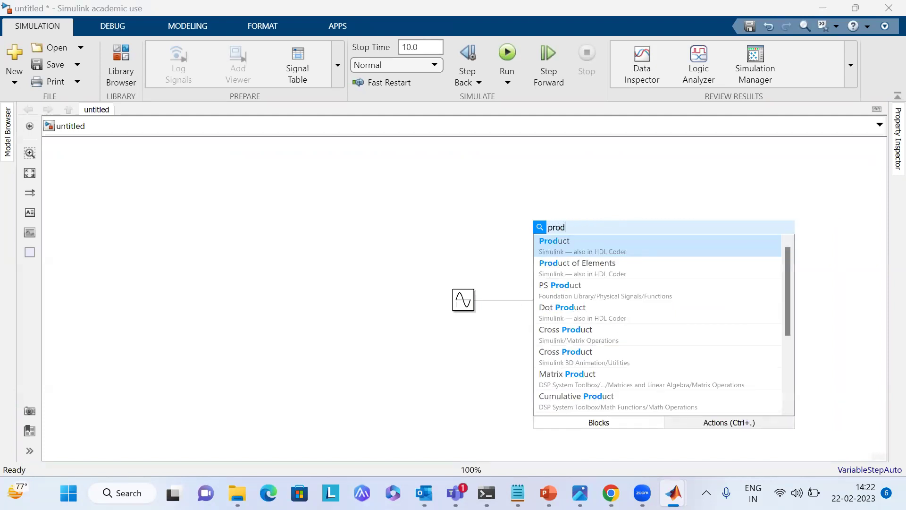
{"action": "key", "text": "Return"}
{"action": "left_click_drag", "start_coordinate": [544, 231], "coordinate": [530, 295]}
{"action": "left_click", "coordinate": [560, 309]}
{"action": "key", "text": "Delete"}
{"action": "left_click_drag", "start_coordinate": [476, 298], "coordinate": [645, 312]}
Add a Constant block above the Sine Wave and connect it to the Product block's free first input.
{"action": "double_click", "coordinate": [459, 211]}
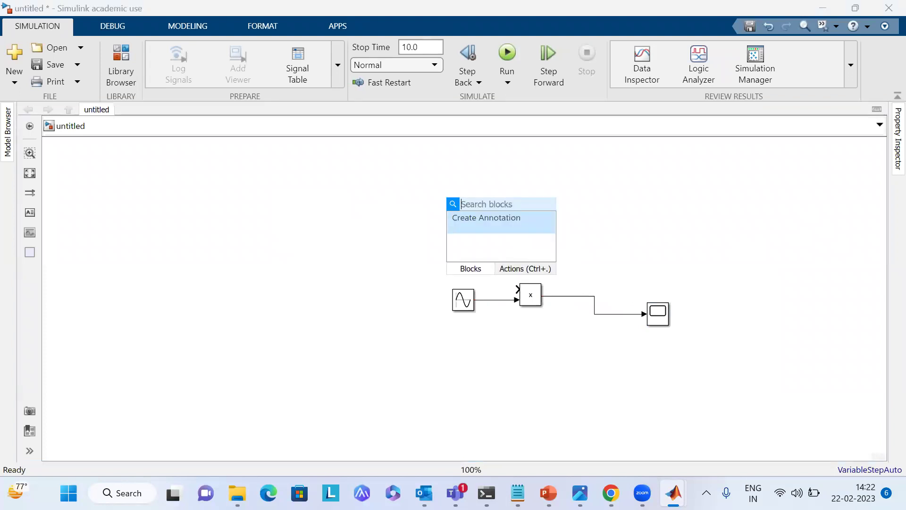
{"action": "type", "text": "const"}
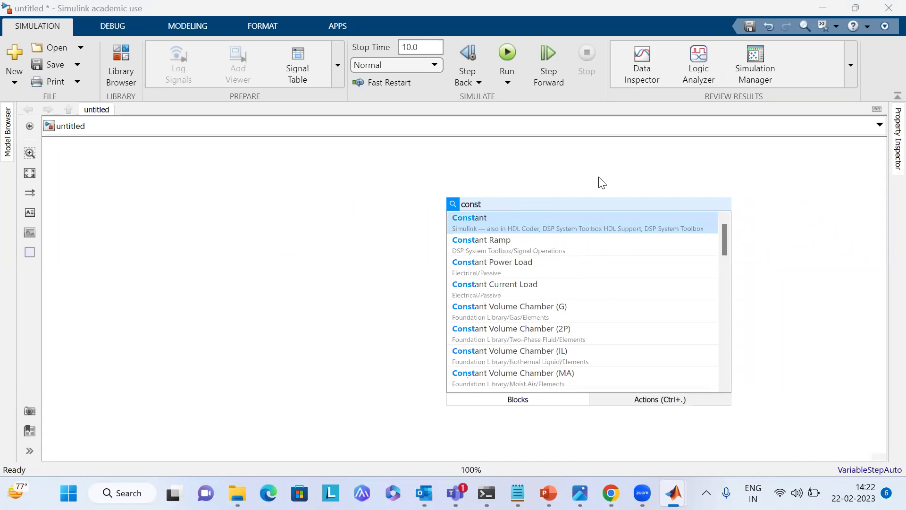
{"action": "left_click", "coordinate": [558, 217]}
{"action": "left_click_drag", "start_coordinate": [469, 207], "coordinate": [517, 288]}
{"action": "left_click_drag", "start_coordinate": [458, 211], "coordinate": [466, 247]}
Set the Sine Wave block's frequency to 314 rad/sec.
{"action": "double_click", "coordinate": [463, 300]}
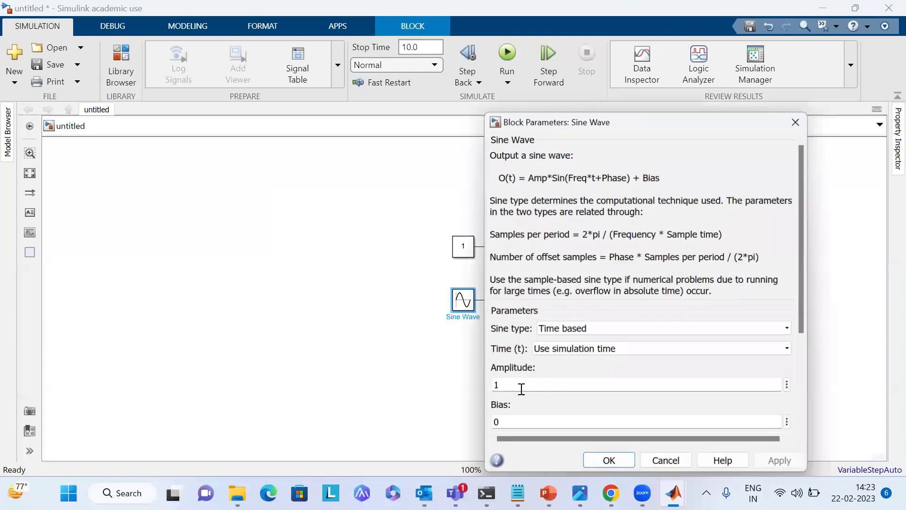
{"action": "scroll", "coordinate": [497, 351], "scroll_direction": "down", "scroll_amount": 5}
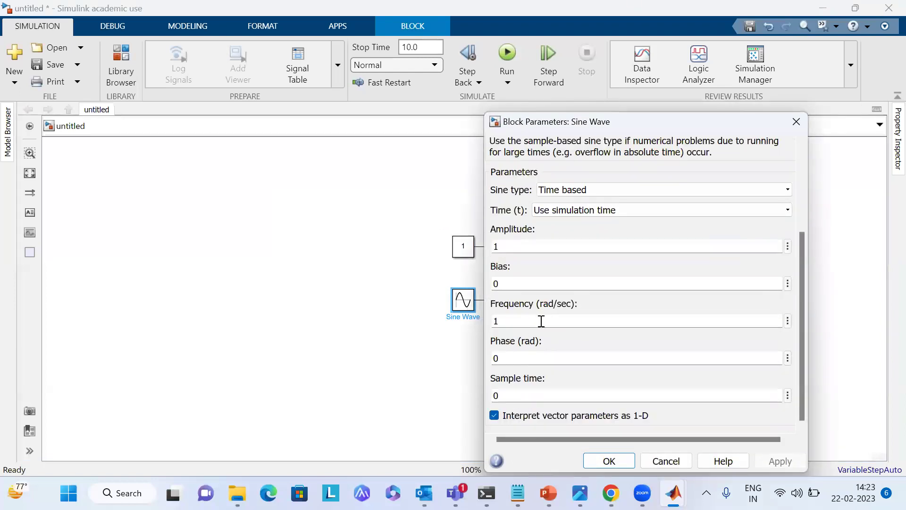
{"action": "type", "text": "314"}
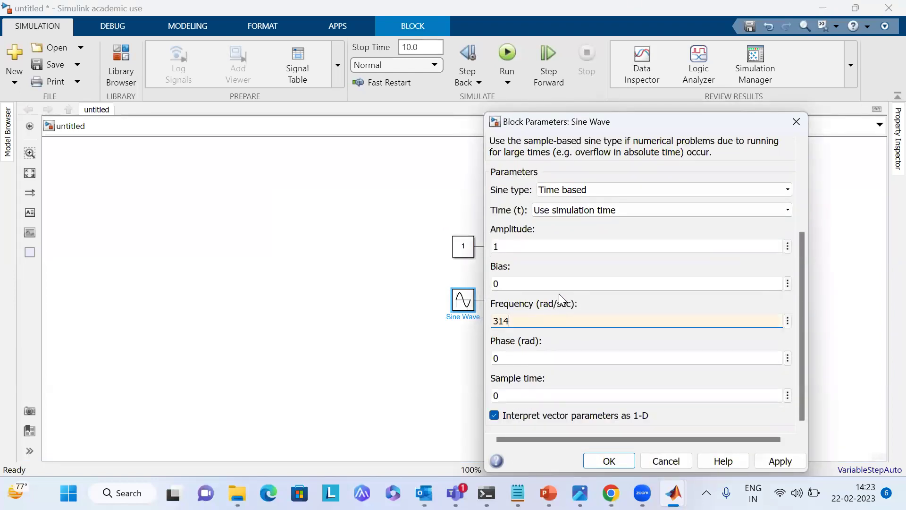
{"action": "left_click", "coordinate": [779, 461]}
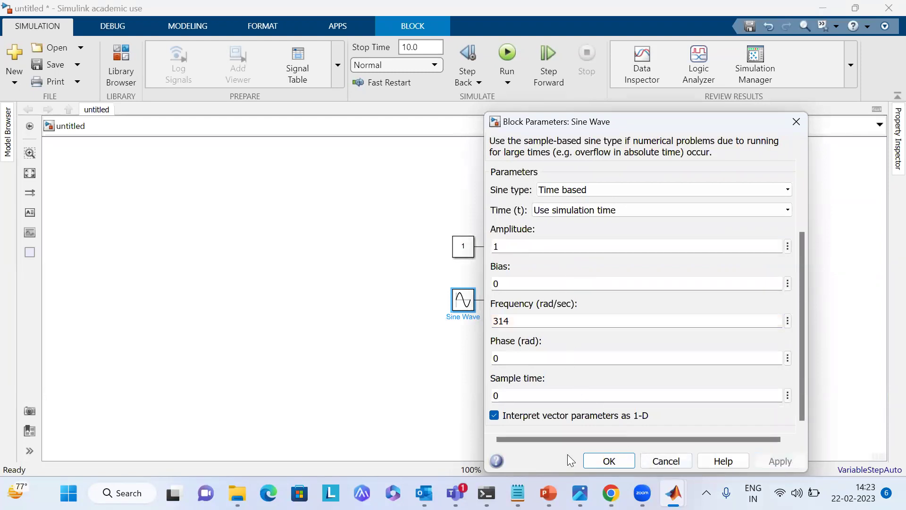
{"action": "left_click", "coordinate": [596, 462]}
Align the Scope with the Product output and move the Constant and Sine Wave blocks farther away from the Product.
{"action": "left_click_drag", "start_coordinate": [670, 318], "coordinate": [665, 304]}
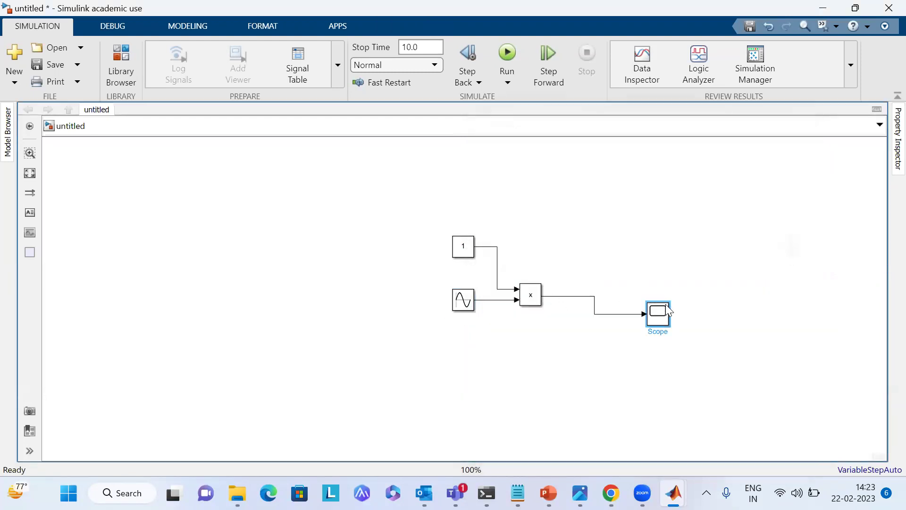
{"action": "double_click", "coordinate": [463, 246]}
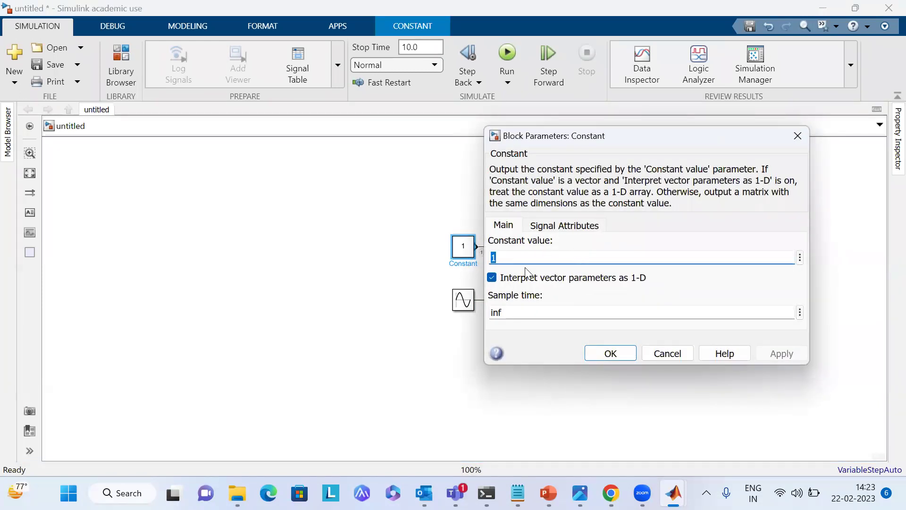
{"action": "left_click", "coordinate": [797, 136]}
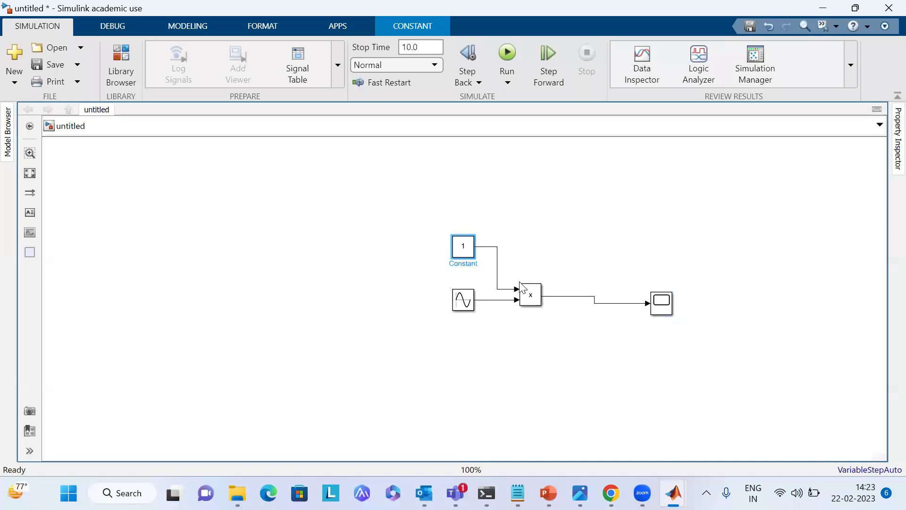
{"action": "mouse_move", "coordinate": [671, 301]}
{"action": "left_mouse_down"}
{"action": "mouse_move", "coordinate": [670, 283]}
{"action": "mouse_move", "coordinate": [670, 295]}
{"action": "left_mouse_up"}
{"action": "left_click", "coordinate": [618, 283]}
{"action": "left_click_drag", "start_coordinate": [467, 246], "coordinate": [424, 245]}
{"action": "left_click_drag", "start_coordinate": [463, 298], "coordinate": [354, 310]}
{"action": "mouse_move", "coordinate": [428, 251]}
{"action": "left_mouse_down"}
{"action": "mouse_move", "coordinate": [407, 240]}
{"action": "mouse_move", "coordinate": [430, 239]}
{"action": "left_mouse_up"}
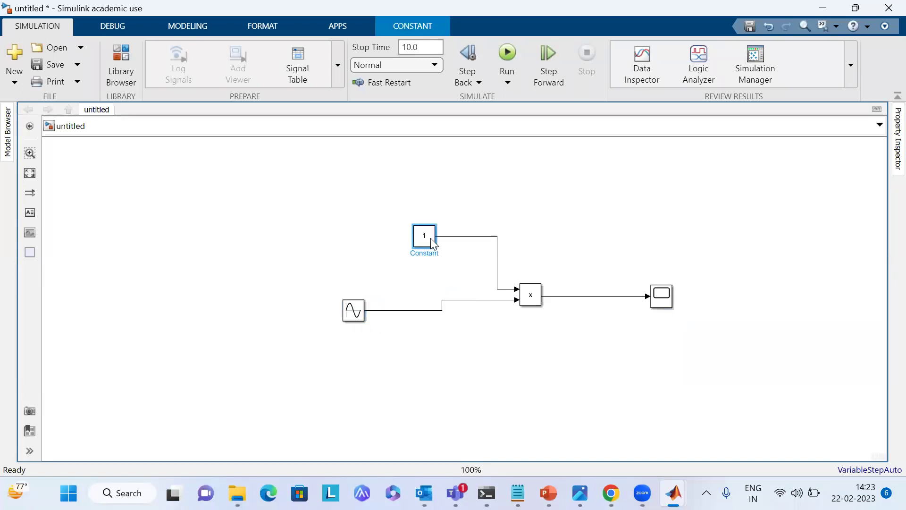
Group the Sine Wave and Product blocks into one subsystem and the Constant and Scope blocks into a second one.
{"action": "left_click_drag", "start_coordinate": [322, 284], "coordinate": [561, 362]}
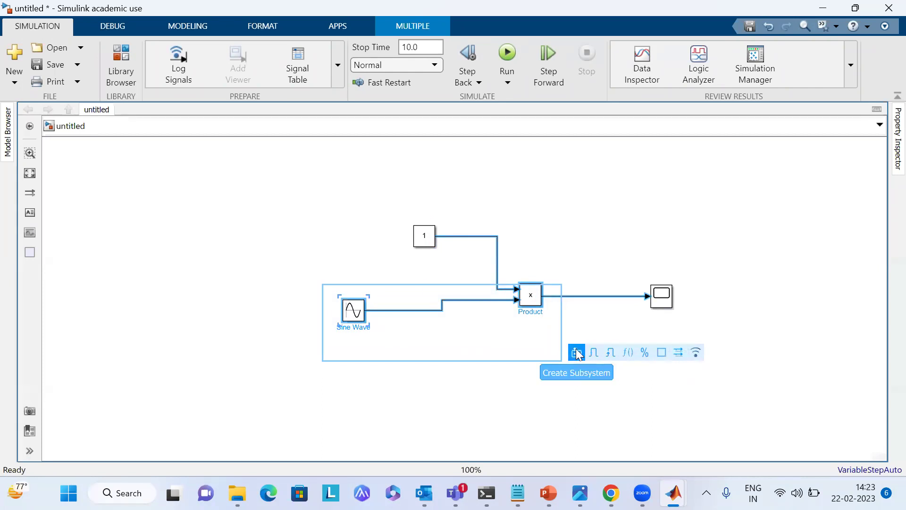
{"action": "left_click", "coordinate": [577, 352]}
{"action": "left_click_drag", "start_coordinate": [428, 236], "coordinate": [637, 253]}
{"action": "left_click", "coordinate": [630, 342]}
{"action": "left_click_drag", "start_coordinate": [545, 196], "coordinate": [710, 349]}
{"action": "key", "text": "ctrl+g"}
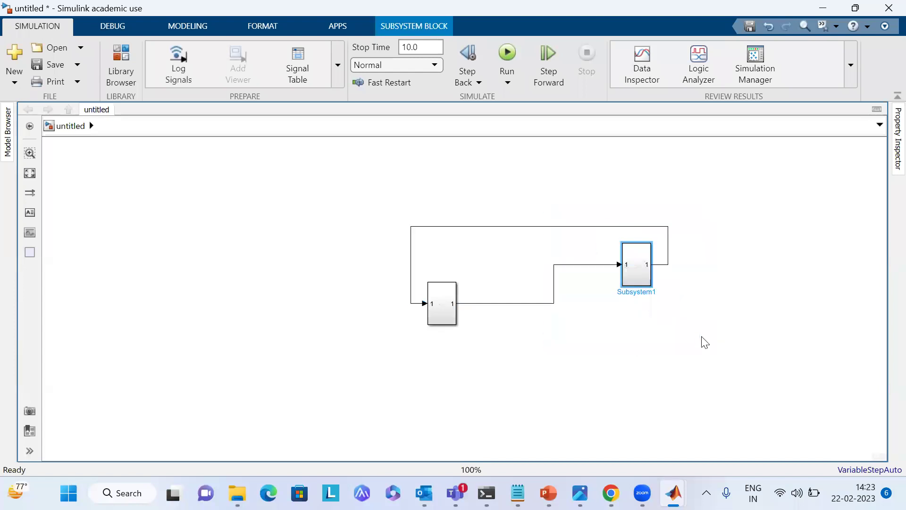
Move the second subsystem beside the first and auto-arrange the model layout.
{"action": "left_click_drag", "start_coordinate": [636, 268], "coordinate": [540, 305]}
{"action": "key", "text": "ctrl+shift+a"}
{"action": "key", "text": "space"}
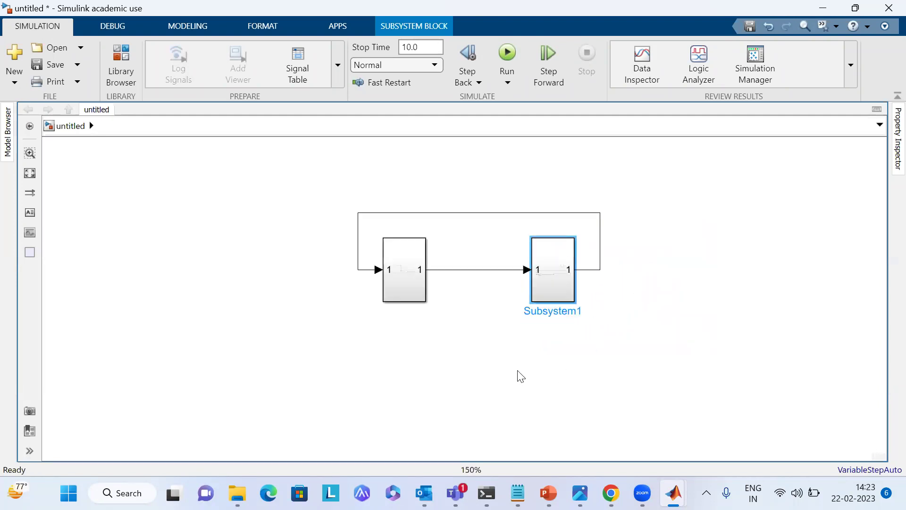
{"action": "left_click", "coordinate": [453, 283]}
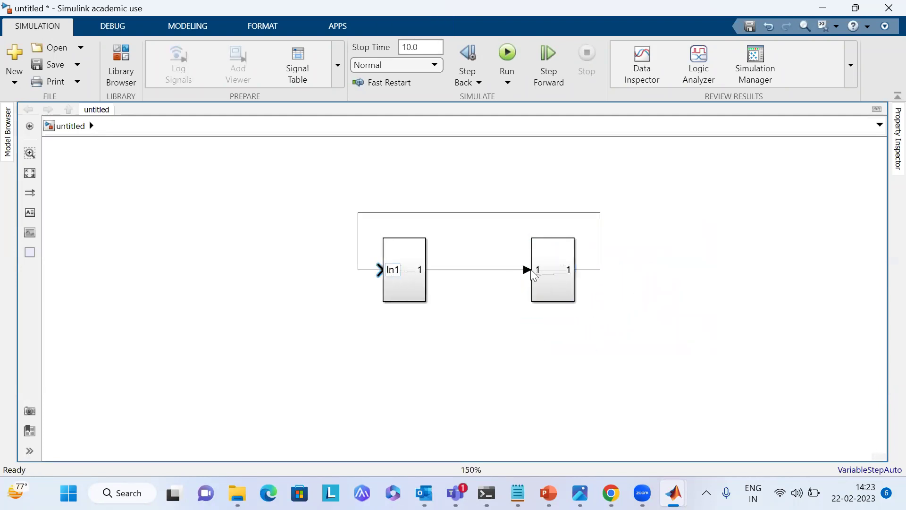
{"action": "left_click", "coordinate": [560, 281]}
Rename the subsystem containing the Sine Wave and Product as SM_abc.
{"action": "left_click", "coordinate": [403, 293]}
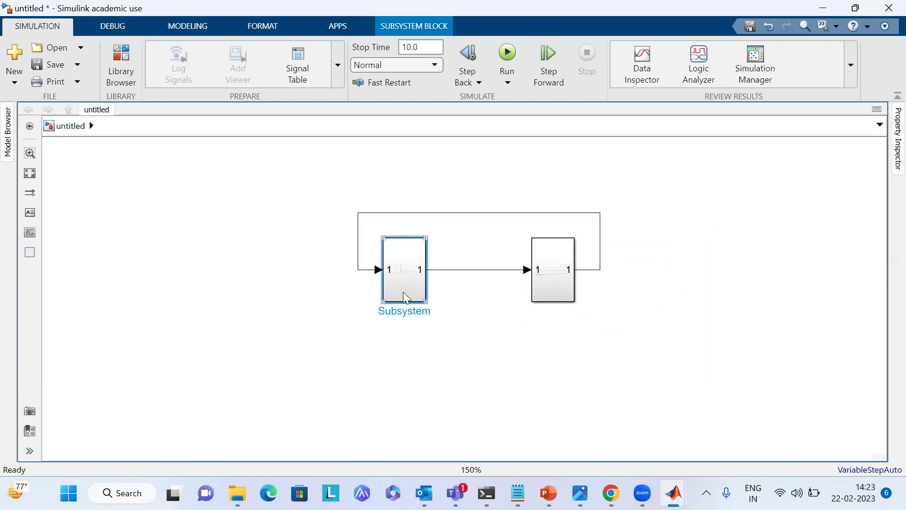
{"action": "double_click", "coordinate": [408, 310]}
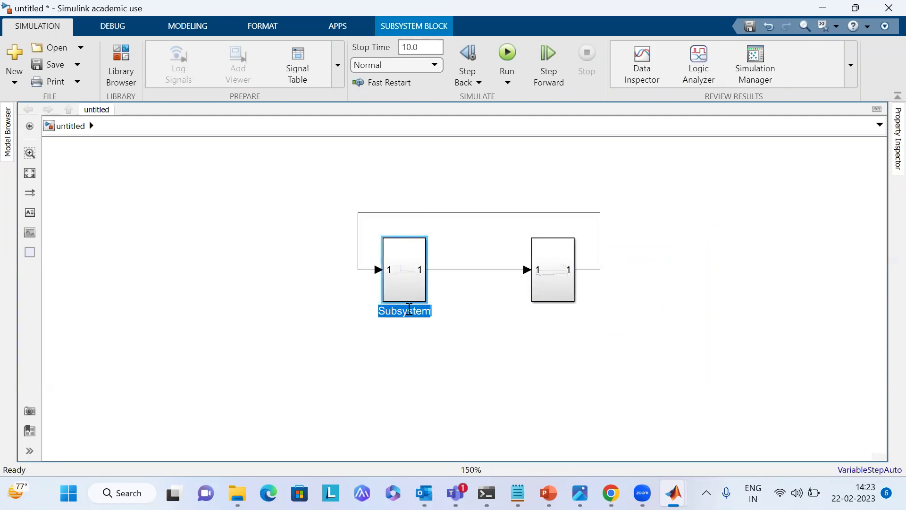
{"action": "type", "text": "SM"}
{"action": "type", "text": "IS"}
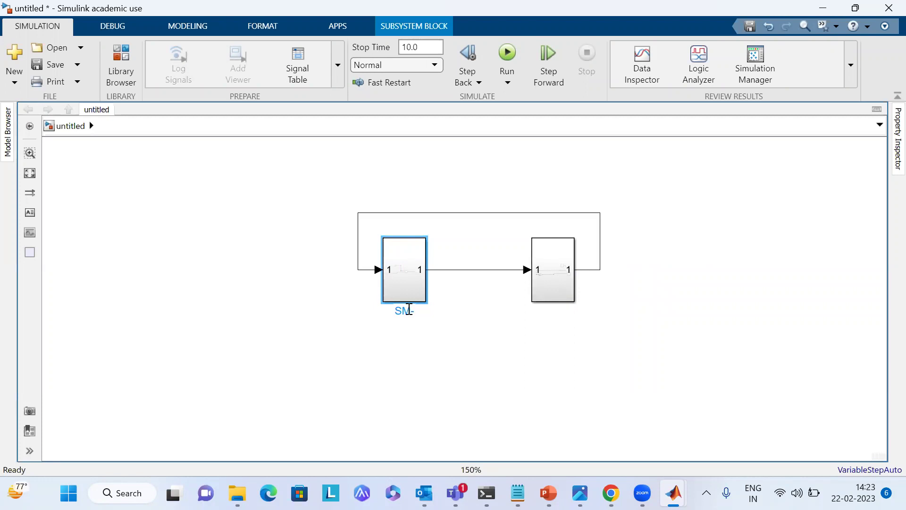
{"action": "key", "text": "BackSpace"}
{"action": "type", "text": "-"}
{"action": "key", "text": "BackSpace"}
{"action": "type", "text": "_abc"}
Rename the subsystem containing the Constant and Scope as SC_xyz.
{"action": "left_click", "coordinate": [563, 280]}
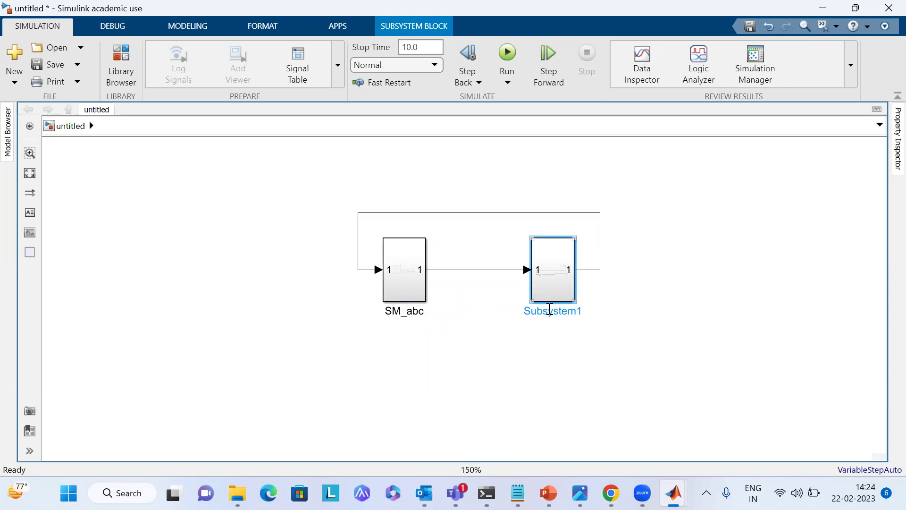
{"action": "double_click", "coordinate": [550, 310]}
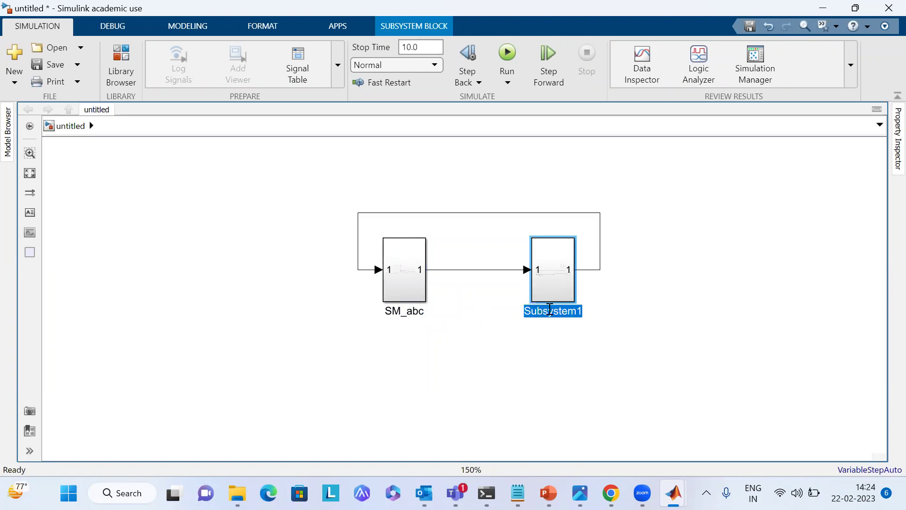
{"action": "type", "text": "SC_a"}
{"action": "key", "text": "BackSpace"}
{"action": "type", "text": "xyz"}
{"action": "left_click", "coordinate": [616, 313]}
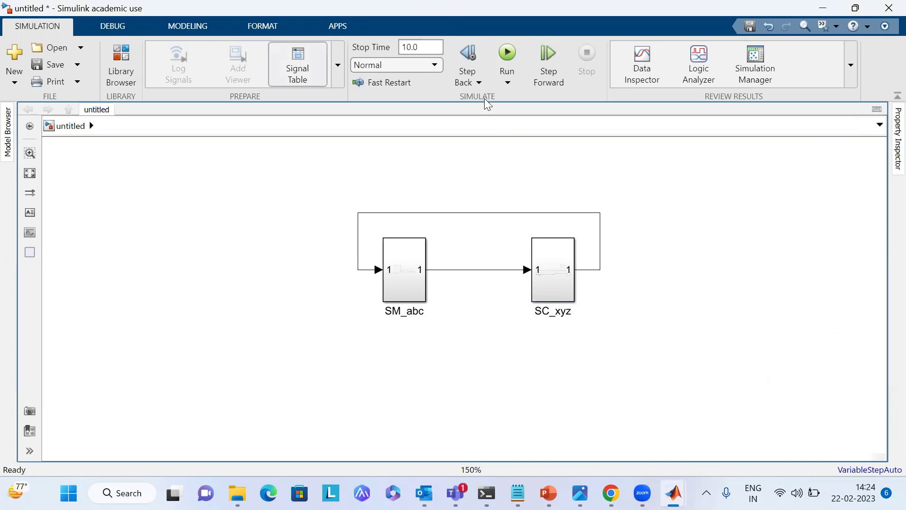
Set the model's solver type to Fixed-step and choose the ode4 (Runge-Kutta) solver.
{"action": "left_click", "coordinate": [195, 20]}
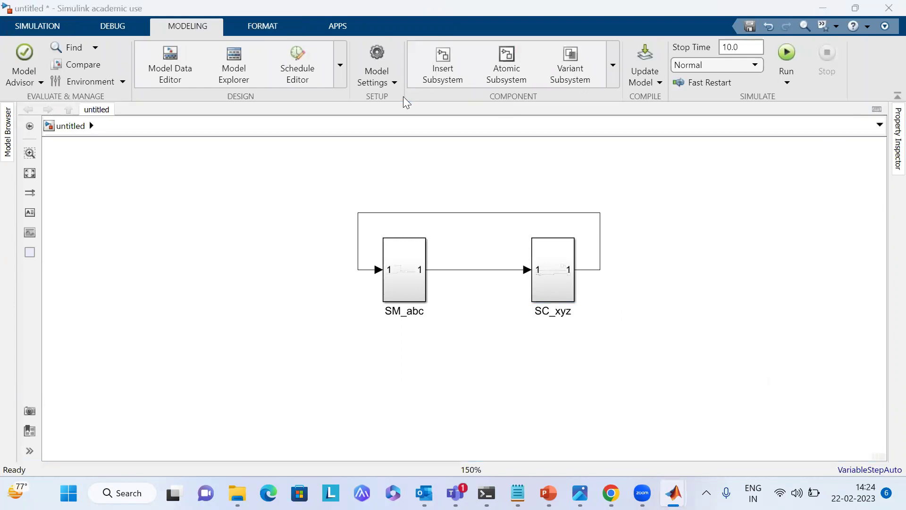
{"action": "left_click", "coordinate": [377, 48]}
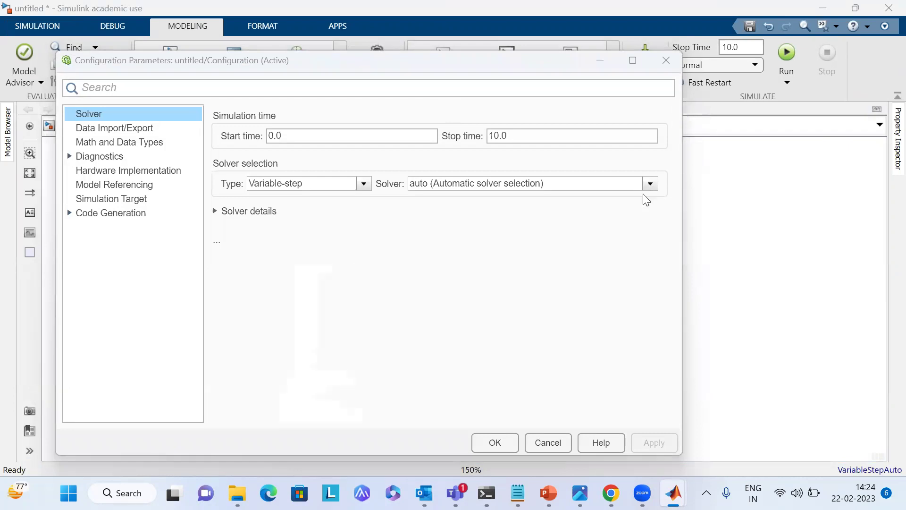
{"action": "left_click", "coordinate": [362, 187]}
{"action": "left_click", "coordinate": [319, 208]}
{"action": "left_click", "coordinate": [487, 184]}
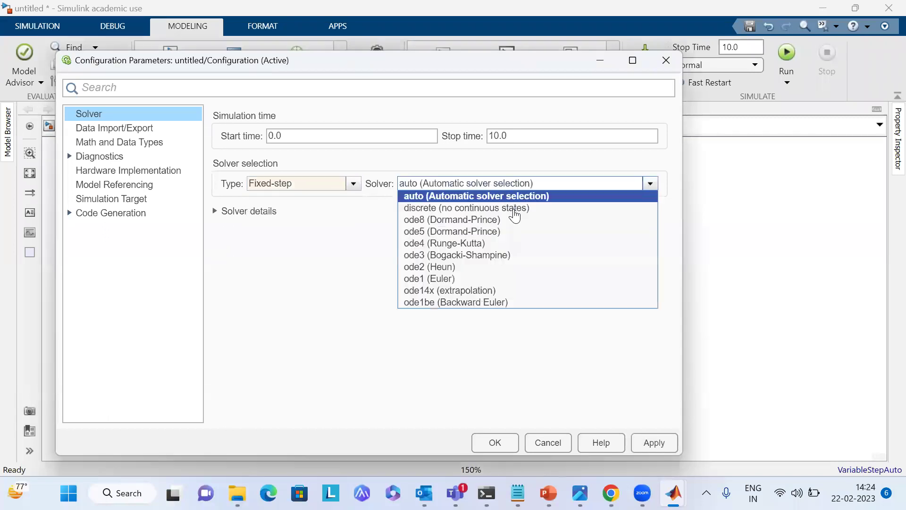
{"action": "left_click", "coordinate": [493, 242]}
Set the solver's fixed-step size to 10e-6 and apply the configuration.
{"action": "left_click", "coordinate": [277, 216]}
{"action": "double_click", "coordinate": [468, 240]}
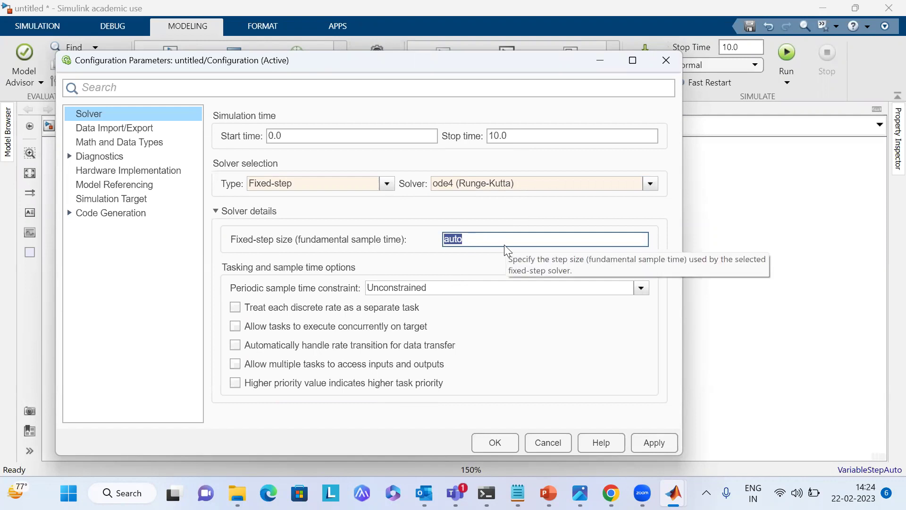
{"action": "type", "text": "10"}
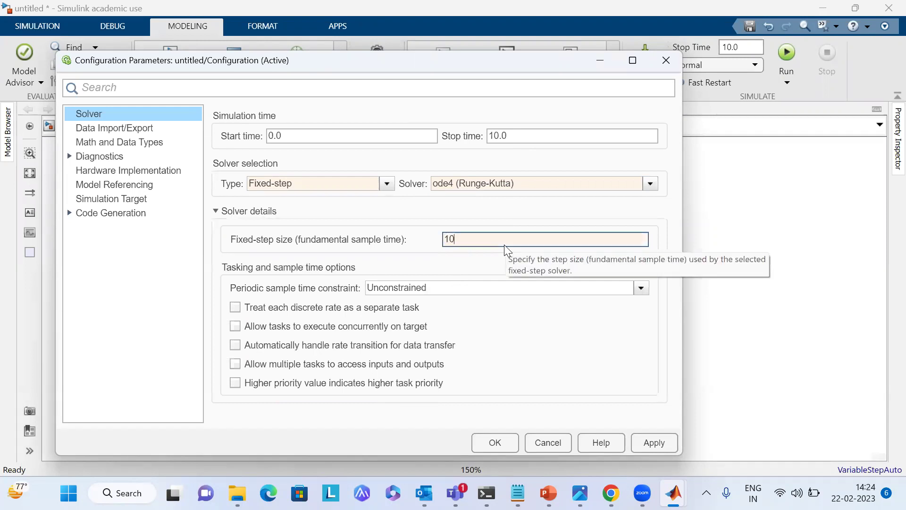
{"action": "type", "text": "e-6"}
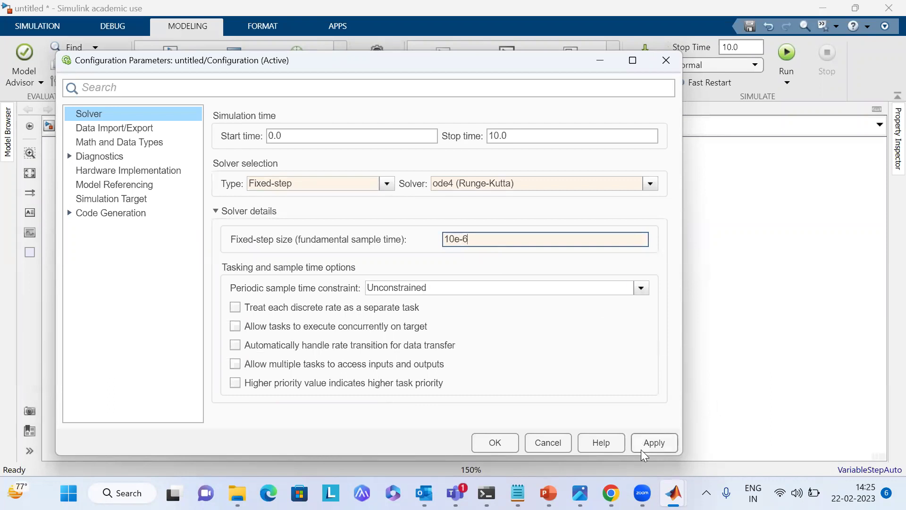
{"action": "left_click", "coordinate": [665, 444]}
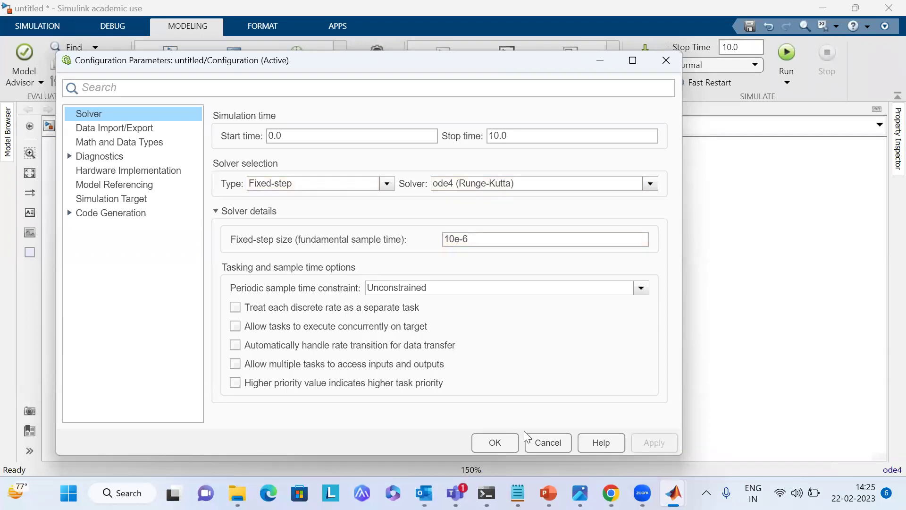
{"action": "left_click", "coordinate": [495, 442]}
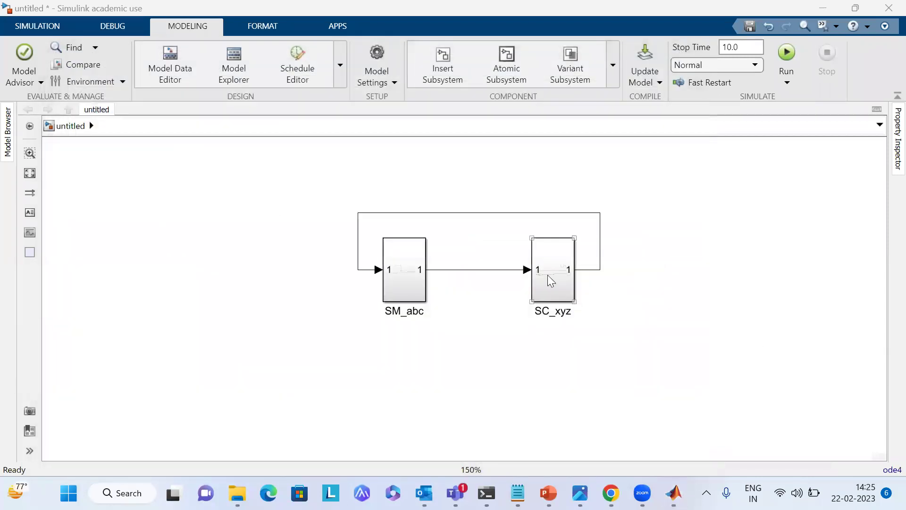
In the SC_xyz subsystem, move the Constant to the far left and pull its outport off the overlapping inport.
{"action": "double_click", "coordinate": [548, 275]}
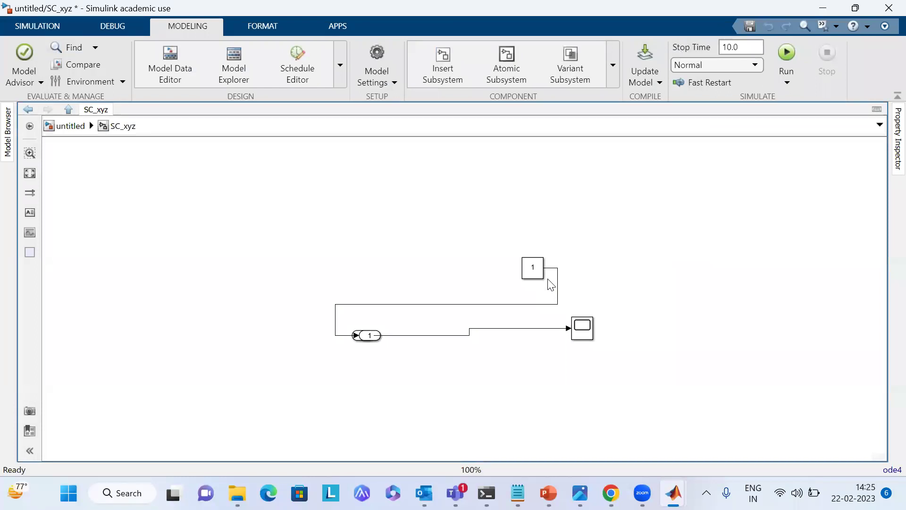
{"action": "left_click_drag", "start_coordinate": [528, 273], "coordinate": [231, 333]}
{"action": "left_click_drag", "start_coordinate": [366, 336], "coordinate": [339, 304]}
Move the Constant and its outport together to the area above and to the right of the Scope.
{"action": "left_click_drag", "start_coordinate": [187, 272], "coordinate": [332, 348]}
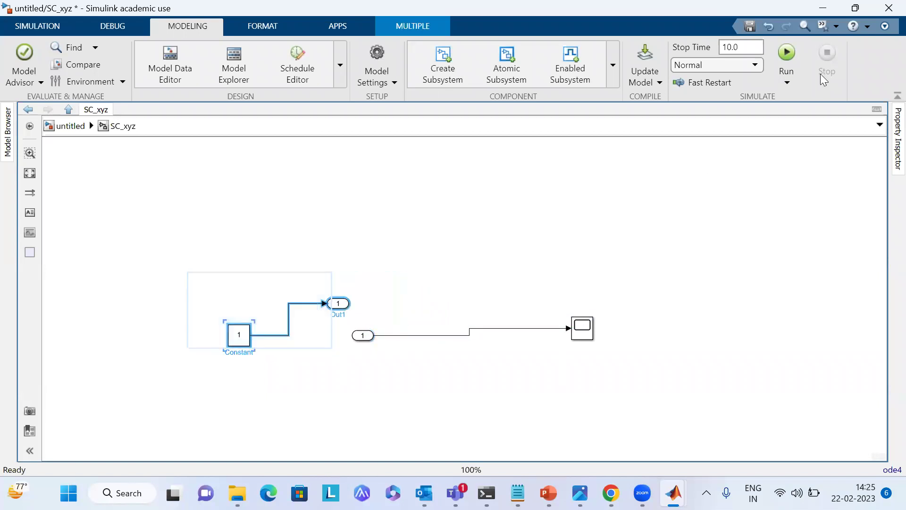
{"action": "key", "text": "Up"}
{"action": "key", "text": "Up"}
{"action": "key", "text": "Up"}
{"action": "key", "text": "Up"}
{"action": "key", "text": "Up"}
{"action": "key", "text": "Up"}
{"action": "key", "text": "Up"}
{"action": "key", "text": "Up"}
{"action": "key", "text": "Up"}
{"action": "key", "text": "Up"}
{"action": "key", "text": "Up"}
{"action": "key", "text": "Up"}
{"action": "key", "text": "Up"}
{"action": "key", "text": "Up"}
{"action": "key", "text": "Up"}
{"action": "key", "text": "Up"}
{"action": "key", "text": "Up"}
{"action": "key", "text": "Up"}
{"action": "key", "text": "Up"}
{"action": "key", "text": "Up"}
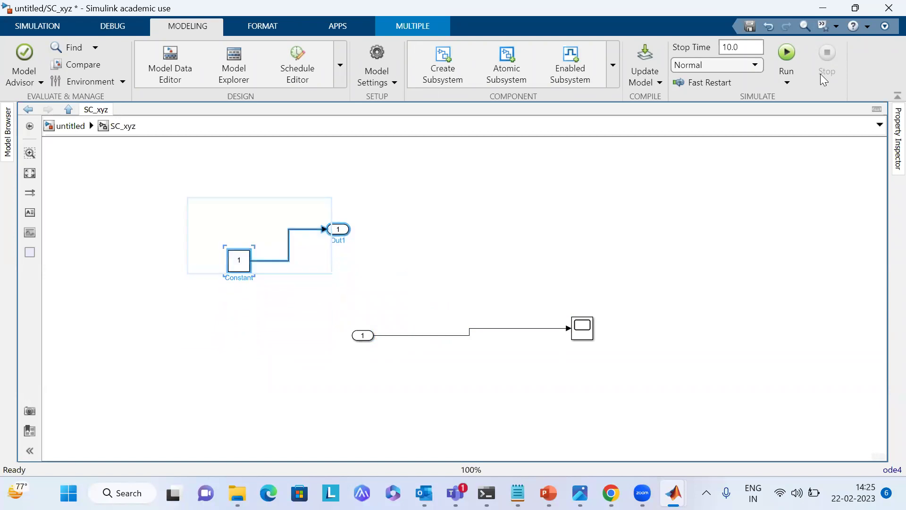
{"action": "key", "text": "Right"}
{"action": "key", "text": "Right"}
{"action": "key", "text": "Right"}
{"action": "key", "text": "Right"}
{"action": "key", "text": "Right"}
{"action": "key", "text": "Right"}
{"action": "key", "text": "Right"}
{"action": "key", "text": "Right"}
{"action": "key", "text": "Right"}
{"action": "key", "text": "Right"}
{"action": "key", "text": "Right"}
{"action": "key", "text": "Right"}
{"action": "key", "text": "Right"}
{"action": "key", "text": "Right"}
{"action": "key", "text": "Right"}
{"action": "key", "text": "Right"}
{"action": "key", "text": "Right"}
{"action": "key", "text": "Right"}
{"action": "key", "text": "Right"}
{"action": "key", "text": "Right"}
{"action": "key", "text": "Right"}
{"action": "key", "text": "Right"}
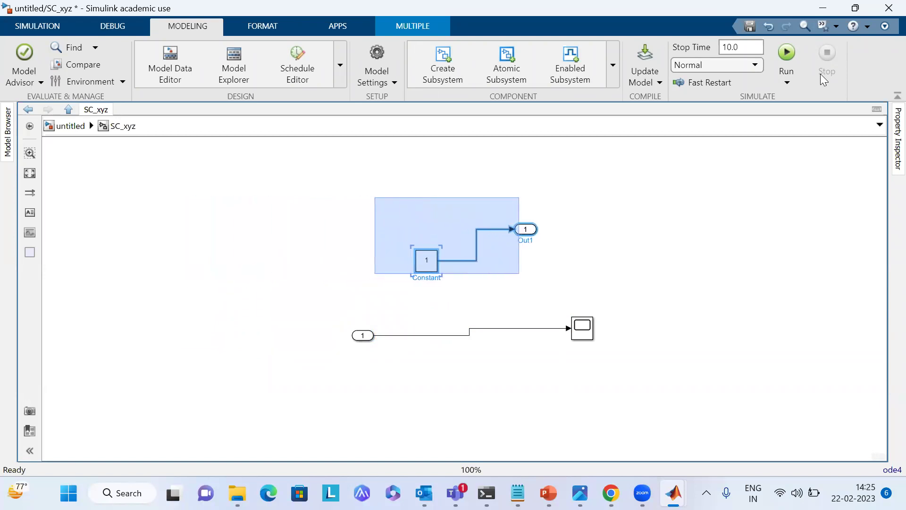
{"action": "key", "text": "Right"}
{"action": "key", "text": "Right"}
{"action": "key", "text": "Right"}
{"action": "key", "text": "Right"}
{"action": "key", "text": "Right"}
{"action": "key", "text": "Right"}
{"action": "key", "text": "Right"}
{"action": "key", "text": "Right"}
{"action": "key", "text": "Right"}
{"action": "key", "text": "Right"}
{"action": "key", "text": "Right"}
{"action": "key", "text": "Right"}
{"action": "key", "text": "Right"}
{"action": "key", "text": "Right"}
{"action": "key", "text": "Right"}
{"action": "key", "text": "Right"}
{"action": "key", "text": "Right"}
{"action": "key", "text": "Right"}
{"action": "key", "text": "Right"}
{"action": "key", "text": "Right"}
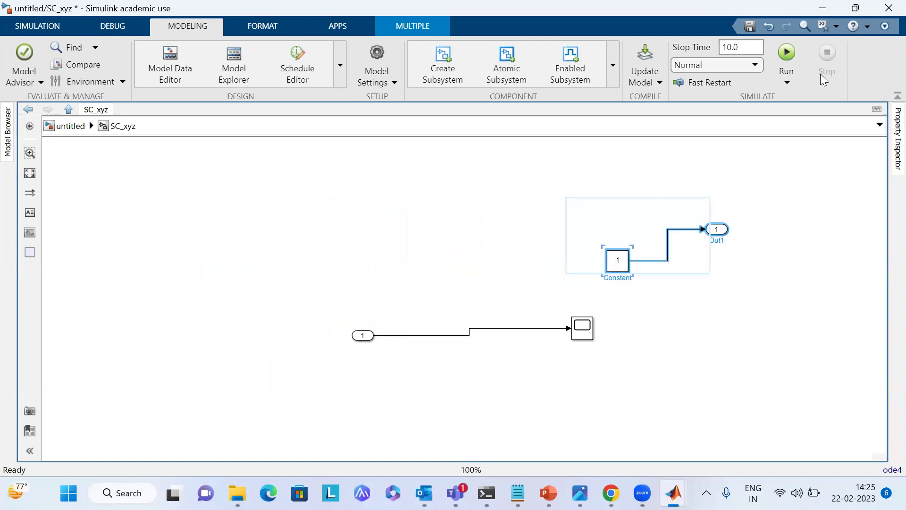
{"action": "left_click", "coordinate": [830, 262]}
Straighten both signal lines by aligning the outport with the Constant and the Scope with the inport.
{"action": "left_click_drag", "start_coordinate": [721, 230], "coordinate": [727, 262]}
{"action": "left_click_drag", "start_coordinate": [581, 336], "coordinate": [485, 345]}
{"action": "left_click", "coordinate": [658, 324]}
{"action": "left_click_drag", "start_coordinate": [363, 335], "coordinate": [360, 335]}
{"action": "left_click_drag", "start_coordinate": [279, 350], "coordinate": [279, 342]}
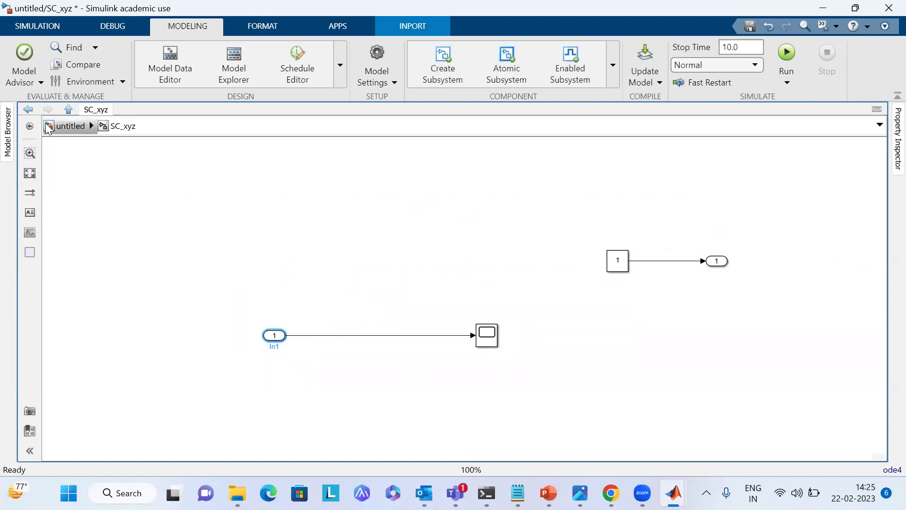
Return to the top level, then reopen SC_xyz to inspect the signal line entering its Scope.
{"action": "left_click", "coordinate": [71, 127]}
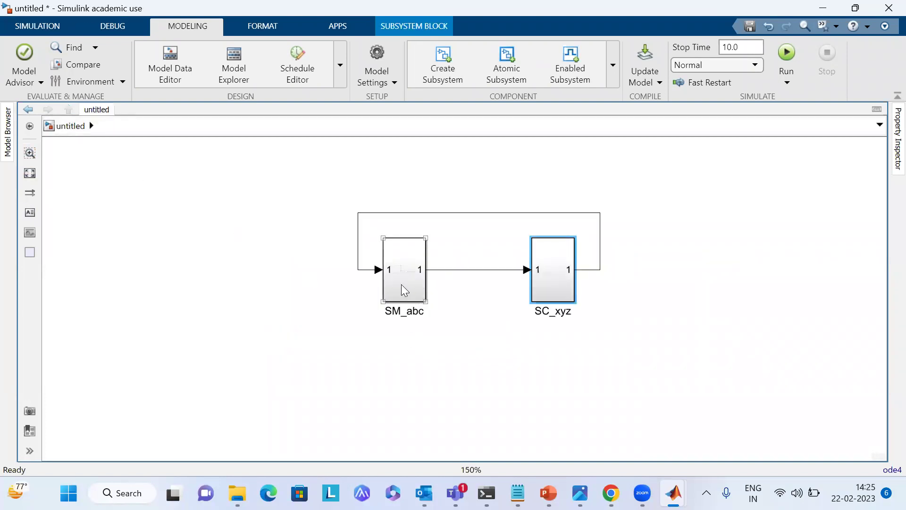
{"action": "double_click", "coordinate": [554, 278]}
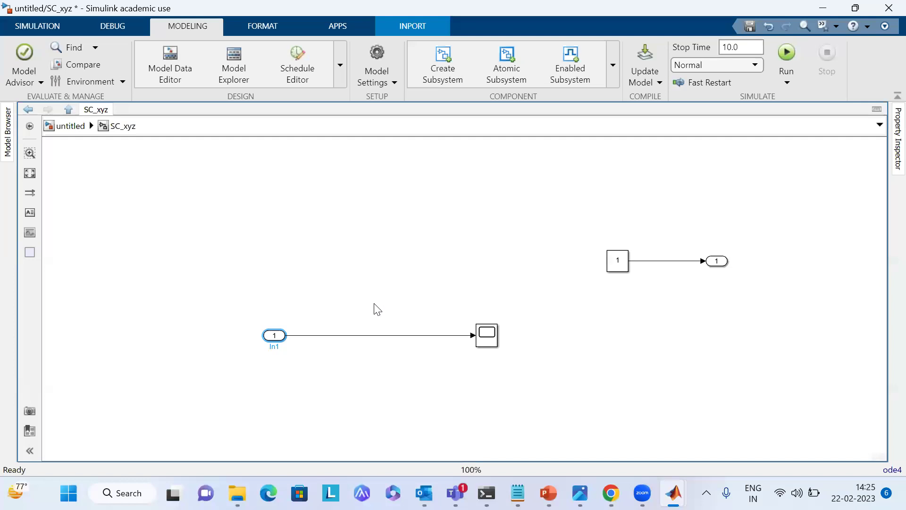
{"action": "left_click_drag", "start_coordinate": [338, 273], "coordinate": [381, 373]}
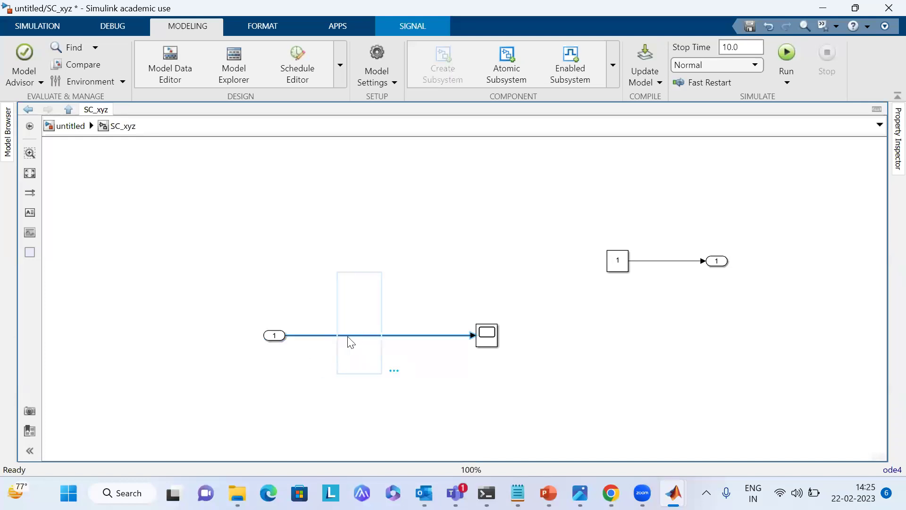
{"action": "left_click", "coordinate": [59, 125]}
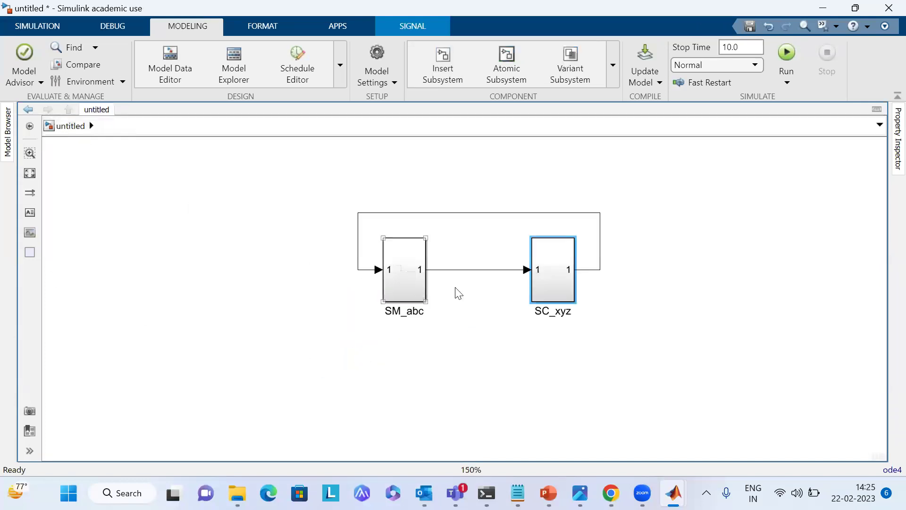
In SM_abc, shift the inport outward and insert an OpComm block on the line between it and the Product.
{"action": "double_click", "coordinate": [398, 275]}
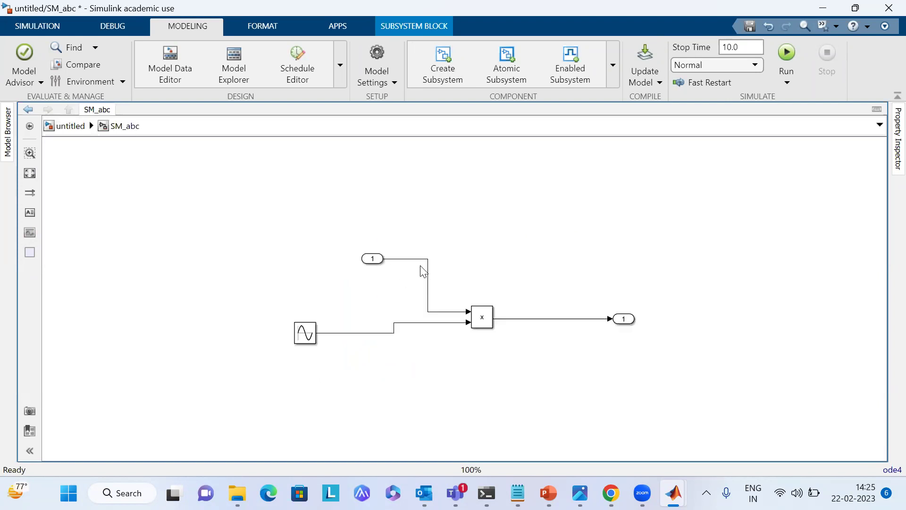
{"action": "left_click_drag", "start_coordinate": [373, 261], "coordinate": [234, 265]}
{"action": "double_click", "coordinate": [354, 224]}
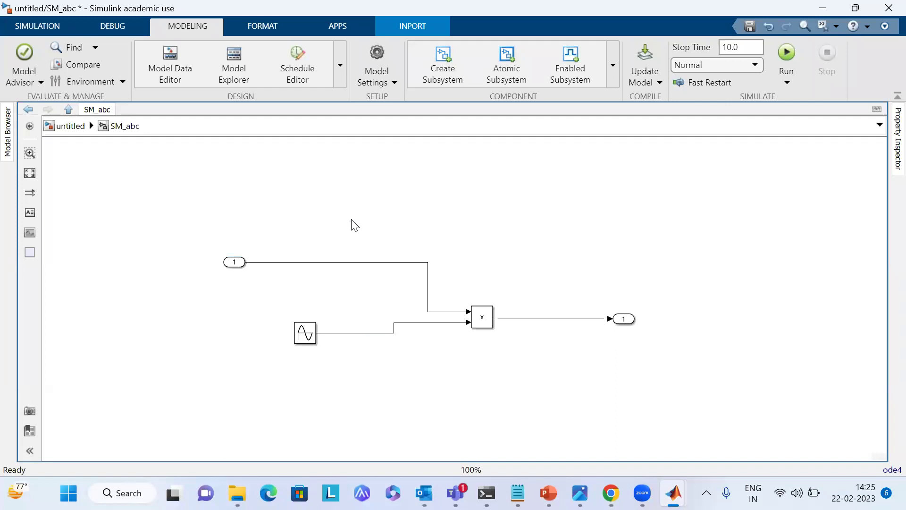
{"action": "type", "text": "opco"}
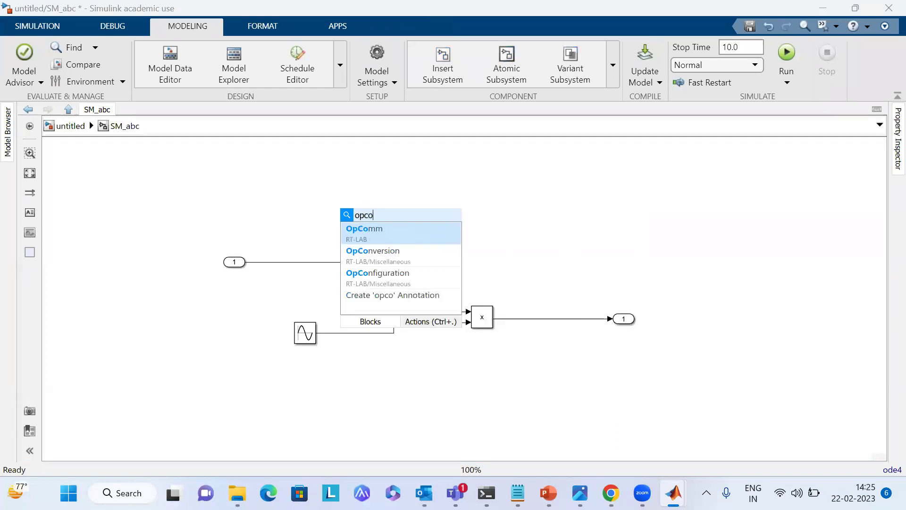
{"action": "left_click", "coordinate": [399, 235]}
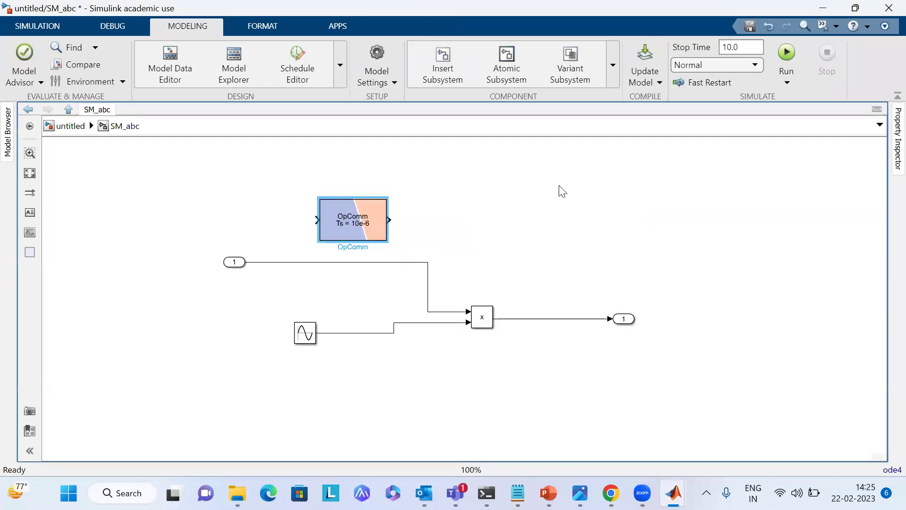
{"action": "left_click_drag", "start_coordinate": [363, 225], "coordinate": [346, 276]}
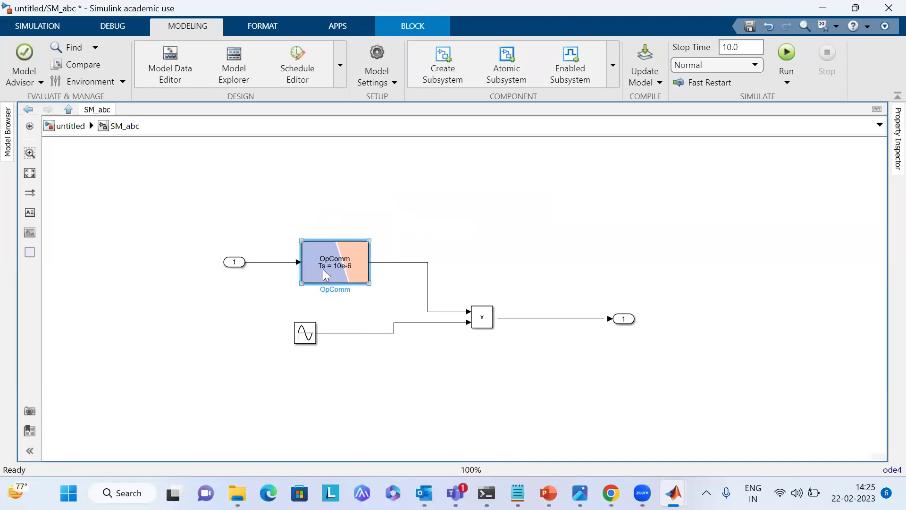
In SC_xyz, insert an OpComm block on the line between the inport and the Scope.
{"action": "left_click", "coordinate": [66, 126]}
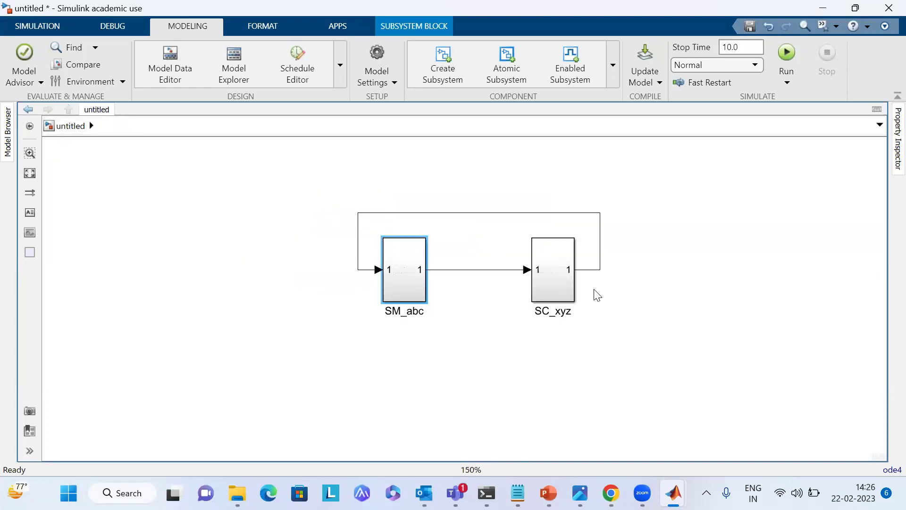
{"action": "double_click", "coordinate": [548, 276]}
{"action": "double_click", "coordinate": [572, 215]}
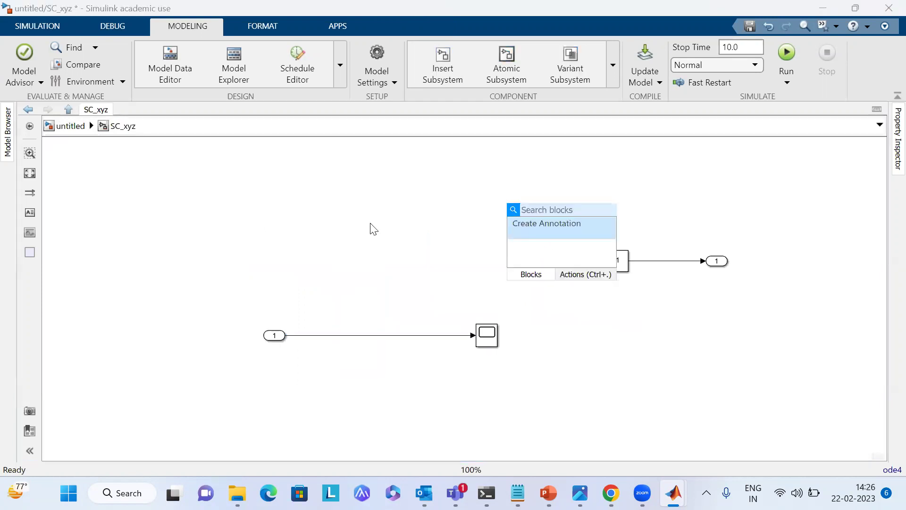
{"action": "type", "text": "opc"}
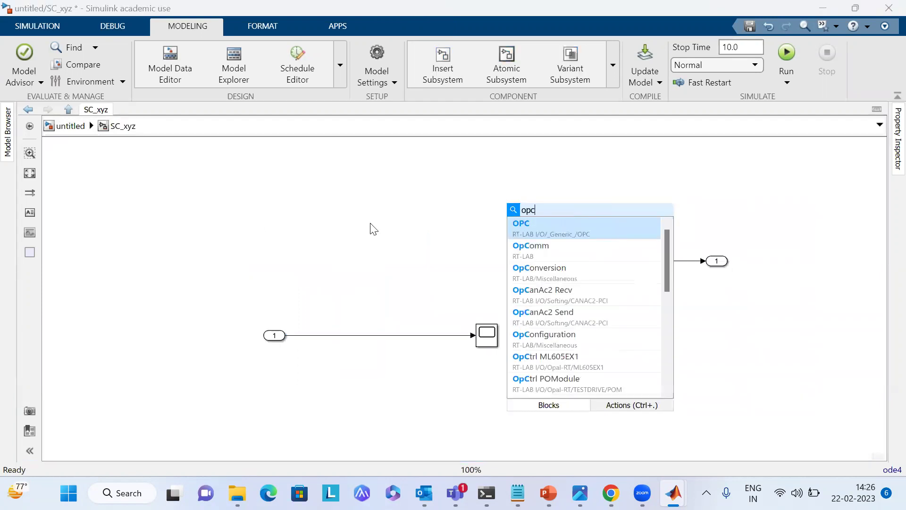
{"action": "left_click", "coordinate": [537, 250]}
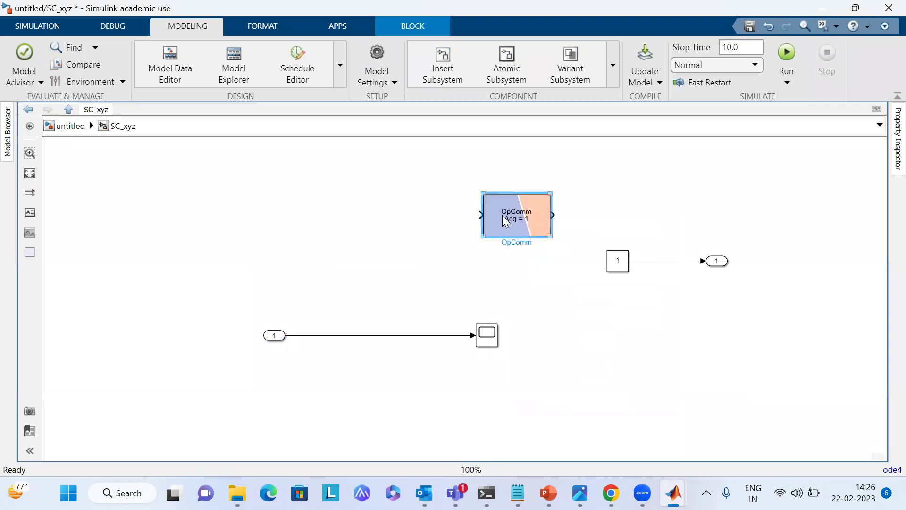
{"action": "left_click_drag", "start_coordinate": [531, 224], "coordinate": [395, 347]}
Review the block parameters of the OpComm in SC_xyz, including its acquisition group number.
{"action": "scroll", "coordinate": [383, 362], "scroll_direction": "up", "scroll_amount": 3}
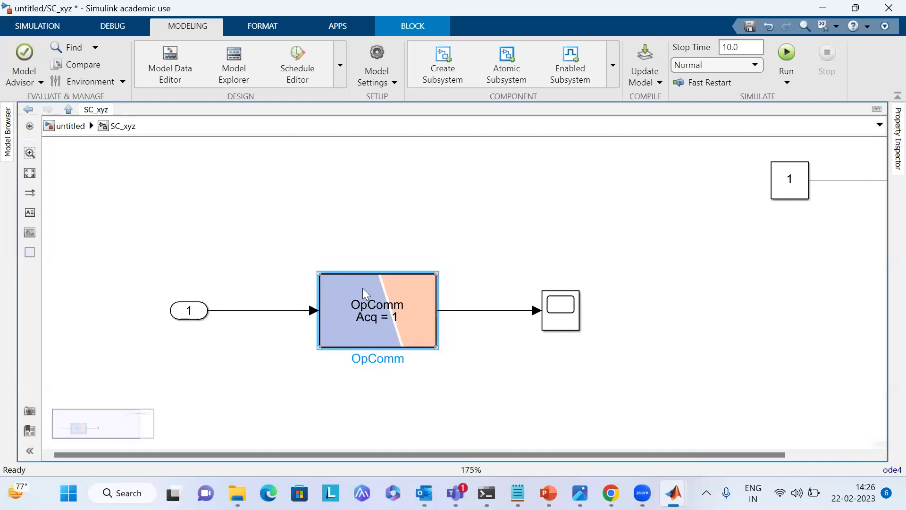
{"action": "double_click", "coordinate": [331, 306]}
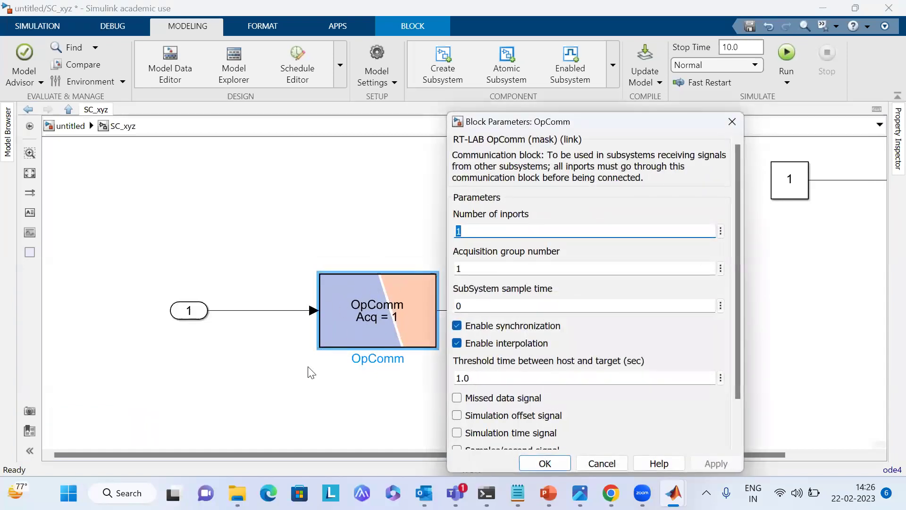
{"action": "key", "text": "Return"}
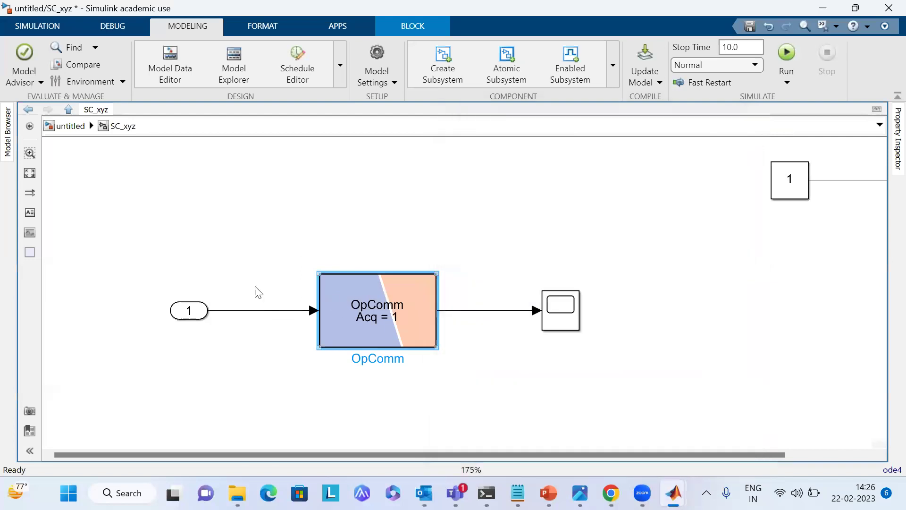
Duplicate the OpComm block below the original and set the copy's acquisition group number to 2.
{"action": "left_click_drag", "start_coordinate": [376, 317], "coordinate": [381, 410]}
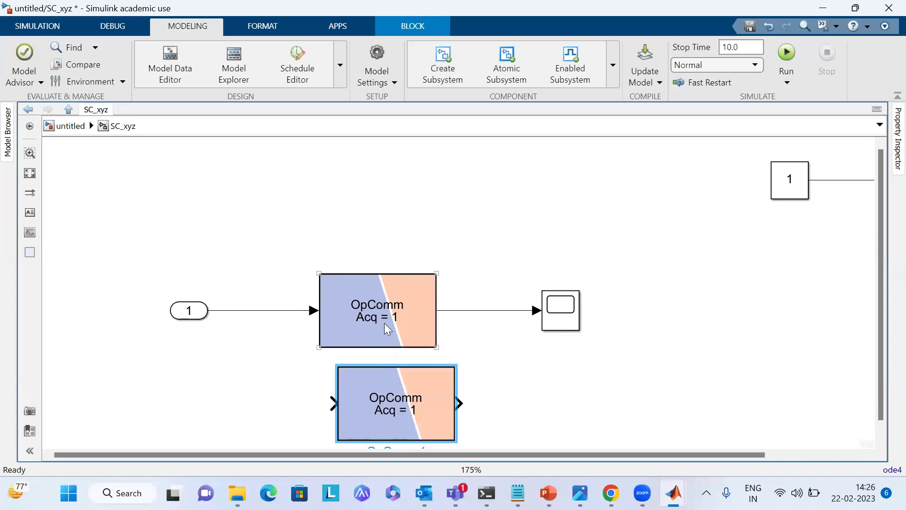
{"action": "double_click", "coordinate": [408, 422]}
{"action": "left_click", "coordinate": [510, 269]}
{"action": "type", "text": "2"}
{"action": "left_click", "coordinate": [734, 463]}
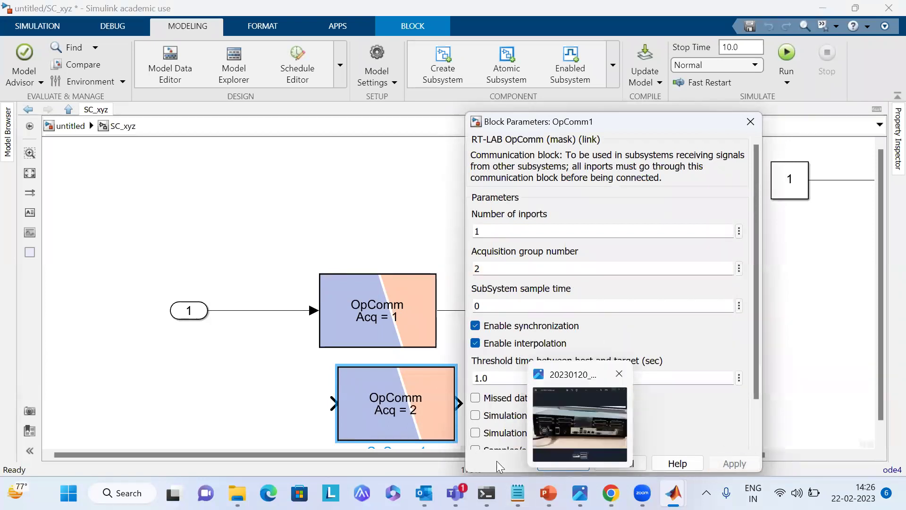
Delete the duplicate OpComm block from SC_xyz.
{"action": "left_click_drag", "start_coordinate": [248, 378], "coordinate": [486, 383]}
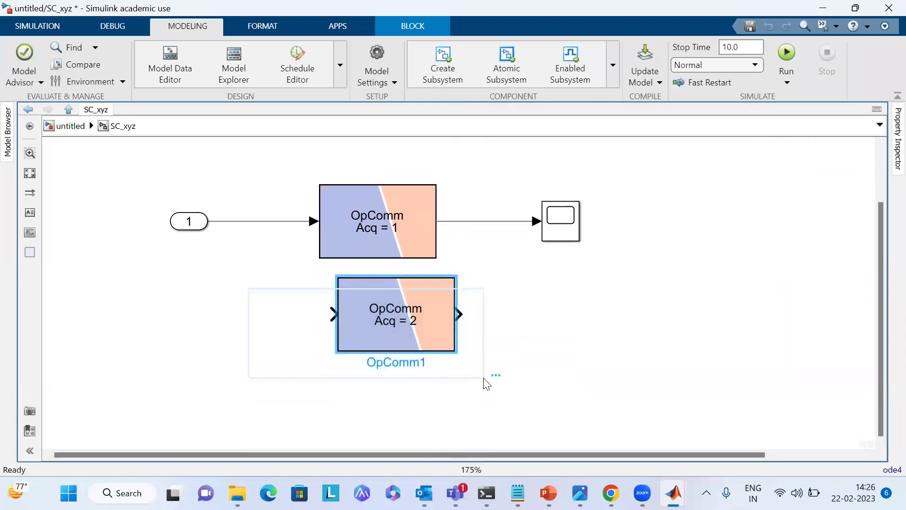
{"action": "key", "text": "Delete"}
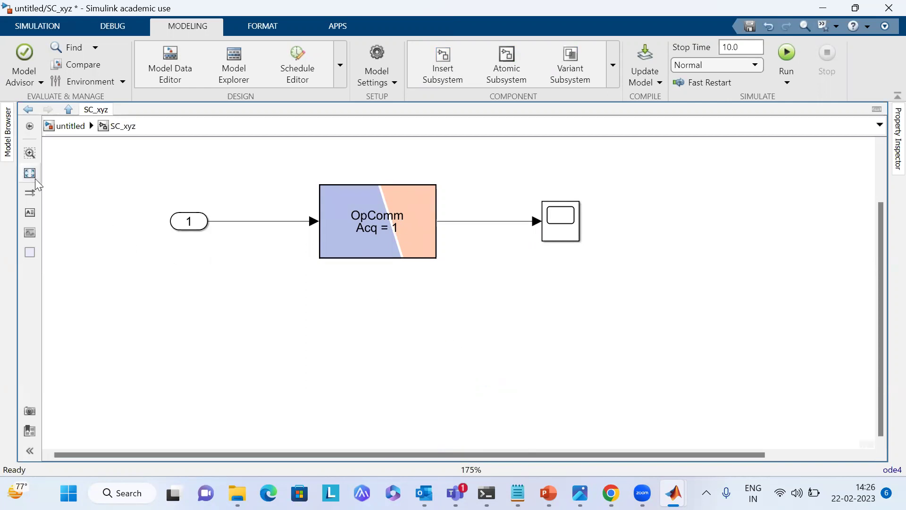
{"action": "scroll", "coordinate": [239, 219], "scroll_direction": "up", "scroll_amount": 2}
{"action": "scroll", "coordinate": [247, 224], "scroll_direction": "down", "scroll_amount": 3}
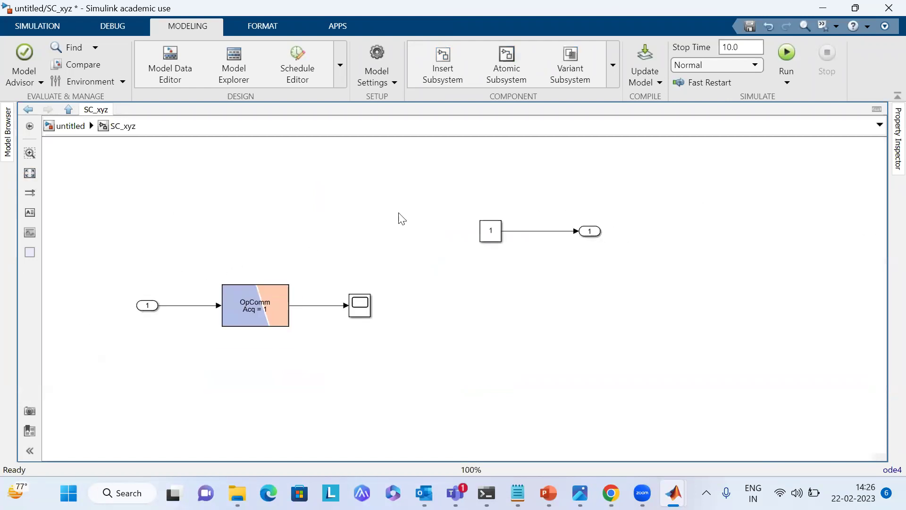
Return to the model's top level and add a powergui block above the SM_abc and SC_xyz subsystems.
{"action": "left_click", "coordinate": [70, 126]}
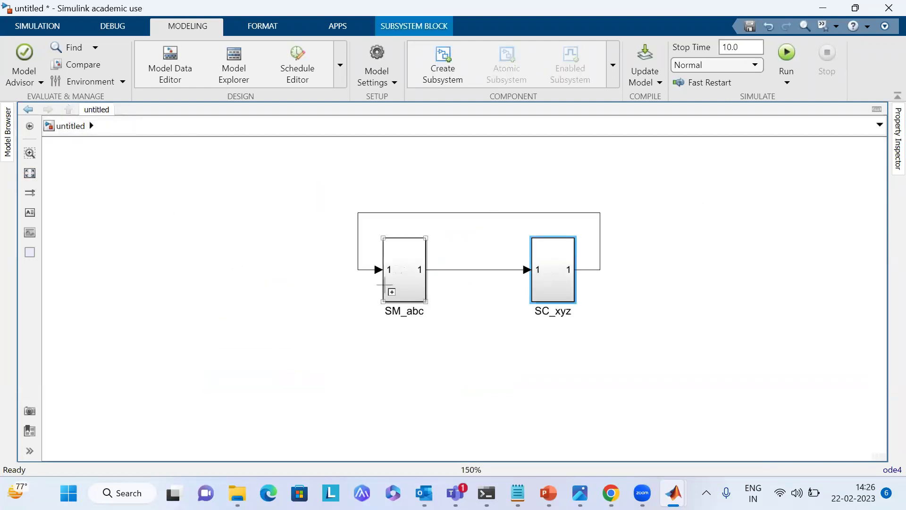
{"action": "double_click", "coordinate": [457, 179]}
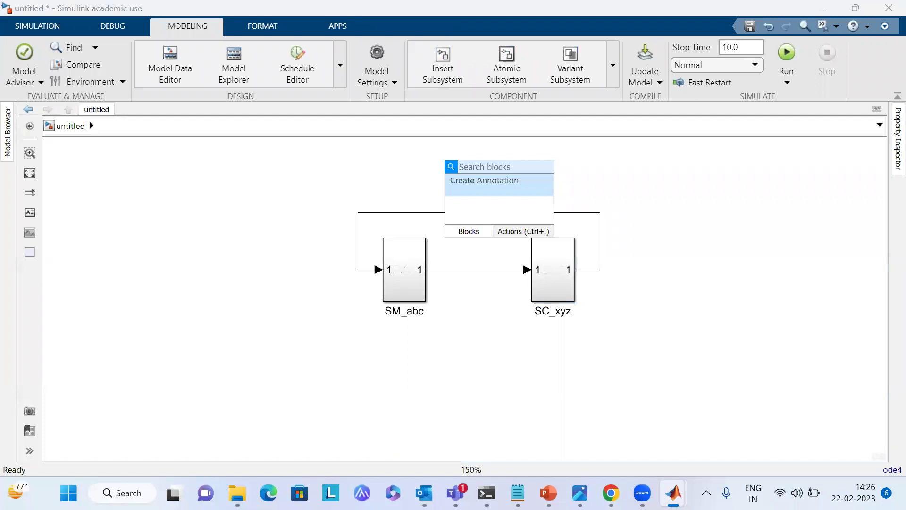
{"action": "type", "text": "powe"}
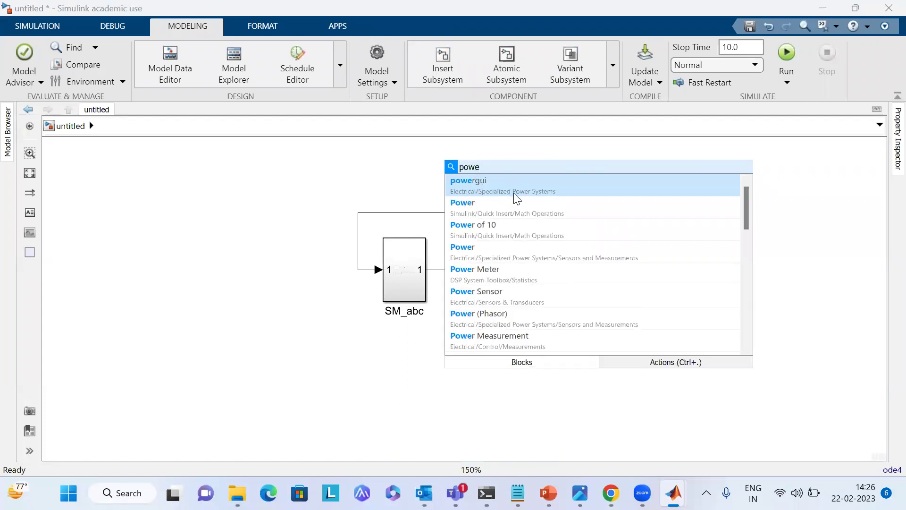
{"action": "left_click", "coordinate": [514, 193]}
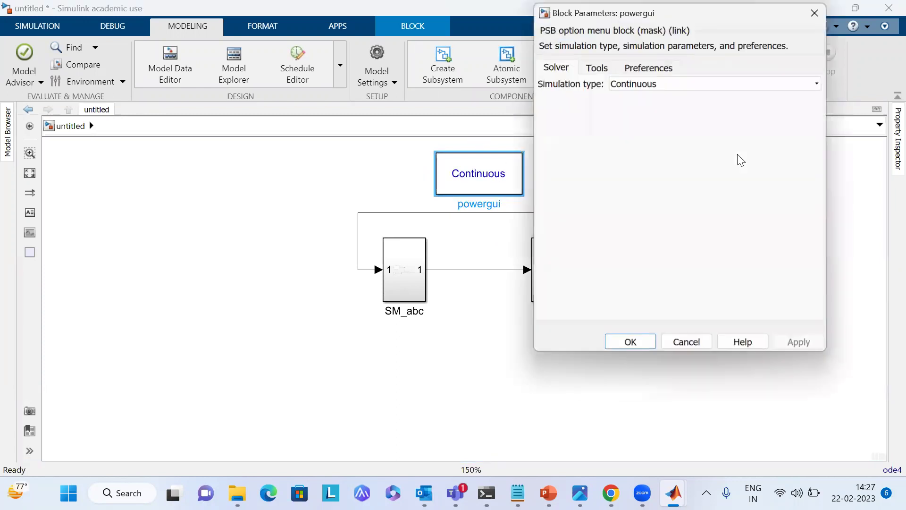
Set the powergui block's simulation type to Discrete with a sample time of 10e-6 s.
{"action": "left_click", "coordinate": [696, 84]}
{"action": "left_click", "coordinate": [677, 108]}
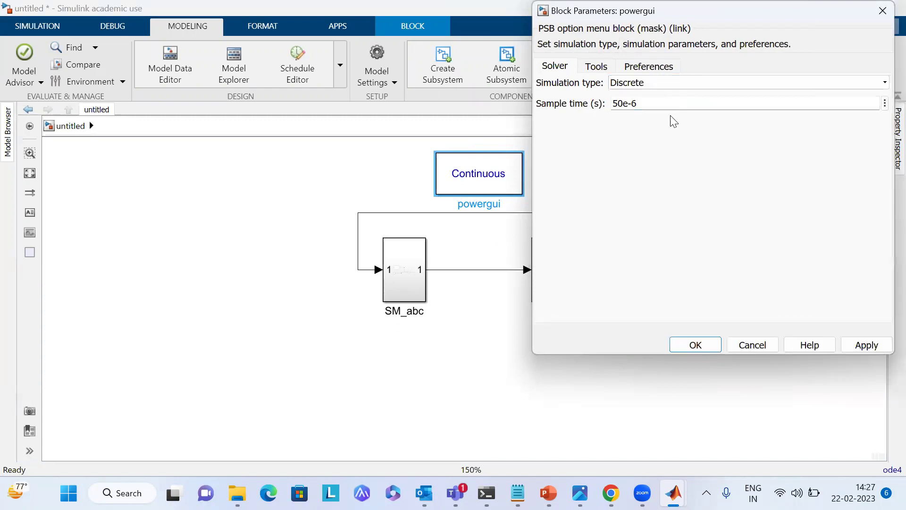
{"action": "double_click", "coordinate": [621, 105]}
{"action": "left_click", "coordinate": [618, 103]}
{"action": "key", "text": "BackSpace"}
{"action": "type", "text": "1"}
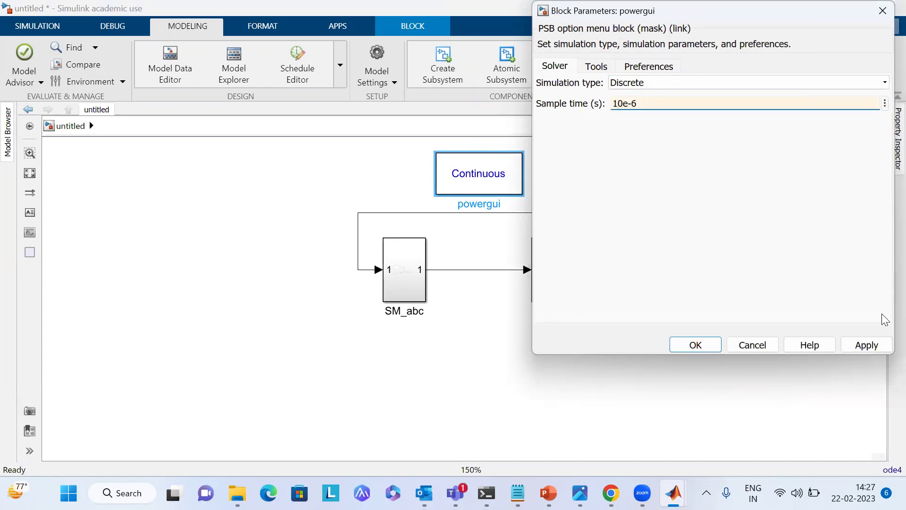
{"action": "left_click", "coordinate": [866, 344]}
{"action": "left_click", "coordinate": [696, 344]}
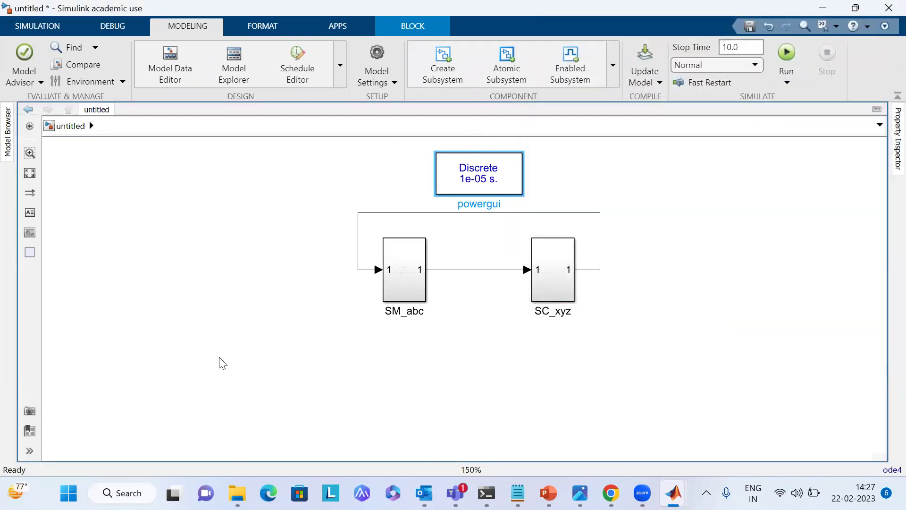
{"action": "left_click_drag", "start_coordinate": [248, 141], "coordinate": [717, 403]}
{"action": "left_click", "coordinate": [208, 267]}
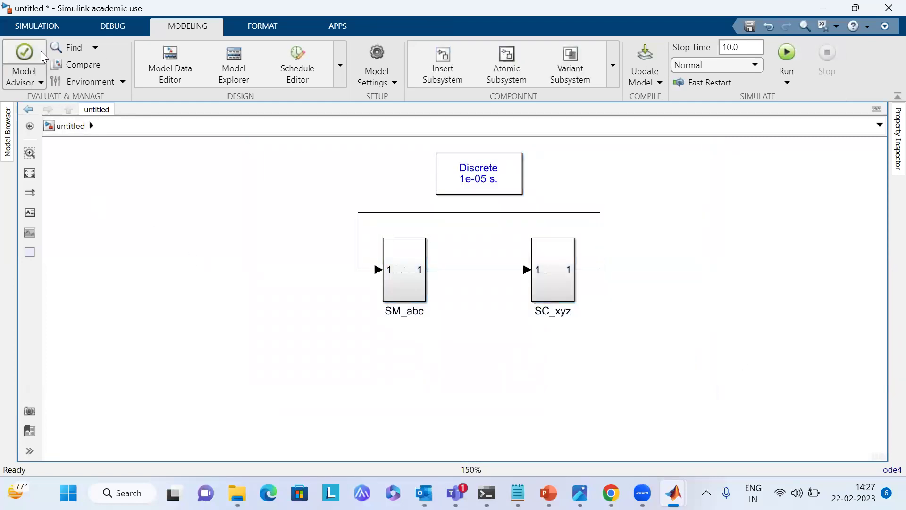
Start saving the model under a new name and choose the Desktop as the location.
{"action": "left_click", "coordinate": [45, 29]}
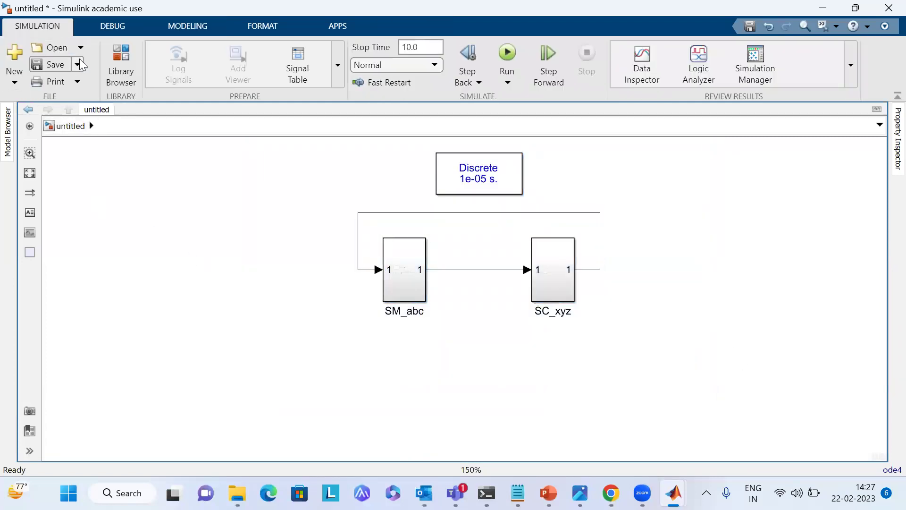
{"action": "left_click", "coordinate": [78, 63]}
{"action": "left_click", "coordinate": [100, 123]}
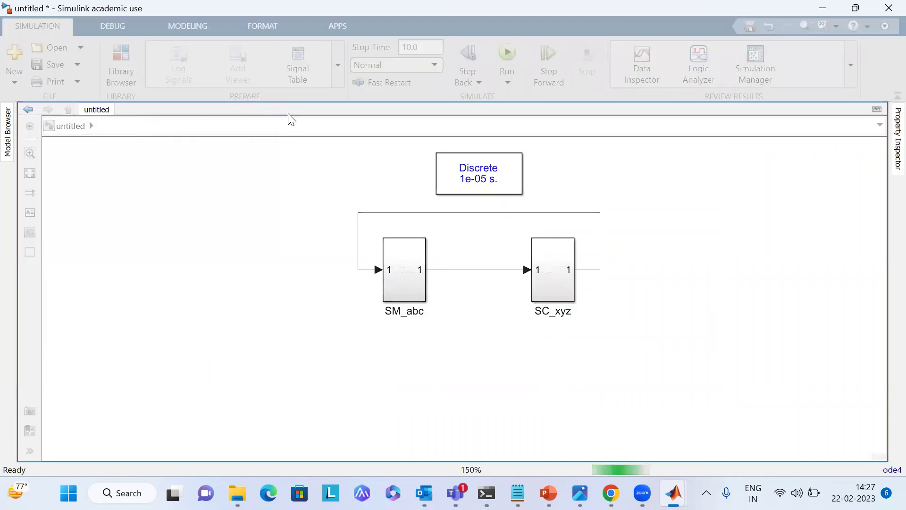
{"action": "scroll", "coordinate": [71, 176], "scroll_direction": "up", "scroll_amount": 5}
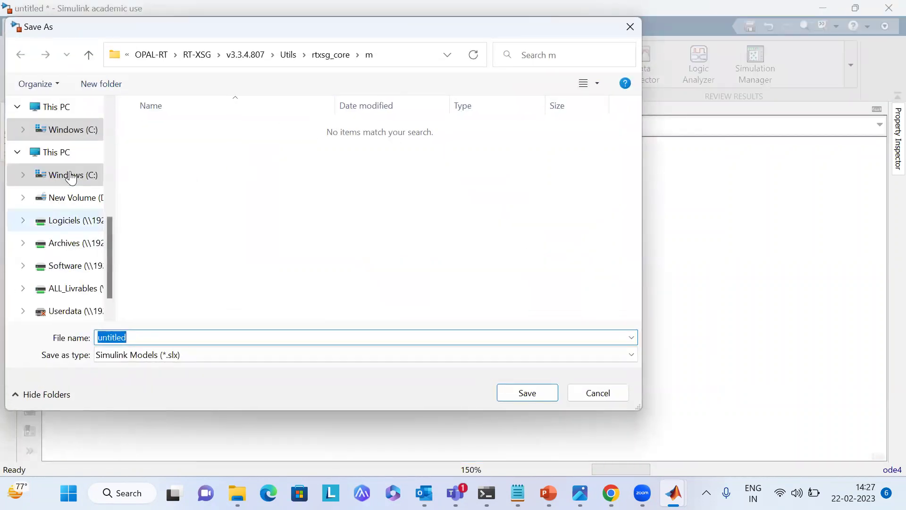
{"action": "scroll", "coordinate": [71, 177], "scroll_direction": "up", "scroll_amount": 2}
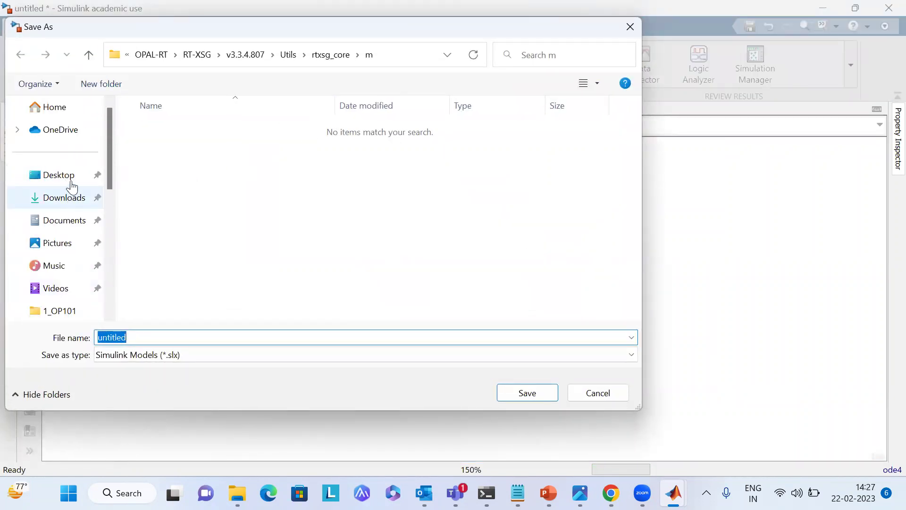
{"action": "left_click", "coordinate": [70, 177]}
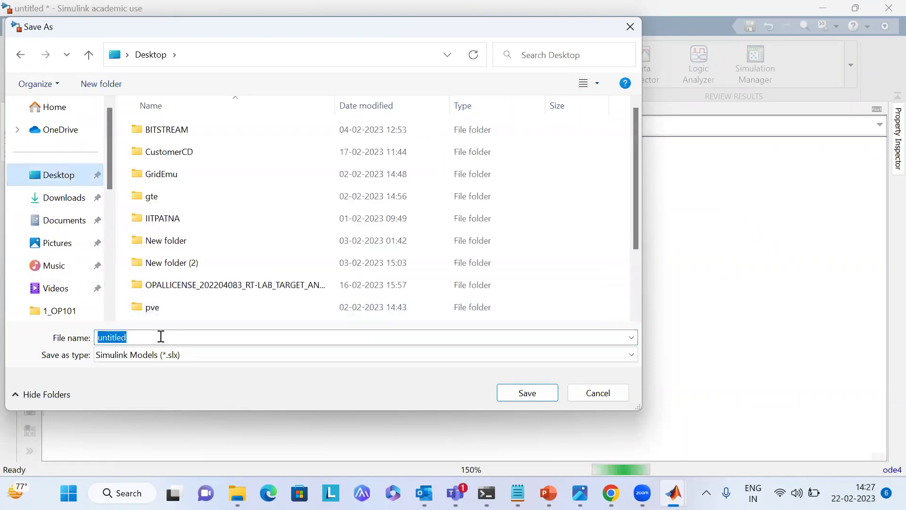
Create a new folder named OPJUSIN on the Desktop from within the save dialog.
{"action": "scroll", "coordinate": [222, 321], "scroll_direction": "down", "scroll_amount": 1}
{"action": "right_click", "coordinate": [222, 320]}
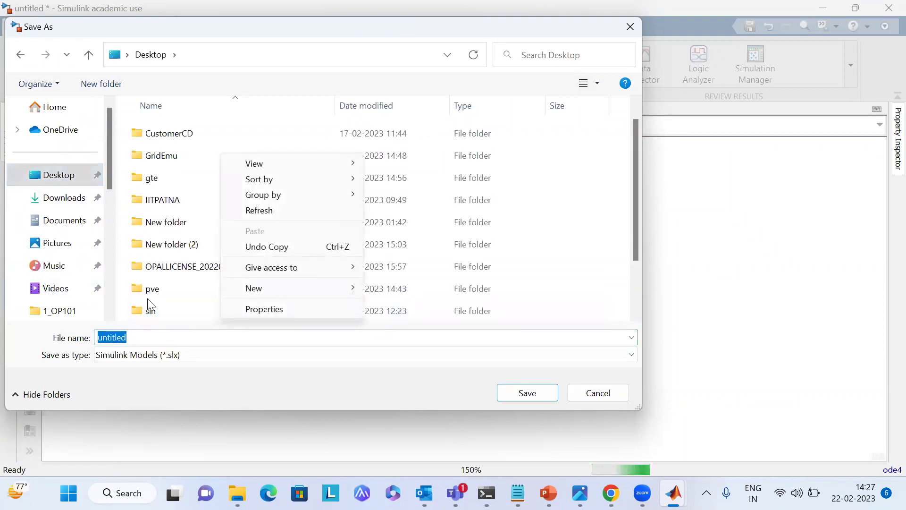
{"action": "right_click", "coordinate": [123, 269]}
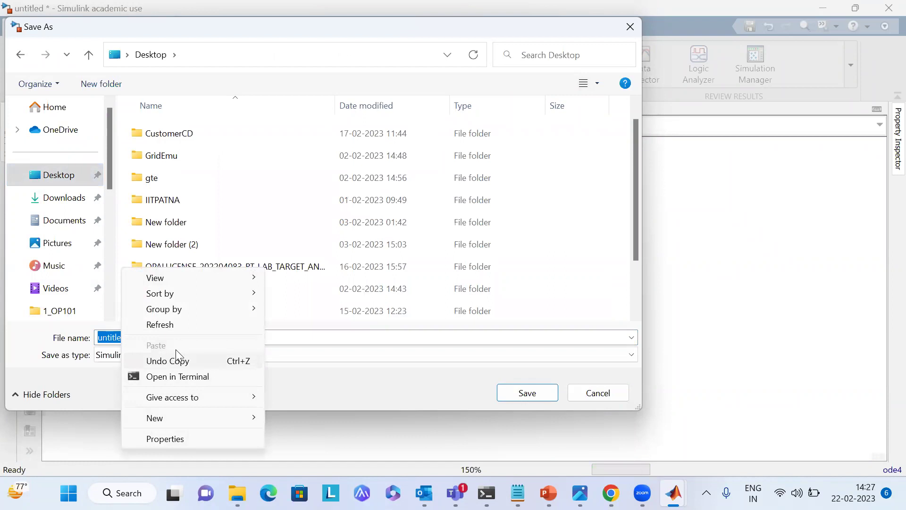
{"action": "mouse_move", "coordinate": [176, 419]}
{"action": "left_click", "coordinate": [329, 227]}
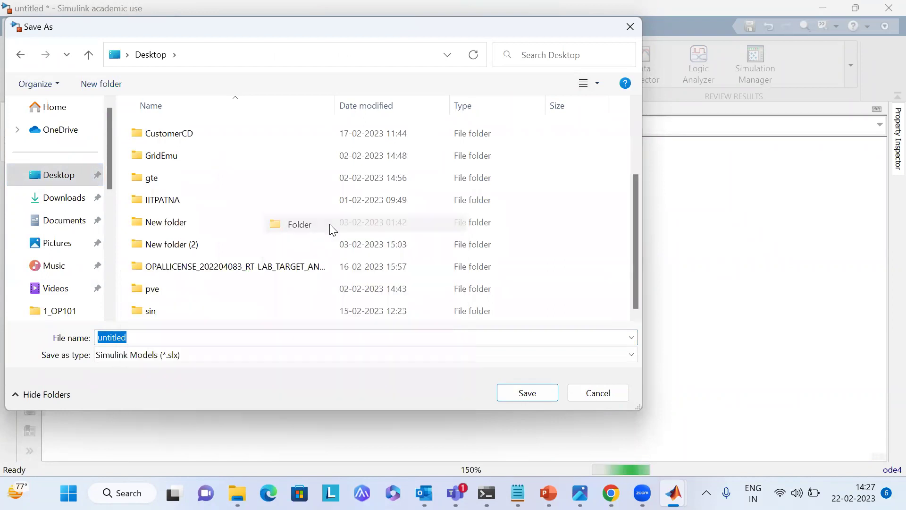
{"action": "type", "text": "opju"}
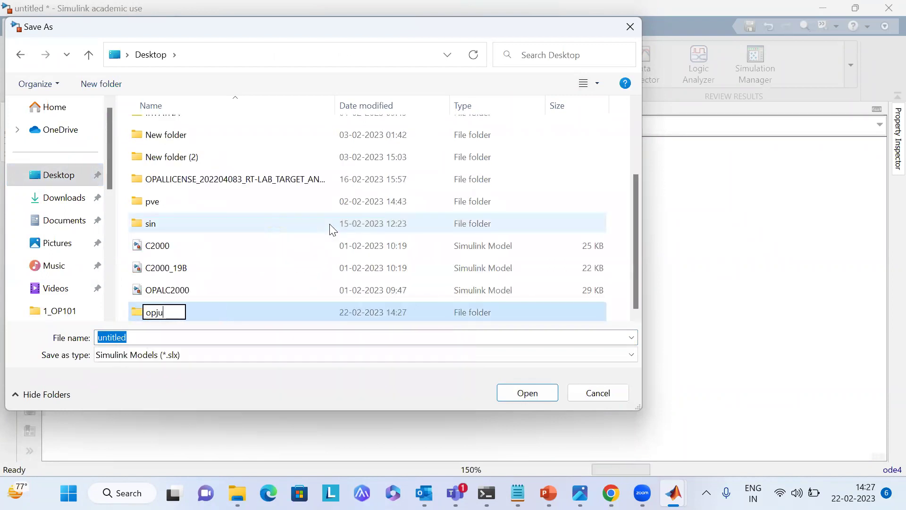
{"action": "key", "text": "BackSpace"}
{"action": "key", "text": "BackSpace"}
{"action": "key", "text": "BackSpace"}
{"action": "key", "text": "BackSpace"}
{"action": "type", "text": "OPJUSIN"}
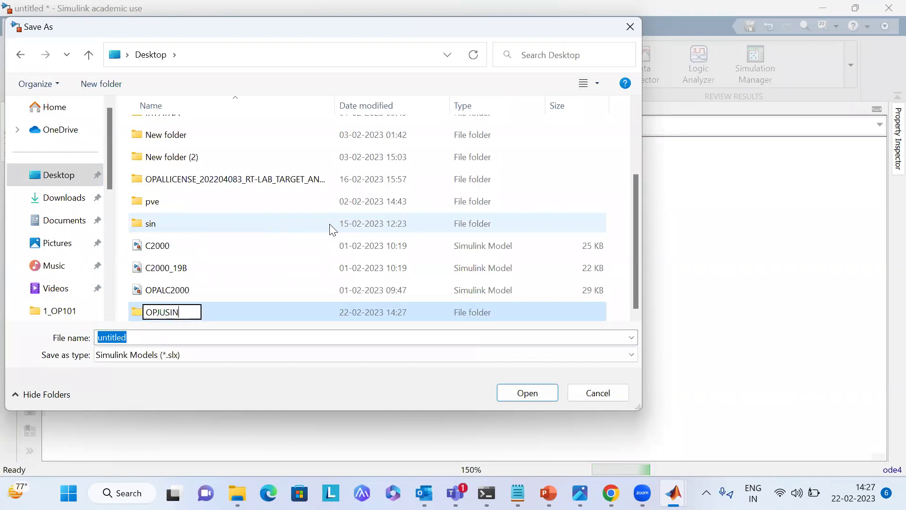
Save the model as Sine1 in the OPJUSIN folder.
{"action": "double_click", "coordinate": [299, 313]}
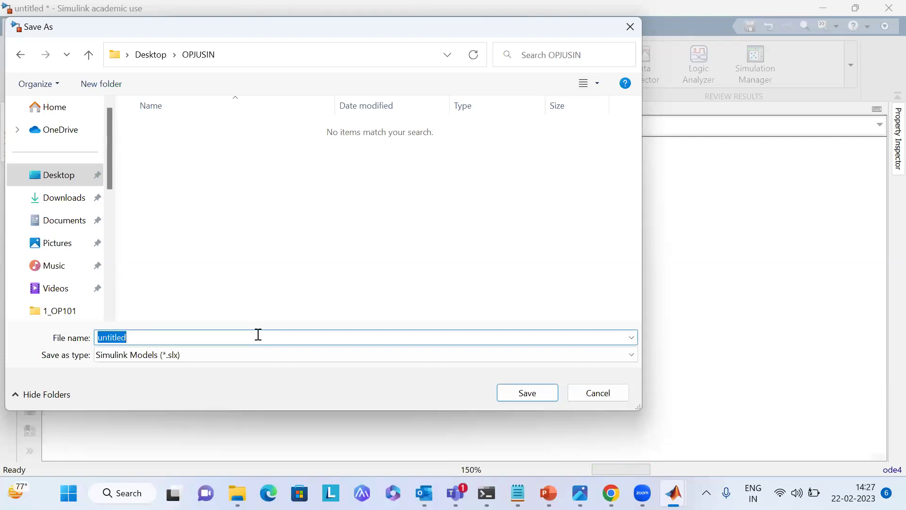
{"action": "type", "text": "Sine1"}
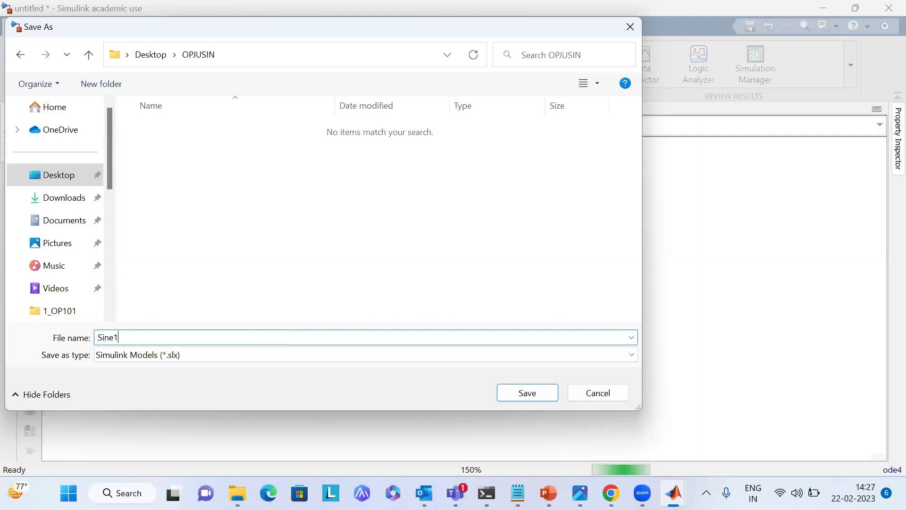
{"action": "left_click", "coordinate": [527, 393]}
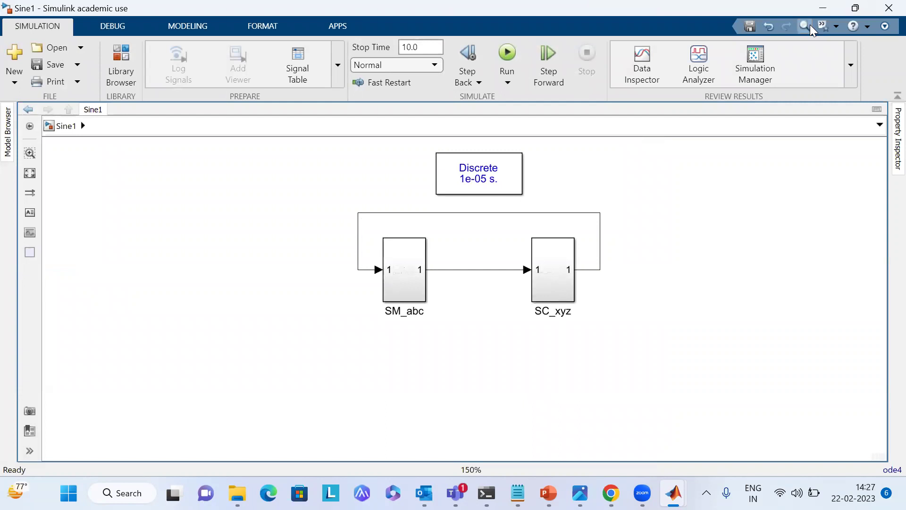
Close the Sine1 model window and launch RT-LAB 2023.1 with the proposed workspace directory.
{"action": "left_click", "coordinate": [886, 6]}
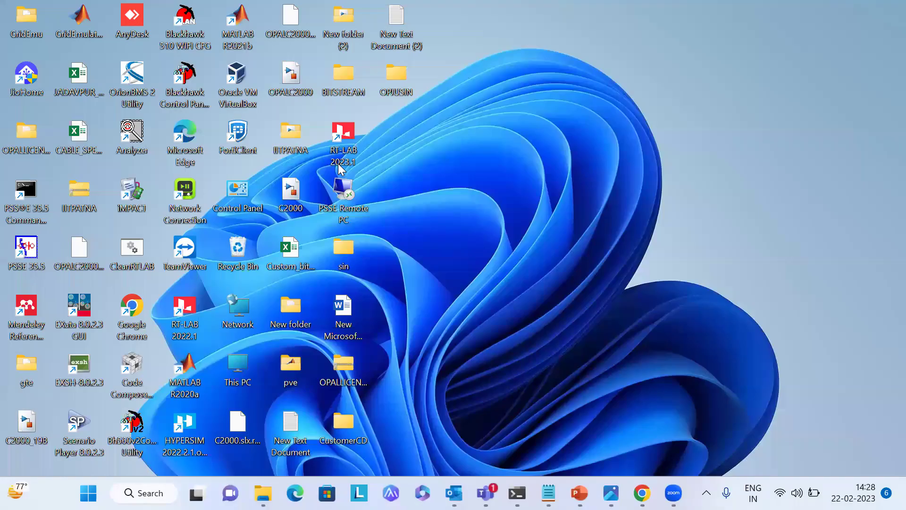
{"action": "double_click", "coordinate": [347, 145]}
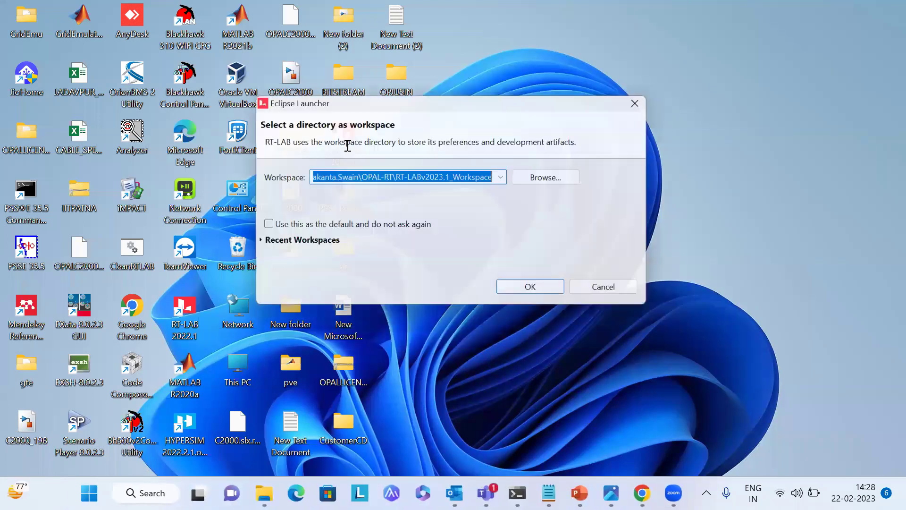
{"action": "left_click", "coordinate": [533, 294]}
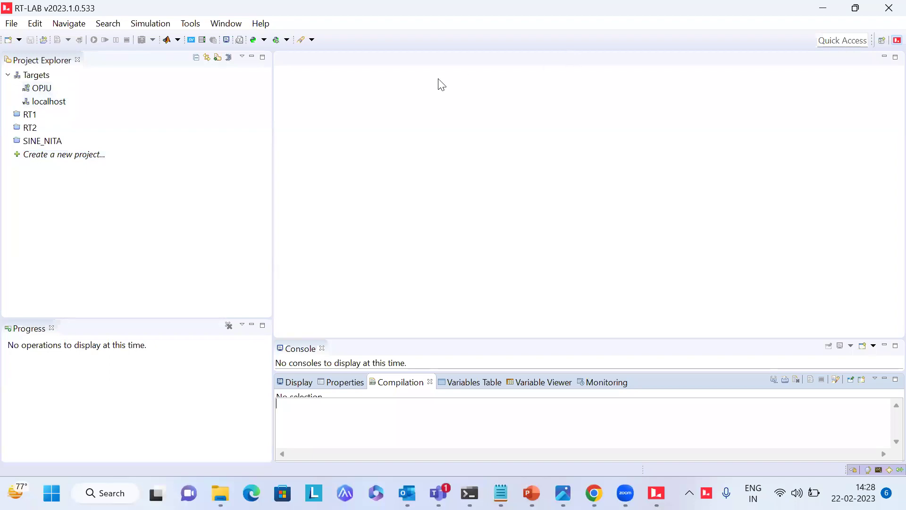
Create a new RT-LAB project named OPJU_SINE from the empty template in the default location.
{"action": "double_click", "coordinate": [49, 156]}
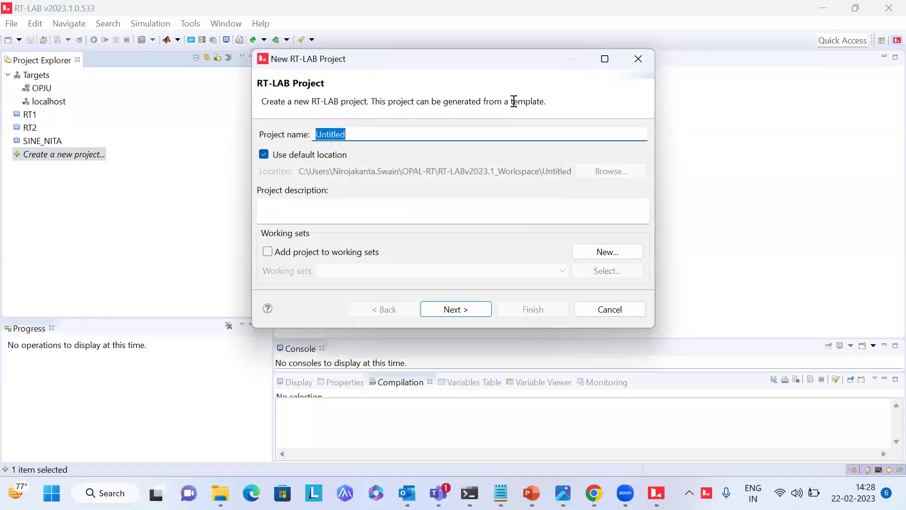
{"action": "type", "text": "OPJU_SINE"}
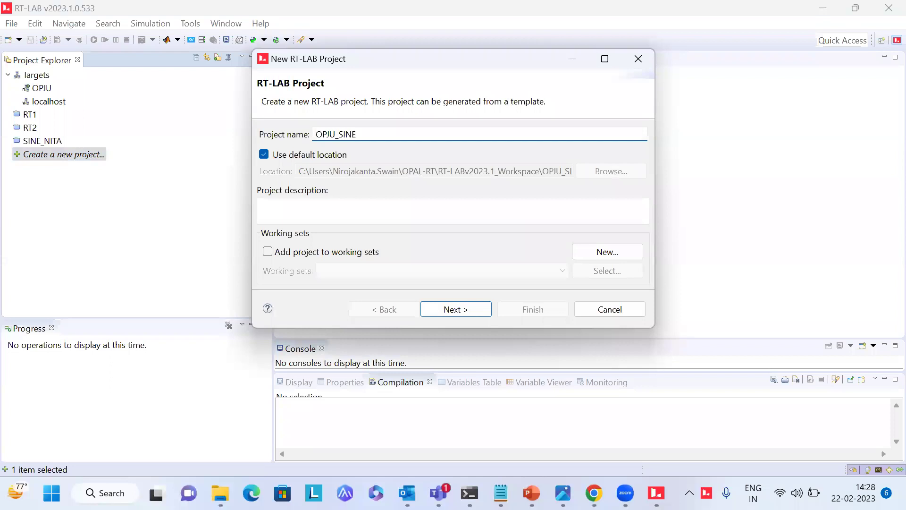
{"action": "left_click", "coordinate": [460, 309]}
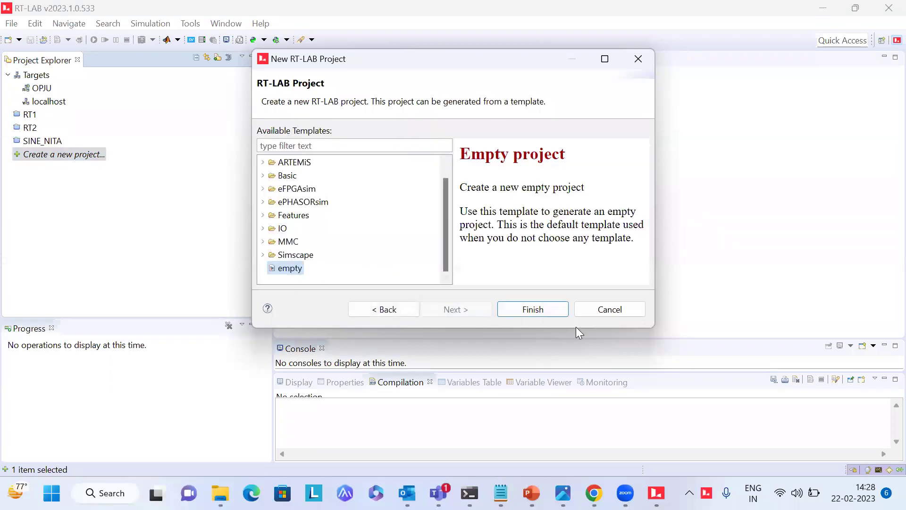
{"action": "left_click", "coordinate": [542, 309]}
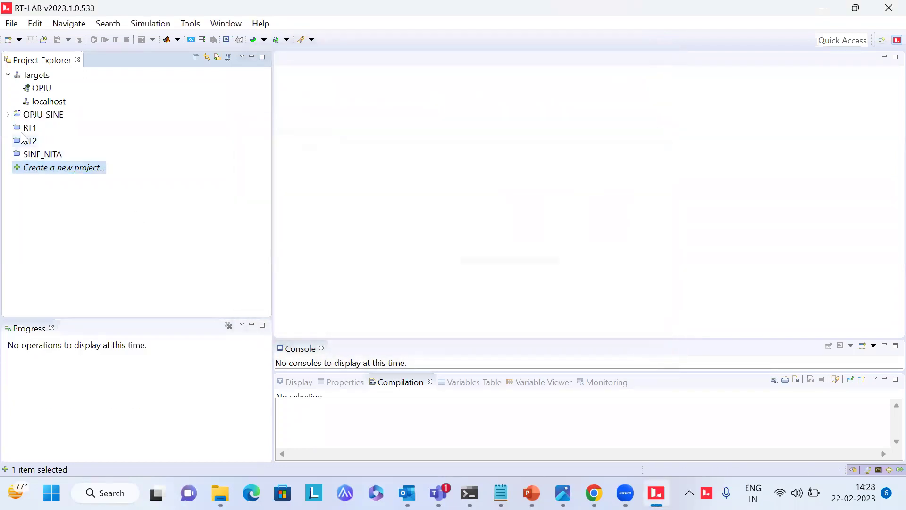
Expand the OPJU_SINE project and start importing an existing RT-LAB model into its Models.
{"action": "left_click", "coordinate": [8, 115]}
{"action": "left_click", "coordinate": [45, 128]}
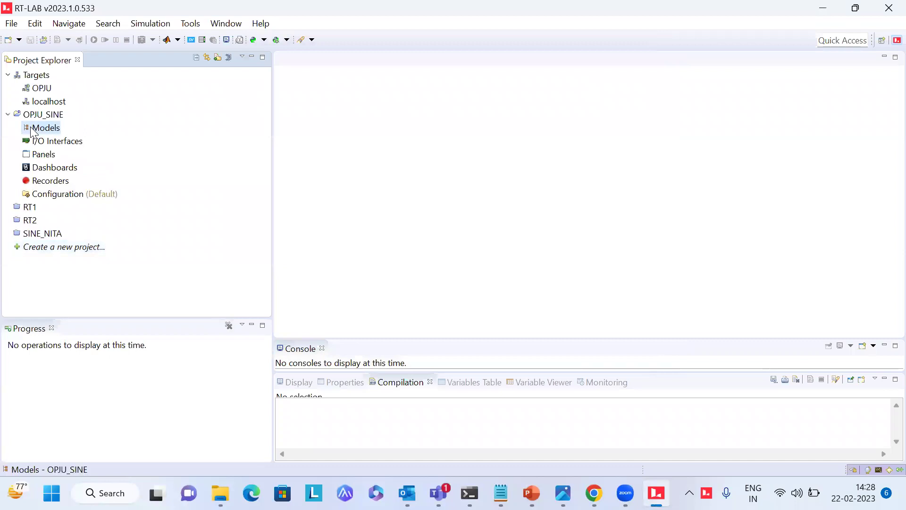
{"action": "right_click", "coordinate": [33, 127]}
{"action": "mouse_move", "coordinate": [78, 182]}
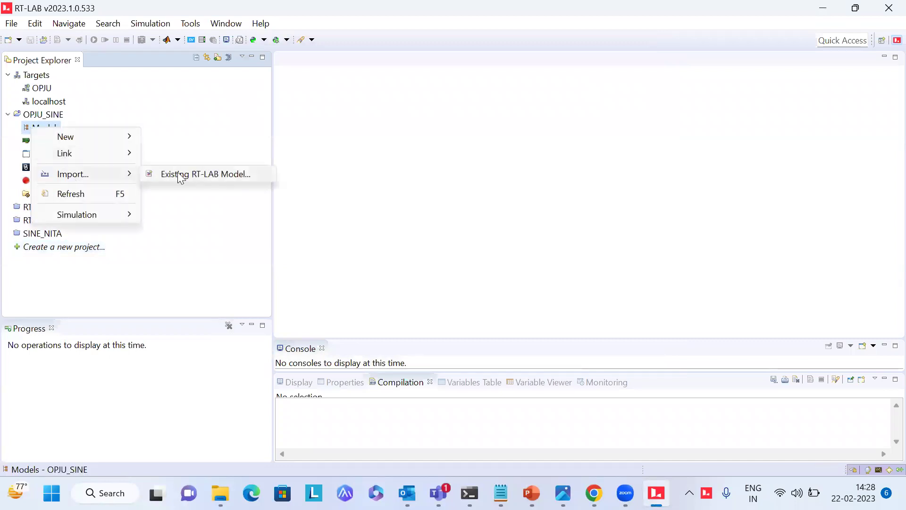
{"action": "left_click", "coordinate": [204, 174]}
Choose the Sine1 Simulink model from the Desktop's OPJUSIN folder as the model file to import.
{"action": "left_click", "coordinate": [662, 89]}
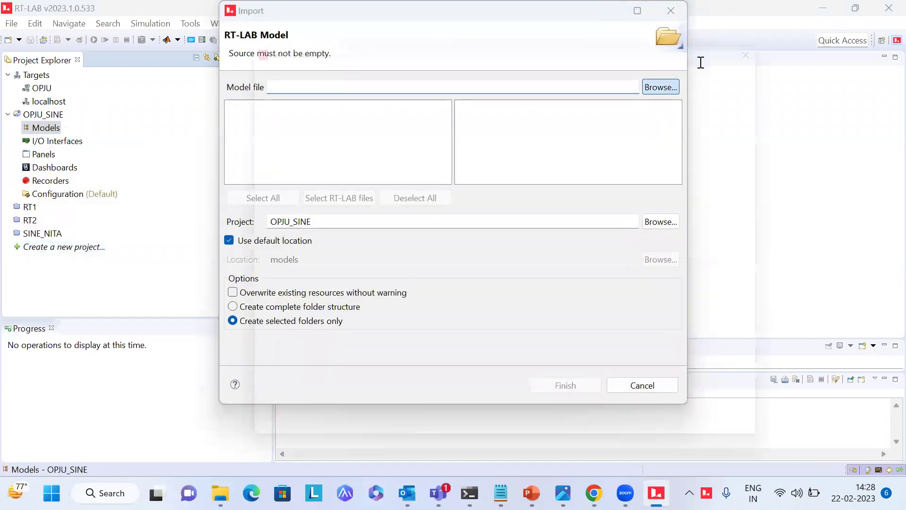
{"action": "scroll", "coordinate": [293, 235], "scroll_direction": "down", "scroll_amount": 3}
{"action": "scroll", "coordinate": [293, 235], "scroll_direction": "up", "scroll_amount": 5}
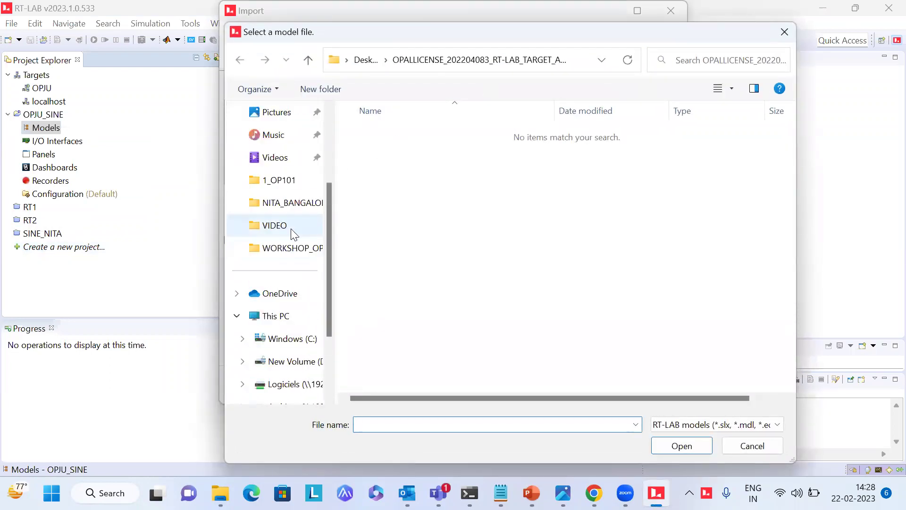
{"action": "left_click", "coordinate": [264, 181]}
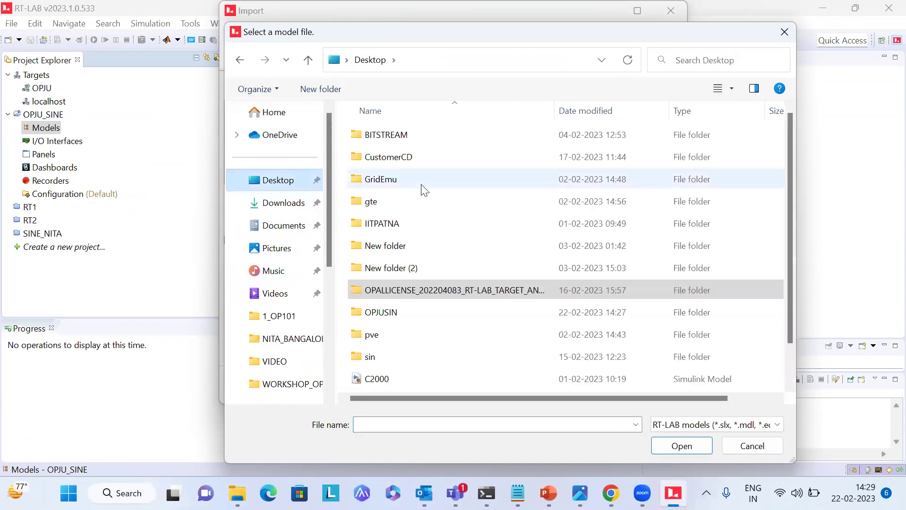
{"action": "scroll", "coordinate": [417, 236], "scroll_direction": "down", "scroll_amount": 1}
{"action": "double_click", "coordinate": [402, 277]}
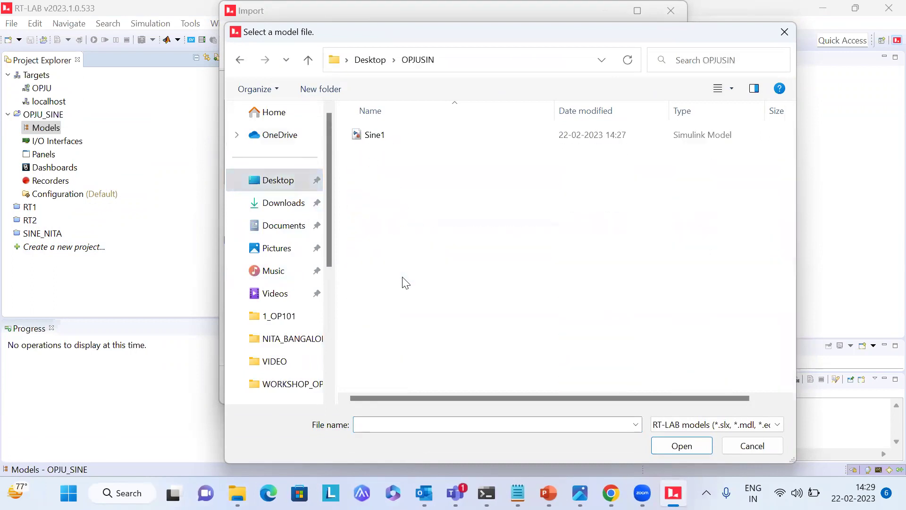
{"action": "left_click", "coordinate": [406, 135]}
{"action": "left_click", "coordinate": [684, 444]}
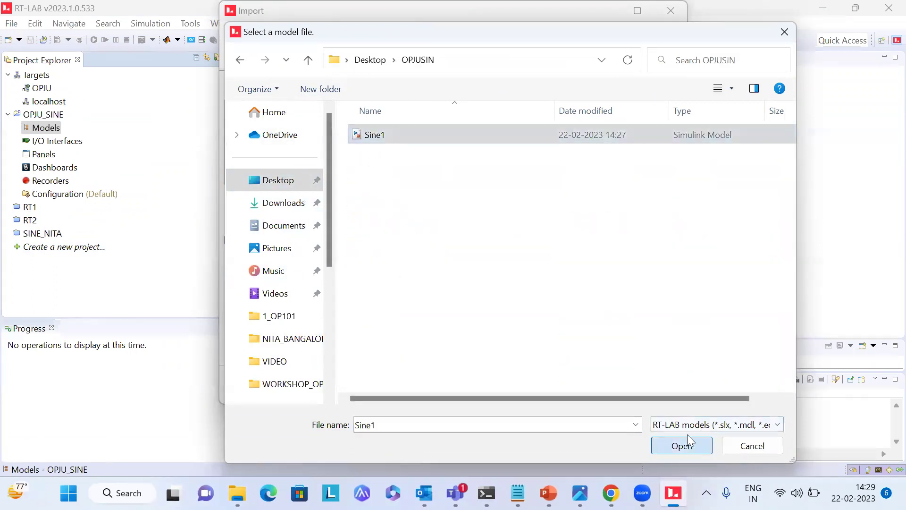
Complete the import of the Sine1 model into the OPJU_SINE project.
{"action": "left_click", "coordinate": [566, 384]}
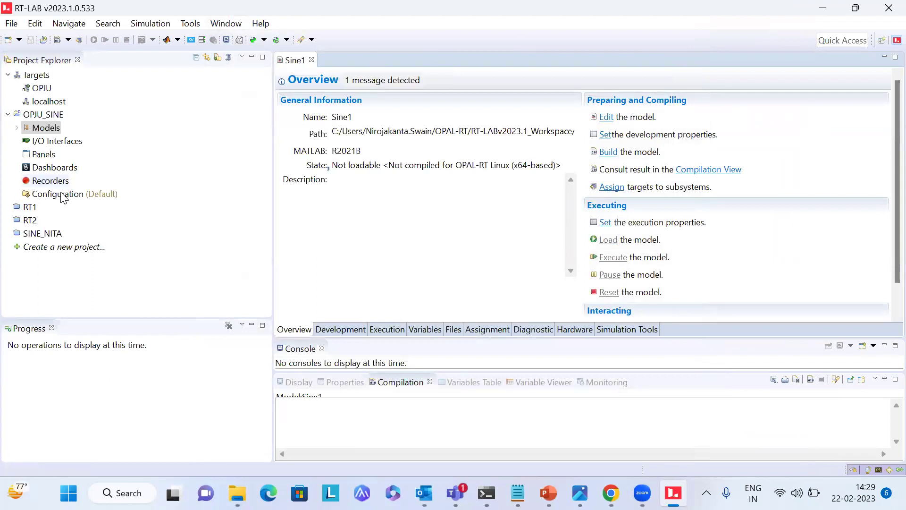
Open and expand the RT1 project, and close its PID Controller panel.
{"action": "double_click", "coordinate": [25, 208]}
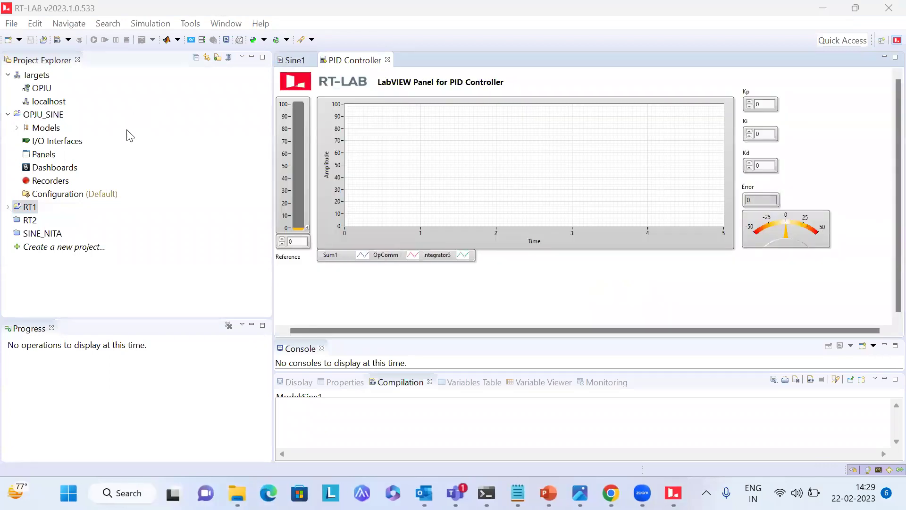
{"action": "left_click", "coordinate": [8, 206]}
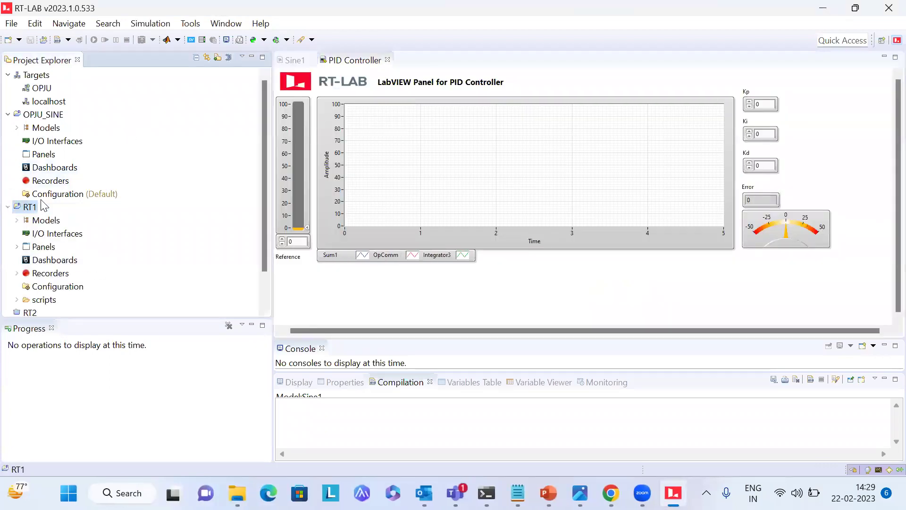
{"action": "left_click", "coordinate": [388, 60]}
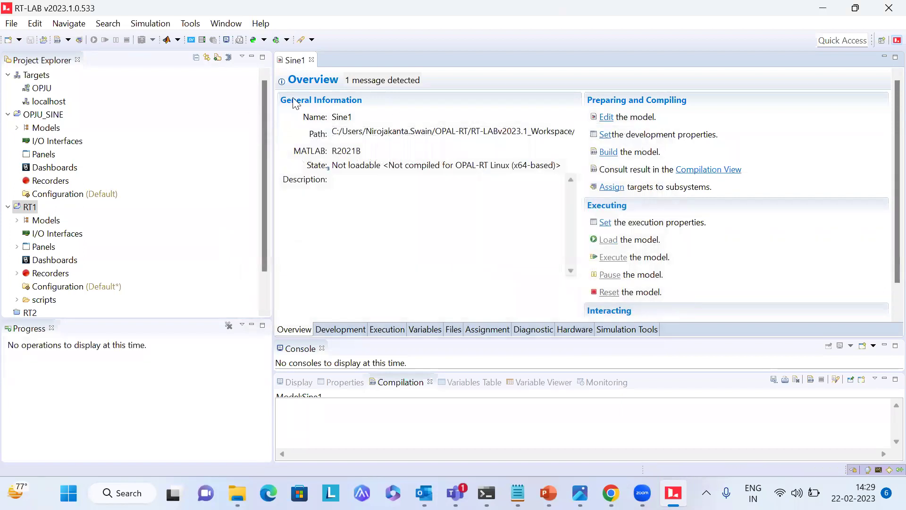
Open the imported Sine1 model for editing in Simulink and examine its SM_abc subsystem before returning to the top level.
{"action": "left_click", "coordinate": [607, 118]}
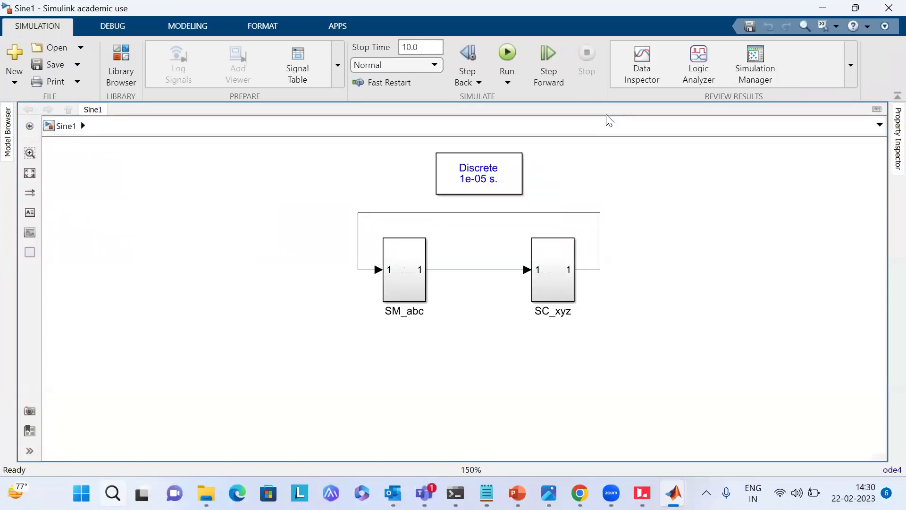
{"action": "left_click", "coordinate": [414, 267]}
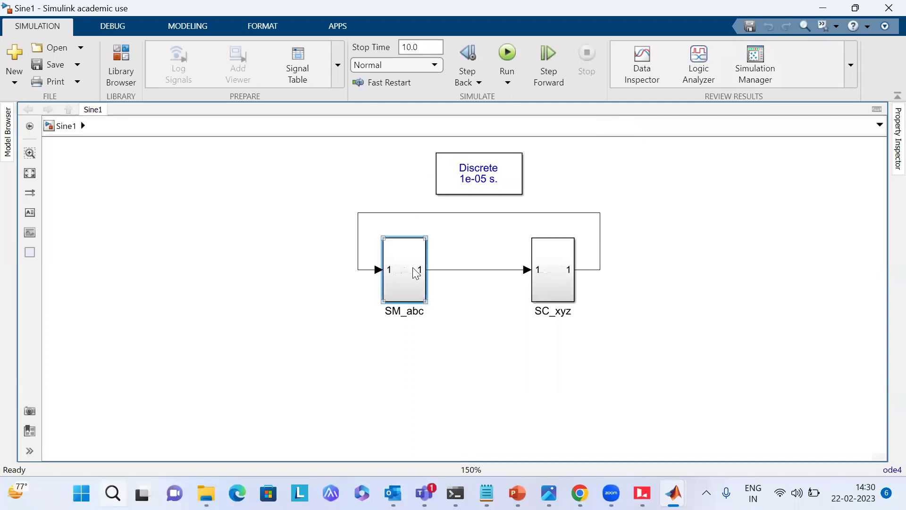
{"action": "key", "text": "Return"}
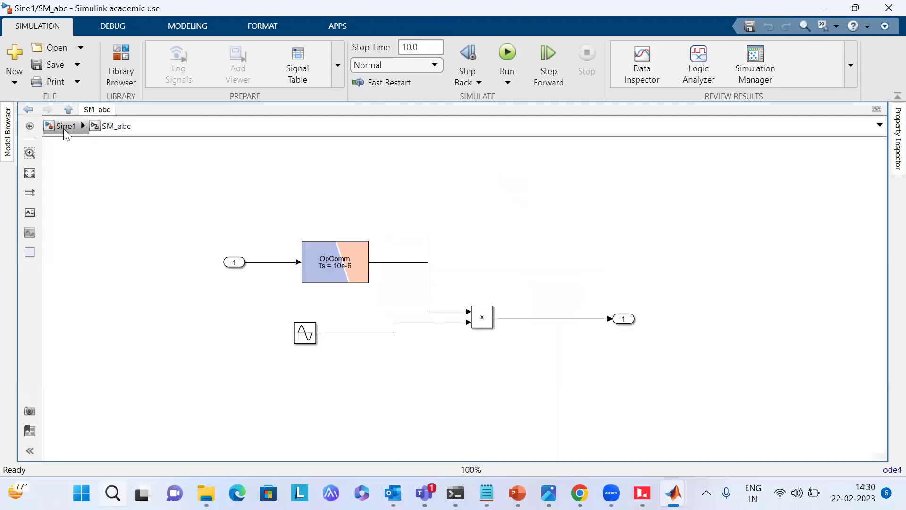
{"action": "left_click", "coordinate": [66, 125]}
{"action": "left_click_drag", "start_coordinate": [324, 146], "coordinate": [644, 325]}
{"action": "left_click", "coordinate": [208, 213]}
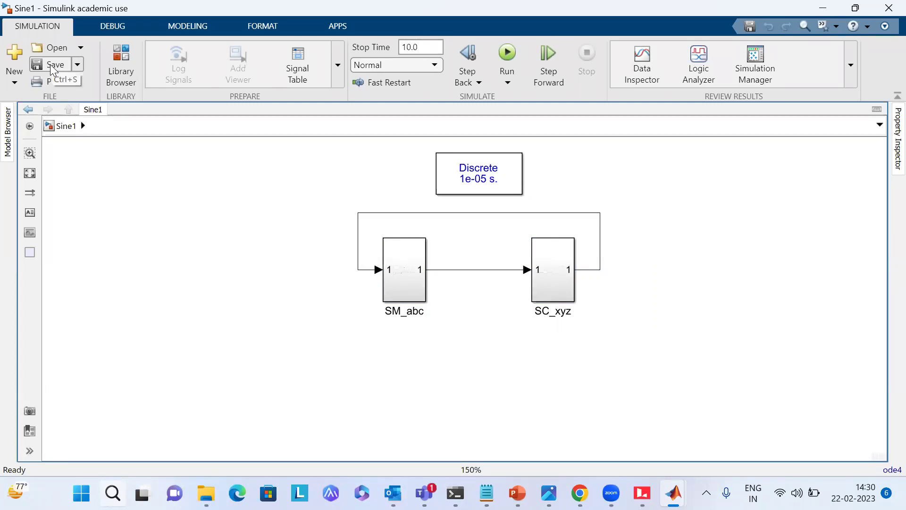
Set the Sine1 model's simulation stop time to inf.
{"action": "left_click", "coordinate": [425, 49]}
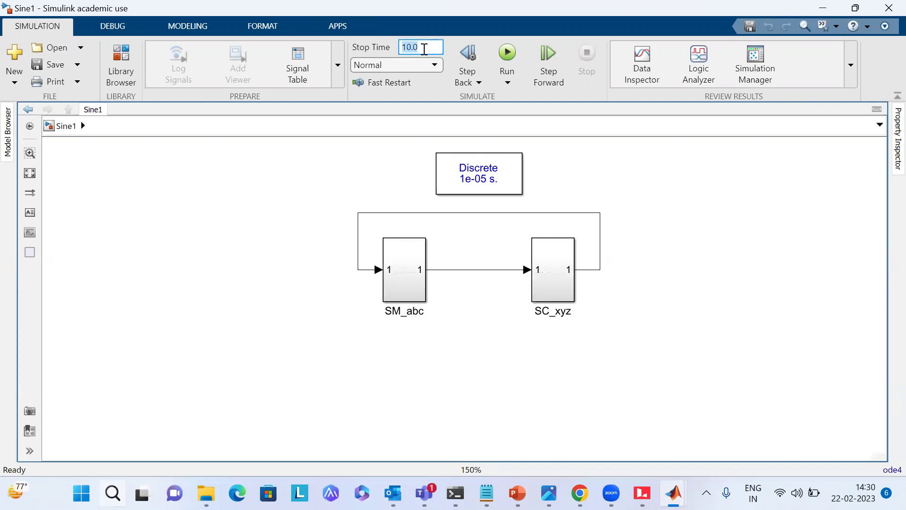
{"action": "key", "text": "BackSpace"}
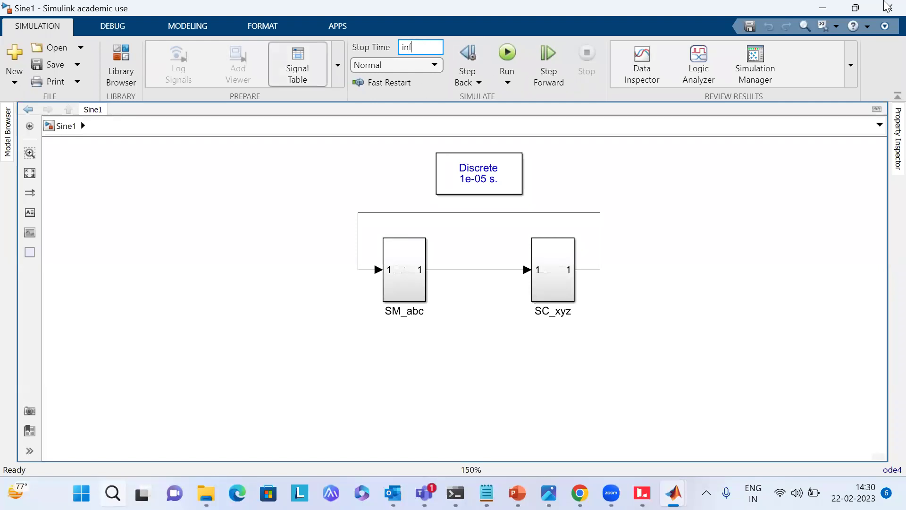
Switch to RT-LAB and review the execution properties of the Sine1 model.
{"action": "key", "text": "alt+Tab"}
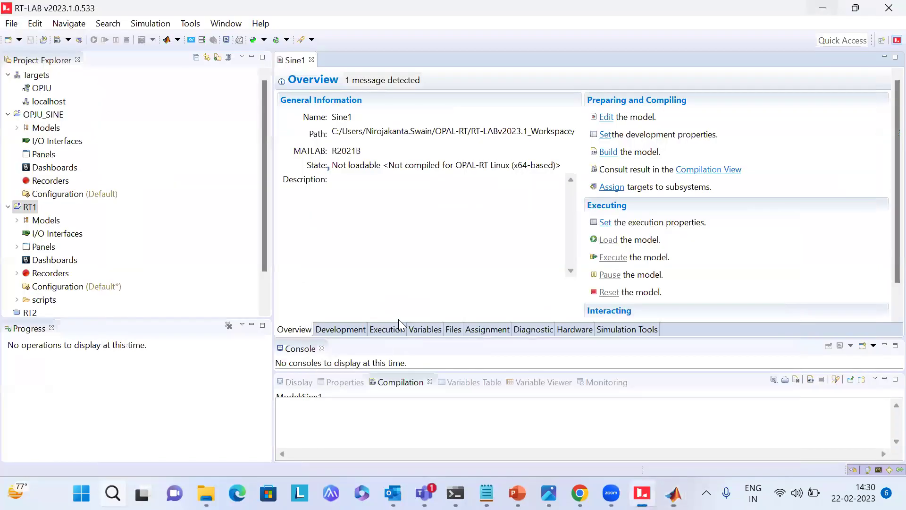
{"action": "left_click", "coordinate": [392, 329]}
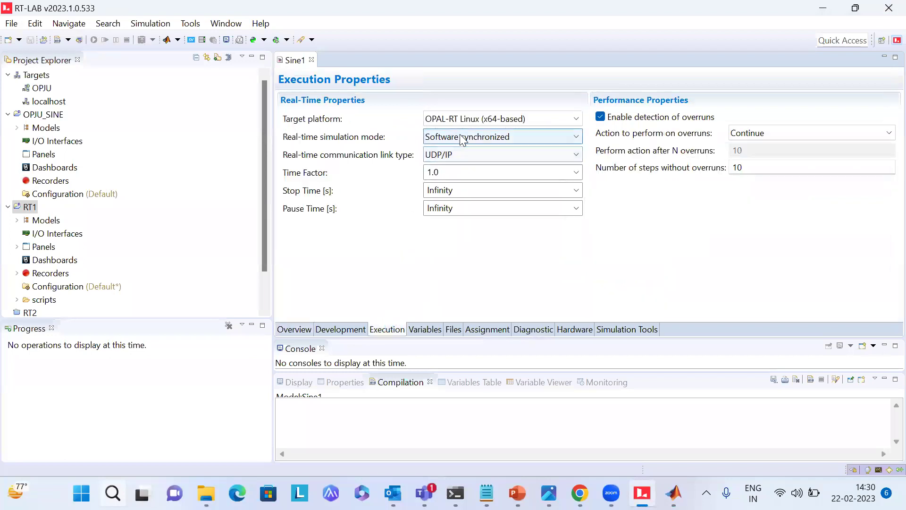
{"action": "left_click", "coordinate": [294, 331]}
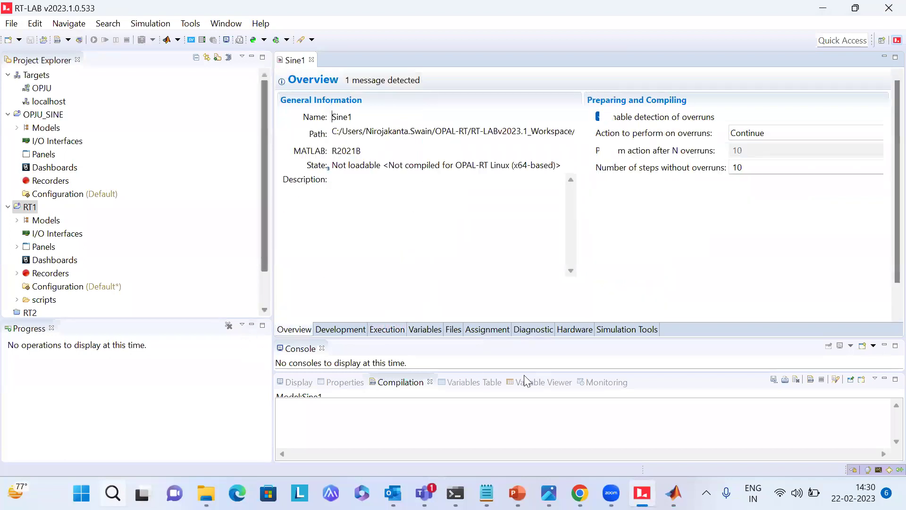
Switch to Simulink, run the Sine1 simulation and open the Scope inside the SC_xyz subsystem.
{"action": "mouse_move", "coordinate": [674, 493]}
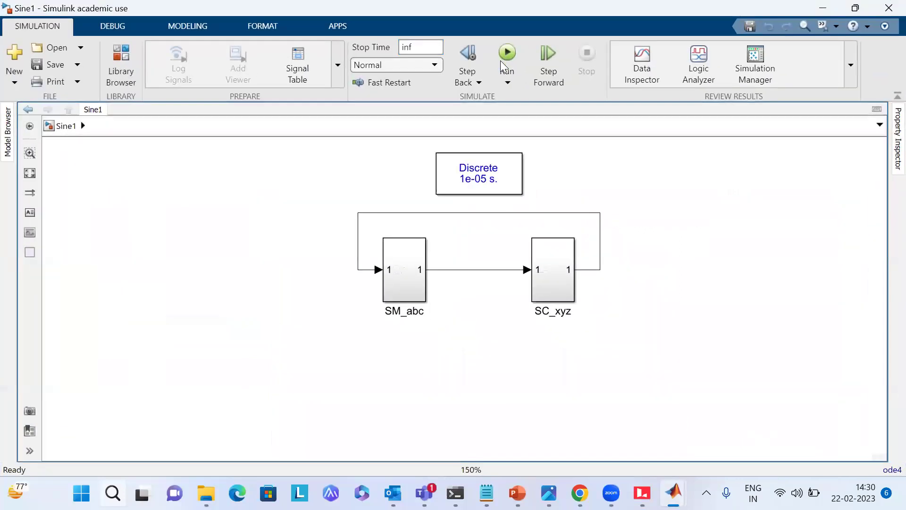
{"action": "left_click", "coordinate": [507, 54]}
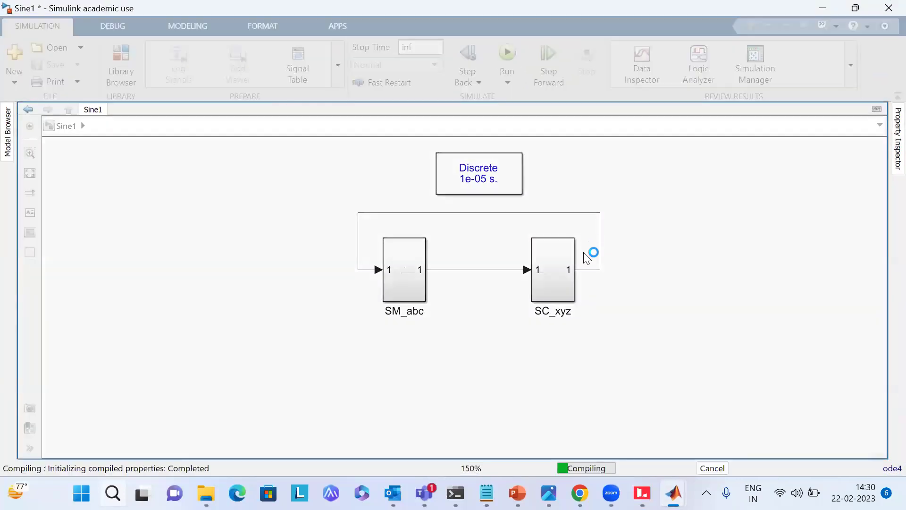
{"action": "double_click", "coordinate": [565, 270]}
{"action": "left_click", "coordinate": [369, 307]}
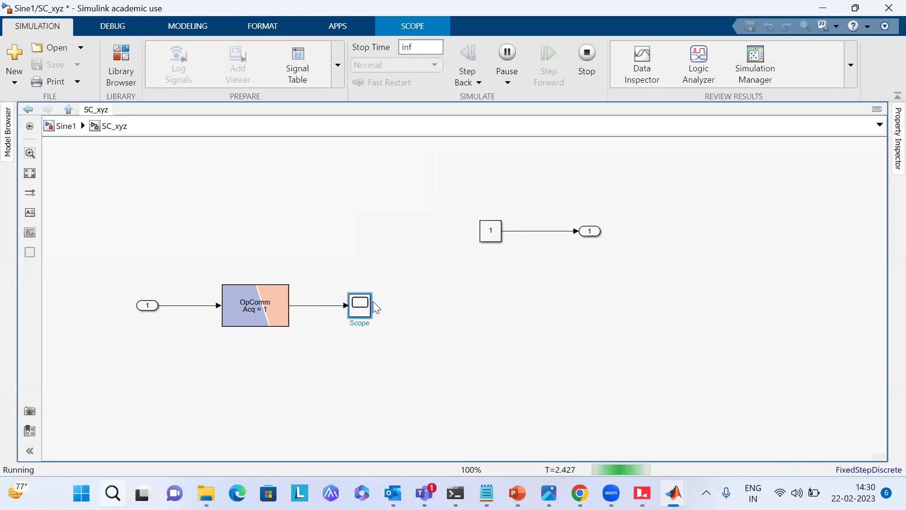
{"action": "double_click", "coordinate": [362, 305]}
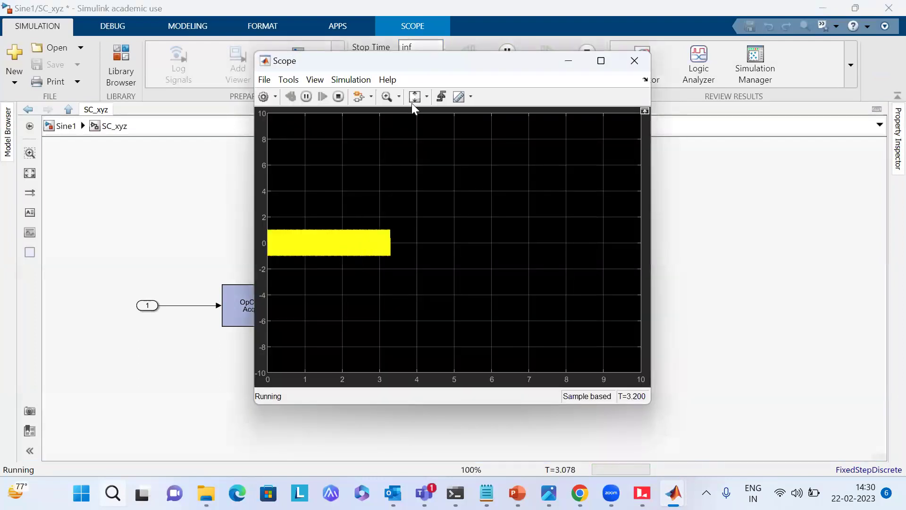
Zoom in along the Scope's time axis until individual sine cycles can be examined.
{"action": "left_click", "coordinate": [426, 97]}
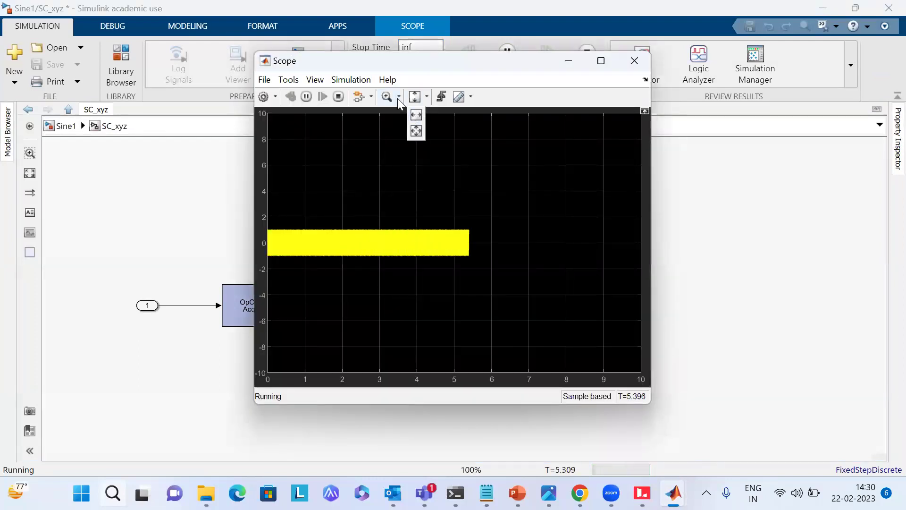
{"action": "left_click", "coordinate": [398, 96]}
{"action": "left_click", "coordinate": [361, 192]}
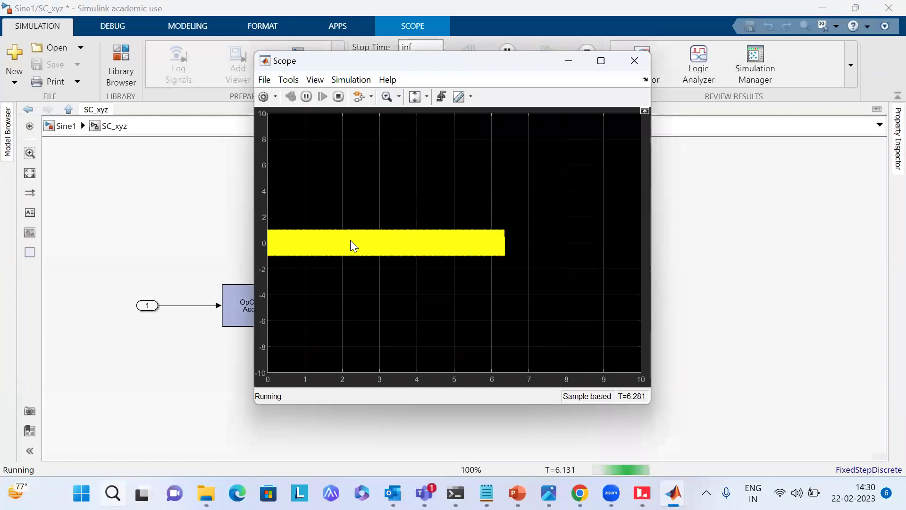
{"action": "mouse_move", "coordinate": [360, 242]}
{"action": "left_mouse_down"}
{"action": "mouse_move", "coordinate": [381, 243]}
{"action": "mouse_move", "coordinate": [373, 241]}
{"action": "left_mouse_up"}
{"action": "left_click", "coordinate": [384, 243]}
{"action": "left_click", "coordinate": [378, 240]}
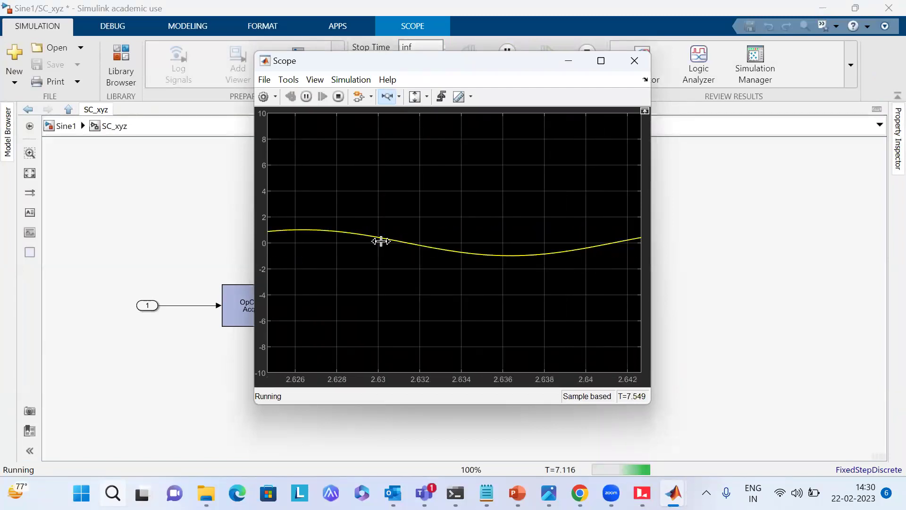
Rescale both Scope axes to fit the signal and close the Scope window.
{"action": "left_click", "coordinate": [424, 102]}
{"action": "left_click", "coordinate": [415, 132]}
{"action": "left_click", "coordinate": [642, 60]}
Return to the top level of Sine1 and stop the running simulation.
{"action": "left_click", "coordinate": [66, 126]}
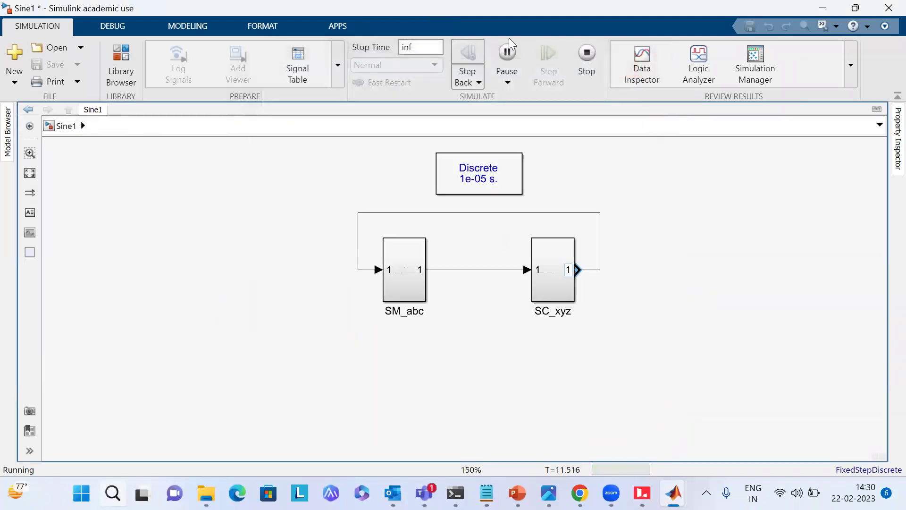
{"action": "left_click", "coordinate": [586, 52]}
{"action": "left_click_drag", "start_coordinate": [263, 207], "coordinate": [873, 415]}
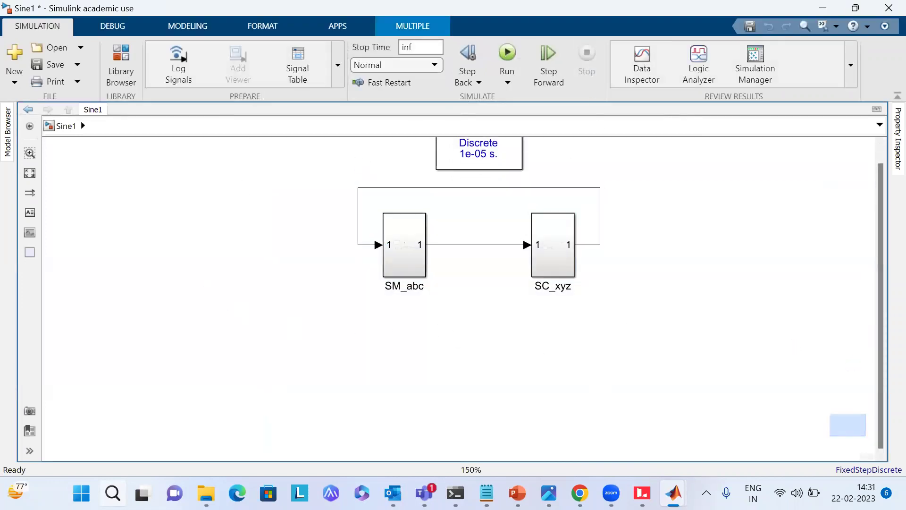
Switch to RT-LAB, check the Sine1 model's subsystem assignment and return to its overview.
{"action": "left_click", "coordinate": [674, 493]}
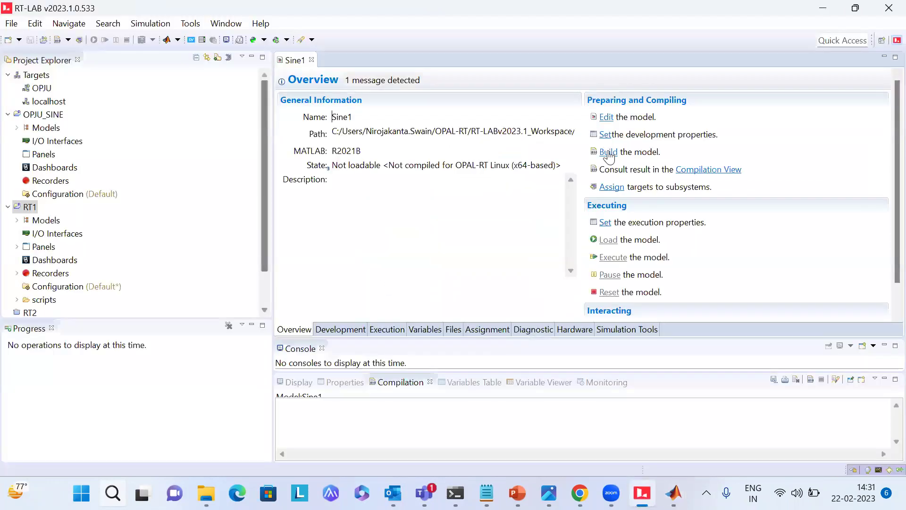
{"action": "left_click", "coordinate": [487, 330]}
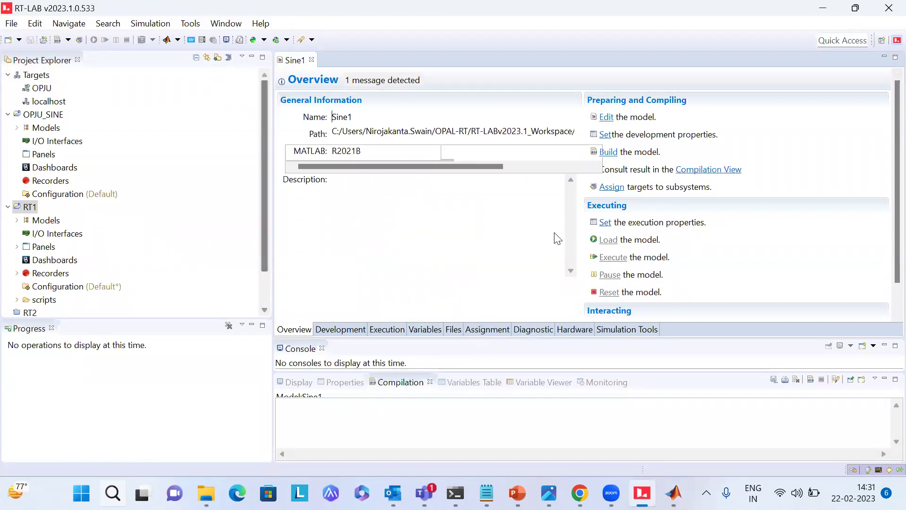
{"action": "left_click", "coordinate": [297, 330]}
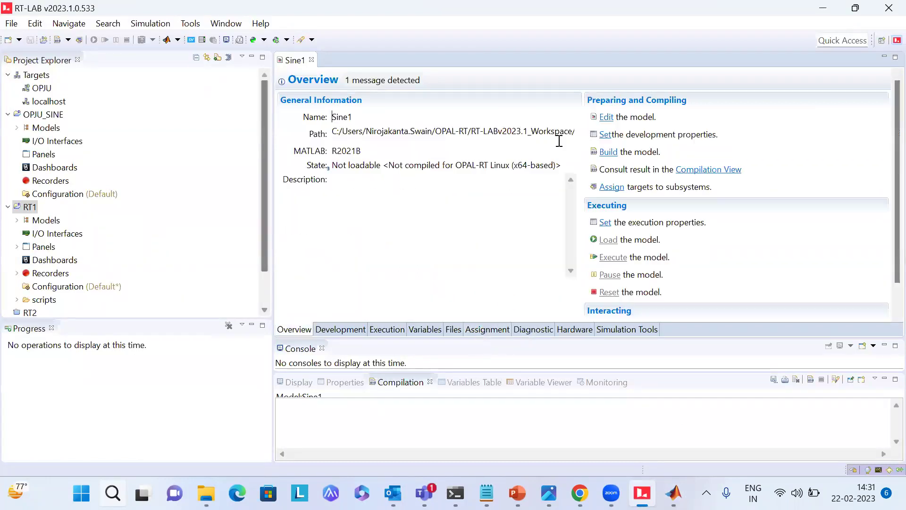
Dismiss the compilation target selection raised by building Sine1 and set the model's target platform to OPAL-RT Linux (x86-based).
{"action": "left_click", "coordinate": [609, 152]}
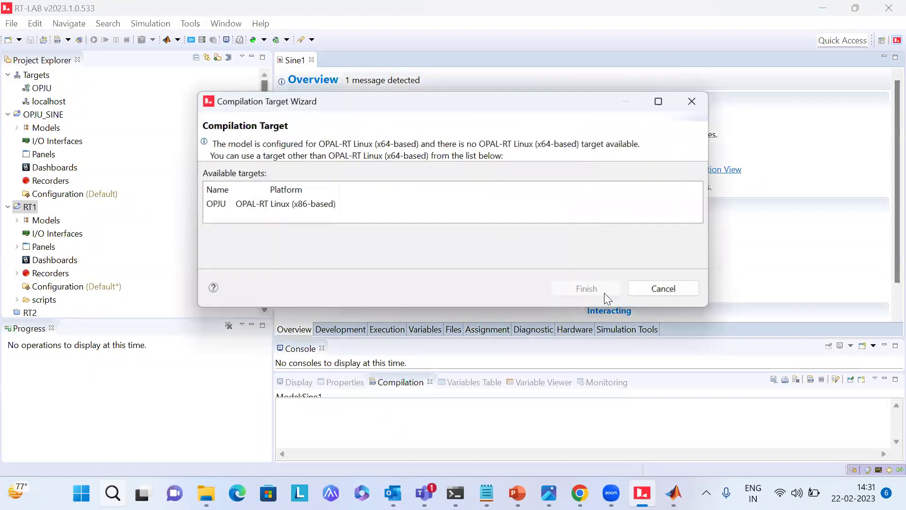
{"action": "left_click", "coordinate": [693, 101]}
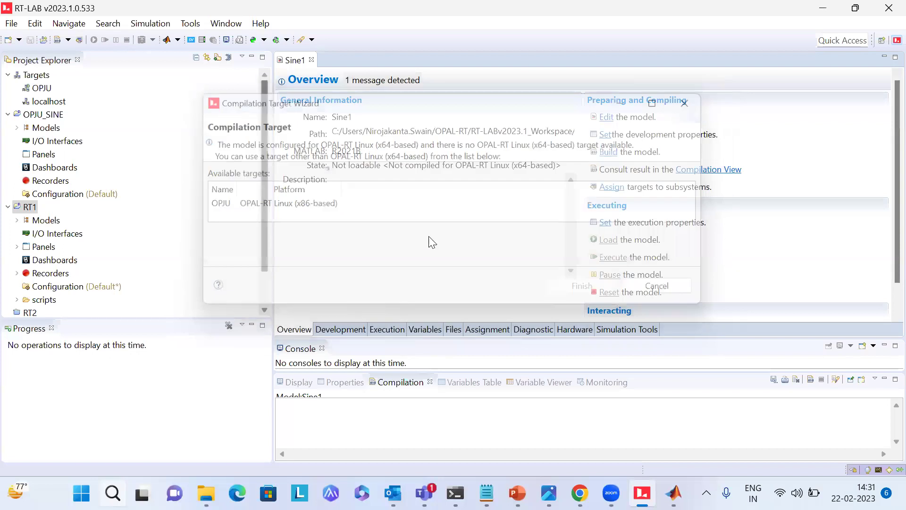
{"action": "left_click", "coordinate": [481, 119]}
{"action": "left_click", "coordinate": [477, 157]}
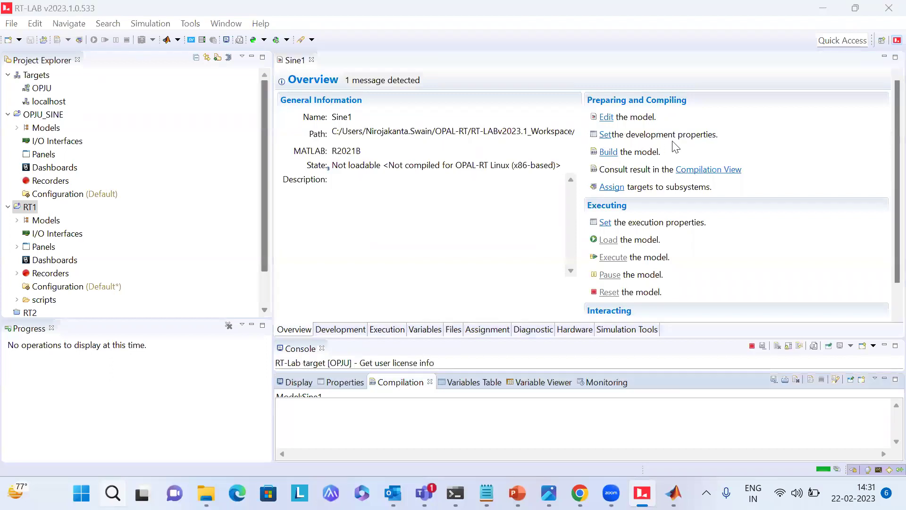
Build the Sine1 model for the newly chosen target platform.
{"action": "left_click", "coordinate": [608, 151]}
{"action": "left_click", "coordinate": [467, 270]}
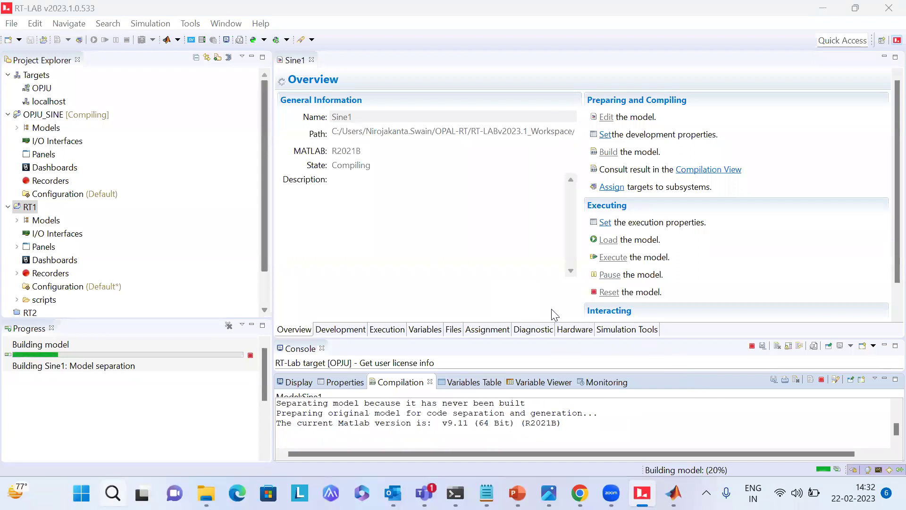
View the Sine1 model's diagnostic properties and reset the current Edition perspective to its defaults.
{"action": "left_click", "coordinate": [534, 329]}
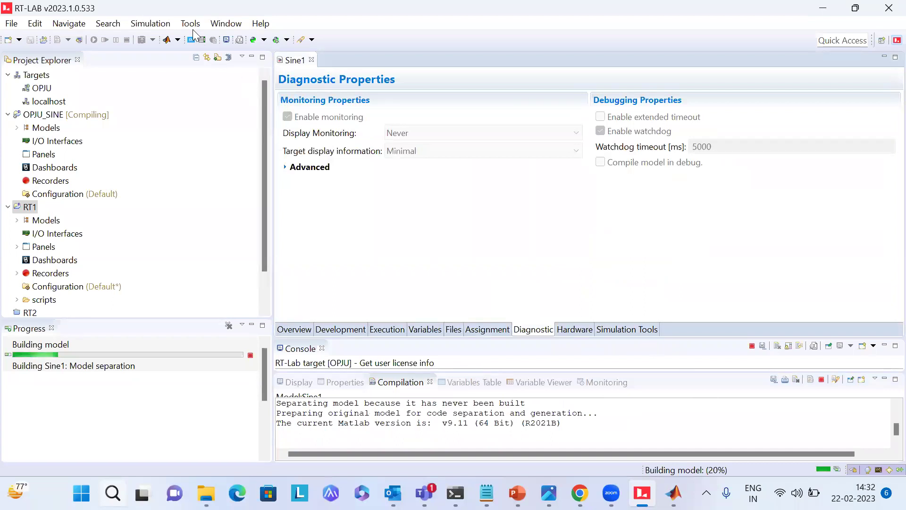
{"action": "left_click", "coordinate": [227, 23]}
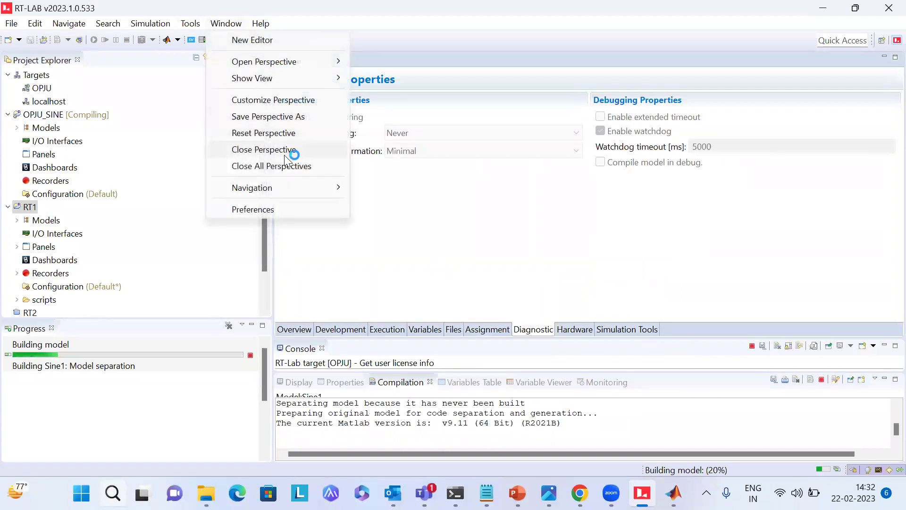
{"action": "left_click", "coordinate": [264, 133]}
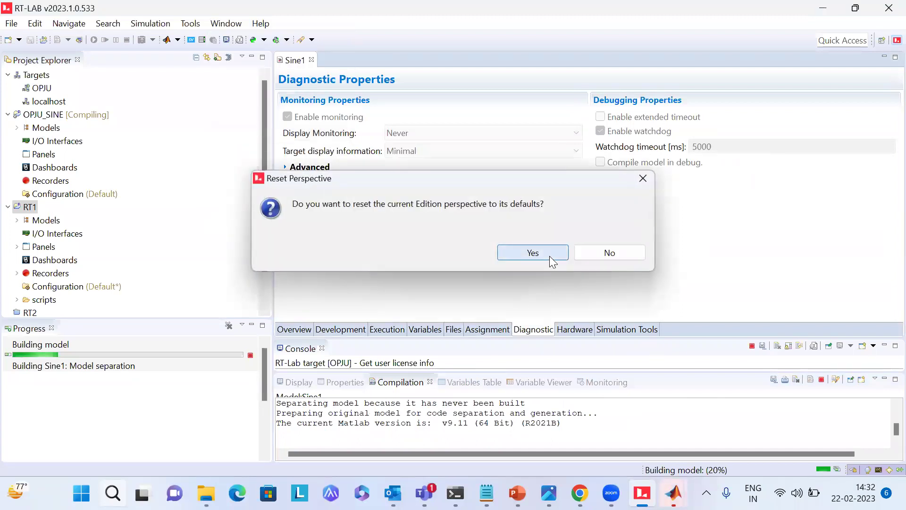
{"action": "left_click", "coordinate": [551, 260]}
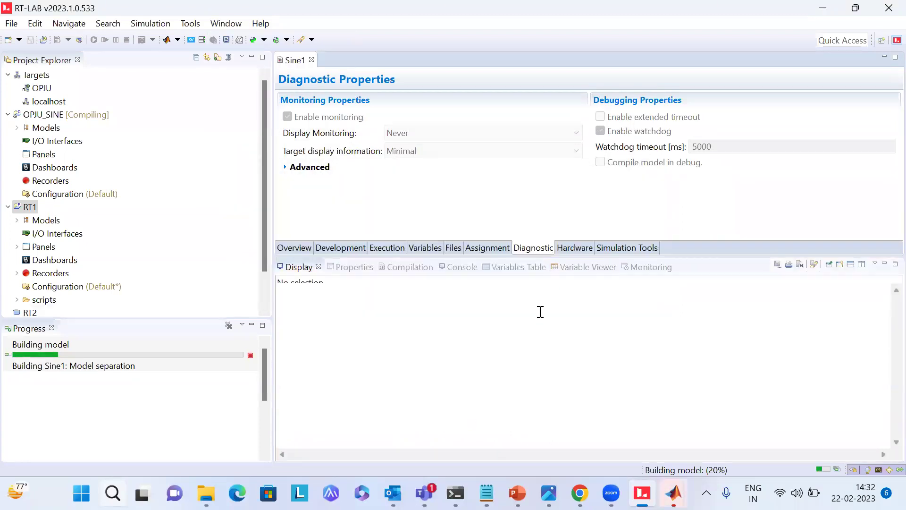
Show the compilation output of the Sine1 build and highlight the "Generating C code" line.
{"action": "left_click", "coordinate": [428, 268]}
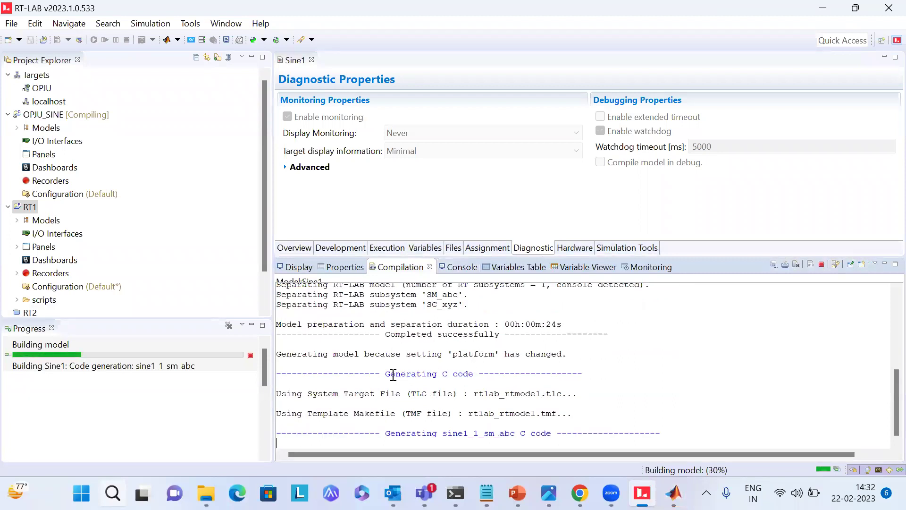
{"action": "left_click_drag", "start_coordinate": [390, 373], "coordinate": [460, 380]}
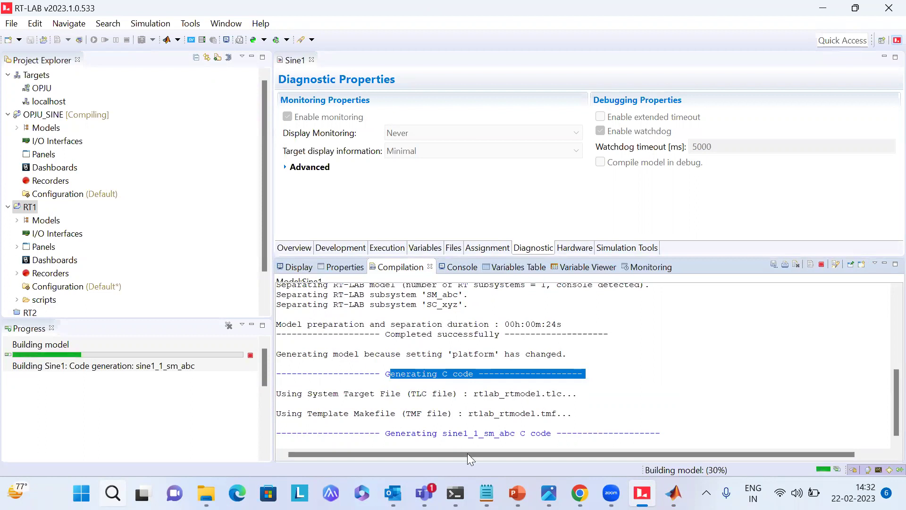
Examine the compilation output of the Sine1 build, from the starting settings through C code generation to the database creation.
{"action": "left_click_drag", "start_coordinate": [389, 433], "coordinate": [552, 434]}
{"action": "scroll", "coordinate": [564, 414], "scroll_direction": "up", "scroll_amount": 5}
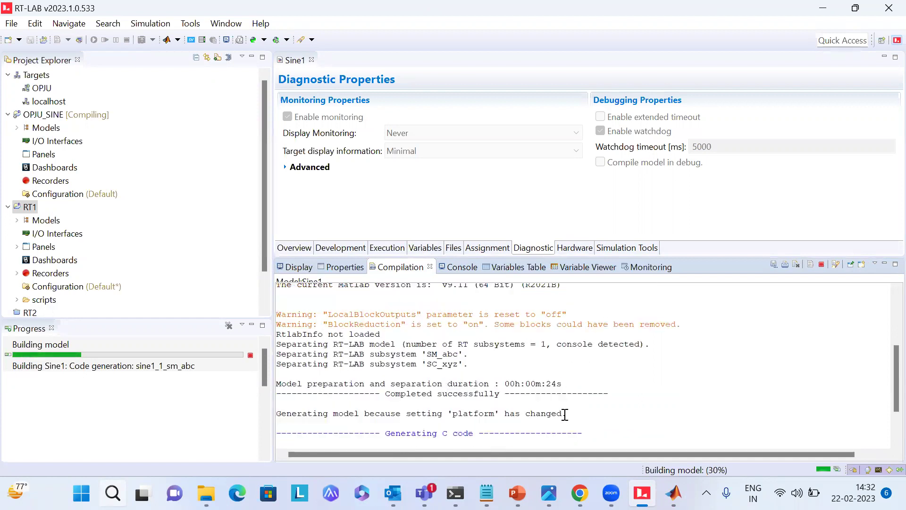
{"action": "scroll", "coordinate": [564, 412], "scroll_direction": "down", "scroll_amount": 15}
{"action": "scroll", "coordinate": [564, 412], "scroll_direction": "up", "scroll_amount": 10}
{"action": "scroll", "coordinate": [564, 412], "scroll_direction": "up", "scroll_amount": 1}
{"action": "scroll", "coordinate": [564, 412], "scroll_direction": "down", "scroll_amount": 10}
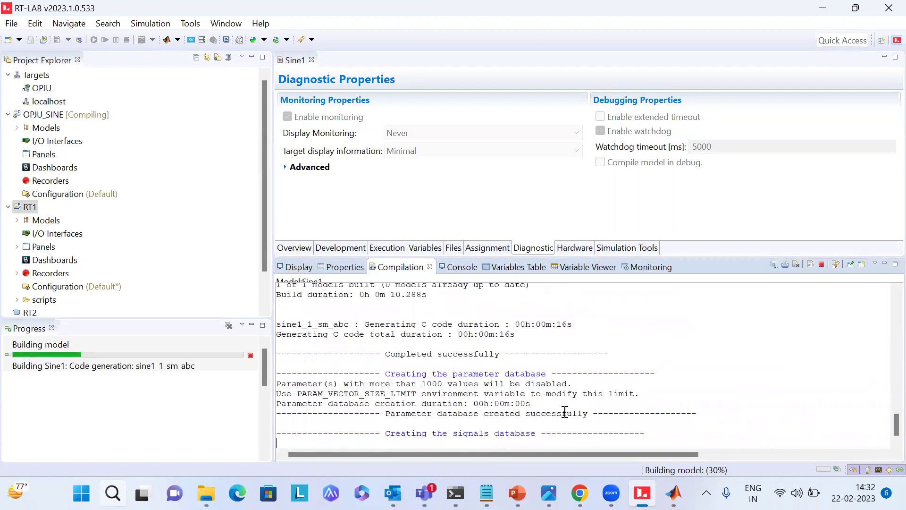
{"action": "scroll", "coordinate": [564, 411], "scroll_direction": "up", "scroll_amount": 2}
{"action": "scroll", "coordinate": [564, 412], "scroll_direction": "up", "scroll_amount": 12}
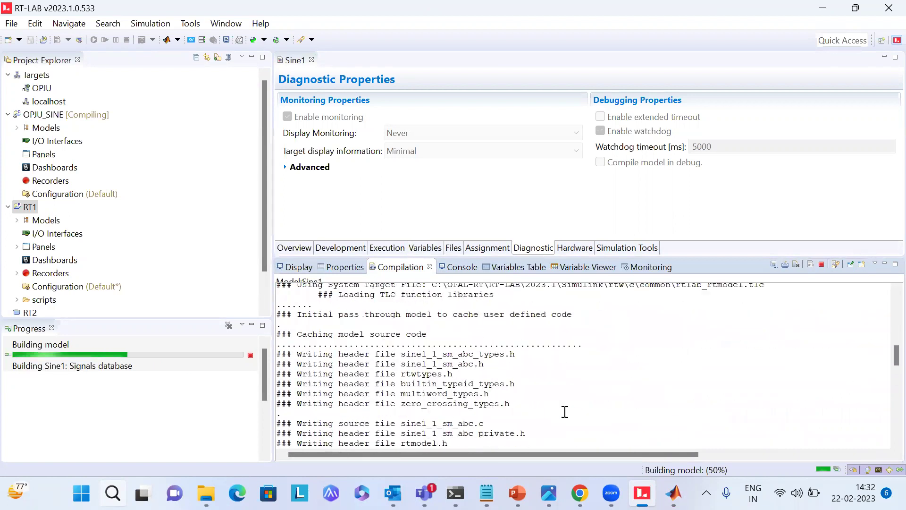
{"action": "scroll", "coordinate": [565, 411], "scroll_direction": "down", "scroll_amount": 15}
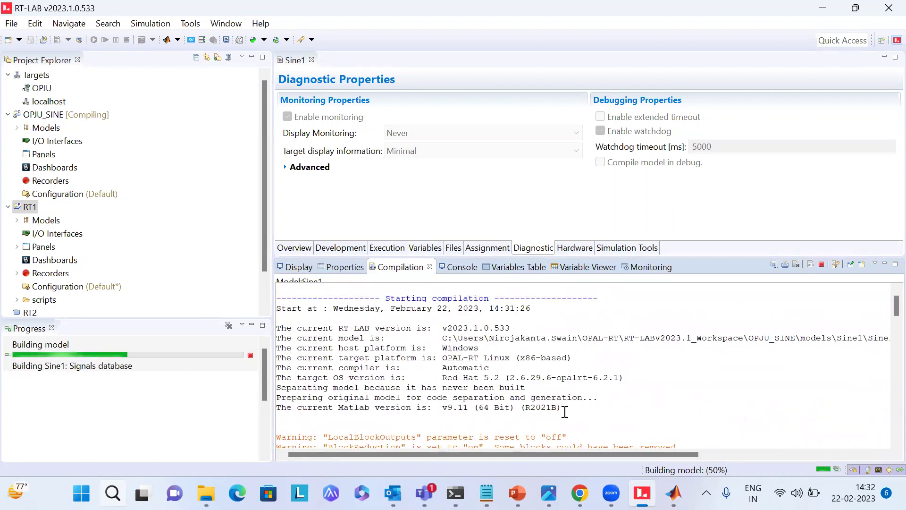
{"action": "scroll", "coordinate": [564, 411], "scroll_direction": "down", "scroll_amount": 12}
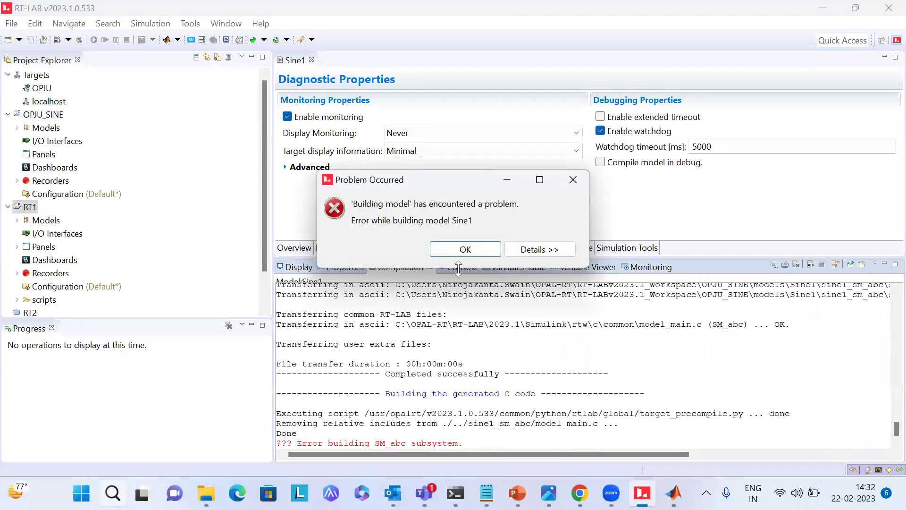
Dismiss the build problem message, check Sine1's execution properties and SM_abc assignment, and highlight the subsystem build error in the compilation output.
{"action": "key", "text": "Return"}
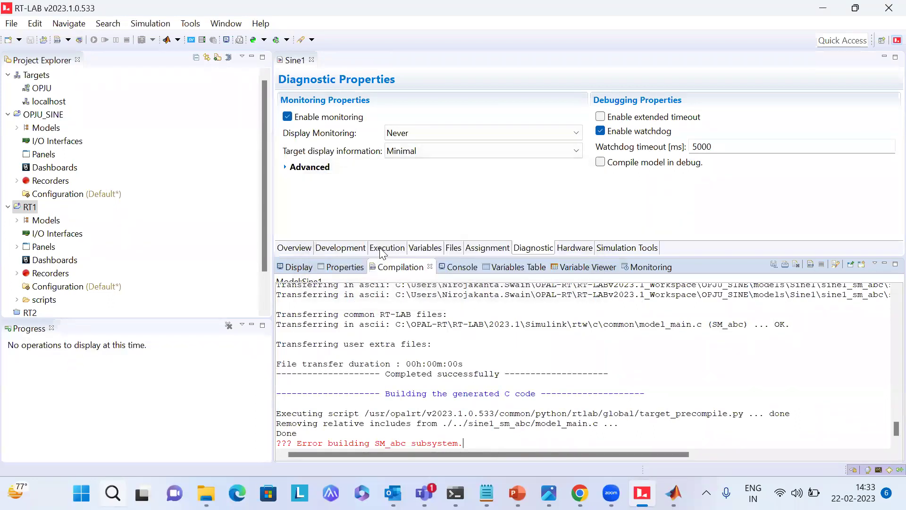
{"action": "left_click", "coordinate": [387, 247]}
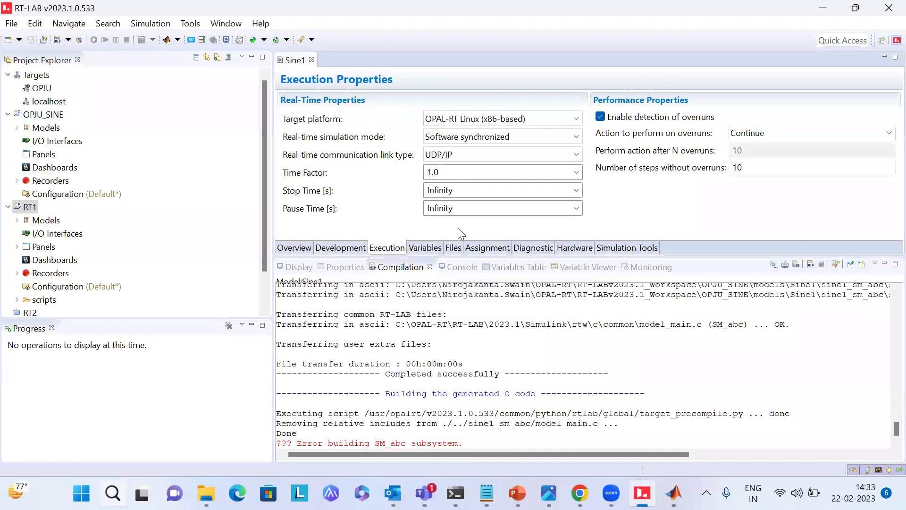
{"action": "left_click", "coordinate": [496, 250]}
{"action": "left_click", "coordinate": [420, 168]}
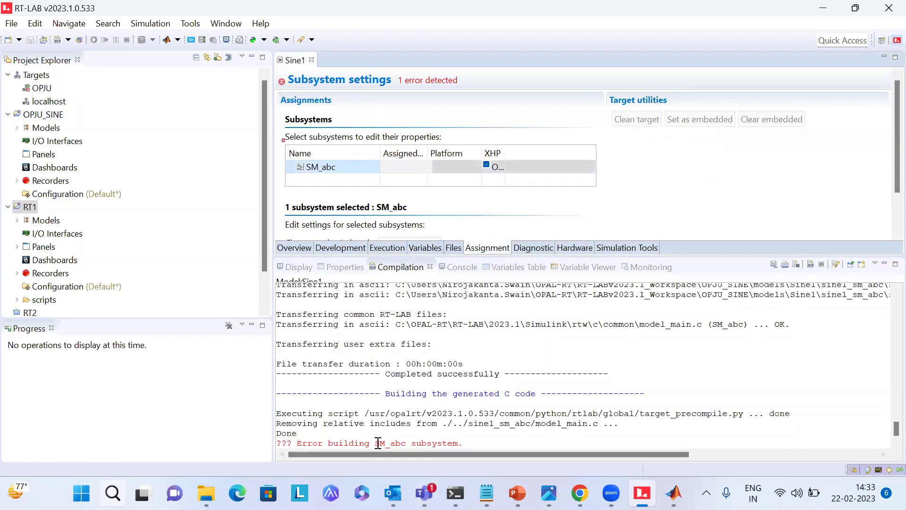
{"action": "left_click_drag", "start_coordinate": [297, 442], "coordinate": [460, 442]}
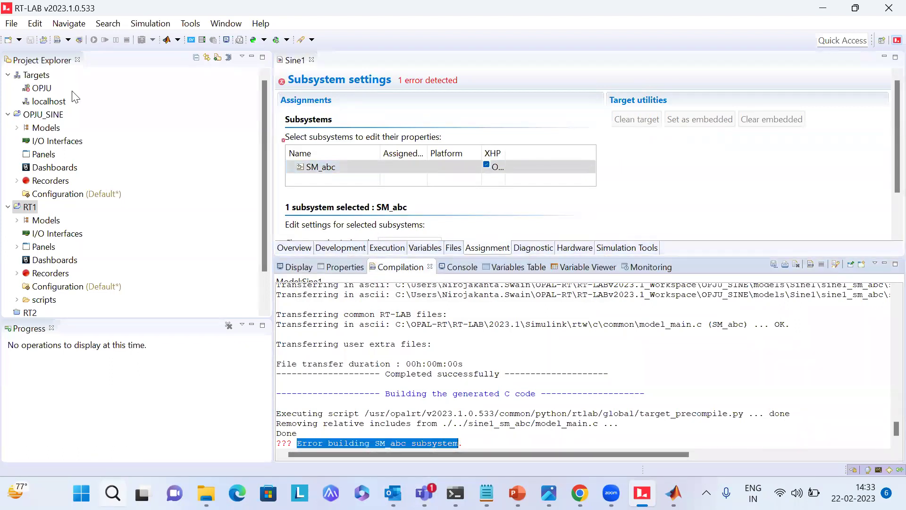
Ping the target at 192.168.2.143 continuously to check its connection, and minimize the ping window.
{"action": "key", "text": "super+r"}
{"action": "key", "text": "Return"}
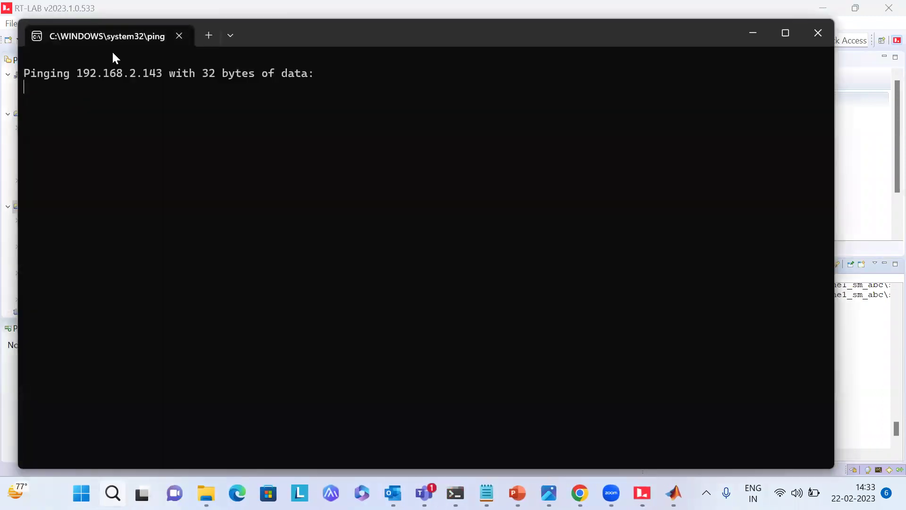
{"action": "left_click_drag", "start_coordinate": [308, 28], "coordinate": [312, 72]}
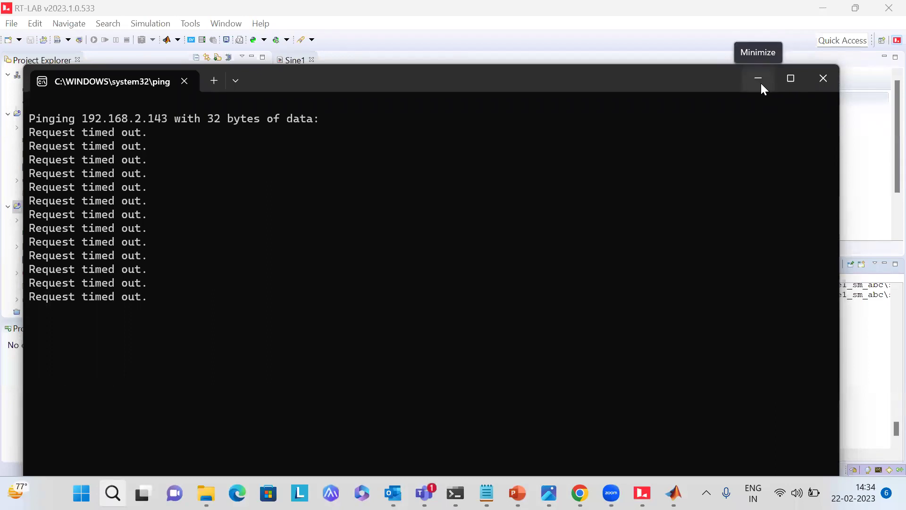
{"action": "left_click", "coordinate": [758, 78]}
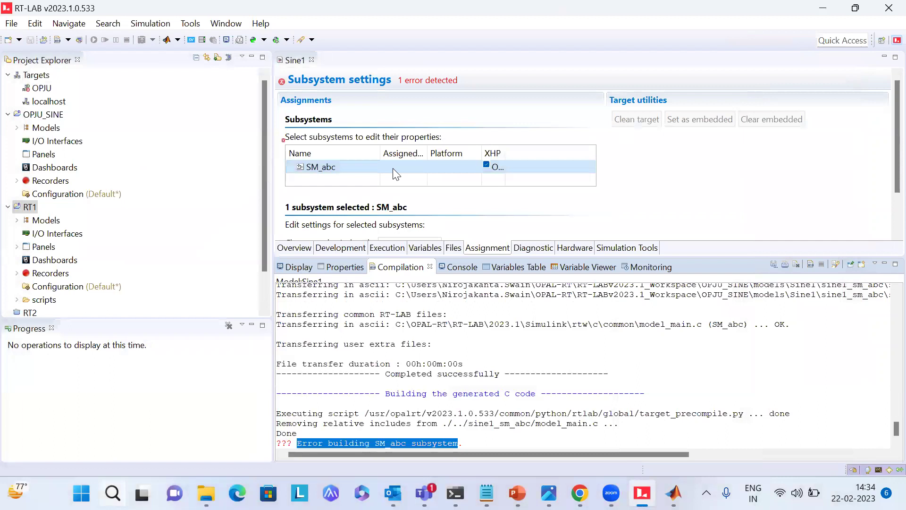
Assign the SM_abc subsystem of Sine1 to the OPJU target with XHP on, and return to the model overview.
{"action": "left_click", "coordinate": [397, 167]}
{"action": "left_click", "coordinate": [411, 180]}
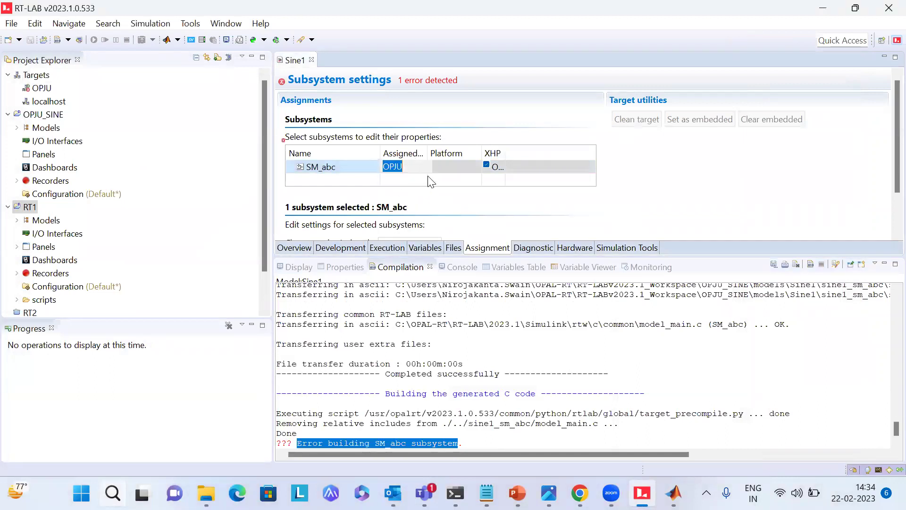
{"action": "left_click", "coordinate": [498, 173]}
{"action": "left_click", "coordinate": [486, 166]}
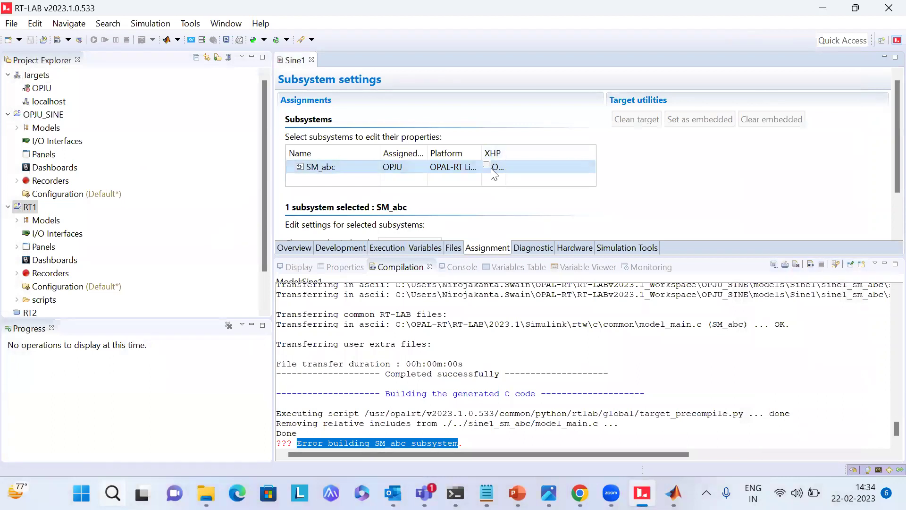
{"action": "left_click", "coordinate": [486, 164]}
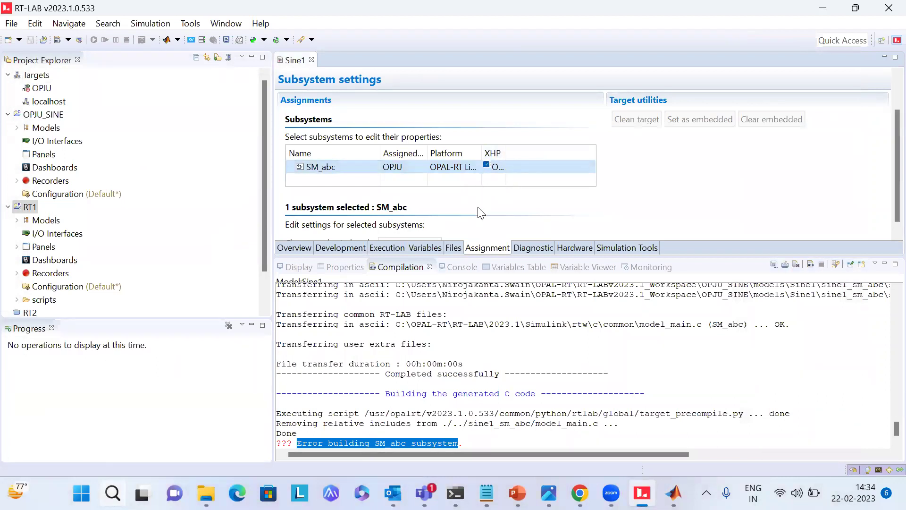
{"action": "scroll", "coordinate": [478, 212], "scroll_direction": "down", "scroll_amount": 3}
{"action": "scroll", "coordinate": [439, 219], "scroll_direction": "up", "scroll_amount": 3}
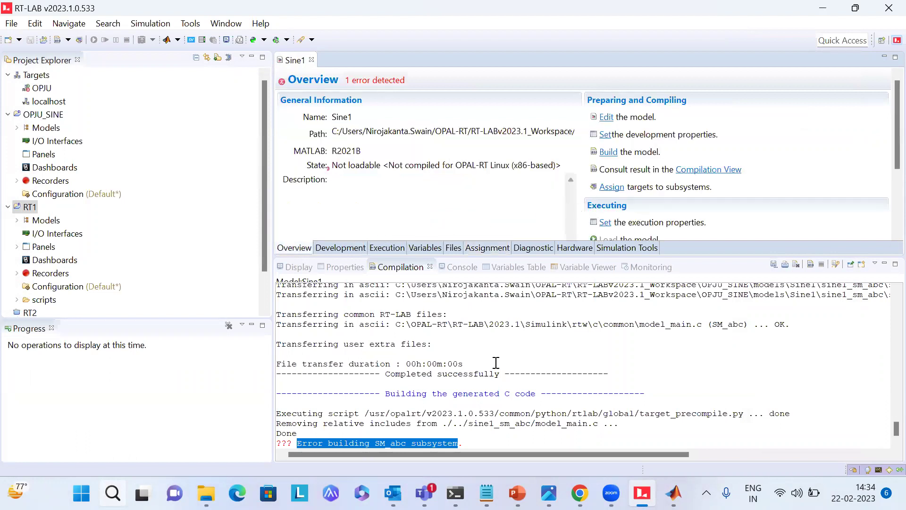
Clear the highlight in the compilation output and rerun the continuous ping to 192.168.2.143 to recheck the target connection.
{"action": "left_click", "coordinate": [486, 441]}
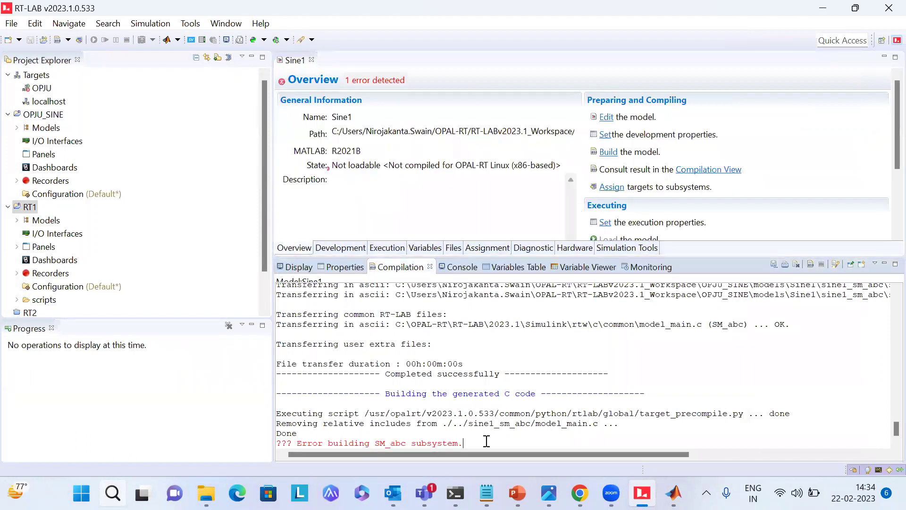
{"action": "mouse_move", "coordinate": [673, 493]}
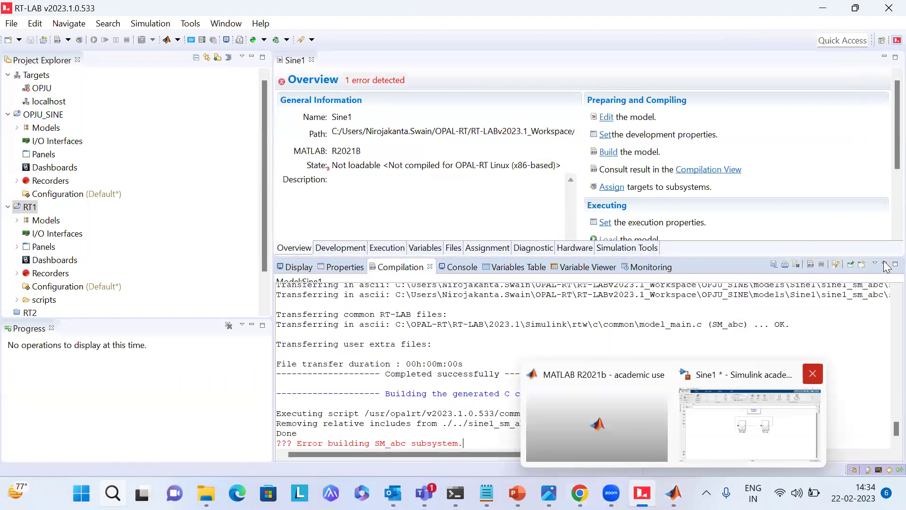
{"action": "key", "text": "super+r"}
{"action": "key", "text": "Return"}
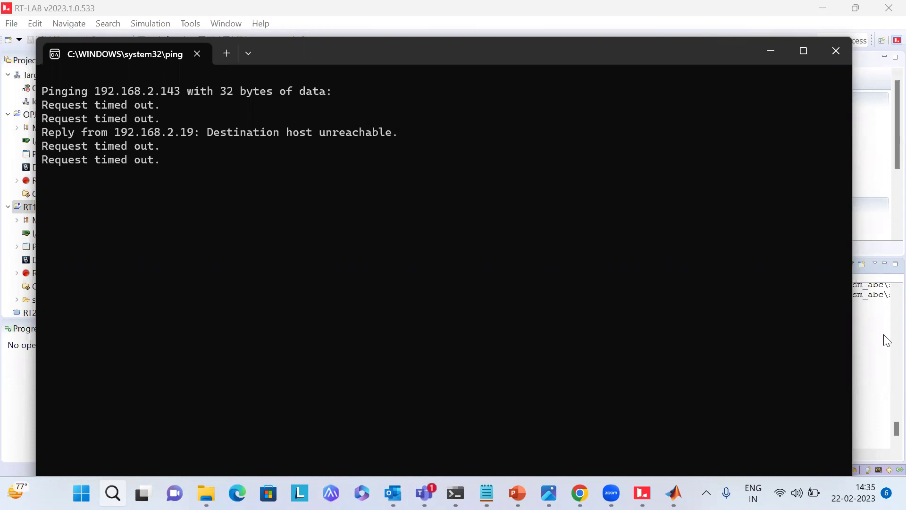
{"action": "left_click", "coordinate": [833, 60]}
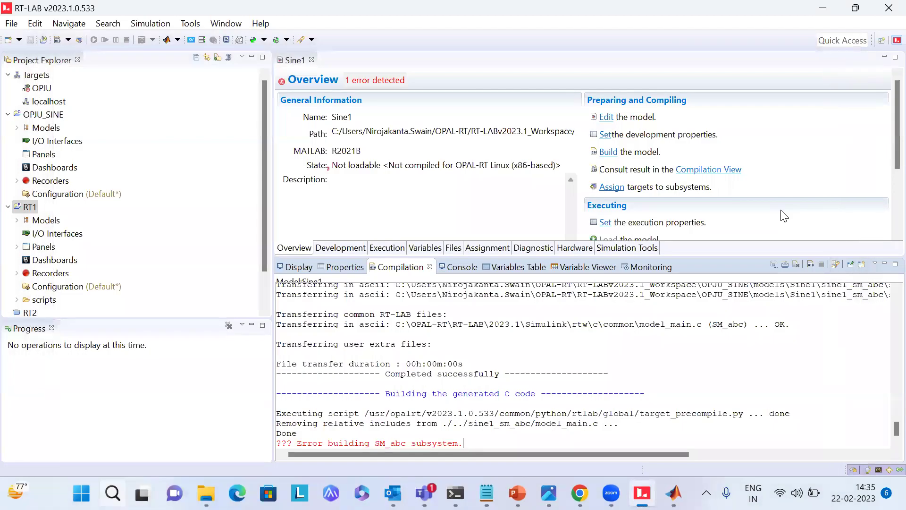
{"action": "key", "text": "super+r"}
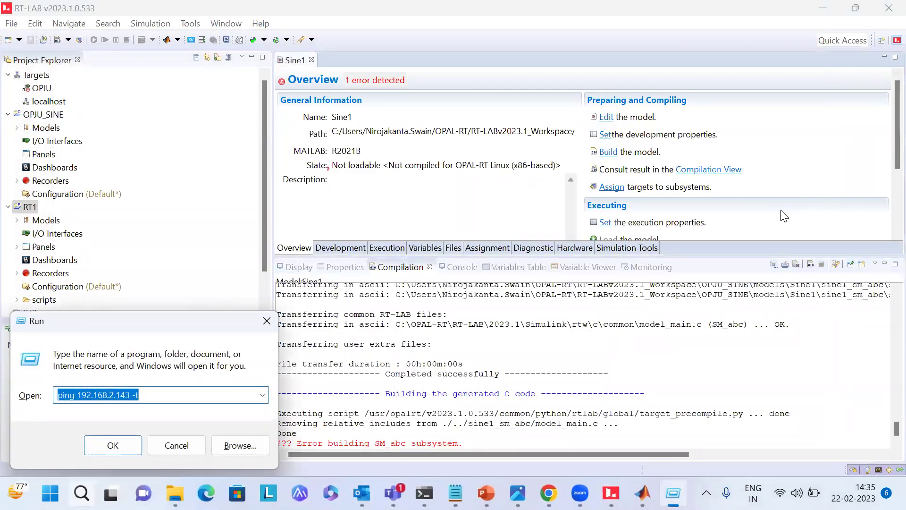
{"action": "key", "text": "Return"}
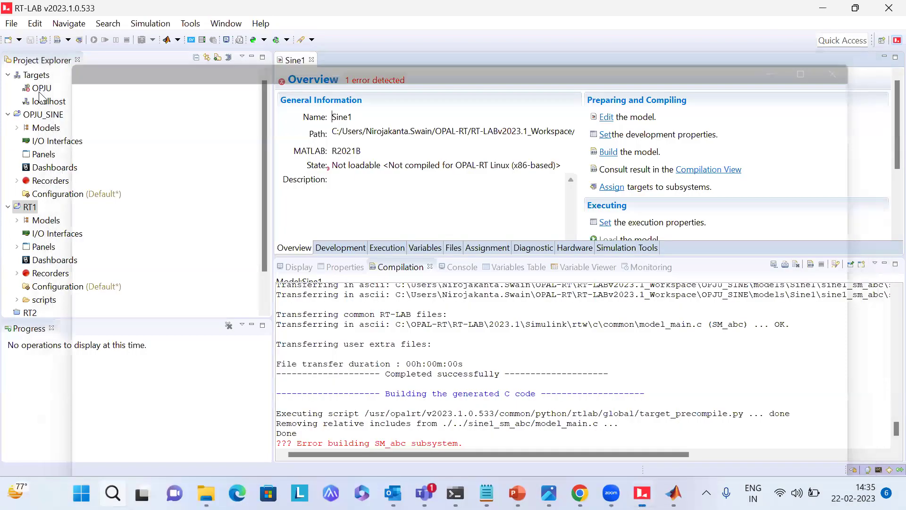
Select the OPJU target, rebuild the Sine1 model in the background and dismiss the build problem message.
{"action": "left_click", "coordinate": [40, 90]}
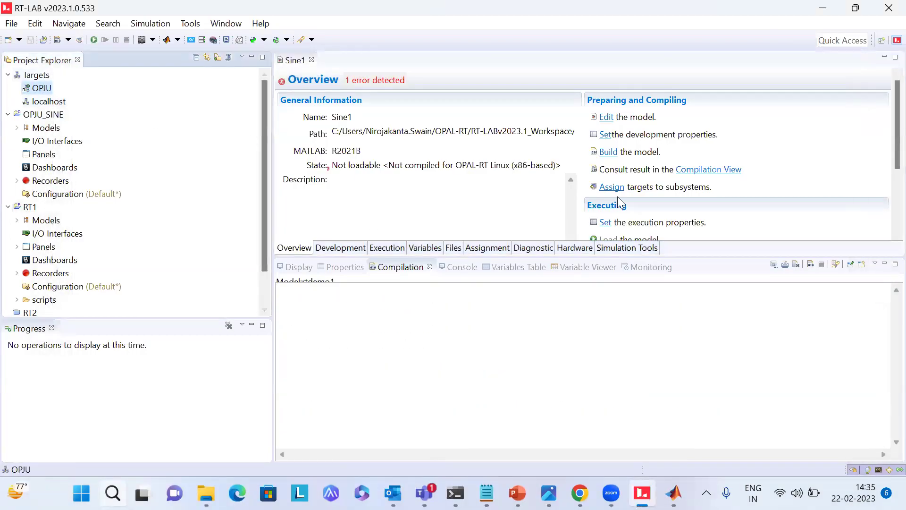
{"action": "left_click", "coordinate": [286, 62]}
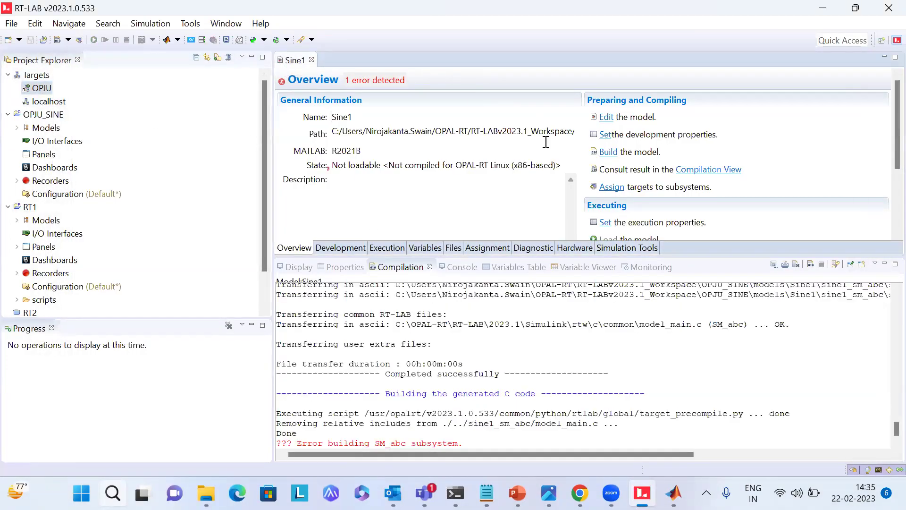
{"action": "left_click", "coordinate": [608, 152]}
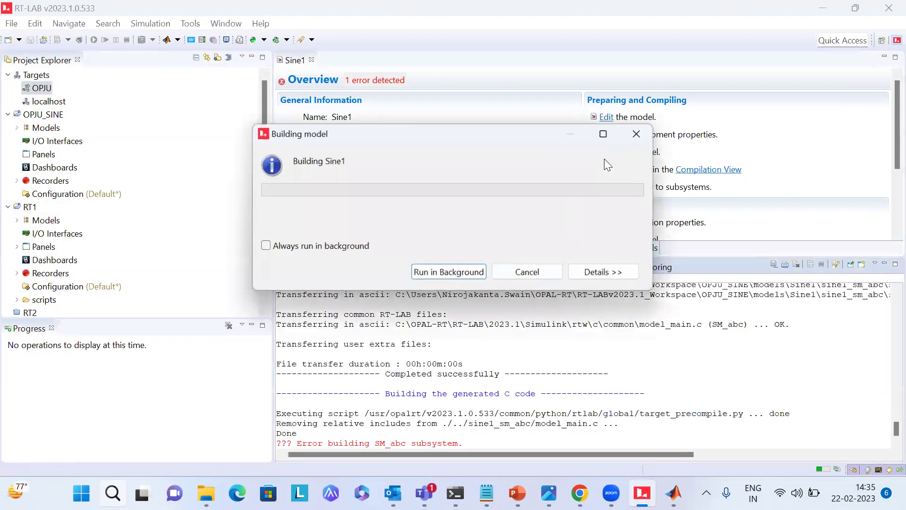
{"action": "key", "text": "Return"}
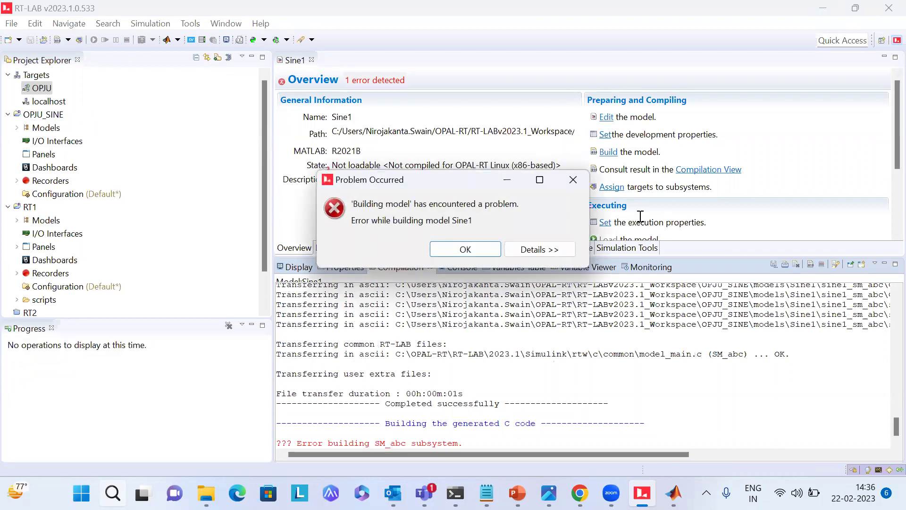
{"action": "left_click", "coordinate": [465, 249]}
Review the end of the compilation output and reselect OPJU as the assigned node of Sine1's SM_abc subsystem.
{"action": "left_click", "coordinate": [483, 248]}
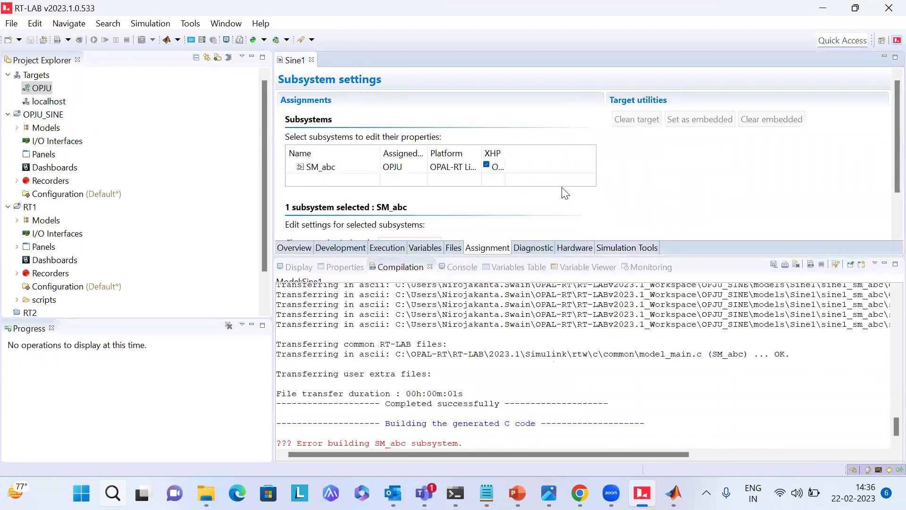
{"action": "left_click", "coordinate": [461, 171]}
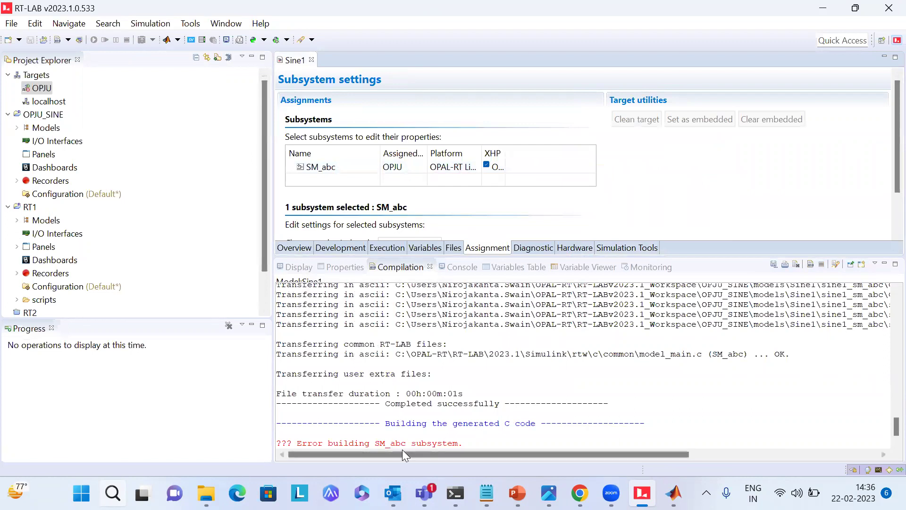
{"action": "scroll", "coordinate": [441, 419], "scroll_direction": "up", "scroll_amount": 1}
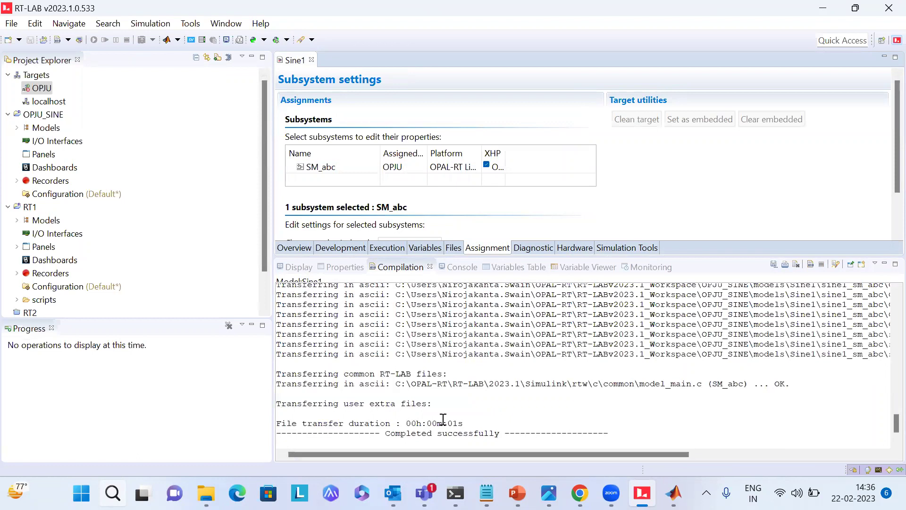
{"action": "scroll", "coordinate": [443, 419], "scroll_direction": "down", "scroll_amount": 1}
{"action": "left_click", "coordinate": [406, 171]}
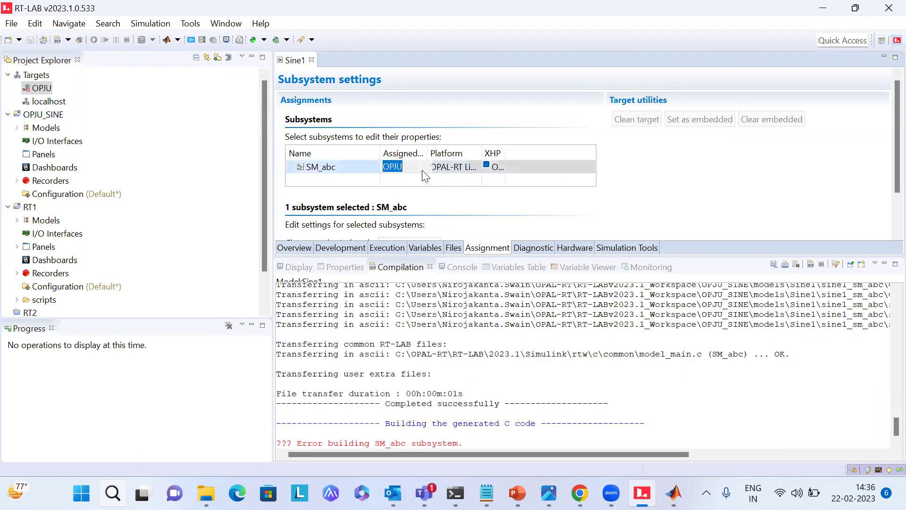
{"action": "left_click", "coordinate": [422, 171]}
{"action": "left_click", "coordinate": [424, 171]}
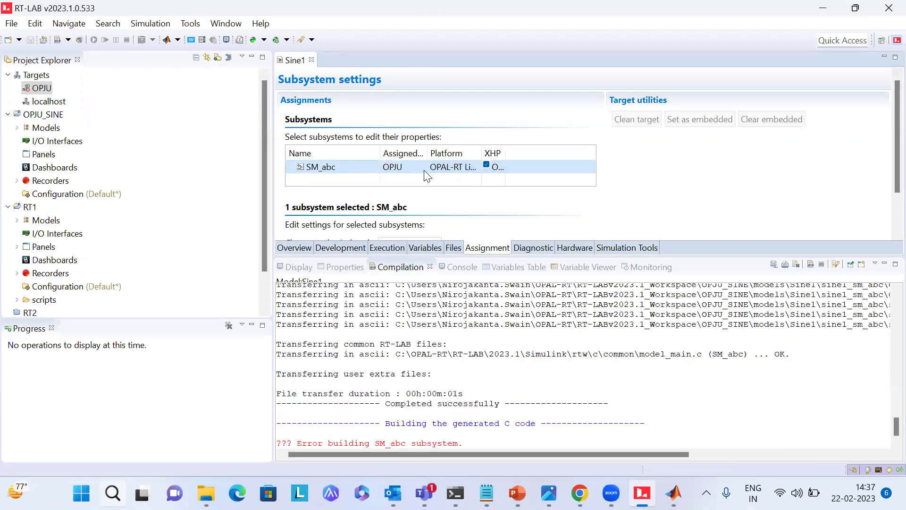
Ping 192.168.2.143 once more, close the ping window and show the Sine1 overview.
{"action": "key", "text": "super+r"}
{"action": "key", "text": "Return"}
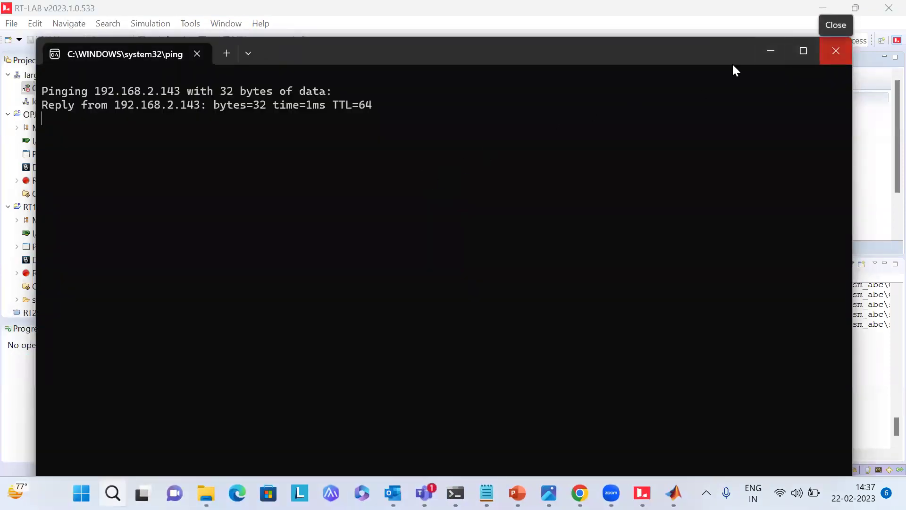
{"action": "left_click", "coordinate": [835, 50]}
{"action": "left_click", "coordinate": [301, 249]}
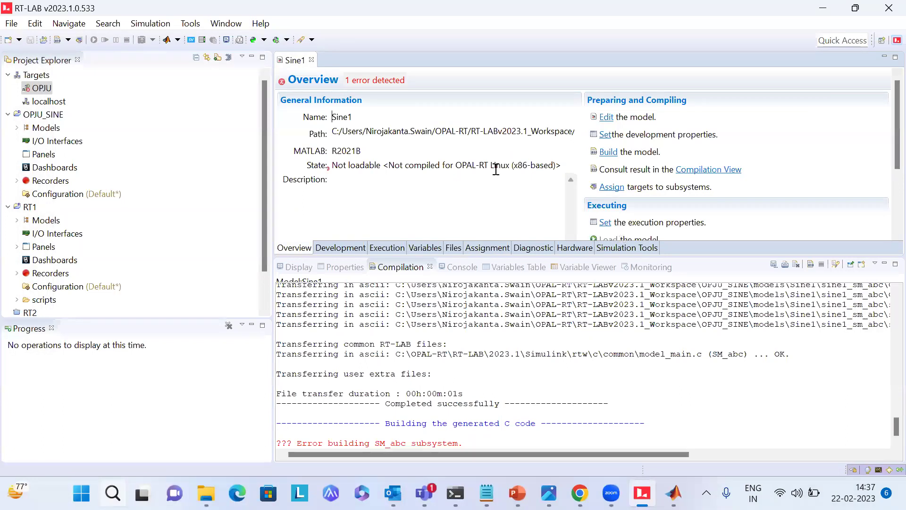
Open the rtdemo1 model of project RT1, start building it and close the confirmation about the development node.
{"action": "mouse_move", "coordinate": [674, 493]}
{"action": "left_click", "coordinate": [17, 220]}
{"action": "left_click", "coordinate": [51, 235]}
{"action": "double_click", "coordinate": [51, 233]}
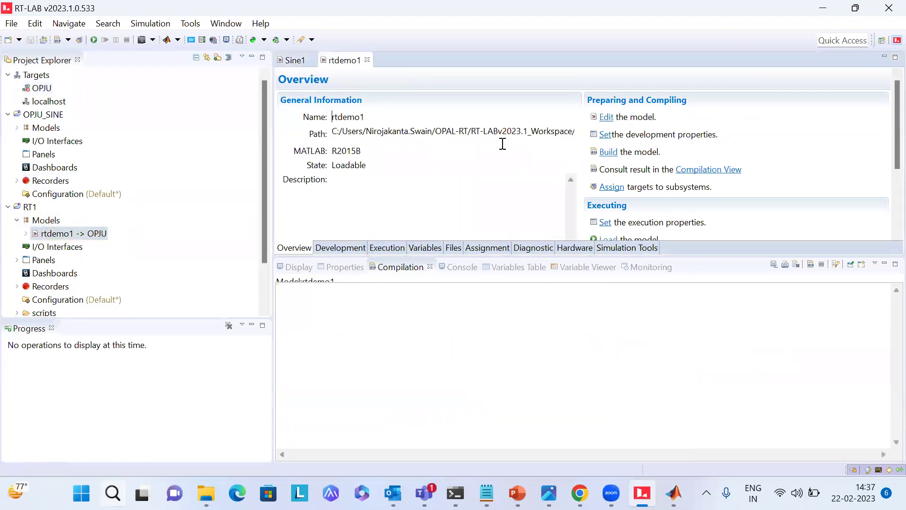
{"action": "left_click", "coordinate": [610, 153]}
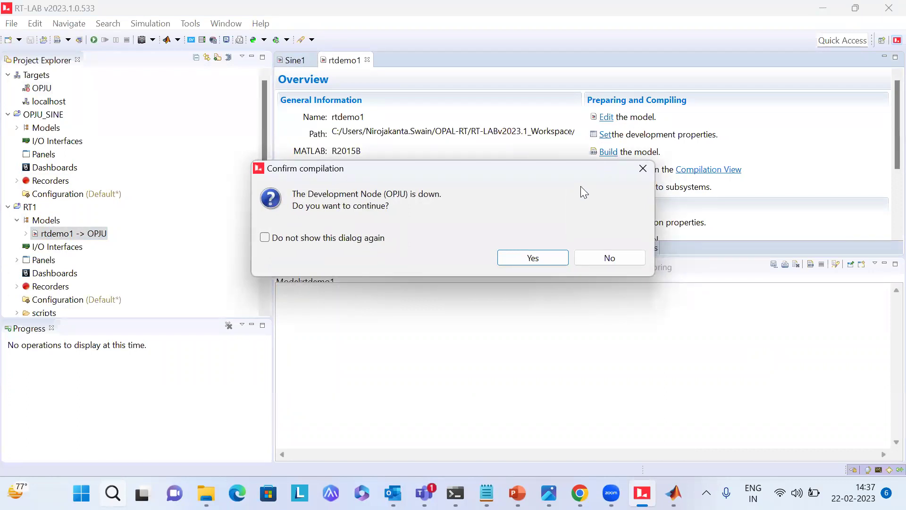
{"action": "left_click", "coordinate": [642, 169]}
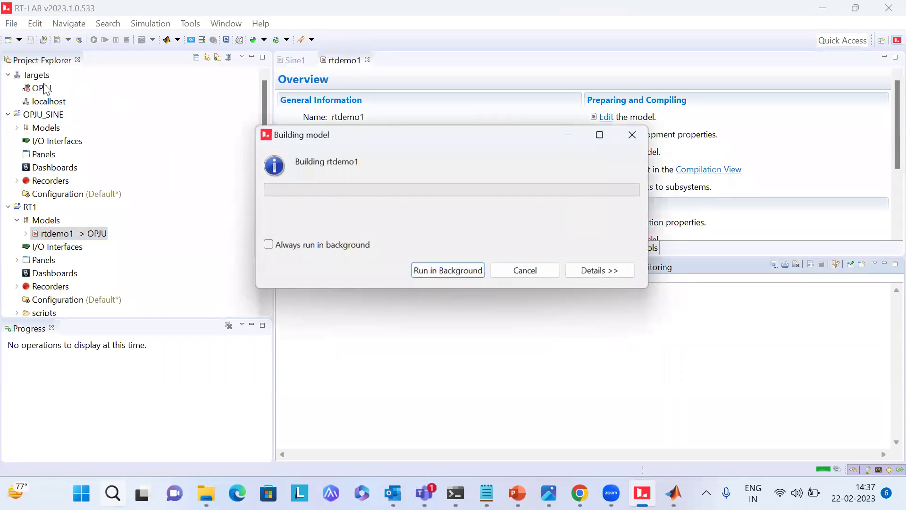
Refresh the OPJU target, accept updating it to match the current RT-LAB version, refresh it again and dismiss the installation problem message.
{"action": "left_click", "coordinate": [42, 88]}
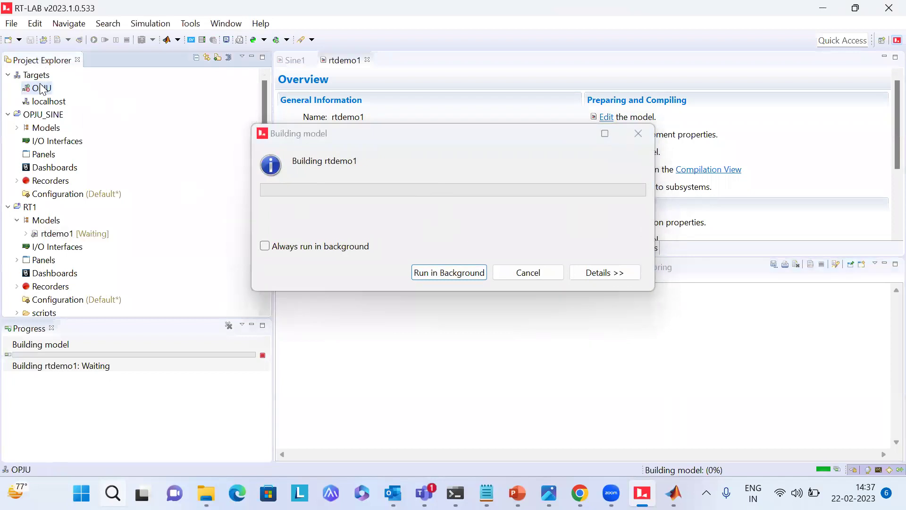
{"action": "right_click", "coordinate": [42, 88]}
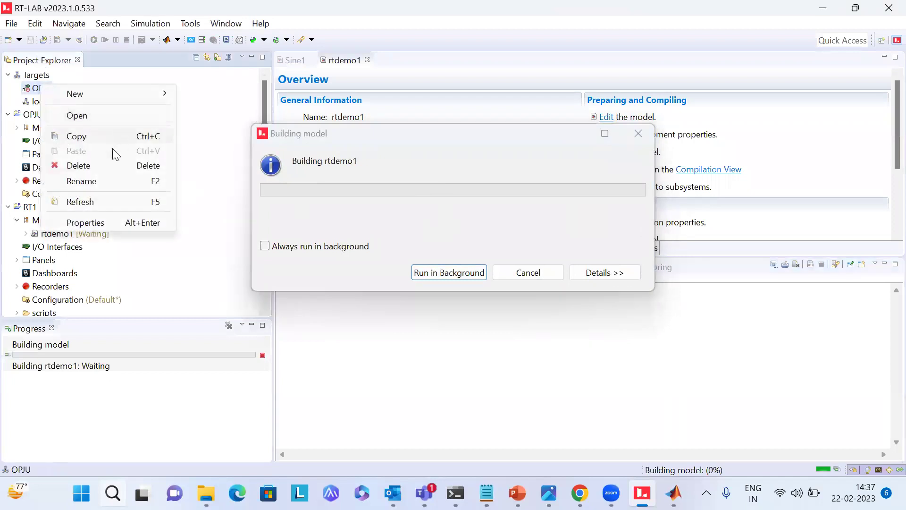
{"action": "left_click", "coordinate": [91, 200]}
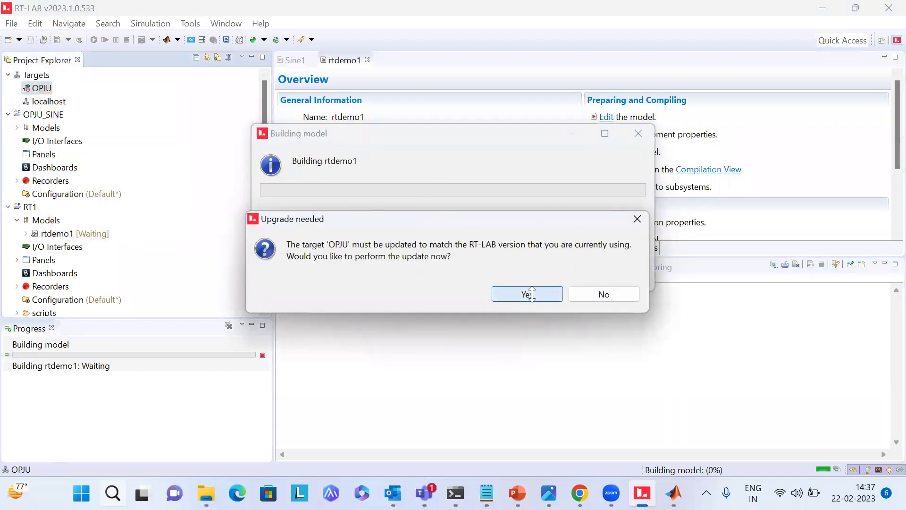
{"action": "left_click", "coordinate": [527, 293]}
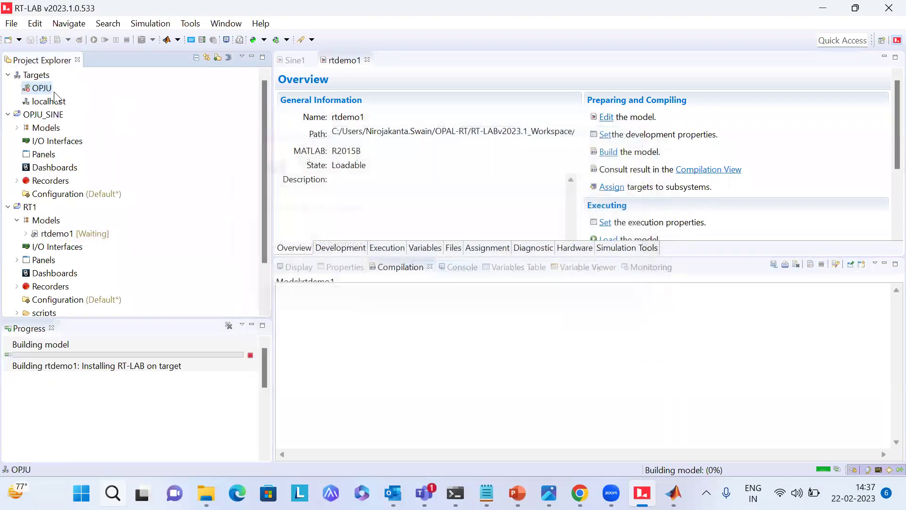
{"action": "right_click", "coordinate": [50, 88]}
{"action": "left_click", "coordinate": [94, 195]}
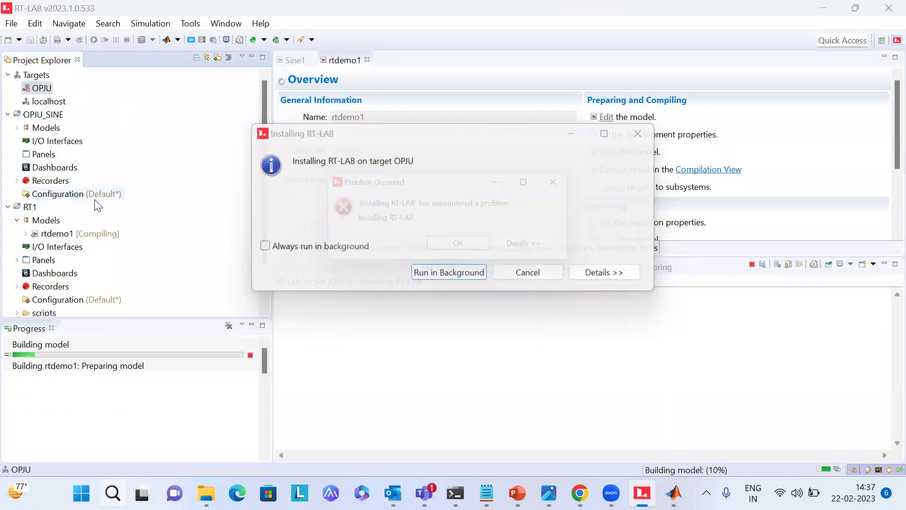
{"action": "left_click", "coordinate": [463, 249]}
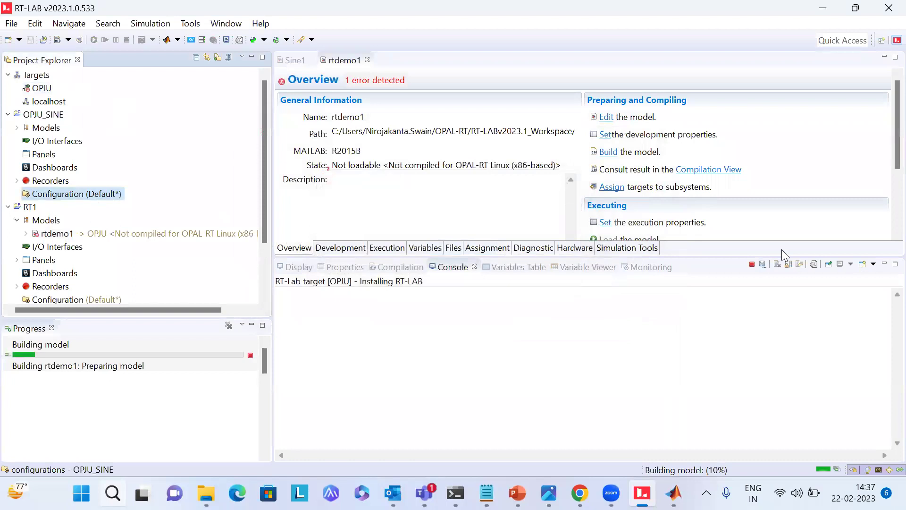
Rerun the ping to 192.168.2.143, close the ping window and dismiss the rtdemo1 build problem message.
{"action": "key", "text": "super+r"}
{"action": "key", "text": "Return"}
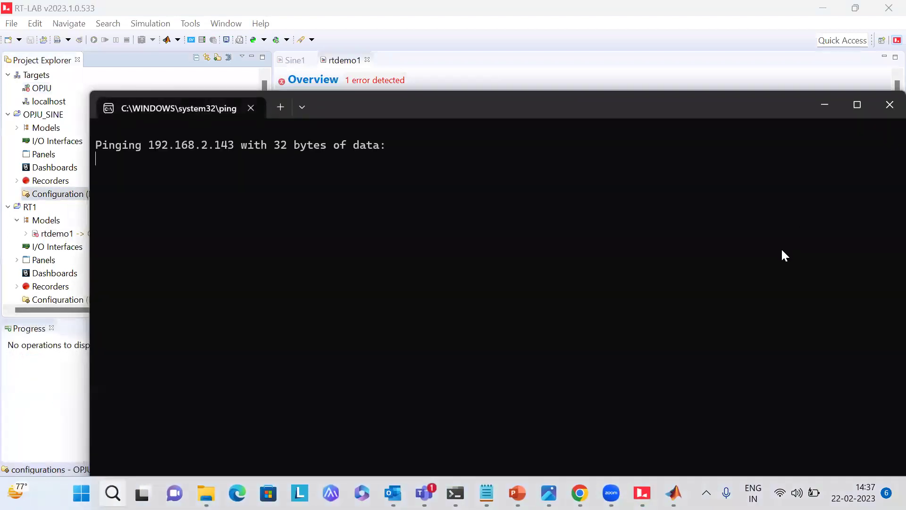
{"action": "left_click", "coordinate": [887, 112]}
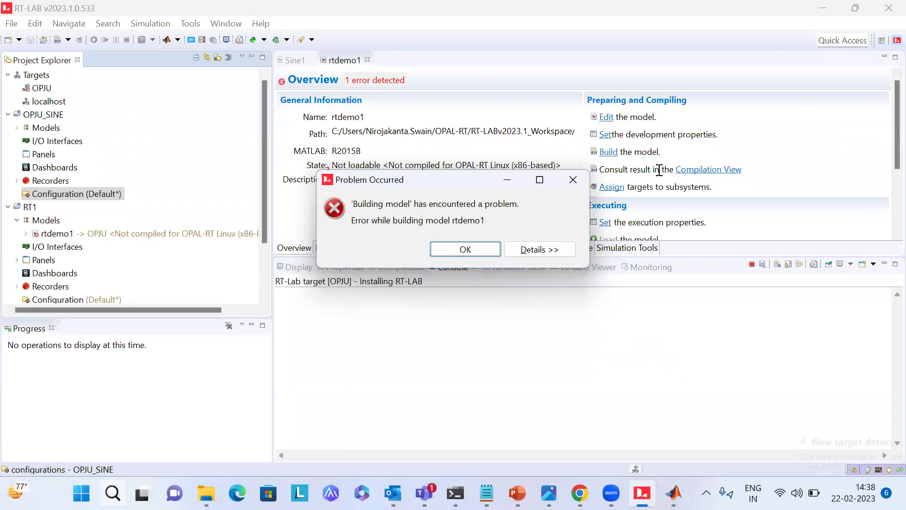
{"action": "left_click", "coordinate": [573, 188]}
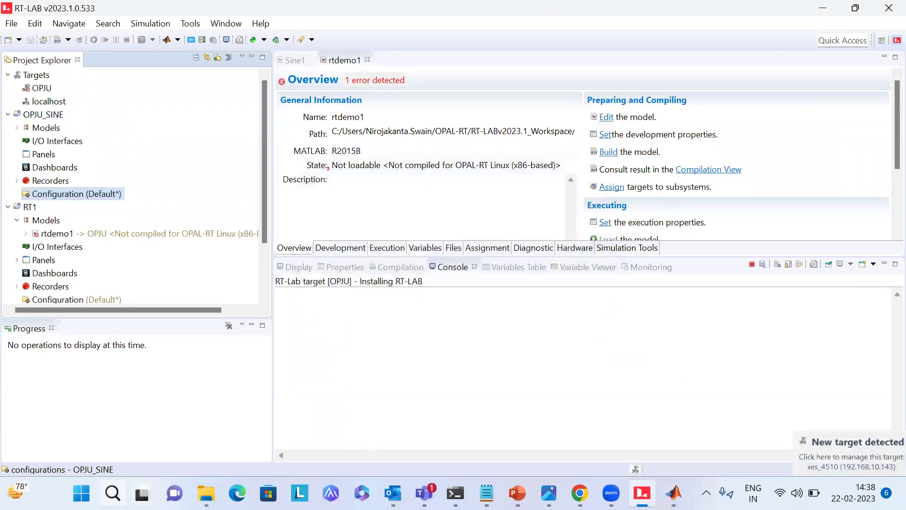
Search Windows for the Control Panel and open it.
{"action": "key", "text": "super+s"}
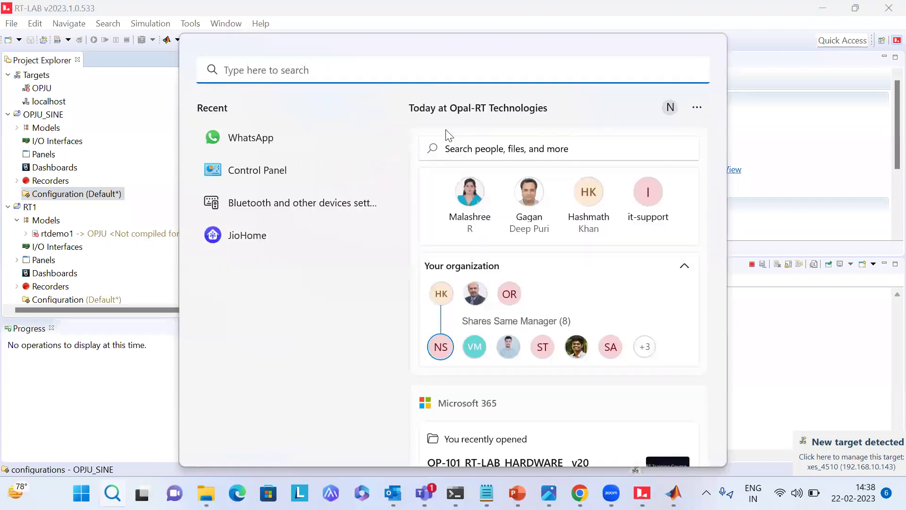
{"action": "type", "text": "contr"}
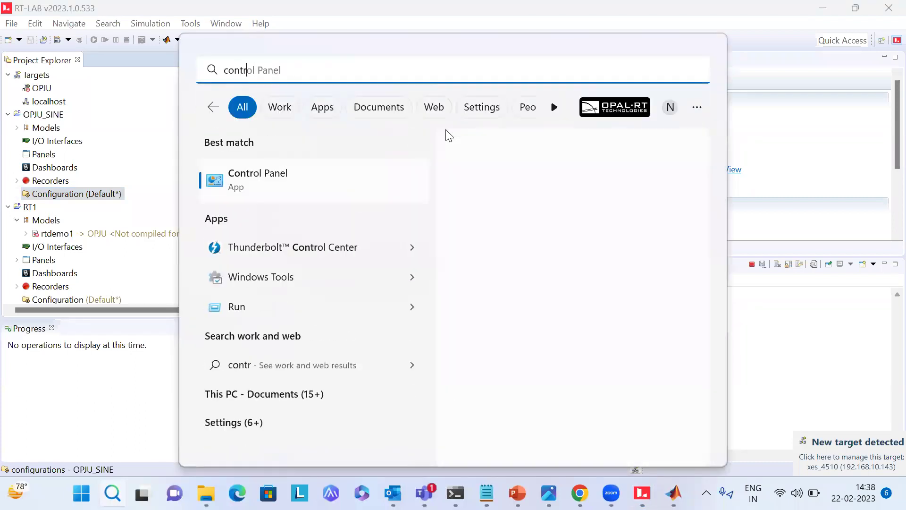
{"action": "left_click", "coordinate": [279, 191]}
Ping 192.168.2.143 again and minimize the ping window.
{"action": "key", "text": "super+r"}
{"action": "key", "text": "Return"}
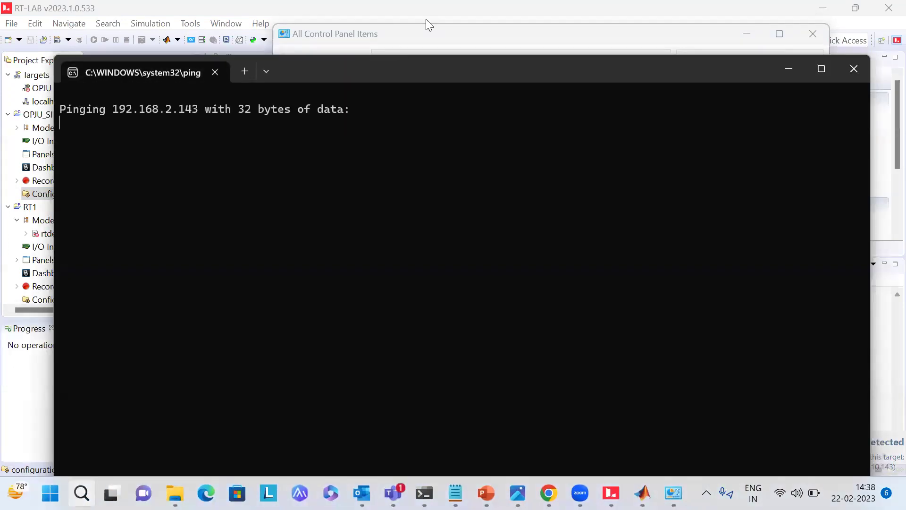
{"action": "left_click", "coordinate": [785, 70]}
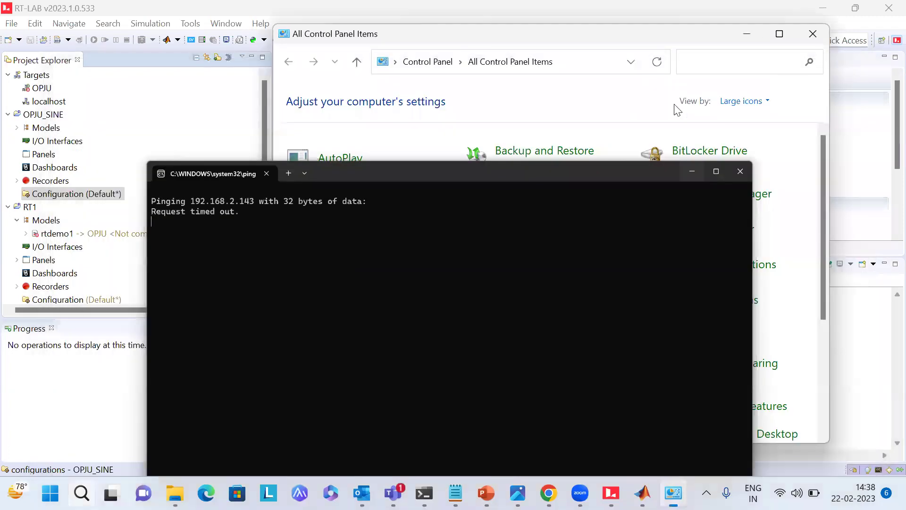
Open the Internet Protocol Version 4 (TCP/IPv4) properties of the Ethernet connection from the Network and Sharing Center.
{"action": "left_click", "coordinate": [432, 61]}
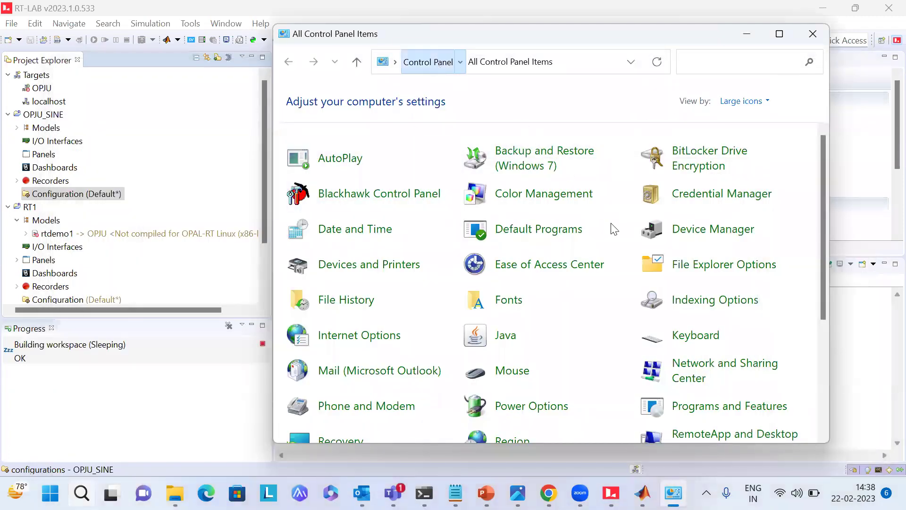
{"action": "left_click", "coordinate": [422, 213]}
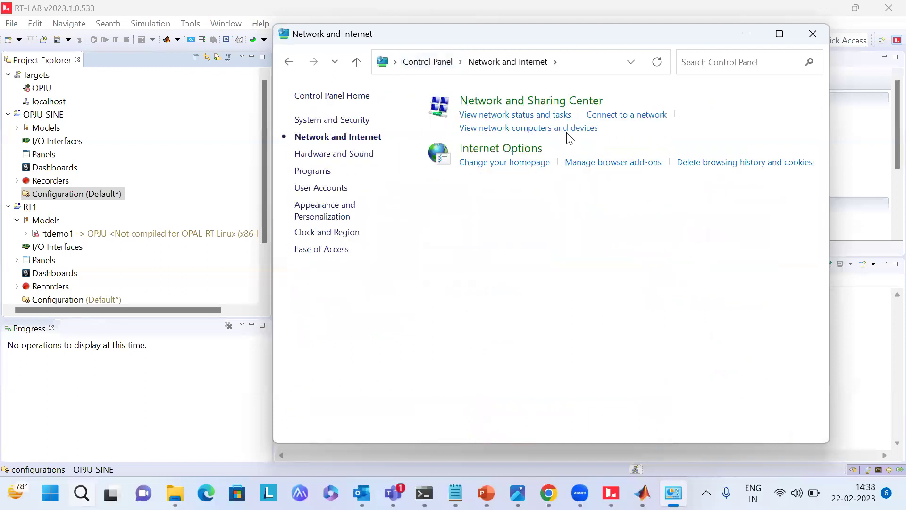
{"action": "left_click", "coordinate": [580, 102]}
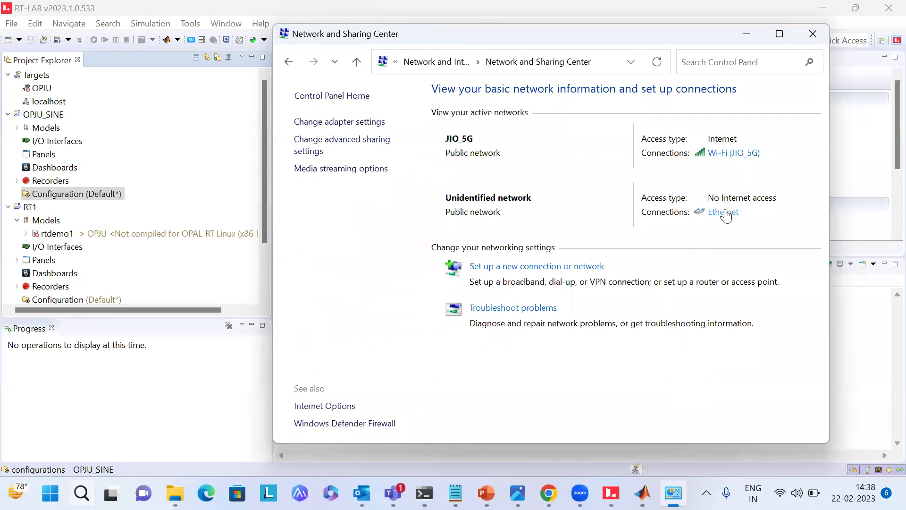
{"action": "left_click", "coordinate": [722, 213]}
{"action": "left_click", "coordinate": [375, 362]}
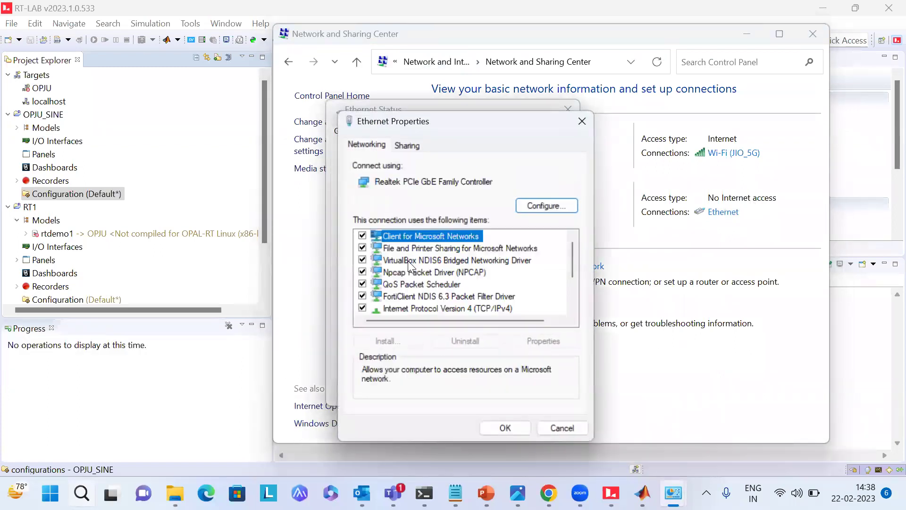
{"action": "left_click", "coordinate": [468, 308]}
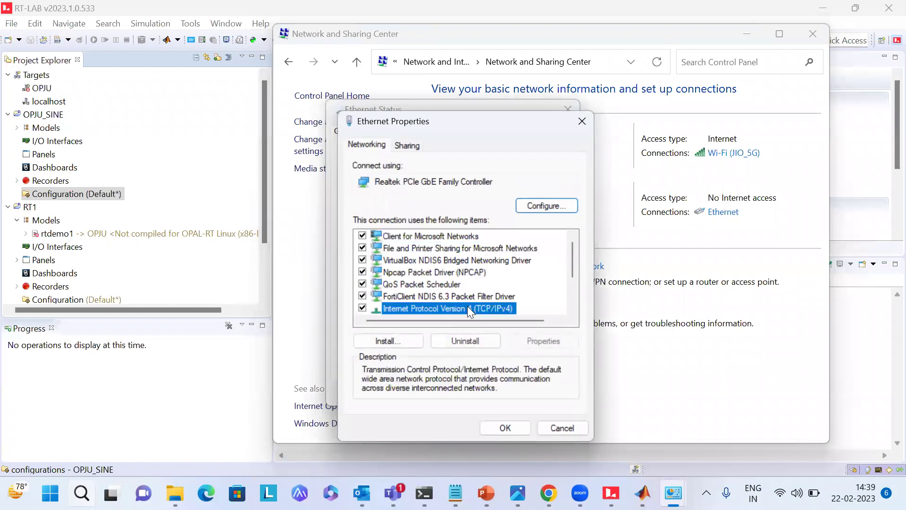
{"action": "double_click", "coordinate": [467, 307]}
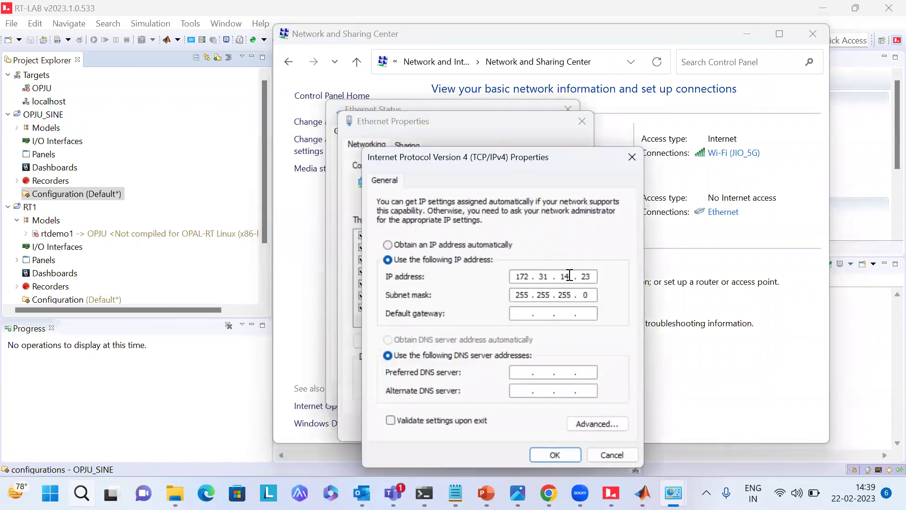
Assign the Ethernet adapter the static IP address 192.168.10.106 with subnet mask 255.255.255.0 and apply the properties.
{"action": "left_click", "coordinate": [444, 244]}
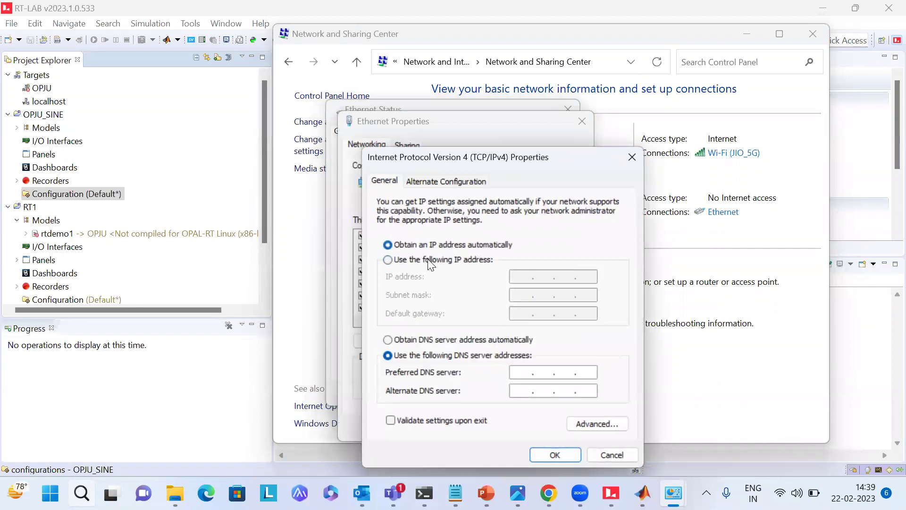
{"action": "left_click", "coordinate": [427, 258]}
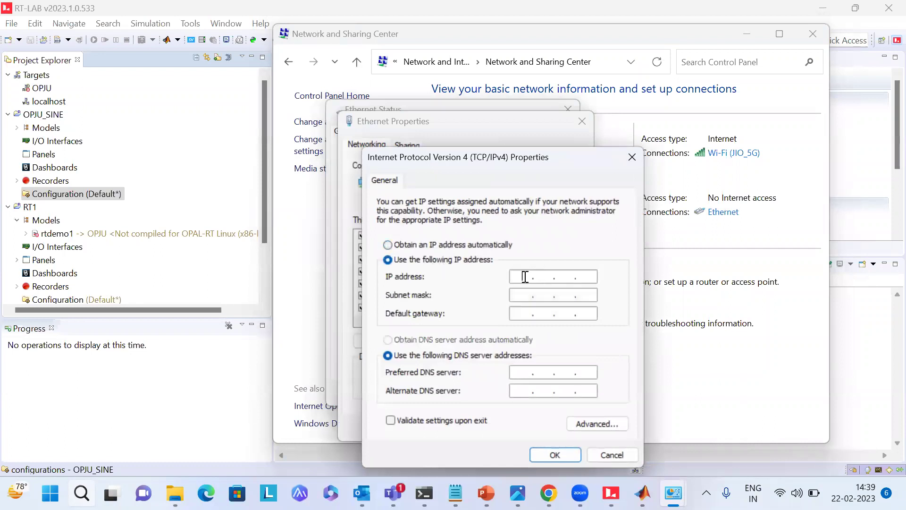
{"action": "left_click", "coordinate": [524, 277]}
{"action": "type", "text": "192 . 168 . 10 . 101"}
{"action": "left_click", "coordinate": [539, 295]}
{"action": "left_click", "coordinate": [593, 276]}
{"action": "key", "text": "BackSpace"}
{"action": "key", "text": "BackSpace"}
{"action": "key", "text": "BackSpace"}
{"action": "type", "text": "106"}
{"action": "left_click", "coordinate": [548, 456]}
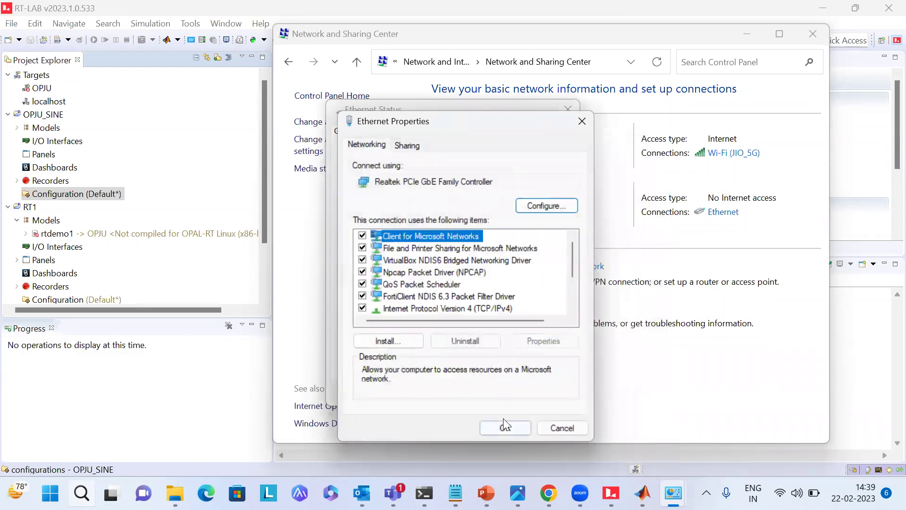
{"action": "left_click", "coordinate": [504, 428]}
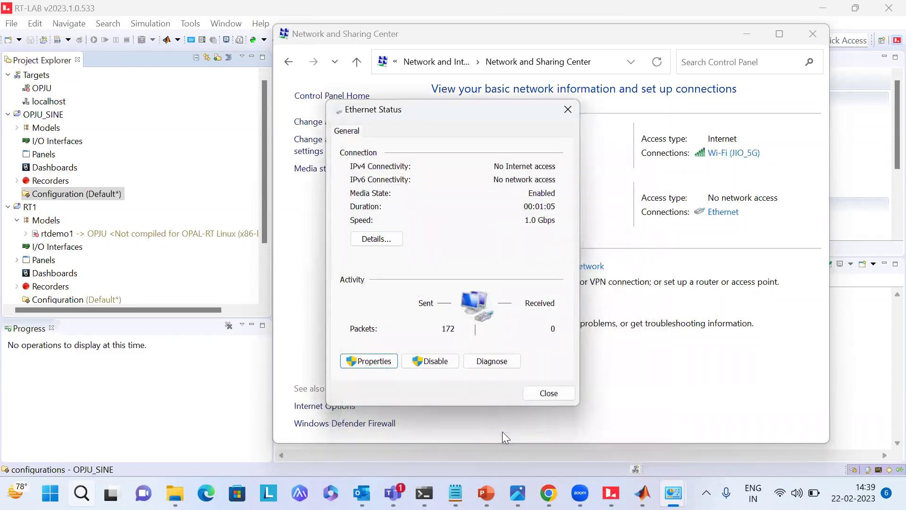
Run a continuous ping to 192.168.10.101 from the Run history and minimize the ping window.
{"action": "key", "text": "super+r"}
{"action": "key", "text": "Down"}
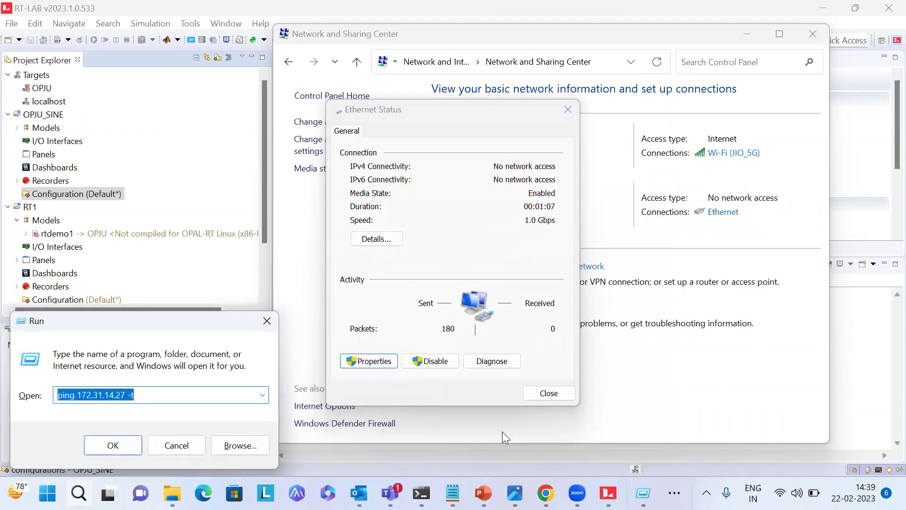
{"action": "key", "text": "Down"}
{"action": "key", "text": "Down"}
{"action": "key", "text": "Up"}
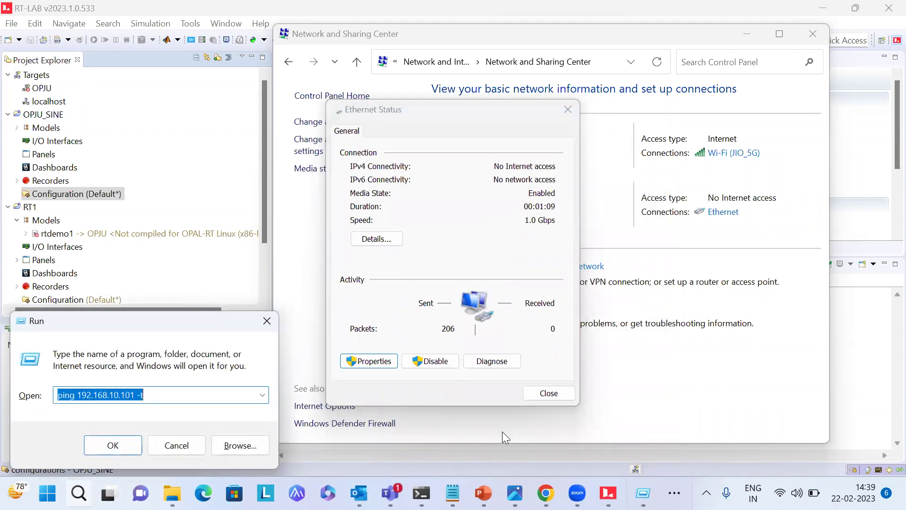
{"action": "key", "text": "Return"}
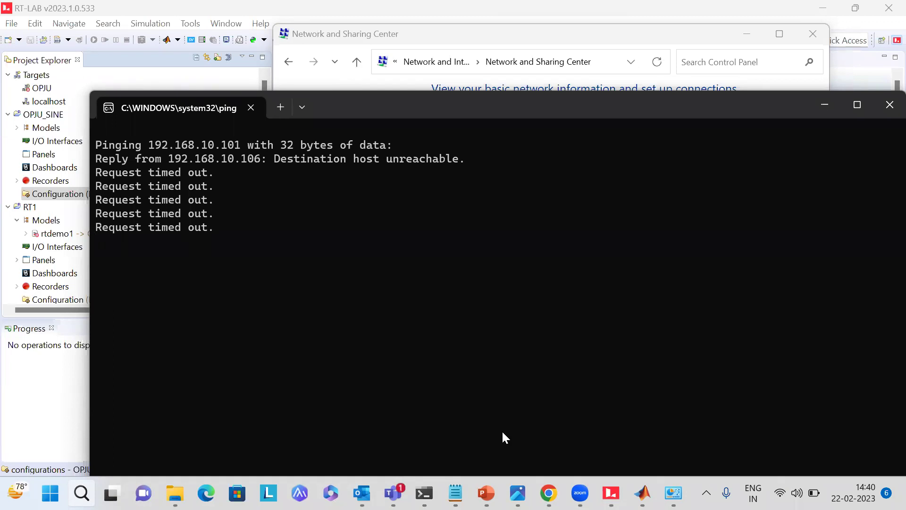
{"action": "left_click", "coordinate": [823, 108]}
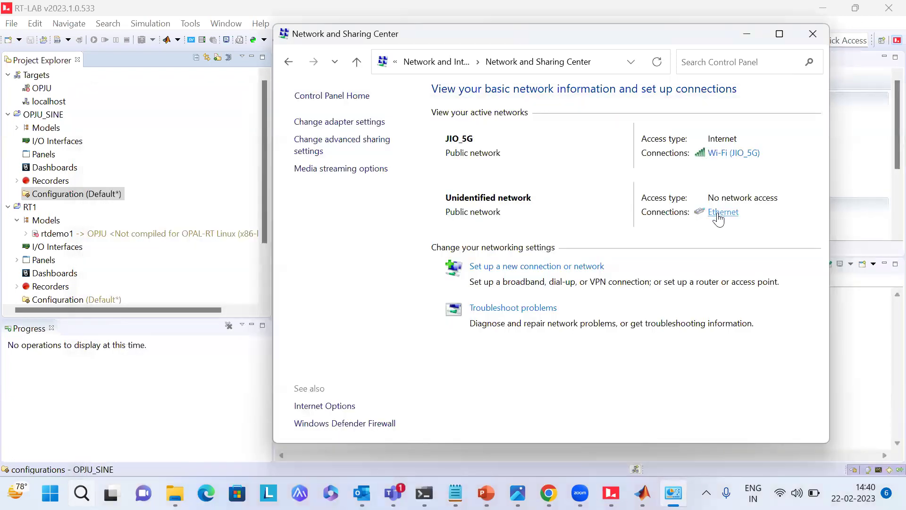
Reopen the Ethernet connection's IPv4 properties, set the IP address to 192.168.2.106, apply it and close the status dialog.
{"action": "left_click", "coordinate": [718, 215]}
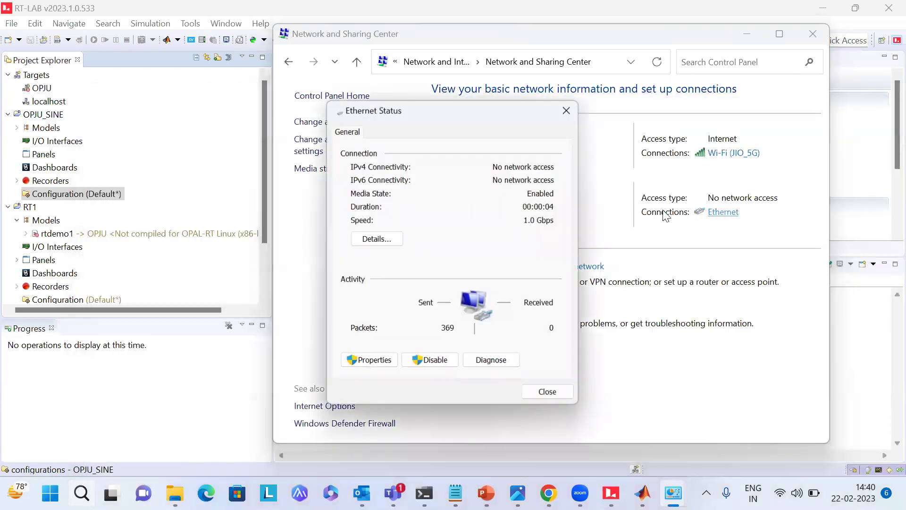
{"action": "left_click", "coordinate": [378, 366]}
{"action": "left_click", "coordinate": [466, 309]}
{"action": "double_click", "coordinate": [466, 310]}
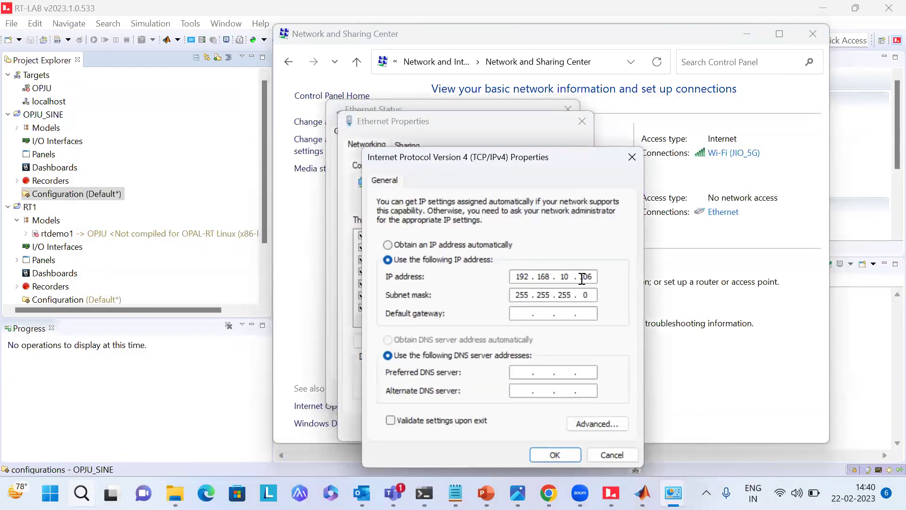
{"action": "left_click", "coordinate": [569, 278]}
{"action": "key", "text": "BackSpace"}
{"action": "key", "text": "BackSpace"}
{"action": "type", "text": "2"}
{"action": "left_click", "coordinate": [551, 454]}
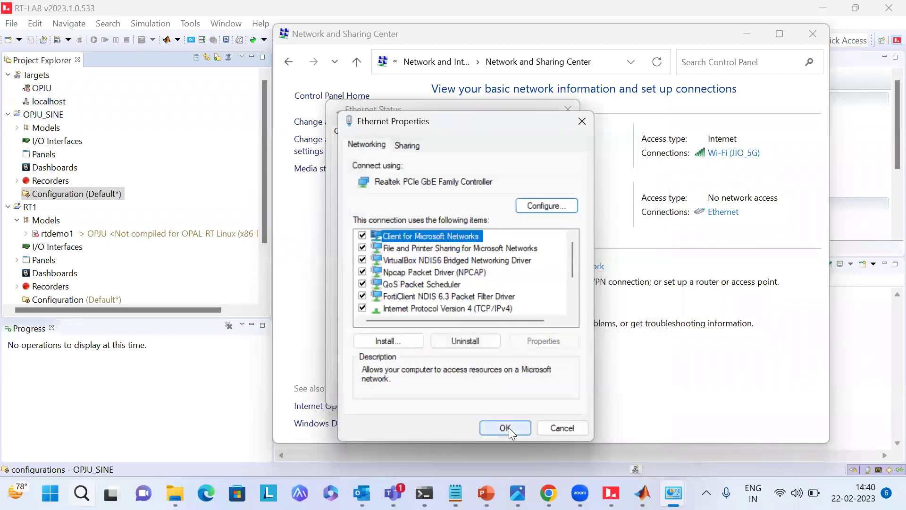
{"action": "left_click", "coordinate": [509, 427]}
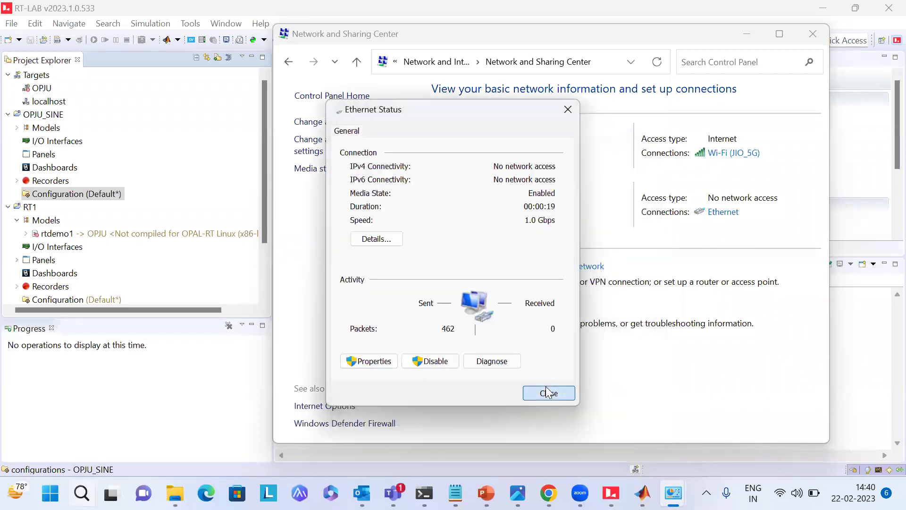
{"action": "left_click", "coordinate": [544, 392]}
Ping 192.168.2.143 from the Run history and close the ping window.
{"action": "key", "text": "super+r"}
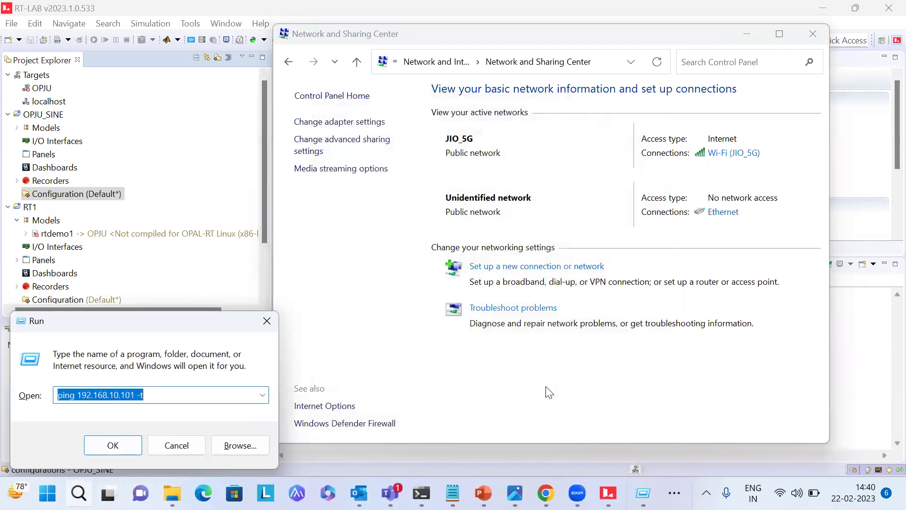
{"action": "key", "text": "Return"}
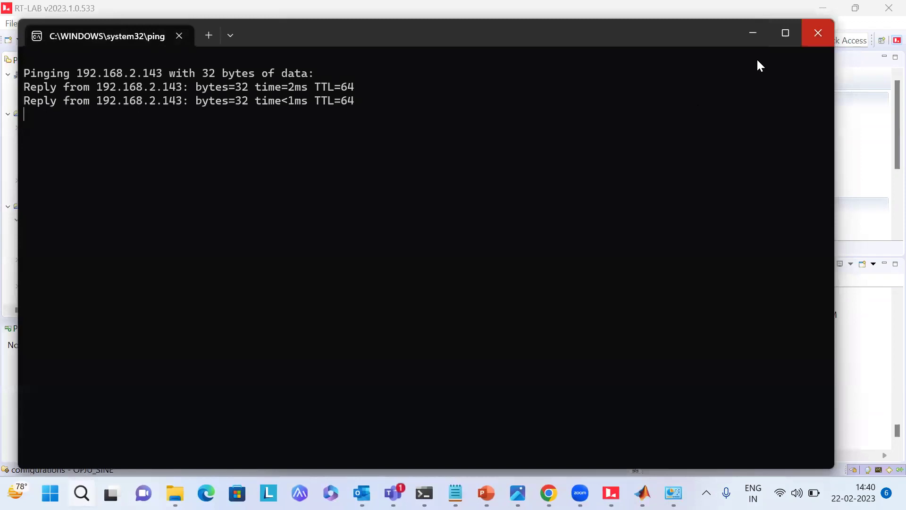
{"action": "left_click", "coordinate": [818, 33]}
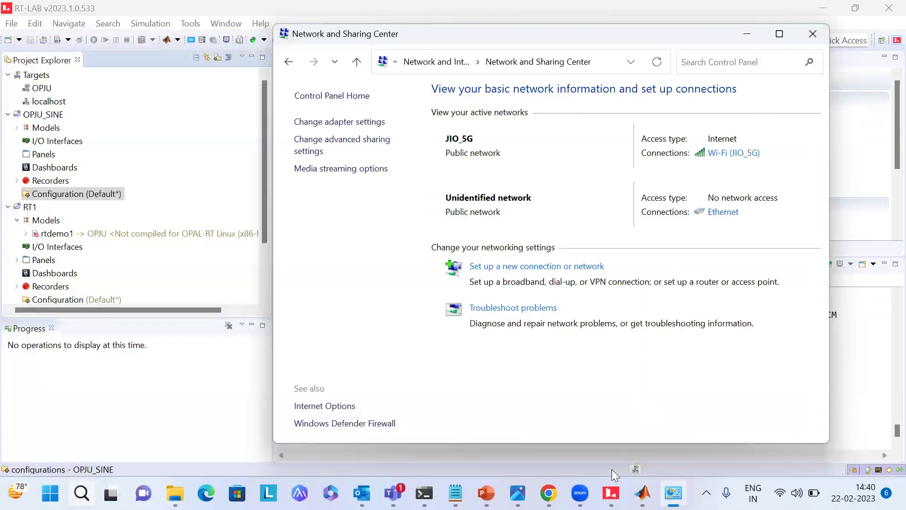
Switch back to RT-LAB, review the OPJU console output and build the rtdemo1 model in the background.
{"action": "key", "text": "alt+Tab"}
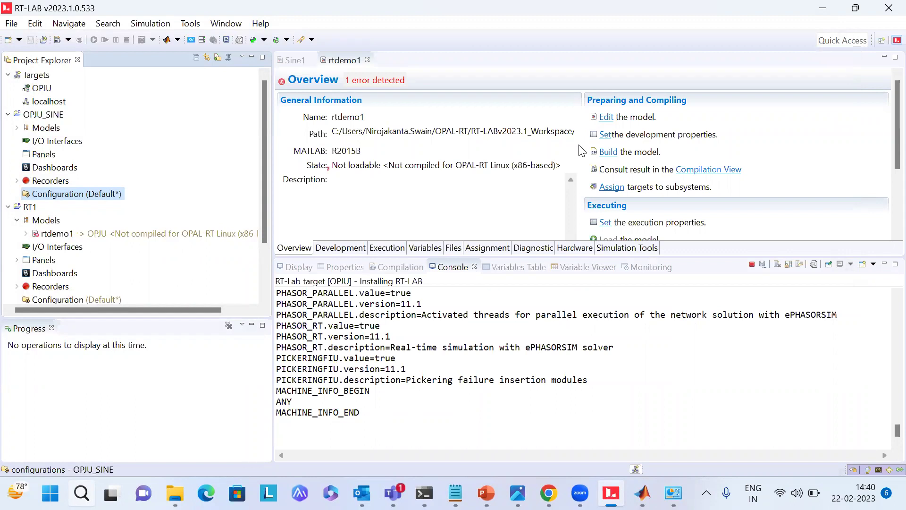
{"action": "scroll", "coordinate": [496, 388], "scroll_direction": "up", "scroll_amount": 10}
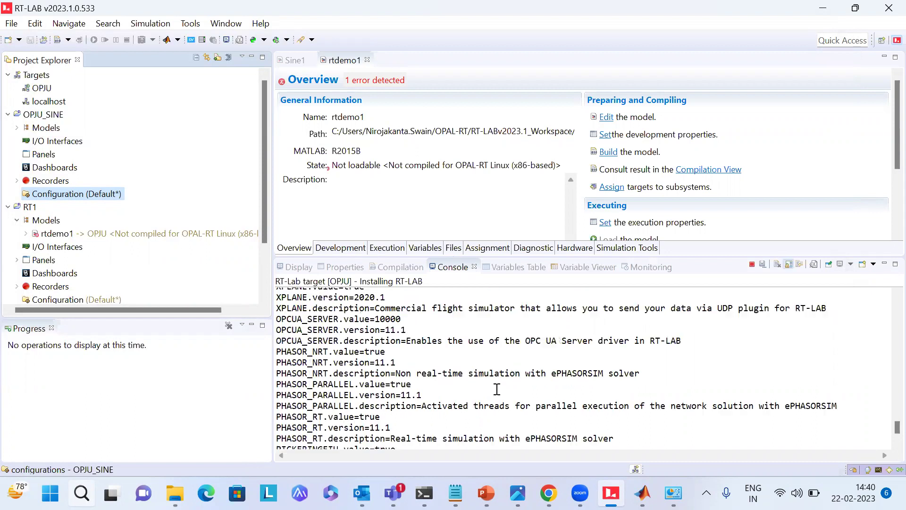
{"action": "scroll", "coordinate": [497, 388], "scroll_direction": "up", "scroll_amount": 15}
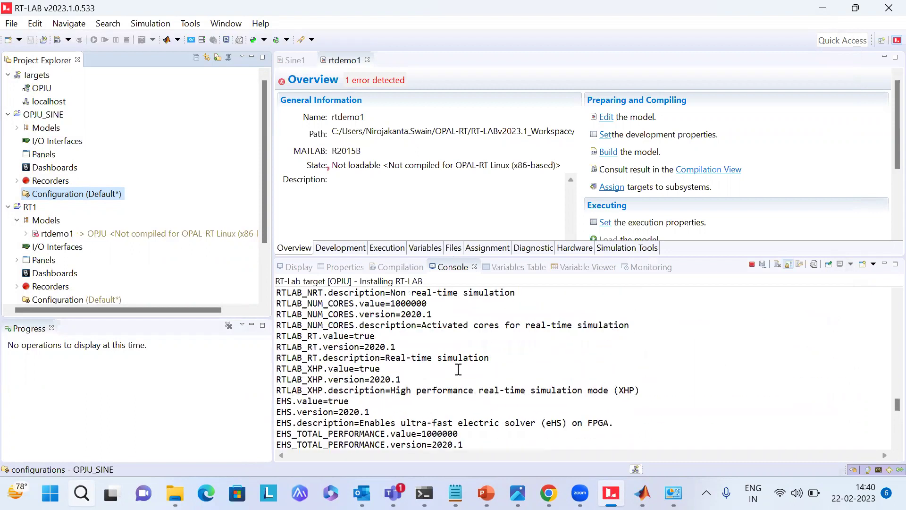
{"action": "scroll", "coordinate": [412, 366], "scroll_direction": "up", "scroll_amount": 15}
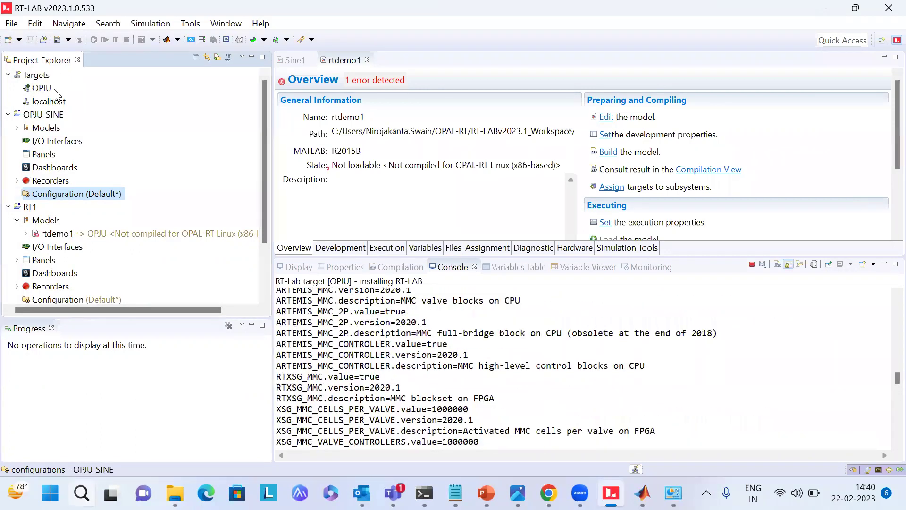
{"action": "left_click", "coordinate": [608, 152]}
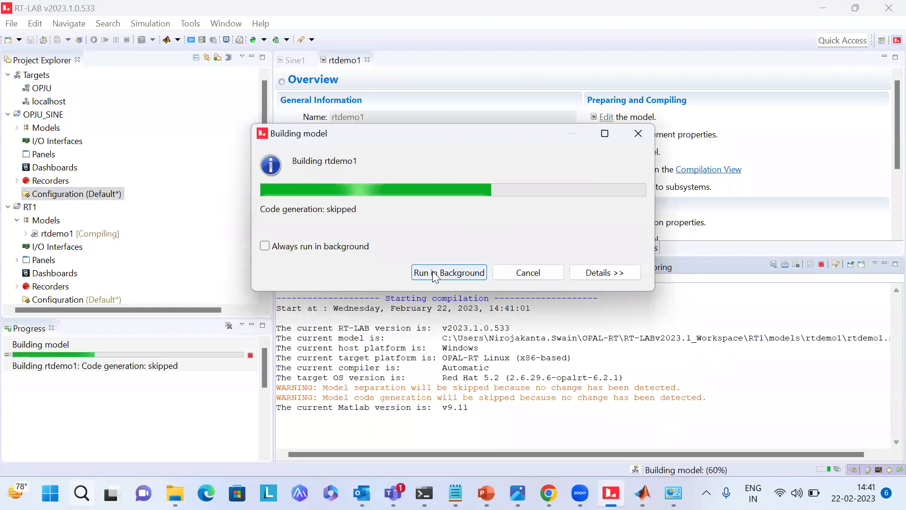
{"action": "left_click", "coordinate": [433, 273]}
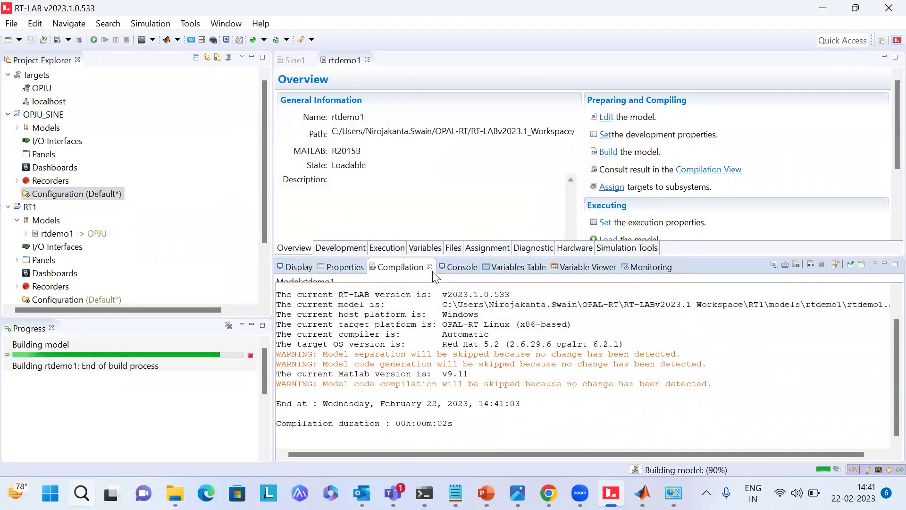
Build the Sine1 model in the background from its overview.
{"action": "left_click", "coordinate": [292, 60]}
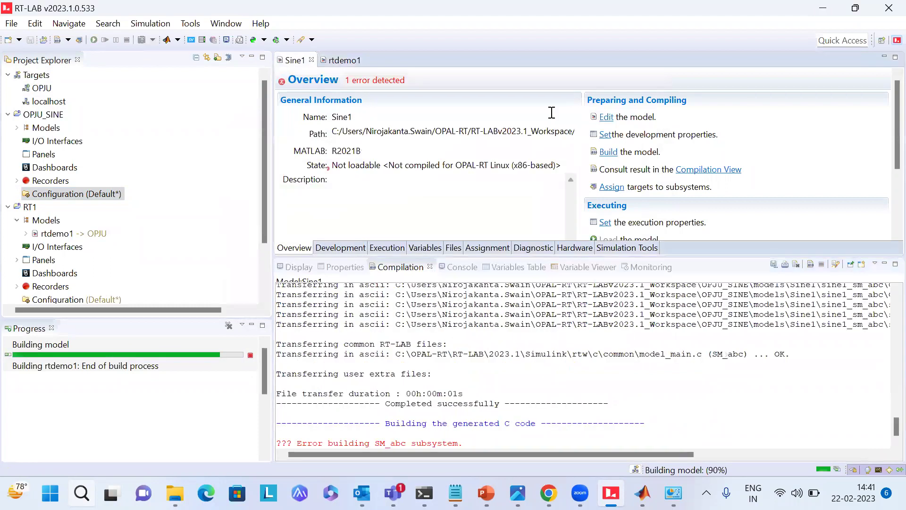
{"action": "left_click", "coordinate": [606, 155]}
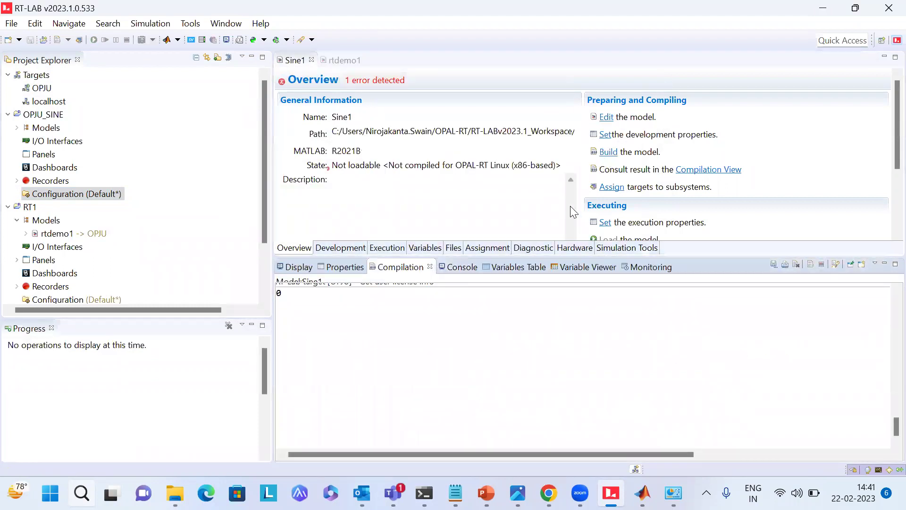
{"action": "left_click", "coordinate": [480, 282]}
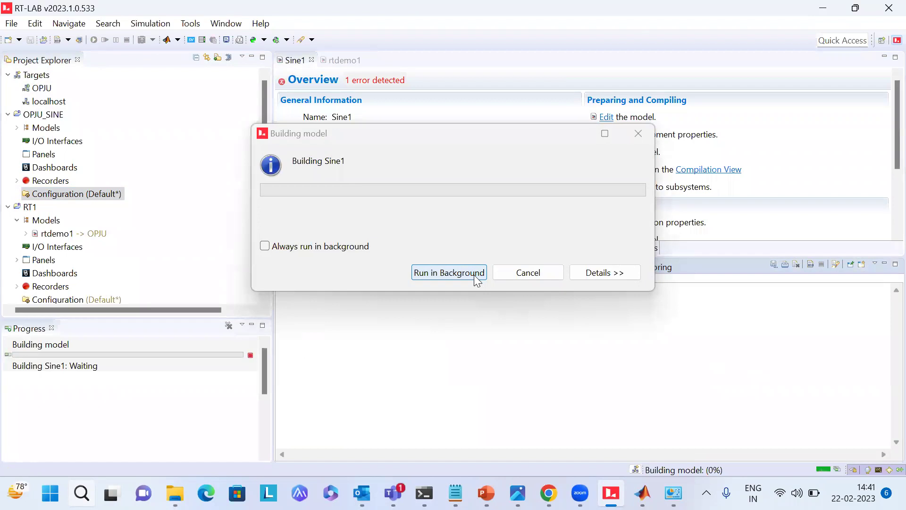
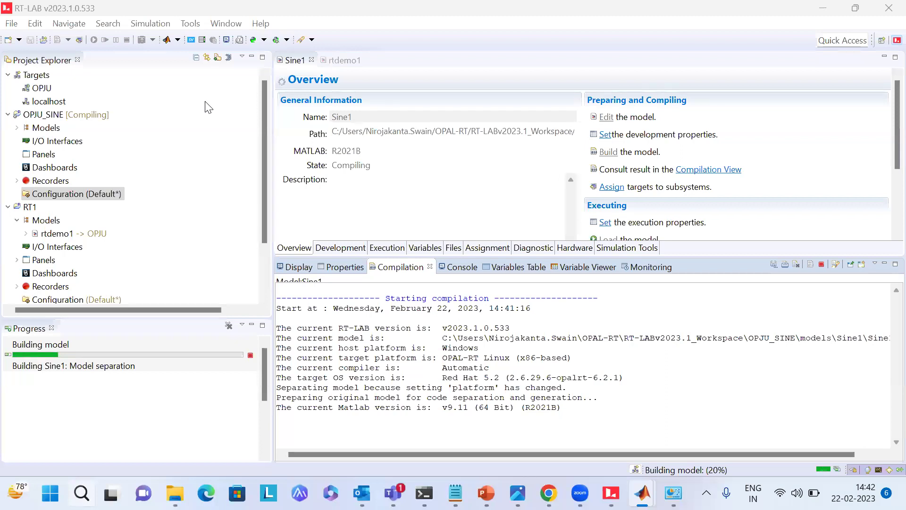
Ping 192.168.2.143 again while Sine1 is building and put the ping window away.
{"action": "key", "text": "super+r"}
{"action": "key", "text": "Escape"}
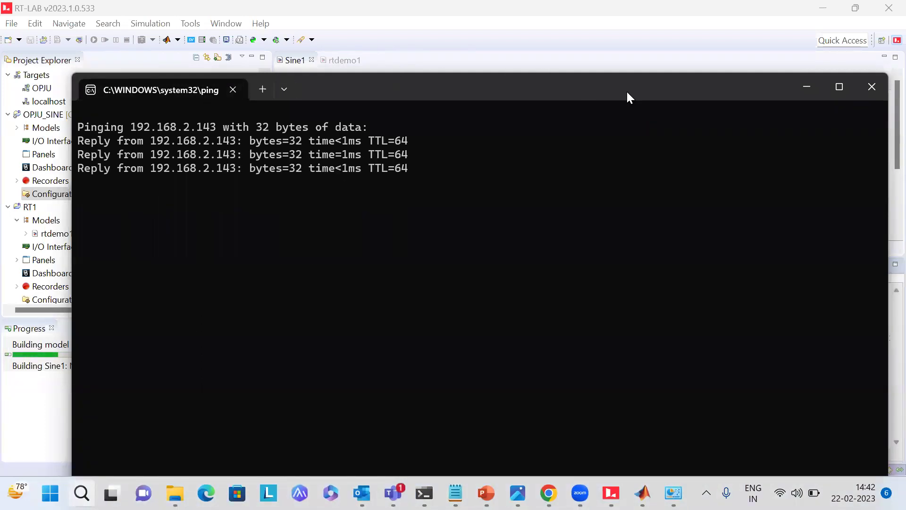
{"action": "left_click", "coordinate": [812, 89]}
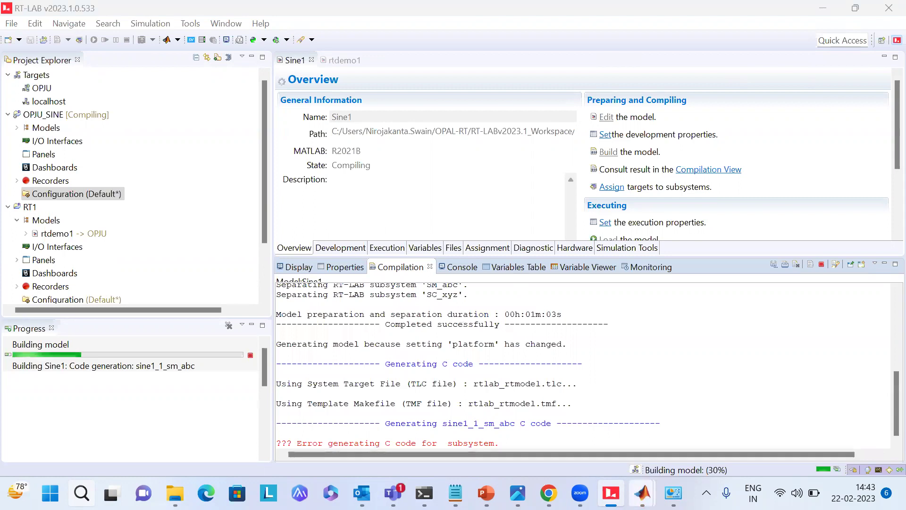
Switch to the Sine1 model in Simulink and open its model settings.
{"action": "mouse_move", "coordinate": [642, 493]}
{"action": "left_click", "coordinate": [682, 431]}
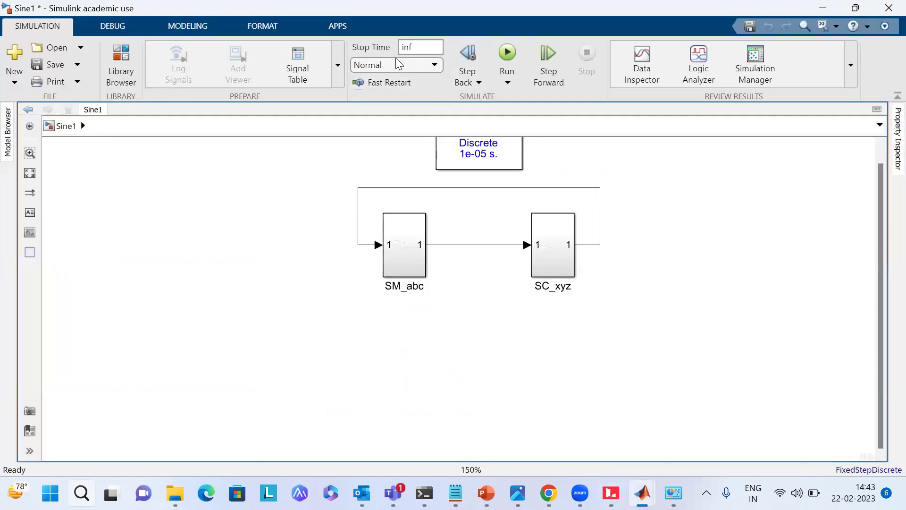
{"action": "double_click", "coordinate": [150, 10]}
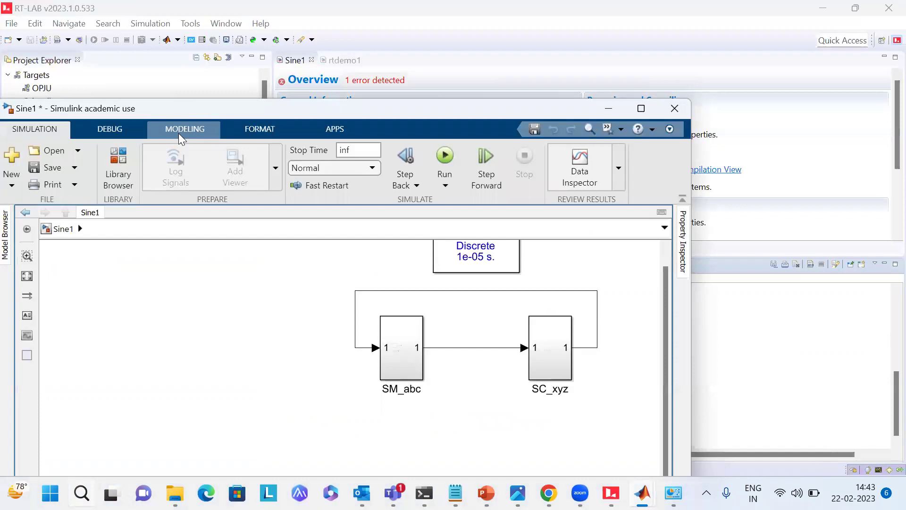
{"action": "left_click", "coordinate": [179, 133]}
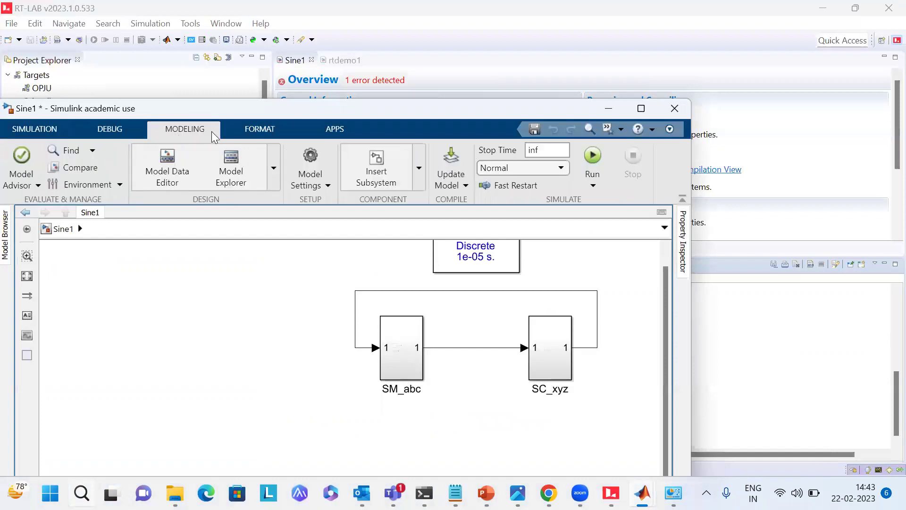
{"action": "left_click", "coordinate": [310, 153]}
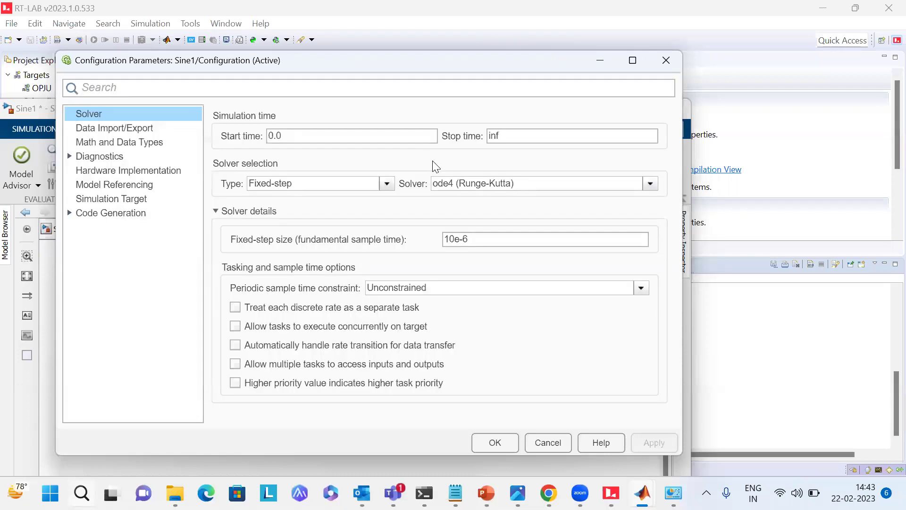
Set the Sine1 code generation system target file to rtlab_rtmodel.tlc, apply it and close the configuration parameters.
{"action": "left_click", "coordinate": [138, 212]}
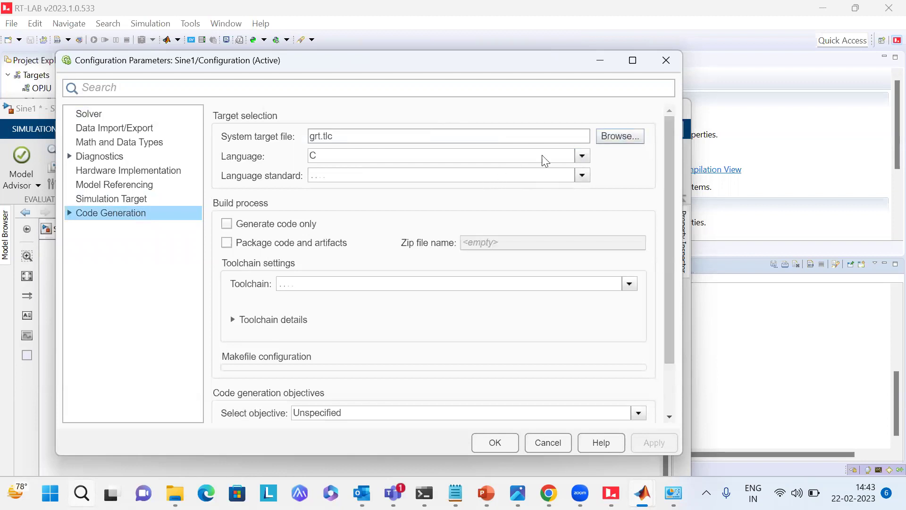
{"action": "left_click", "coordinate": [618, 136]}
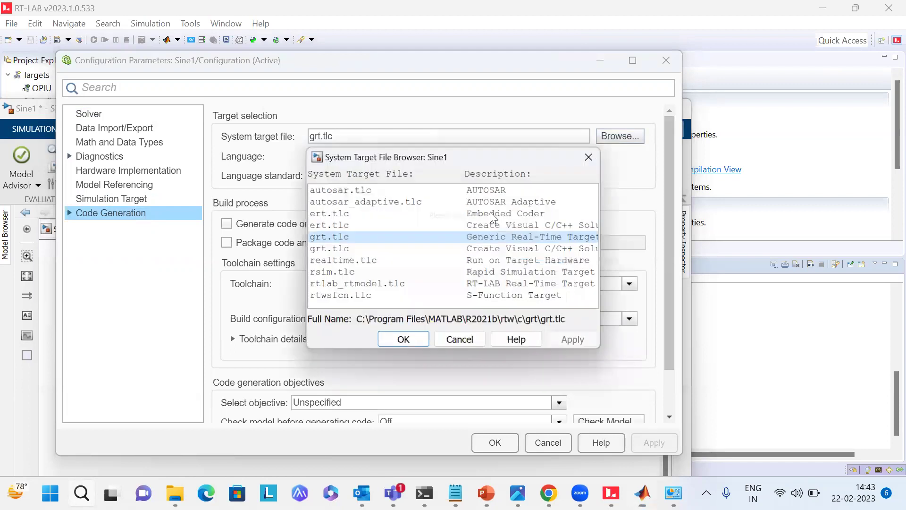
{"action": "left_click", "coordinate": [390, 285]}
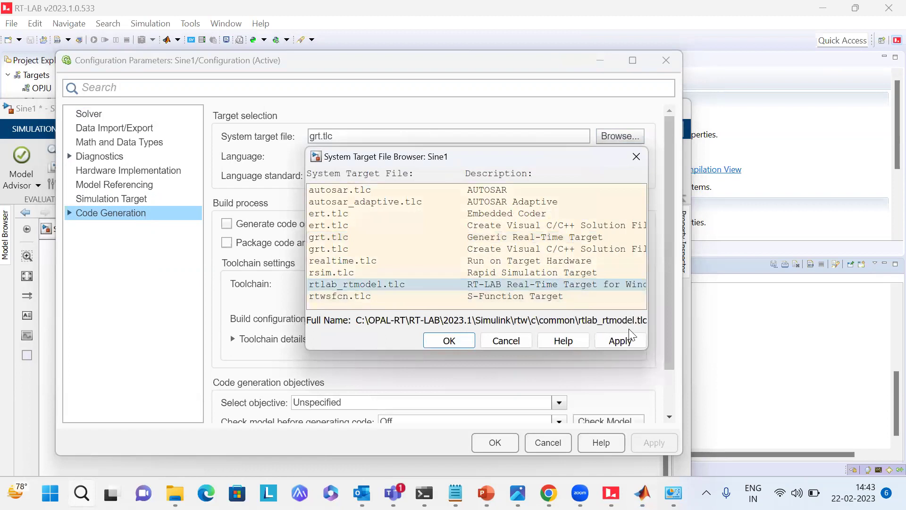
{"action": "left_click", "coordinate": [628, 338]}
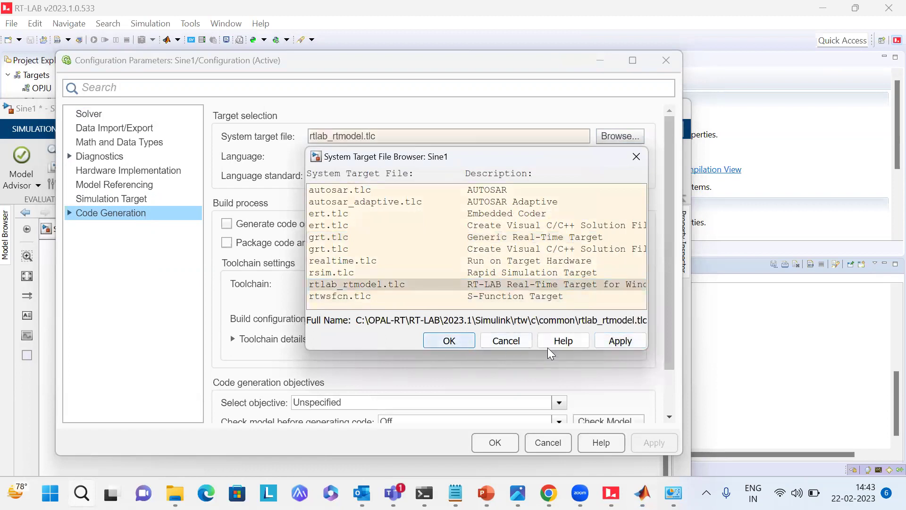
{"action": "left_click", "coordinate": [632, 341]}
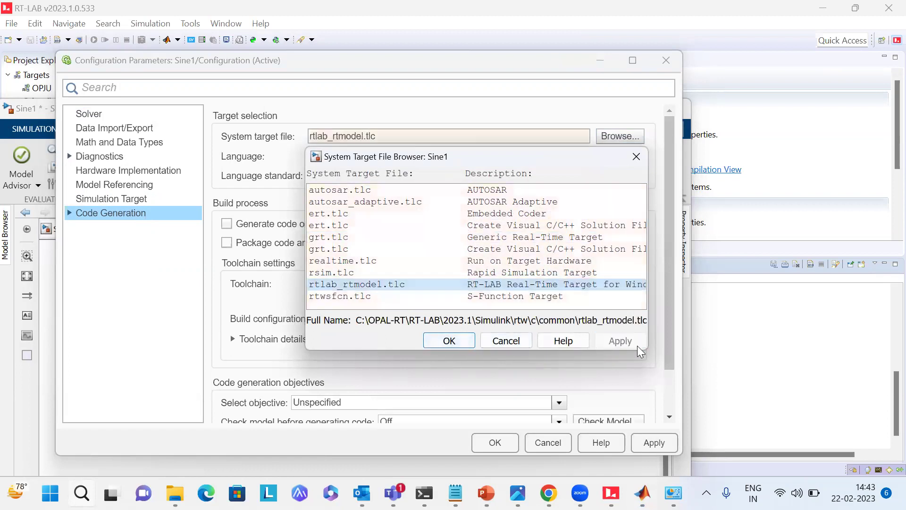
{"action": "left_click", "coordinate": [447, 340]}
{"action": "left_click", "coordinate": [652, 439]}
{"action": "left_click", "coordinate": [479, 441]}
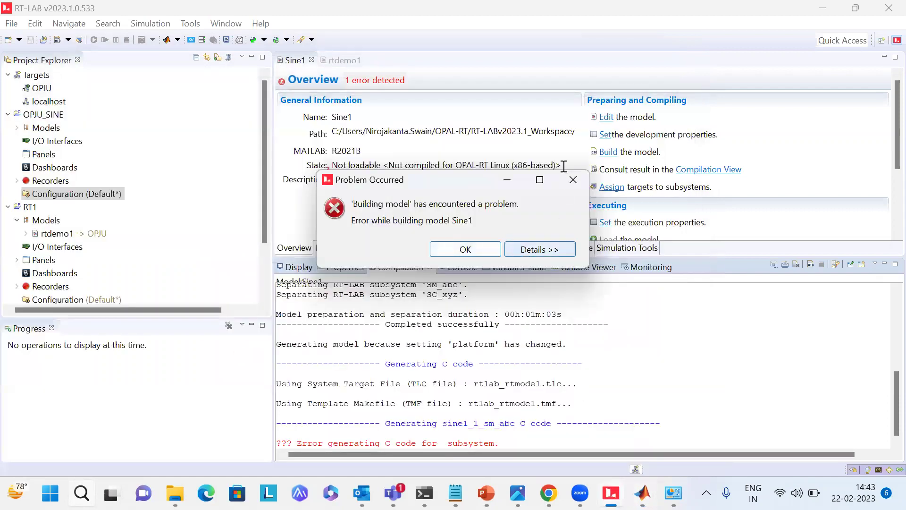
Read the details of the Sine1 build error in RT-LAB, dismiss the dialog and review the start of the compilation log.
{"action": "key", "text": "Return"}
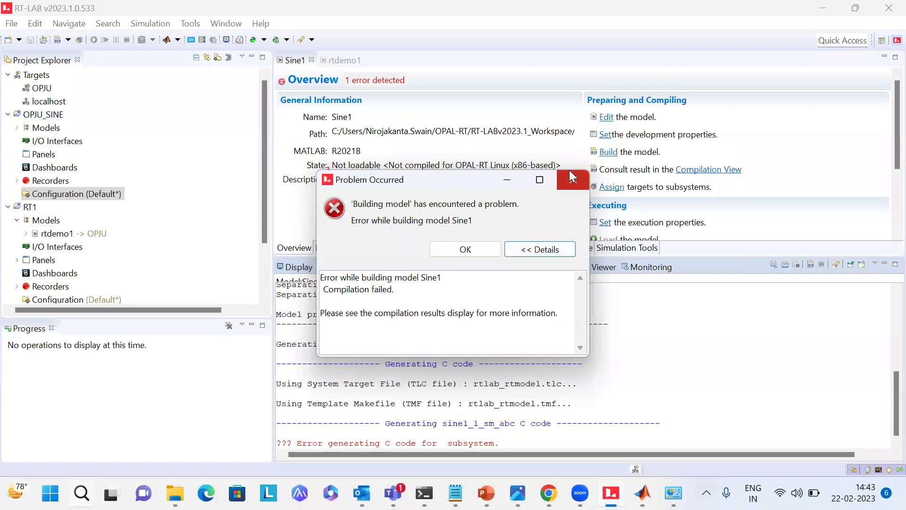
{"action": "key", "text": "Return"}
{"action": "key", "text": "Escape"}
{"action": "scroll", "coordinate": [528, 398], "scroll_direction": "up", "scroll_amount": 8}
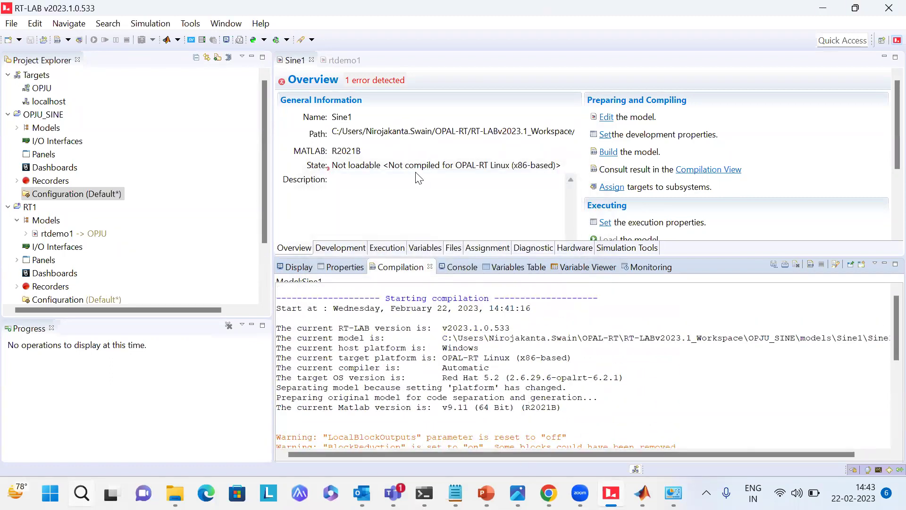
Check the target assignment of the SM_abc subsystem and rebuild Sine1 in the background.
{"action": "left_click", "coordinate": [474, 251]}
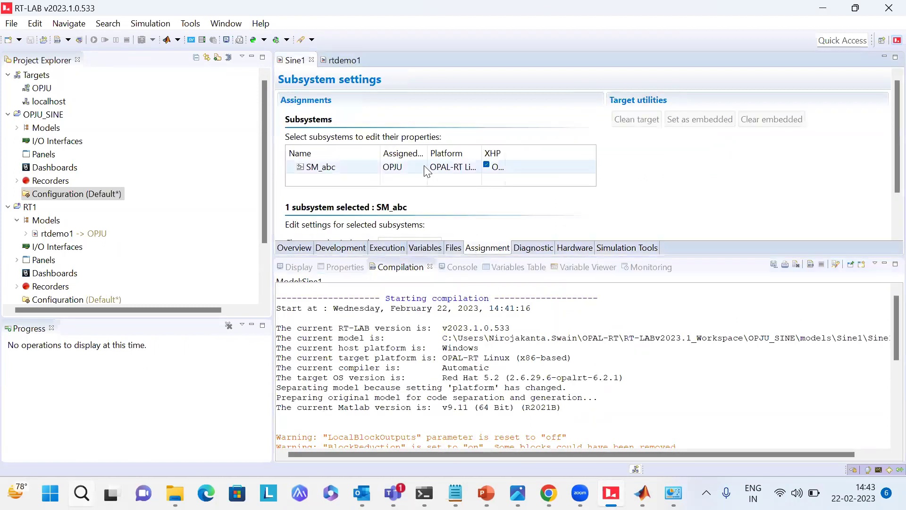
{"action": "left_click", "coordinate": [303, 248]}
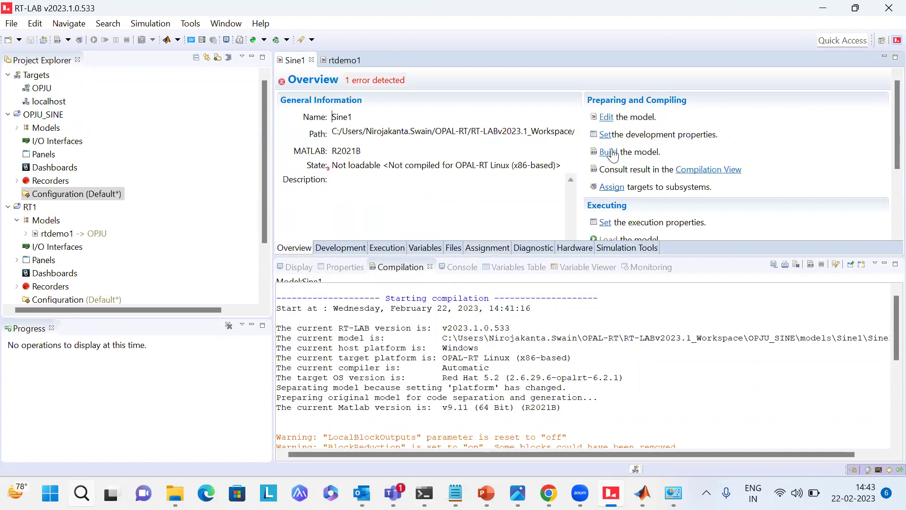
{"action": "left_click", "coordinate": [612, 152]}
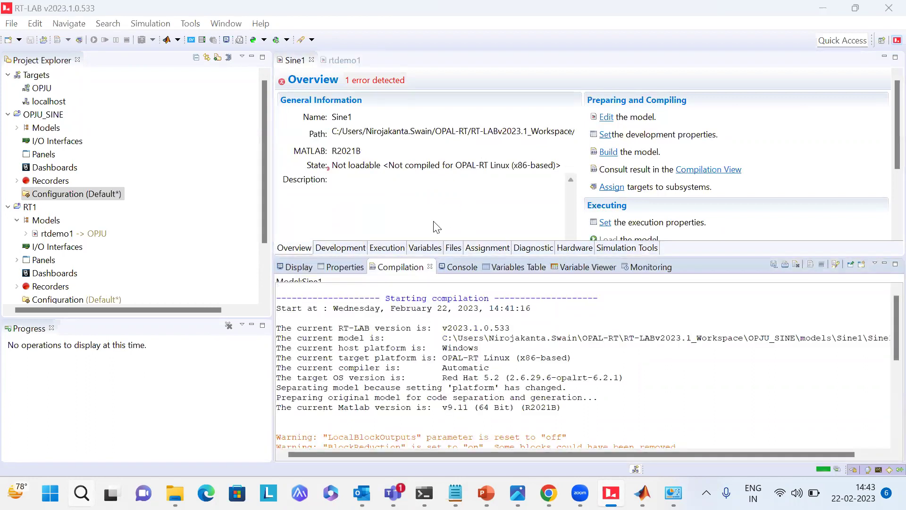
{"action": "left_click", "coordinate": [439, 273]}
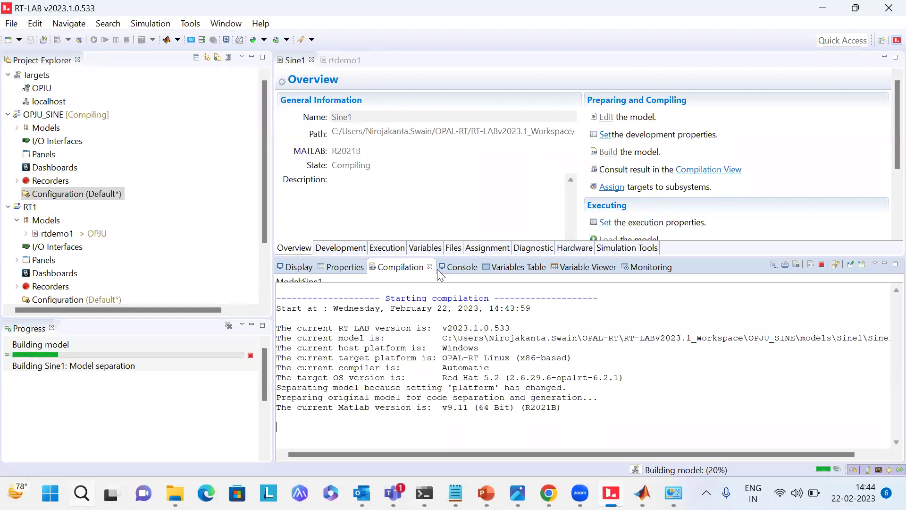
Recheck the connection by pinging 192.168.2.143 during the Sine1 rebuild and close the ping window.
{"action": "key", "text": "super+r"}
{"action": "key", "text": "Return"}
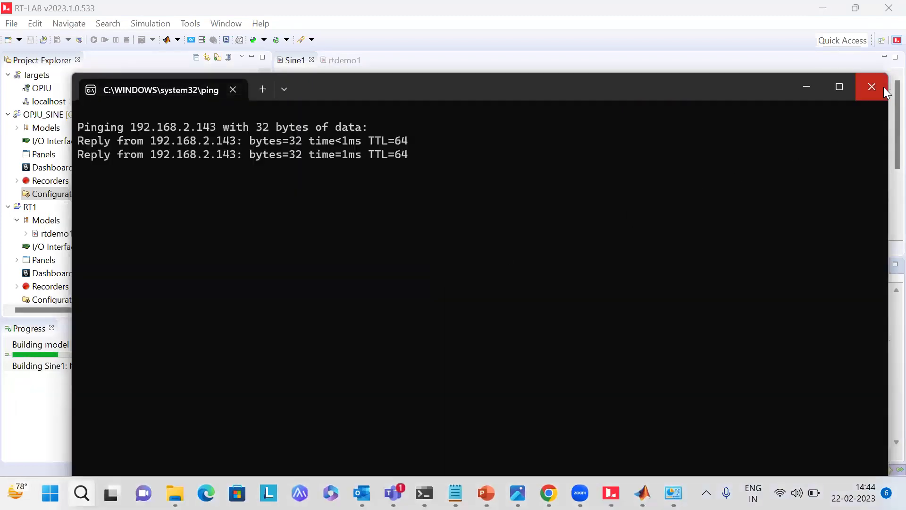
{"action": "left_click", "coordinate": [884, 91]}
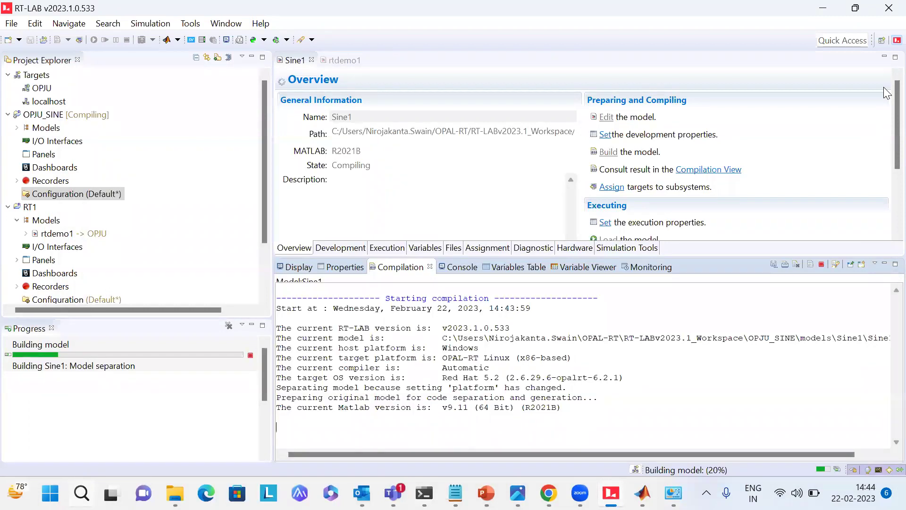
Examine the physical node and XHP settings of the SM_abc subsystem and return to the Sine1 overview.
{"action": "left_click", "coordinate": [488, 249]}
{"action": "scroll", "coordinate": [452, 221], "scroll_direction": "down", "scroll_amount": 3}
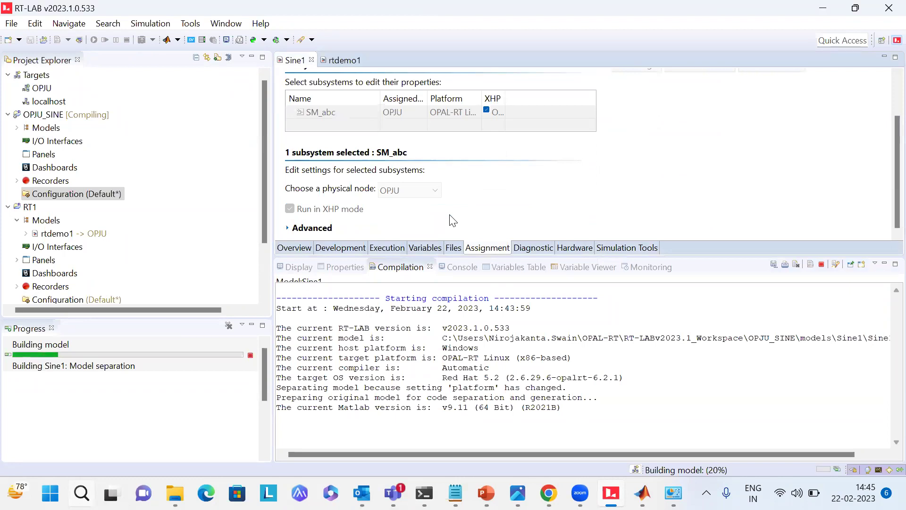
{"action": "left_click", "coordinate": [294, 248]}
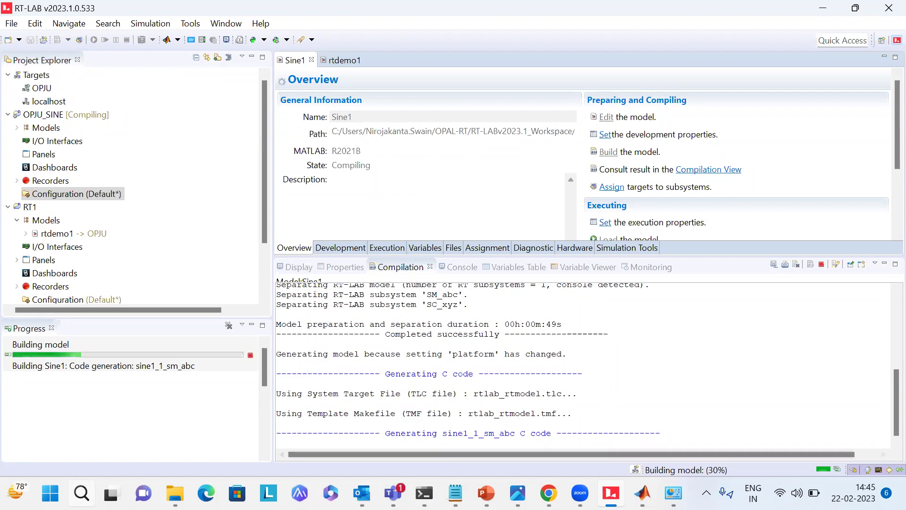
Review the Solver and Code Generation configuration parameters of the Sine1 model in Simulink, close them and return to RT-LAB.
{"action": "mouse_move", "coordinate": [643, 493]}
{"action": "left_click", "coordinate": [632, 433]}
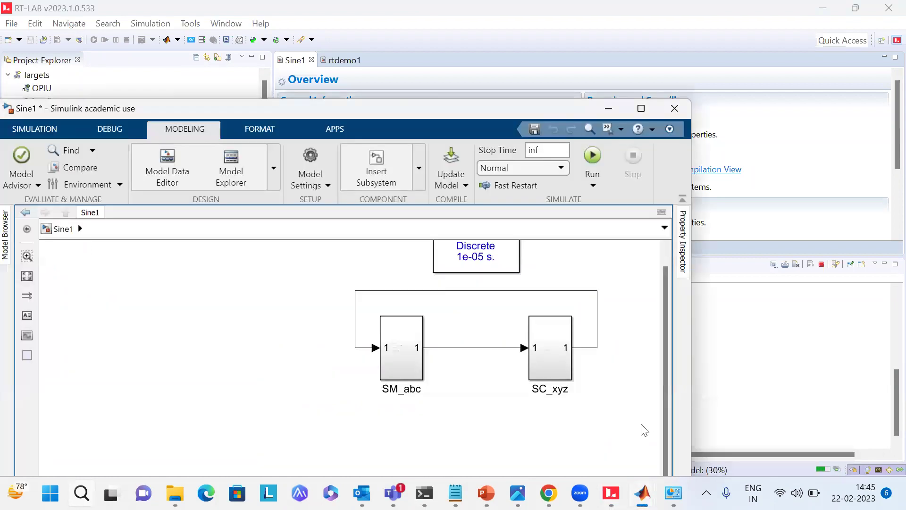
{"action": "left_click", "coordinate": [306, 154]}
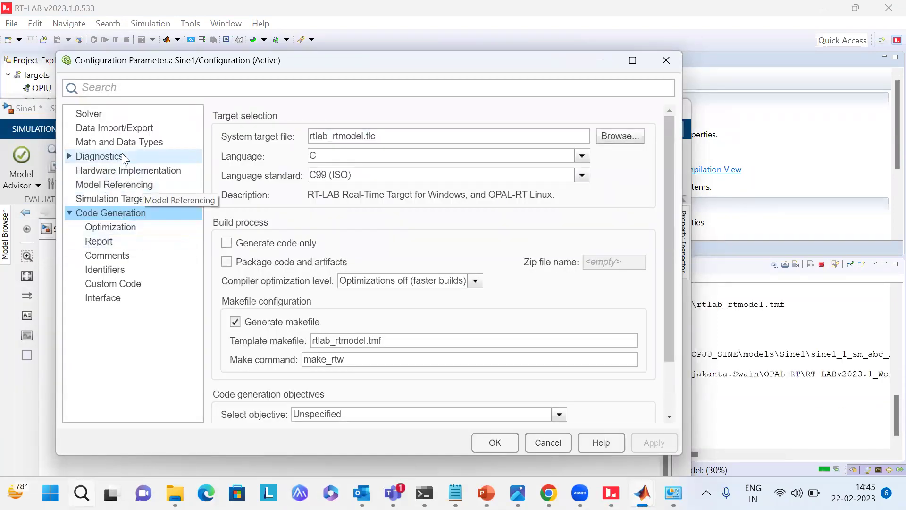
{"action": "left_click", "coordinate": [137, 157]}
{"action": "left_click", "coordinate": [113, 113]}
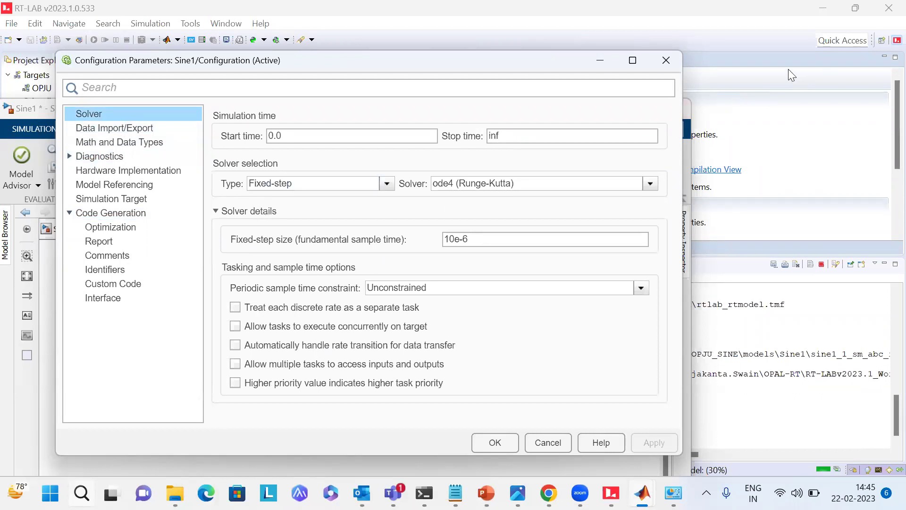
{"action": "left_click", "coordinate": [655, 63]}
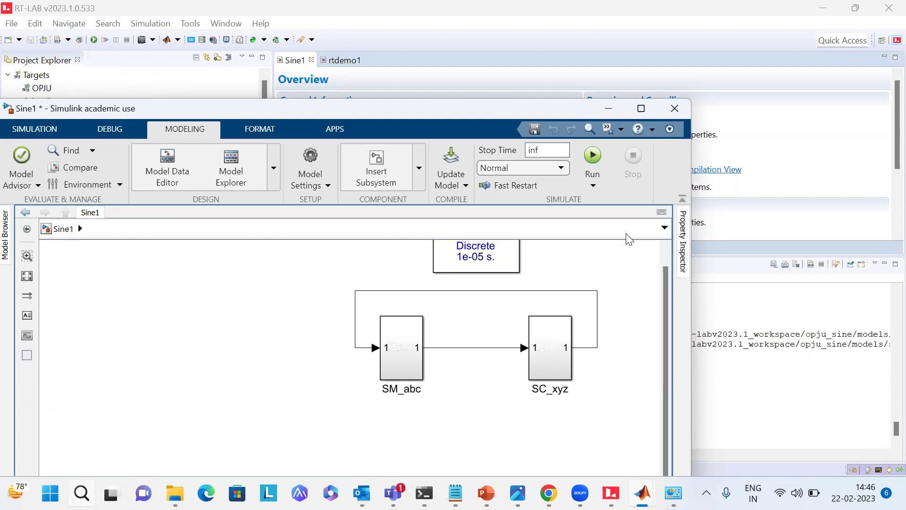
{"action": "left_click", "coordinate": [605, 109]}
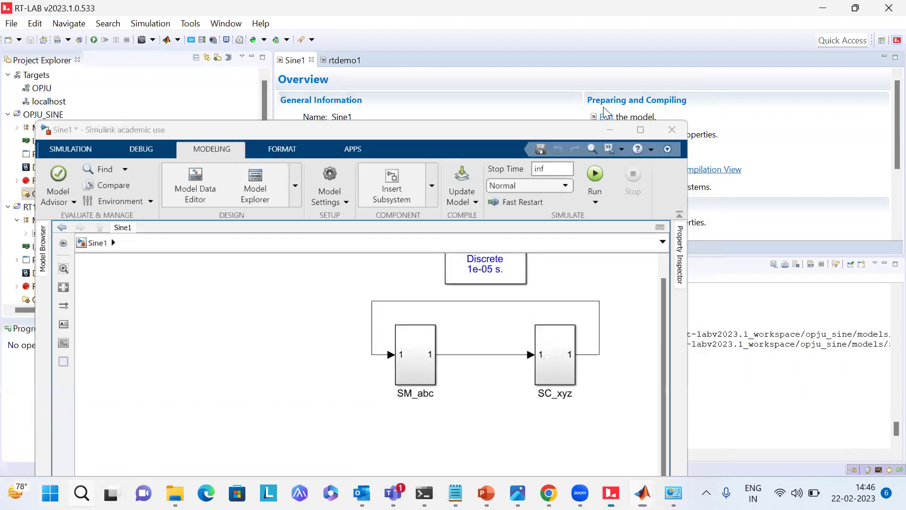
Load the Sine1 model onto its target and let the loading run in the background.
{"action": "scroll", "coordinate": [645, 209], "scroll_direction": "down", "scroll_amount": 3}
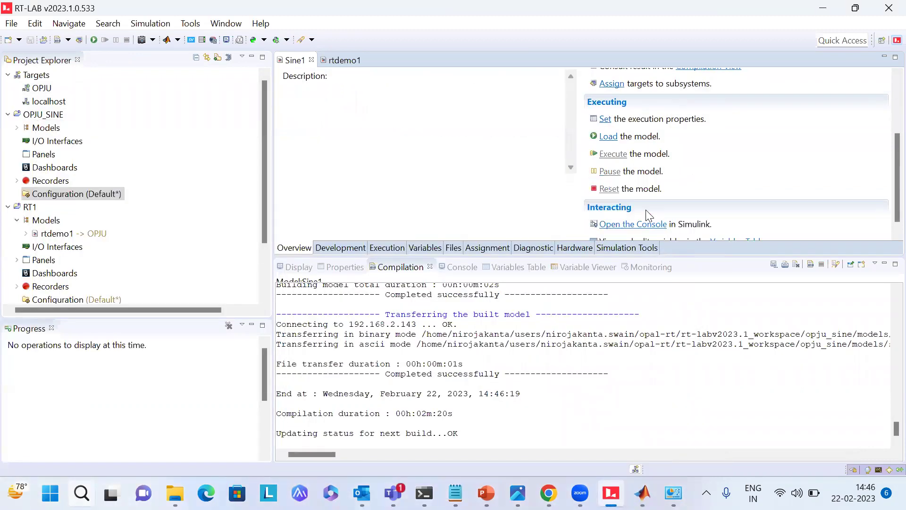
{"action": "left_click", "coordinate": [608, 137]}
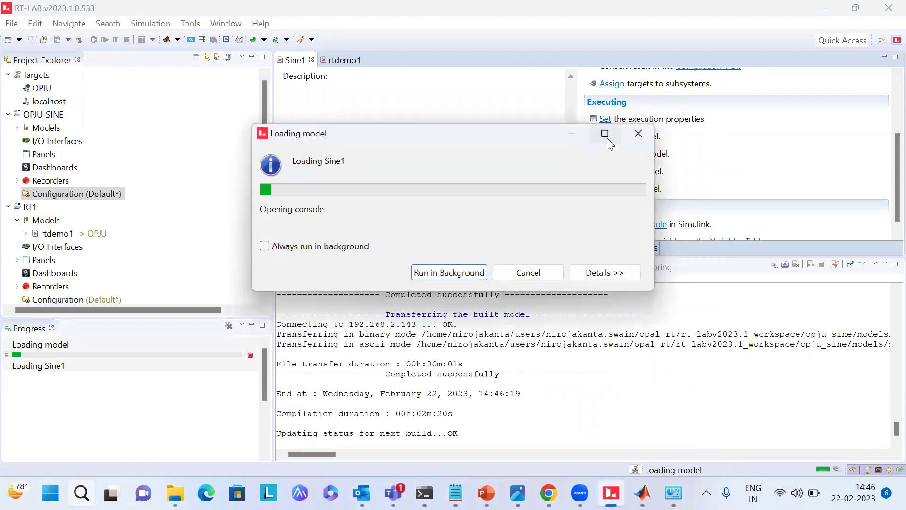
{"action": "left_click", "coordinate": [453, 273]}
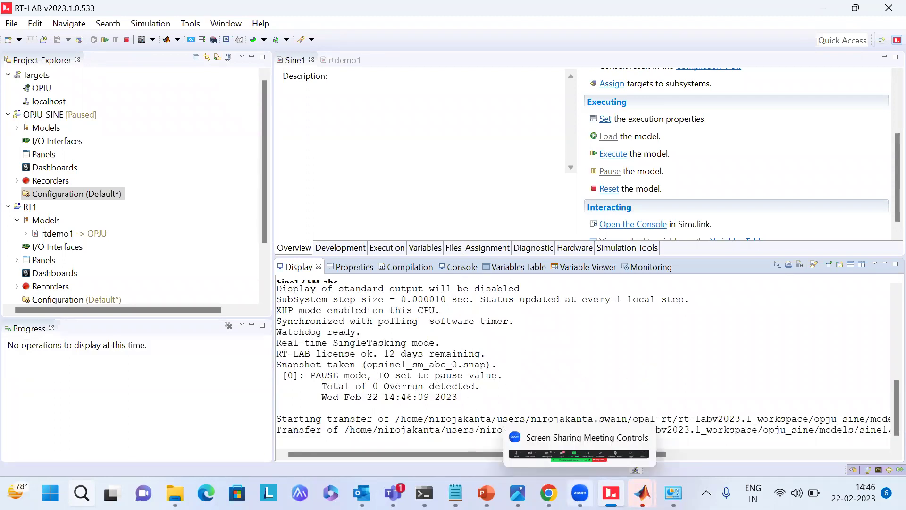
Inspect the generated console model sine1_2_sc_xyz and its Constant block in Simulink, and return to RT-LAB.
{"action": "mouse_move", "coordinate": [611, 494]}
{"action": "mouse_move", "coordinate": [643, 493]}
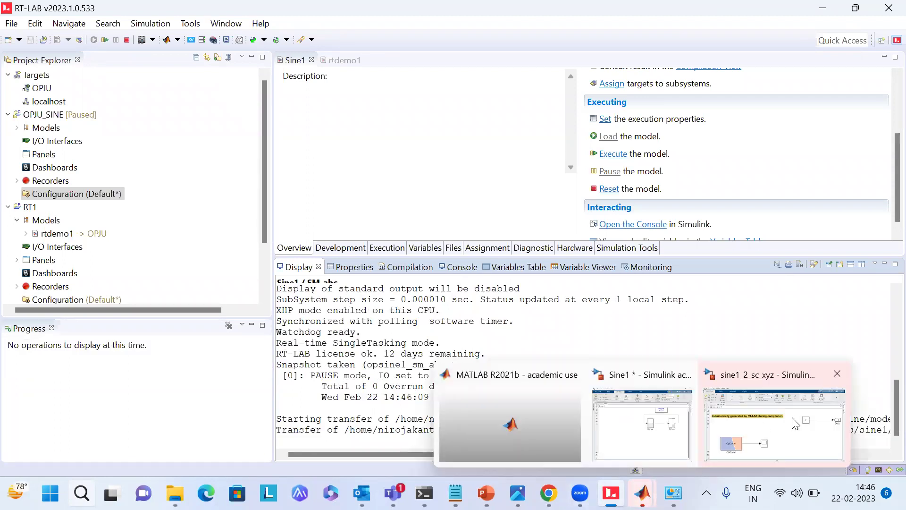
{"action": "left_click", "coordinate": [820, 384]}
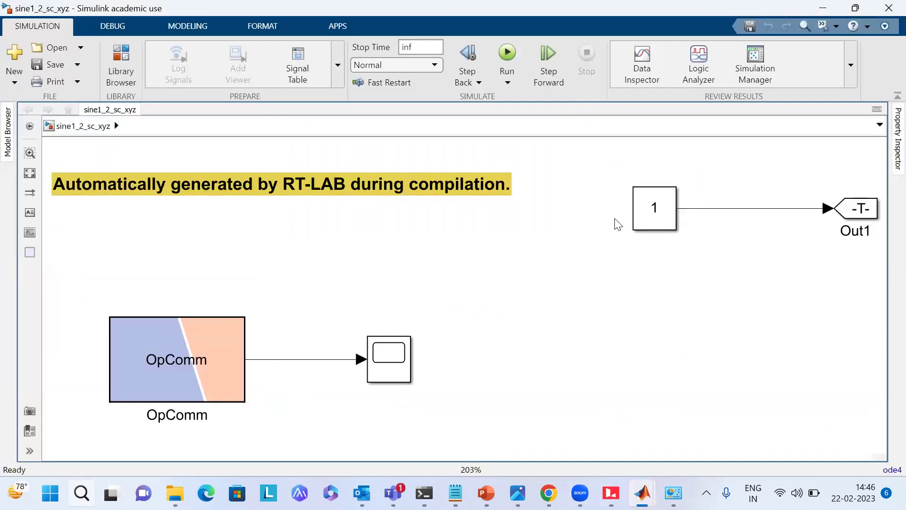
{"action": "left_click", "coordinate": [661, 209]}
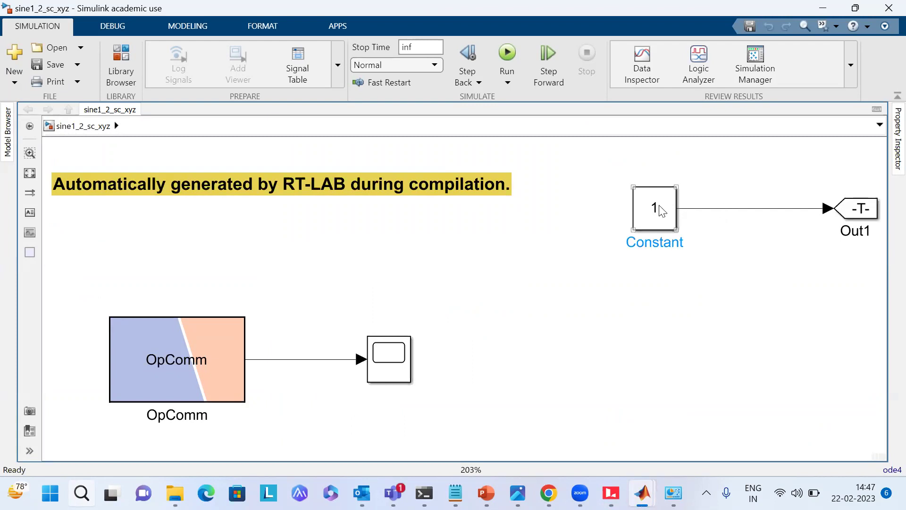
{"action": "mouse_move", "coordinate": [674, 493]}
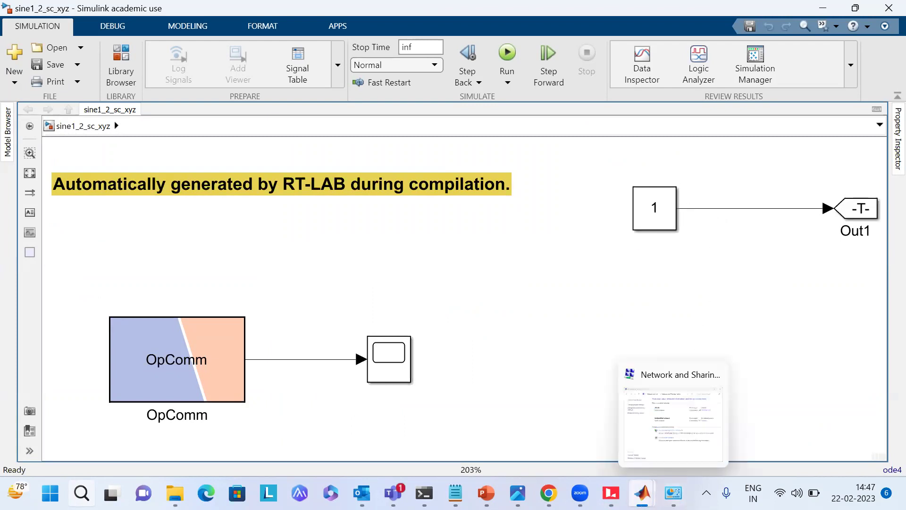
{"action": "mouse_move", "coordinate": [642, 493]}
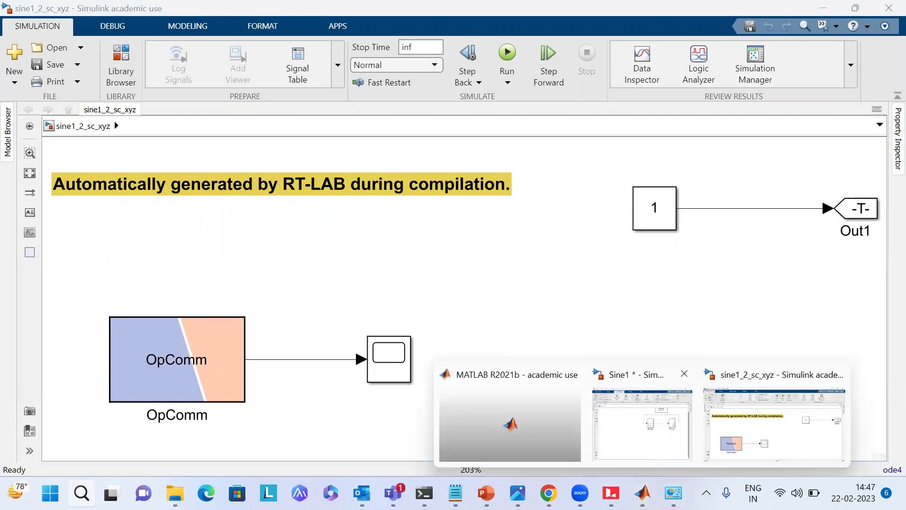
{"action": "left_click", "coordinate": [611, 492]}
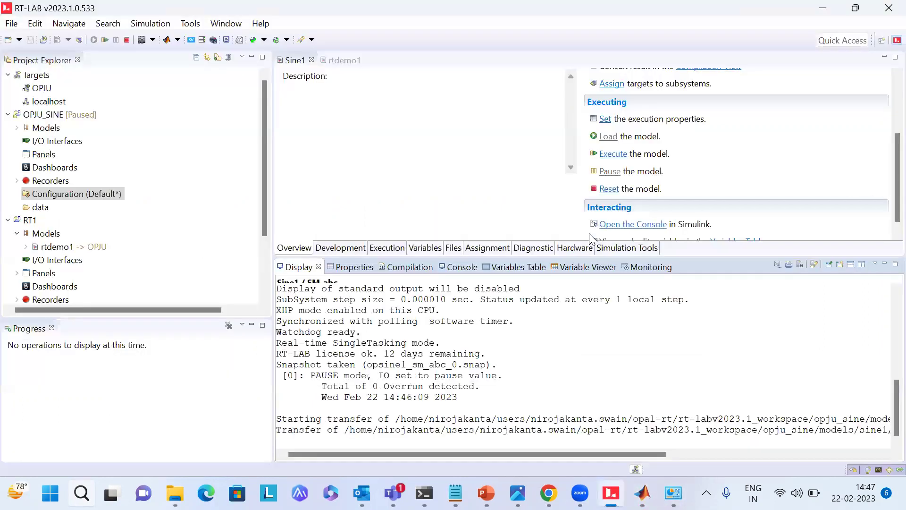
Execute the Sine1 model and display its signal in the console model's Scope with both axes scaled to fit.
{"action": "left_click", "coordinate": [613, 154]}
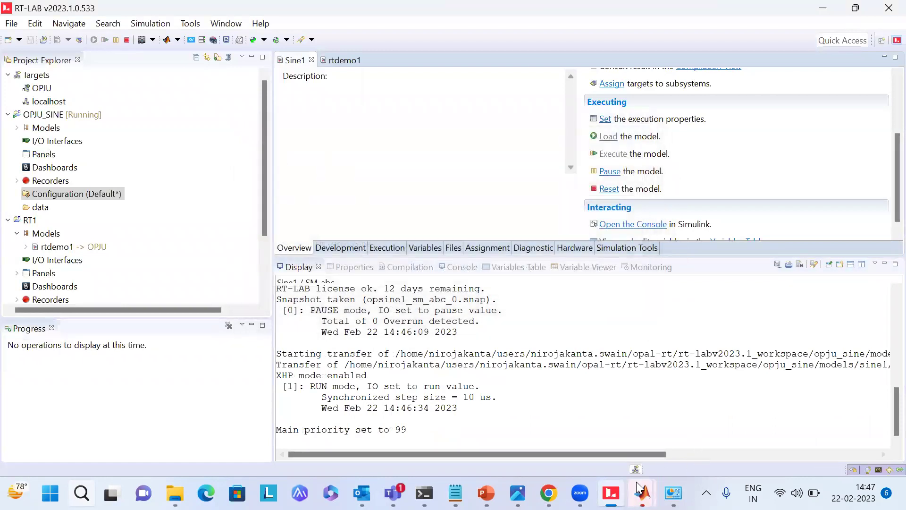
{"action": "mouse_move", "coordinate": [638, 486]}
{"action": "left_click", "coordinate": [777, 413]}
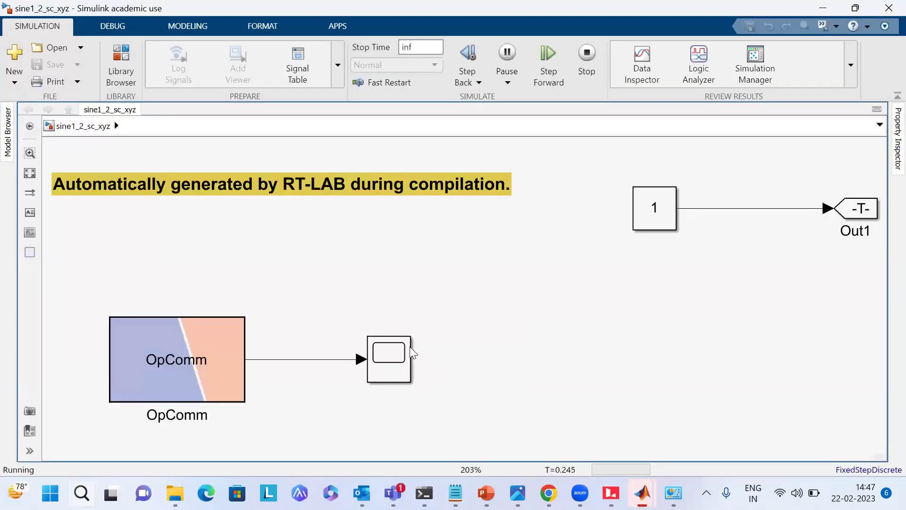
{"action": "left_click", "coordinate": [400, 358]}
{"action": "double_click", "coordinate": [401, 357]}
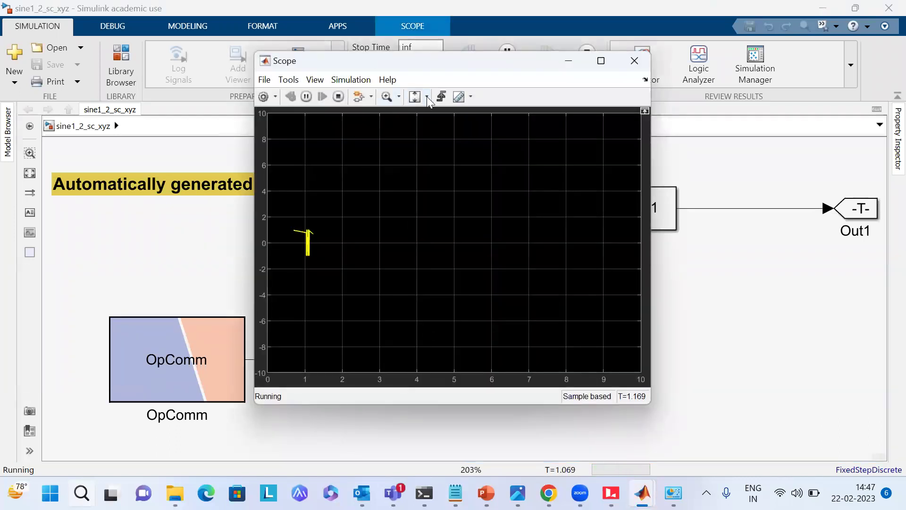
{"action": "left_click", "coordinate": [426, 96]}
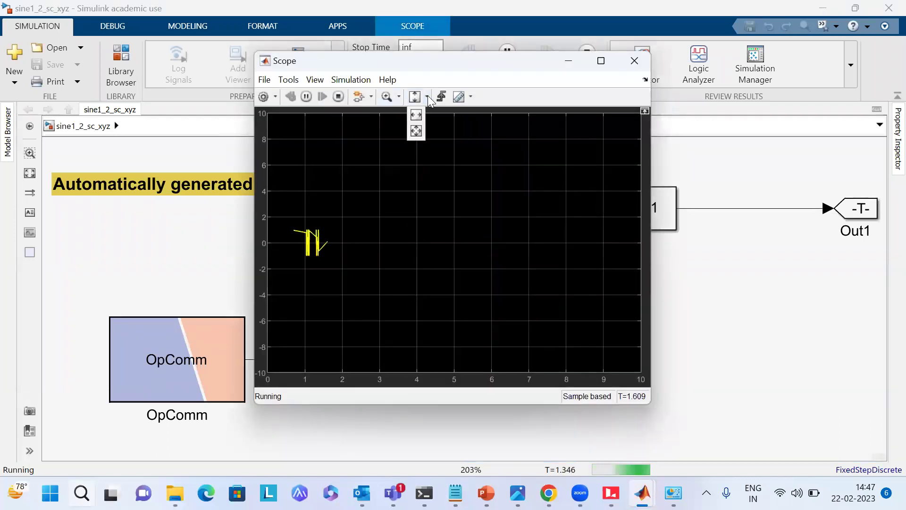
{"action": "left_click", "coordinate": [414, 130]}
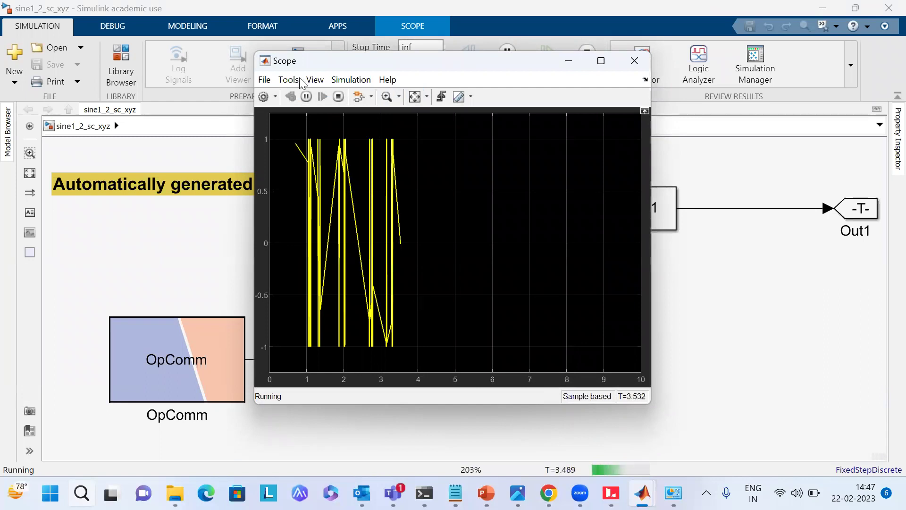
Stop the sine1_2_sc_xyz console simulation and close the Scope window.
{"action": "left_click", "coordinate": [338, 97]}
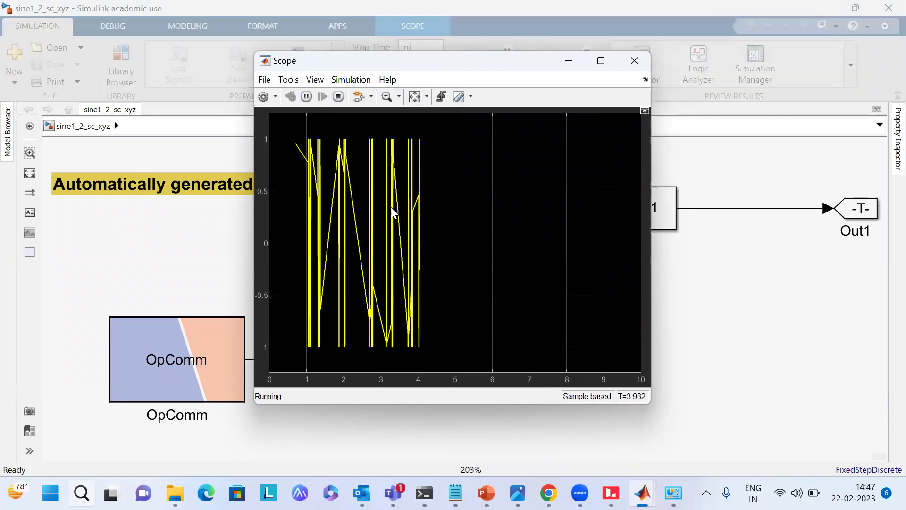
{"action": "left_click", "coordinate": [633, 60]}
{"action": "mouse_move", "coordinate": [642, 492]}
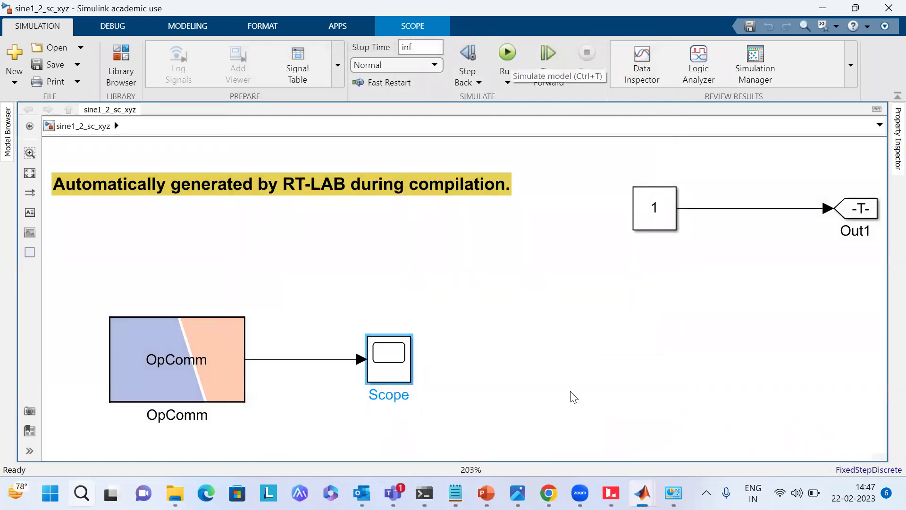
Switch to RT-LAB and reset the Sine1 model, letting the reset run in the background.
{"action": "left_click", "coordinate": [610, 492]}
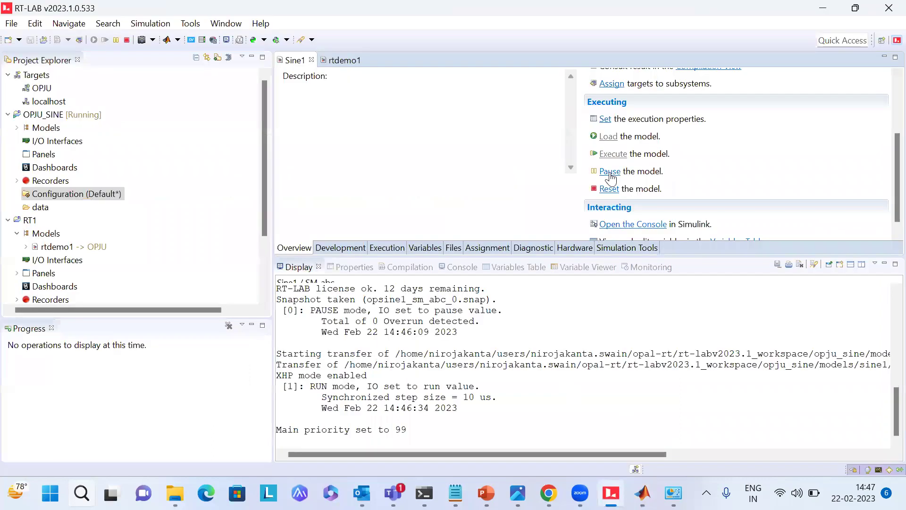
{"action": "left_click", "coordinate": [609, 189]}
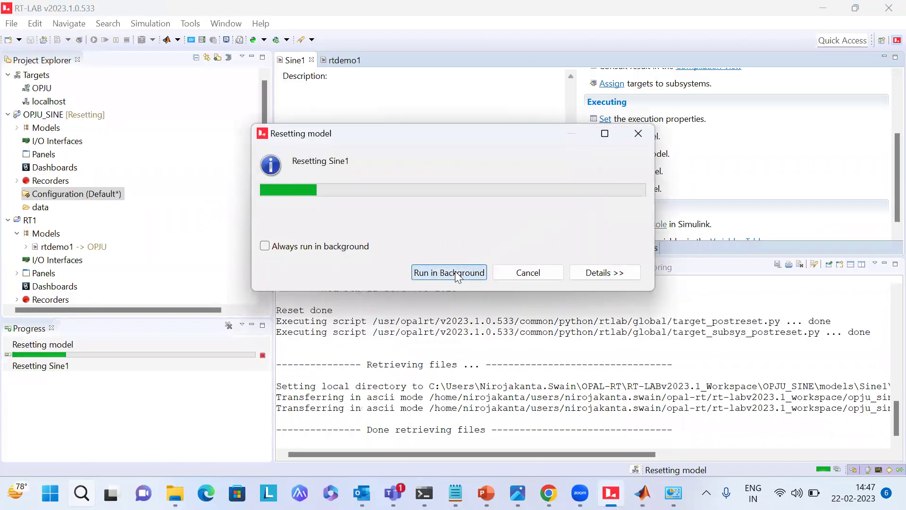
{"action": "left_click", "coordinate": [456, 274]}
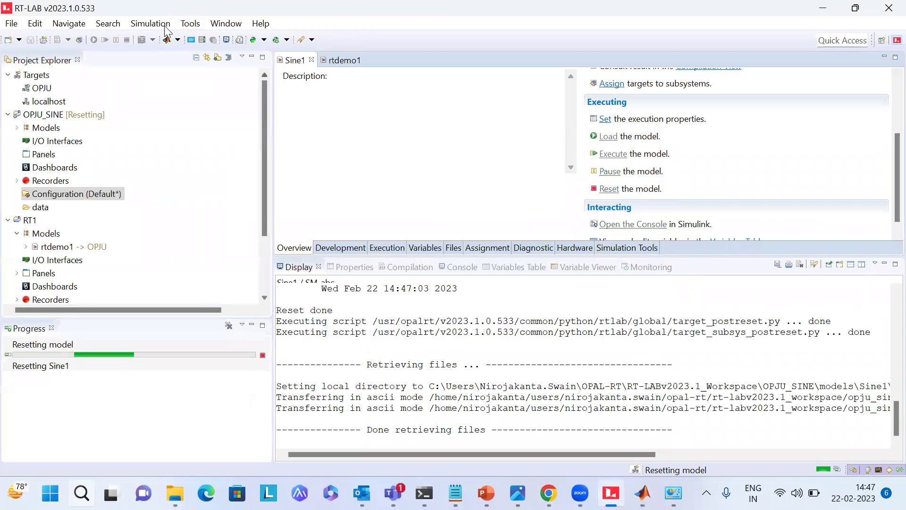
Open Probe Control for Sine1, allow it through the firewall on private and public networks, and accept group control of Group 1 and Monitoring.
{"action": "key", "text": "super+Down"}
{"action": "left_click_drag", "start_coordinate": [575, 110], "coordinate": [160, 1]}
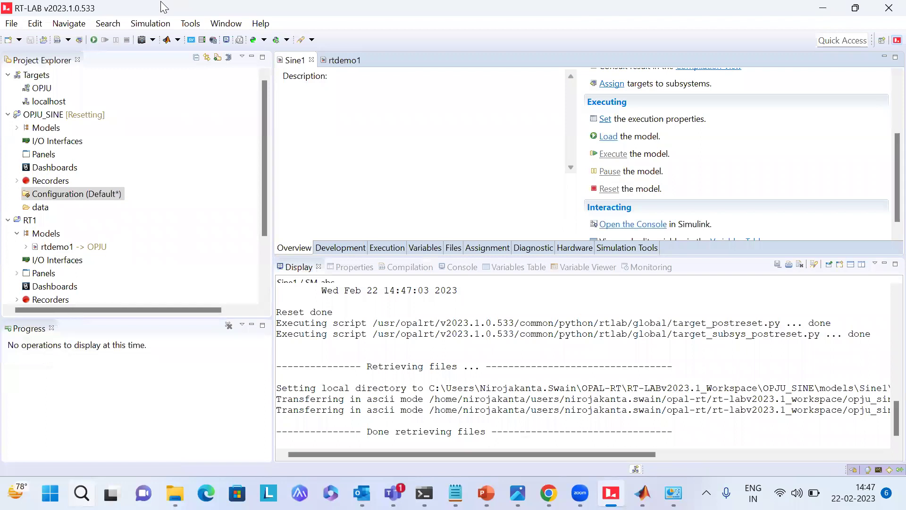
{"action": "left_click", "coordinate": [211, 42]}
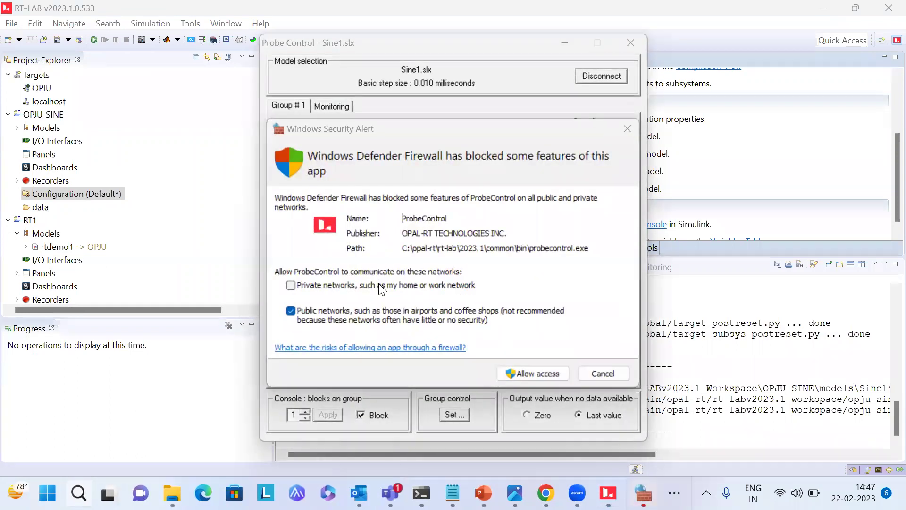
{"action": "left_click", "coordinate": [378, 284]}
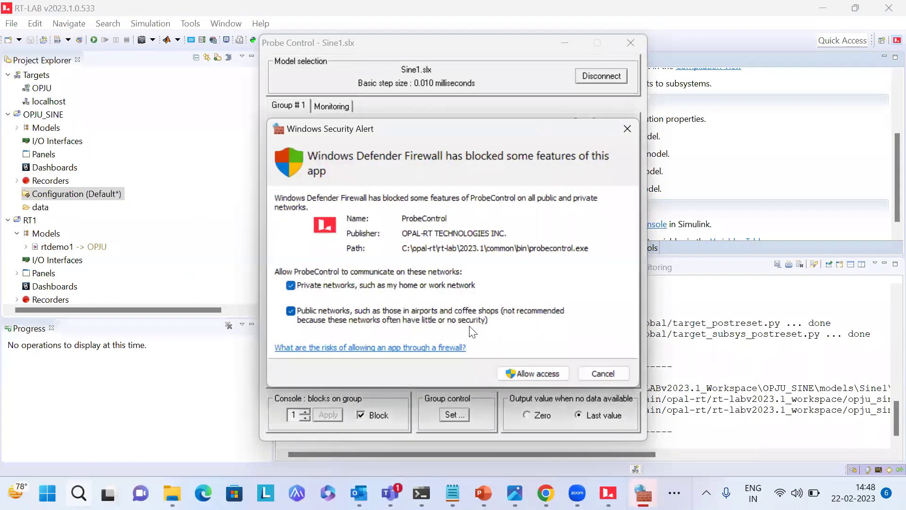
{"action": "left_click", "coordinate": [539, 373]}
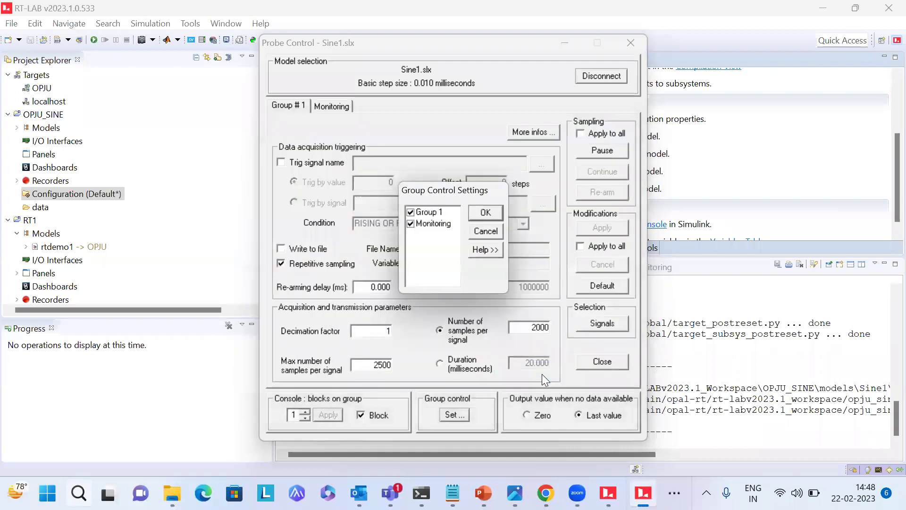
{"action": "left_click", "coordinate": [488, 208]}
Try to set the maximum number of samples per signal for Group 1 to 50000 in Probe Control.
{"action": "double_click", "coordinate": [380, 366]}
{"action": "type", "text": "1"}
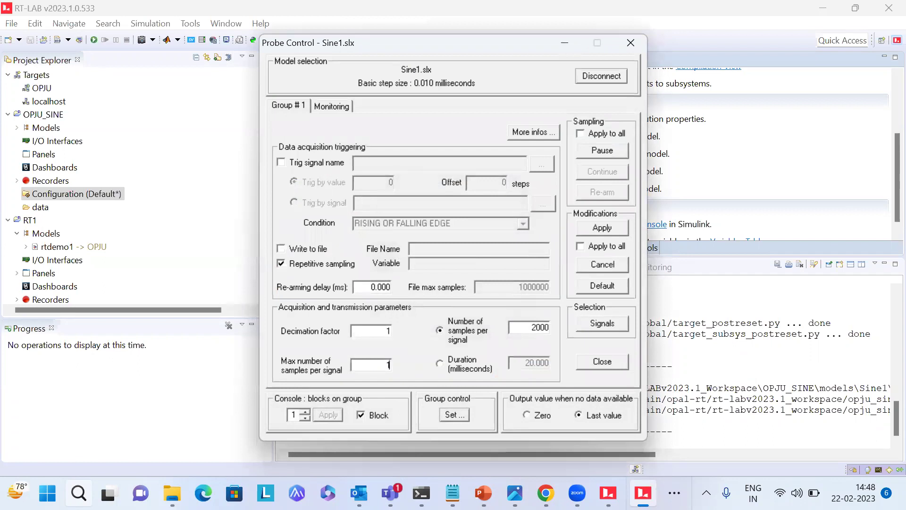
{"action": "key", "text": "BackSpace"}
{"action": "type", "text": "50000"}
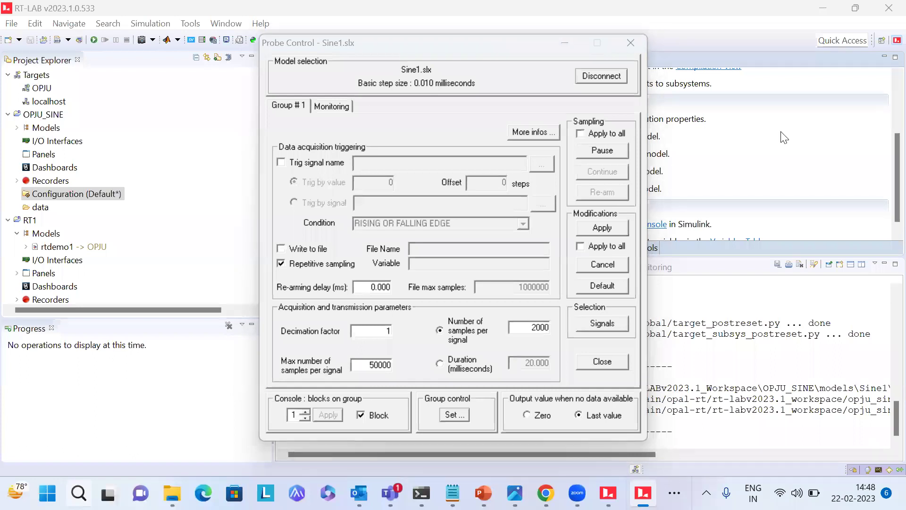
Check the RT-LAB window behind Probe Control and dismiss the ProbeControl error dialog.
{"action": "left_click", "coordinate": [314, 89]}
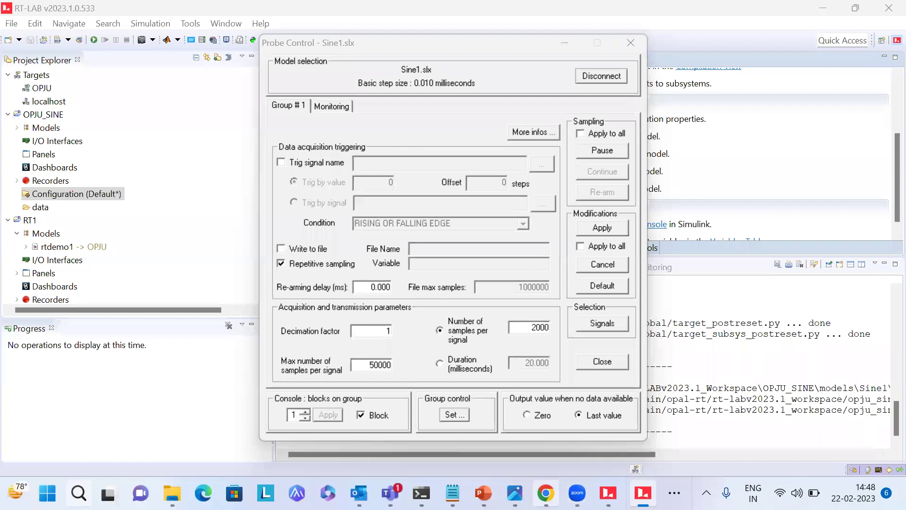
{"action": "mouse_move", "coordinate": [545, 492]}
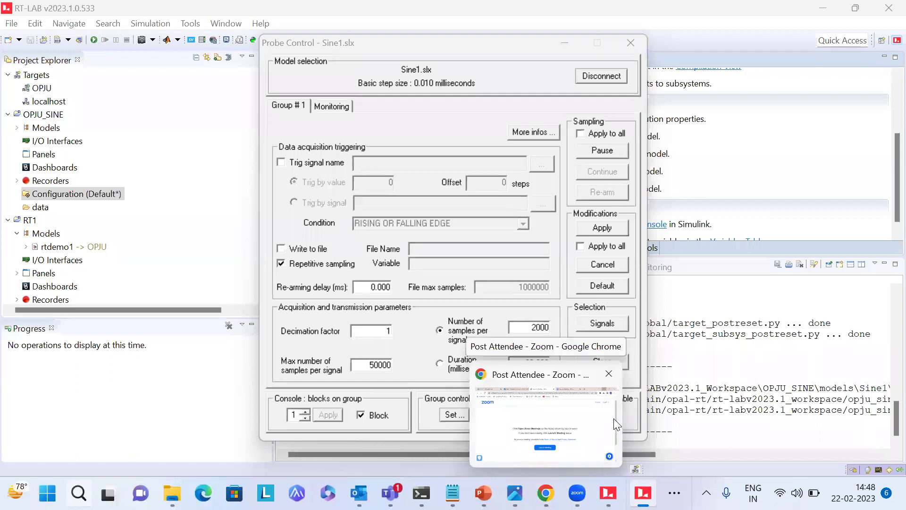
{"action": "left_click", "coordinate": [748, 285]}
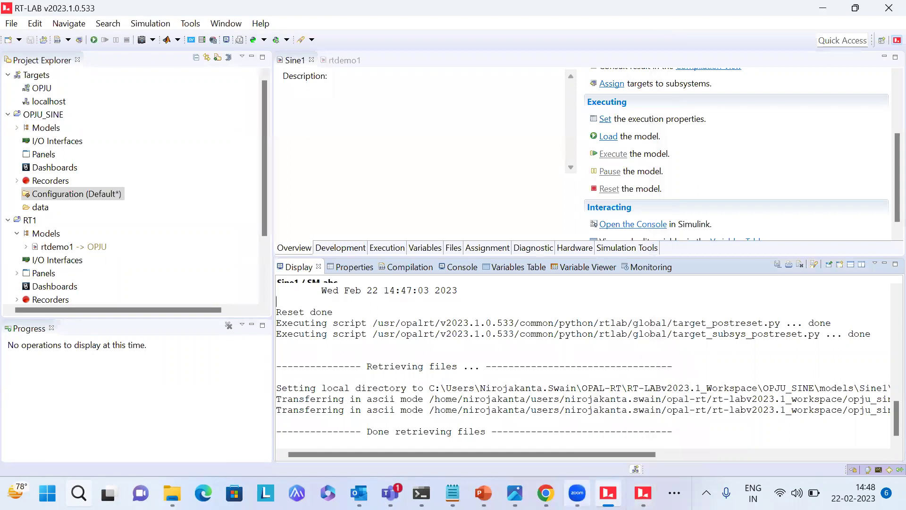
{"action": "mouse_move", "coordinate": [577, 493]}
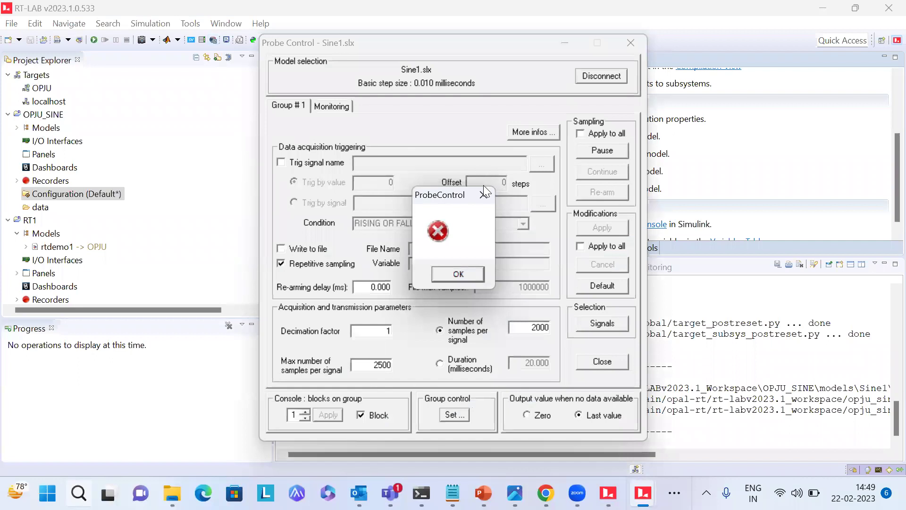
{"action": "left_click", "coordinate": [484, 197]}
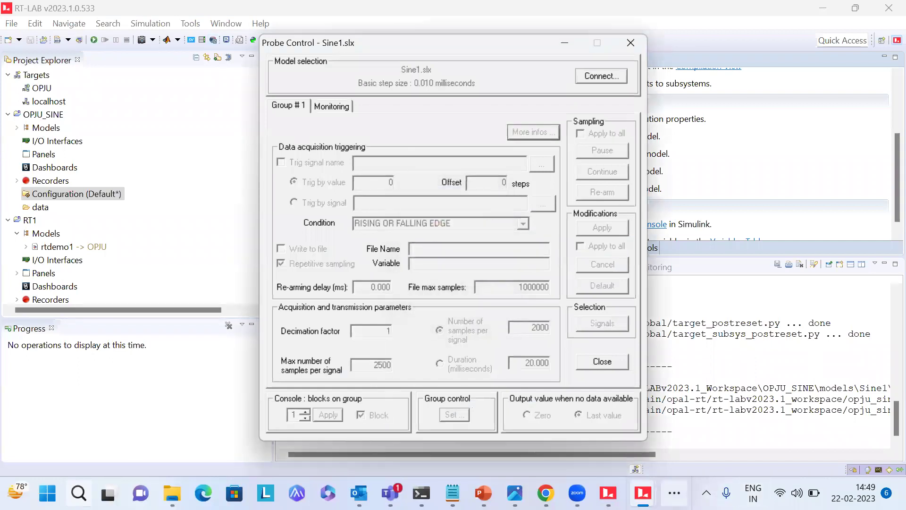
Accept group control of Group 1 and Monitoring for the Sine1 model in Probe Control.
{"action": "mouse_move", "coordinate": [642, 492]}
{"action": "mouse_move", "coordinate": [715, 369]}
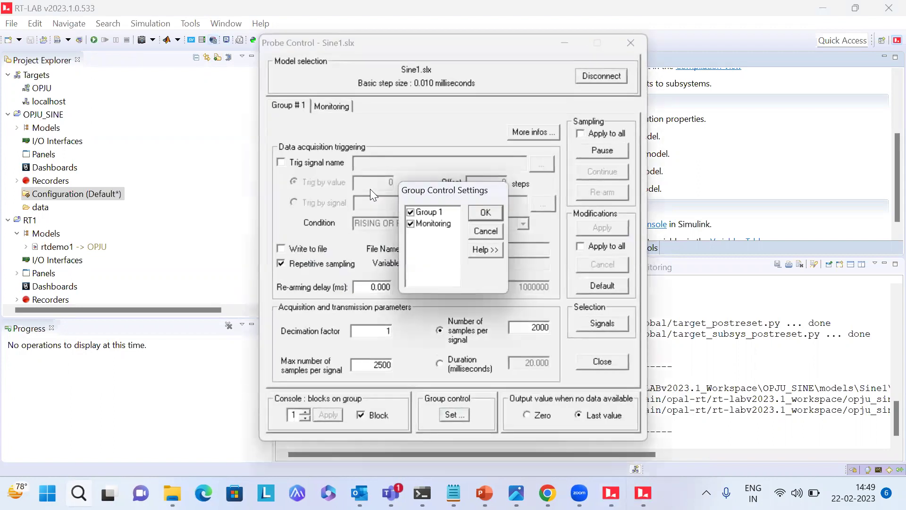
{"action": "left_click", "coordinate": [490, 211]}
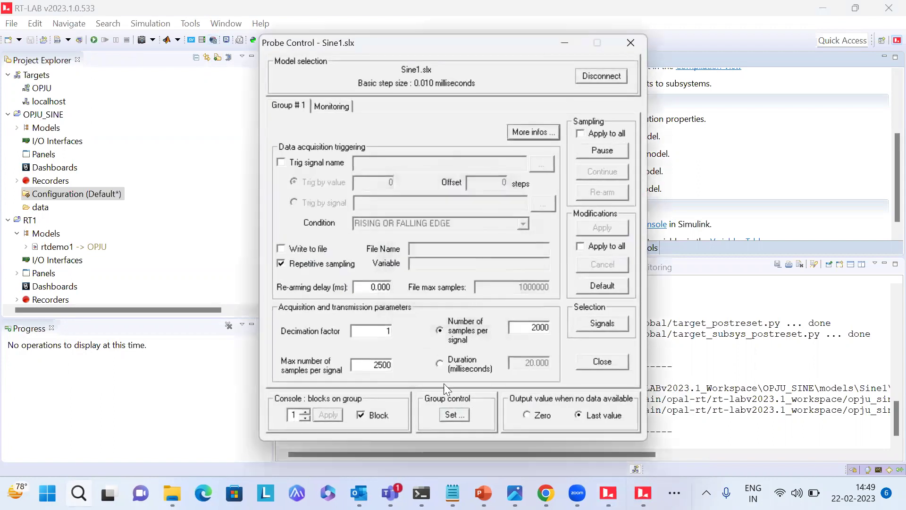
Set both the maximum and the actual number of samples per signal for Group 1 to 500000 and apply the changes.
{"action": "left_click", "coordinate": [383, 365]}
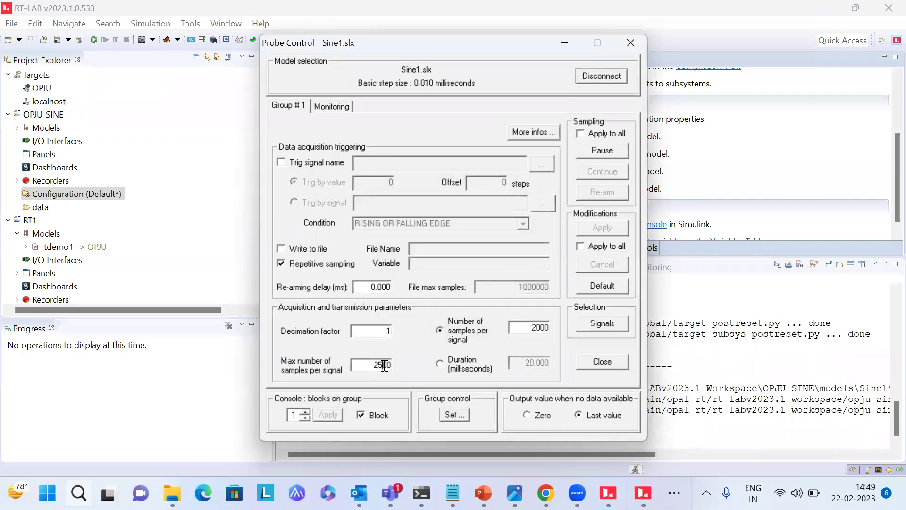
{"action": "double_click", "coordinate": [384, 365]}
{"action": "type", "text": "500000"}
{"action": "double_click", "coordinate": [536, 328]}
{"action": "type", "text": "500"}
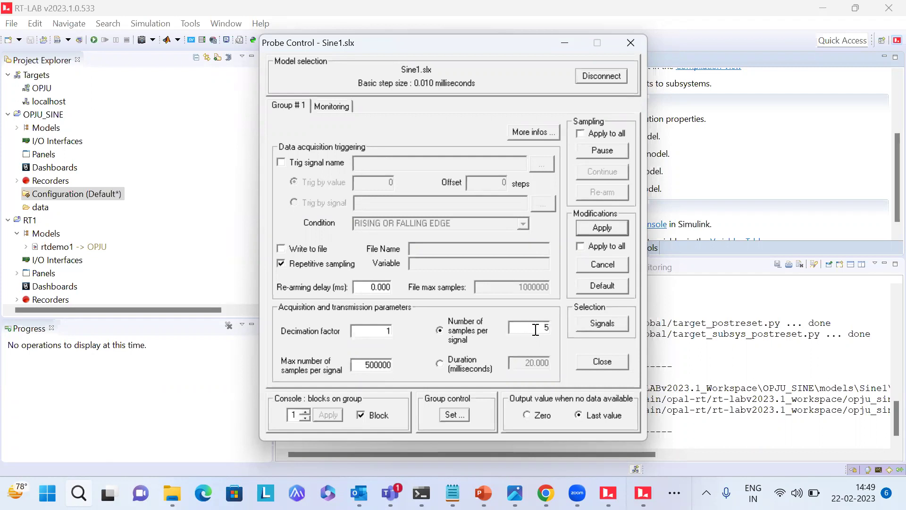
{"action": "type", "text": "000"}
{"action": "left_click", "coordinate": [614, 228]}
Return to the RT-LAB window, load the Sine1 model in the background and execute it.
{"action": "left_click", "coordinate": [606, 158]}
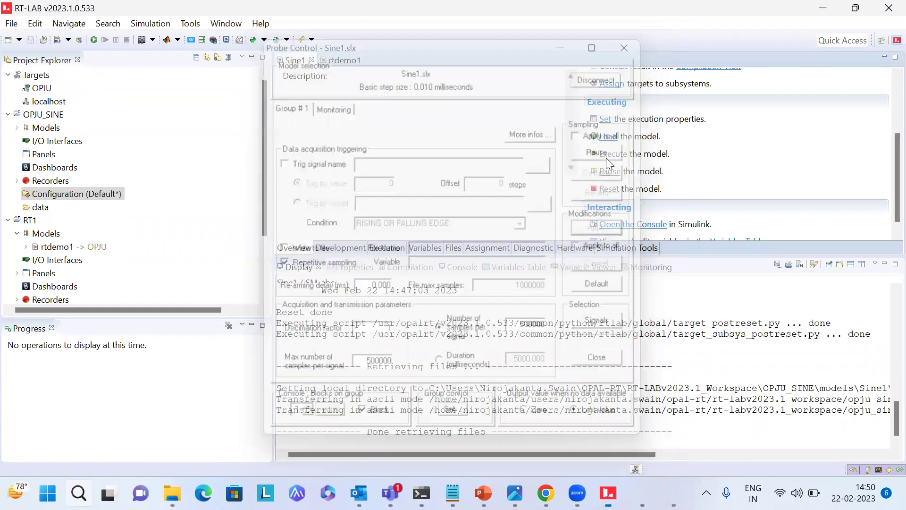
{"action": "left_click", "coordinate": [614, 154]}
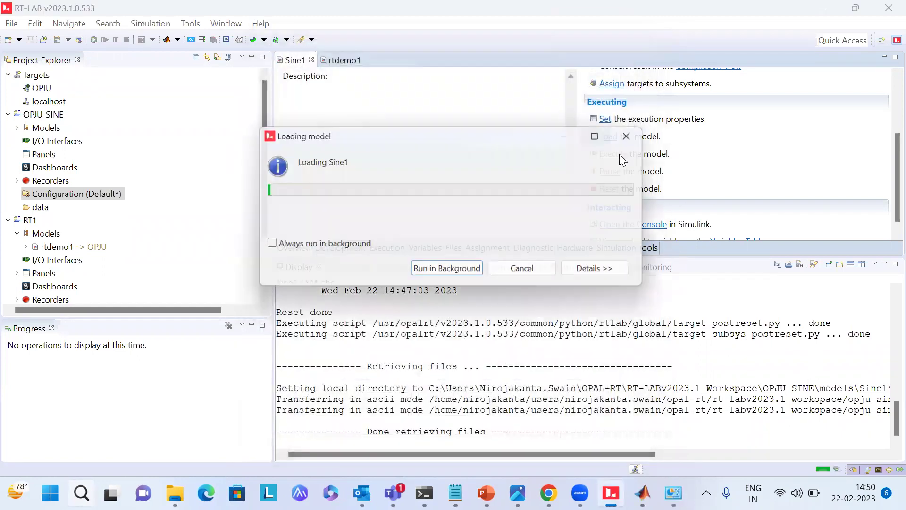
{"action": "left_click", "coordinate": [450, 274]}
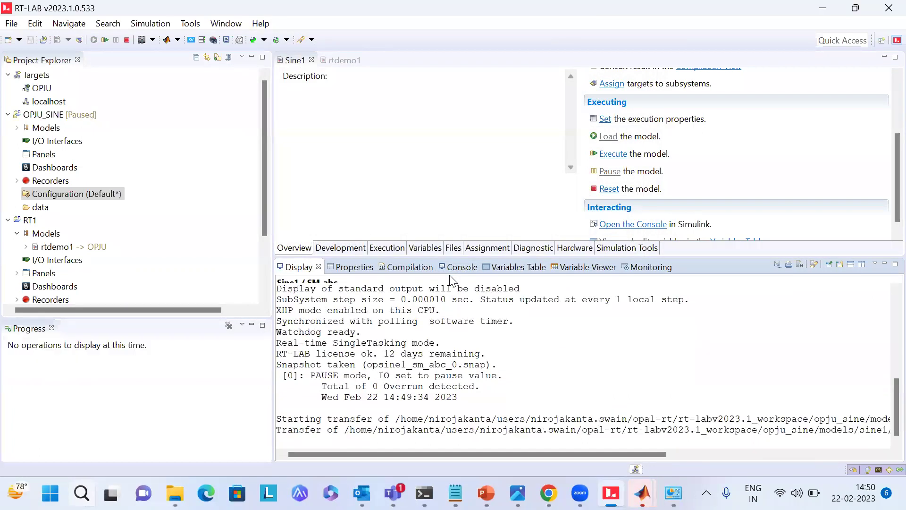
{"action": "left_click", "coordinate": [588, 156]}
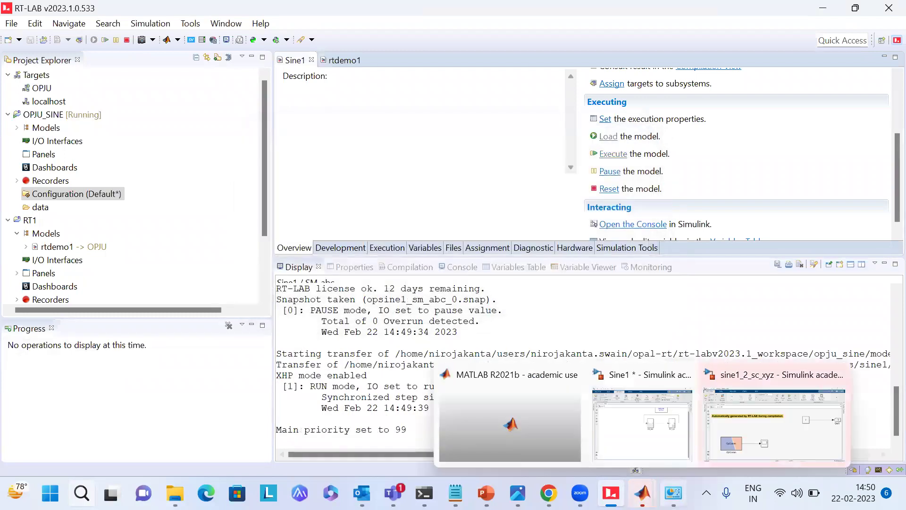
Switch to the sine1_2_sc_xyz console model in Simulink and open its scope maximized.
{"action": "left_click", "coordinate": [734, 424]}
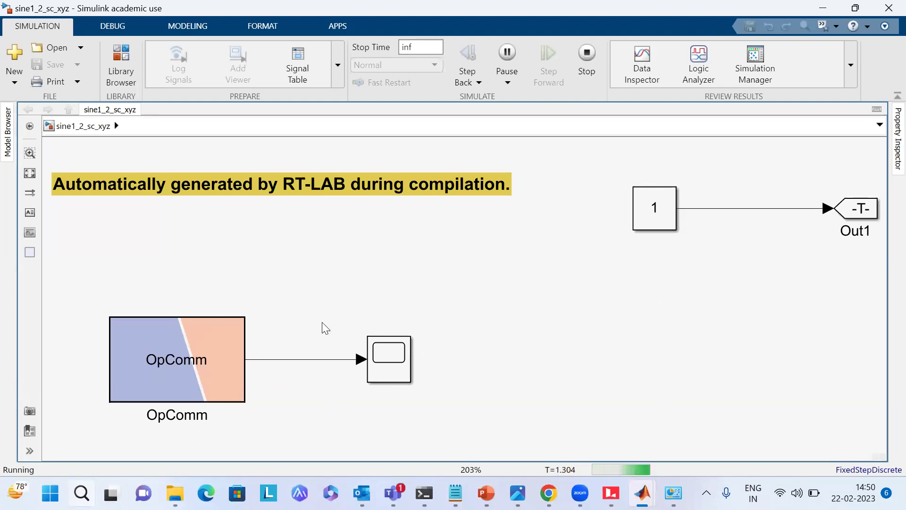
{"action": "left_click", "coordinate": [394, 355]}
{"action": "double_click", "coordinate": [393, 355]}
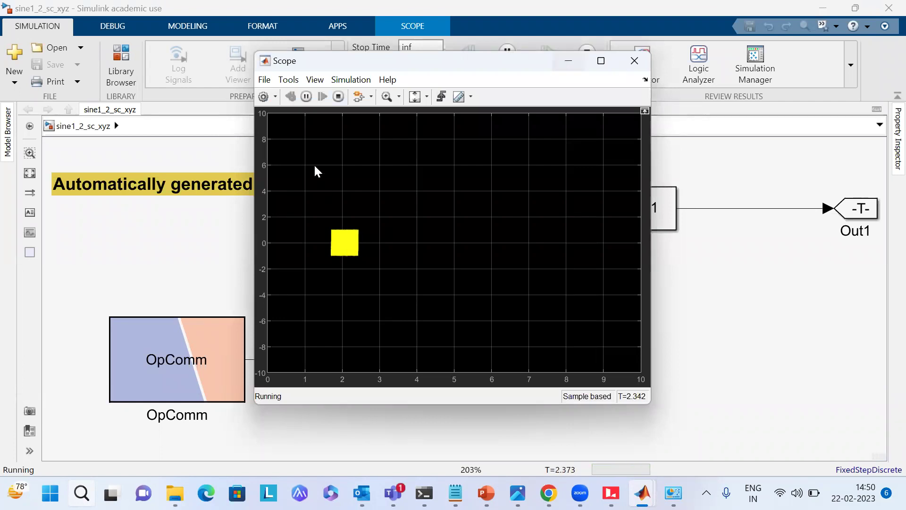
{"action": "key", "text": "super+z"}
{"action": "key", "text": "super+Up"}
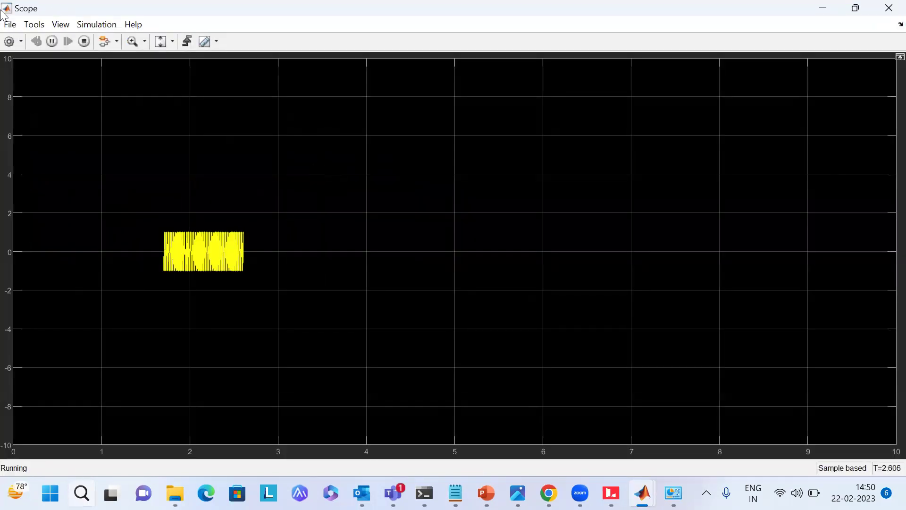
Check the scope's logging properties and stop the running simulation so they can be edited.
{"action": "left_click", "coordinate": [6, 42]}
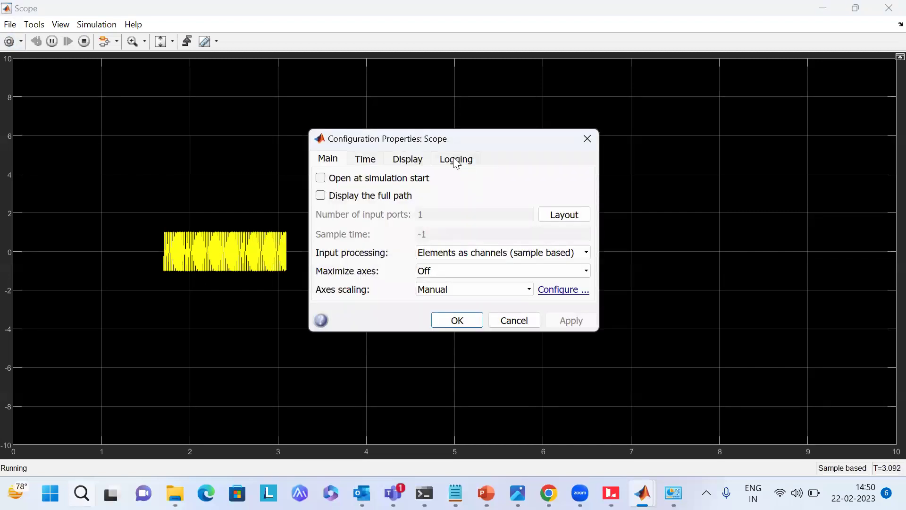
{"action": "left_click", "coordinate": [456, 160]}
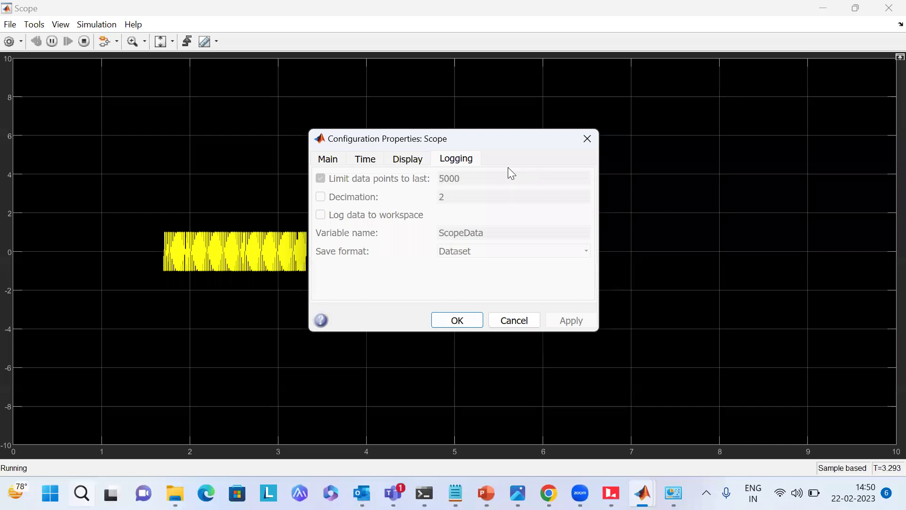
{"action": "left_click", "coordinate": [88, 37]}
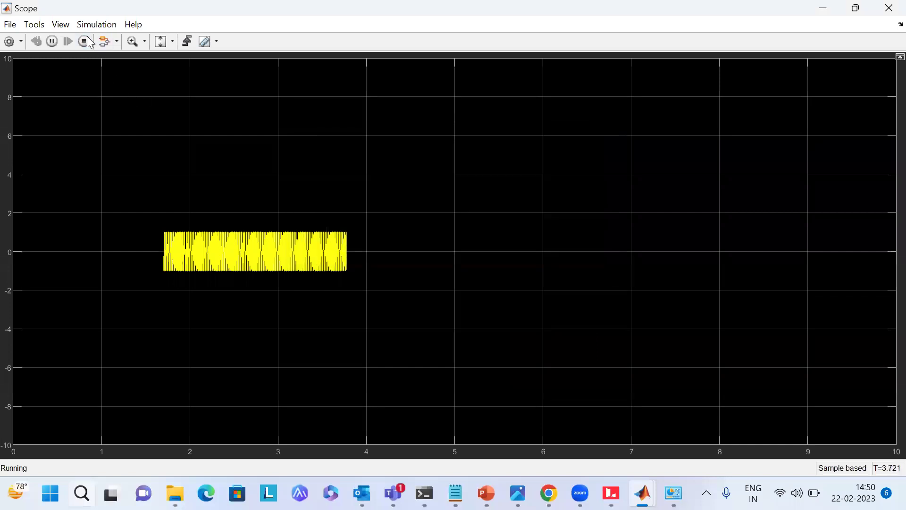
{"action": "left_click", "coordinate": [88, 38]}
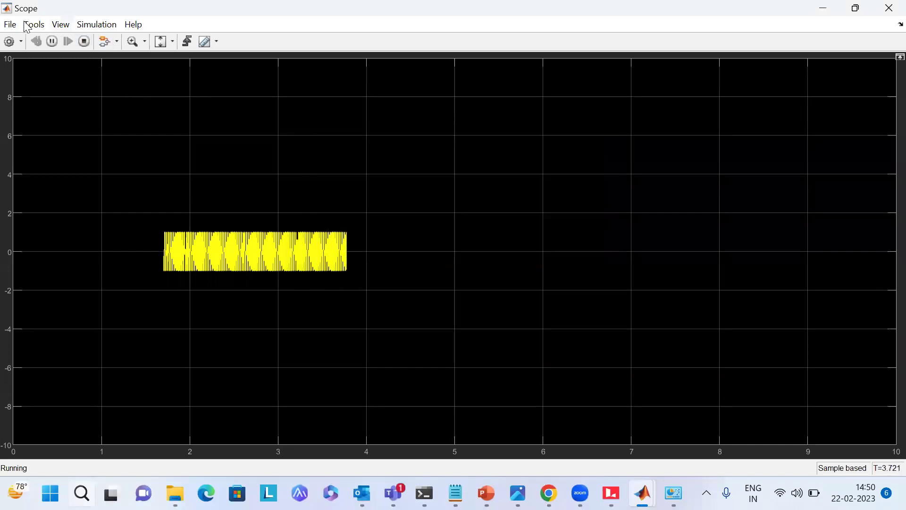
Turn off the limit on data points in the scope's logging properties.
{"action": "left_click", "coordinate": [9, 42]}
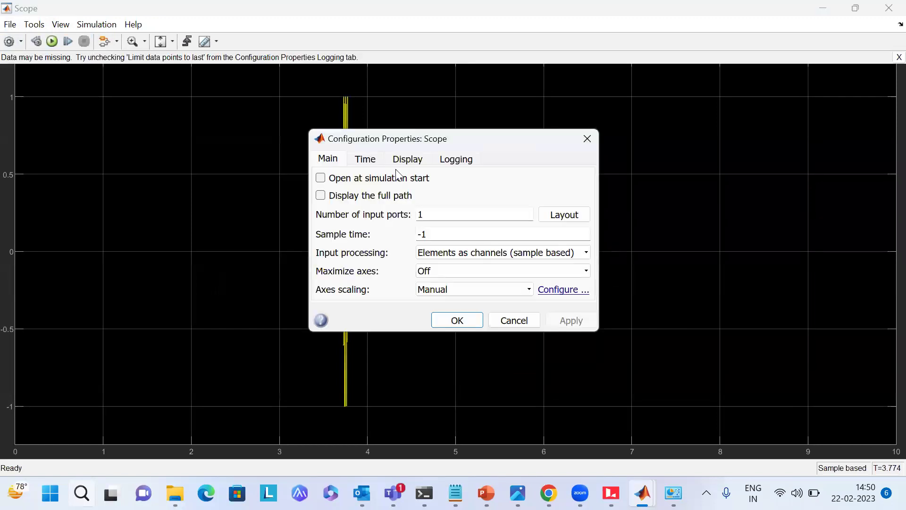
{"action": "left_click", "coordinate": [461, 160]}
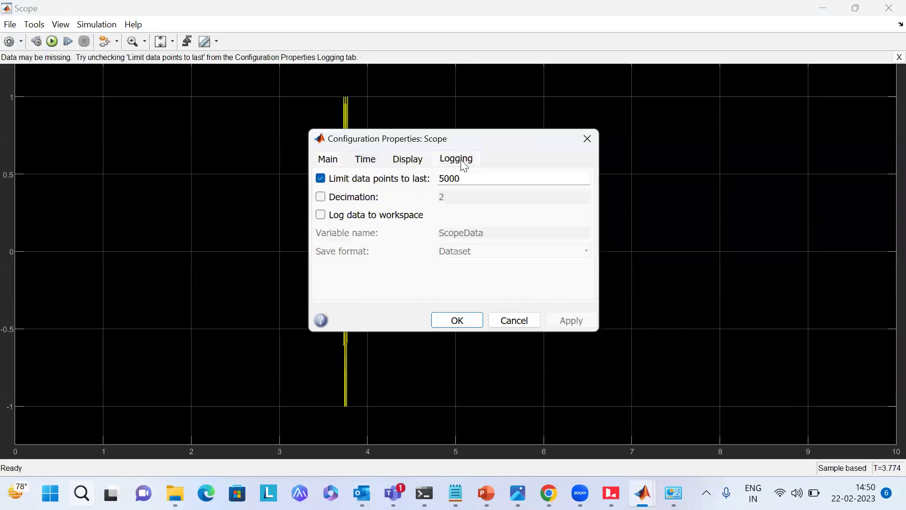
{"action": "left_click", "coordinate": [402, 180]}
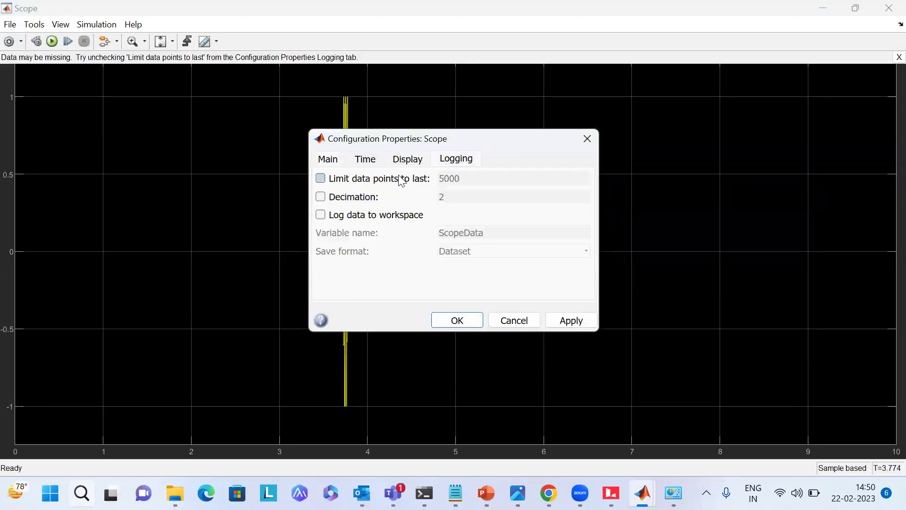
Set the scope's time span to 0.05, apply the configuration, and run the simulation.
{"action": "left_click", "coordinate": [371, 162]}
{"action": "double_click", "coordinate": [477, 183]}
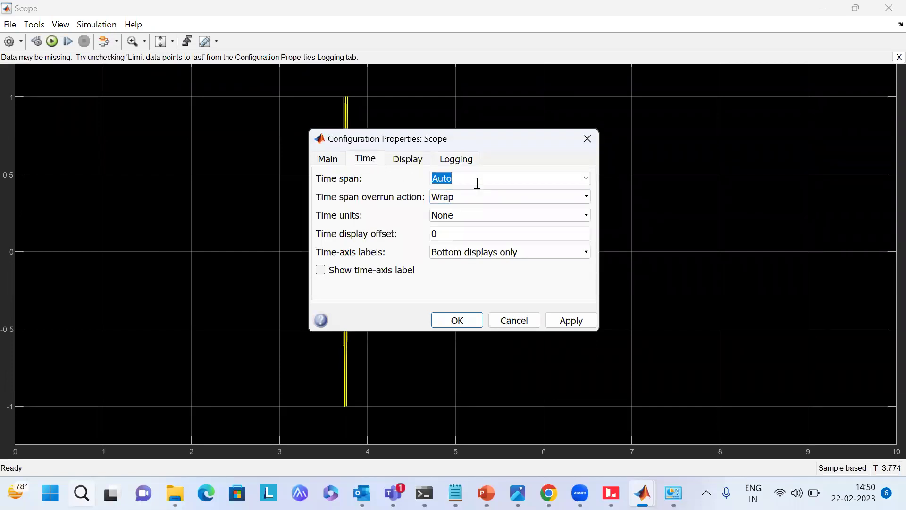
{"action": "type", "text": "0.0"}
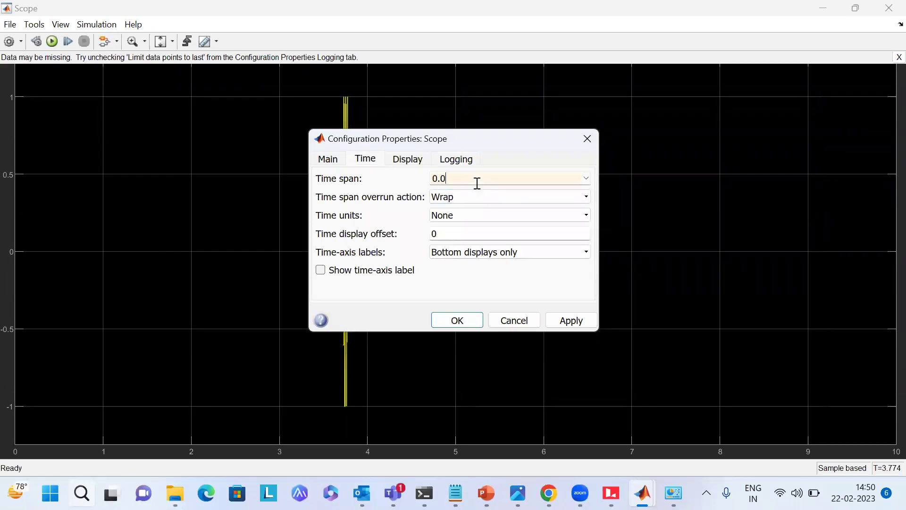
{"action": "type", "text": "5"}
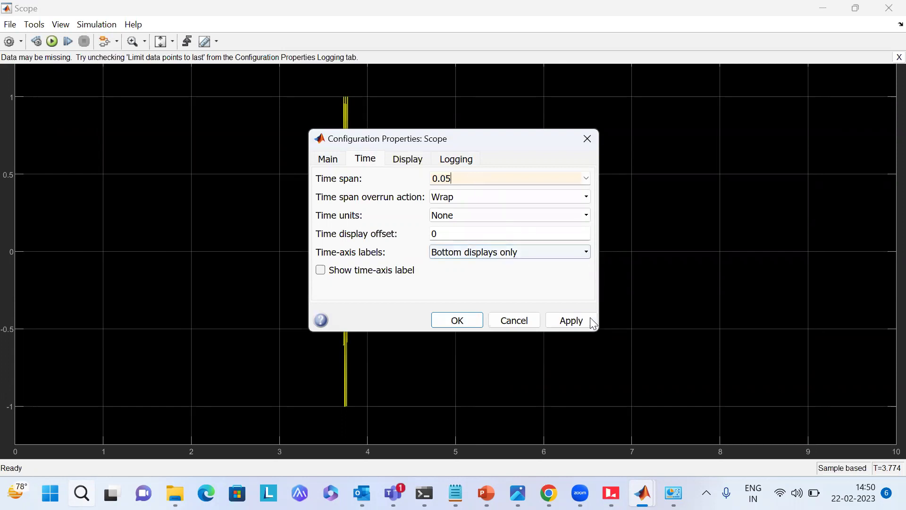
{"action": "left_click", "coordinate": [571, 320]}
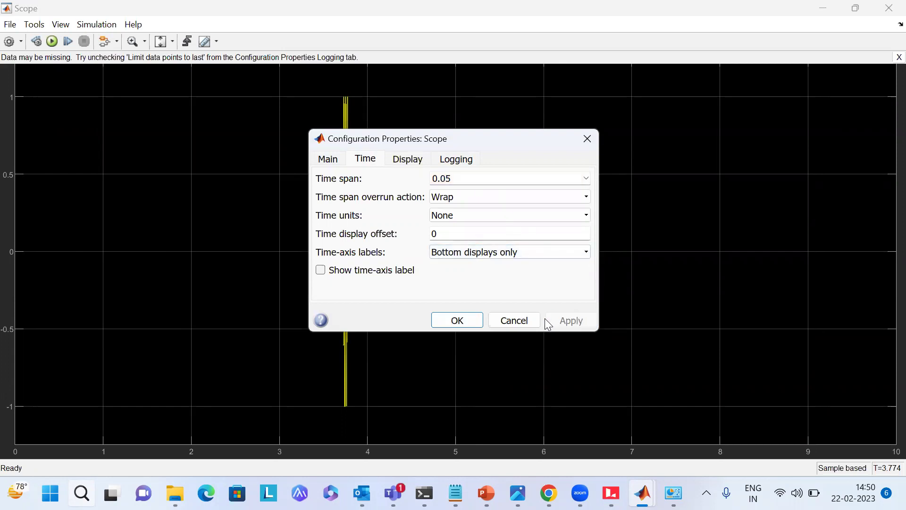
{"action": "left_click", "coordinate": [438, 324]}
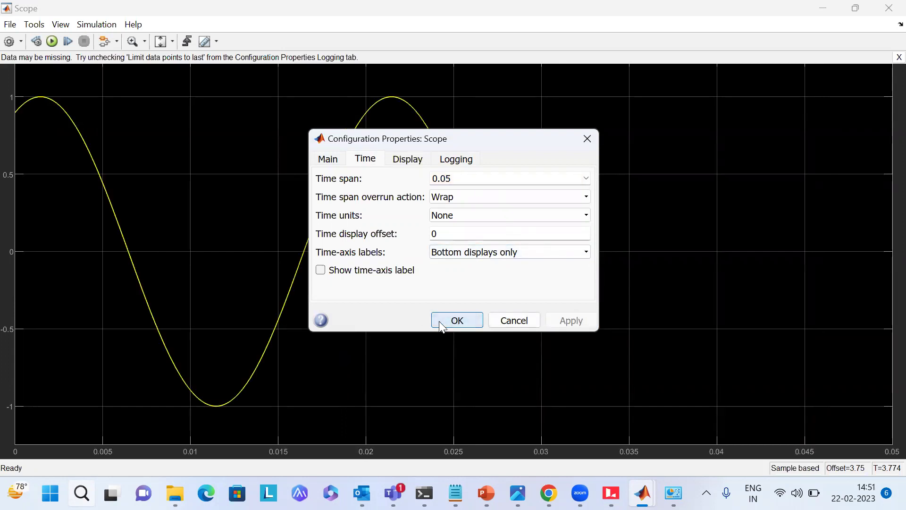
{"action": "left_click", "coordinate": [52, 40]}
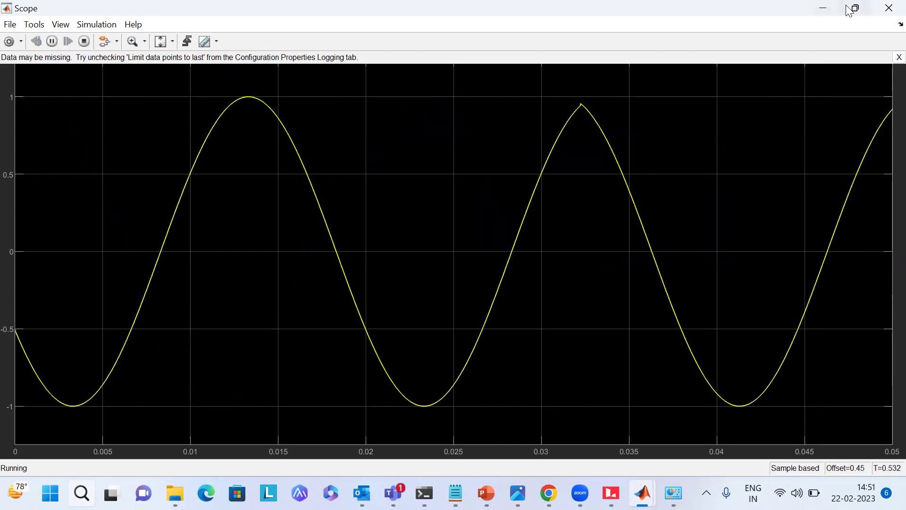
Minimize the scope and set the value of the Constant block feeding Out1 to 3.
{"action": "left_click", "coordinate": [823, 10]}
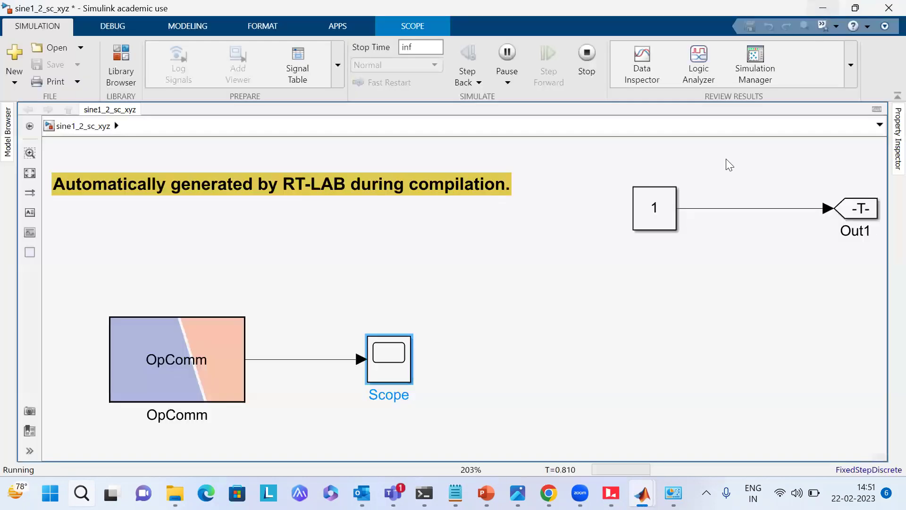
{"action": "double_click", "coordinate": [658, 206]}
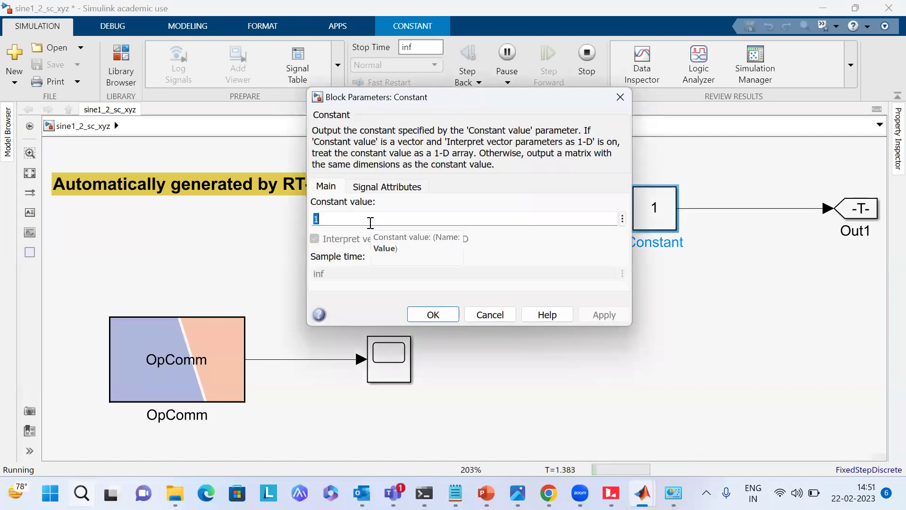
{"action": "type", "text": "3"}
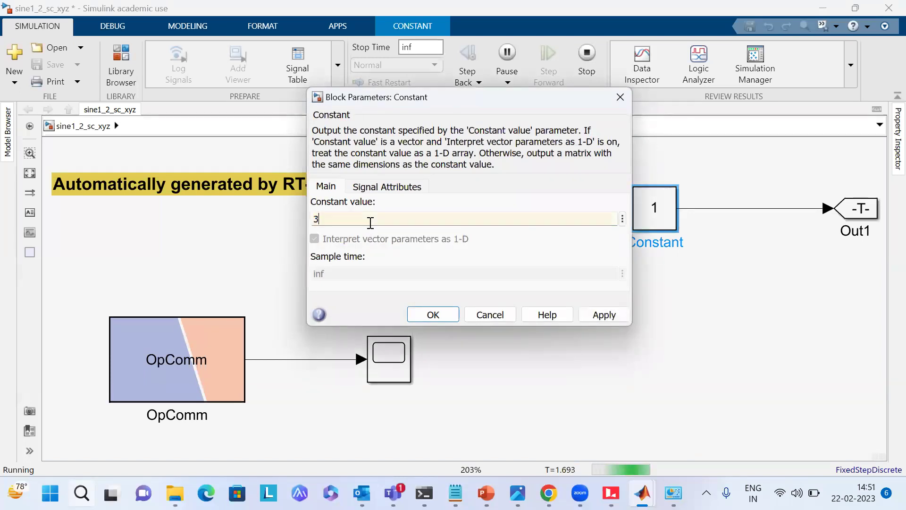
{"action": "left_click", "coordinate": [620, 313]}
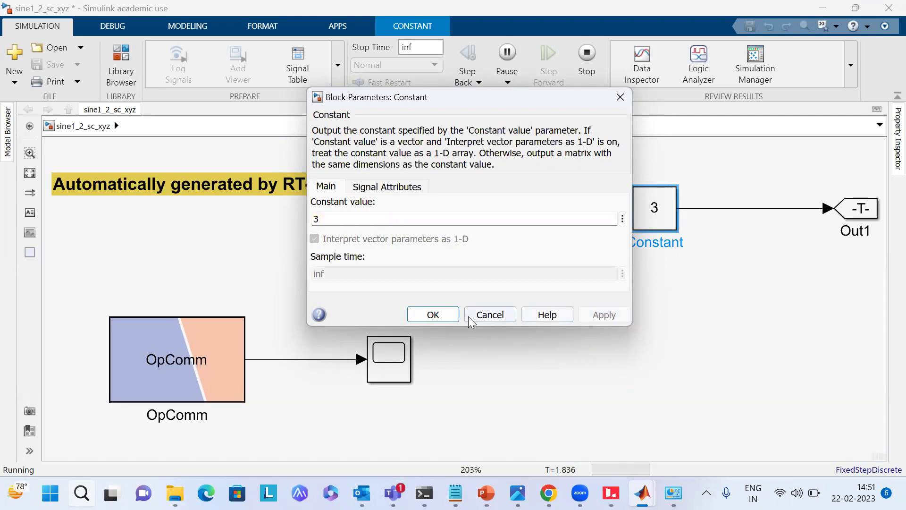
{"action": "left_click", "coordinate": [432, 316]}
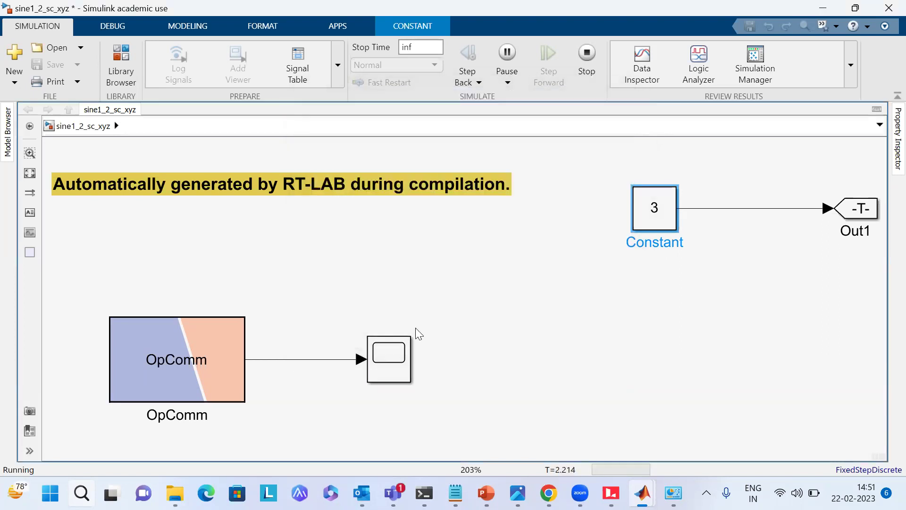
Open the Scope connected to OpComm, examine the amplitude of the running sine waveform, and minimize the scope window.
{"action": "left_click", "coordinate": [395, 345]}
{"action": "double_click", "coordinate": [394, 344]}
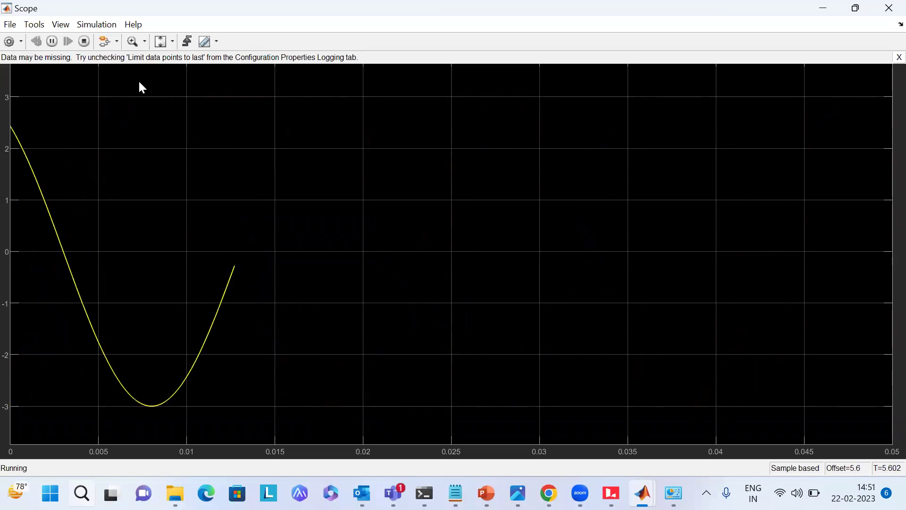
{"action": "left_click", "coordinate": [855, 7]}
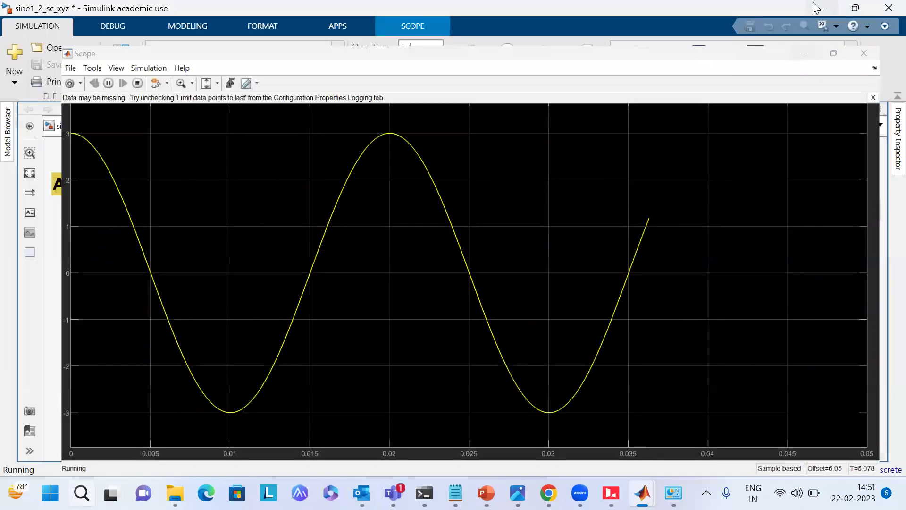
{"action": "left_click", "coordinate": [815, 8]}
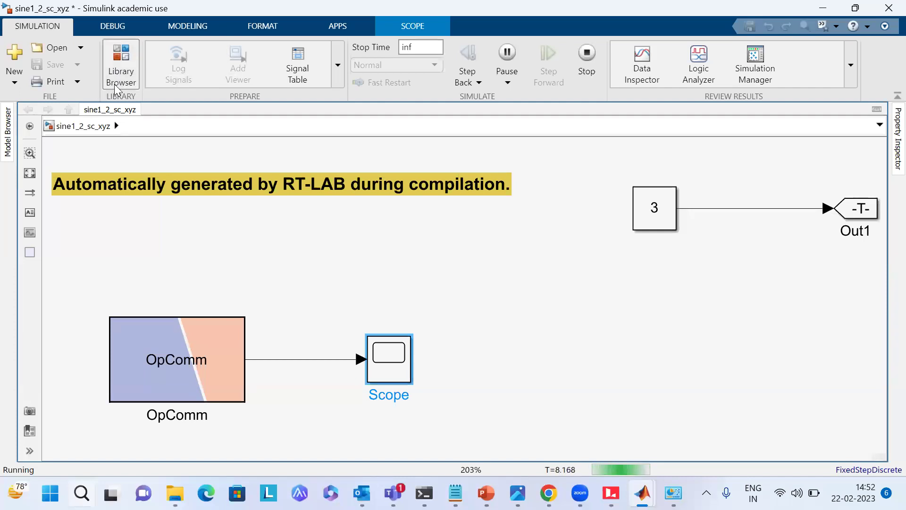
Switch to RT-LAB and reset the Sine1 model, letting the reset run in the background.
{"action": "mouse_move", "coordinate": [610, 490]}
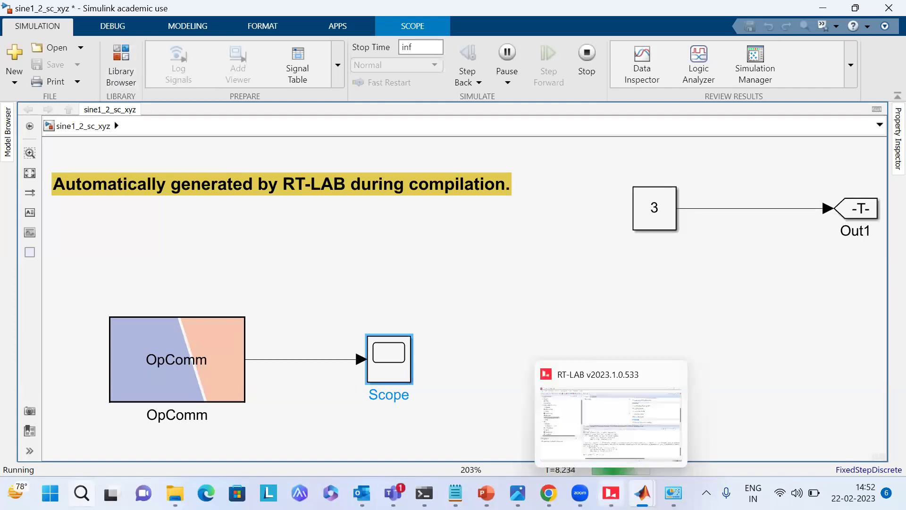
{"action": "left_click", "coordinate": [626, 446]}
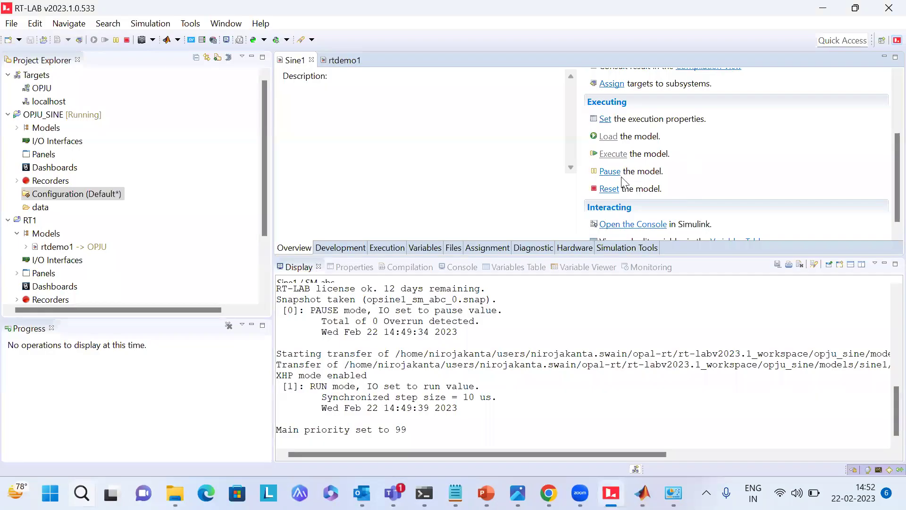
{"action": "left_click", "coordinate": [609, 189]}
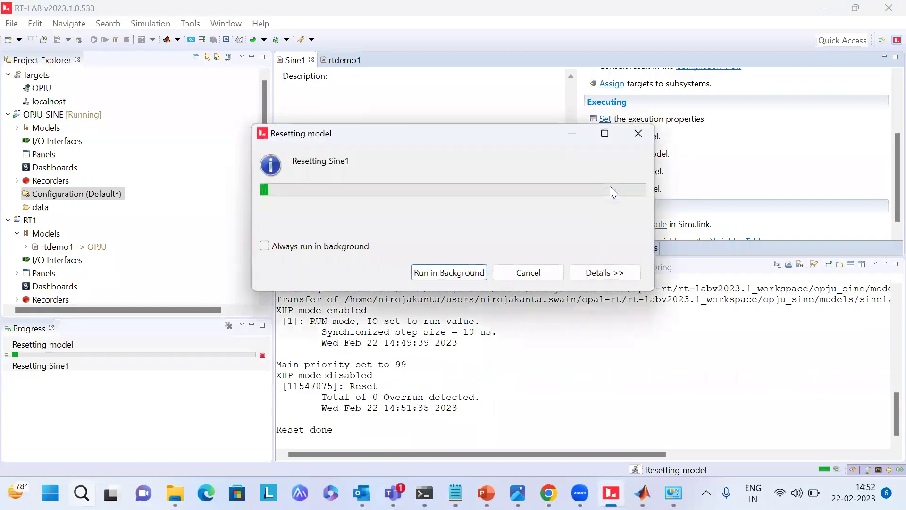
{"action": "left_click", "coordinate": [447, 272]}
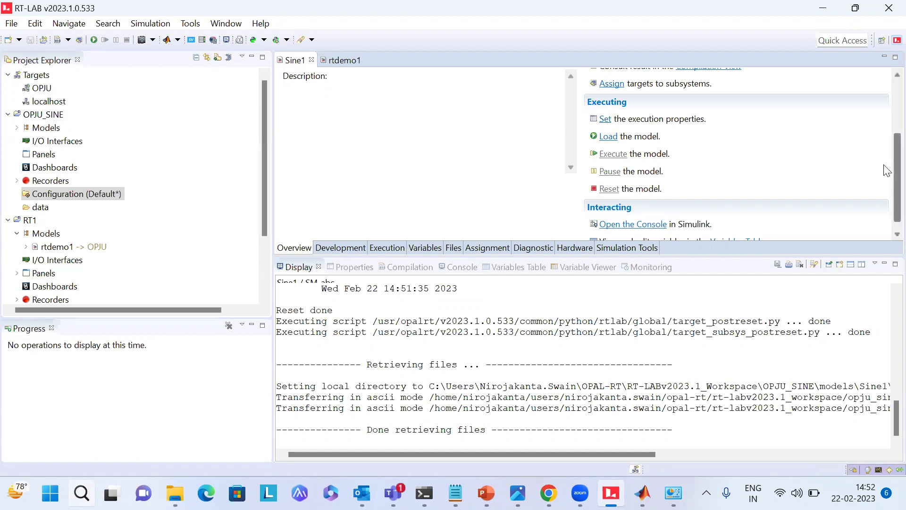
{"action": "scroll", "coordinate": [885, 118], "scroll_direction": "up", "scroll_amount": 3}
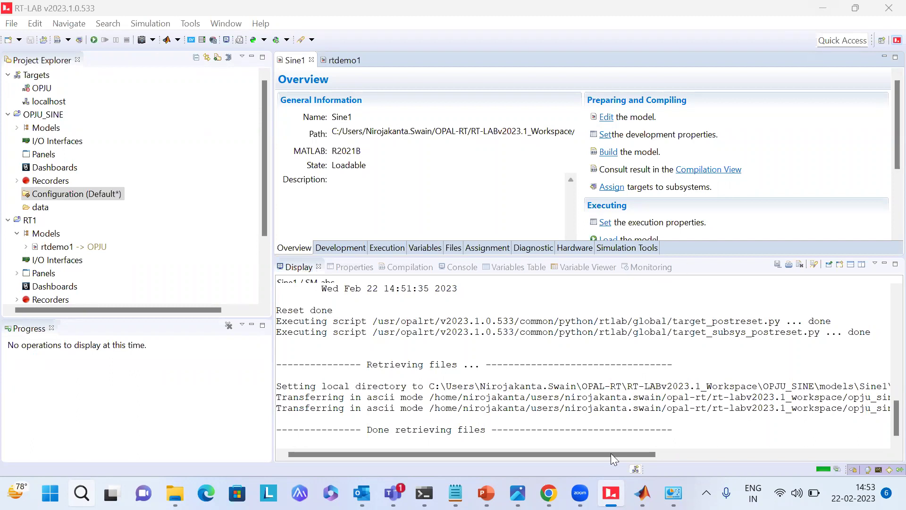
{"action": "scroll", "coordinate": [621, 221], "scroll_direction": "down", "scroll_amount": 3}
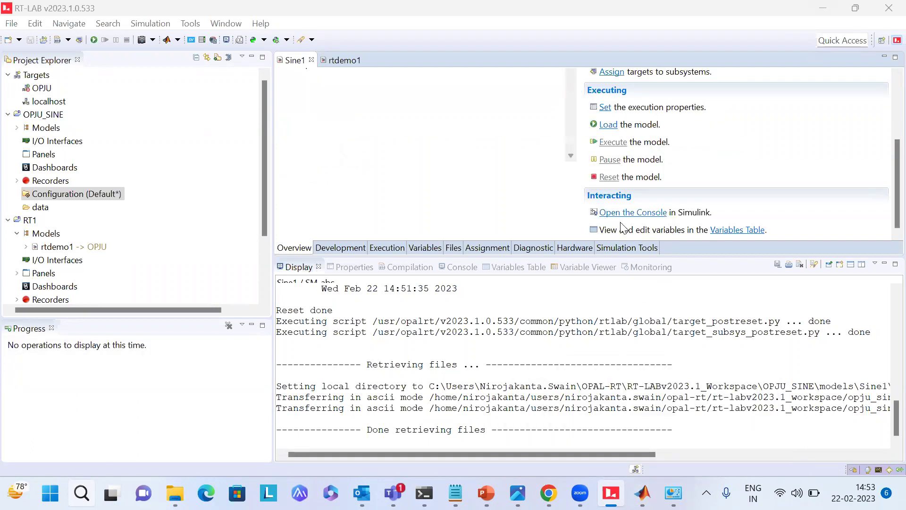
{"action": "scroll", "coordinate": [621, 222], "scroll_direction": "up", "scroll_amount": 3}
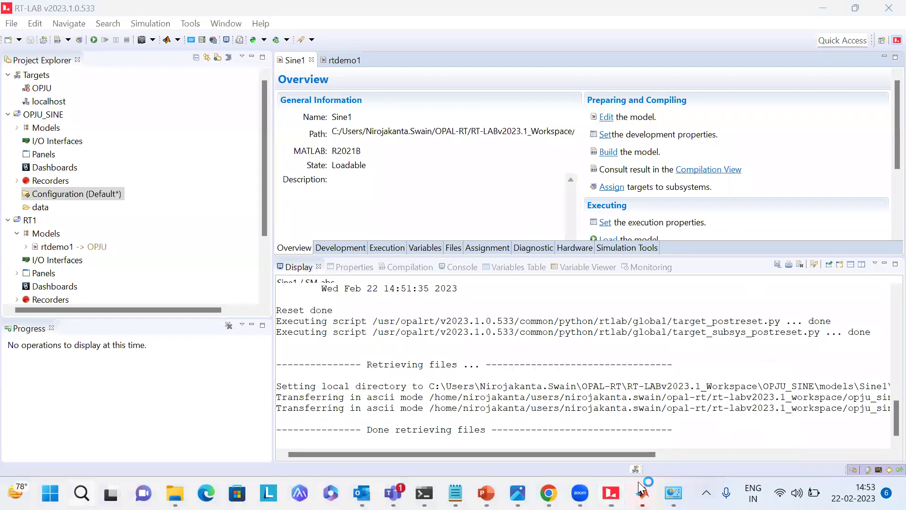
Switch to the Sine1 model in Simulink, maximize its window, and open the SM_abc subsystem.
{"action": "mouse_move", "coordinate": [643, 491]}
{"action": "left_click", "coordinate": [718, 412]}
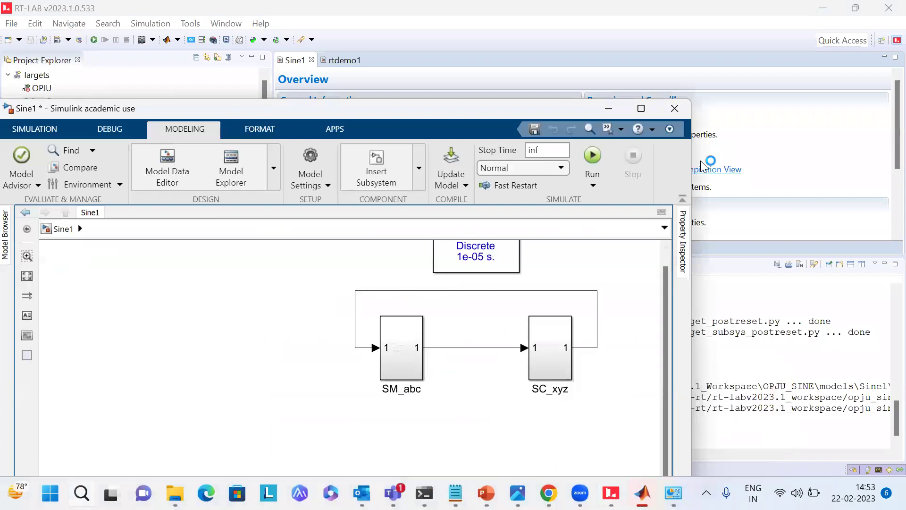
{"action": "key", "text": "super+Up"}
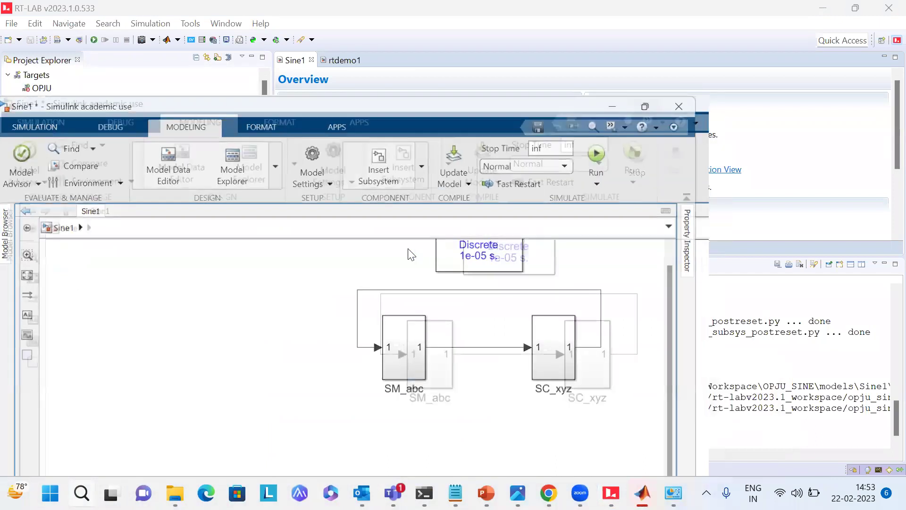
{"action": "left_click", "coordinate": [408, 250]}
{"action": "double_click", "coordinate": [408, 248]}
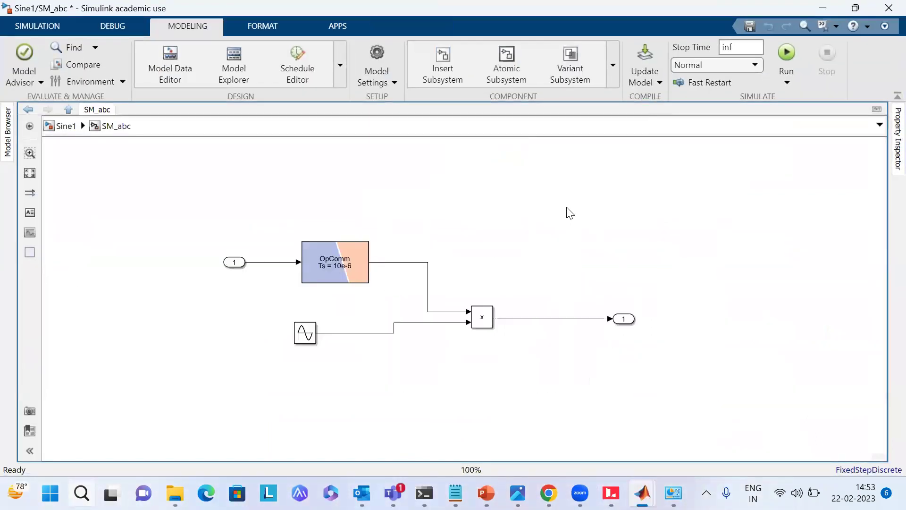
{"action": "double_click", "coordinate": [566, 210]}
{"action": "left_click", "coordinate": [523, 207]}
Open the Simulink Library Browser and go to the RT-LAB I/O/Opal-RT/Common library.
{"action": "left_click", "coordinate": [41, 26]}
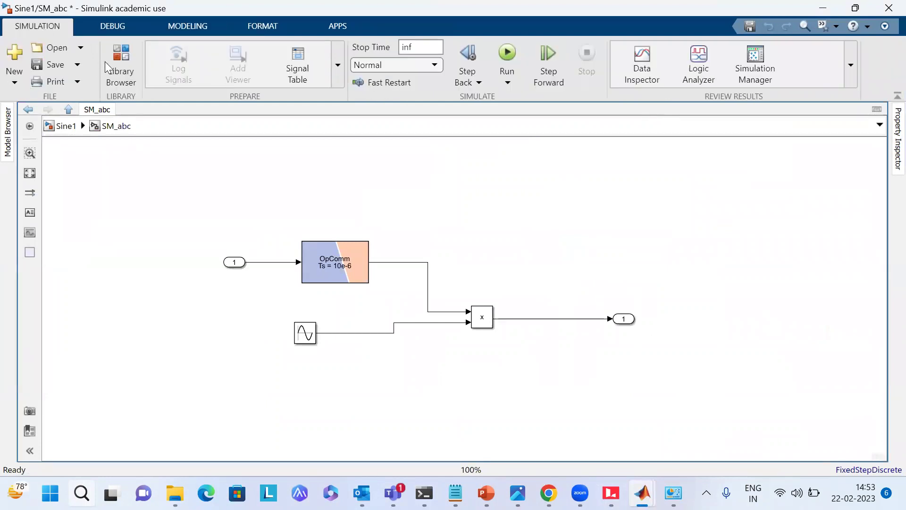
{"action": "left_click", "coordinate": [125, 52]}
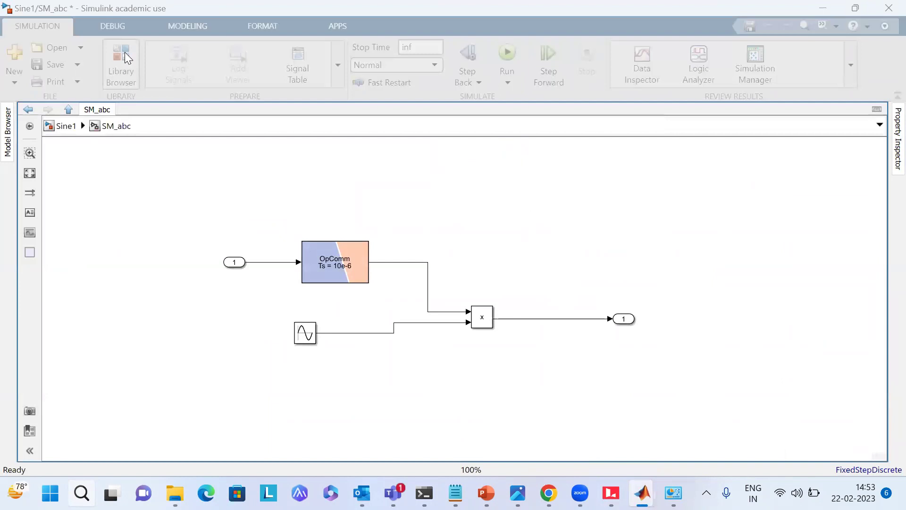
{"action": "scroll", "coordinate": [50, 331], "scroll_direction": "down", "scroll_amount": 5}
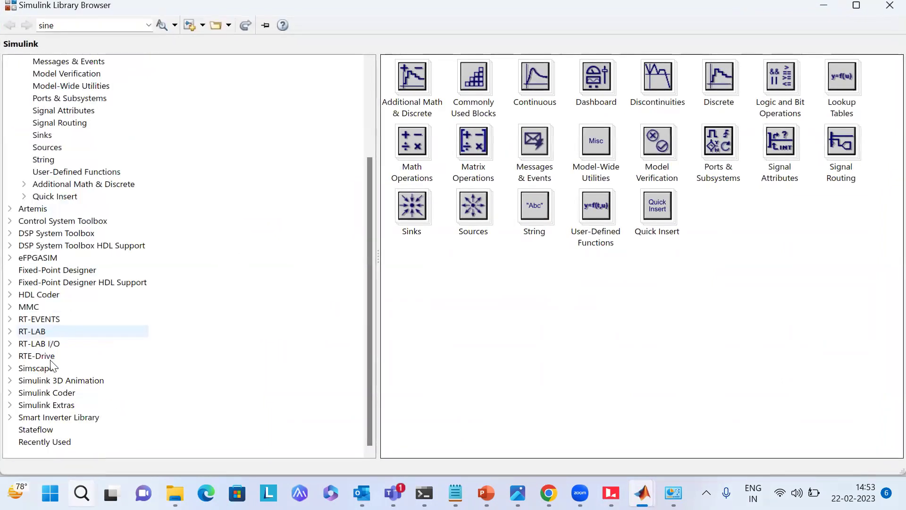
{"action": "left_click", "coordinate": [20, 344]}
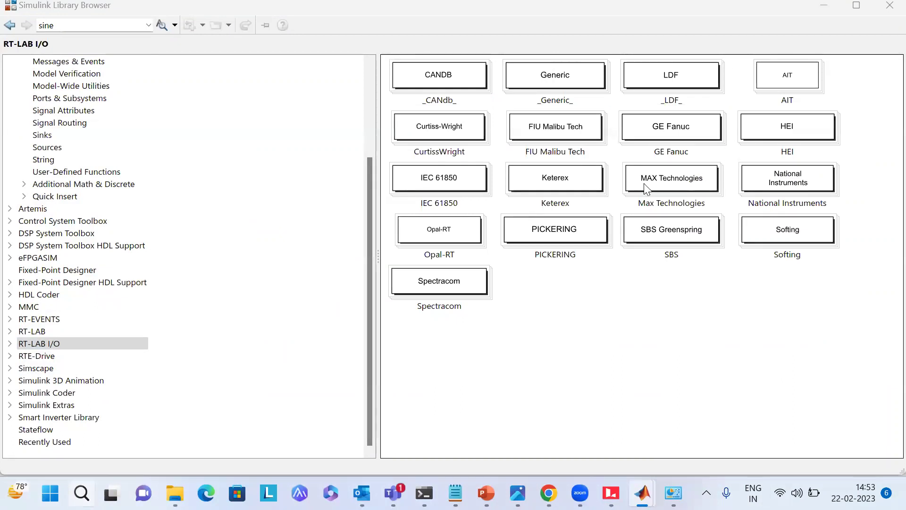
{"action": "double_click", "coordinate": [453, 240]}
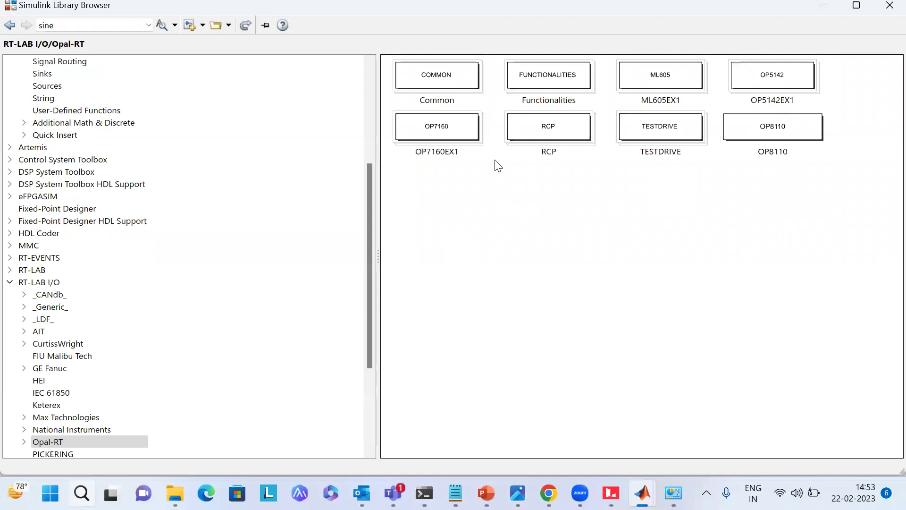
{"action": "key", "text": "Right"}
{"action": "key", "text": "Right"}
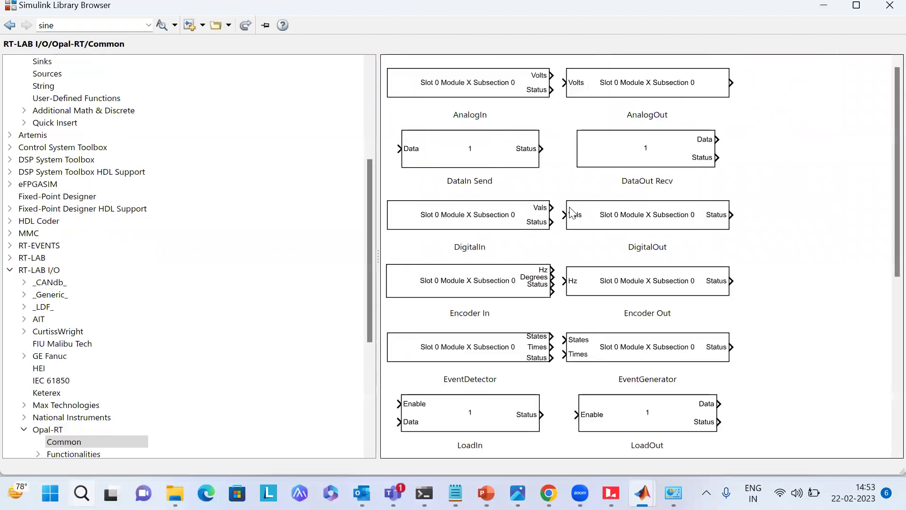
Add the OpCtrl block from the Common library to the Sine1/SM_abc subsystem.
{"action": "scroll", "coordinate": [486, 354], "scroll_direction": "down", "scroll_amount": 3}
{"action": "scroll", "coordinate": [488, 353], "scroll_direction": "down", "scroll_amount": 4}
{"action": "right_click", "coordinate": [487, 353]}
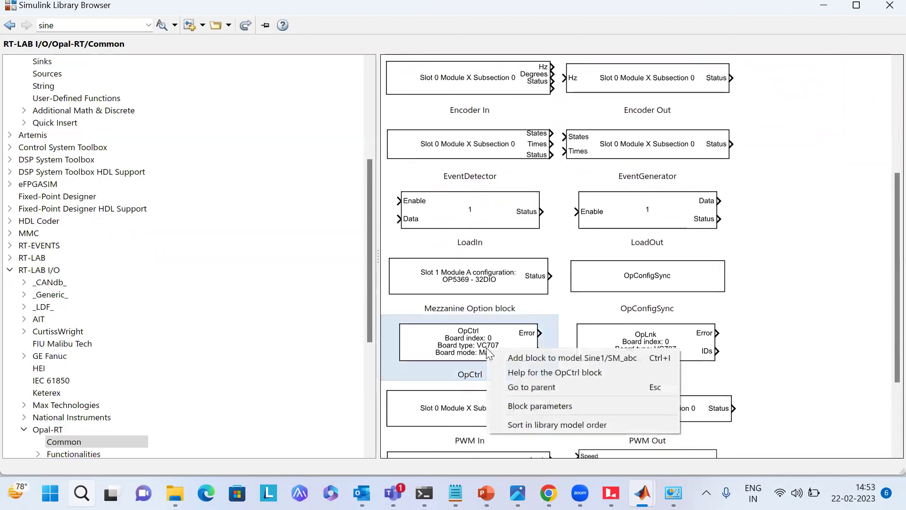
{"action": "left_click", "coordinate": [546, 359]}
Add the AnalogOut block from the Common library to the Sine1/SM_abc subsystem.
{"action": "scroll", "coordinate": [573, 198], "scroll_direction": "up", "scroll_amount": 3}
{"action": "scroll", "coordinate": [572, 198], "scroll_direction": "up", "scroll_amount": 5}
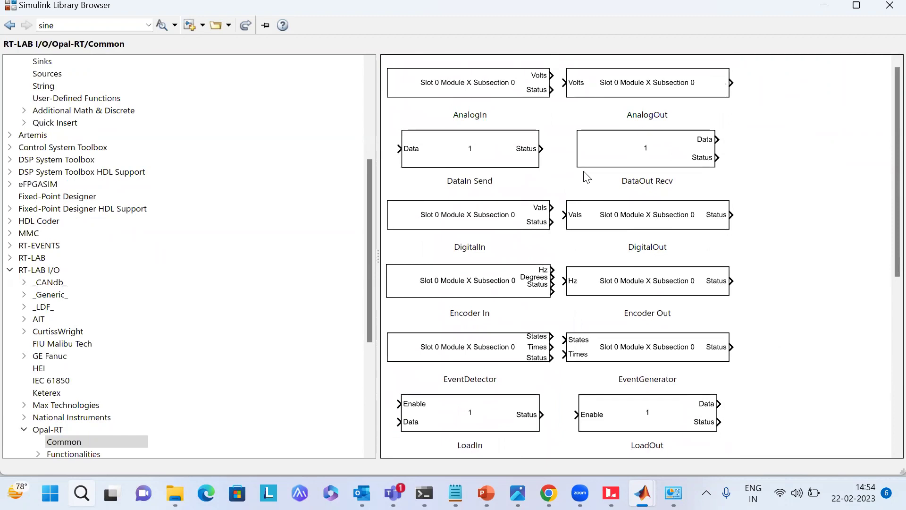
{"action": "right_click", "coordinate": [671, 99]}
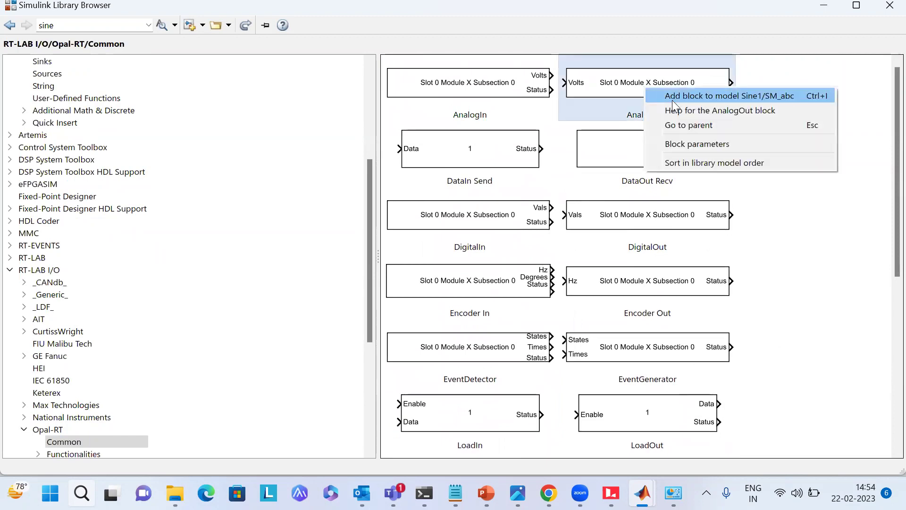
{"action": "left_click", "coordinate": [672, 100]}
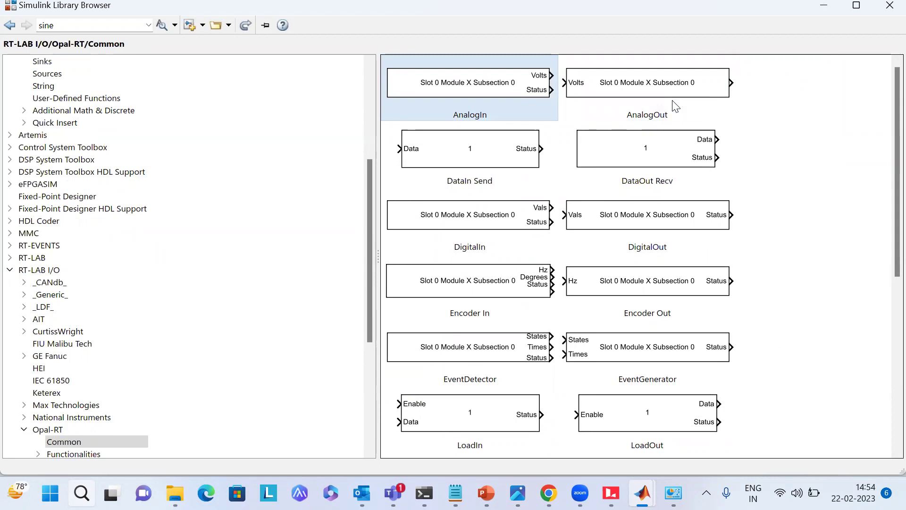
Add the AnalogIn block from the Common library to the Sine1/SM_abc subsystem and return to the model.
{"action": "right_click", "coordinate": [505, 80]}
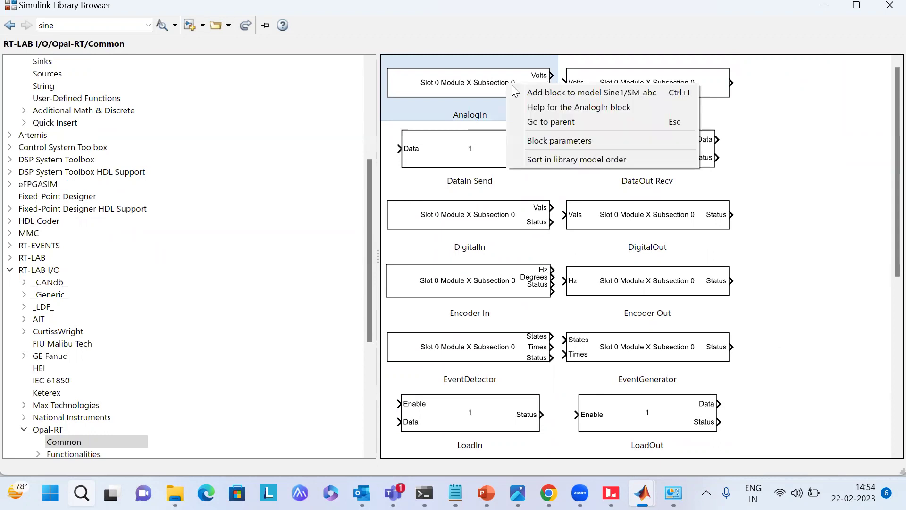
{"action": "left_click", "coordinate": [522, 88]}
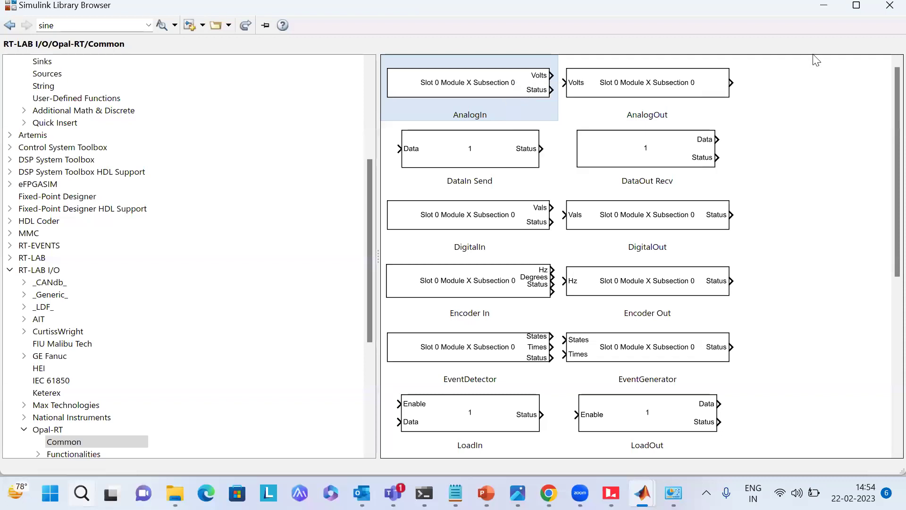
{"action": "left_click", "coordinate": [829, 8]}
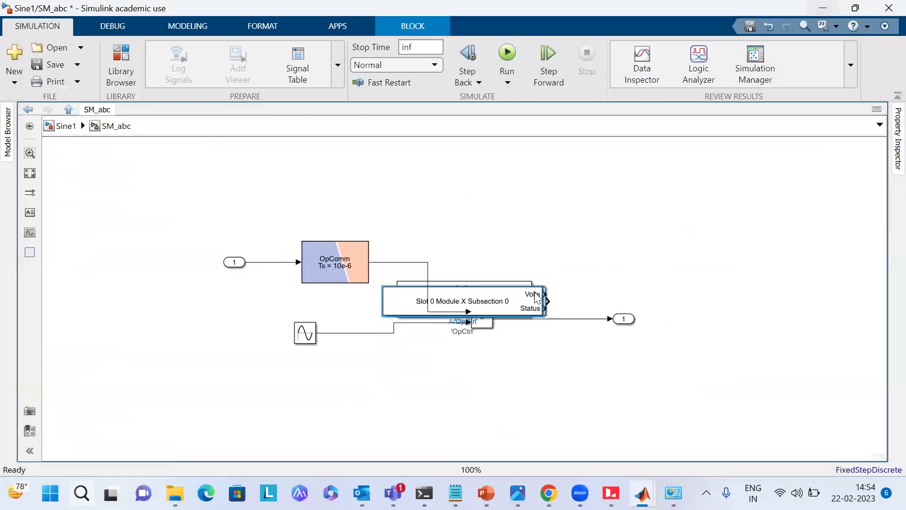
Separate the overlapping blocks in SM_abc: AnalogIn at the upper right, AnalogOut at the lower right and OpCtrl above OpComm.
{"action": "left_click_drag", "start_coordinate": [537, 300], "coordinate": [679, 199]}
{"action": "left_click_drag", "start_coordinate": [528, 305], "coordinate": [737, 361]}
{"action": "left_click_drag", "start_coordinate": [489, 295], "coordinate": [450, 212]}
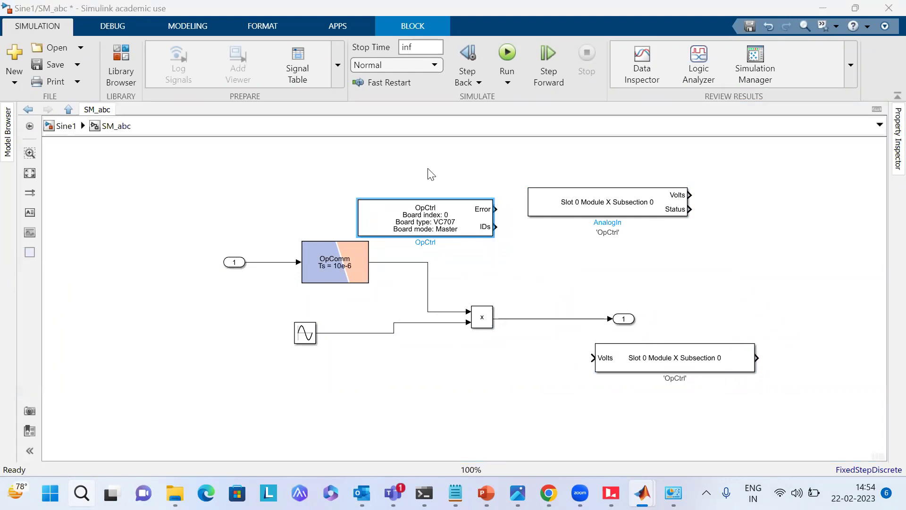
{"action": "left_click_drag", "start_coordinate": [442, 226], "coordinate": [442, 180]}
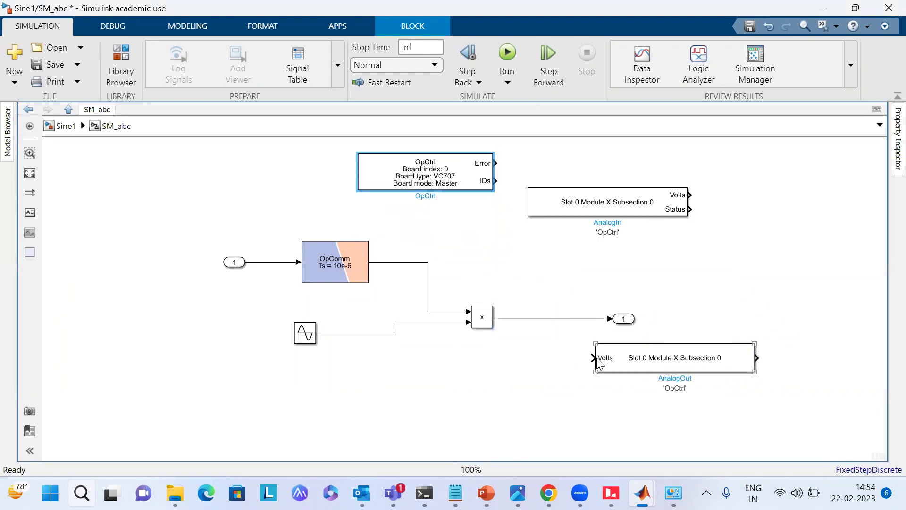
Connect AnalogOut's Volts input to the product block's output line and shift the AnalogIn block closer to OpCtrl.
{"action": "left_click_drag", "start_coordinate": [593, 357], "coordinate": [566, 318]}
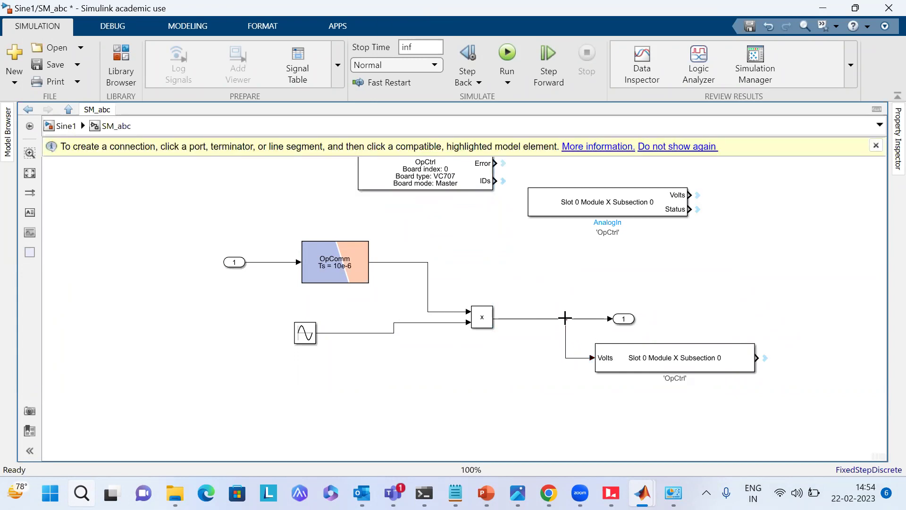
{"action": "left_click", "coordinate": [876, 145]}
{"action": "left_click_drag", "start_coordinate": [591, 224], "coordinate": [523, 245]}
{"action": "double_click", "coordinate": [714, 200]}
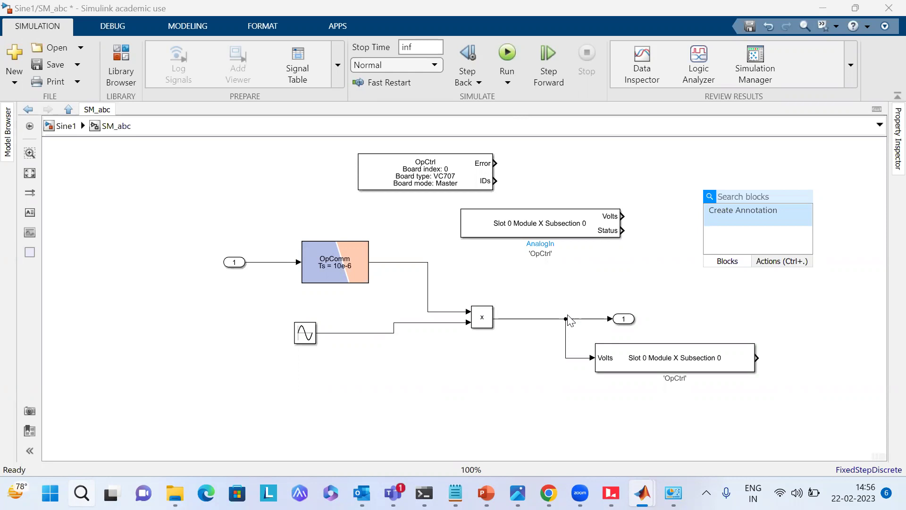
{"action": "left_click", "coordinate": [615, 178]}
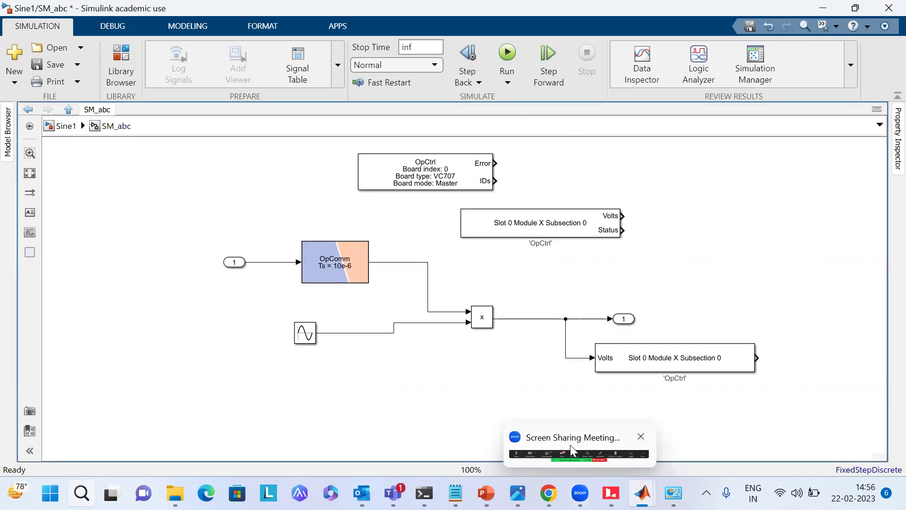
{"action": "left_click", "coordinate": [570, 444]}
{"action": "left_click", "coordinate": [490, 185]}
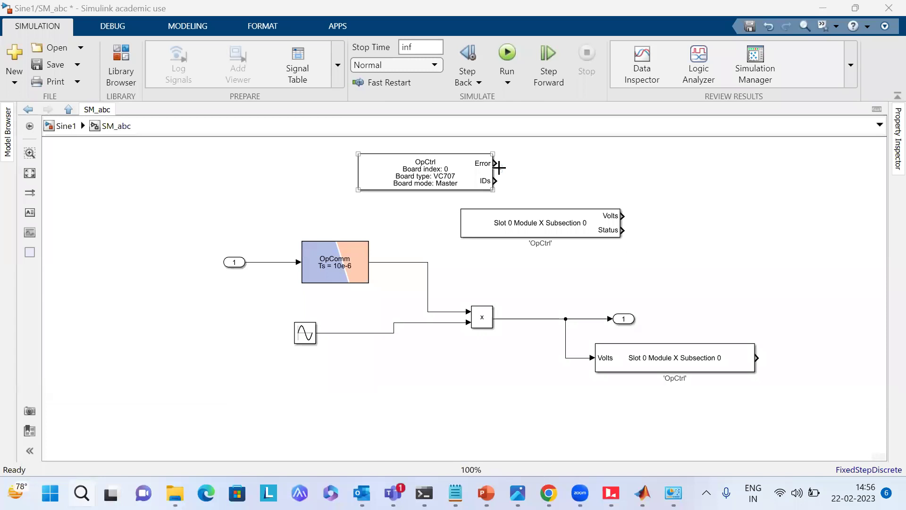
{"action": "left_click", "coordinate": [495, 144]}
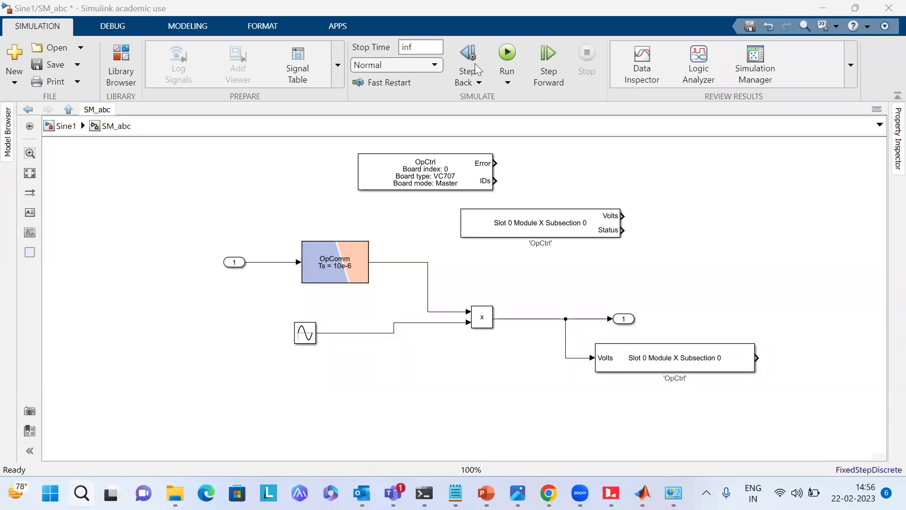
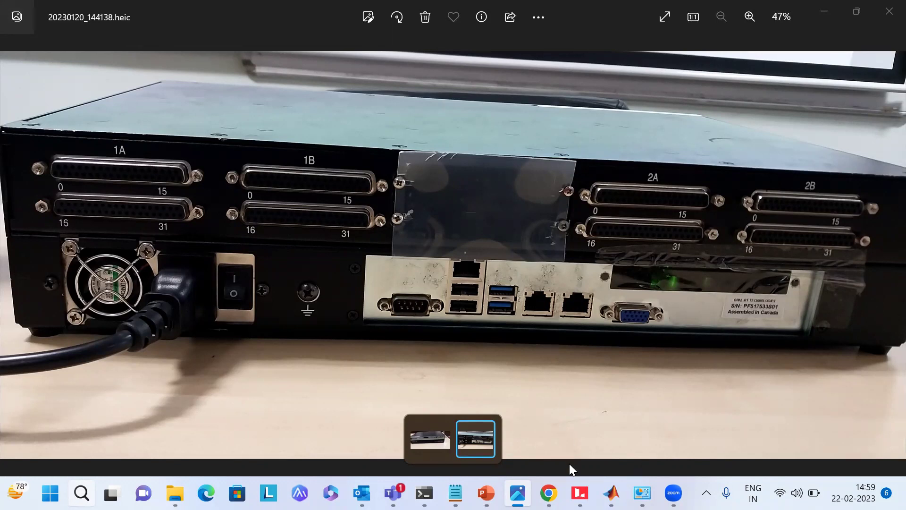
Switch back to the Sine1/SM_abc model in Simulink and view the OpCtrl block's parameters.
{"action": "mouse_move", "coordinate": [548, 493]}
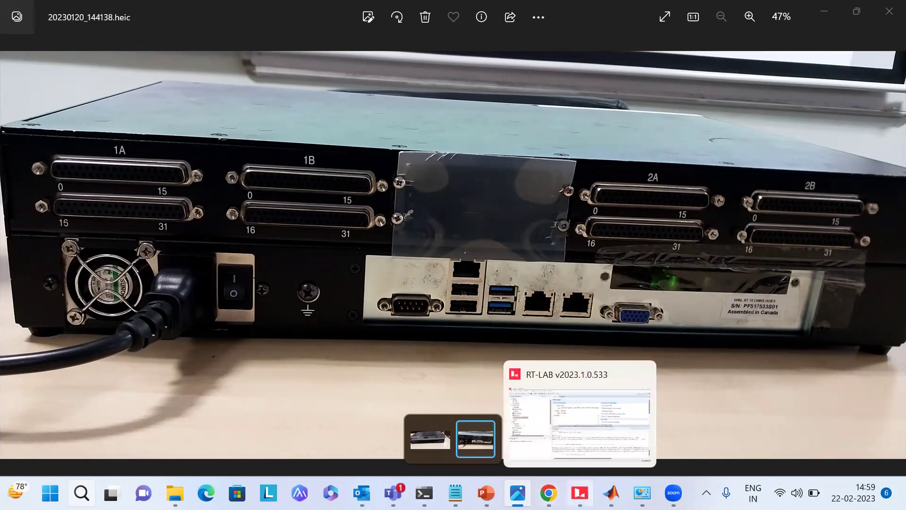
{"action": "mouse_move", "coordinate": [611, 493]}
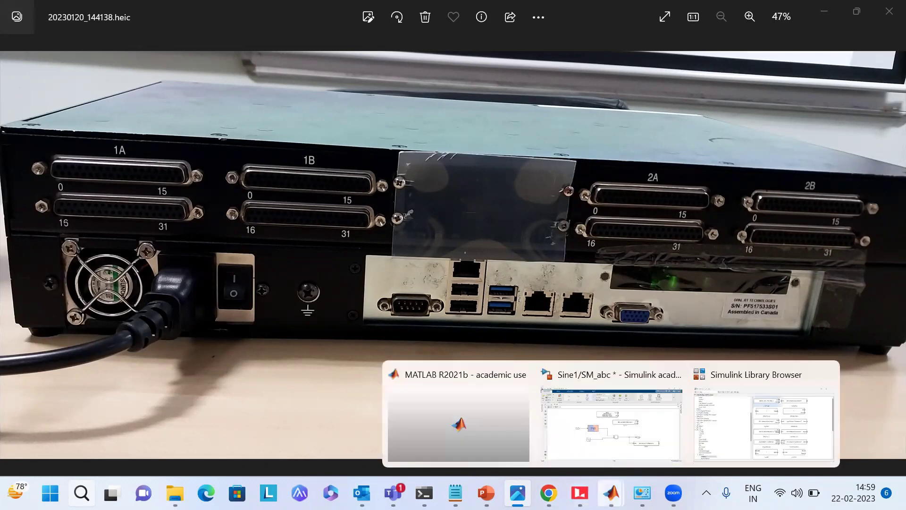
{"action": "left_click", "coordinate": [630, 433]}
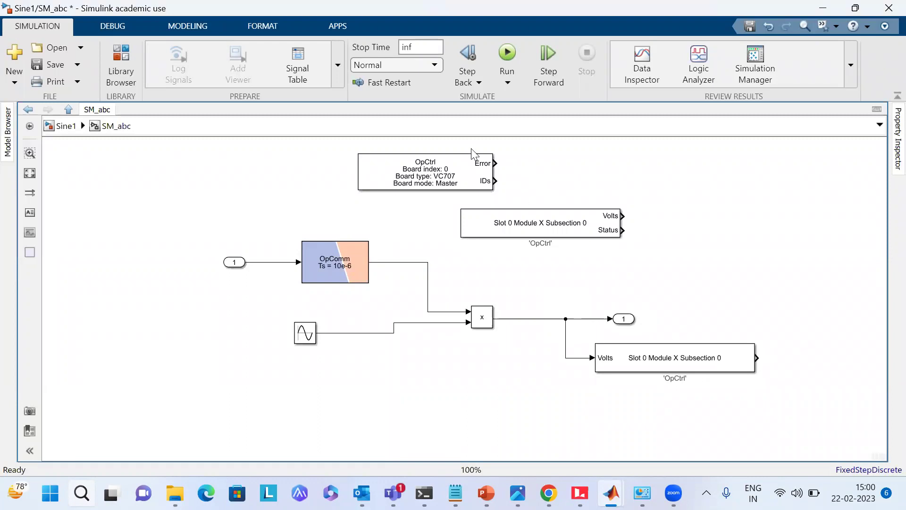
{"action": "left_click", "coordinate": [443, 166]}
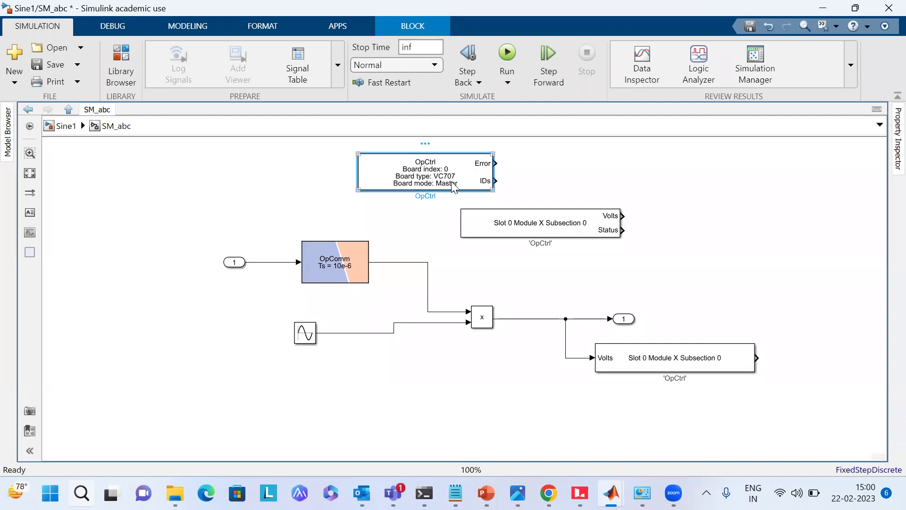
{"action": "double_click", "coordinate": [453, 186]}
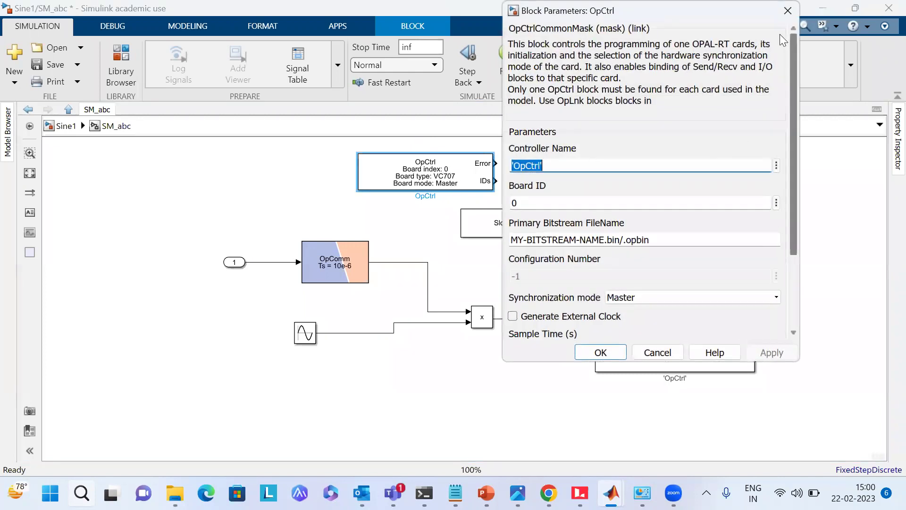
{"action": "left_click", "coordinate": [786, 10]}
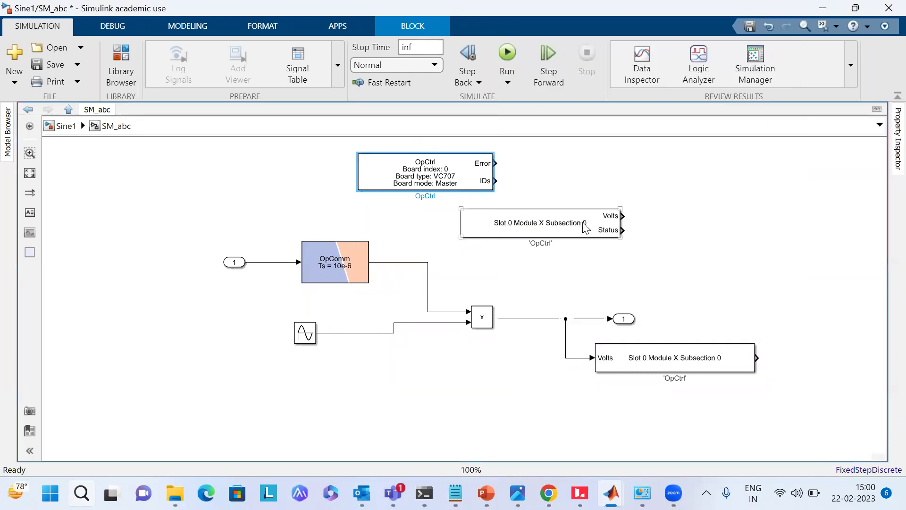
Move the AnalogOut block further right and the AnalogIn block further left to make room for connections.
{"action": "left_click_drag", "start_coordinate": [629, 355], "coordinate": [689, 359]}
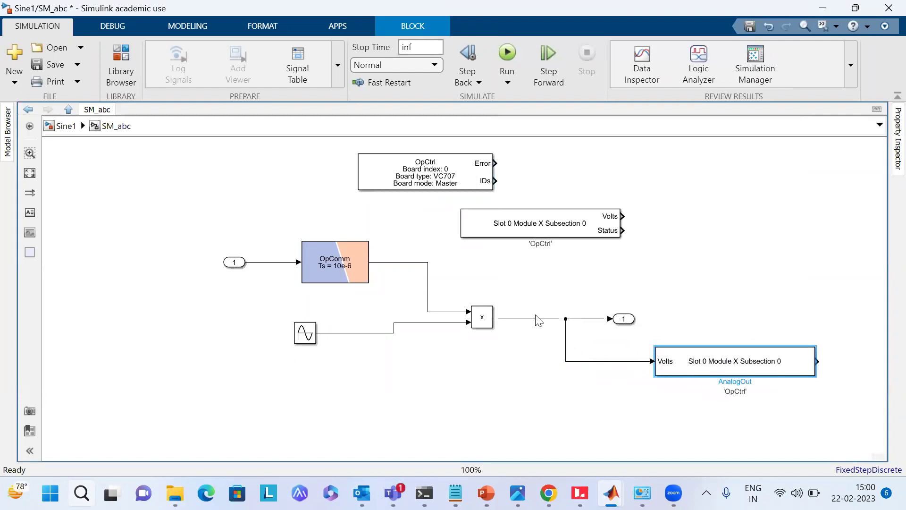
{"action": "left_click", "coordinate": [563, 236]}
{"action": "left_click_drag", "start_coordinate": [562, 237], "coordinate": [506, 237]}
{"action": "double_click", "coordinate": [694, 221]}
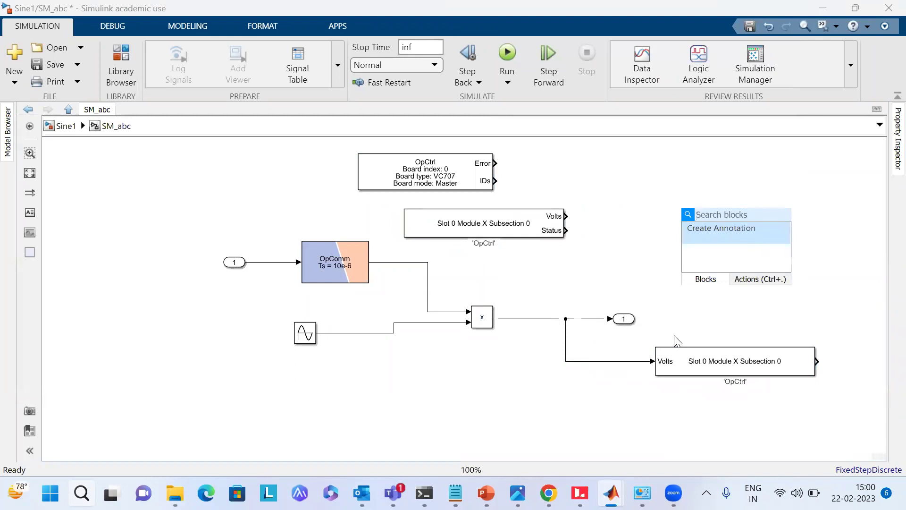
{"action": "left_click", "coordinate": [646, 298]}
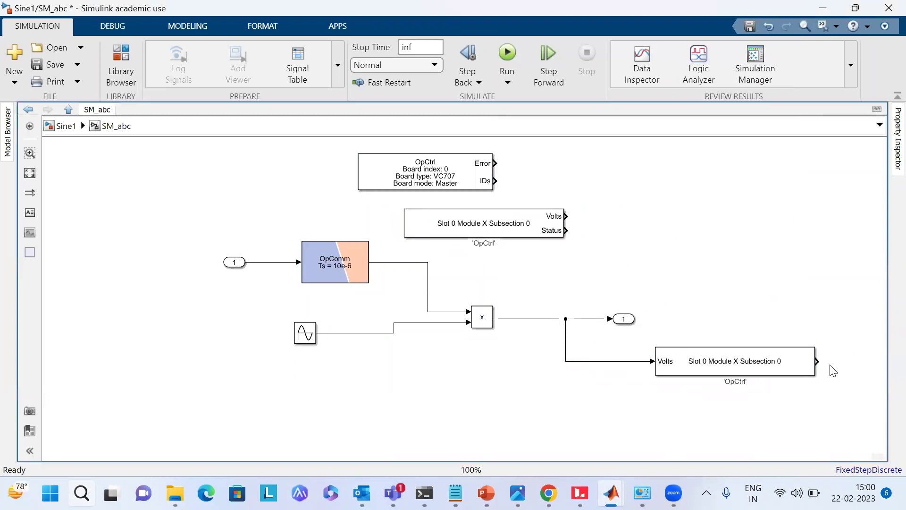
Add an Out1 block to the right of AnalogIn and connect it to AnalogIn's Volts output.
{"action": "double_click", "coordinate": [620, 213]}
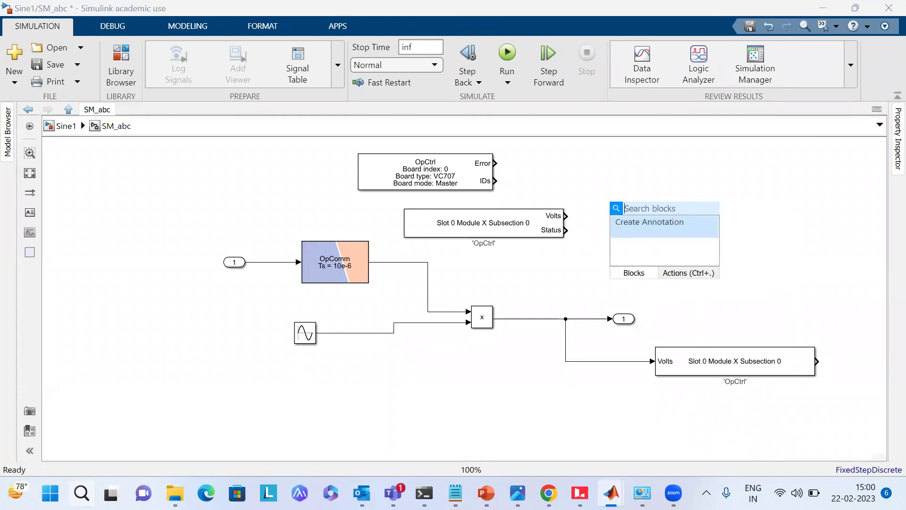
{"action": "type", "text": "out"}
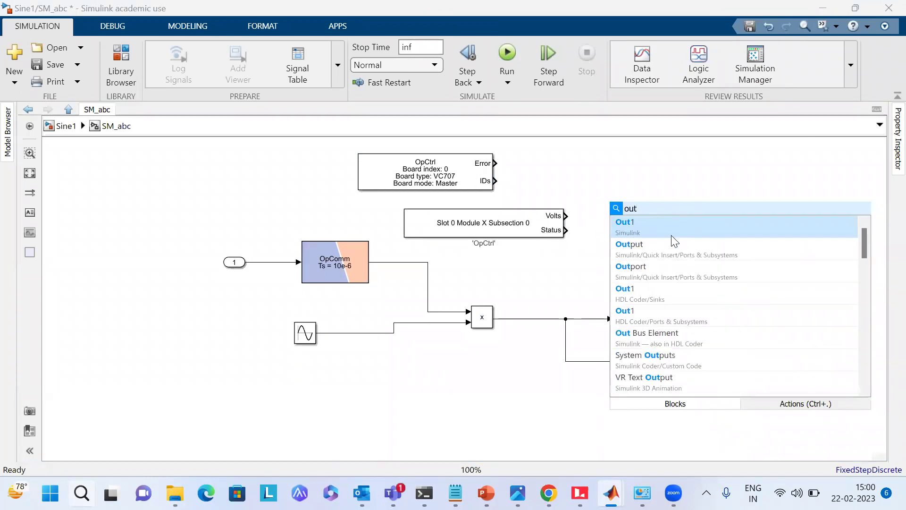
{"action": "left_click", "coordinate": [672, 236]}
{"action": "left_click_drag", "start_coordinate": [609, 213], "coordinate": [571, 214]}
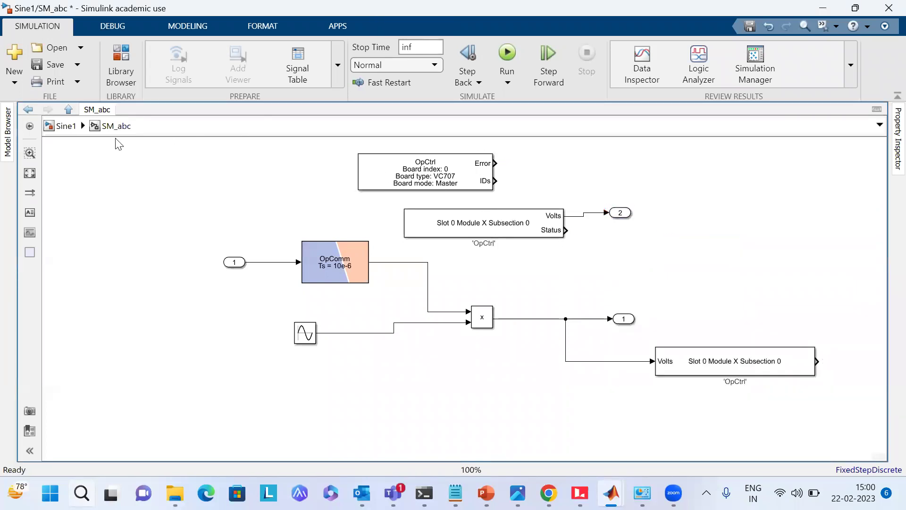
Open the SC_xyz subsystem and set its OpComm block's number of inports to 2.
{"action": "left_click", "coordinate": [66, 126]}
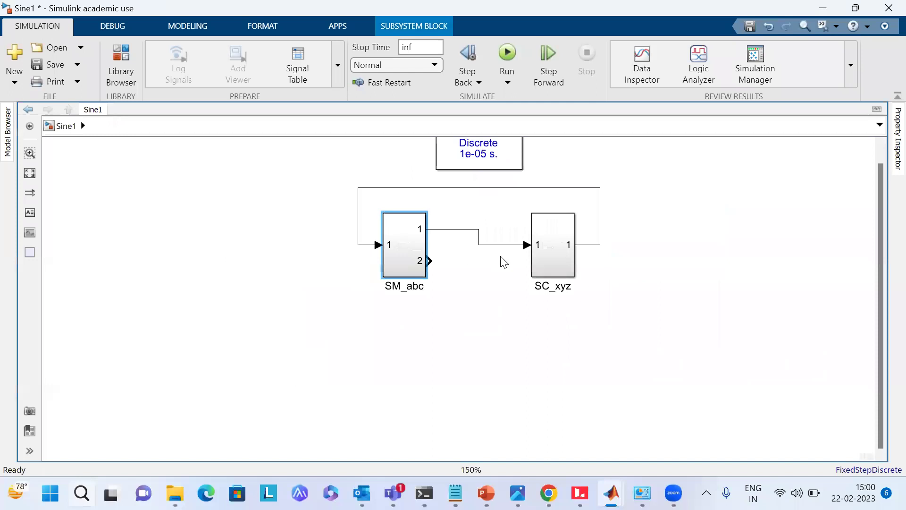
{"action": "left_click", "coordinate": [553, 255]}
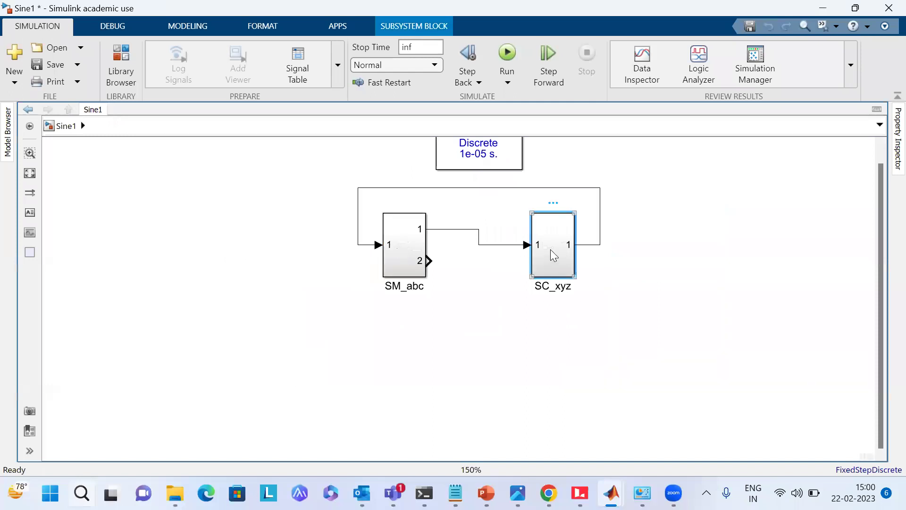
{"action": "double_click", "coordinate": [550, 249]}
{"action": "left_click", "coordinate": [284, 293]}
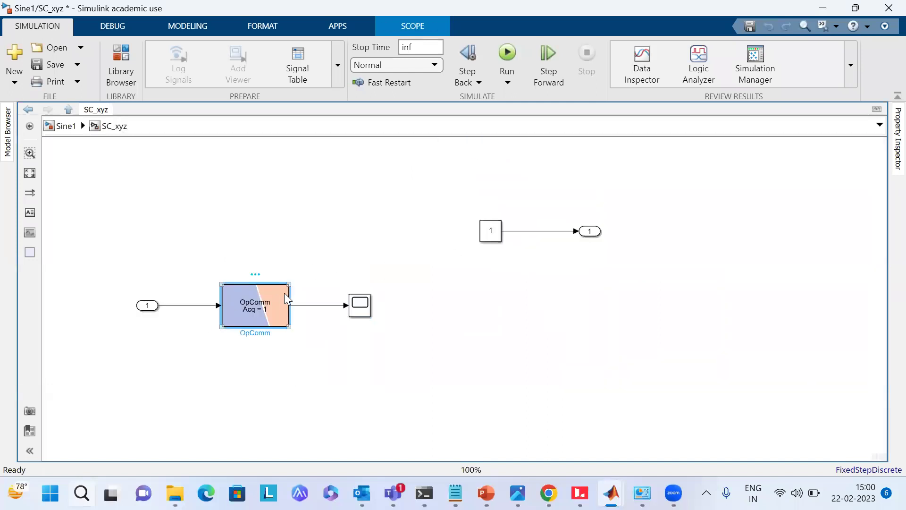
{"action": "double_click", "coordinate": [284, 293]}
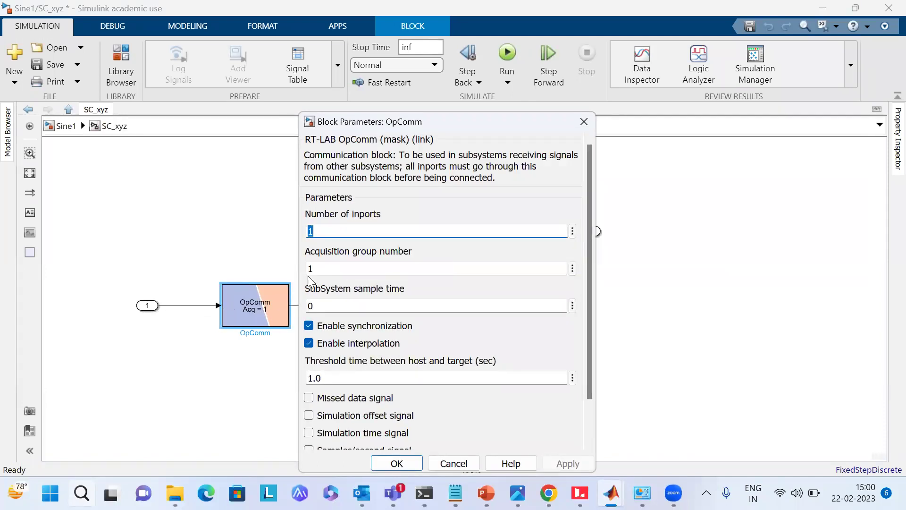
{"action": "type", "text": "2"}
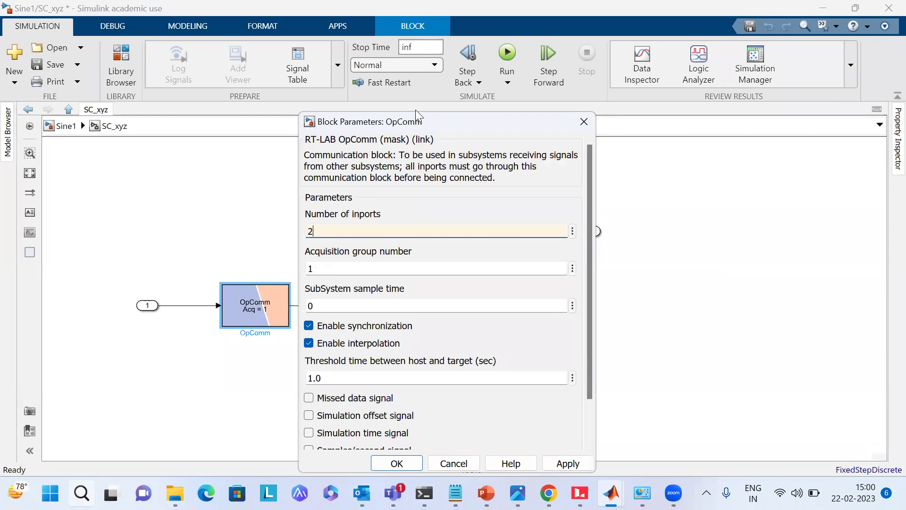
{"action": "left_click", "coordinate": [562, 392]}
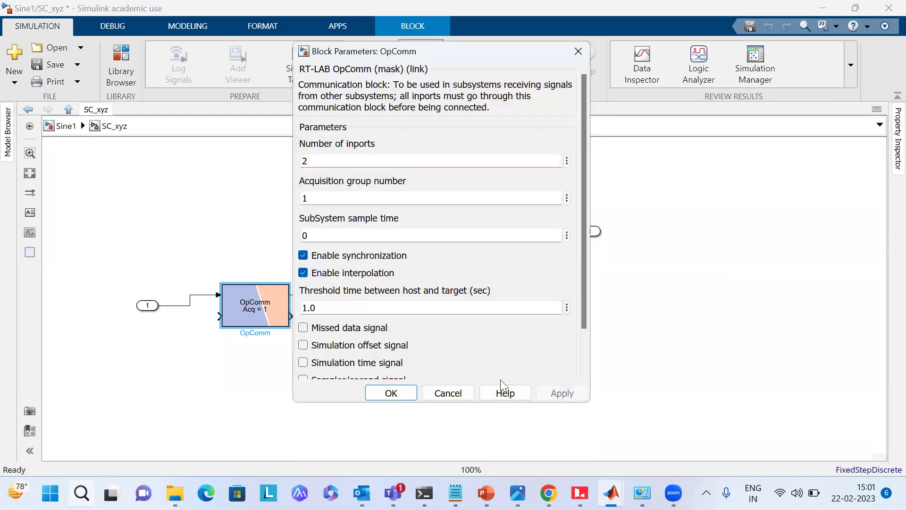
{"action": "left_click", "coordinate": [391, 393]}
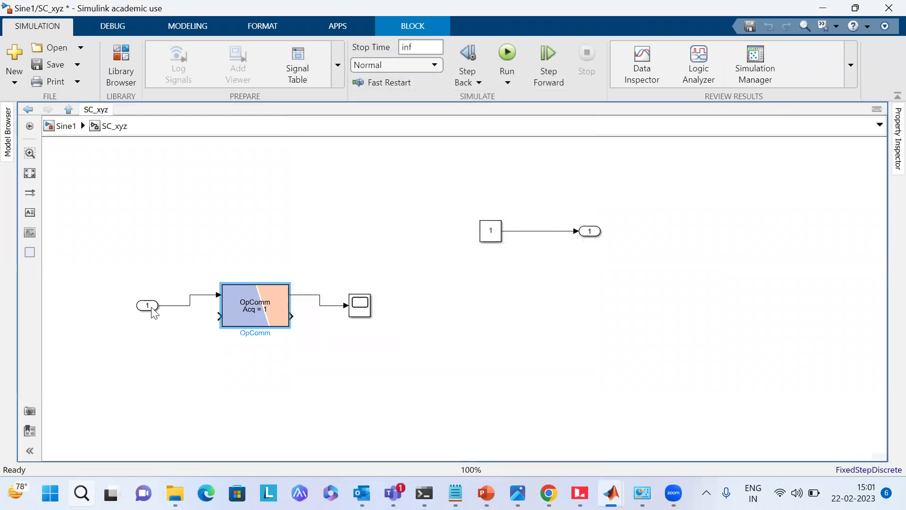
Add a second inport and a second scope in SC_xyz, wired to OpComm's second input and second output.
{"action": "left_click", "coordinate": [149, 305]}
{"action": "right_click", "coordinate": [163, 360]}
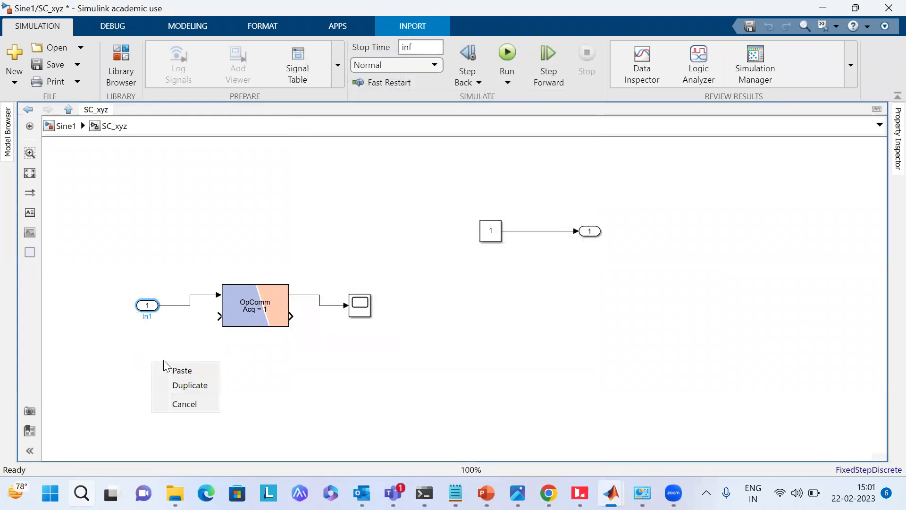
{"action": "left_click", "coordinate": [180, 371]}
{"action": "left_click_drag", "start_coordinate": [160, 358], "coordinate": [218, 316]}
{"action": "mouse_move", "coordinate": [362, 313]}
{"action": "left_mouse_down"}
{"action": "mouse_move", "coordinate": [366, 358]}
{"action": "mouse_move", "coordinate": [355, 380]}
{"action": "mouse_move", "coordinate": [290, 316]}
{"action": "left_mouse_up"}
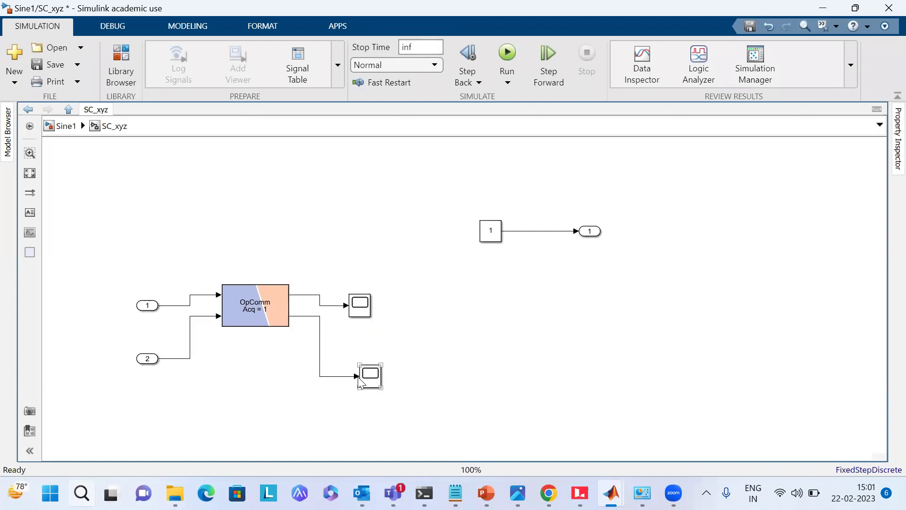
{"action": "left_click_drag", "start_coordinate": [341, 339], "coordinate": [401, 402]}
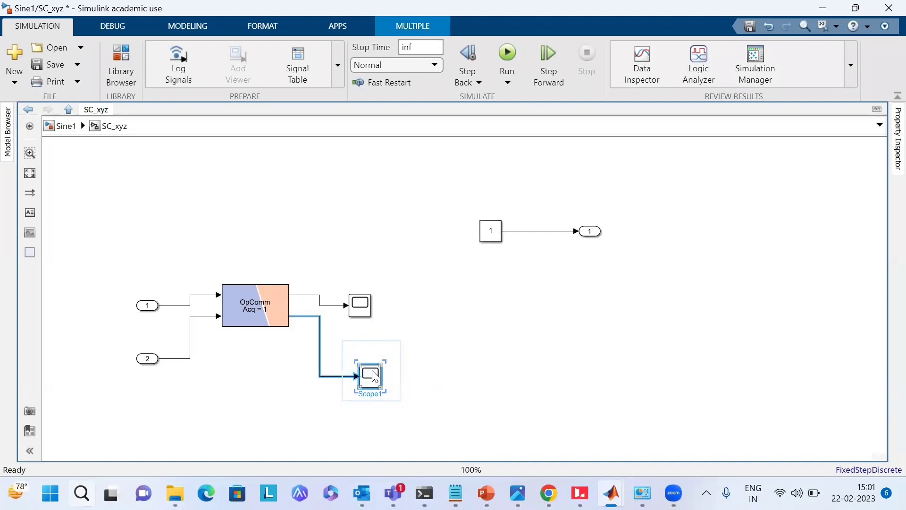
Return to the top level of Sine1 and connect SM_abc's output 2 to SC_xyz's input 2.
{"action": "left_click", "coordinate": [65, 126]}
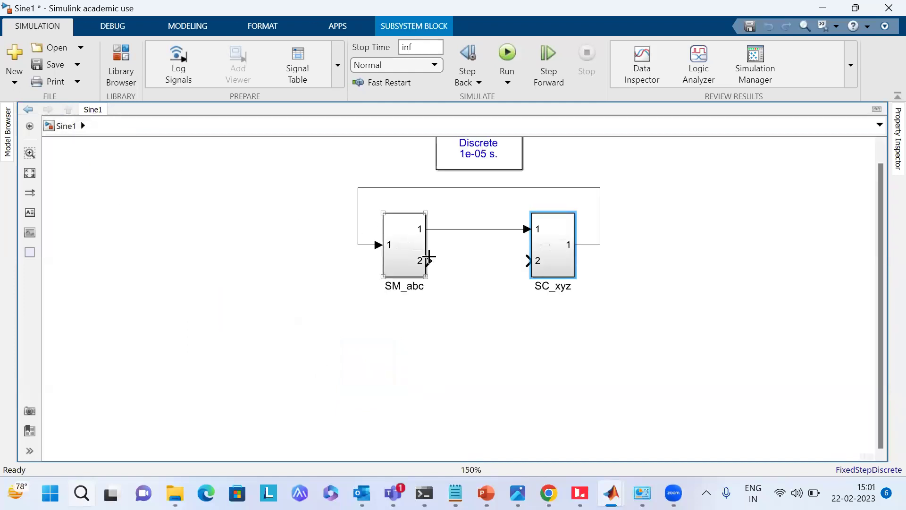
{"action": "left_click_drag", "start_coordinate": [427, 260], "coordinate": [542, 260]}
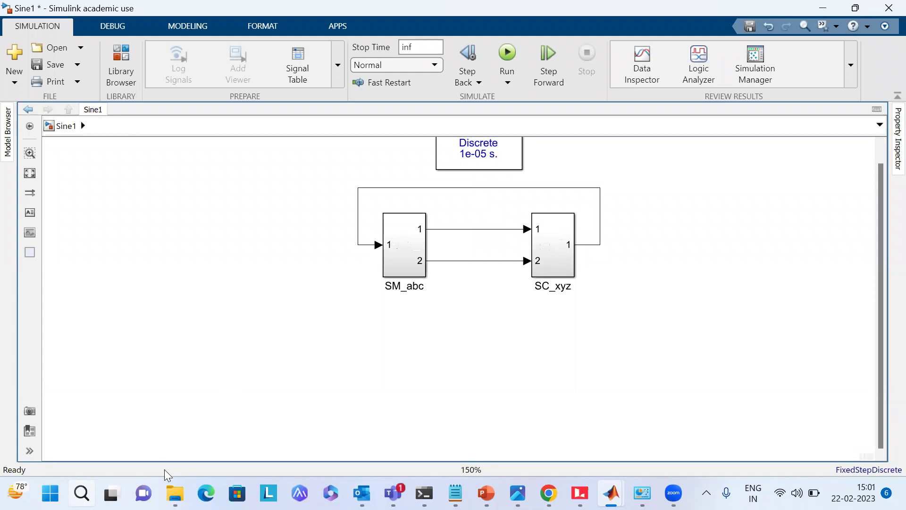
Open the SystemDescription PDF from the WORKSHOP_OPJU folder and find section 3, I/O Bitstream Name and Configuration, on page 12.
{"action": "mouse_move", "coordinate": [175, 493]}
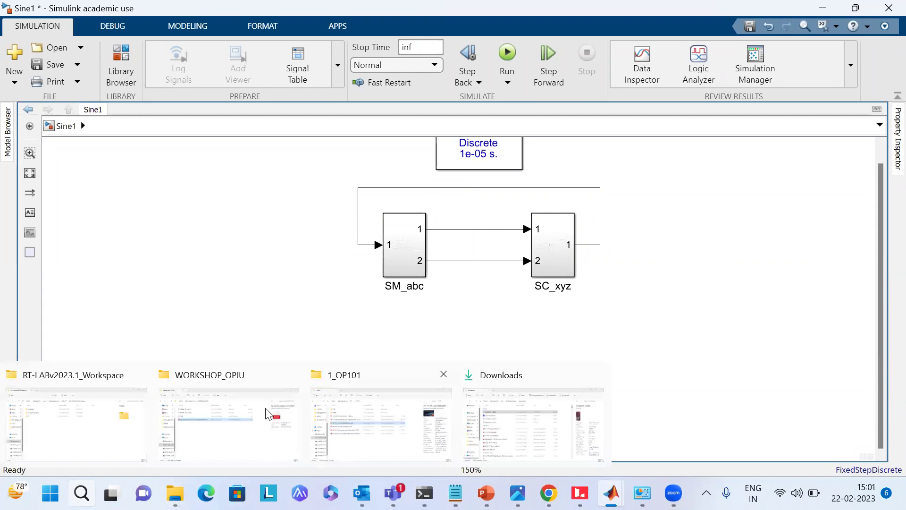
{"action": "left_click", "coordinate": [191, 426]}
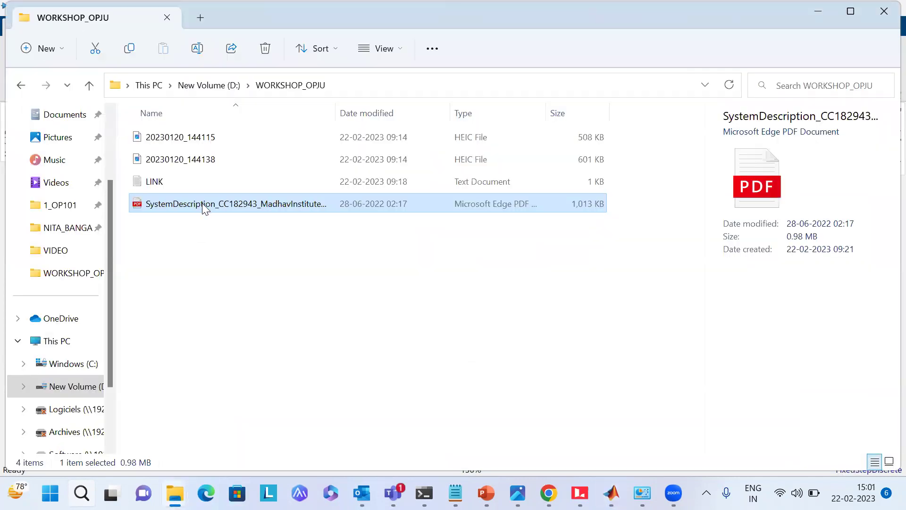
{"action": "double_click", "coordinate": [203, 206]}
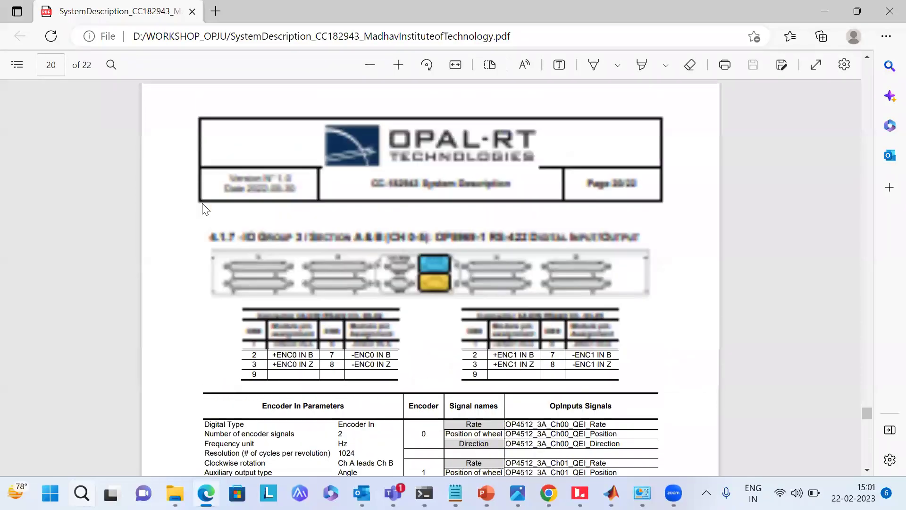
{"action": "scroll", "coordinate": [203, 209], "scroll_direction": "down", "scroll_amount": 7}
{"action": "scroll", "coordinate": [203, 209], "scroll_direction": "up", "scroll_amount": 10}
{"action": "scroll", "coordinate": [203, 209], "scroll_direction": "up", "scroll_amount": 15}
{"action": "scroll", "coordinate": [204, 209], "scroll_direction": "up", "scroll_amount": 20}
{"action": "scroll", "coordinate": [203, 209], "scroll_direction": "up", "scroll_amount": 20}
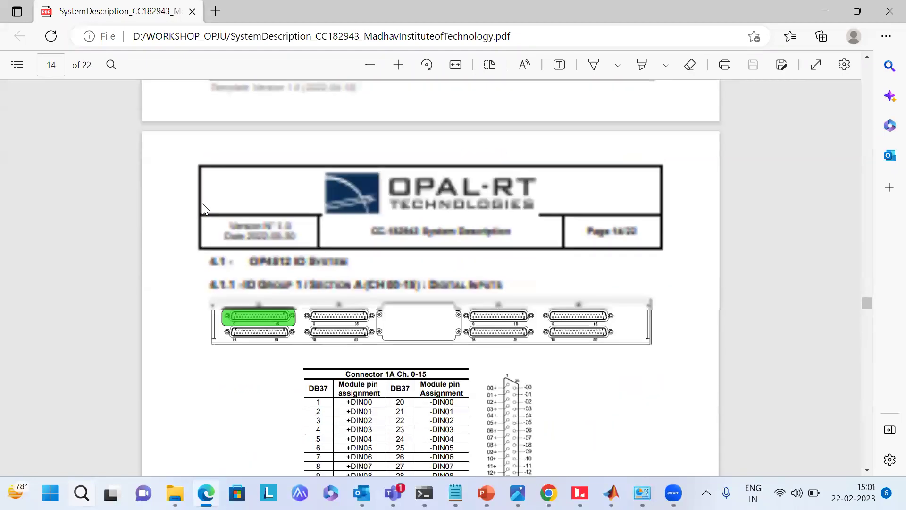
{"action": "scroll", "coordinate": [203, 209], "scroll_direction": "up", "scroll_amount": 20}
{"action": "scroll", "coordinate": [203, 209], "scroll_direction": "up", "scroll_amount": 10}
{"action": "scroll", "coordinate": [421, 327], "scroll_direction": "up", "scroll_amount": 3}
{"action": "scroll", "coordinate": [421, 327], "scroll_direction": "down", "scroll_amount": 7}
Highlight the full I/O bitstream file name in Table 4, from TE0741_4-EX-0001 through IOConfig1-3A-06.bin.
{"action": "left_click_drag", "start_coordinate": [435, 325], "coordinate": [205, 310]}
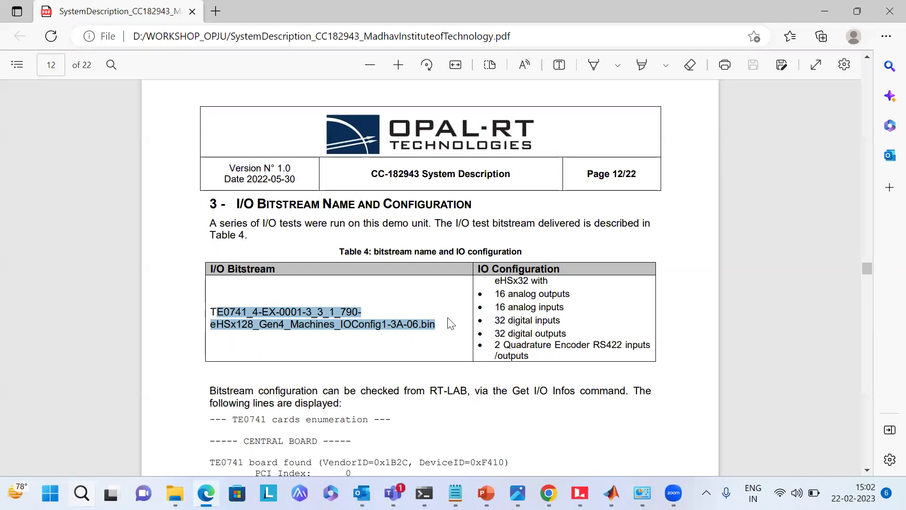
{"action": "left_click", "coordinate": [430, 323]}
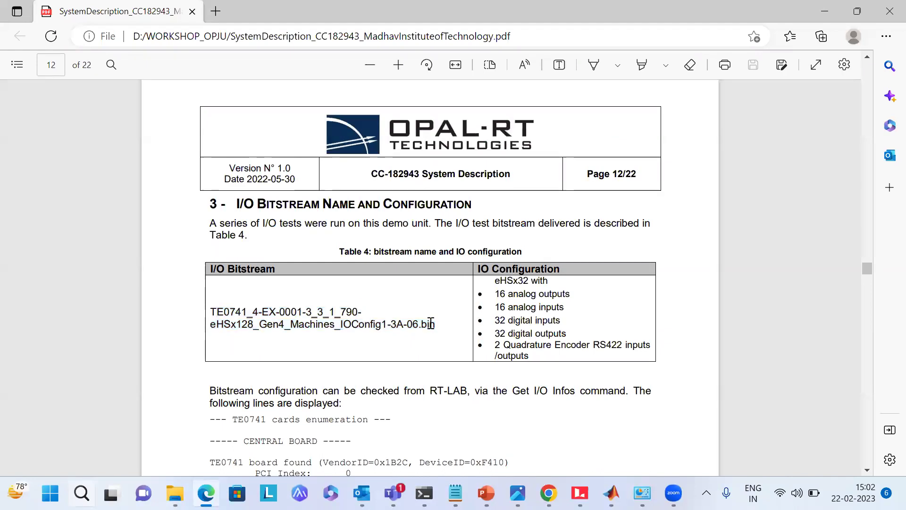
{"action": "left_click_drag", "start_coordinate": [439, 322], "coordinate": [210, 307]}
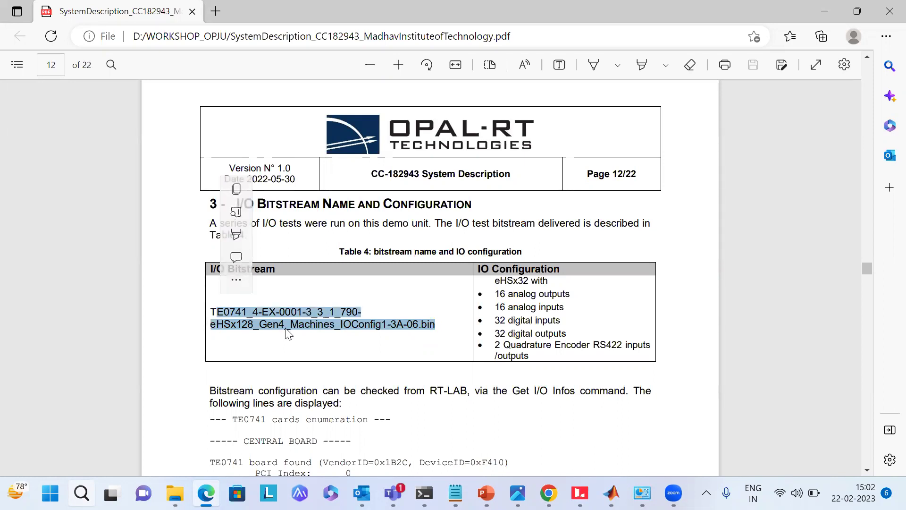
{"action": "left_click", "coordinate": [301, 337]}
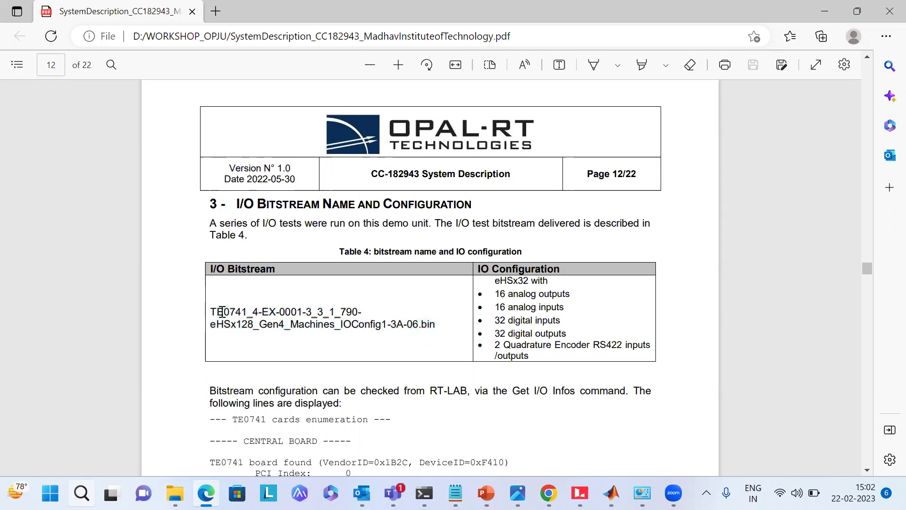
{"action": "left_click_drag", "start_coordinate": [211, 312], "coordinate": [440, 334]}
In File Explorer, open C:\OPAL-RT\eFPGASIM\v2.12.3.86\Common\fpgalib\firmwares and look through the TE0741 bitstream files.
{"action": "mouse_move", "coordinate": [175, 493]}
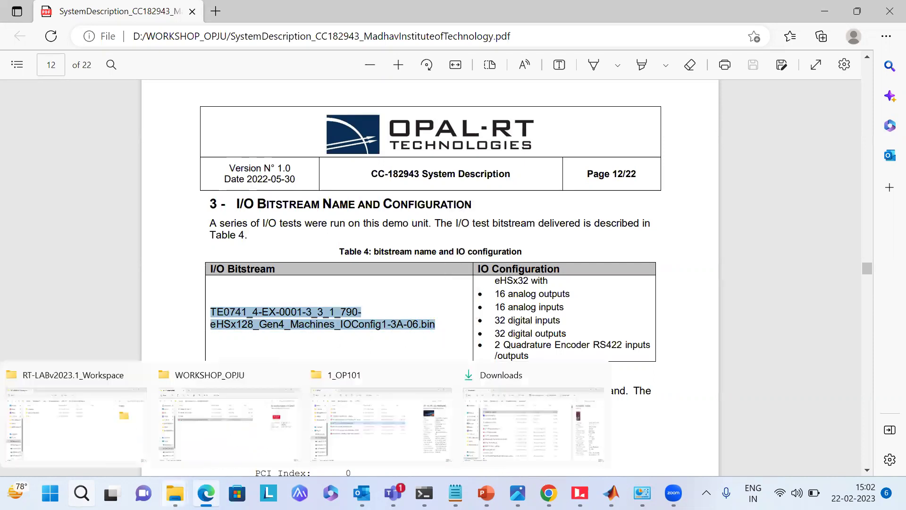
{"action": "left_click", "coordinate": [106, 421]}
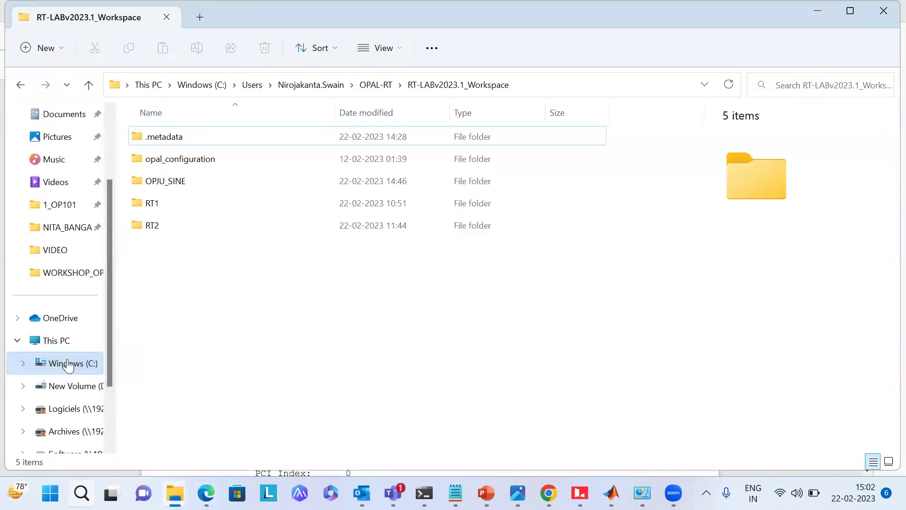
{"action": "left_click", "coordinate": [68, 365]}
{"action": "double_click", "coordinate": [175, 201]}
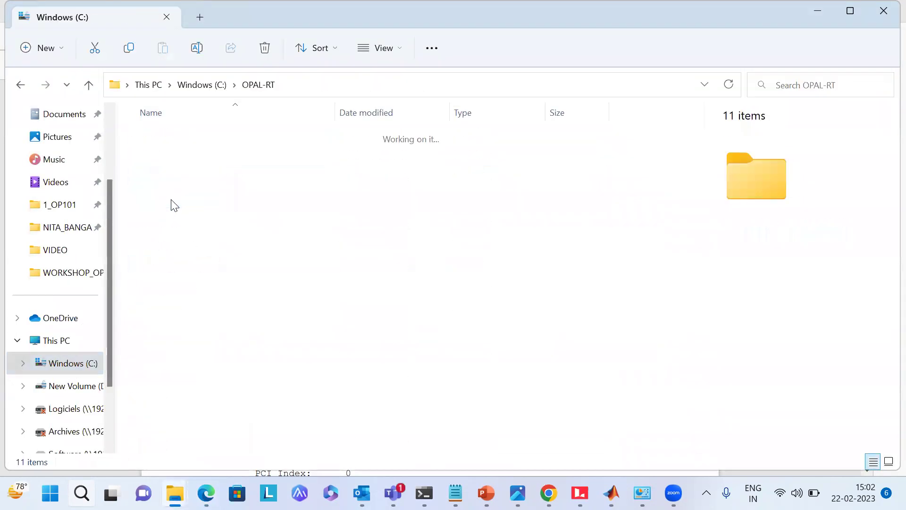
{"action": "double_click", "coordinate": [177, 160]}
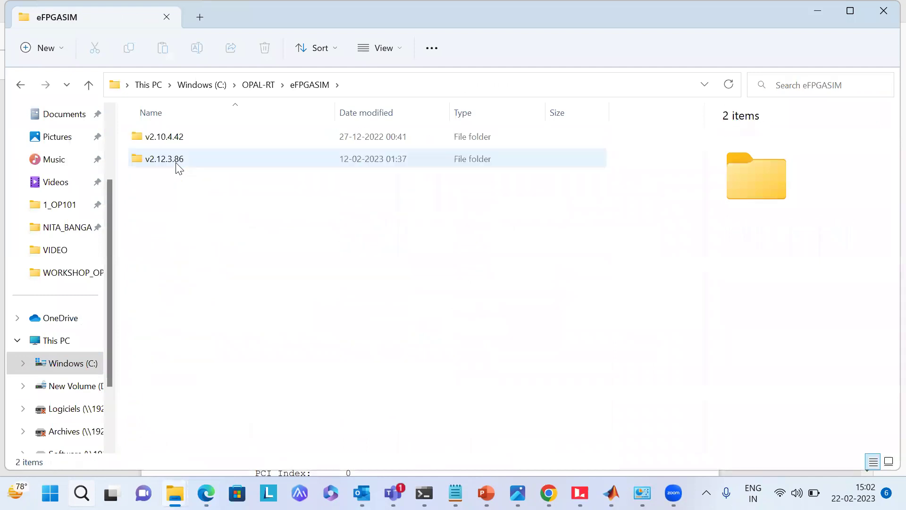
{"action": "double_click", "coordinate": [168, 156]}
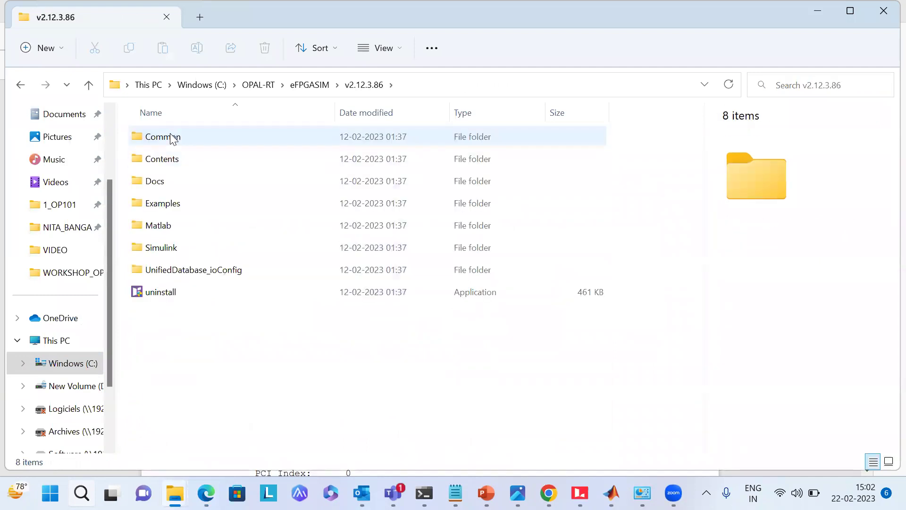
{"action": "double_click", "coordinate": [172, 138]}
{"action": "double_click", "coordinate": [173, 156]}
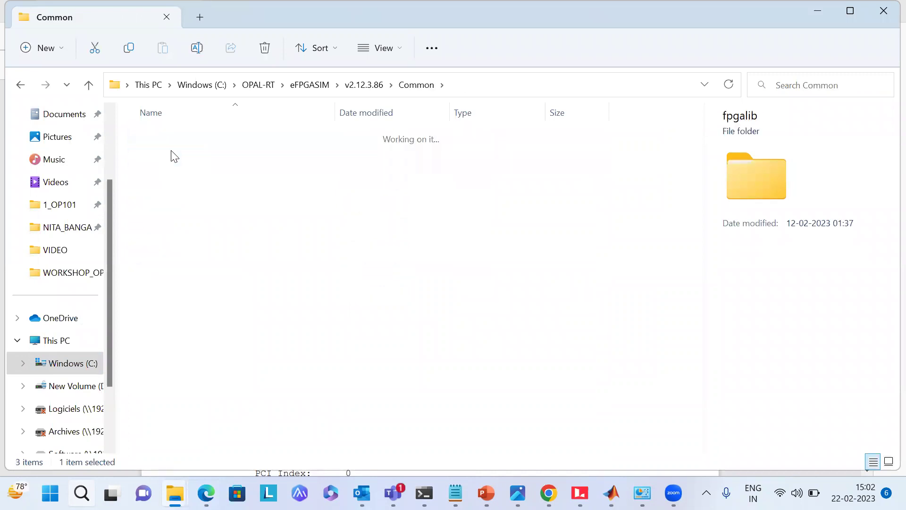
{"action": "double_click", "coordinate": [175, 159]}
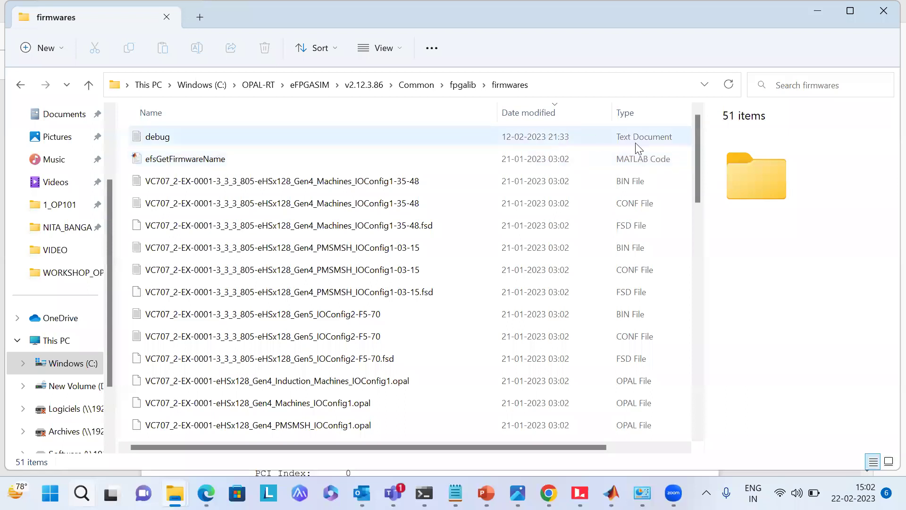
{"action": "left_click_drag", "start_coordinate": [705, 160], "coordinate": [706, 254]}
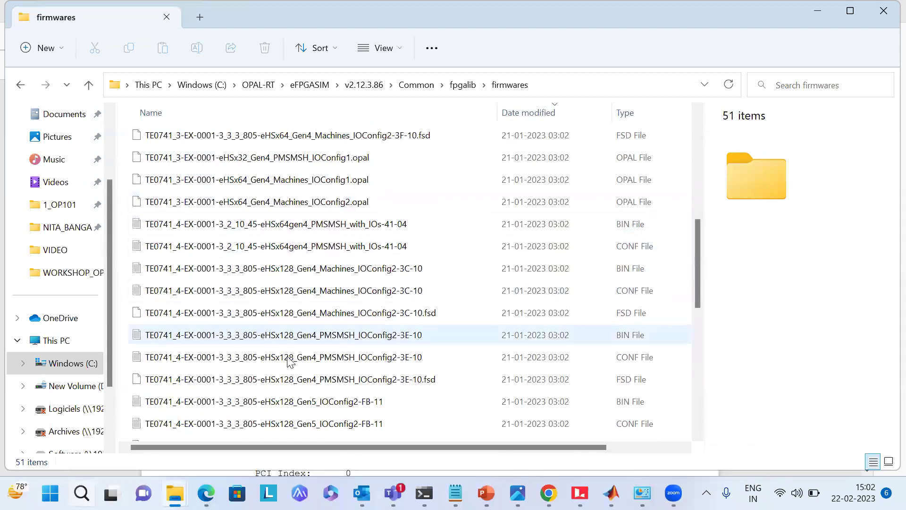
{"action": "left_click_drag", "start_coordinate": [696, 236], "coordinate": [696, 317]}
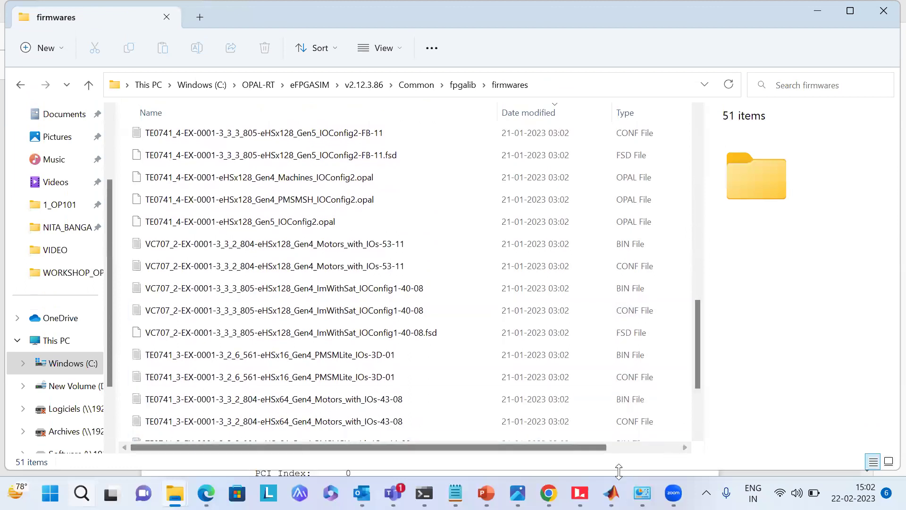
Switch to RT-LAB, open the OPJU target's overview and check the operations available for the target.
{"action": "mouse_move", "coordinate": [579, 492]}
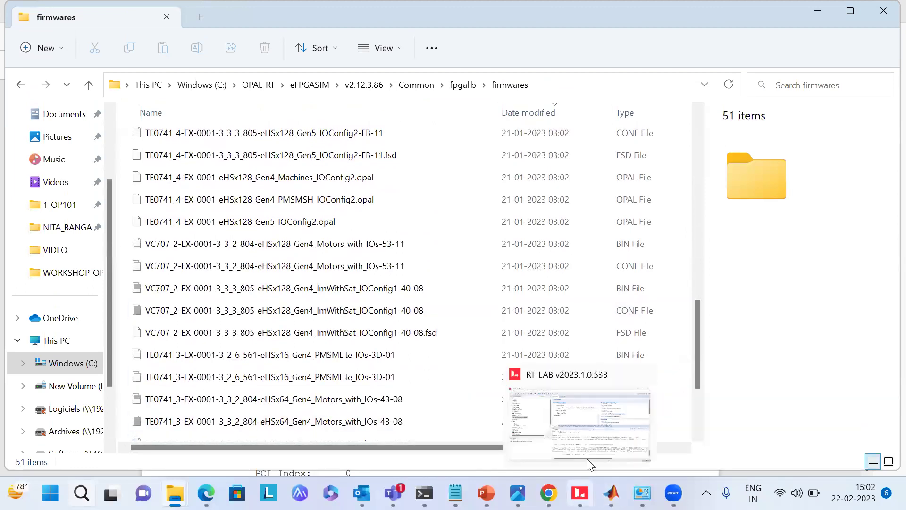
{"action": "left_click", "coordinate": [580, 440]}
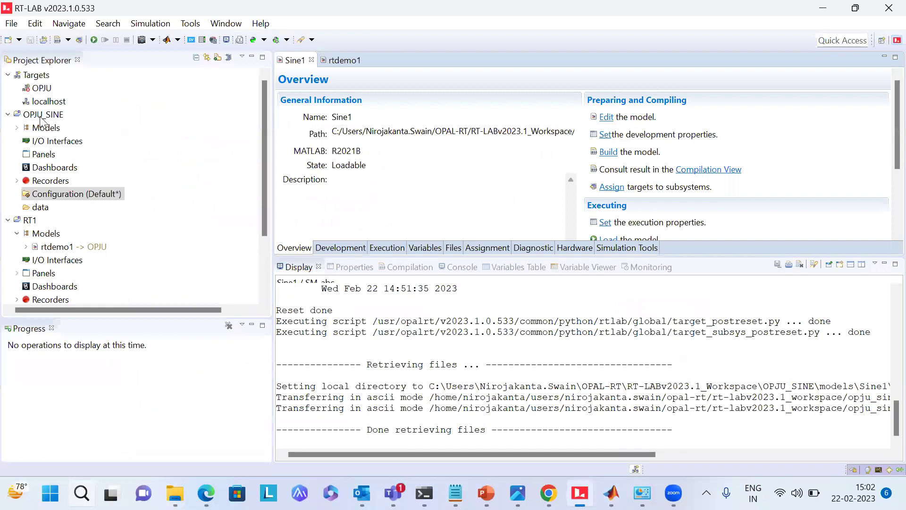
{"action": "right_click", "coordinate": [41, 89]}
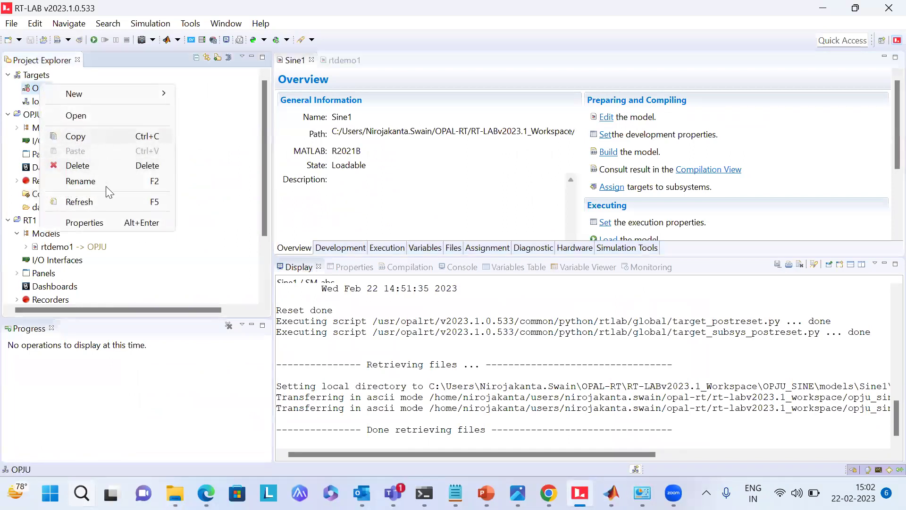
{"action": "left_click", "coordinate": [30, 90]}
{"action": "right_click", "coordinate": [30, 90]}
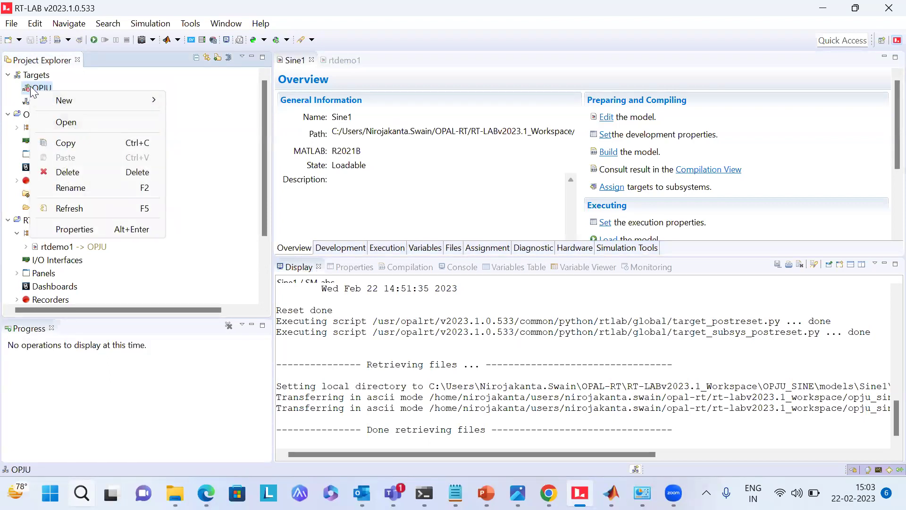
{"action": "double_click", "coordinate": [32, 89]}
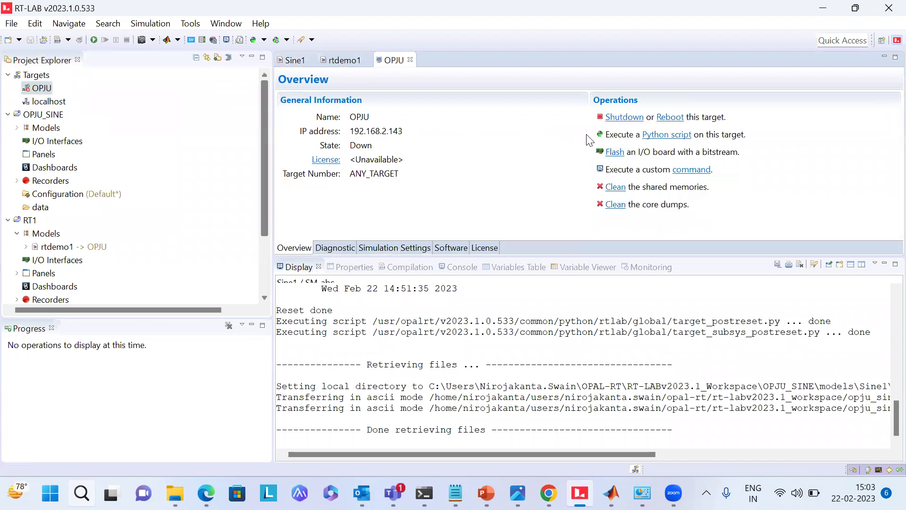
{"action": "right_click", "coordinate": [39, 88]}
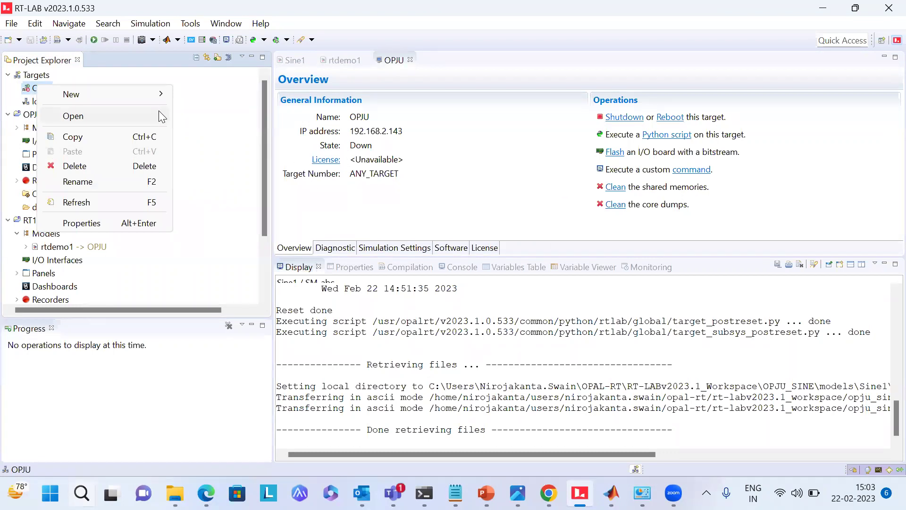
{"action": "mouse_move", "coordinate": [115, 95]}
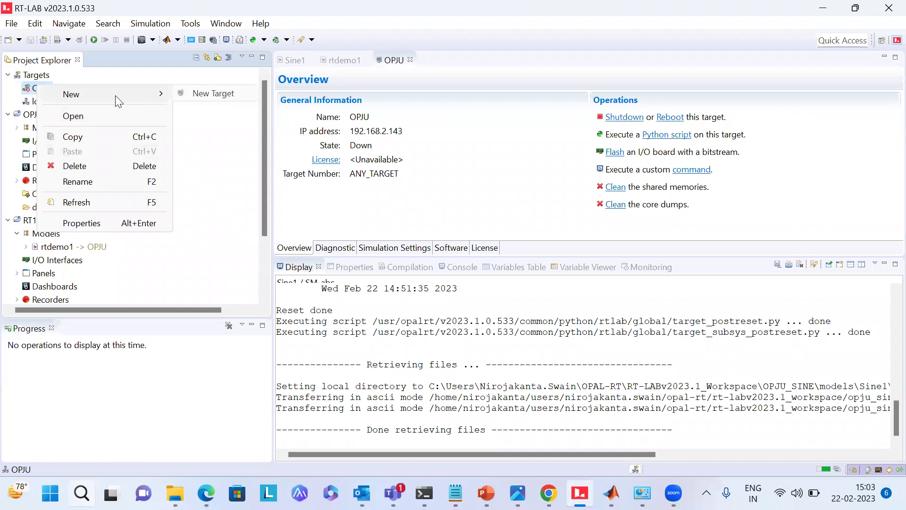
{"action": "left_click", "coordinate": [18, 102]}
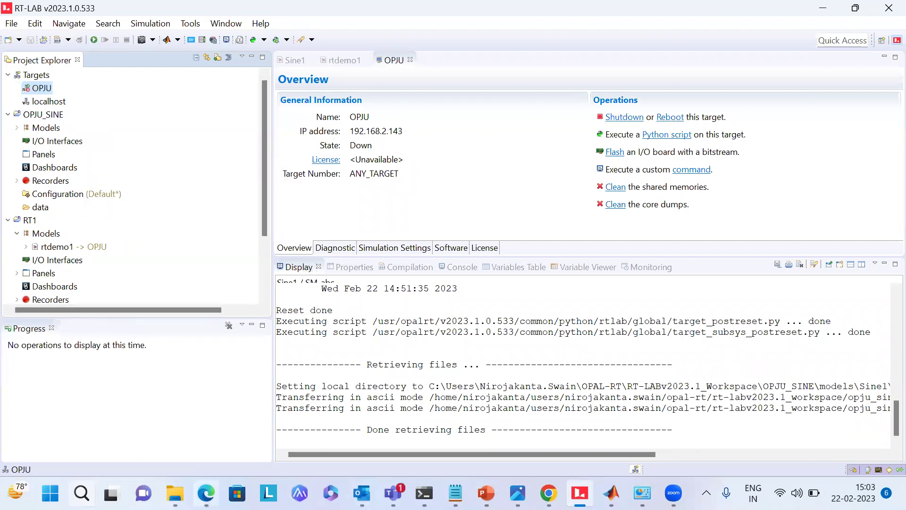
Return to the firmwares folder and select both the BIN and CONF files of TE0741_3-EX-0001-3_3_2_804-eHSx64_Gen4_Motors_with_IOs-43-08.
{"action": "mouse_move", "coordinate": [207, 493]}
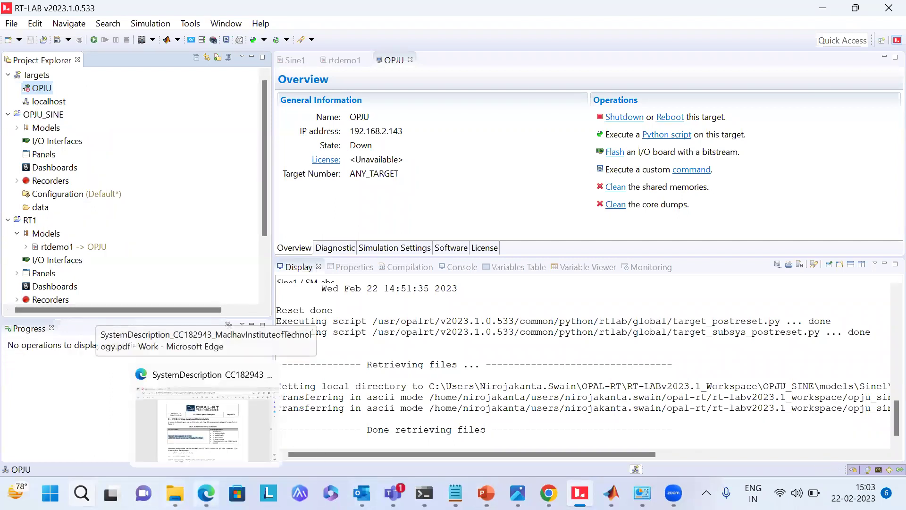
{"action": "mouse_move", "coordinate": [175, 492]}
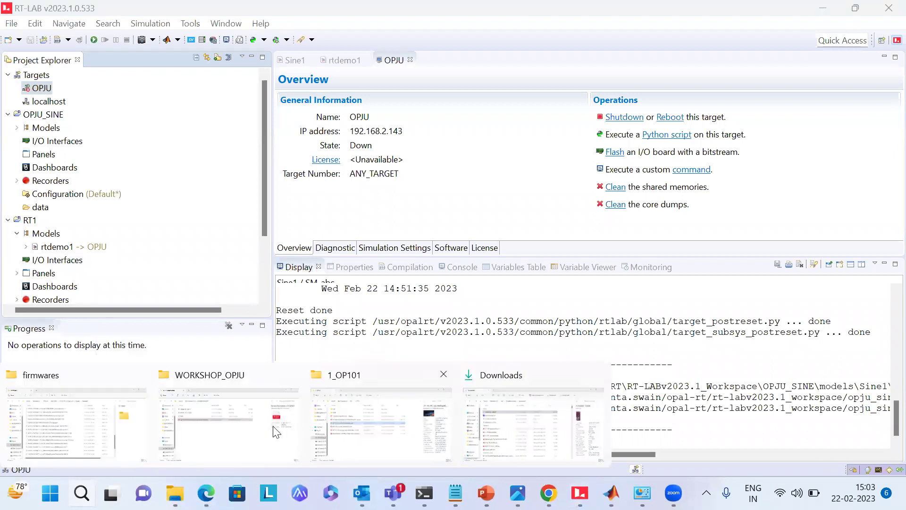
{"action": "left_click", "coordinate": [92, 436]}
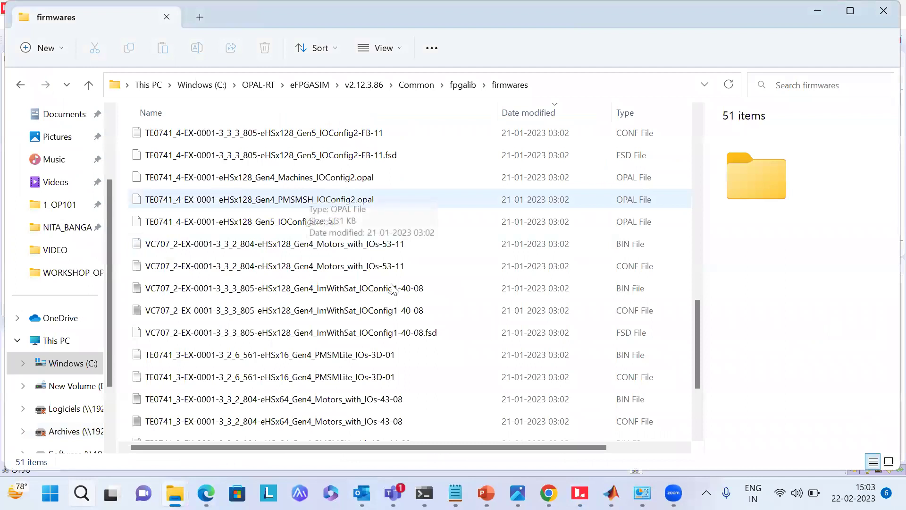
{"action": "scroll", "coordinate": [480, 283], "scroll_direction": "down", "scroll_amount": 2}
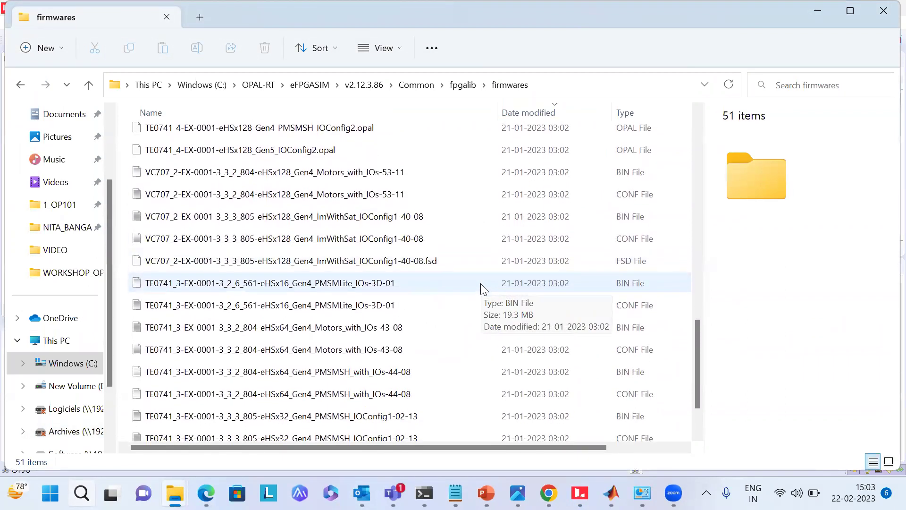
{"action": "scroll", "coordinate": [480, 283], "scroll_direction": "down", "scroll_amount": 2}
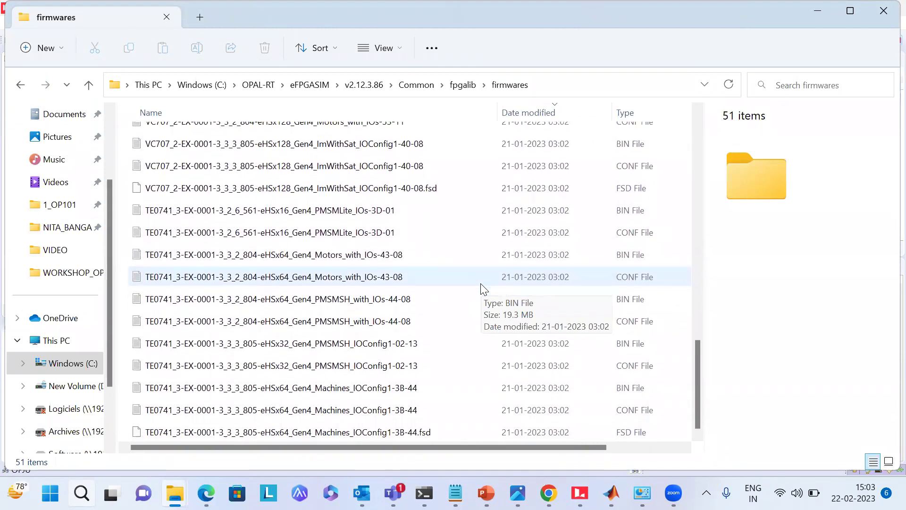
{"action": "scroll", "coordinate": [481, 283], "scroll_direction": "up", "scroll_amount": 5}
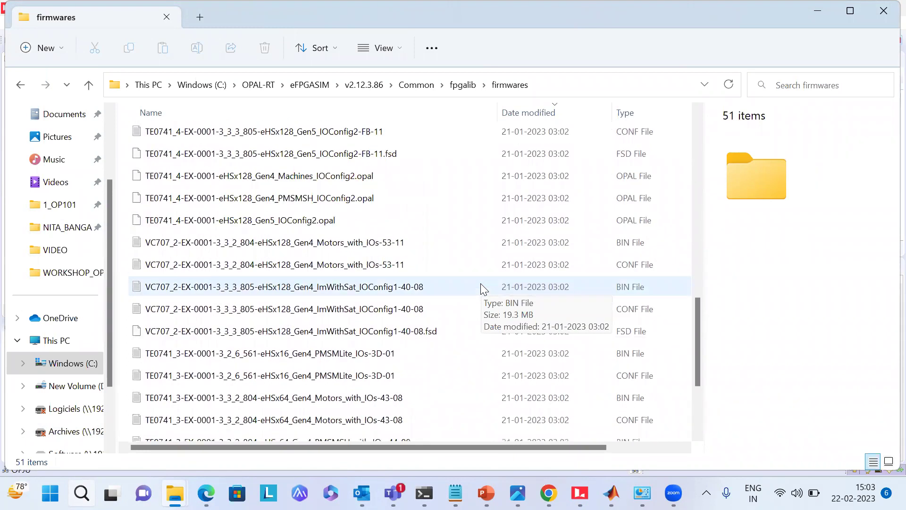
{"action": "scroll", "coordinate": [483, 289], "scroll_direction": "down", "scroll_amount": 8}
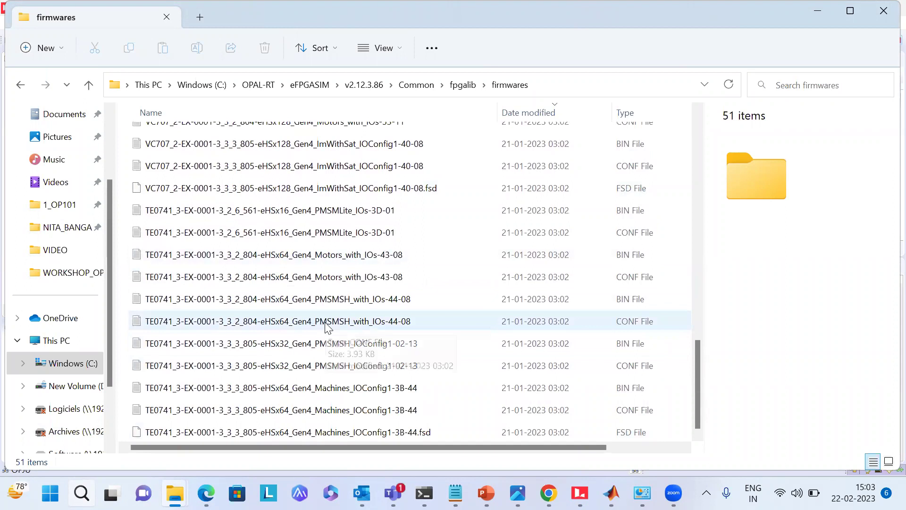
{"action": "left_click", "coordinate": [356, 263]}
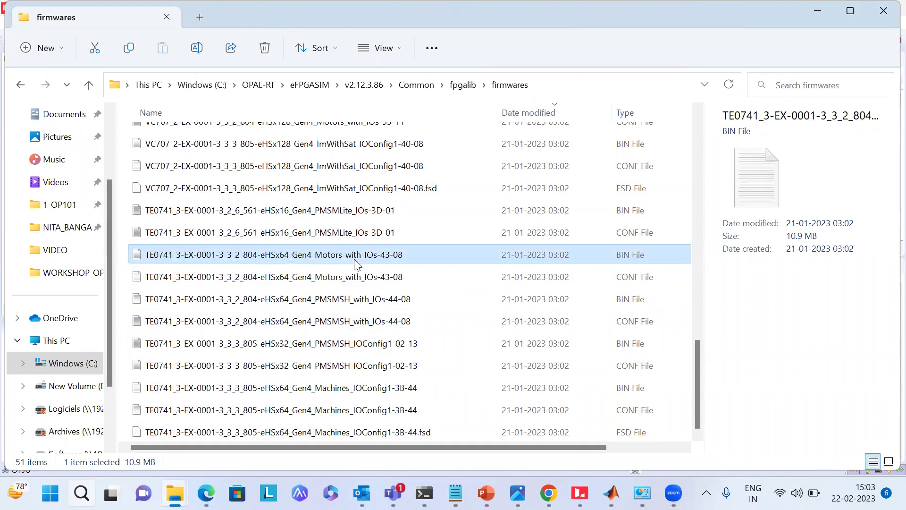
{"action": "left_click", "coordinate": [360, 279], "text": "ctrl"}
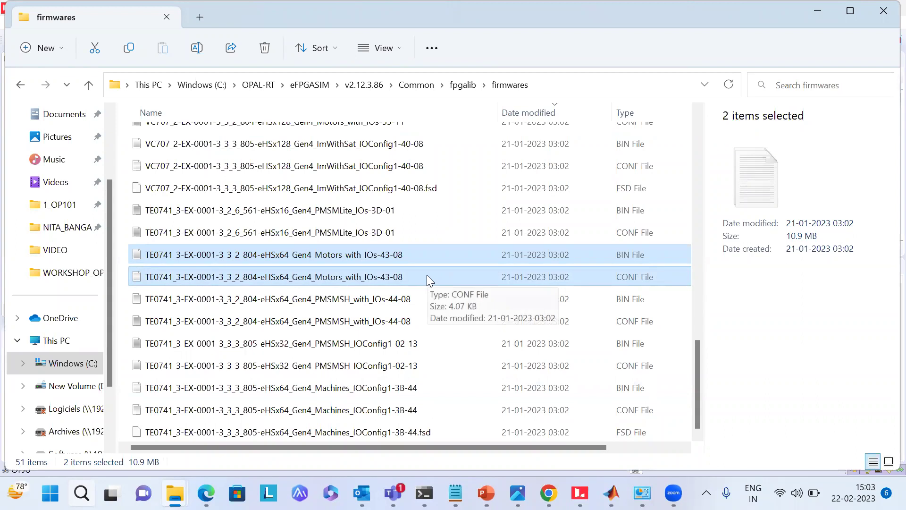
{"action": "mouse_move", "coordinate": [579, 493]}
{"action": "mouse_move", "coordinate": [611, 494]}
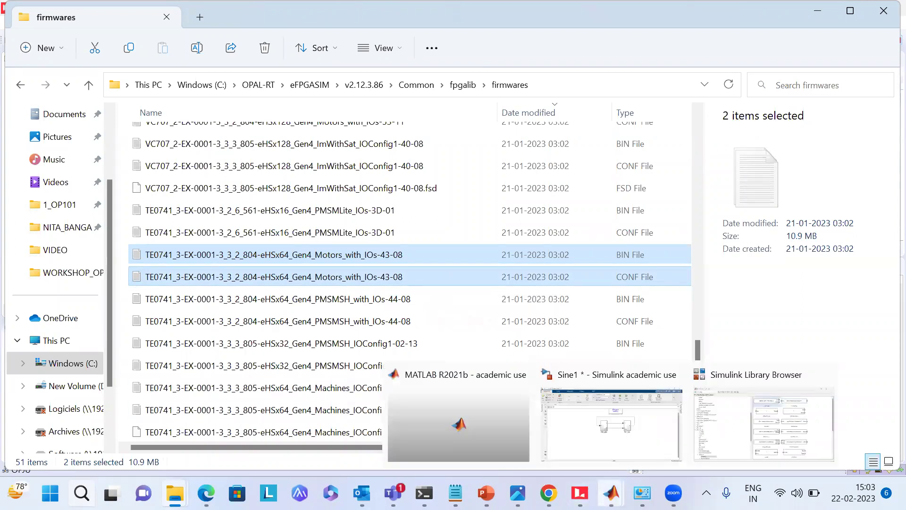
Switch to MATLAB, paste the copied BIN and CONF firmware files into the Sine1 model folder, and open the .conf file.
{"action": "left_click", "coordinate": [505, 457]}
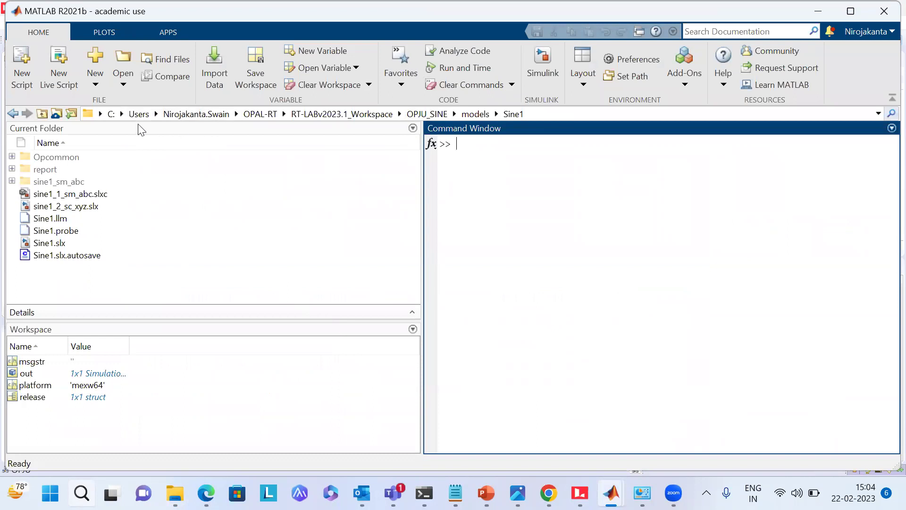
{"action": "right_click", "coordinate": [199, 235]}
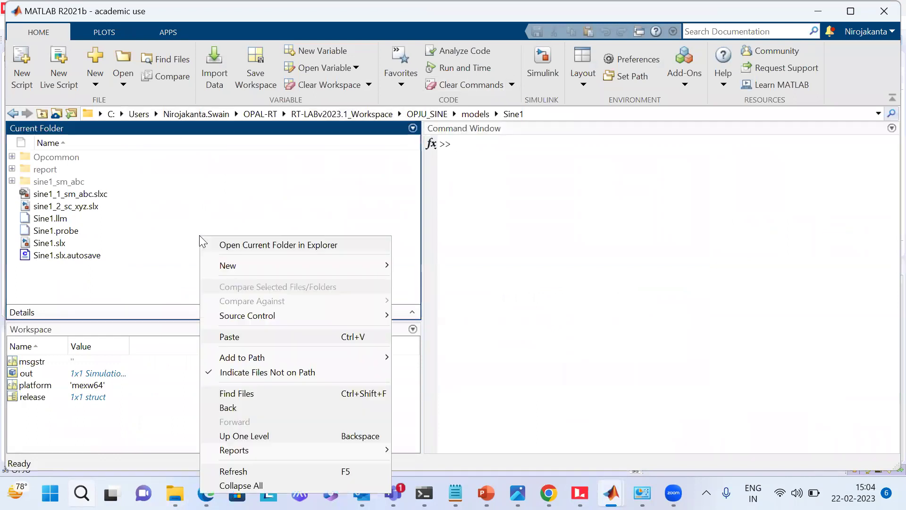
{"action": "left_click", "coordinate": [229, 337]}
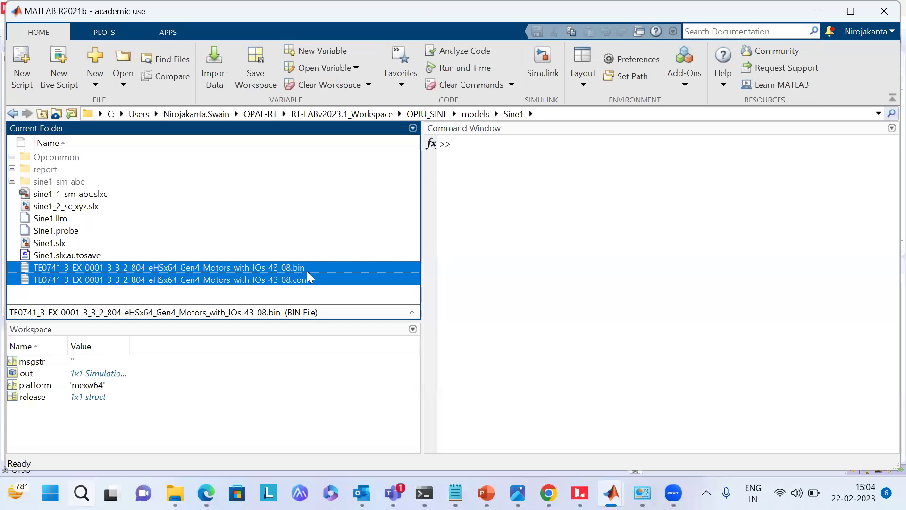
{"action": "left_click", "coordinate": [305, 279]}
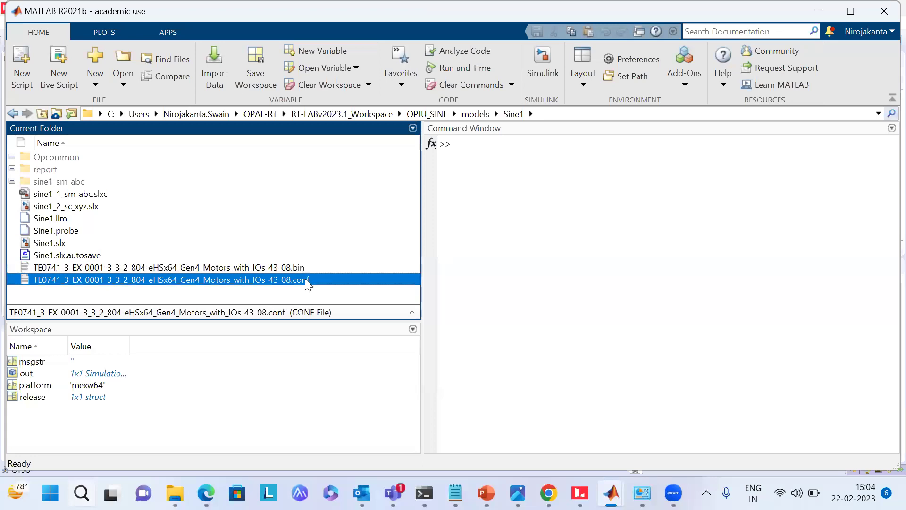
{"action": "double_click", "coordinate": [305, 278]}
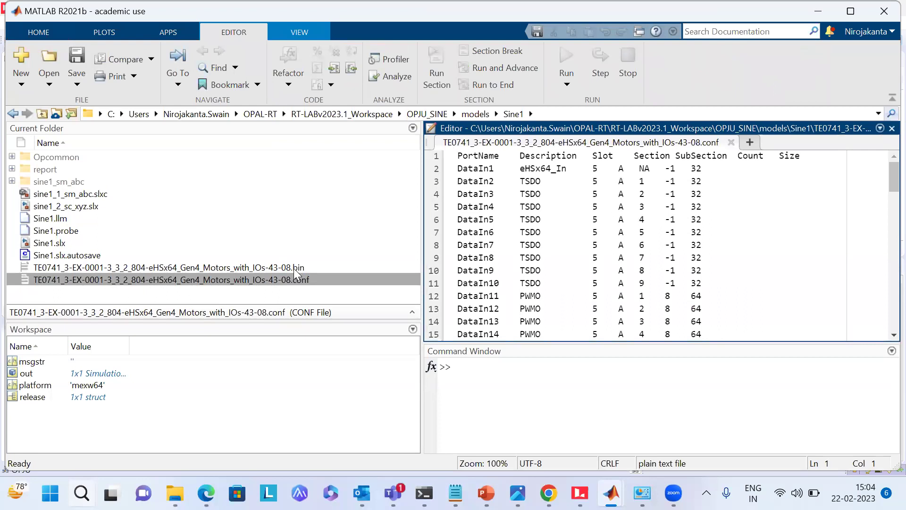
Copy the full file name TE0741_3-EX-0001-3_3_2_804-eHSx64_Gen4_Motors_with_IOs-43-08.bin, including its extension, from the model folder.
{"action": "left_click", "coordinate": [294, 268]}
{"action": "right_click", "coordinate": [292, 268]}
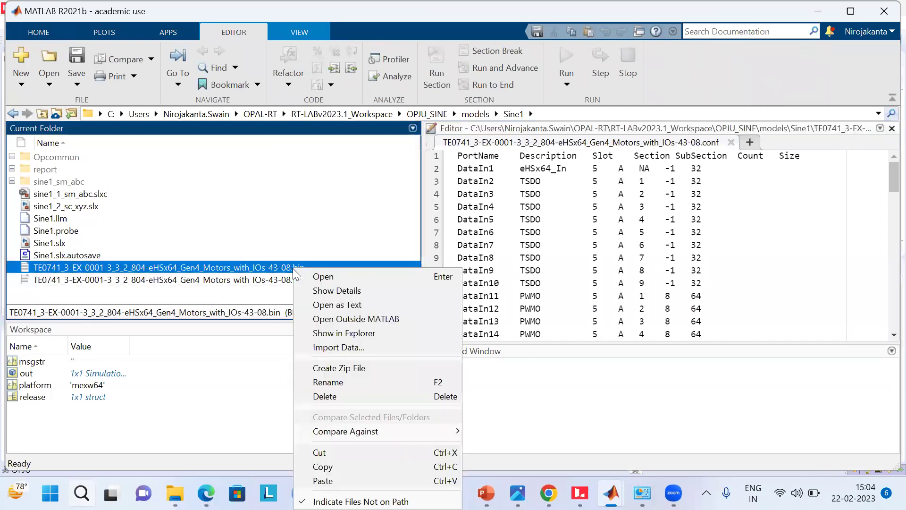
{"action": "left_click", "coordinate": [353, 381]}
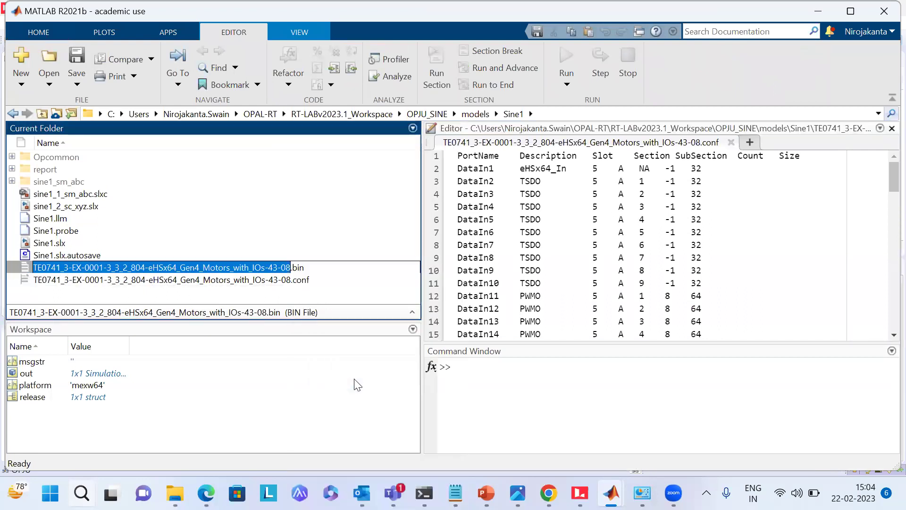
{"action": "key", "text": "ctrl+a"}
{"action": "key", "text": "ctrl+c"}
In the Simulink model's SM_abc subsystem, paste the copied .bin name as the OpCtrl block's Primary Bitstream FileName.
{"action": "mouse_move", "coordinate": [611, 493]}
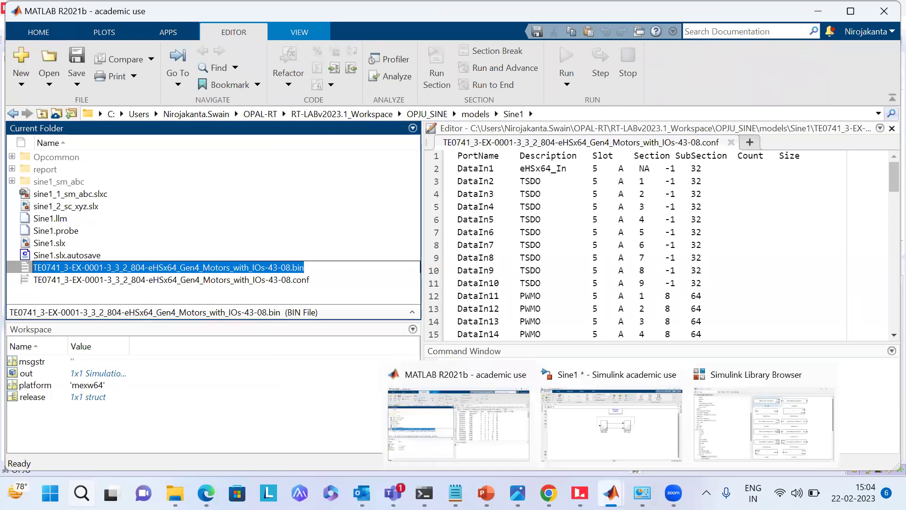
{"action": "left_click", "coordinate": [603, 458]}
{"action": "left_click", "coordinate": [387, 256]}
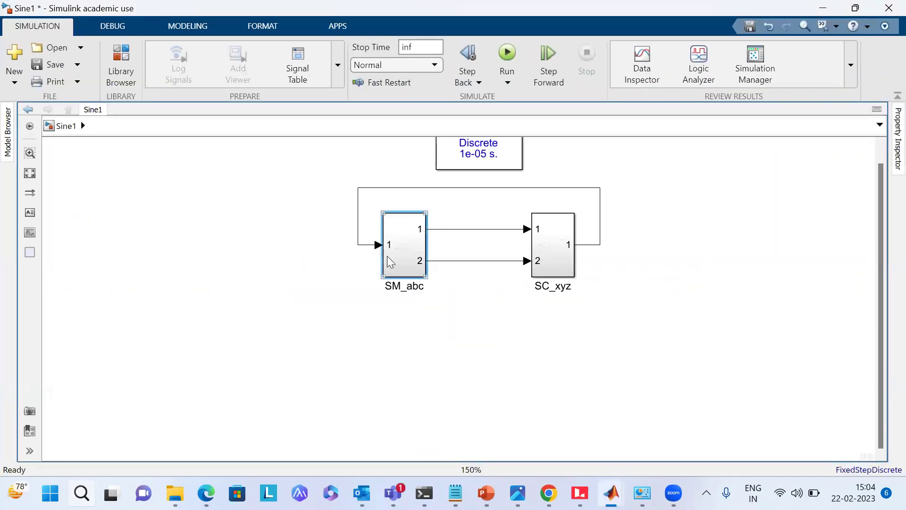
{"action": "double_click", "coordinate": [387, 256]}
{"action": "left_click", "coordinate": [460, 181]}
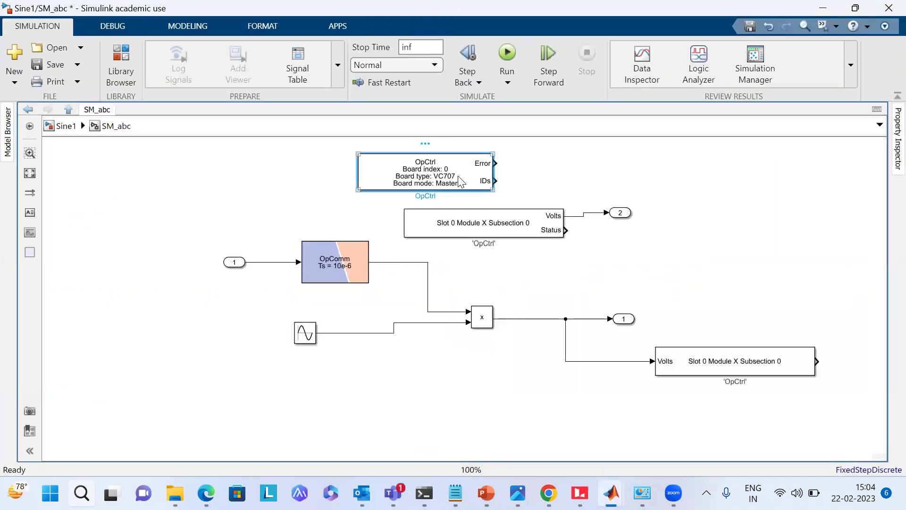
{"action": "double_click", "coordinate": [460, 182]}
{"action": "triple_click", "coordinate": [630, 240]}
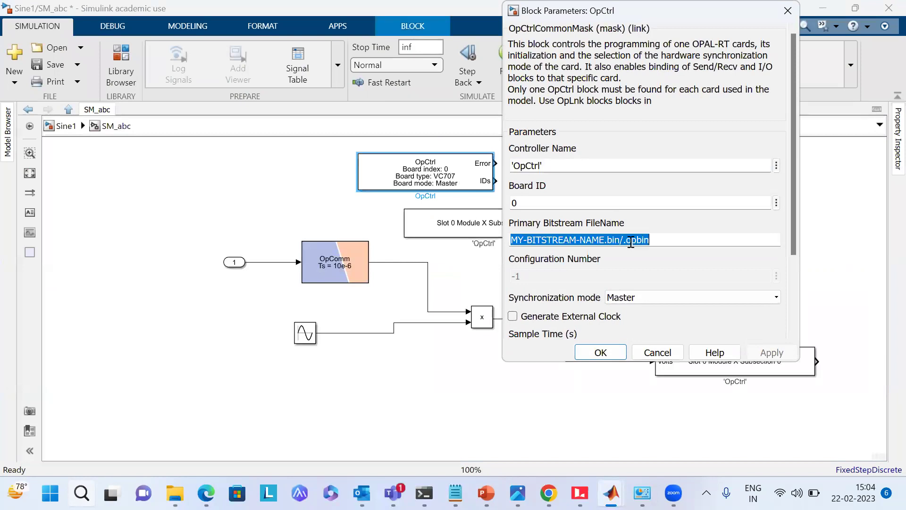
{"action": "key", "text": "ctrl+v"}
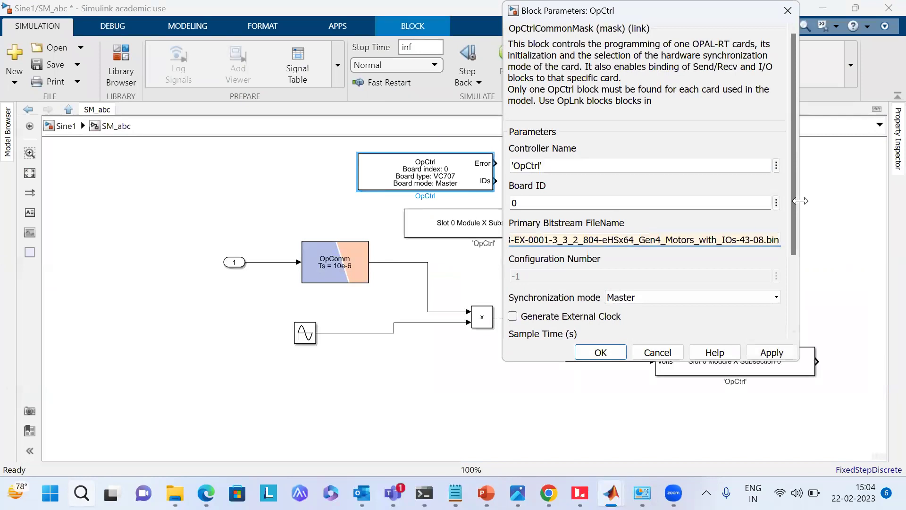
Set the OpCtrl board type to TE0741, enable Disable strict hardware mismatch validation, and apply the block parameters.
{"action": "left_click_drag", "start_coordinate": [794, 200], "coordinate": [805, 283]}
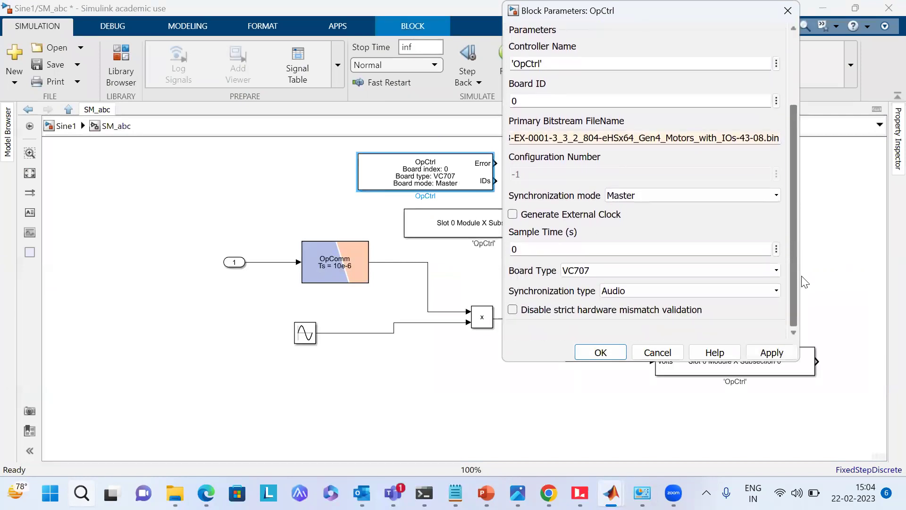
{"action": "left_click", "coordinate": [771, 272]}
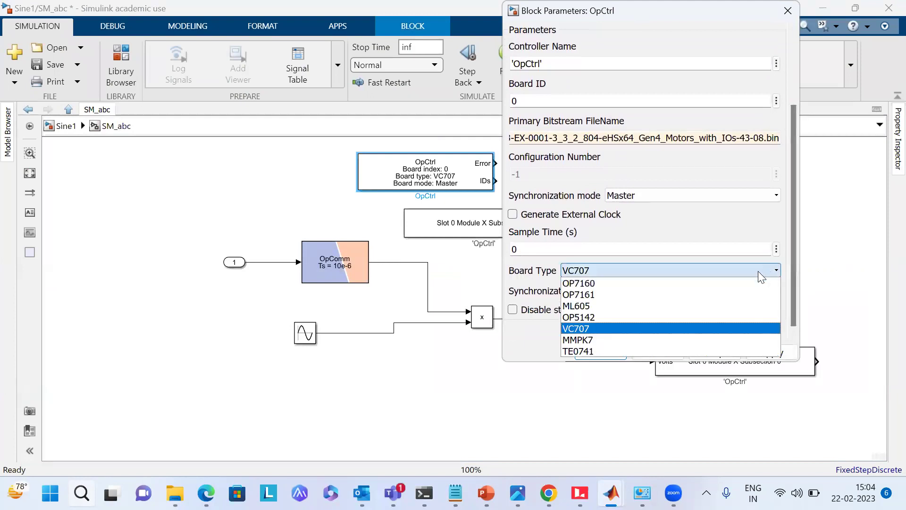
{"action": "left_click", "coordinate": [617, 352]}
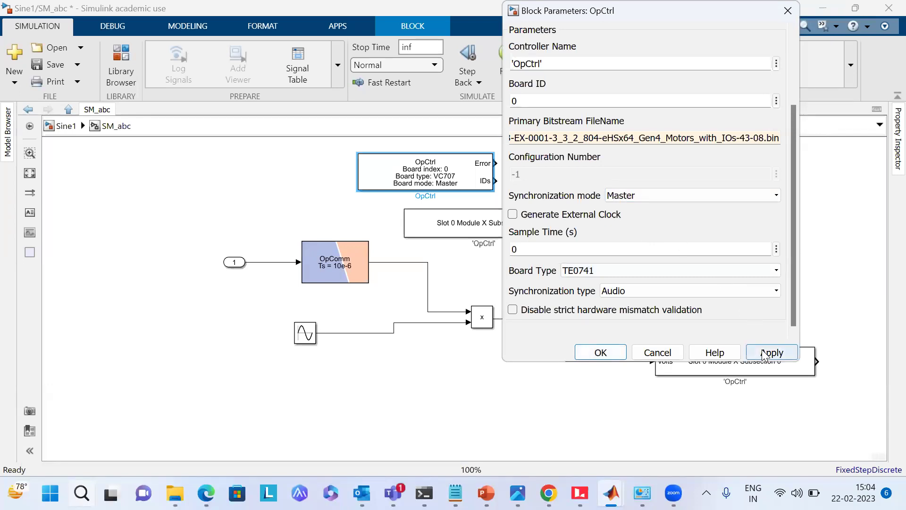
{"action": "left_click", "coordinate": [512, 311]}
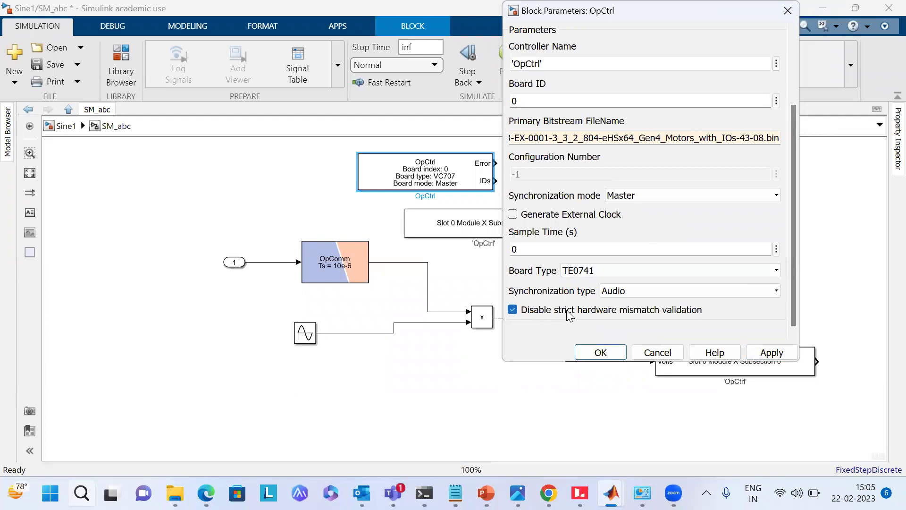
{"action": "left_click", "coordinate": [782, 355]}
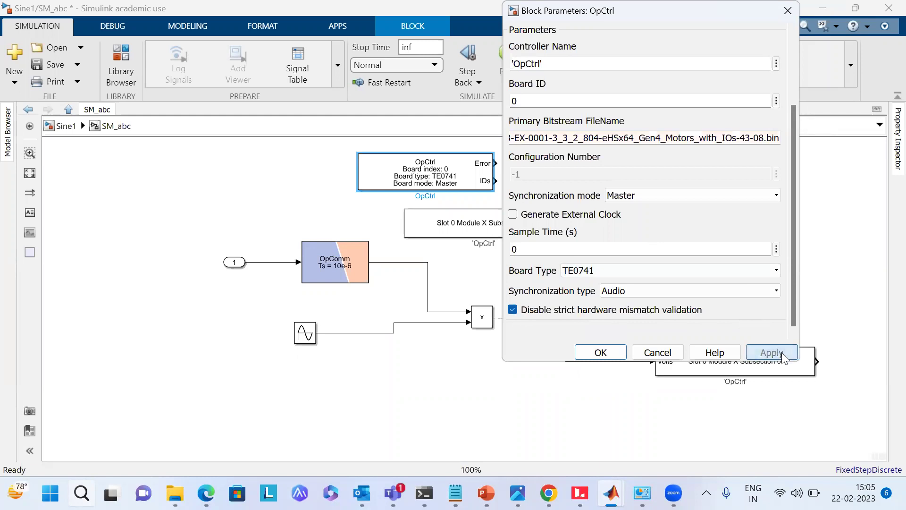
{"action": "left_click", "coordinate": [607, 353]}
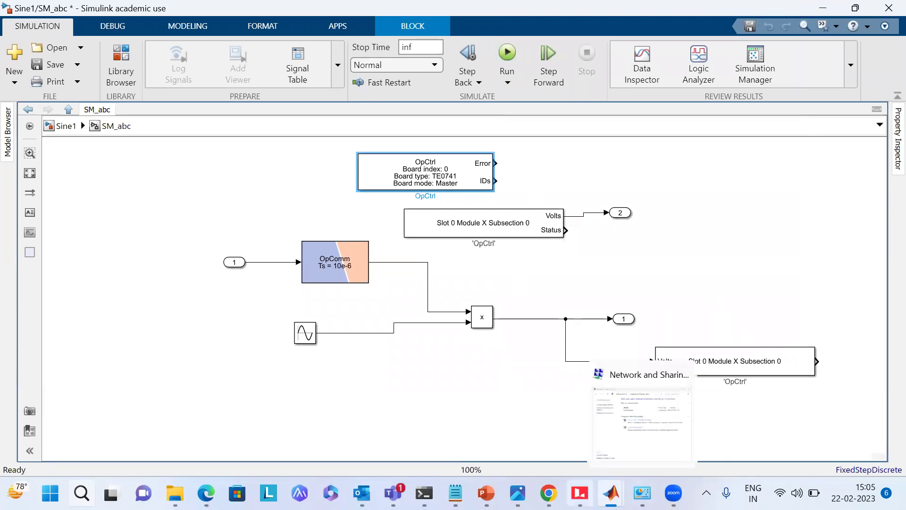
Return to the .conf file in MATLAB and highlight the DataIn port number of the first AO entry.
{"action": "mouse_move", "coordinate": [611, 492]}
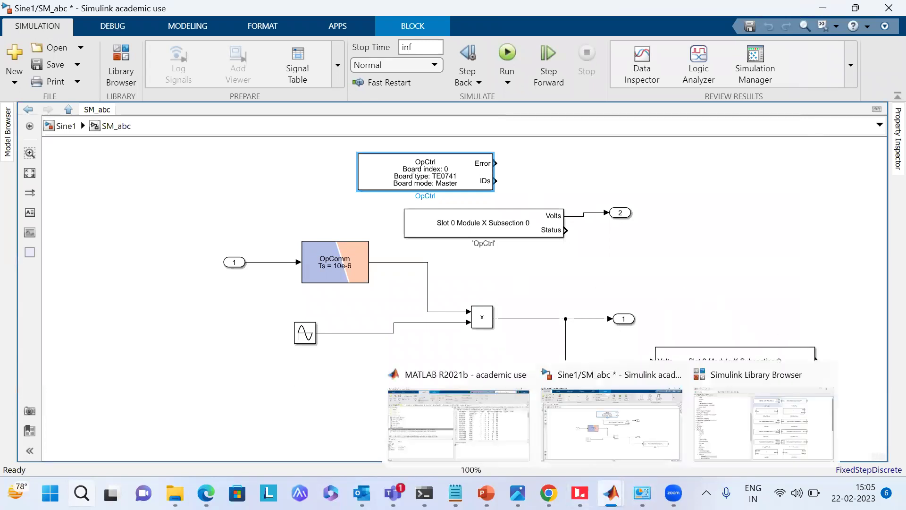
{"action": "left_click", "coordinate": [488, 431]}
{"action": "scroll", "coordinate": [570, 267], "scroll_direction": "down", "scroll_amount": 4}
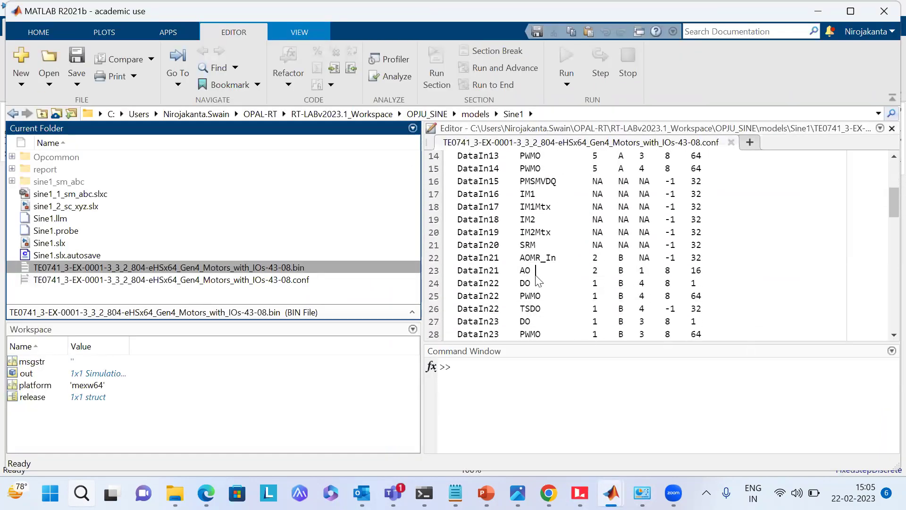
{"action": "left_click_drag", "start_coordinate": [535, 270], "coordinate": [489, 272]}
{"action": "left_click", "coordinate": [473, 271]}
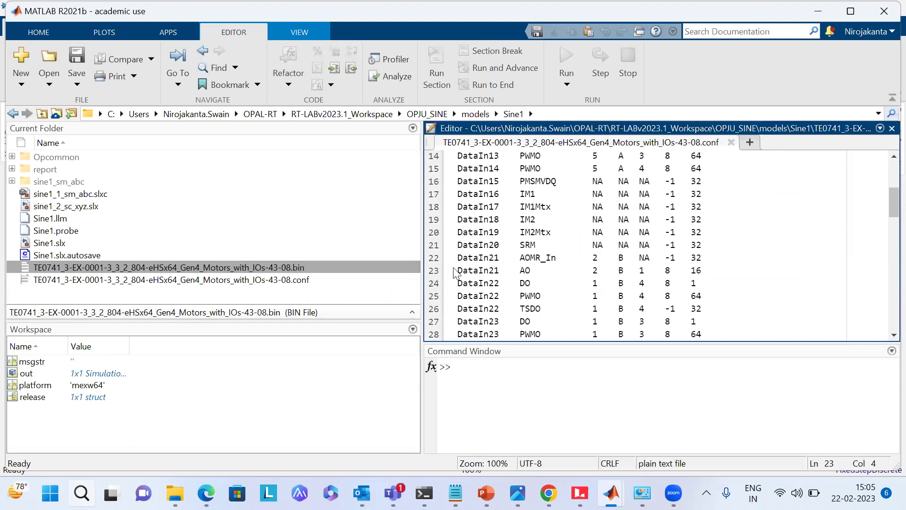
{"action": "left_click_drag", "start_coordinate": [488, 271], "coordinate": [500, 271]}
In the SM_abc subsystem, set the AnalogOut block's DataIn Port number to 21 and apply it.
{"action": "mouse_move", "coordinate": [673, 492]}
{"action": "mouse_move", "coordinate": [611, 492]}
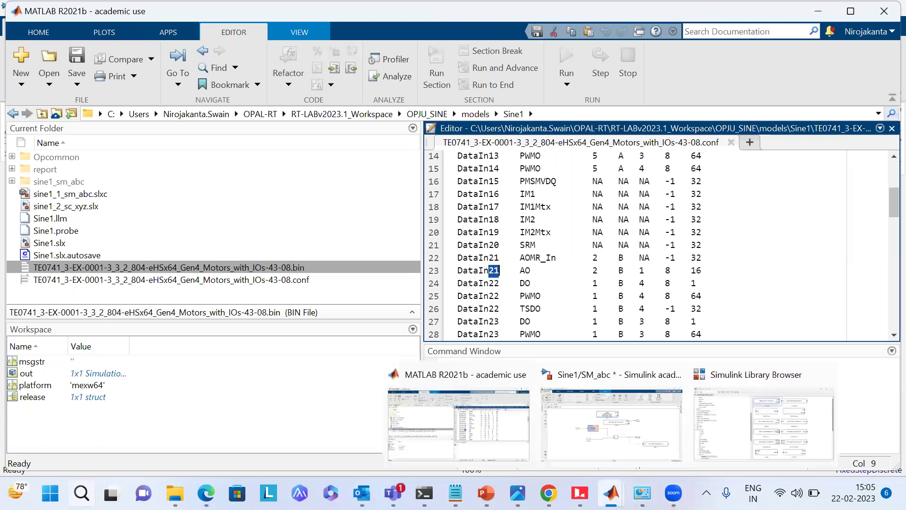
{"action": "left_click", "coordinate": [616, 425]}
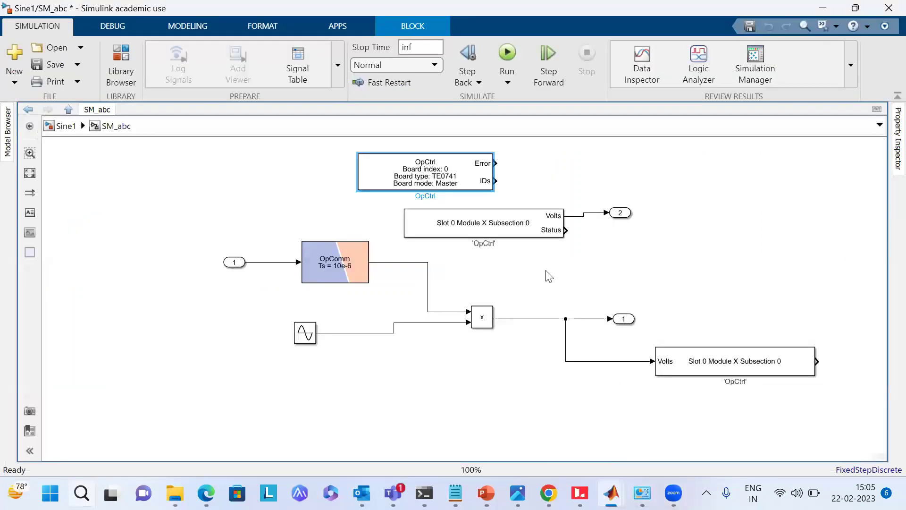
{"action": "left_click", "coordinate": [750, 352]}
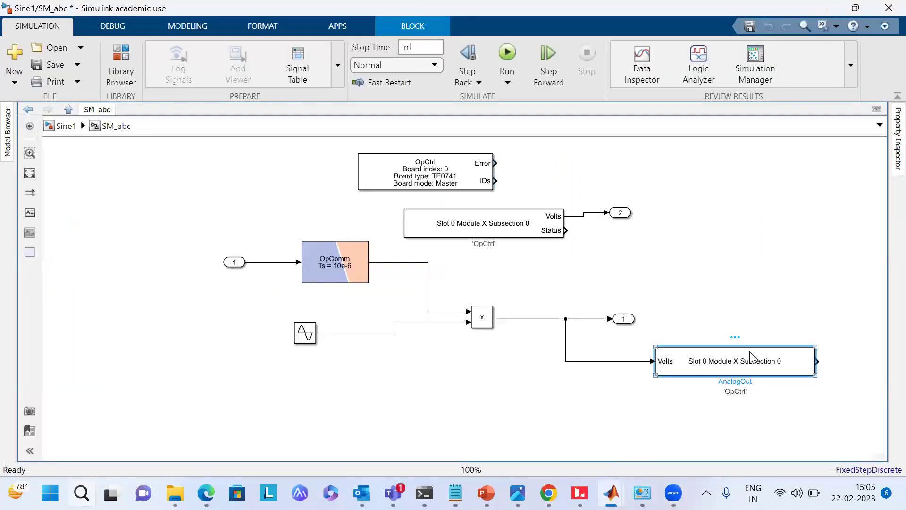
{"action": "double_click", "coordinate": [749, 356]}
{"action": "double_click", "coordinate": [608, 274]}
{"action": "type", "text": "21"}
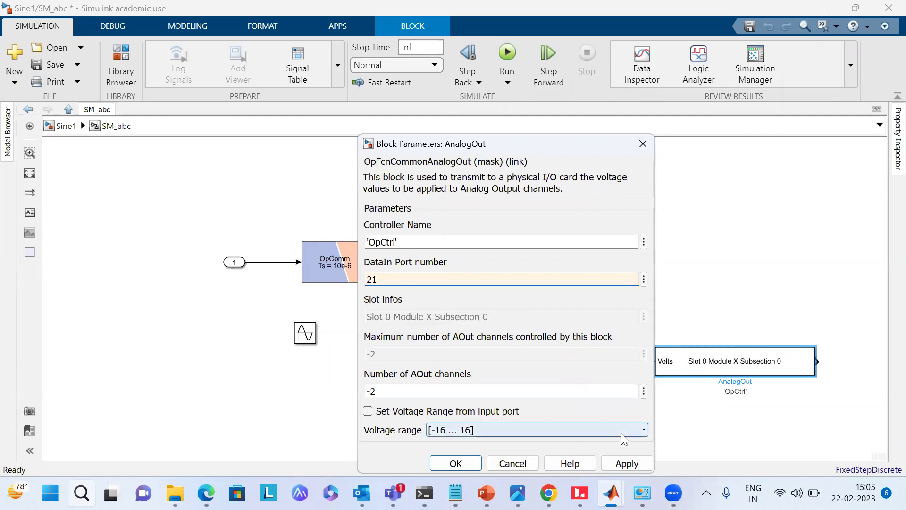
{"action": "left_click", "coordinate": [624, 464]}
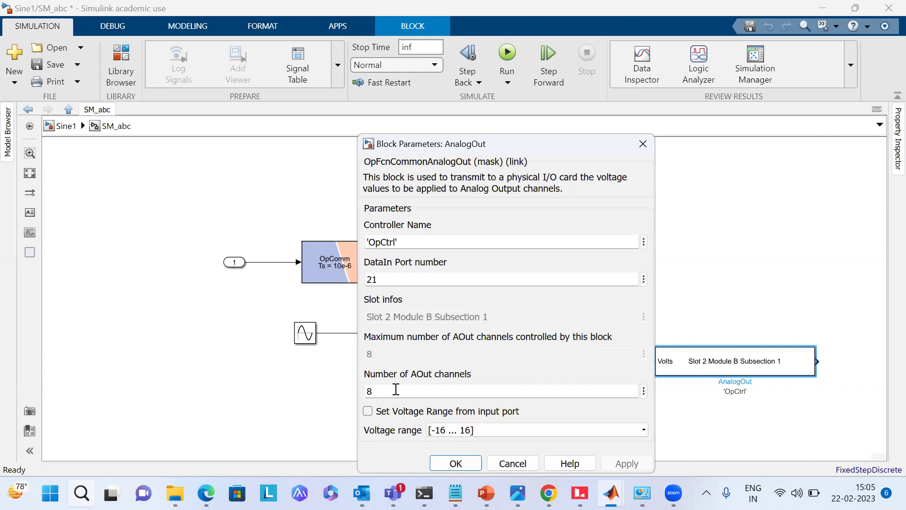
Set the AnalogOut block's number of AOut channels to 1, apply it, and recheck the block's parameters.
{"action": "type", "text": "1"}
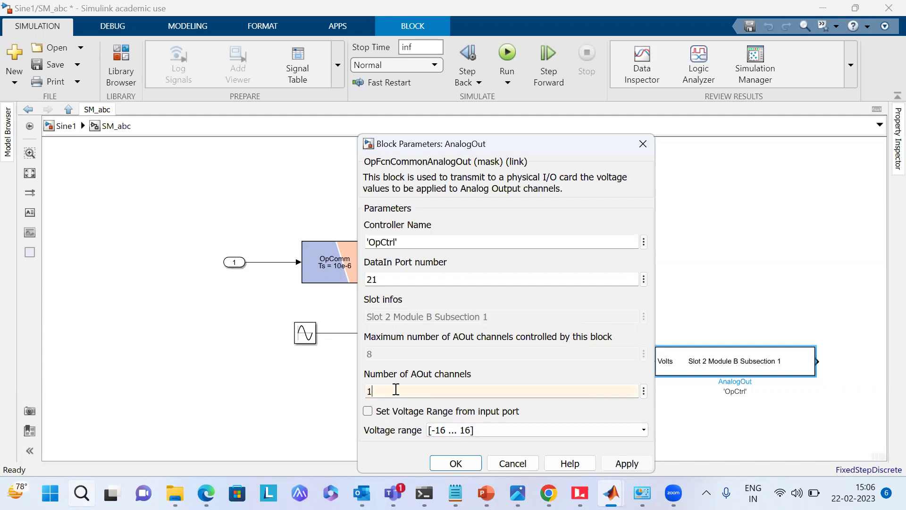
{"action": "left_click", "coordinate": [626, 460]}
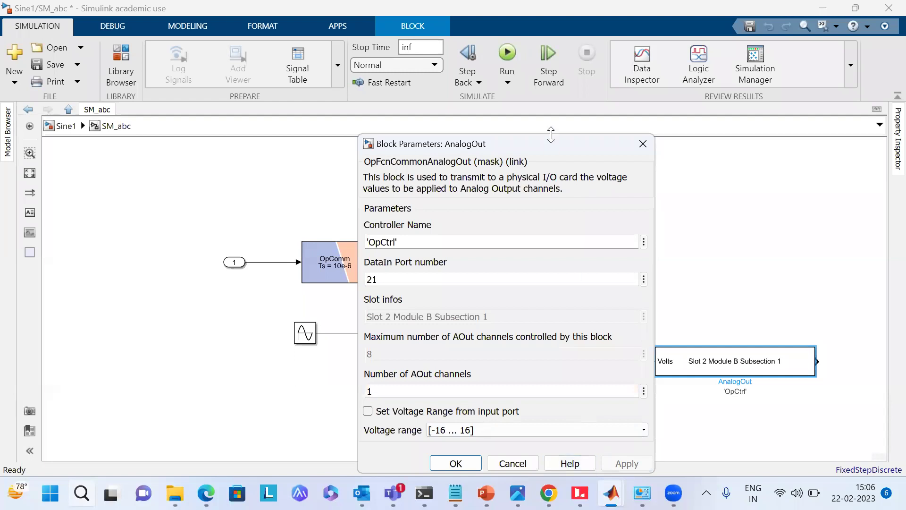
{"action": "key", "text": "Return"}
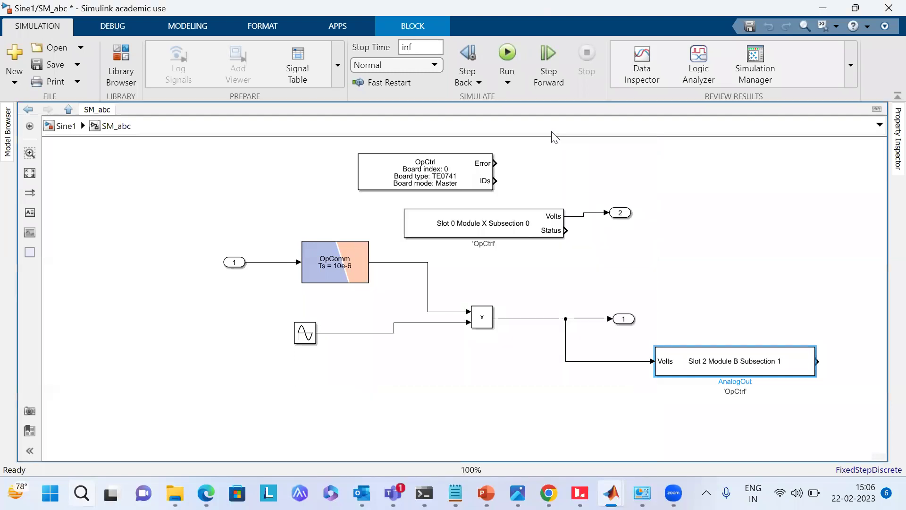
{"action": "double_click", "coordinate": [686, 361]}
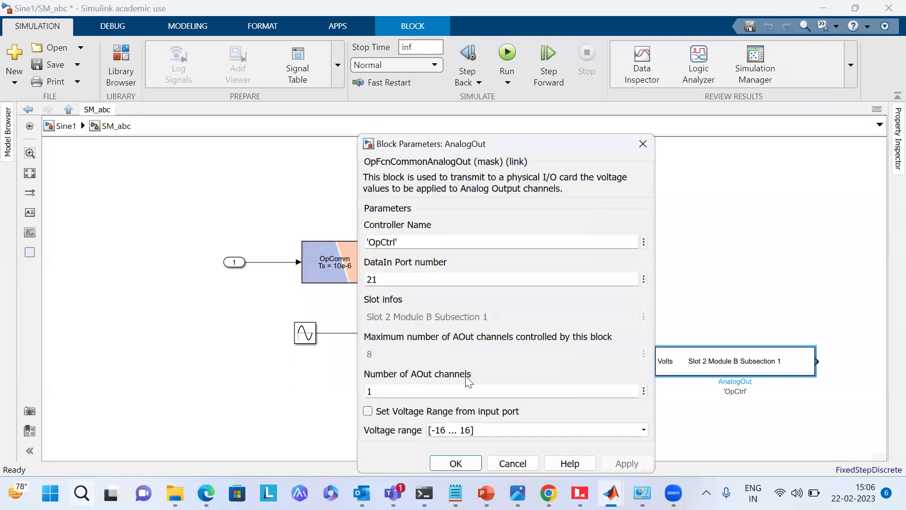
{"action": "left_click", "coordinate": [455, 462]}
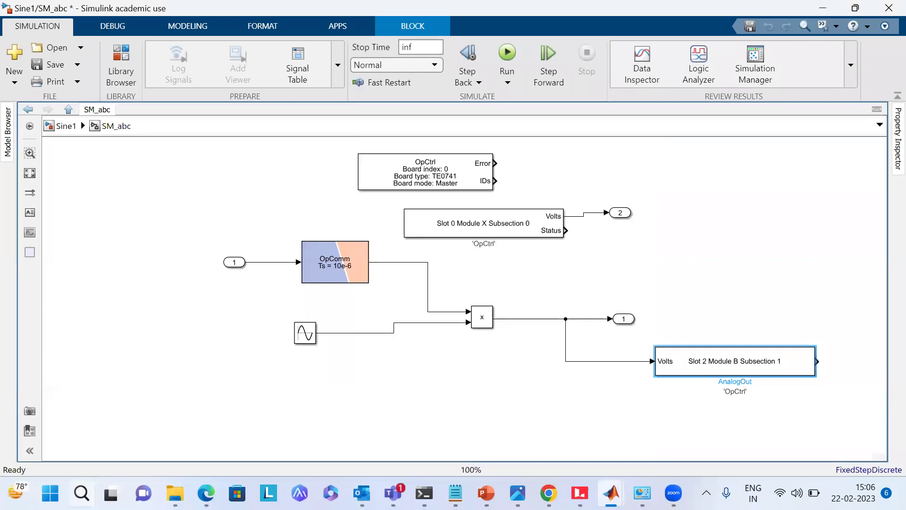
Look up the first AI entry in the MATLAB .conf file and highlight its DataOut port number.
{"action": "mouse_move", "coordinate": [611, 493]}
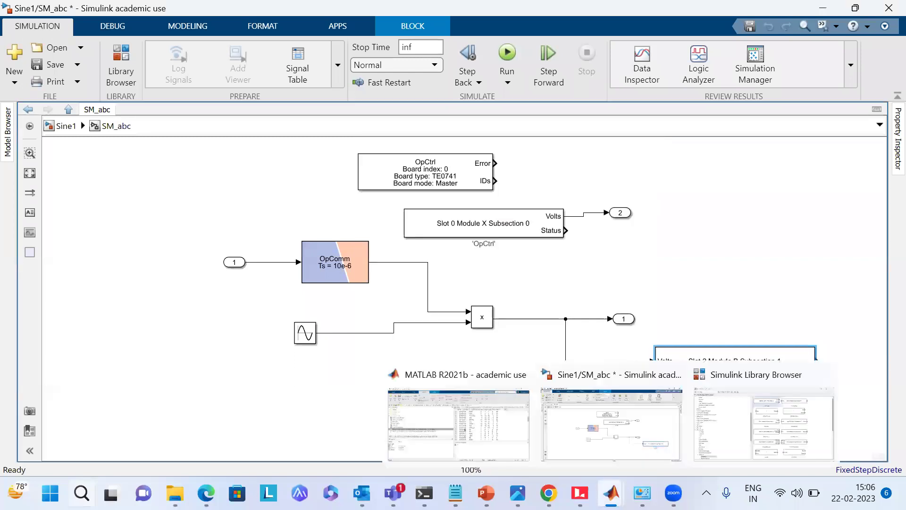
{"action": "left_click", "coordinate": [506, 370]}
{"action": "scroll", "coordinate": [546, 267], "scroll_direction": "down", "scroll_amount": 6}
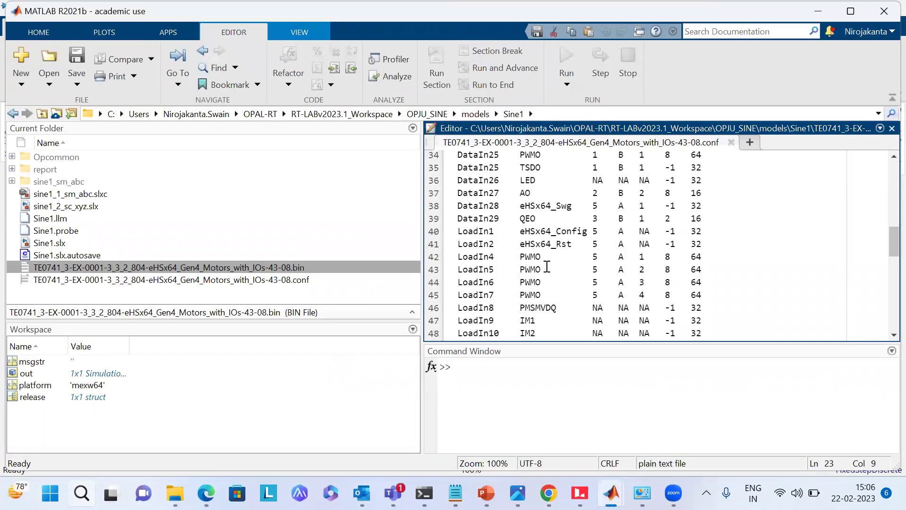
{"action": "scroll", "coordinate": [546, 267], "scroll_direction": "down", "scroll_amount": 8}
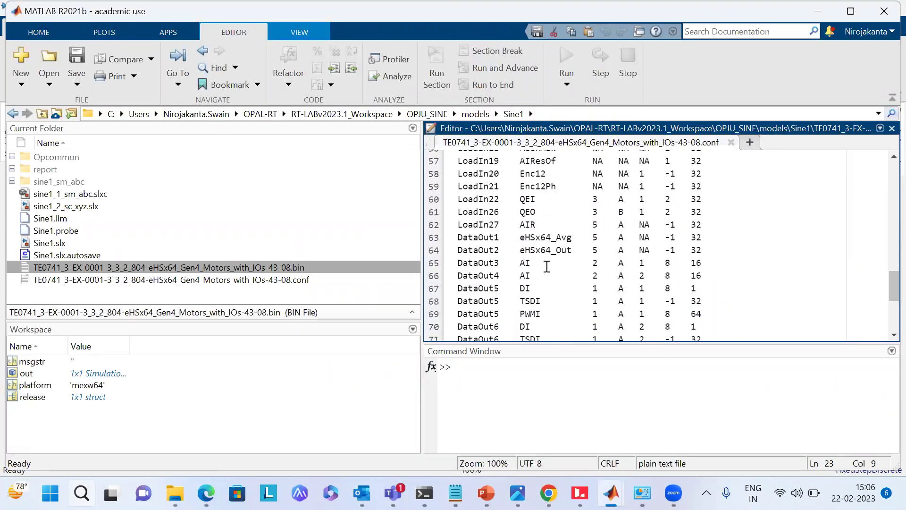
{"action": "left_click_drag", "start_coordinate": [483, 264], "coordinate": [494, 267]}
{"action": "left_click", "coordinate": [501, 267]}
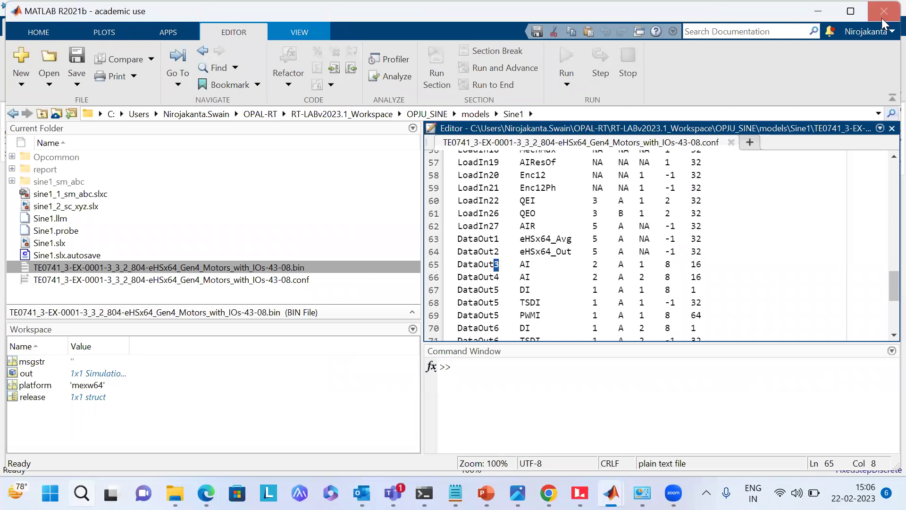
Return to the SM_abc subsystem in Simulink and set the AnalogIn block's DataOut port number to 3, applying the change.
{"action": "left_click", "coordinate": [827, 16]}
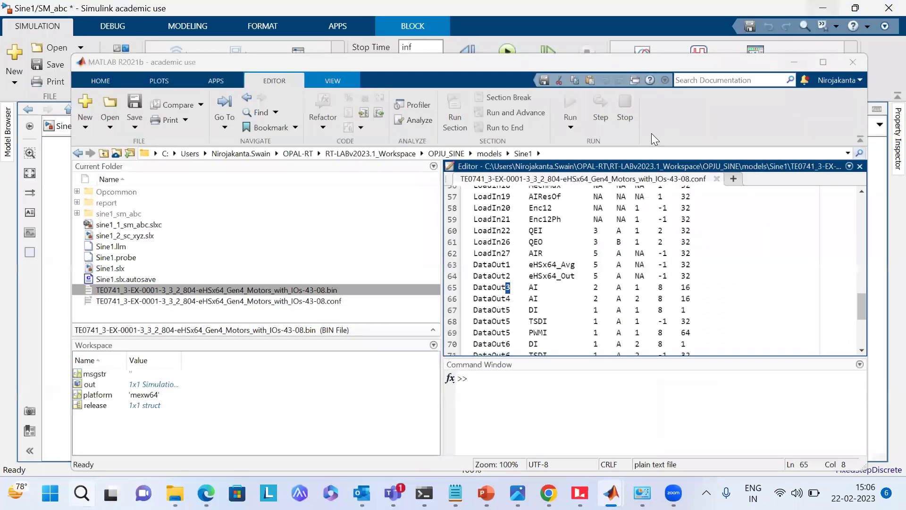
{"action": "left_click", "coordinate": [527, 220]}
{"action": "double_click", "coordinate": [527, 221]}
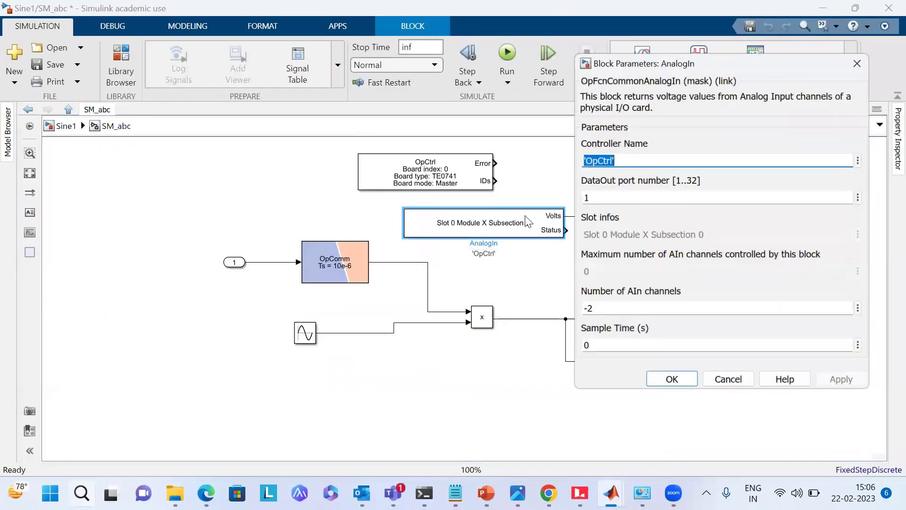
{"action": "double_click", "coordinate": [642, 200]}
{"action": "type", "text": "3"}
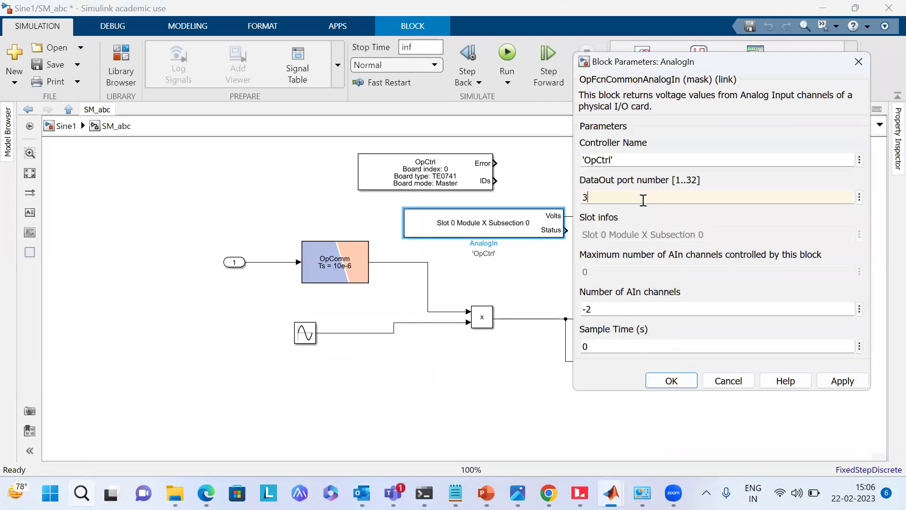
{"action": "left_click", "coordinate": [829, 381]}
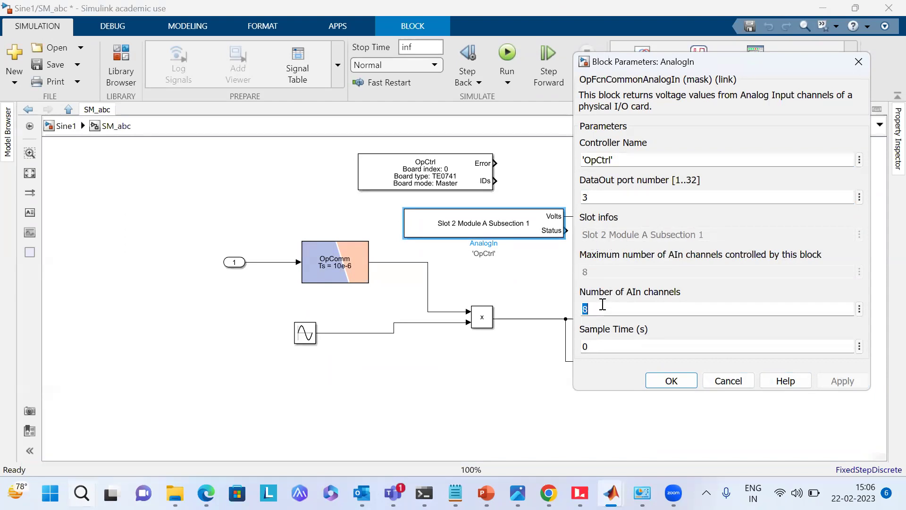
Set the AnalogIn block's number of AIn channels to 1, accept it, and save the model from the Sine1 top level.
{"action": "type", "text": "1"}
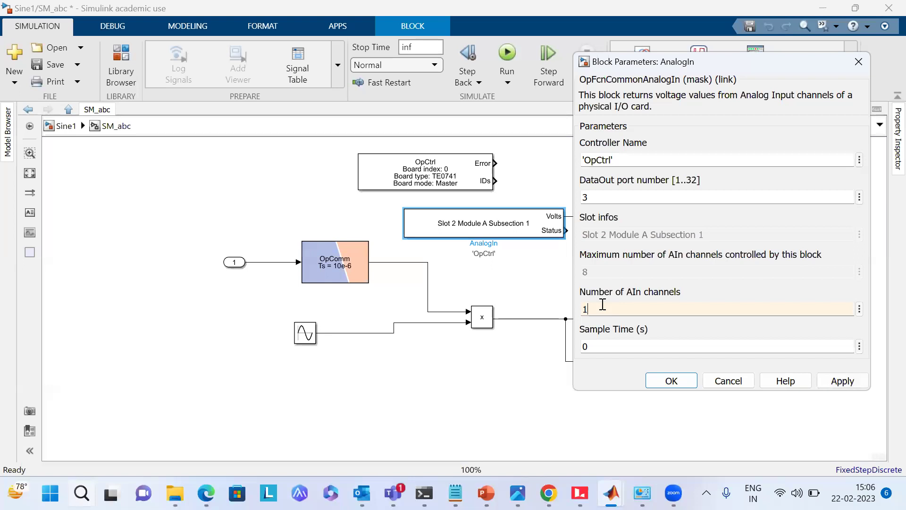
{"action": "left_click", "coordinate": [843, 381]}
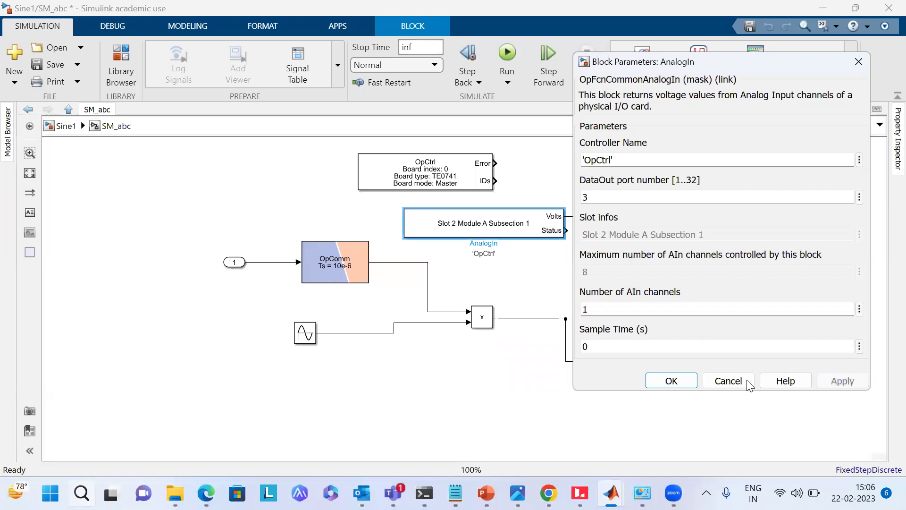
{"action": "left_click", "coordinate": [680, 382]}
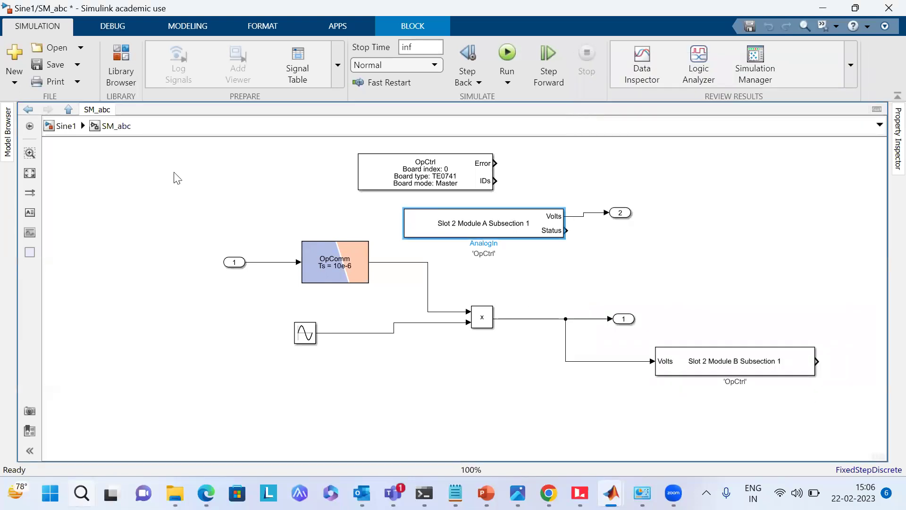
{"action": "left_click", "coordinate": [66, 126]}
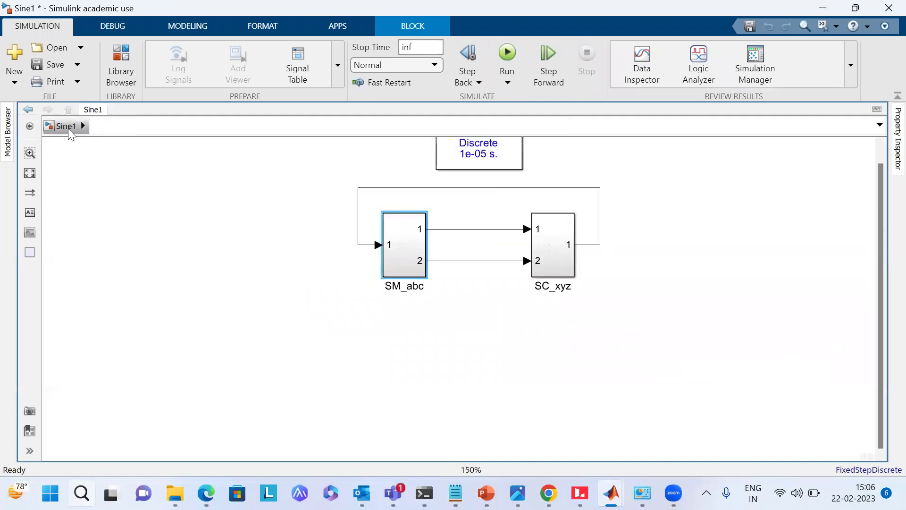
{"action": "left_click", "coordinate": [50, 64]}
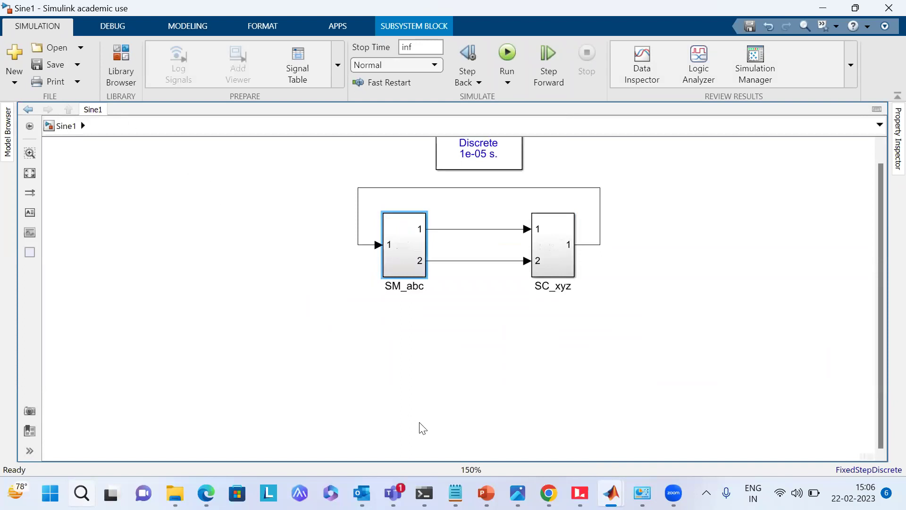
Run the Sine1 simulation briefly as a test, stop it, and save the model again.
{"action": "left_click", "coordinate": [512, 58]}
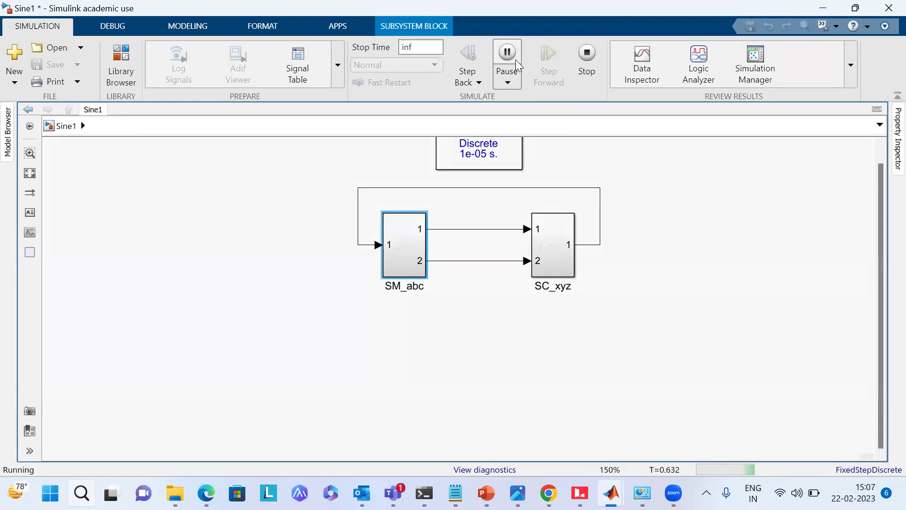
{"action": "left_click", "coordinate": [515, 60]}
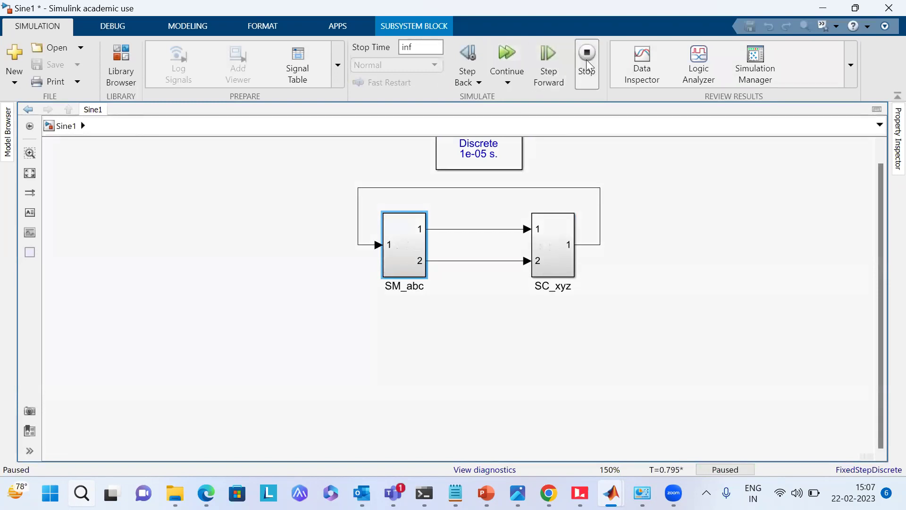
{"action": "left_click", "coordinate": [587, 60]}
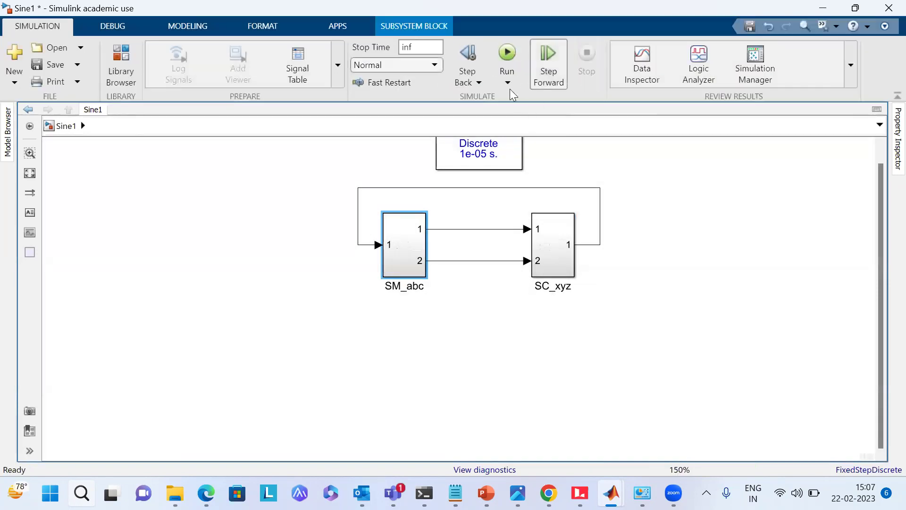
{"action": "left_click", "coordinate": [56, 65]}
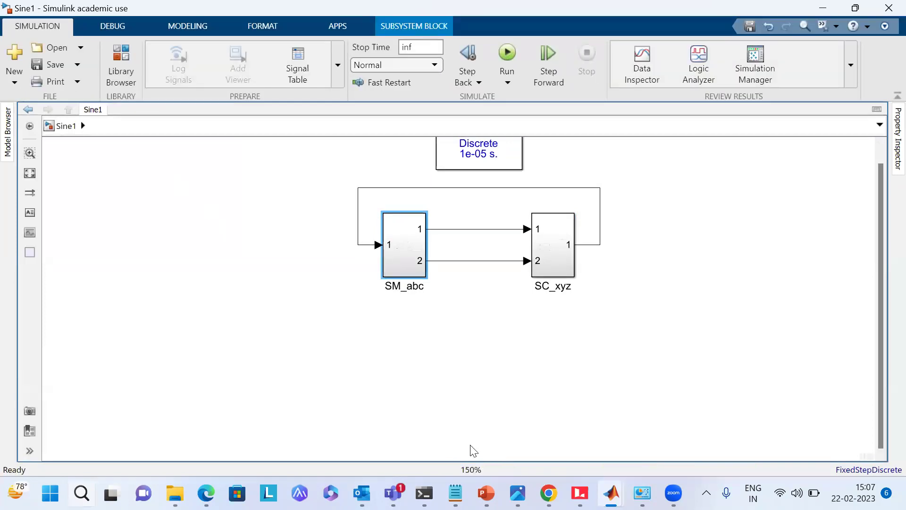
Switch to RT-LAB and set the Sine1 model's real-time simulation mode to Hardware synchronized in its execution properties.
{"action": "mouse_move", "coordinate": [642, 493]}
{"action": "left_click", "coordinate": [580, 493]}
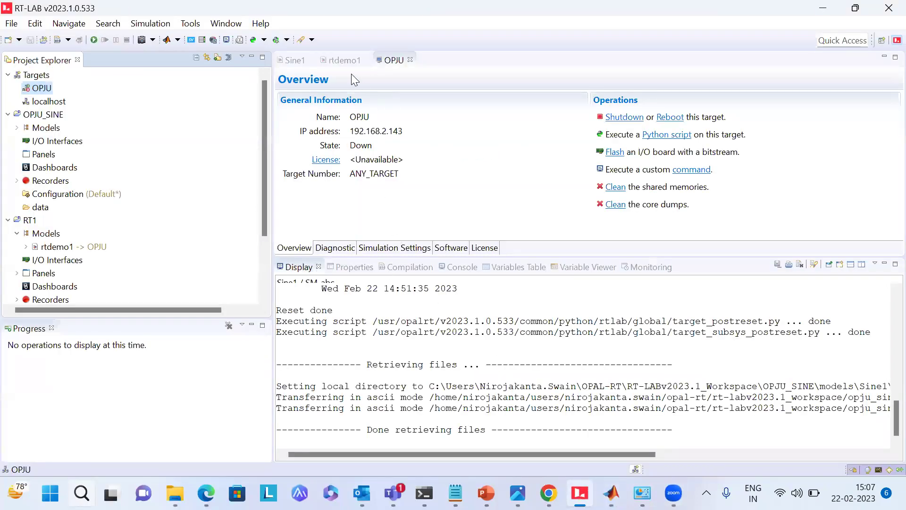
{"action": "left_click", "coordinate": [293, 64]}
{"action": "left_click", "coordinate": [384, 252]}
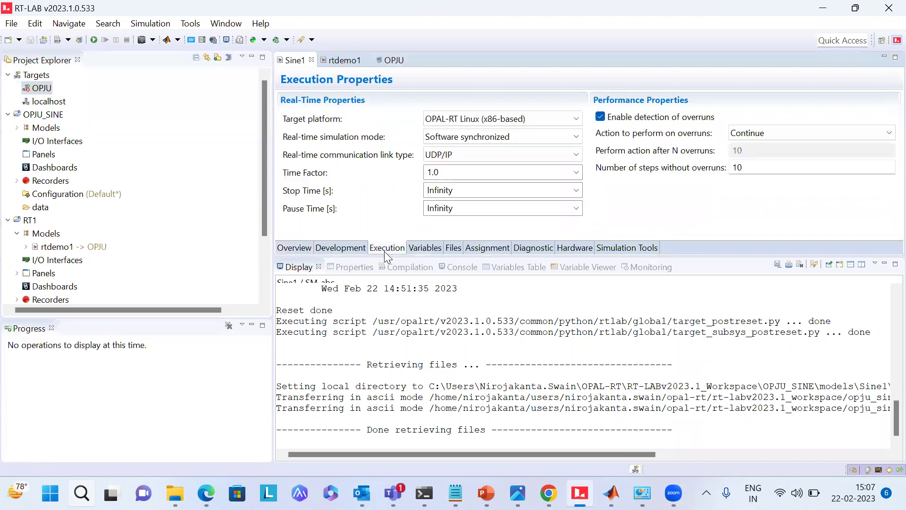
{"action": "left_click", "coordinate": [495, 137]}
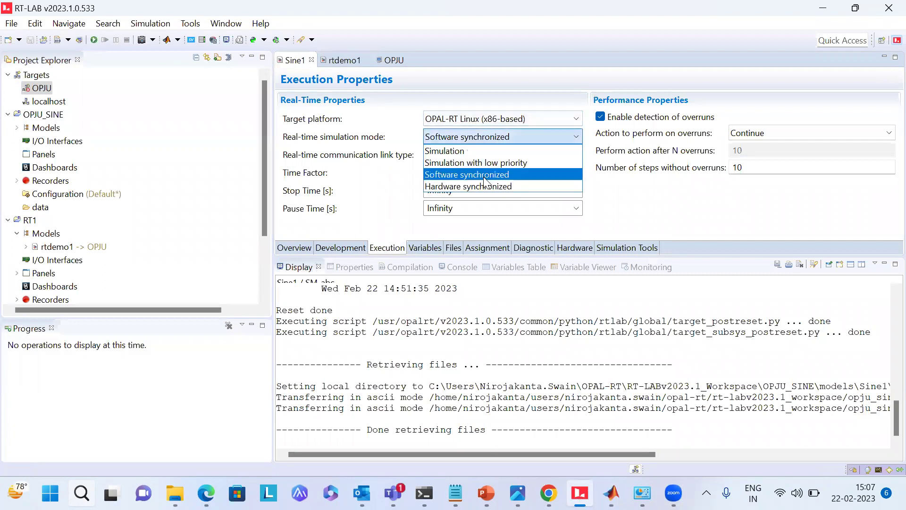
{"action": "left_click", "coordinate": [473, 187]}
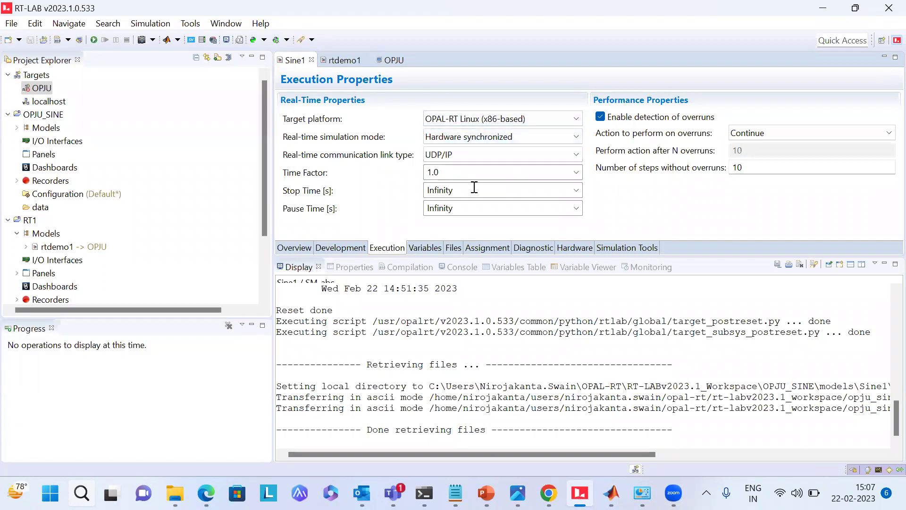
Start building the Sine1 model from its overview and dismiss the confirmation about the OPJU development node.
{"action": "left_click", "coordinate": [302, 246]}
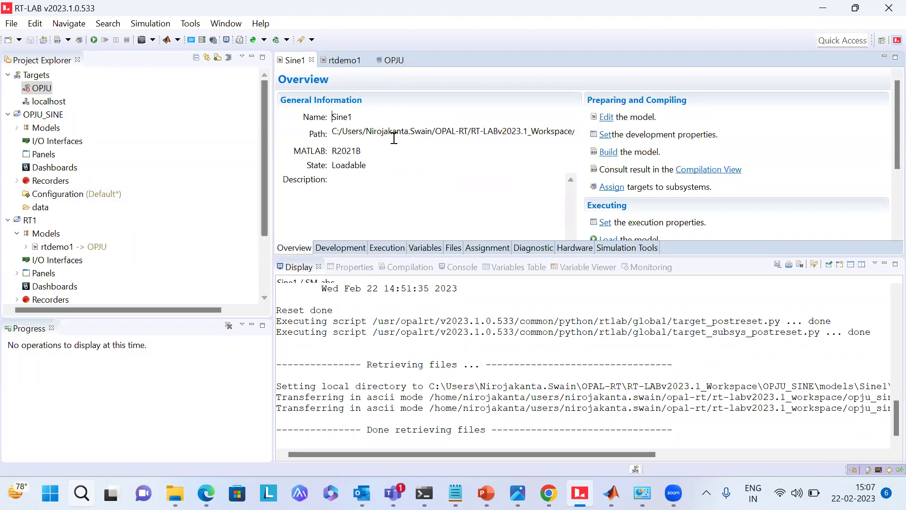
{"action": "left_click", "coordinate": [610, 152]}
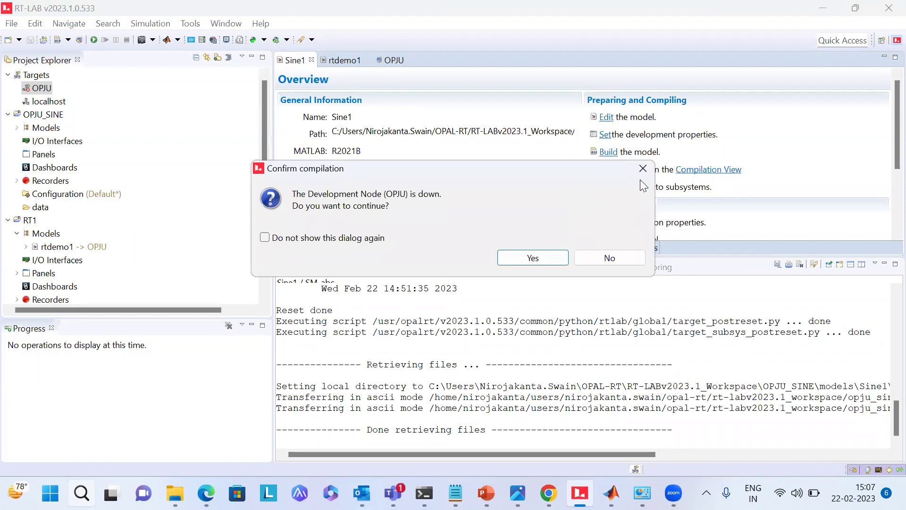
{"action": "left_click", "coordinate": [647, 169]}
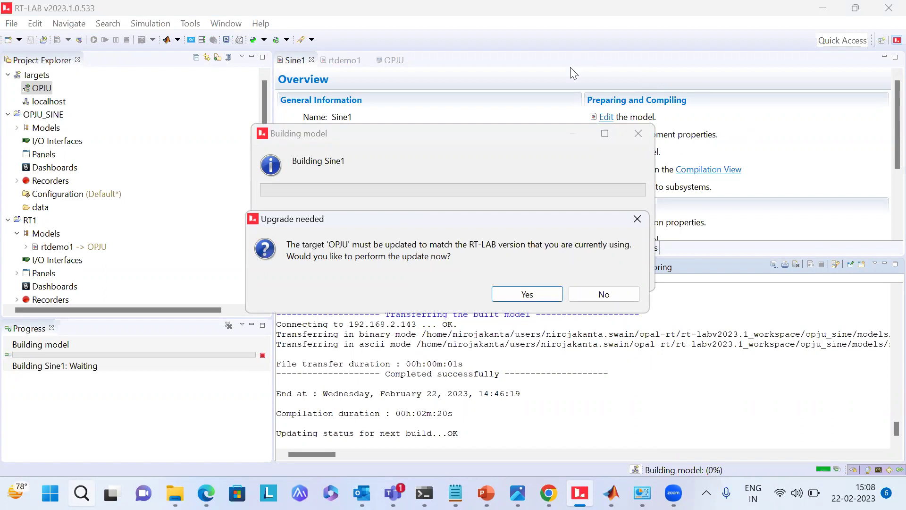
Ping the OPJU target at 192.168.2.143 from Windows to check its connection, and close the ping window.
{"action": "key", "text": "super+r"}
{"action": "key", "text": "Return"}
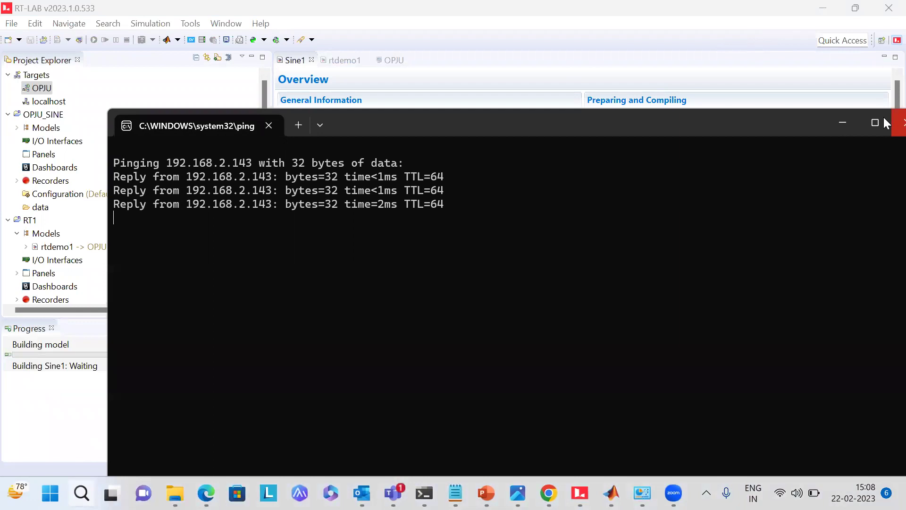
{"action": "left_click", "coordinate": [896, 123]}
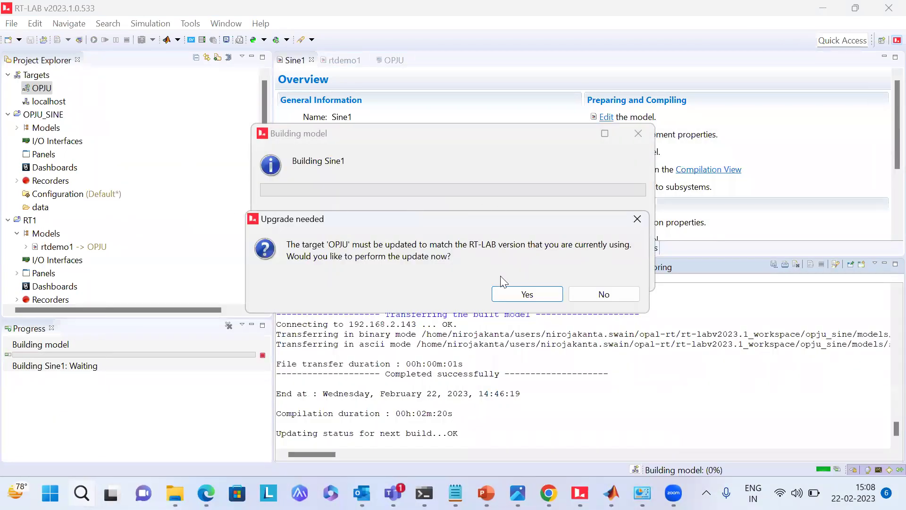
Accept the RT-LAB update of target OPJU and send both the model build and the installation to the background.
{"action": "left_click", "coordinate": [509, 297]}
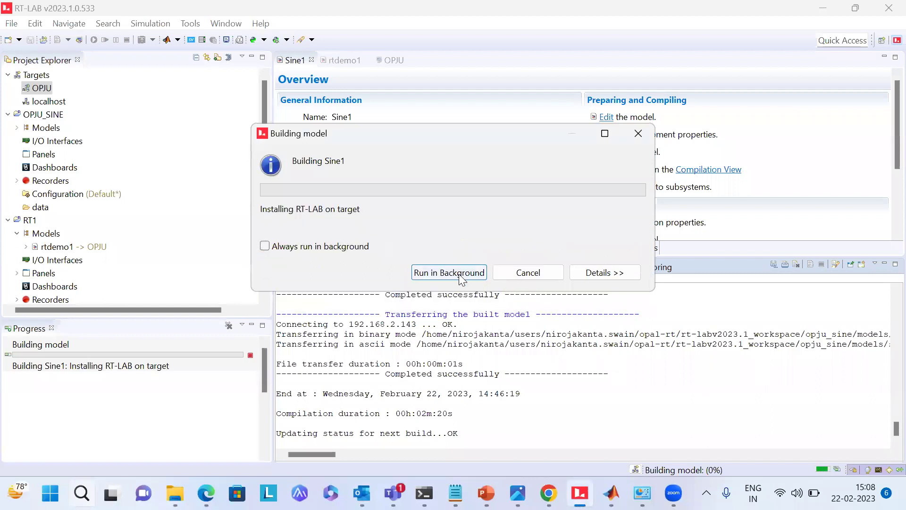
{"action": "left_click", "coordinate": [460, 276]}
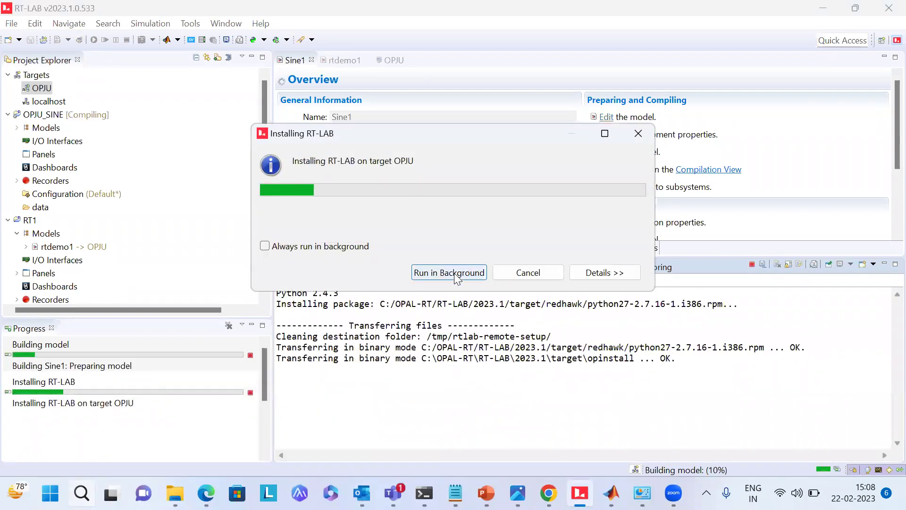
{"action": "left_click", "coordinate": [455, 274]}
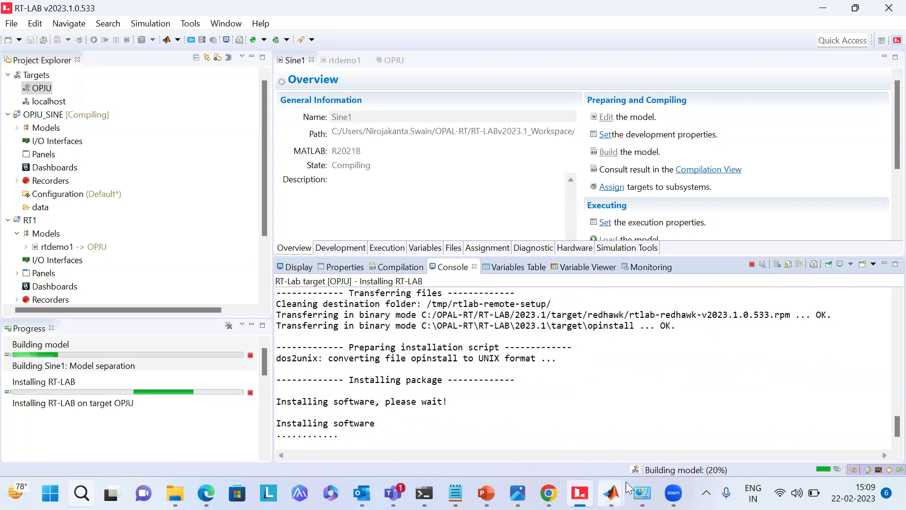
Compare the slot, module and subsection assignments of AnalogIn and AnalogOut in SM_abc with the connectors in the simulator's rear-panel photo.
{"action": "mouse_move", "coordinate": [618, 479]}
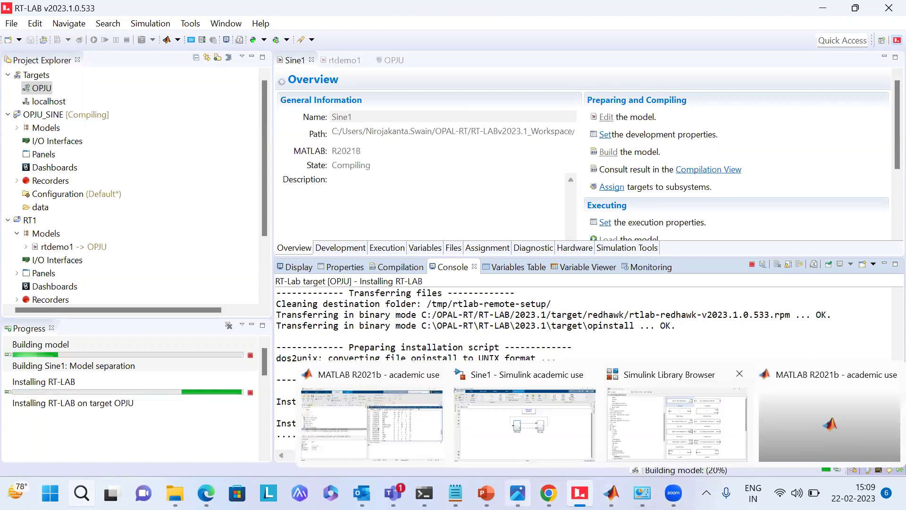
{"action": "mouse_move", "coordinate": [518, 492]}
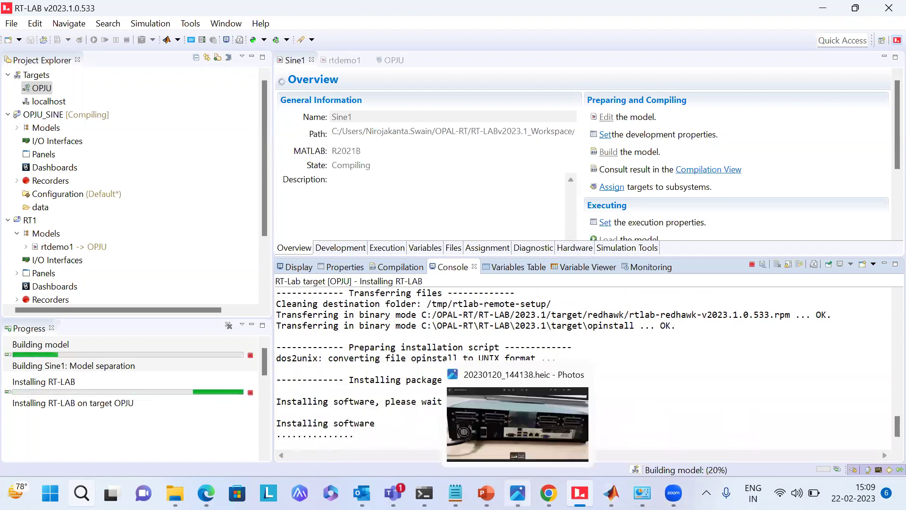
{"action": "left_click", "coordinate": [517, 455]}
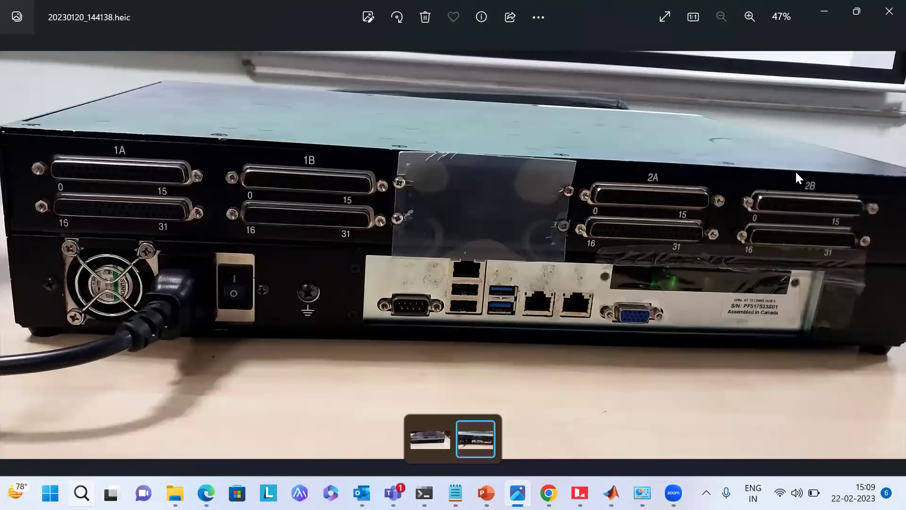
{"action": "mouse_move", "coordinate": [614, 486]}
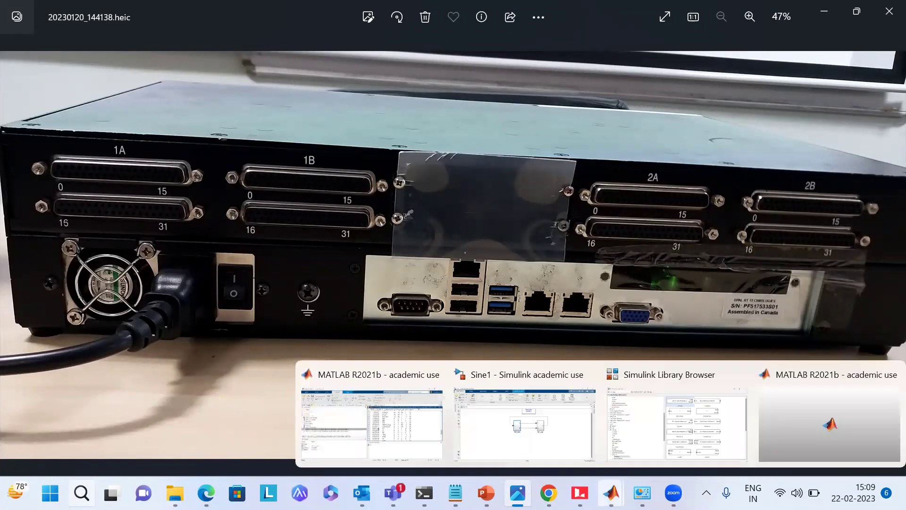
{"action": "left_click", "coordinate": [545, 437]}
{"action": "double_click", "coordinate": [401, 260]}
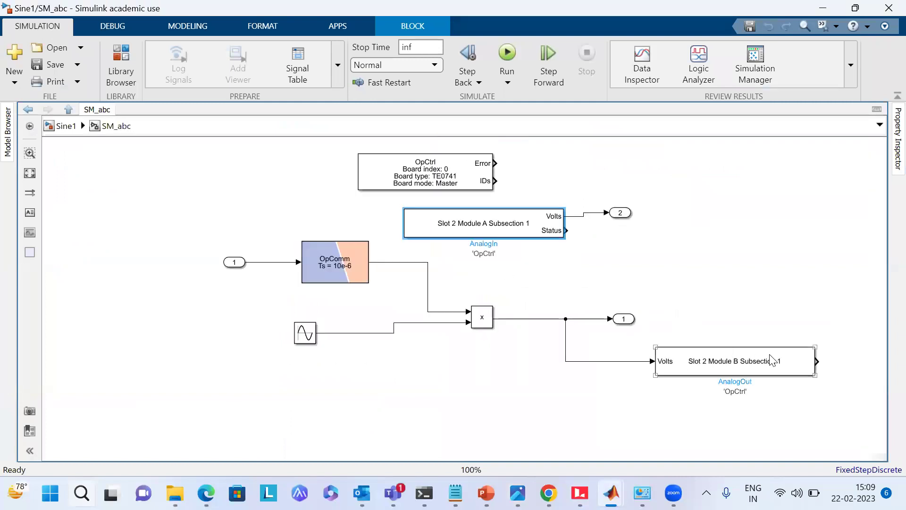
{"action": "mouse_move", "coordinate": [638, 491]}
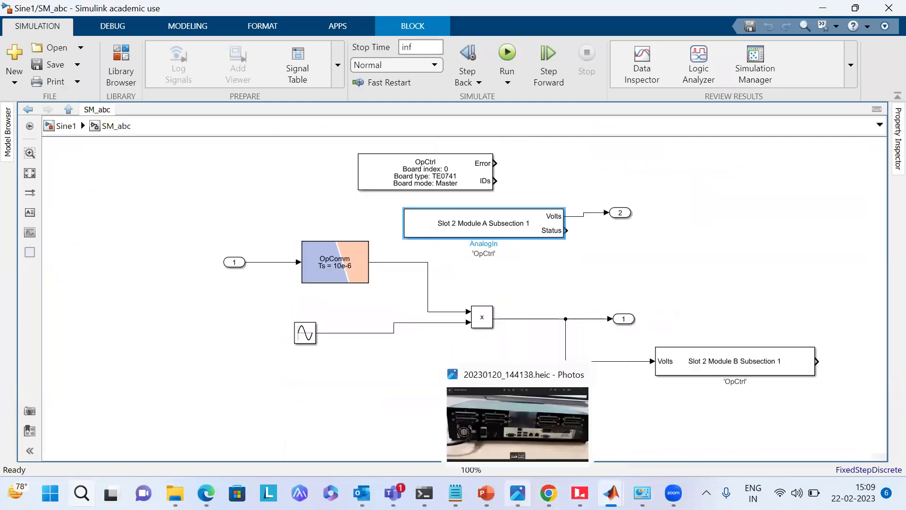
{"action": "left_click", "coordinate": [517, 493]}
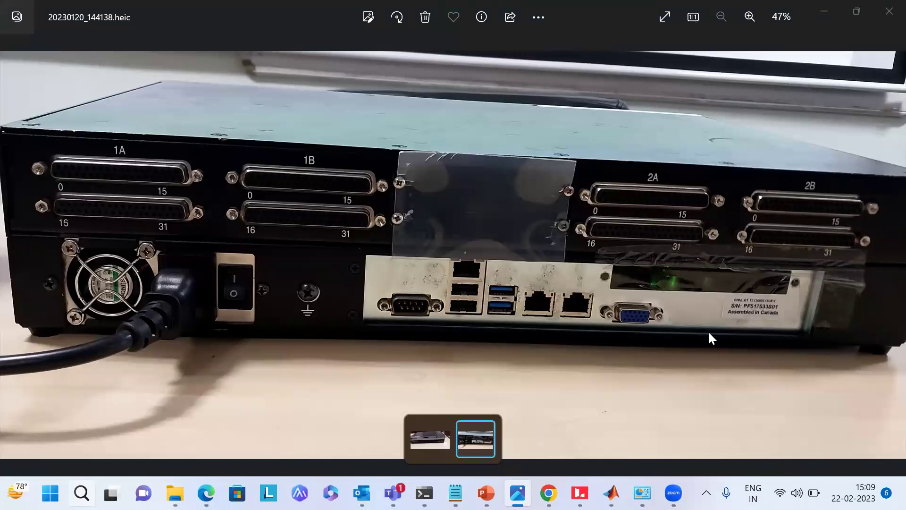
{"action": "mouse_move", "coordinate": [612, 491]}
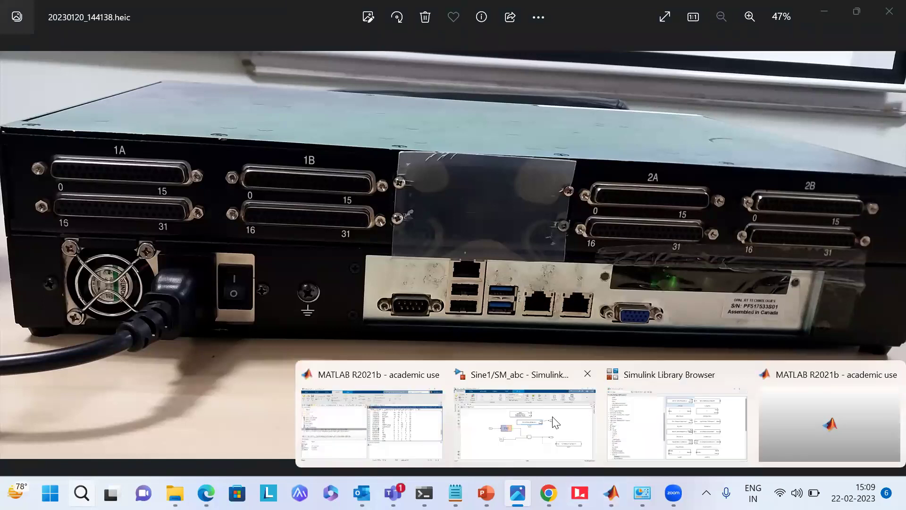
{"action": "left_click", "coordinate": [555, 422]}
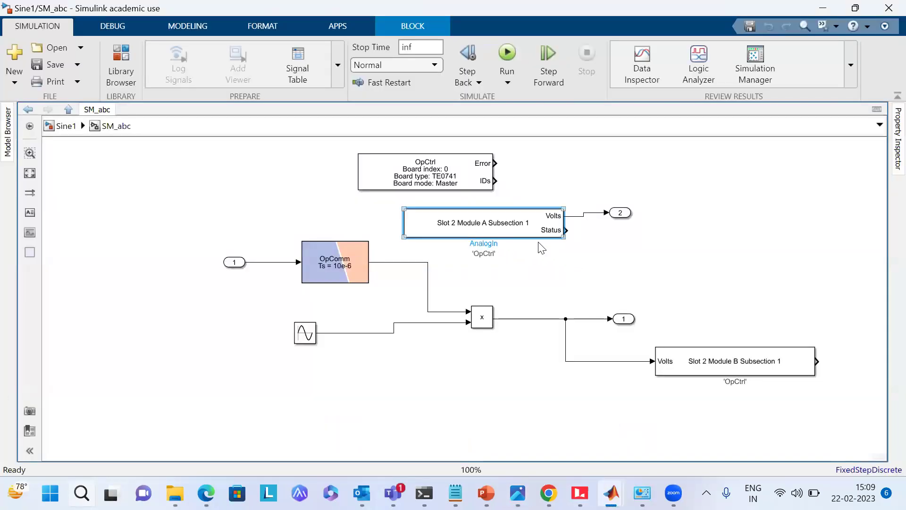
{"action": "mouse_move", "coordinate": [549, 492]}
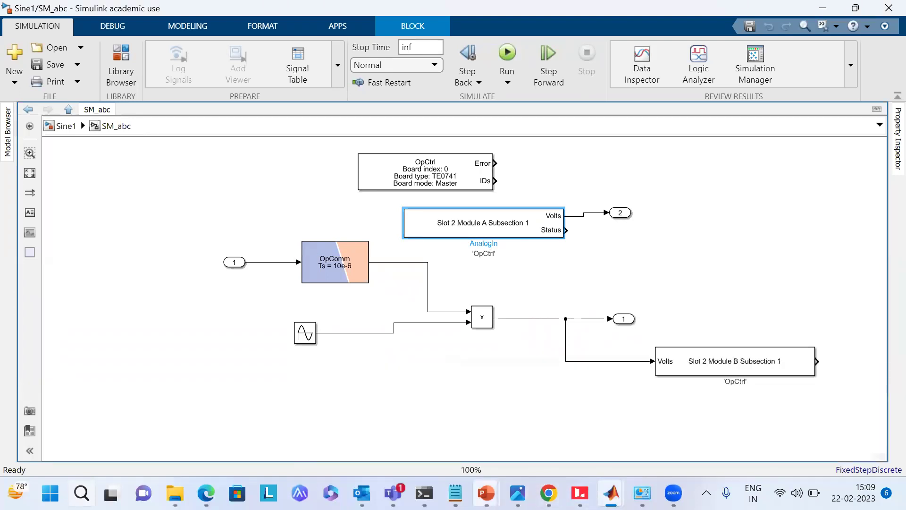
View the rear-panel photo, then open the cable photo 20230222_120059 from Downloads and maximize it.
{"action": "mouse_move", "coordinate": [518, 492]}
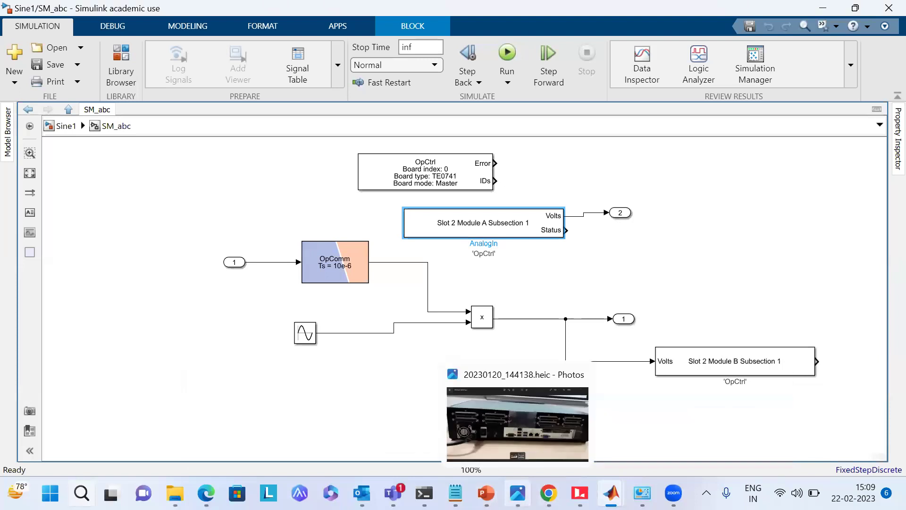
{"action": "left_click", "coordinate": [514, 436]}
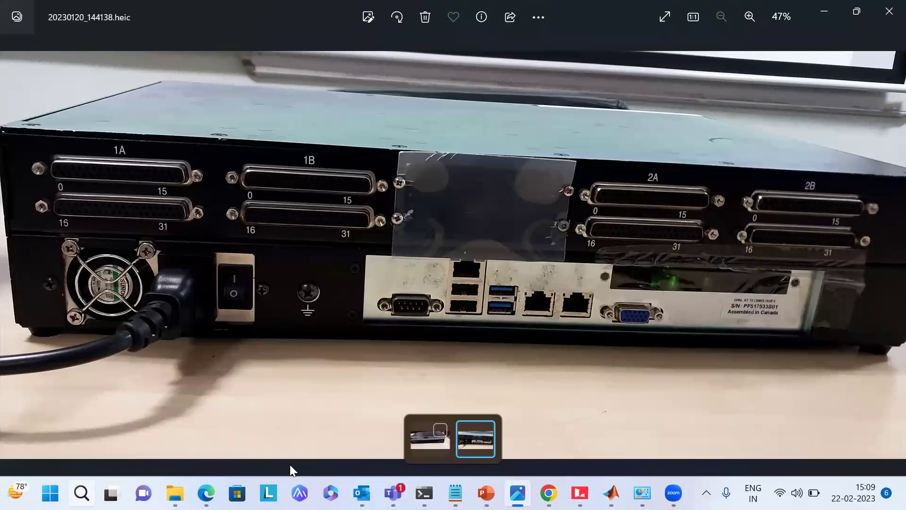
{"action": "mouse_move", "coordinate": [174, 493]}
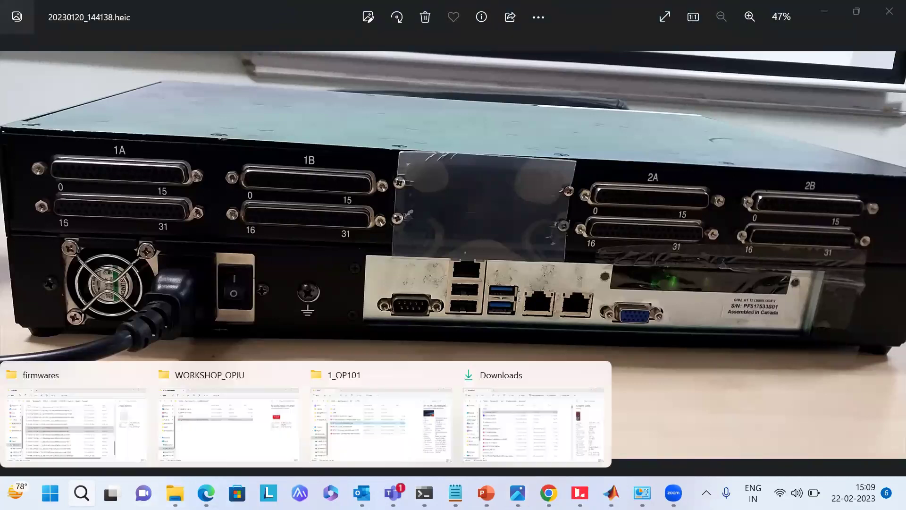
{"action": "left_click", "coordinate": [541, 413]}
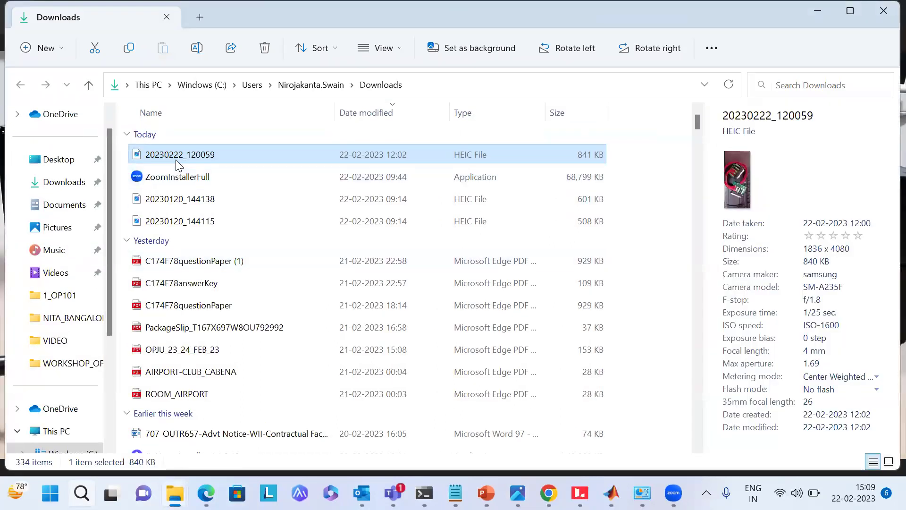
{"action": "double_click", "coordinate": [175, 160]}
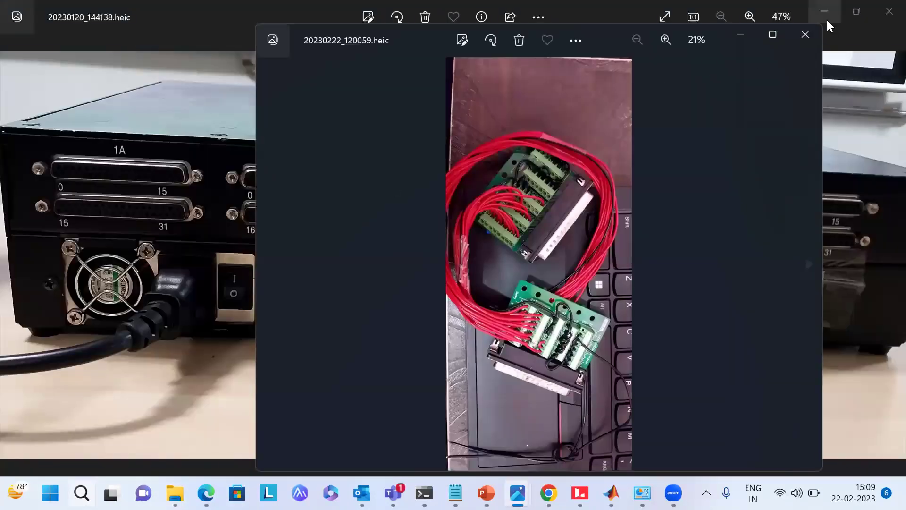
{"action": "left_click", "coordinate": [825, 14]}
{"action": "left_click", "coordinate": [778, 38]}
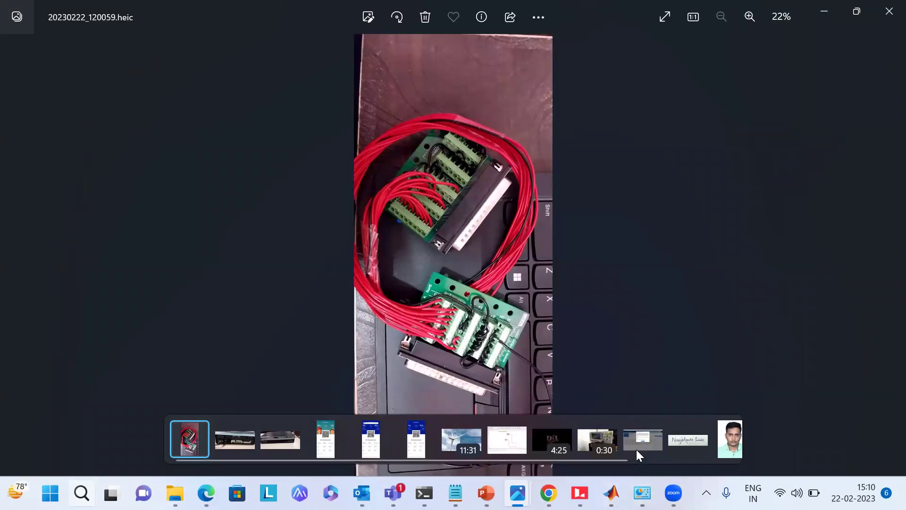
Mark a freehand line linking connectors 2A and 2B on the rear-panel photo, and go back to the cable photo.
{"action": "mouse_move", "coordinate": [517, 492]}
{"action": "left_click", "coordinate": [445, 420]}
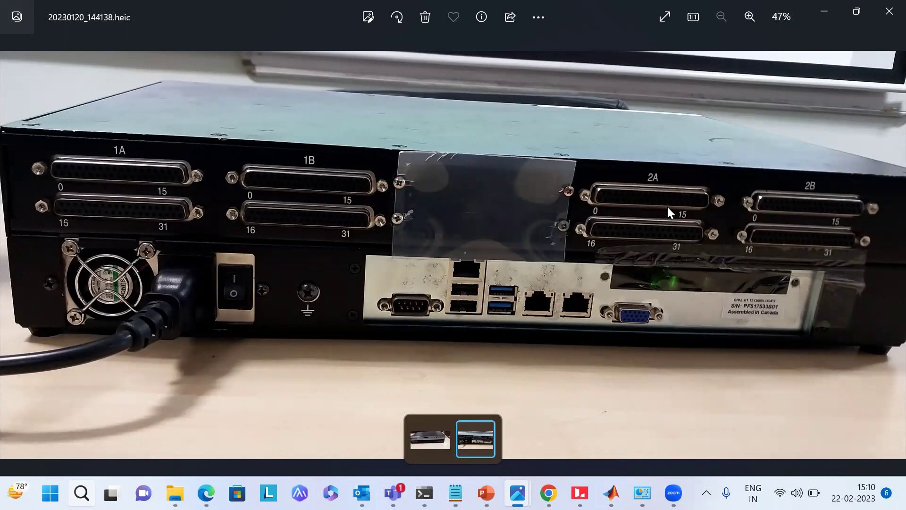
{"action": "right_click", "coordinate": [571, 133]}
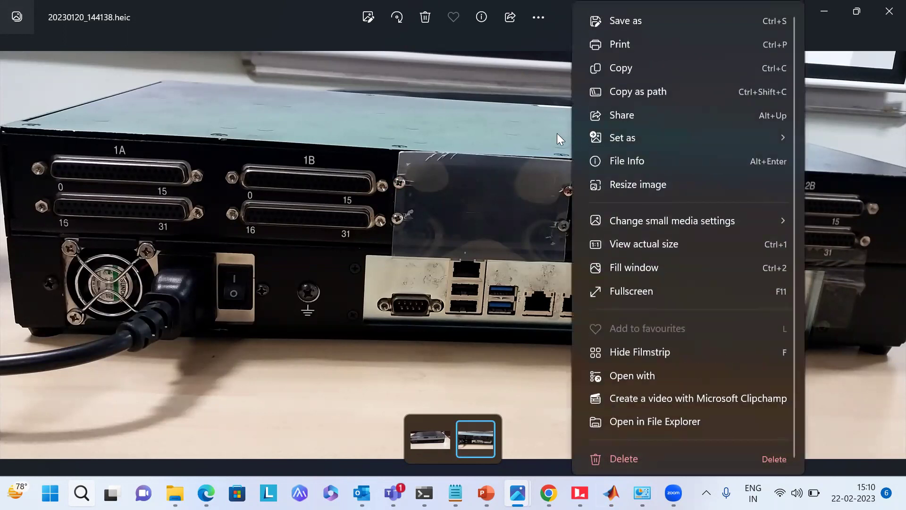
{"action": "left_click", "coordinate": [557, 133]}
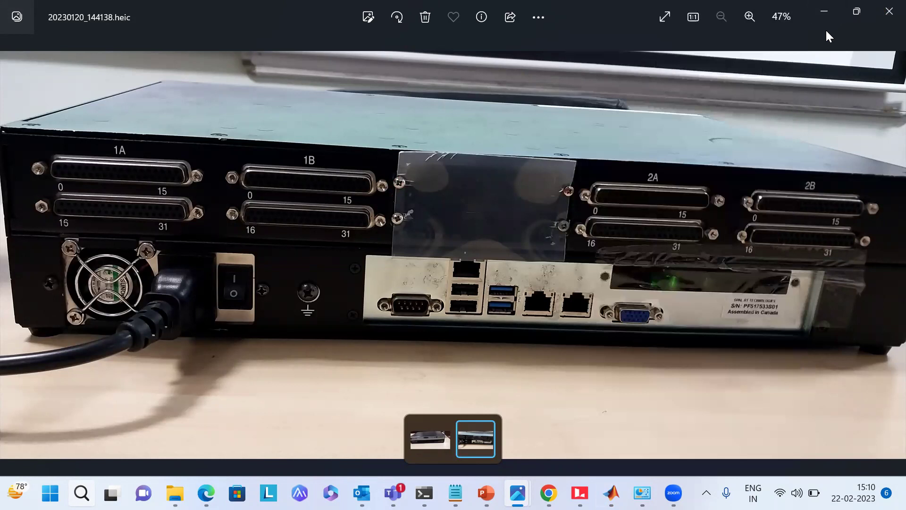
{"action": "left_click", "coordinate": [856, 11]}
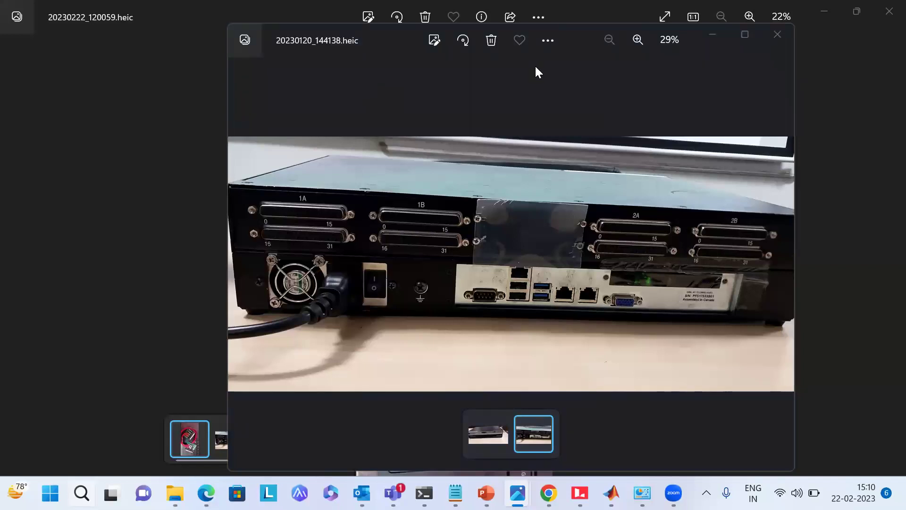
{"action": "left_click", "coordinate": [546, 47]}
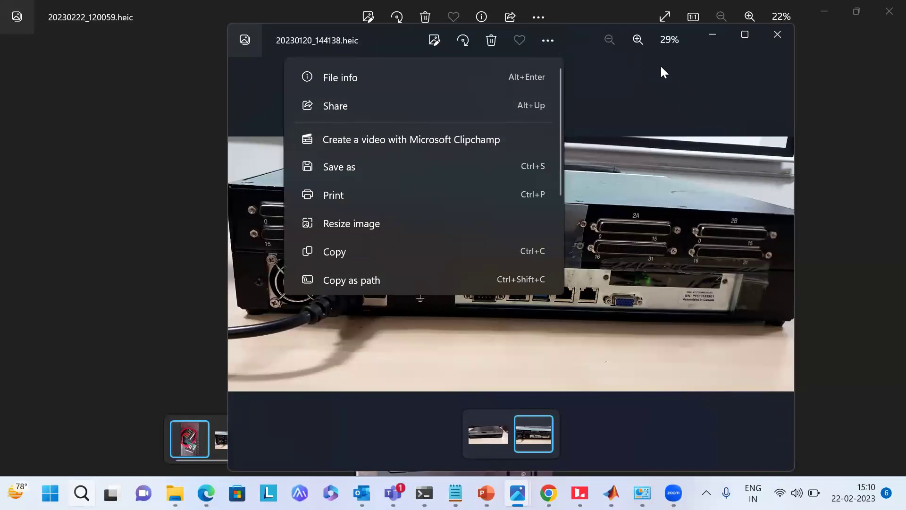
{"action": "left_click", "coordinate": [635, 68]}
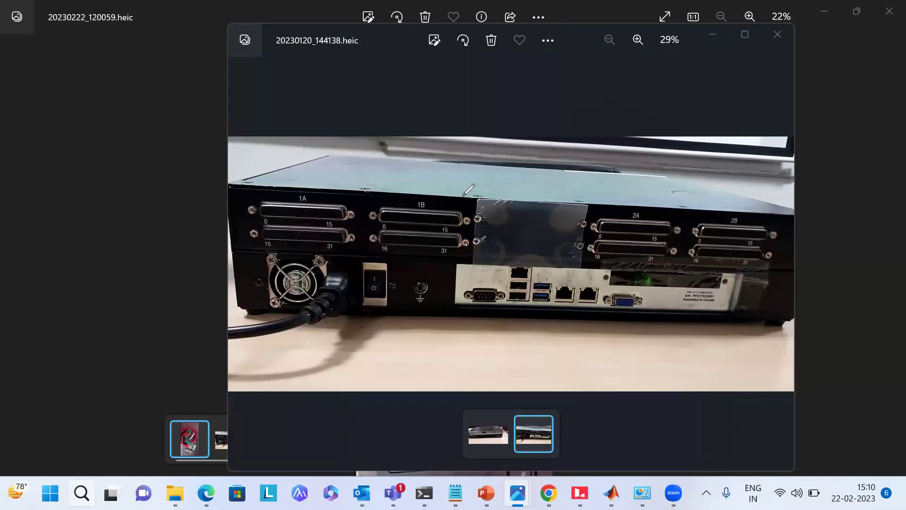
{"action": "mouse_move", "coordinate": [632, 222]}
{"action": "left_mouse_down"}
{"action": "mouse_move", "coordinate": [646, 309]}
{"action": "mouse_move", "coordinate": [725, 227]}
{"action": "left_mouse_up"}
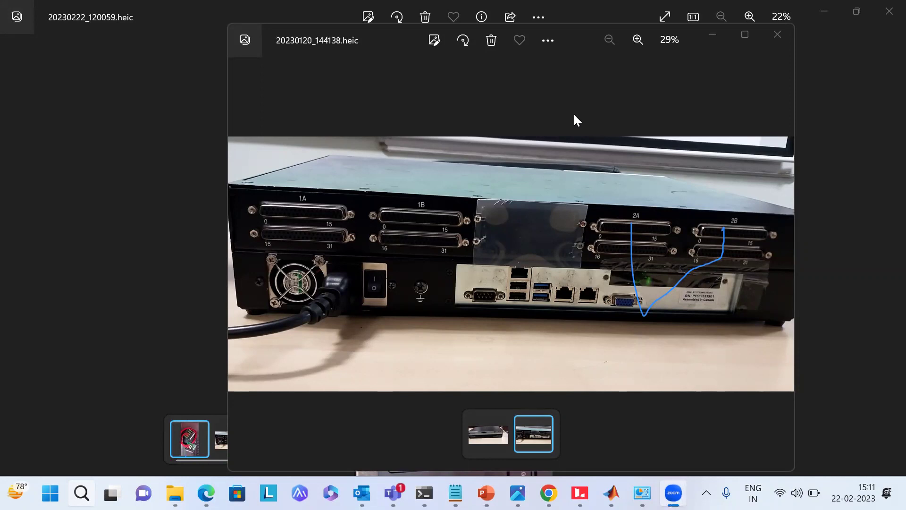
{"action": "left_click", "coordinate": [190, 438]}
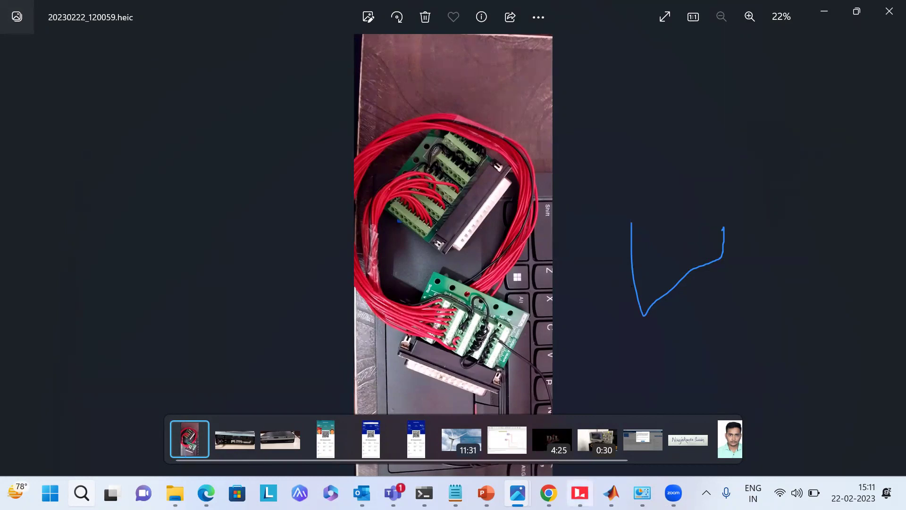
Switch to RT-LAB, load the Sine1 model onto its target and execute it.
{"action": "left_click", "coordinate": [579, 493]}
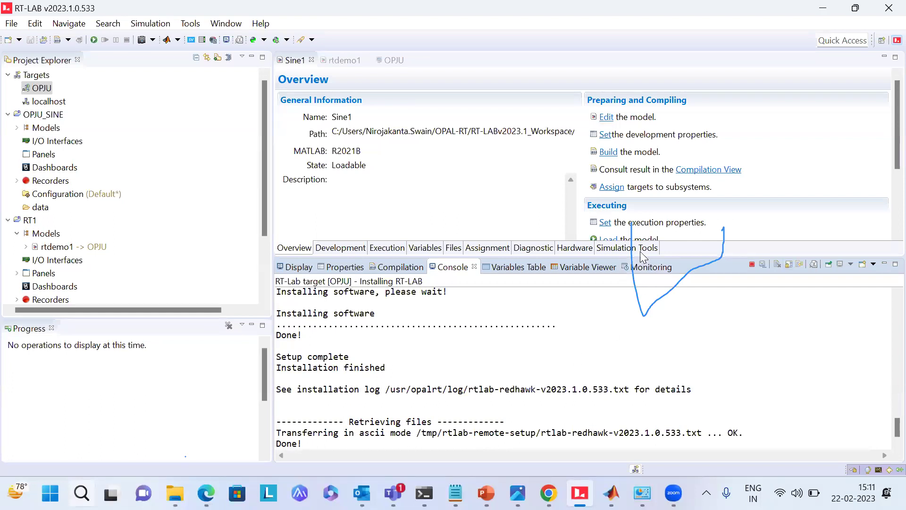
{"action": "scroll", "coordinate": [610, 231], "scroll_direction": "down", "scroll_amount": 1}
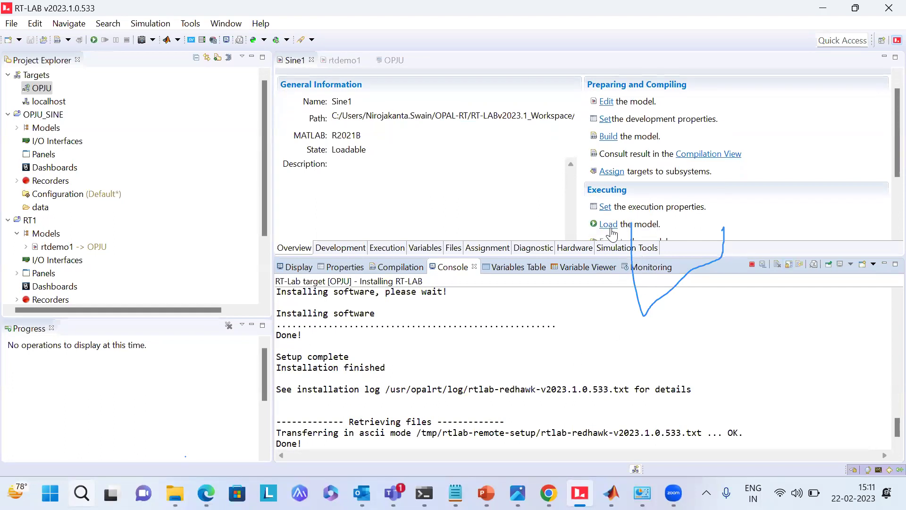
{"action": "left_click", "coordinate": [609, 225]}
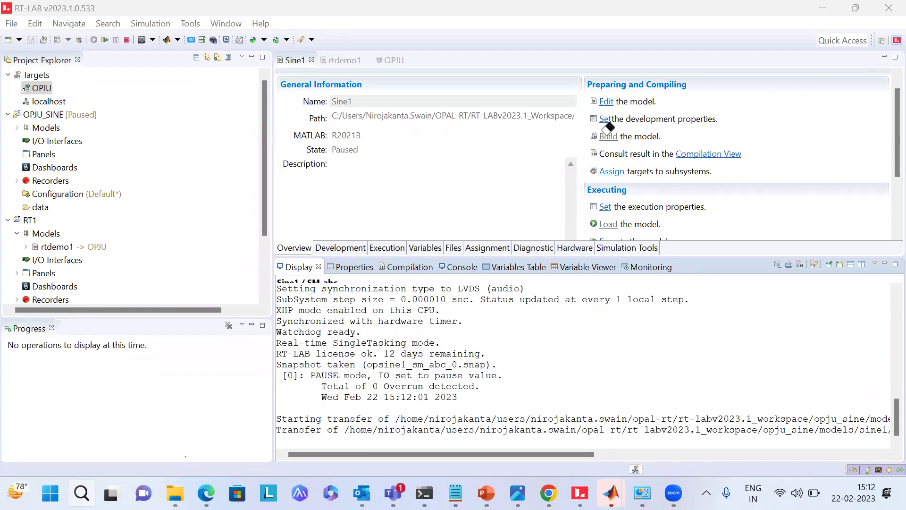
{"action": "scroll", "coordinate": [615, 197], "scroll_direction": "down", "scroll_amount": 3}
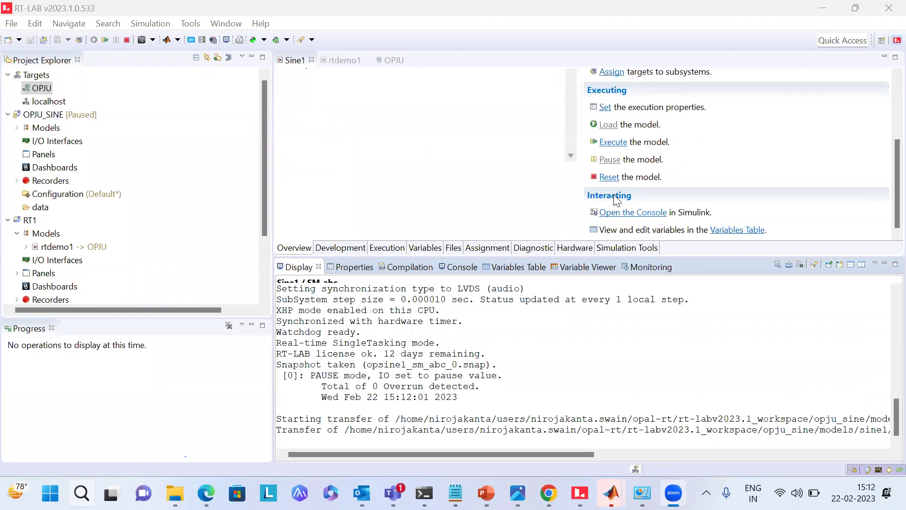
{"action": "left_click", "coordinate": [614, 143]}
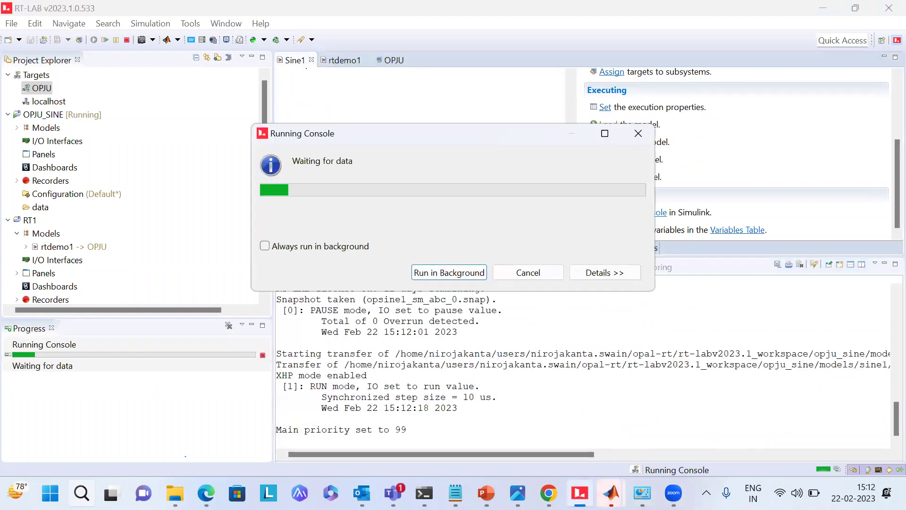
Switch to the generated Simulink console sine1_2_sc_xyz and open Scope1 on the lower OpComm output.
{"action": "mouse_move", "coordinate": [611, 492]}
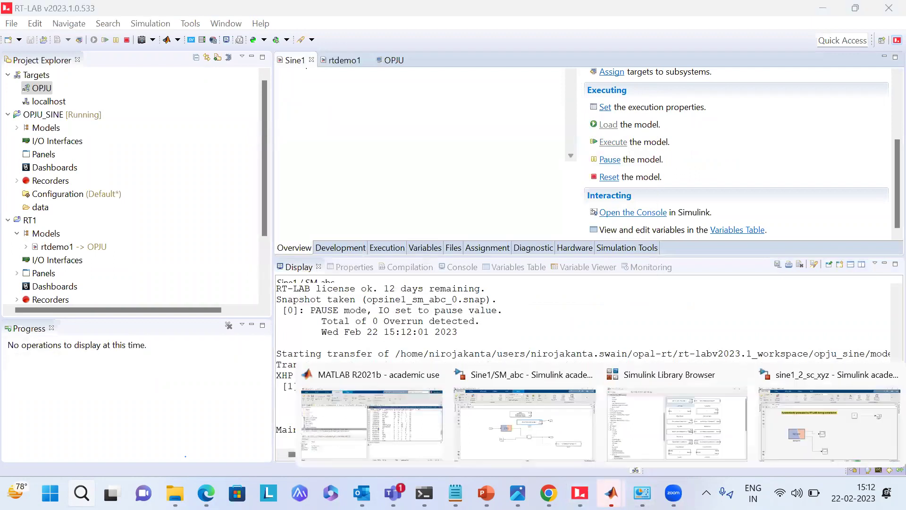
{"action": "left_click", "coordinate": [800, 435]}
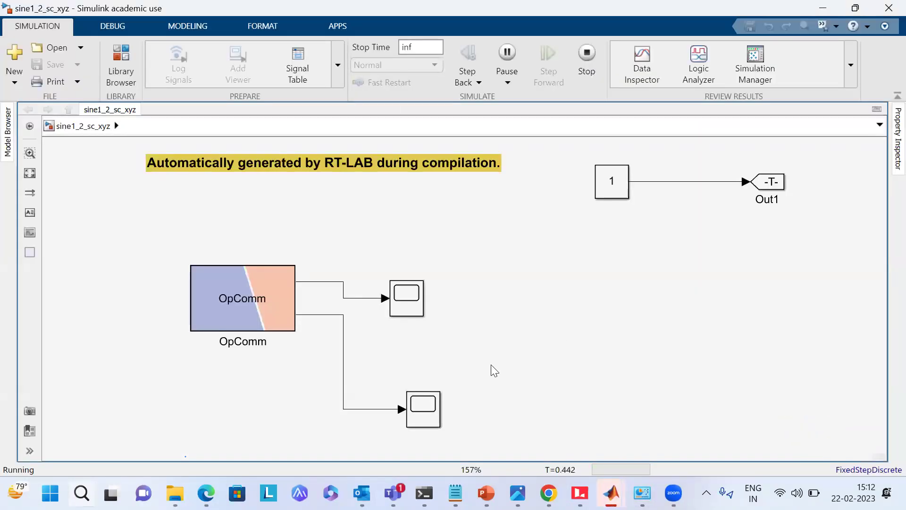
{"action": "left_click", "coordinate": [435, 402]}
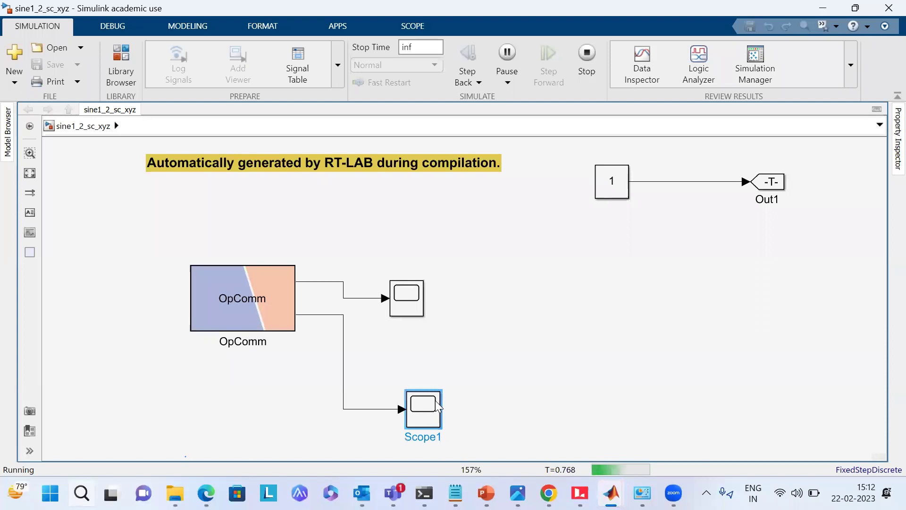
{"action": "double_click", "coordinate": [435, 400]}
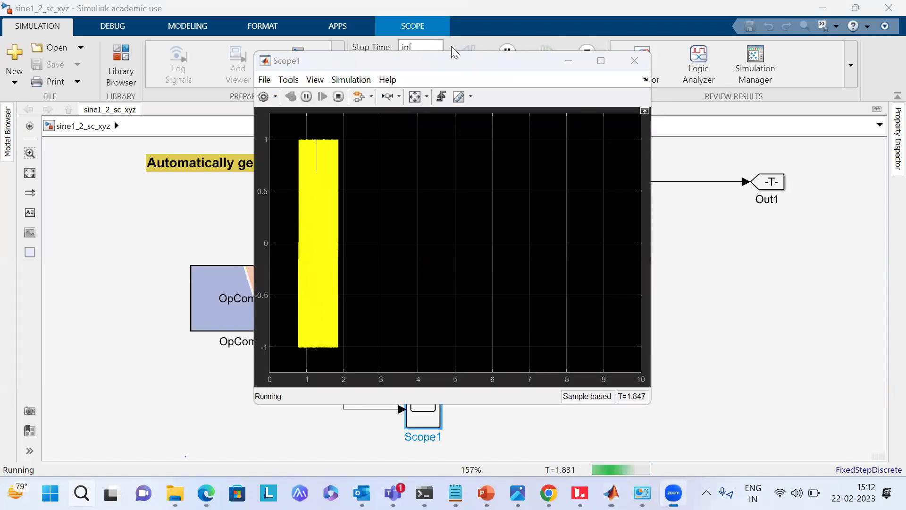
Stop the console simulation, disable Scope1's limit on data points and set its time span to 0.05.
{"action": "left_click", "coordinate": [338, 96]}
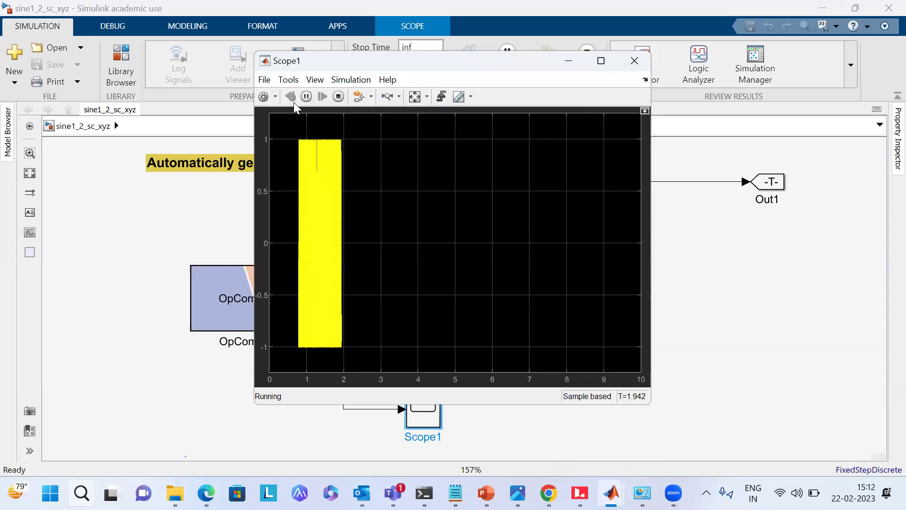
{"action": "left_click", "coordinate": [263, 97]}
{"action": "left_click", "coordinate": [464, 160]}
{"action": "left_click", "coordinate": [393, 180]}
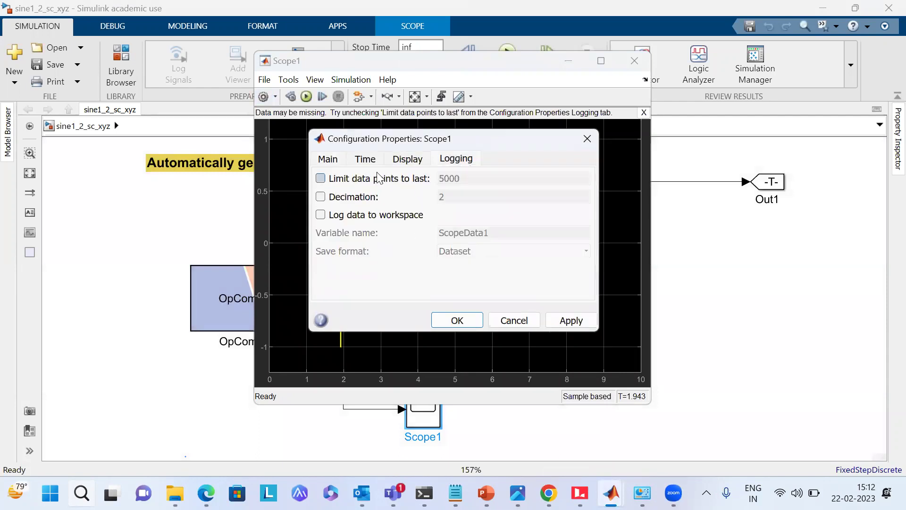
{"action": "left_click", "coordinate": [365, 158]}
{"action": "double_click", "coordinate": [453, 179]}
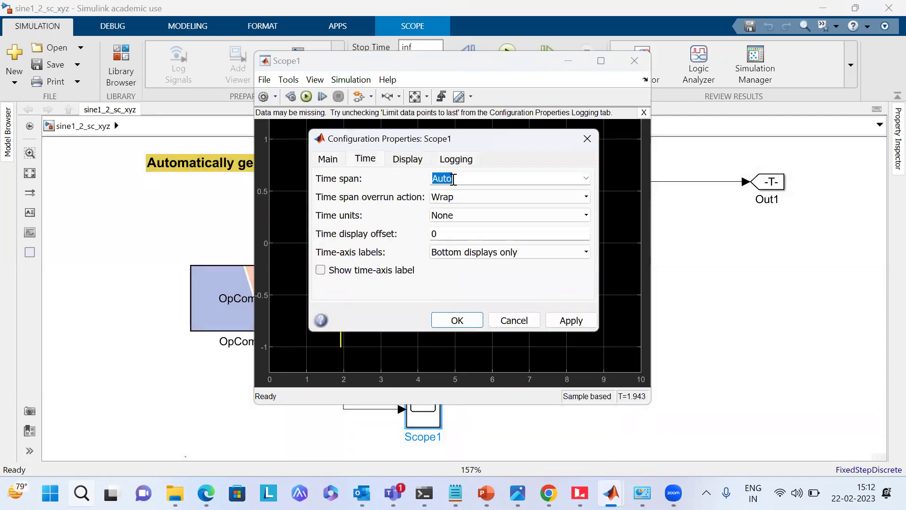
{"action": "type", "text": "0.05"}
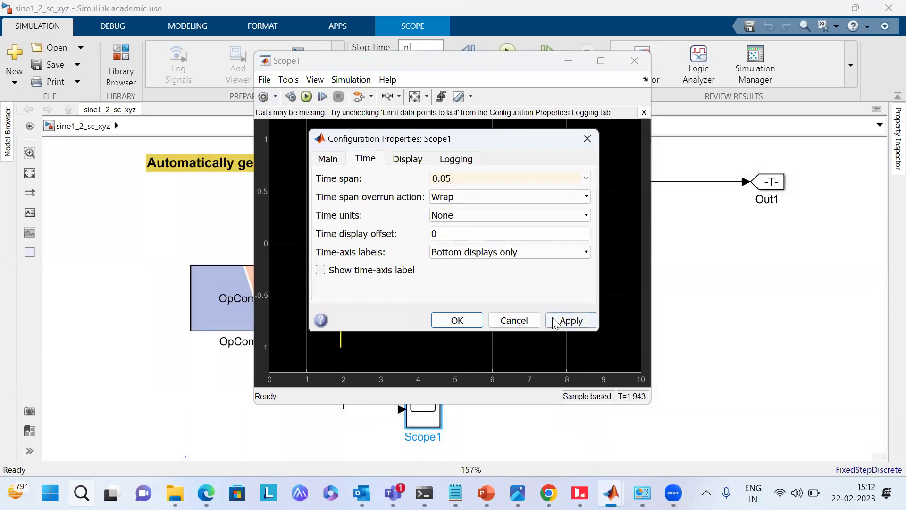
{"action": "left_click", "coordinate": [555, 323]}
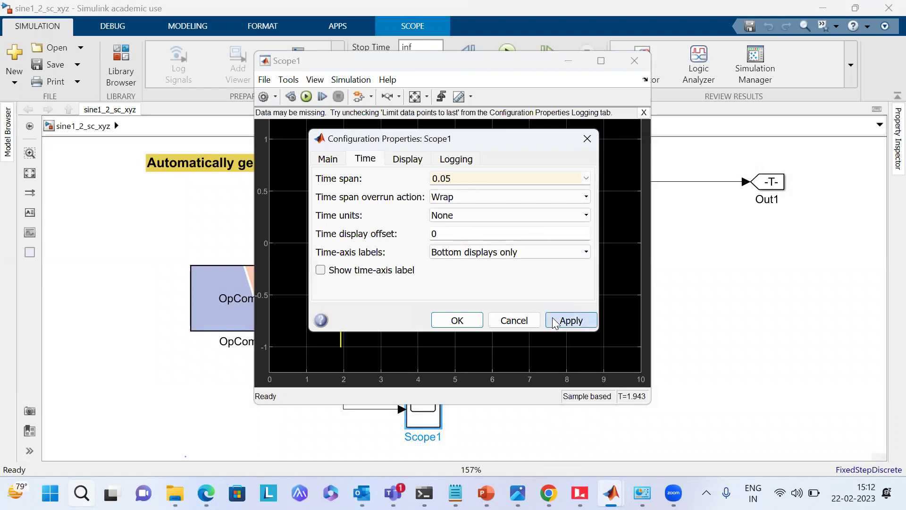
{"action": "left_click", "coordinate": [457, 320]}
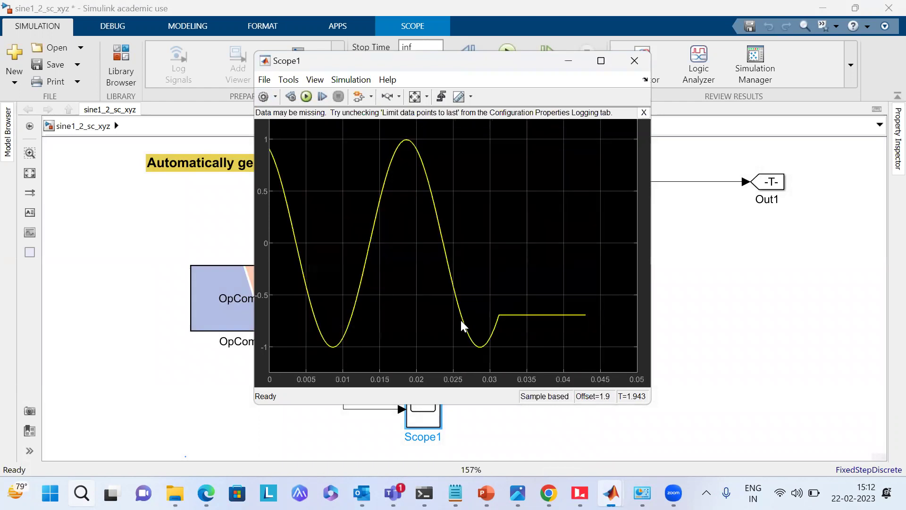
Run the console simulation again and set the Constant block's value to 3.
{"action": "left_click", "coordinate": [305, 95]}
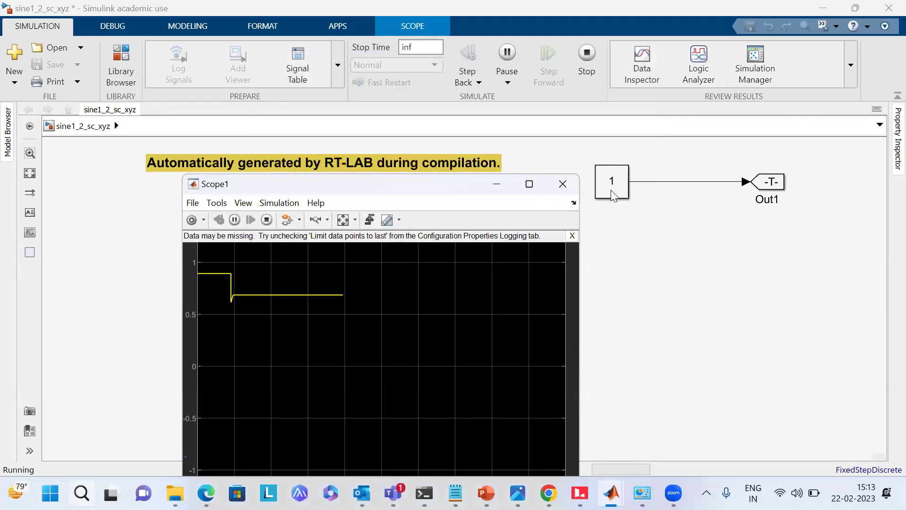
{"action": "double_click", "coordinate": [613, 187]}
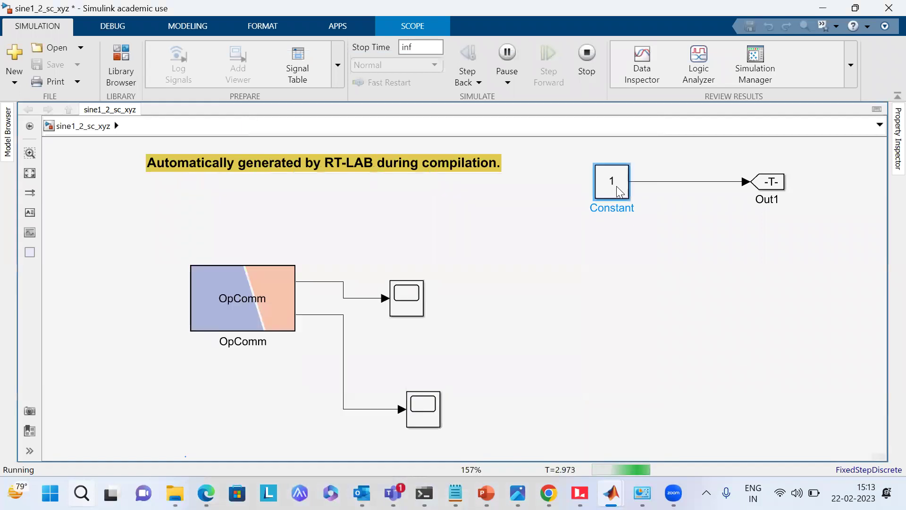
{"action": "type", "text": "3"}
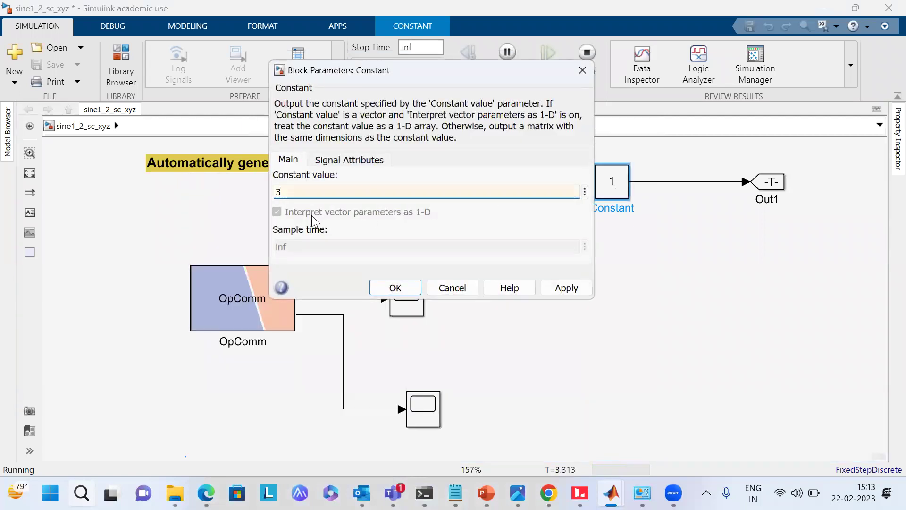
{"action": "left_click", "coordinate": [560, 290]}
Bring up Scope1 and scale its axes to fit the sine signal.
{"action": "left_click", "coordinate": [432, 403]}
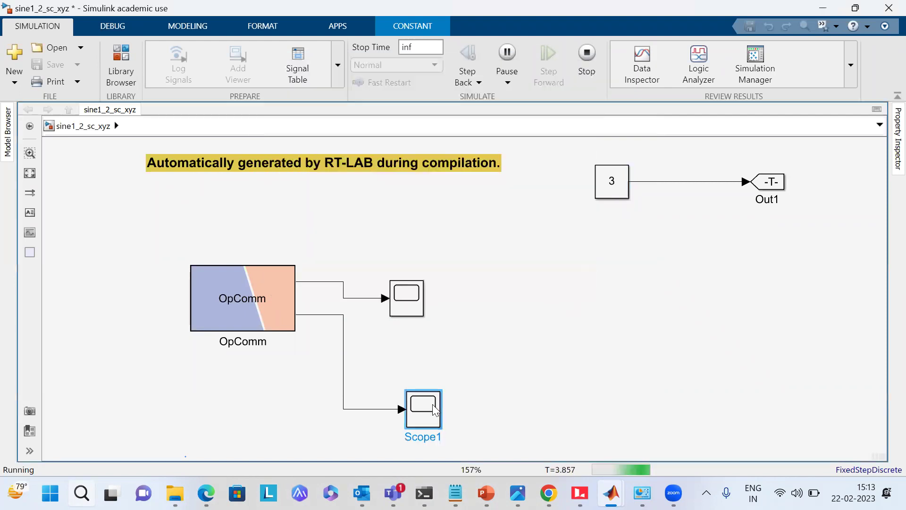
{"action": "double_click", "coordinate": [434, 410]}
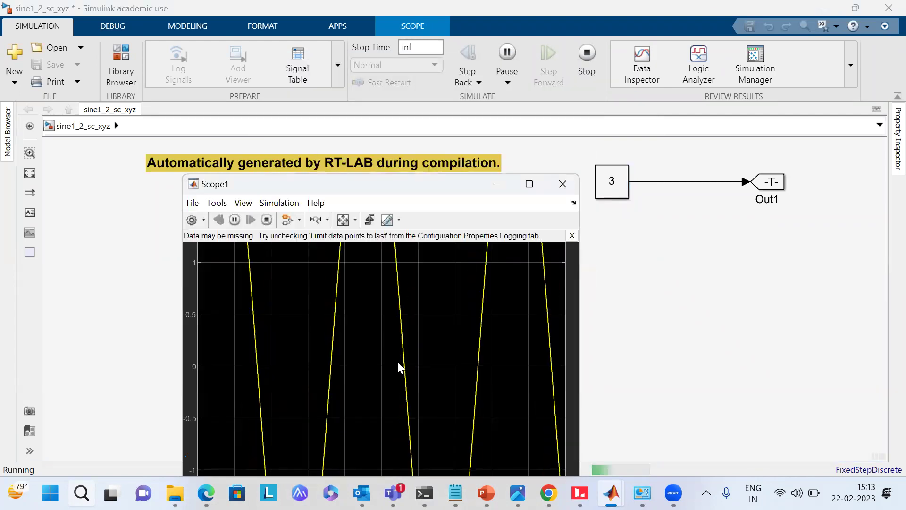
{"action": "left_click", "coordinate": [342, 220]}
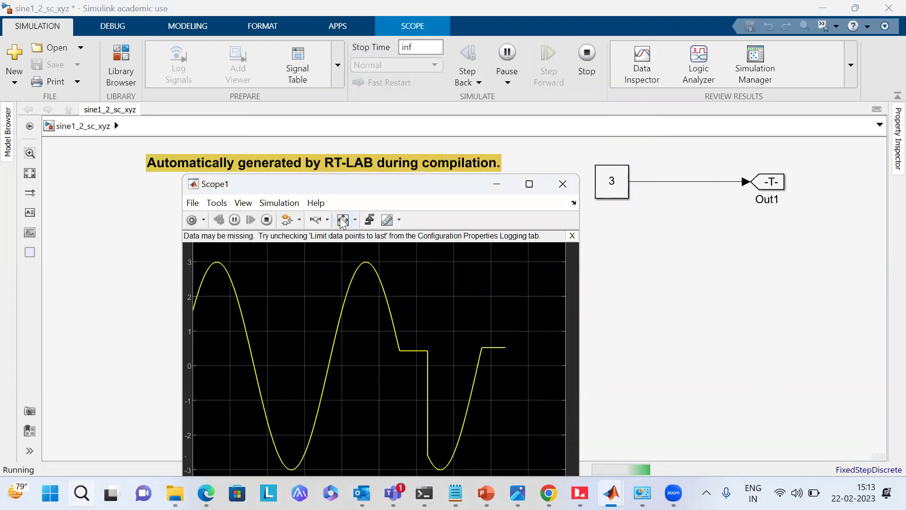
Set the Constant block's value to 10 in the running console model.
{"action": "double_click", "coordinate": [615, 179]}
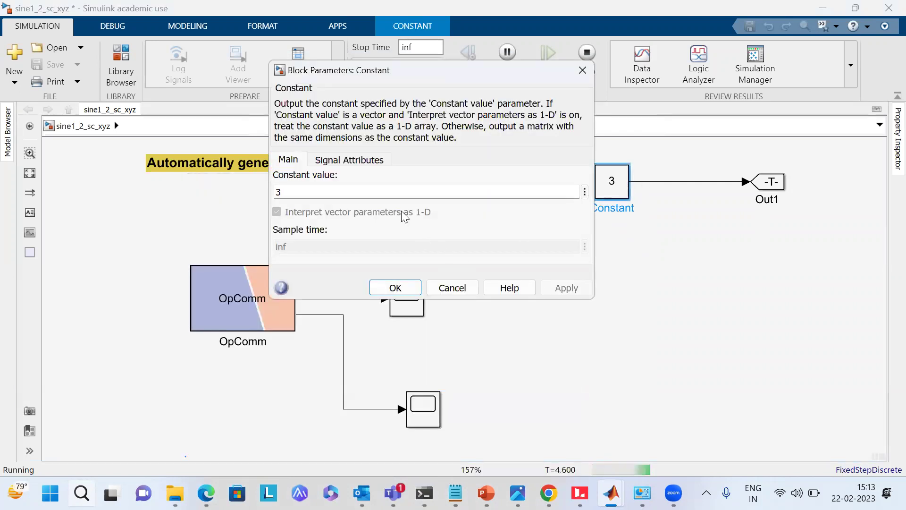
{"action": "type", "text": "1"}
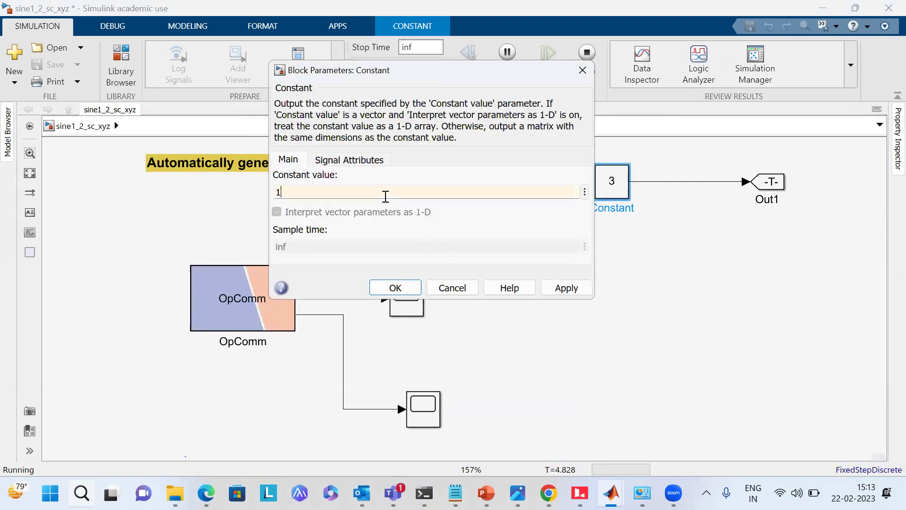
{"action": "type", "text": "0"}
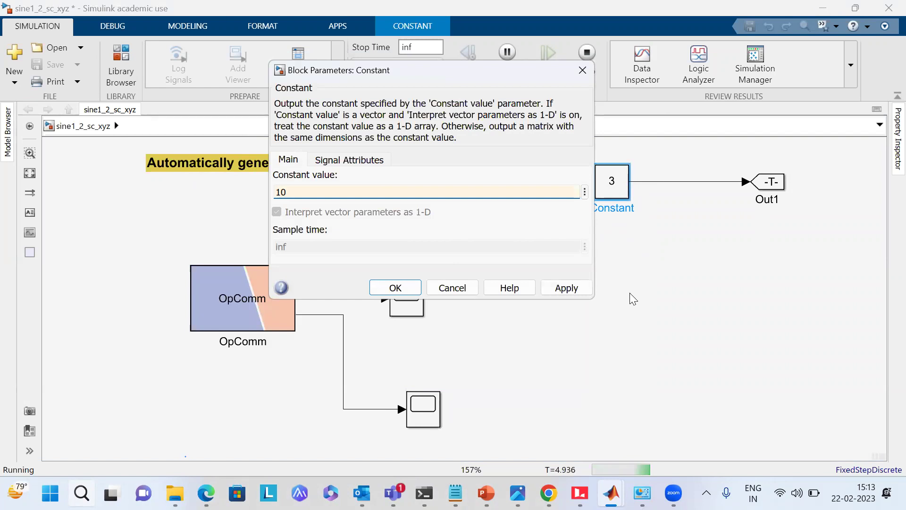
{"action": "left_click", "coordinate": [564, 285]}
{"action": "left_click", "coordinate": [396, 288]}
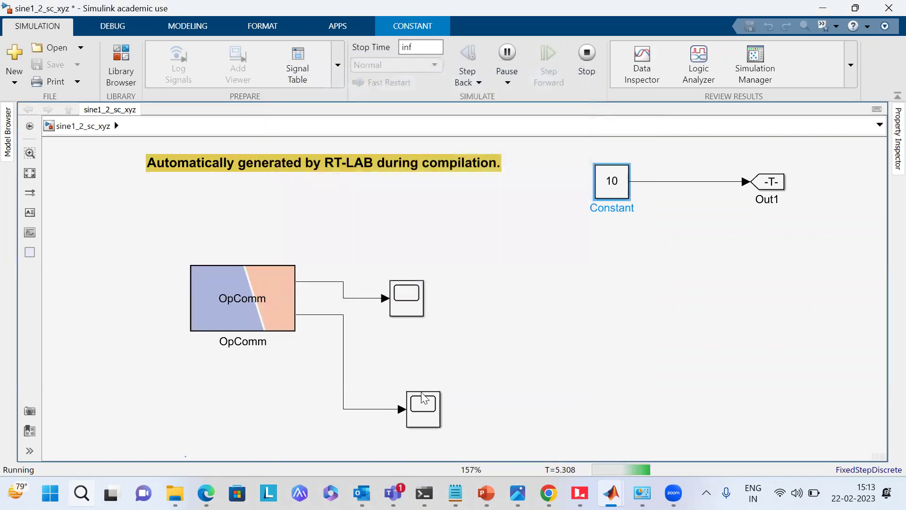
Bring up Scope1, scale its axes to fit the larger sine wave and put the scope window away.
{"action": "double_click", "coordinate": [423, 410]}
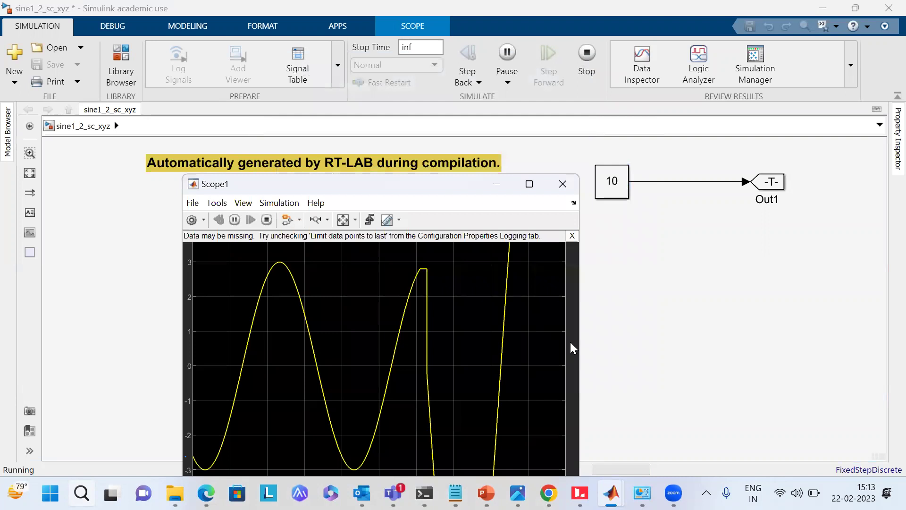
{"action": "left_click", "coordinate": [343, 220]}
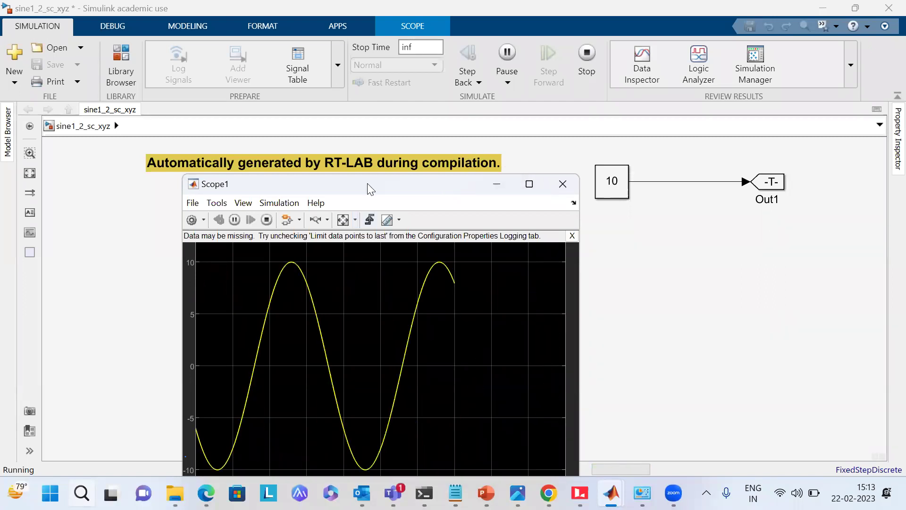
{"action": "left_click", "coordinate": [497, 183]}
Set the Constant block's value to 18.
{"action": "double_click", "coordinate": [611, 180]}
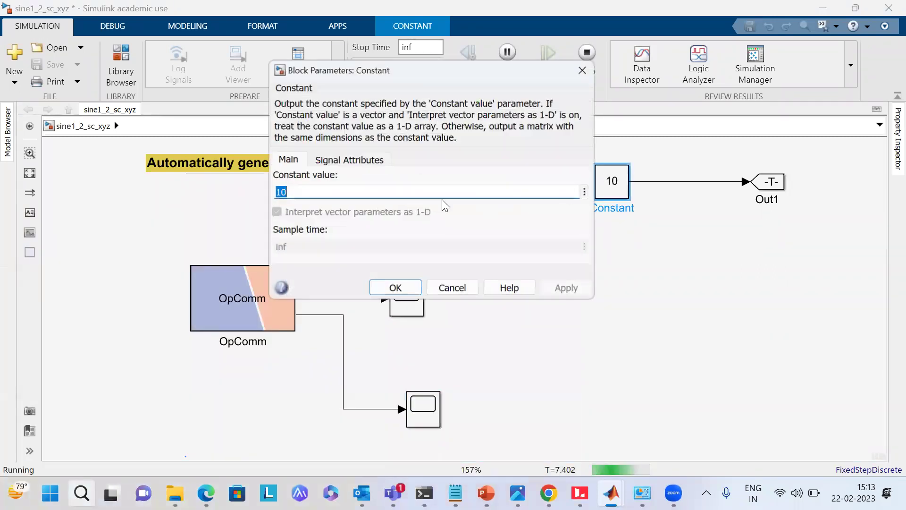
{"action": "type", "text": "18"}
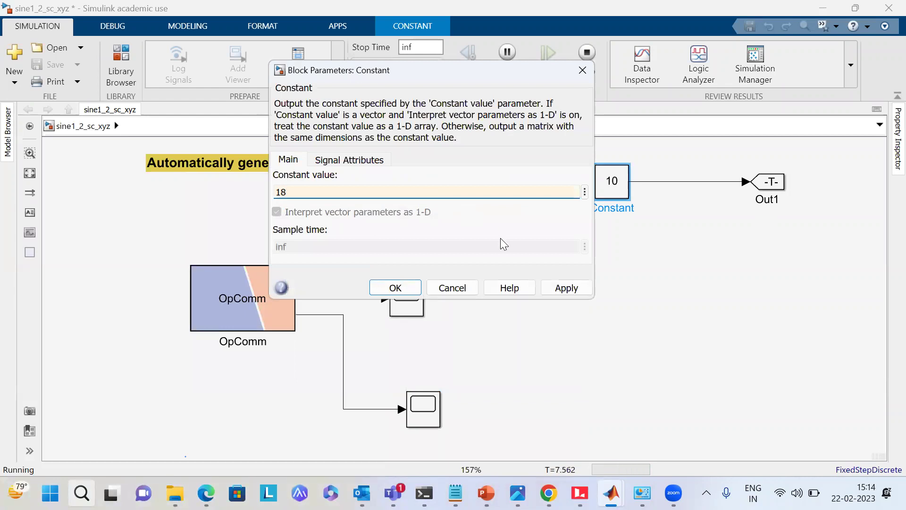
{"action": "left_click", "coordinate": [565, 288]}
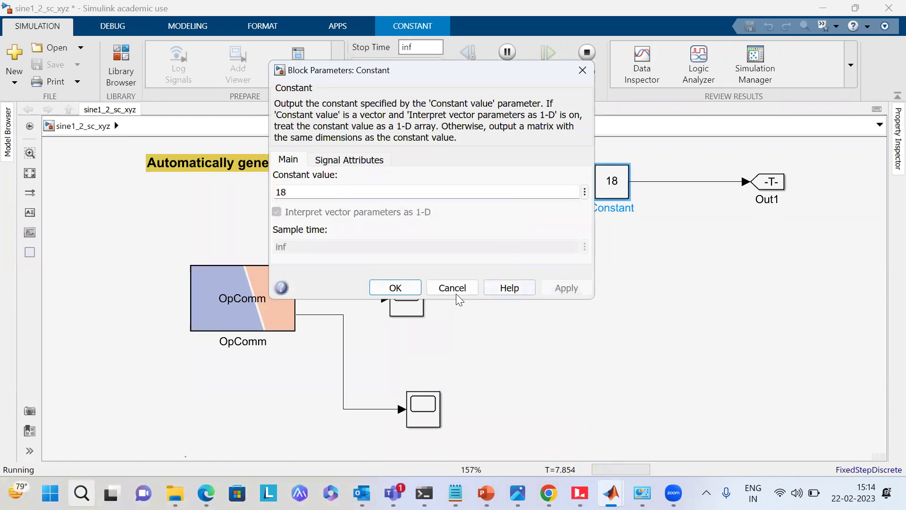
{"action": "left_click", "coordinate": [396, 287]}
Open Scope1 and reposition its window so the whole waveform and both axes can be examined.
{"action": "double_click", "coordinate": [423, 408]}
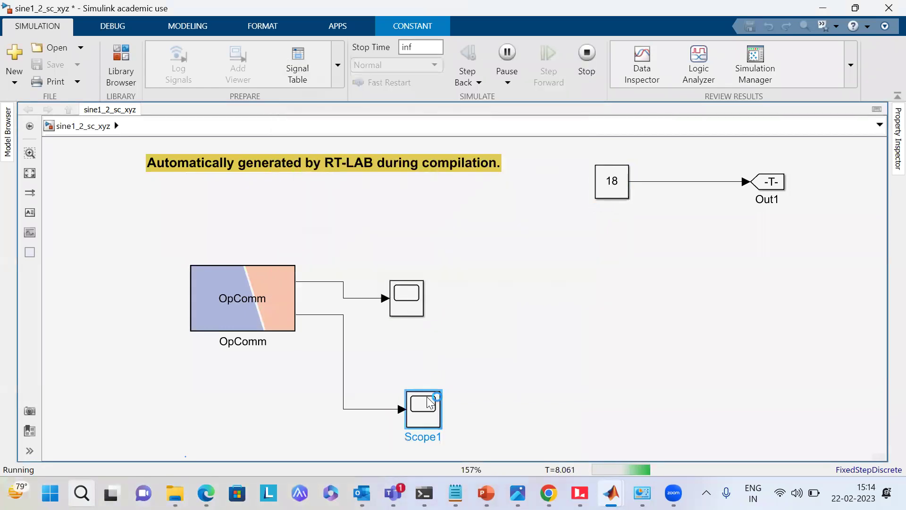
{"action": "left_click", "coordinate": [149, 259]}
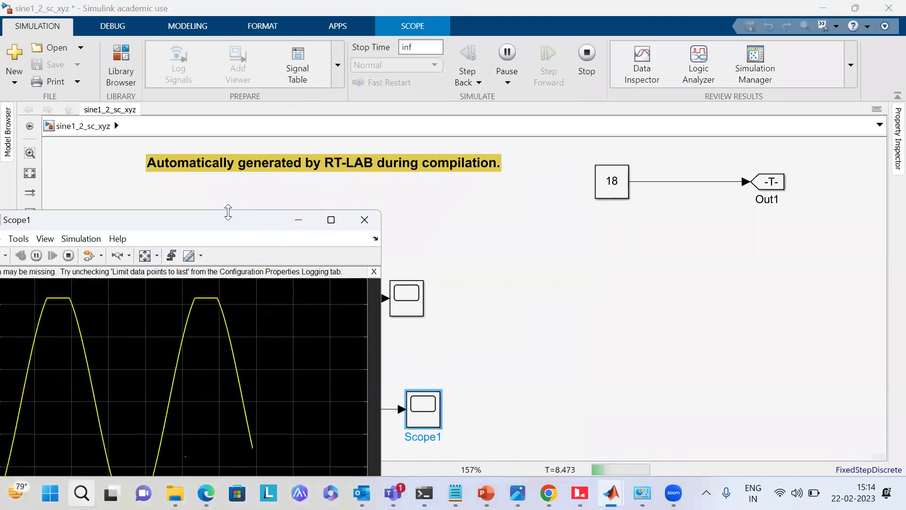
{"action": "left_click_drag", "start_coordinate": [228, 211], "coordinate": [226, 198]}
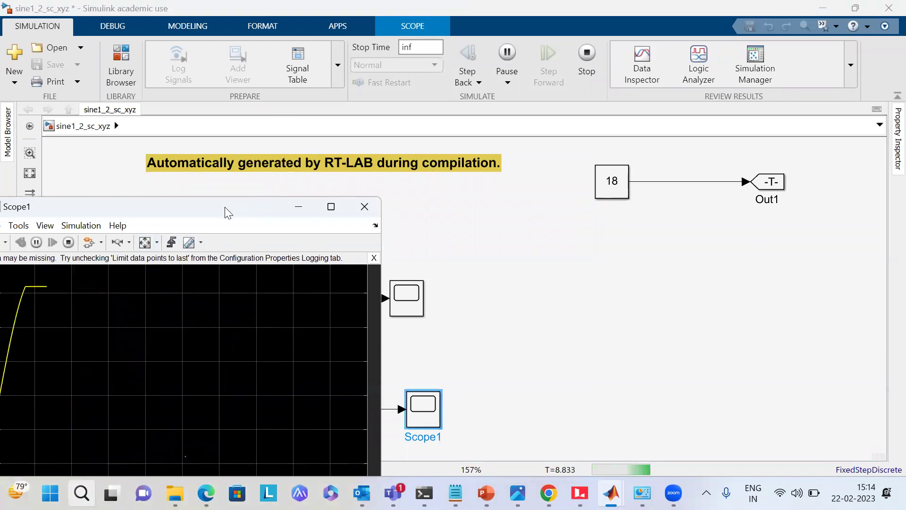
{"action": "left_click_drag", "start_coordinate": [354, 200], "coordinate": [563, 114]}
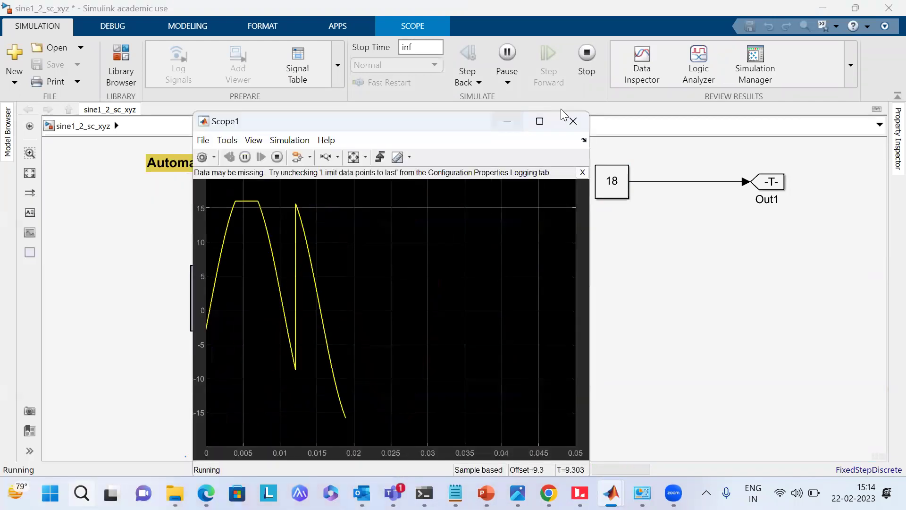
Set the Constant block's value to 2.
{"action": "left_click", "coordinate": [616, 179]}
{"action": "double_click", "coordinate": [616, 179]}
{"action": "type", "text": "19"}
{"action": "key", "text": "BackSpace"}
{"action": "type", "text": "2"}
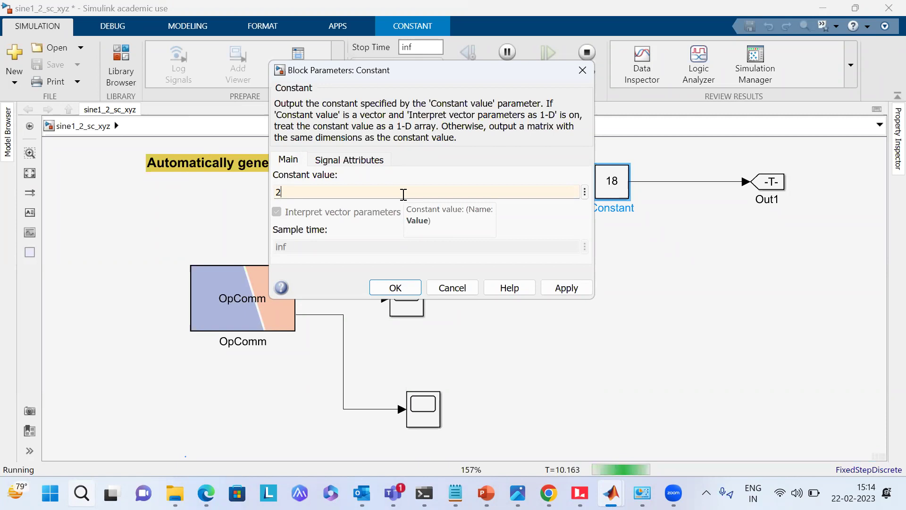
{"action": "left_click", "coordinate": [543, 288]}
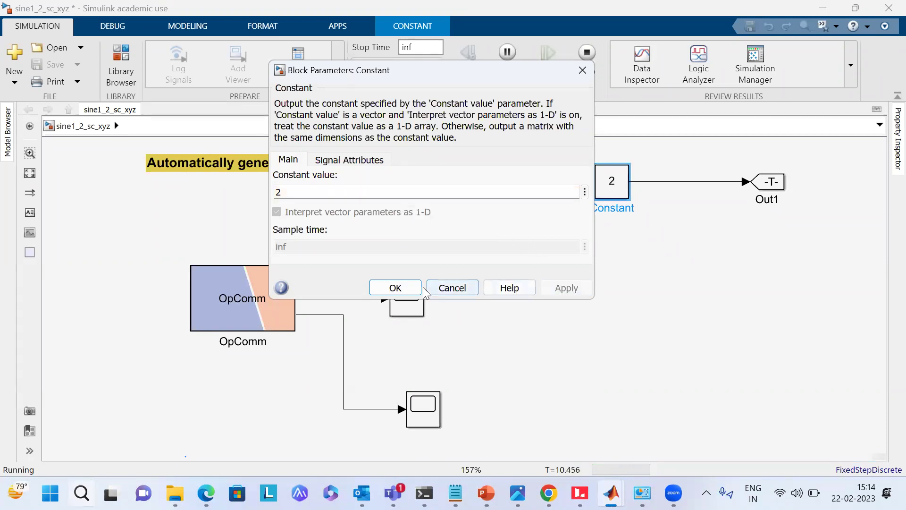
{"action": "left_click", "coordinate": [395, 287]}
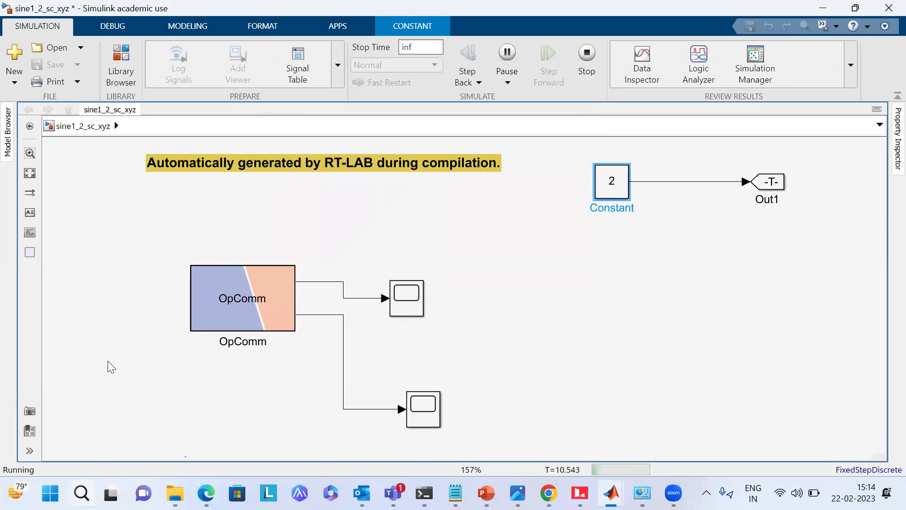
Switch to RT-LAB and expand the OPJU_SINE project's Sine1 model through SM_abc to the Sine Wave block's parameters.
{"action": "left_click", "coordinate": [580, 493]}
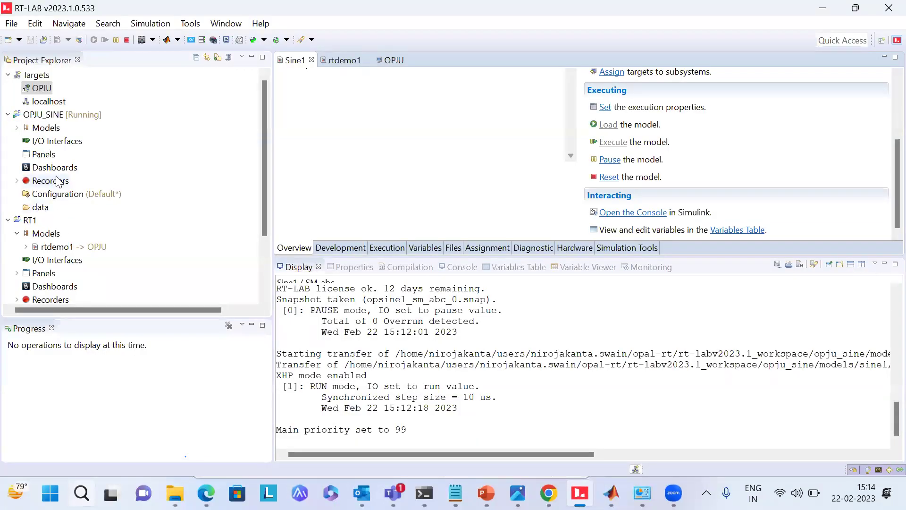
{"action": "scroll", "coordinate": [57, 180], "scroll_direction": "down", "scroll_amount": 2}
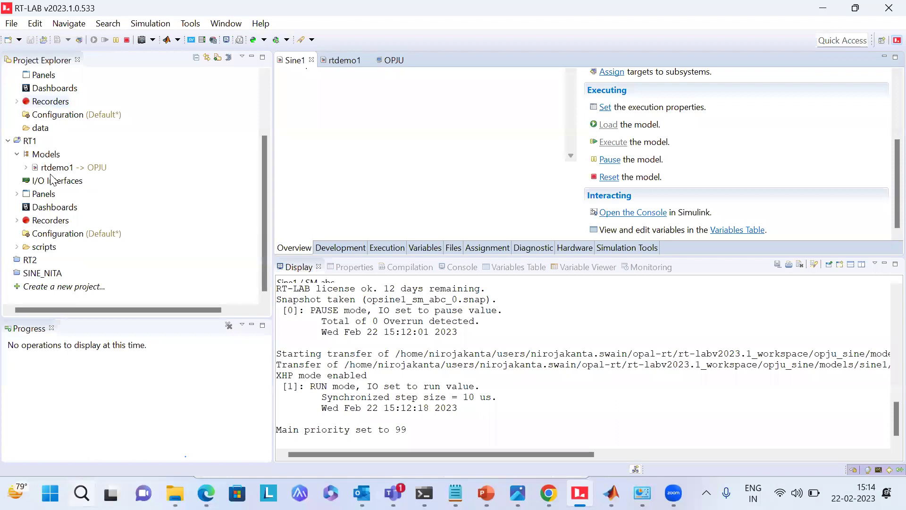
{"action": "scroll", "coordinate": [26, 151], "scroll_direction": "up", "scroll_amount": 2}
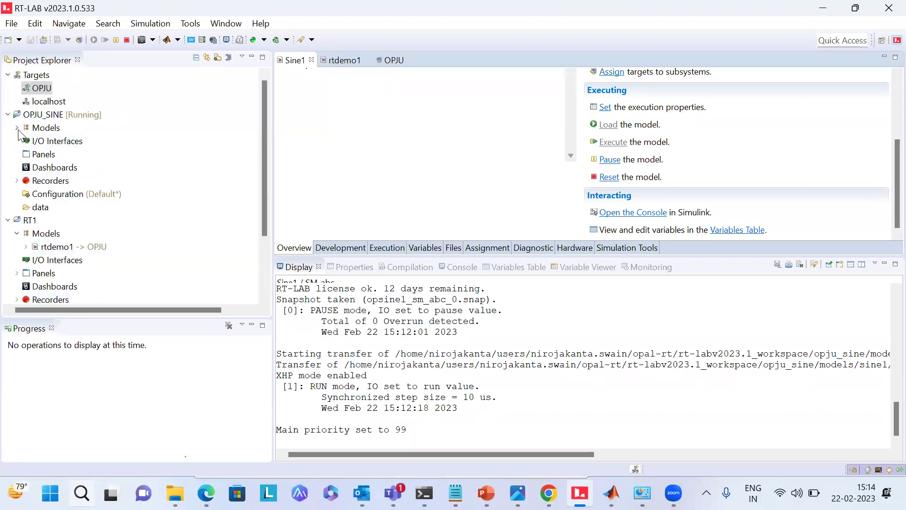
{"action": "left_click", "coordinate": [18, 128]}
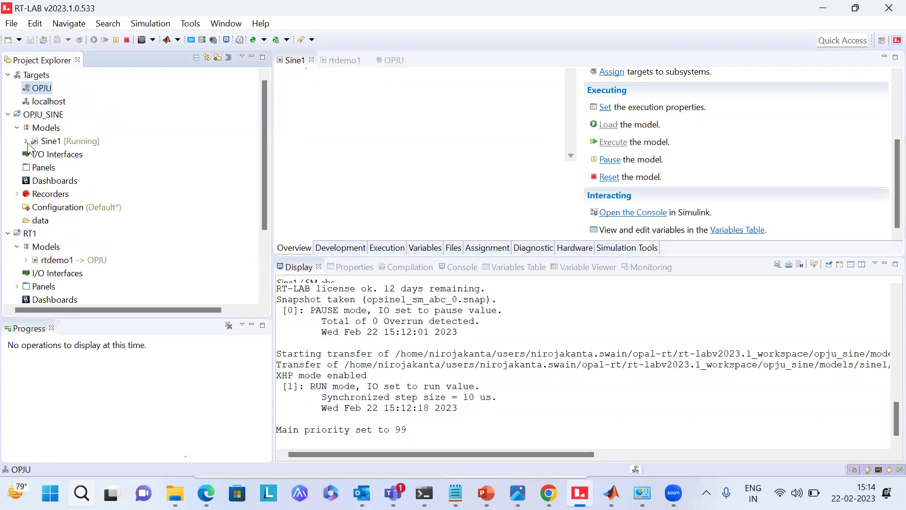
{"action": "left_click", "coordinate": [26, 141]}
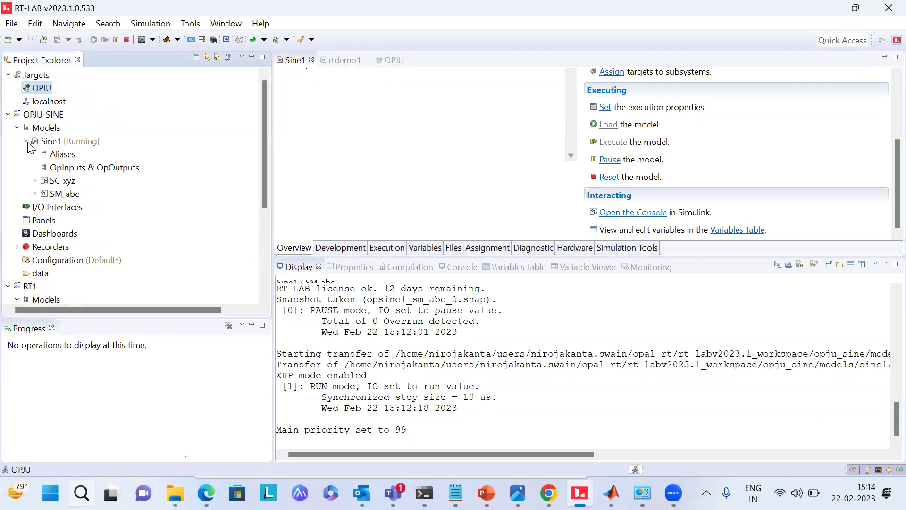
{"action": "left_click", "coordinate": [34, 194]}
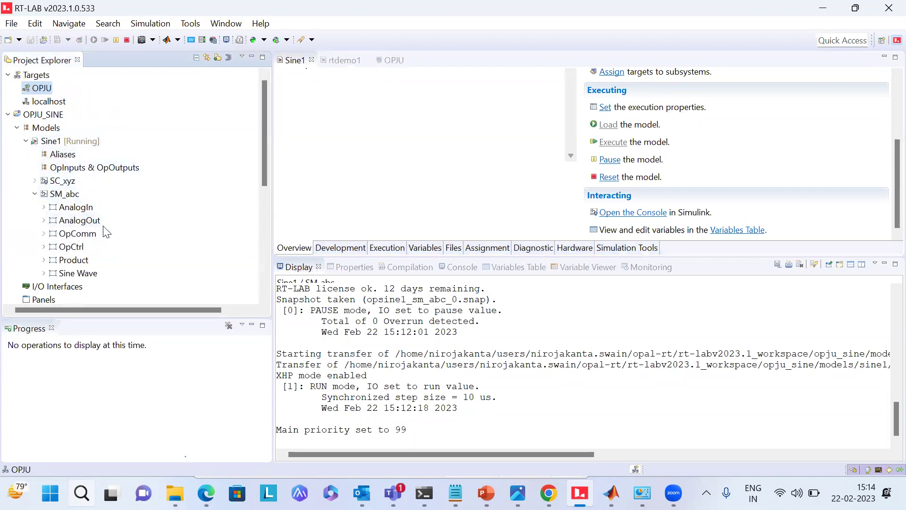
{"action": "left_click", "coordinate": [44, 273]}
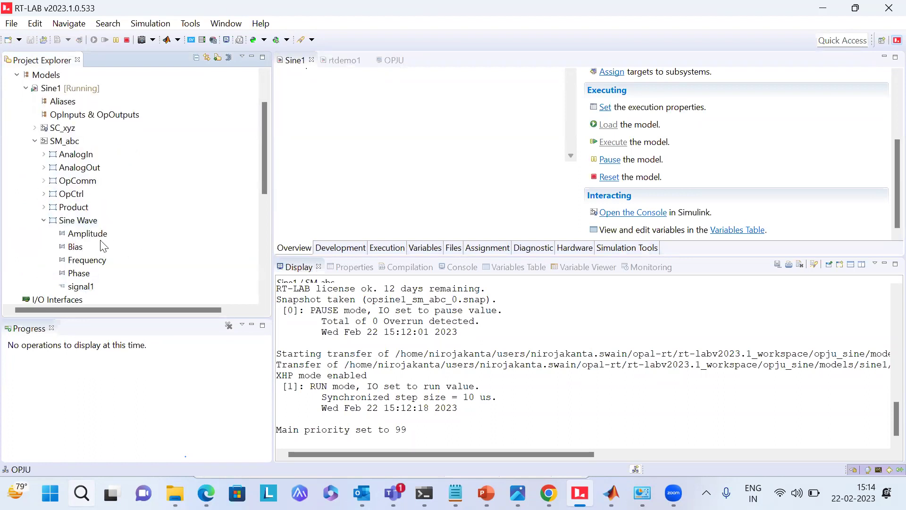
{"action": "scroll", "coordinate": [112, 244], "scroll_direction": "down", "scroll_amount": 1}
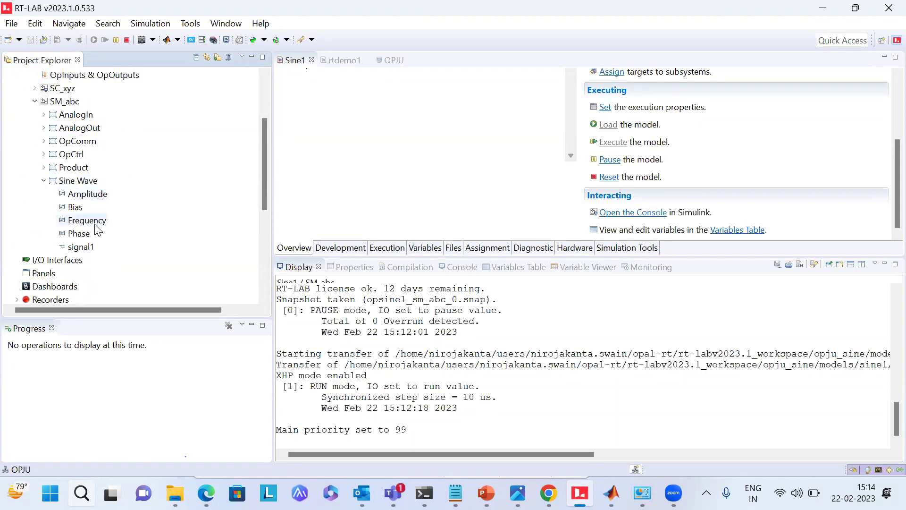
Open the Sine Wave block's Frequency variable and set it to 628.
{"action": "left_click", "coordinate": [97, 227]}
{"action": "double_click", "coordinate": [95, 221]}
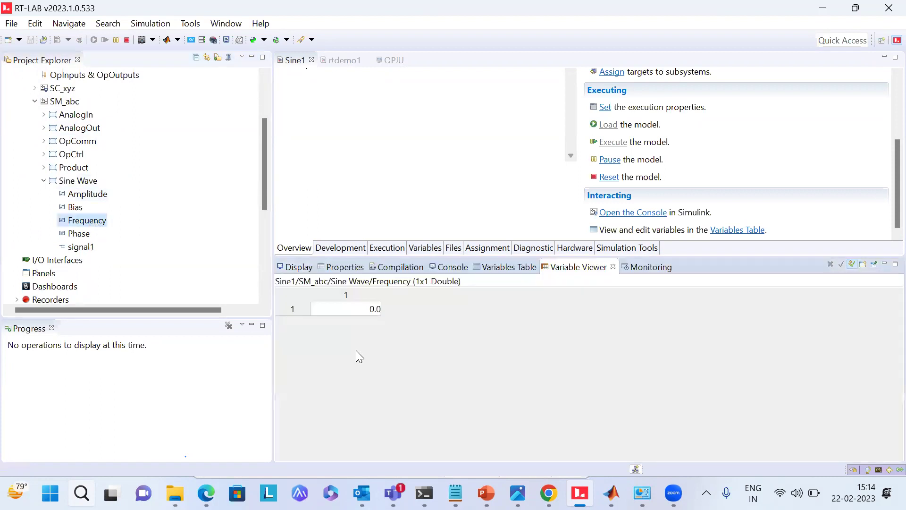
{"action": "left_click", "coordinate": [376, 310]}
{"action": "left_click", "coordinate": [375, 308]}
{"action": "type", "text": "2"}
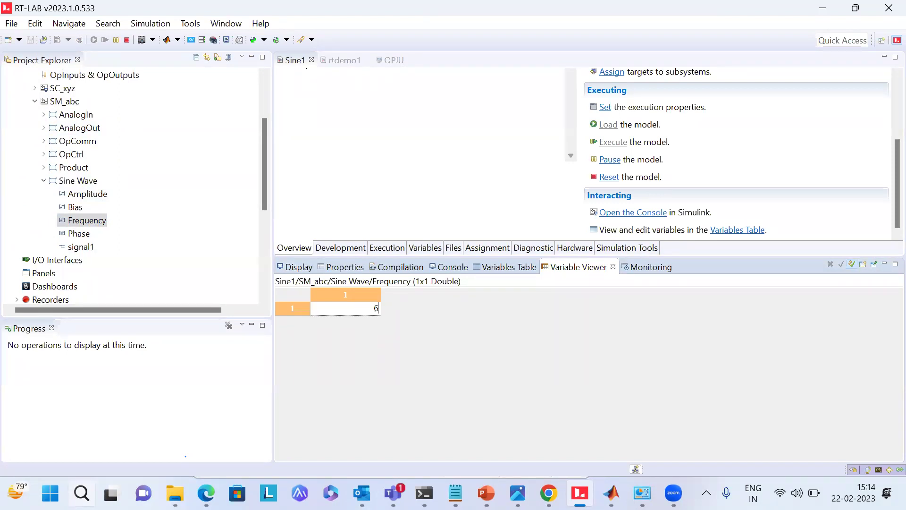
{"action": "type", "text": "28"}
{"action": "key", "text": "Return"}
Bring up Scope1 to examine the waveform and move it aside so the Frequency value stays accessible.
{"action": "mouse_move", "coordinate": [611, 493]}
{"action": "left_click", "coordinate": [841, 418]}
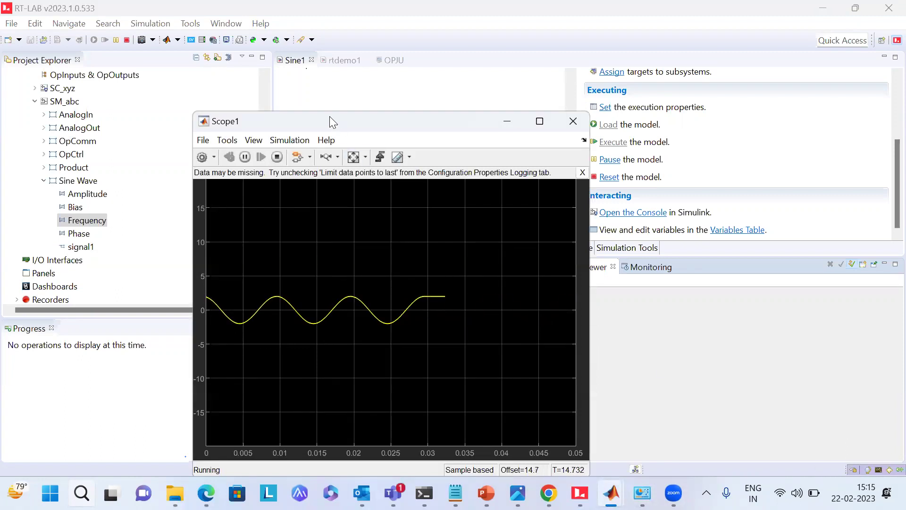
{"action": "left_click_drag", "start_coordinate": [329, 117], "coordinate": [99, 113]}
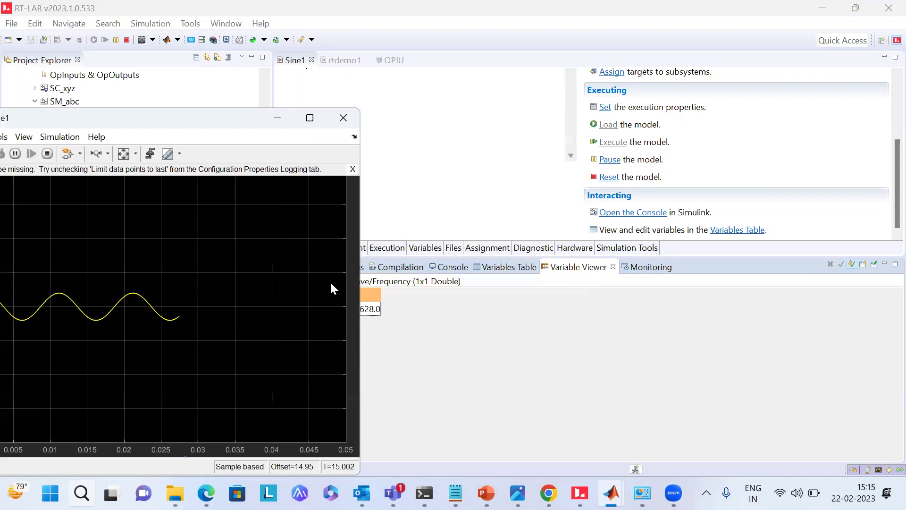
Set the Sine Wave block's Frequency to 1200 and examine the waveform in Scope1.
{"action": "left_click", "coordinate": [374, 316]}
{"action": "double_click", "coordinate": [370, 309]}
{"action": "type", "text": "1200"}
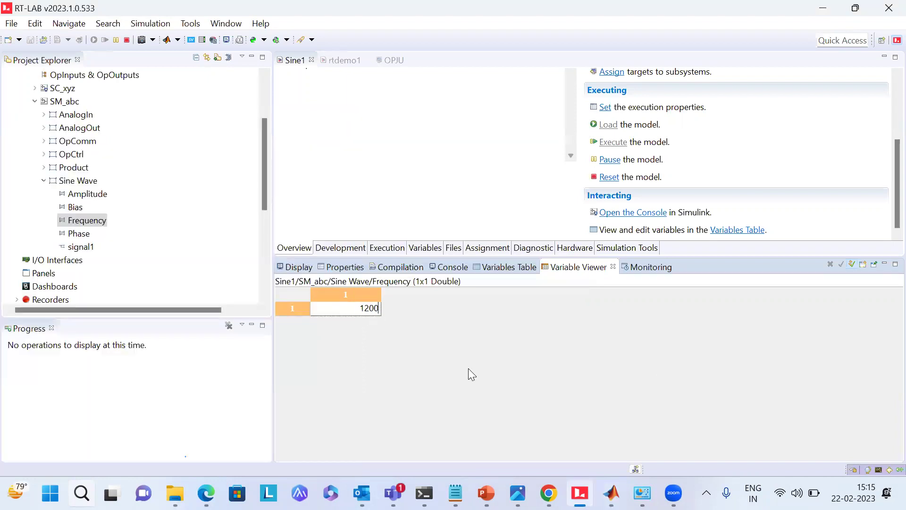
{"action": "key", "text": "Return"}
{"action": "mouse_move", "coordinate": [611, 493]}
{"action": "left_click", "coordinate": [848, 423]}
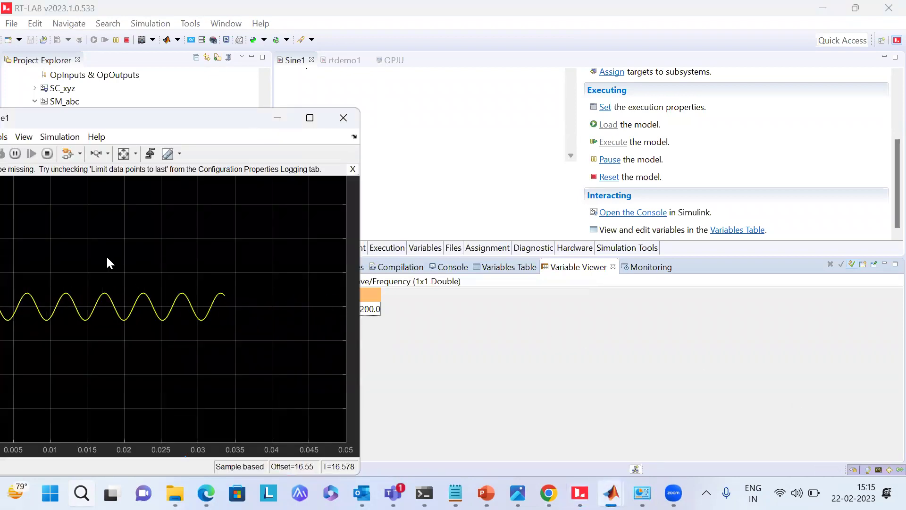
Set the Sine Wave block's Frequency to 0 and bring up Scope1 to examine the signal.
{"action": "left_click", "coordinate": [375, 309]}
{"action": "left_click", "coordinate": [375, 310]}
{"action": "type", "text": "0"}
{"action": "key", "text": "Return"}
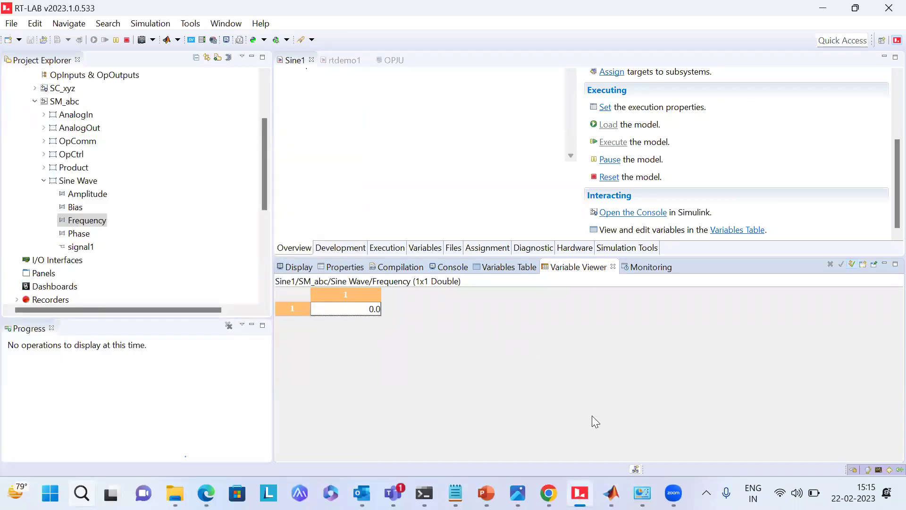
{"action": "mouse_move", "coordinate": [611, 493]}
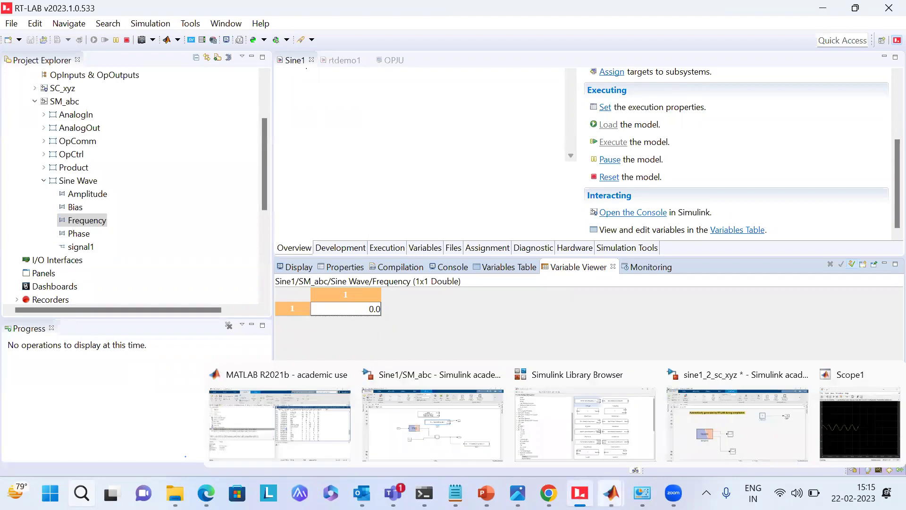
{"action": "left_click", "coordinate": [870, 428]}
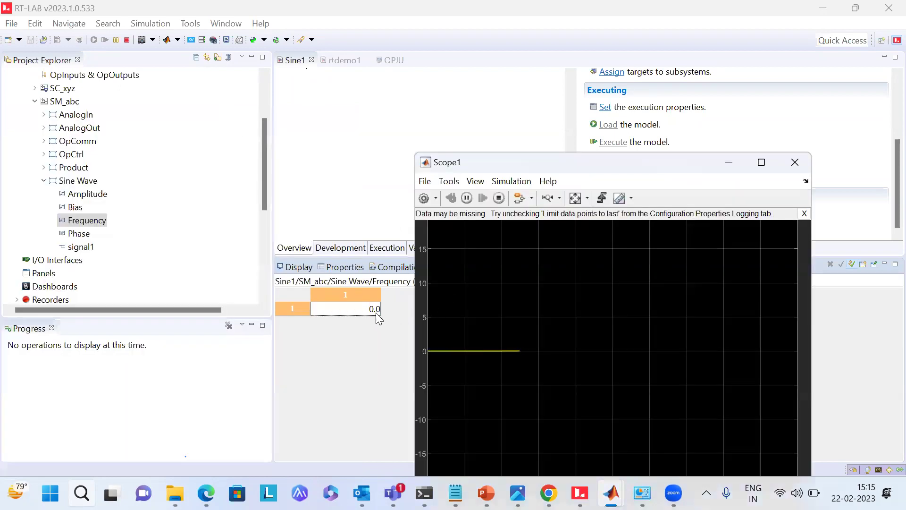
Set the Sine Wave block's Frequency to 500.
{"action": "left_click", "coordinate": [377, 317]}
{"action": "left_click", "coordinate": [376, 313]}
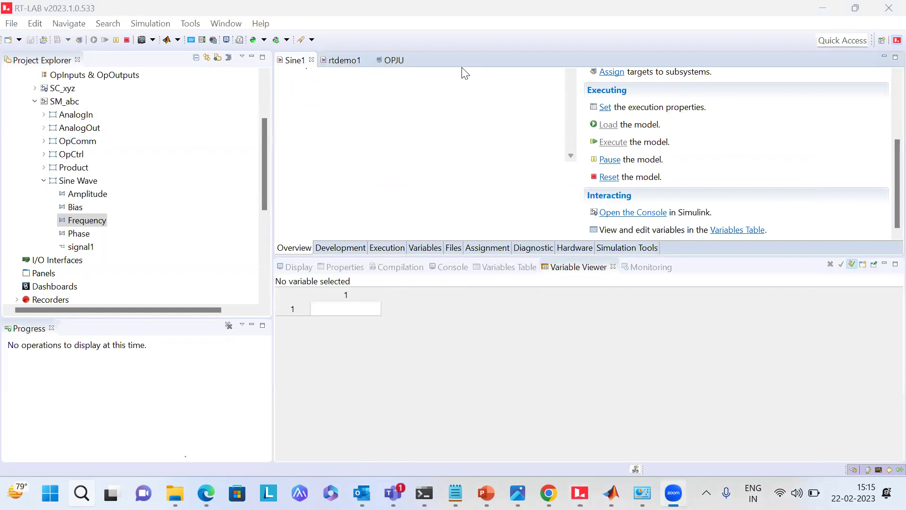
Save the model's current parameter values as a .param file named xyz in the OPJU_SINE folder.
{"action": "left_click", "coordinate": [152, 39]}
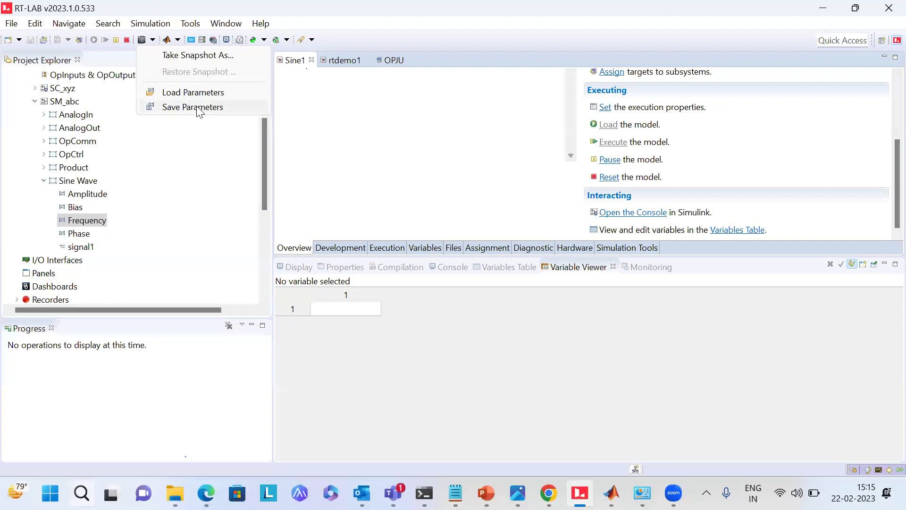
{"action": "left_click", "coordinate": [198, 108]}
{"action": "left_click", "coordinate": [504, 152]}
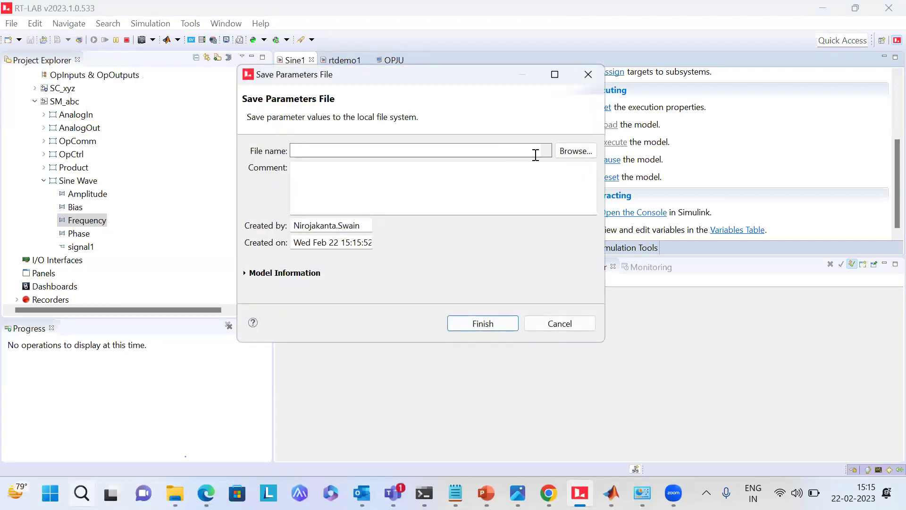
{"action": "type", "text": "xyz"}
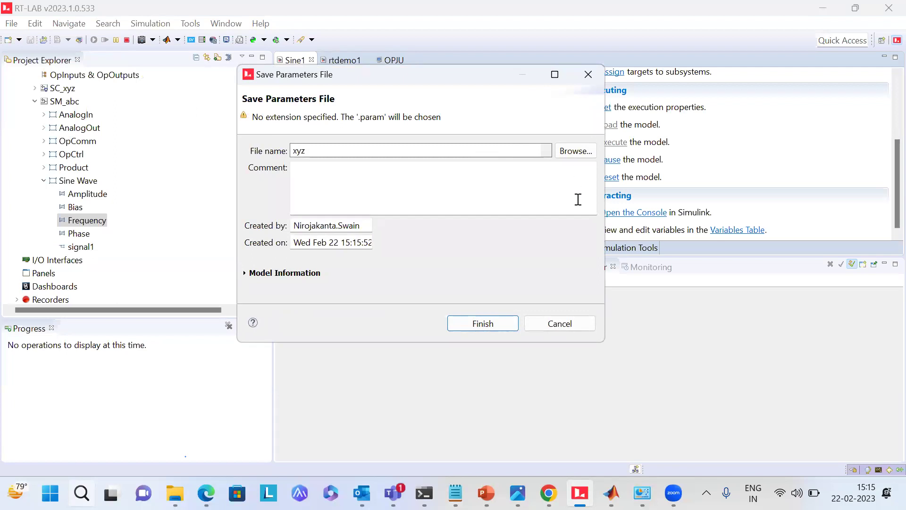
{"action": "left_click", "coordinate": [585, 152]}
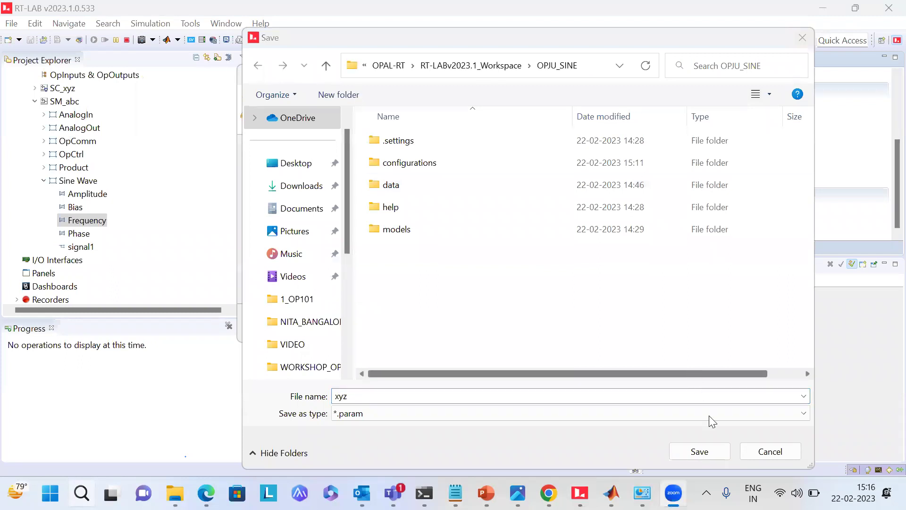
{"action": "left_click", "coordinate": [700, 454]}
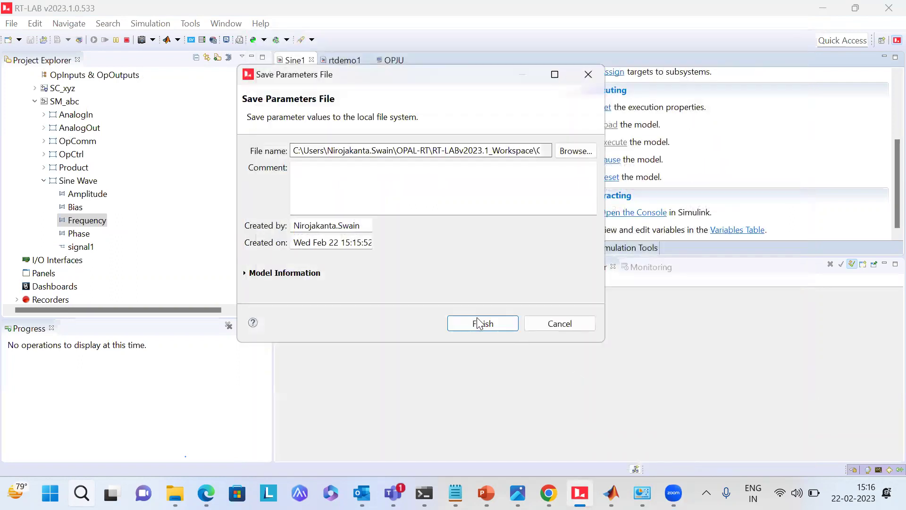
{"action": "left_click", "coordinate": [479, 328]}
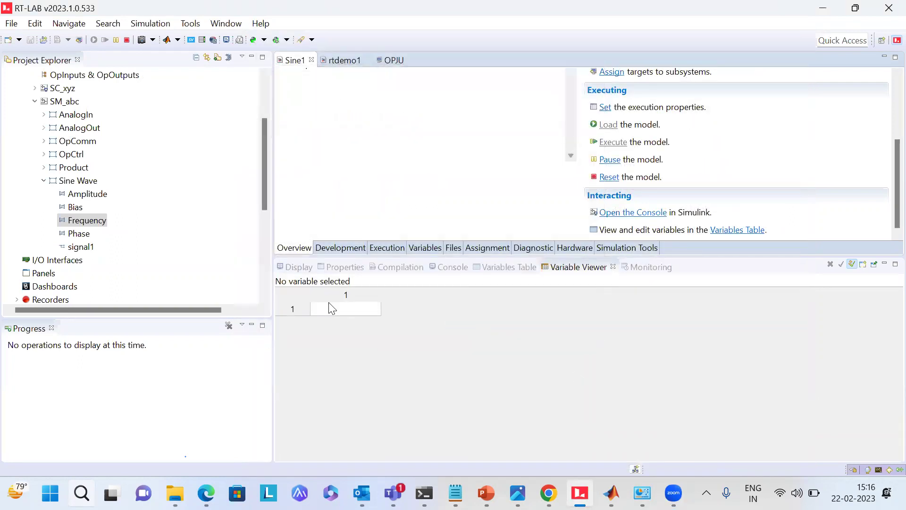
Reload the Sine Wave block's Frequency variable and check its value.
{"action": "left_click", "coordinate": [104, 216]}
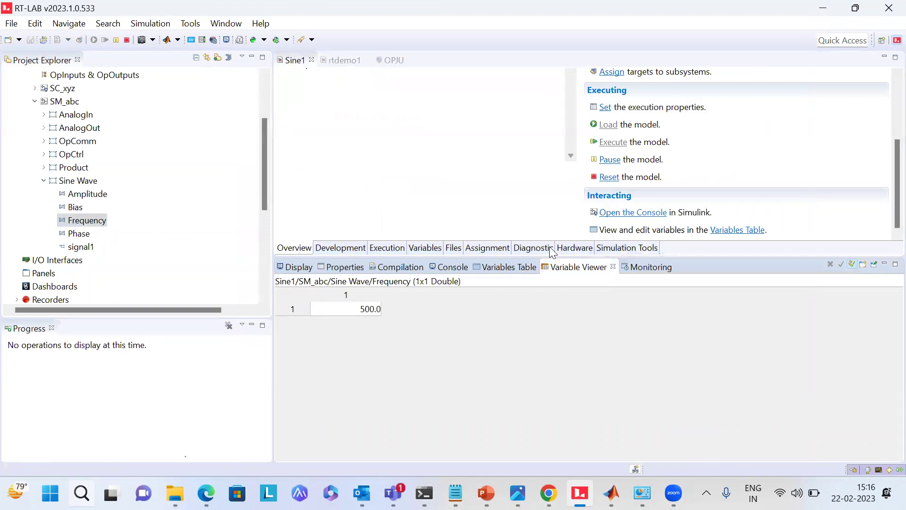
{"action": "scroll", "coordinate": [97, 236], "scroll_direction": "up", "scroll_amount": 3}
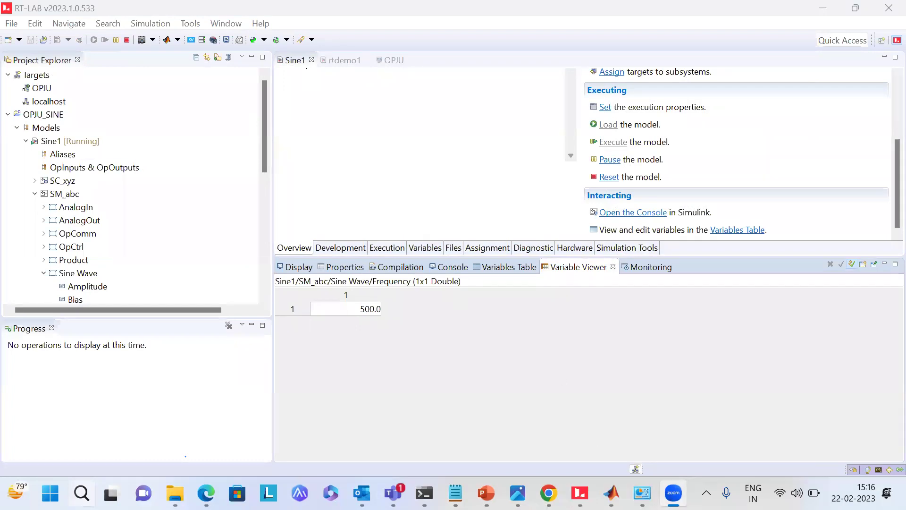
{"action": "mouse_move", "coordinate": [611, 493]}
{"action": "scroll", "coordinate": [56, 217], "scroll_direction": "down", "scroll_amount": 5}
{"action": "scroll", "coordinate": [56, 217], "scroll_direction": "up", "scroll_amount": 2}
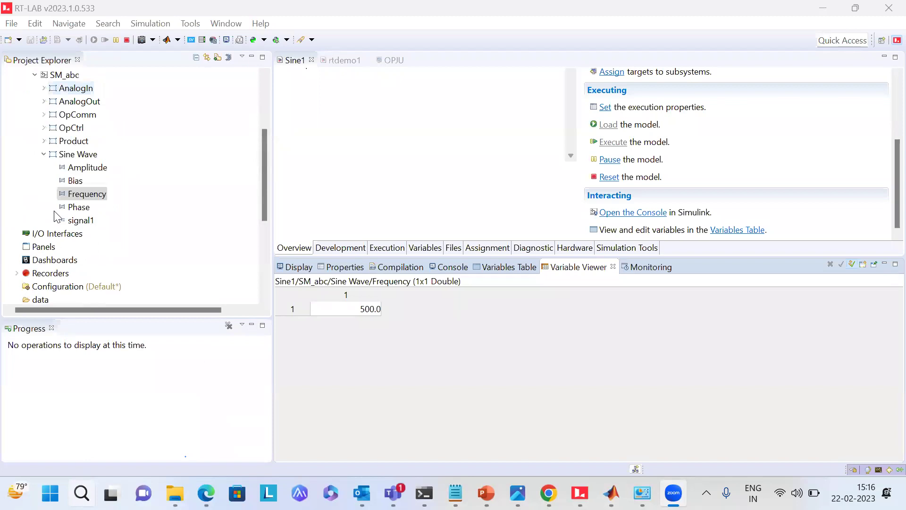
Set the Sine Wave block's Amplitude to 10 and examine the resulting waveform in Scope1.
{"action": "left_click", "coordinate": [84, 168]}
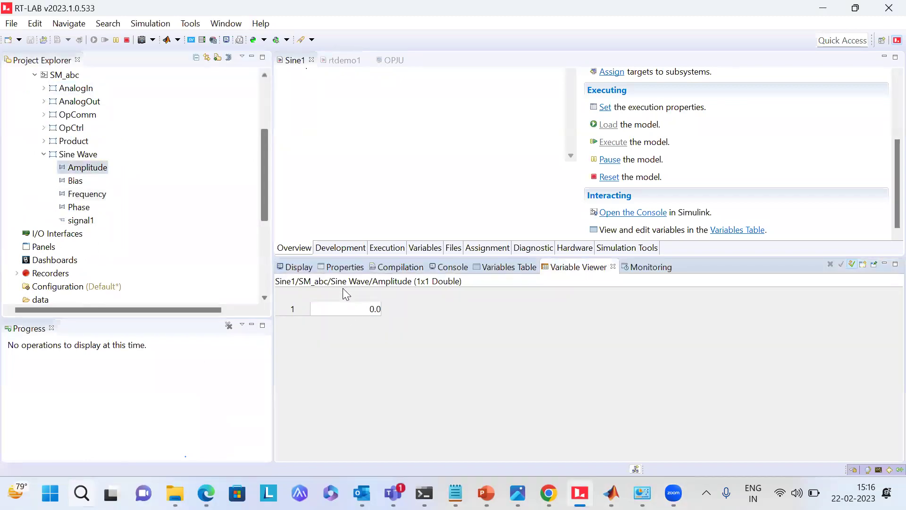
{"action": "left_click", "coordinate": [378, 304]}
{"action": "double_click", "coordinate": [379, 305]}
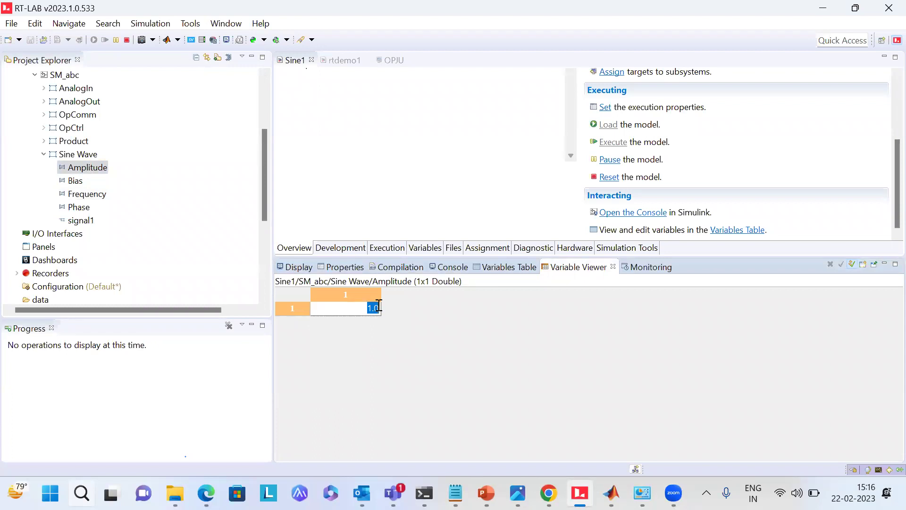
{"action": "type", "text": "10"}
{"action": "left_click", "coordinate": [440, 340]}
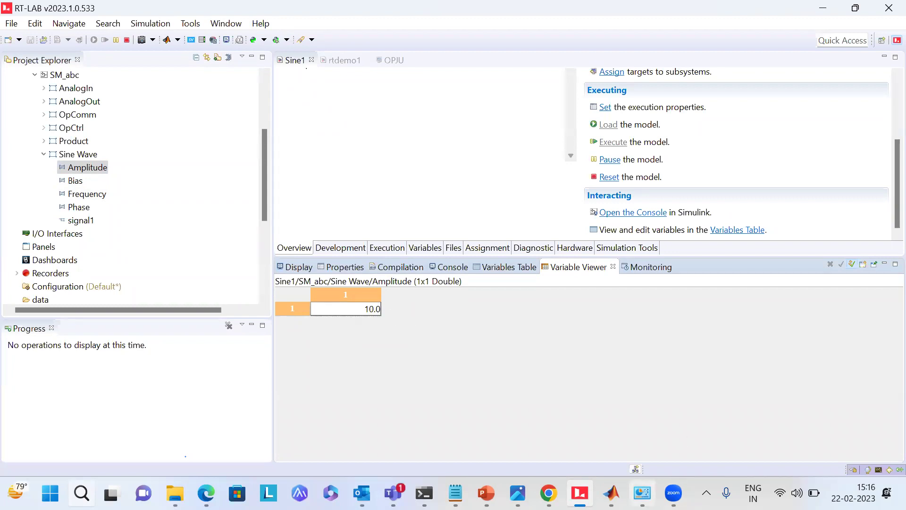
{"action": "mouse_move", "coordinate": [642, 493]}
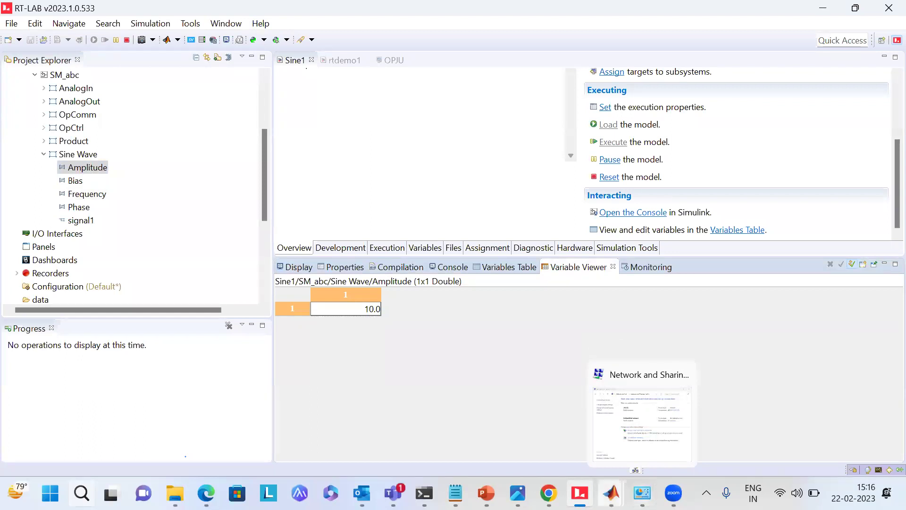
{"action": "mouse_move", "coordinate": [612, 494]}
{"action": "left_click", "coordinate": [870, 417]}
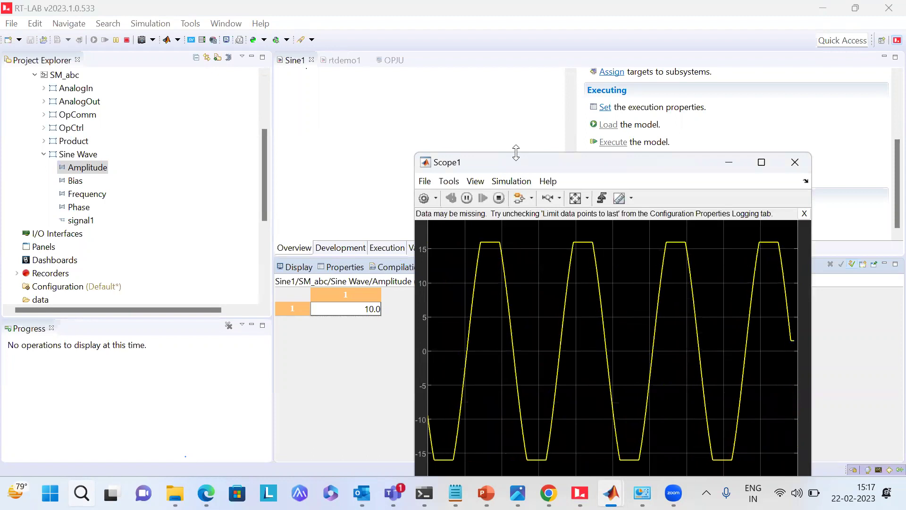
Set the Sine Wave block's Amplitude to 2, examine the waveform in Scope1, and put the scope window away.
{"action": "left_click", "coordinate": [376, 310]}
{"action": "double_click", "coordinate": [373, 306]}
{"action": "type", "text": "2"}
{"action": "key", "text": "Return"}
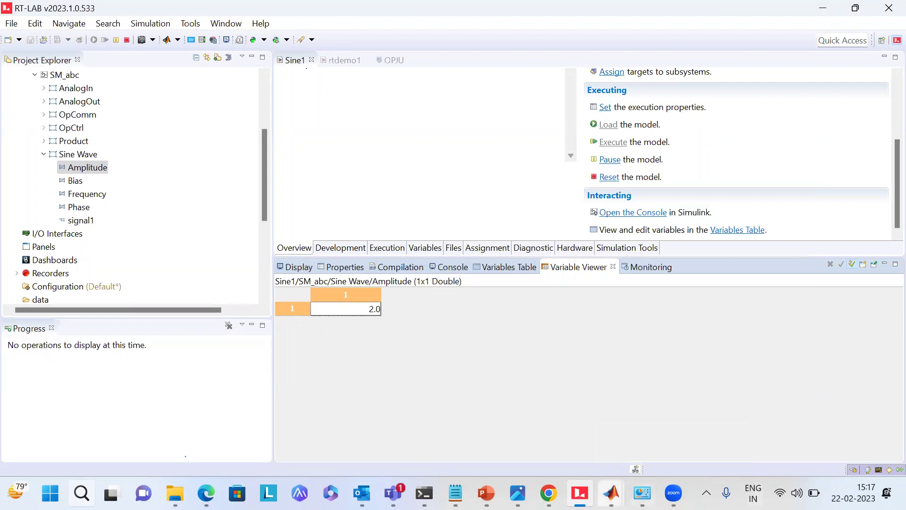
{"action": "mouse_move", "coordinate": [611, 493]}
{"action": "left_click", "coordinate": [844, 423]}
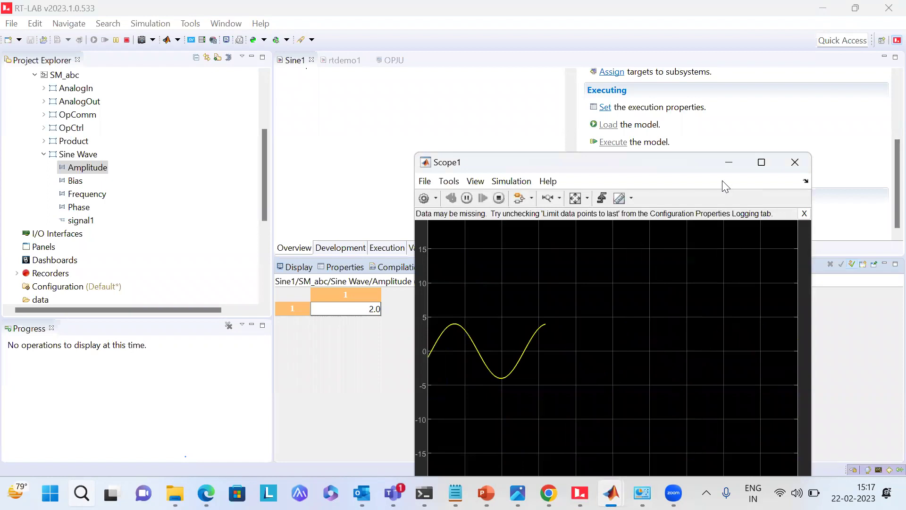
{"action": "left_click", "coordinate": [716, 163]}
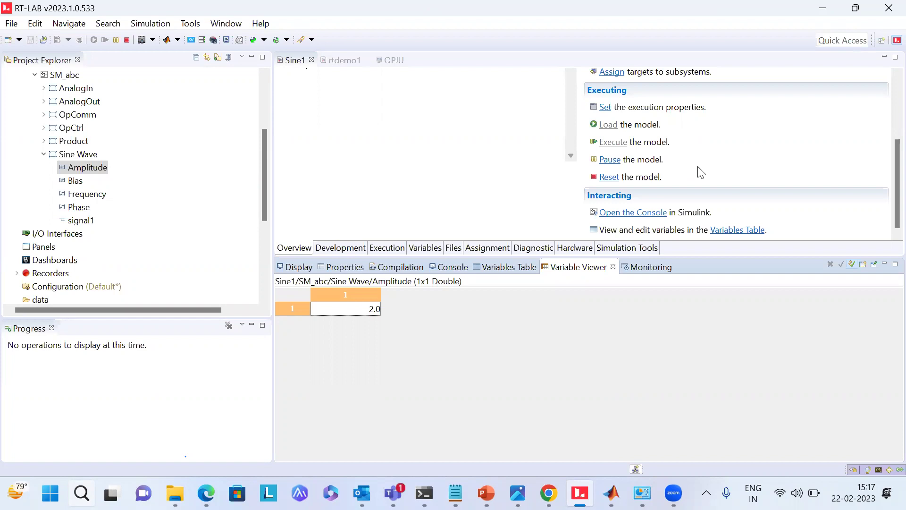
Reset the running Sine1 model and open its SM_abc subsystem for editing in Simulink.
{"action": "left_click", "coordinate": [609, 177]}
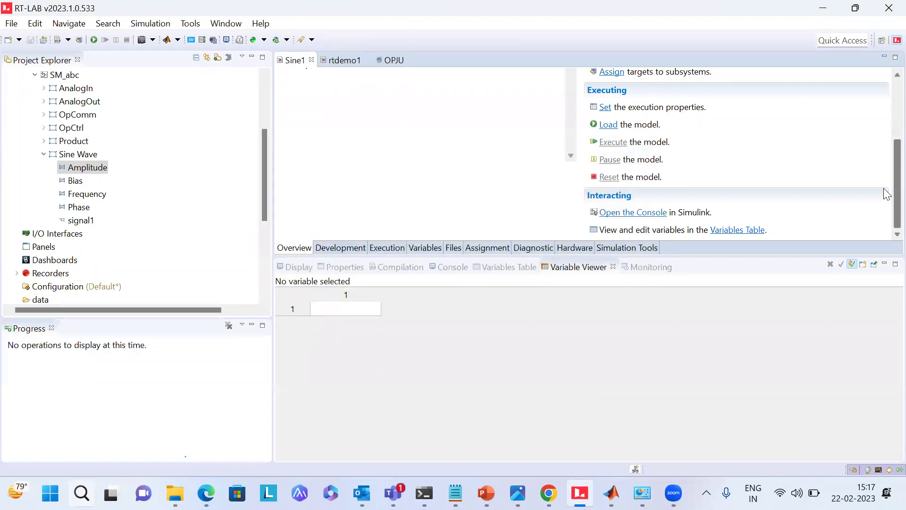
{"action": "scroll", "coordinate": [886, 194], "scroll_direction": "up", "scroll_amount": 5}
{"action": "left_click", "coordinate": [606, 117]}
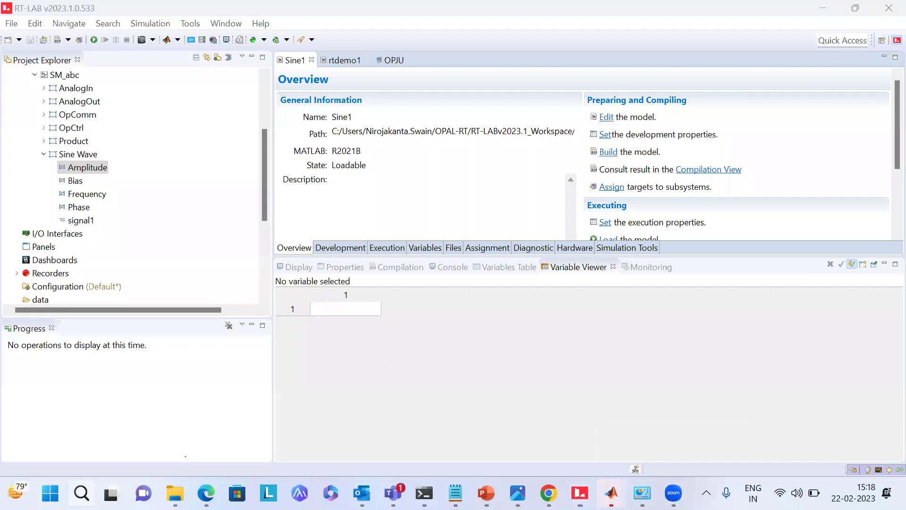
{"action": "mouse_move", "coordinate": [611, 493]}
{"action": "left_click", "coordinate": [612, 424]}
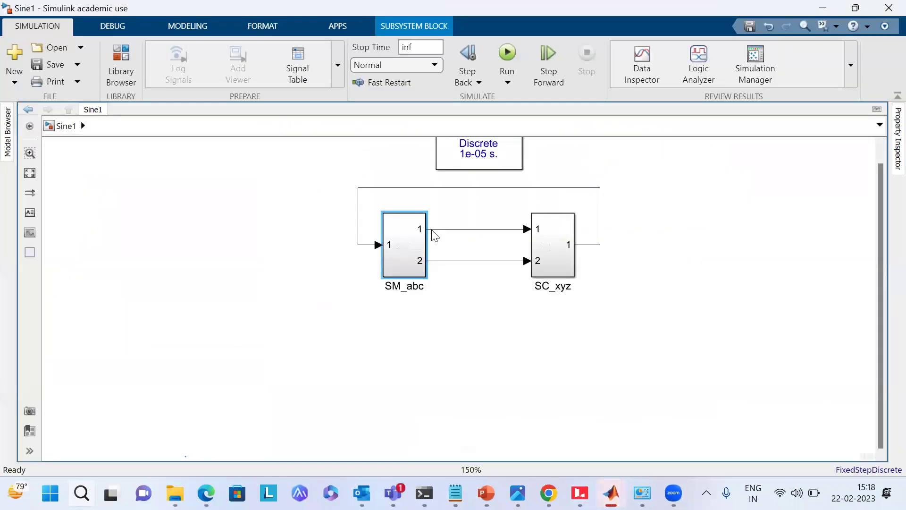
{"action": "double_click", "coordinate": [408, 234]}
Search the Simulink library for opwrite and add the OpWriteFile block to the SM_abc subsystem.
{"action": "left_click", "coordinate": [123, 61]}
{"action": "left_click", "coordinate": [125, 22]}
{"action": "type", "text": "opwrite"}
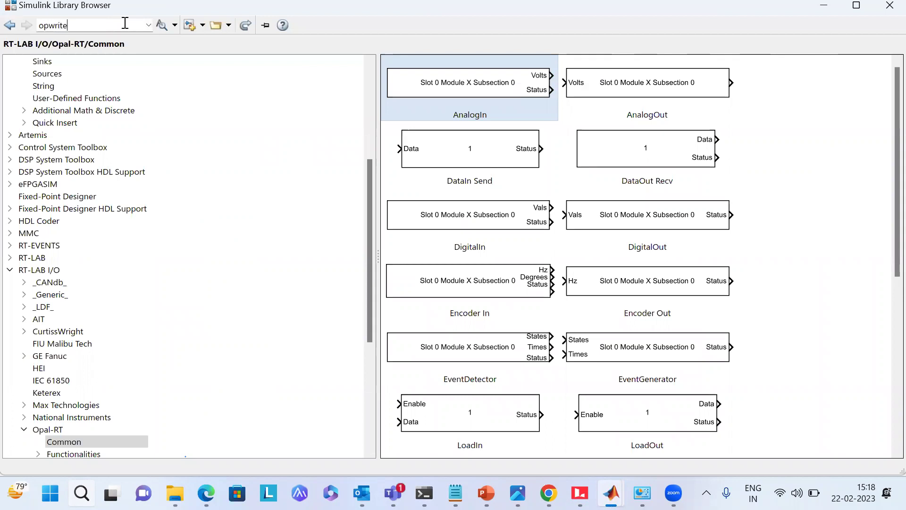
{"action": "key", "text": "Return"}
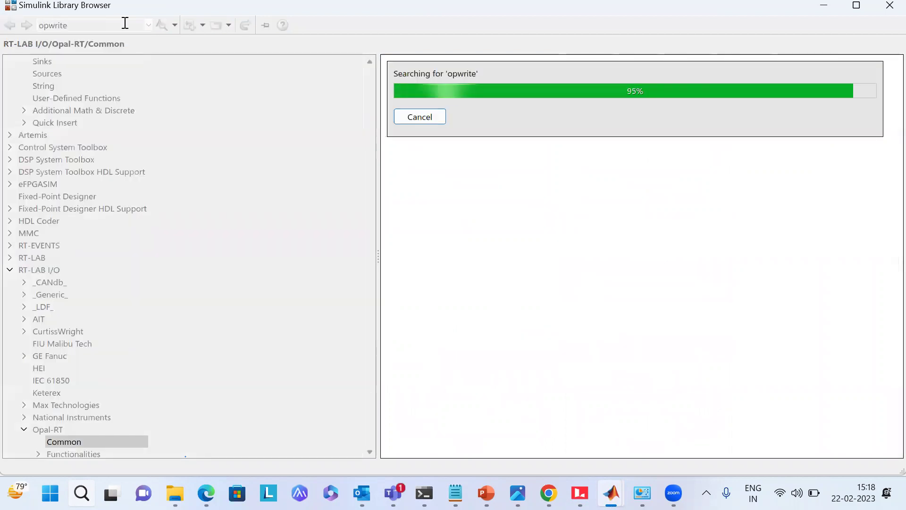
{"action": "left_click", "coordinate": [422, 109]}
{"action": "right_click", "coordinate": [422, 108]}
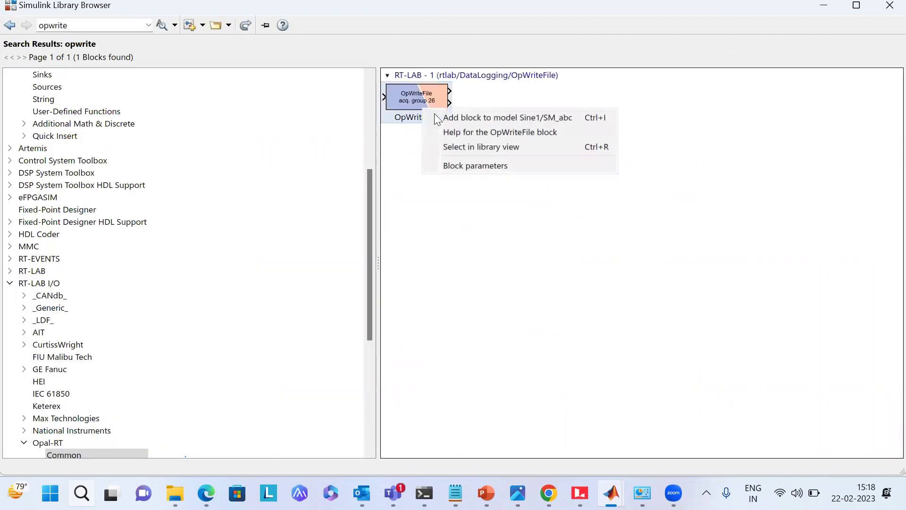
{"action": "left_click", "coordinate": [442, 117]}
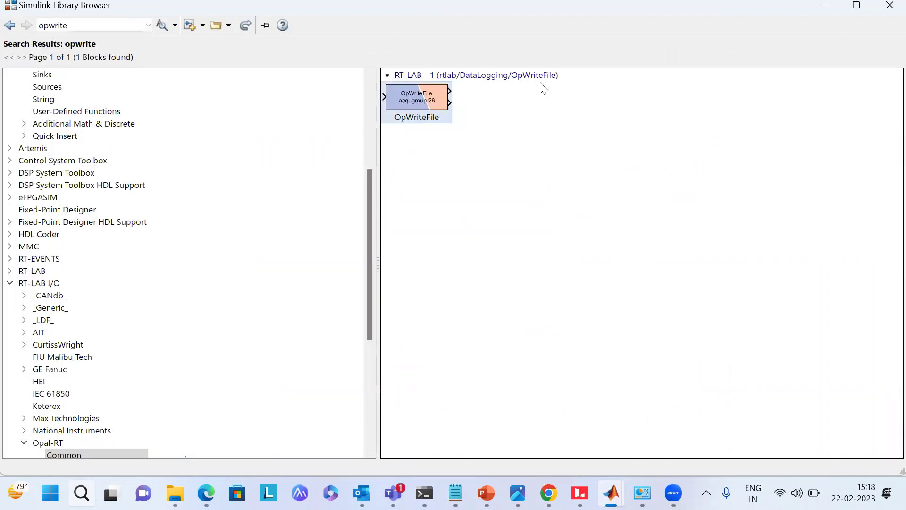
{"action": "double_click", "coordinate": [187, 10]}
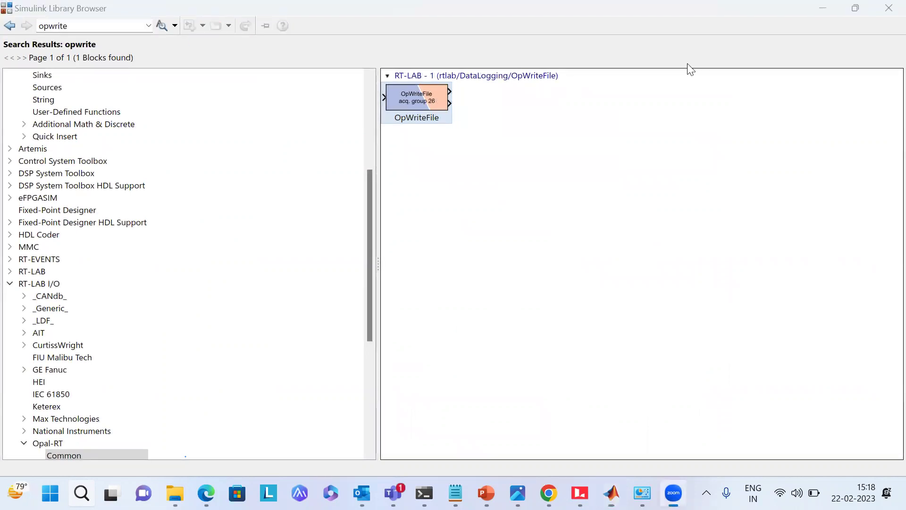
Place the OpWriteFile block below the Slot 2 Module B analog output block and connect its input to that block's Volts signal line.
{"action": "key", "text": "alt+Tab"}
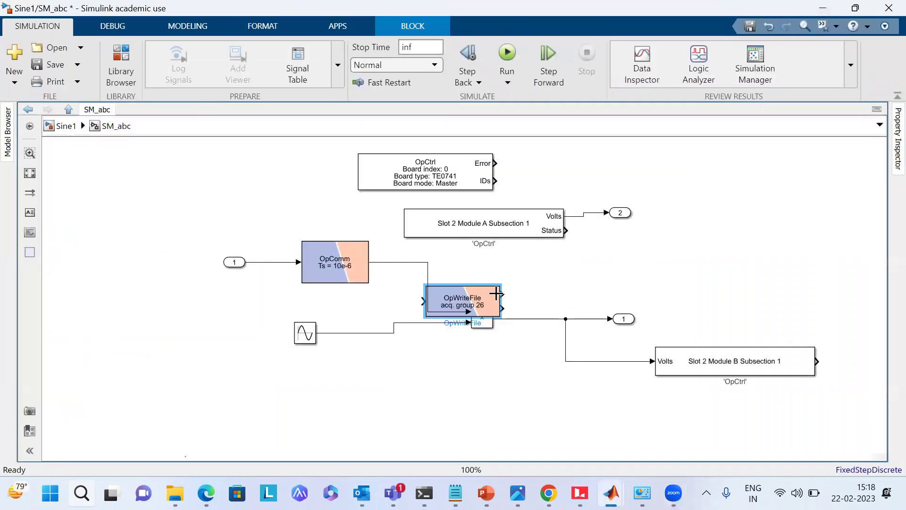
{"action": "left_click_drag", "start_coordinate": [489, 298], "coordinate": [690, 407]}
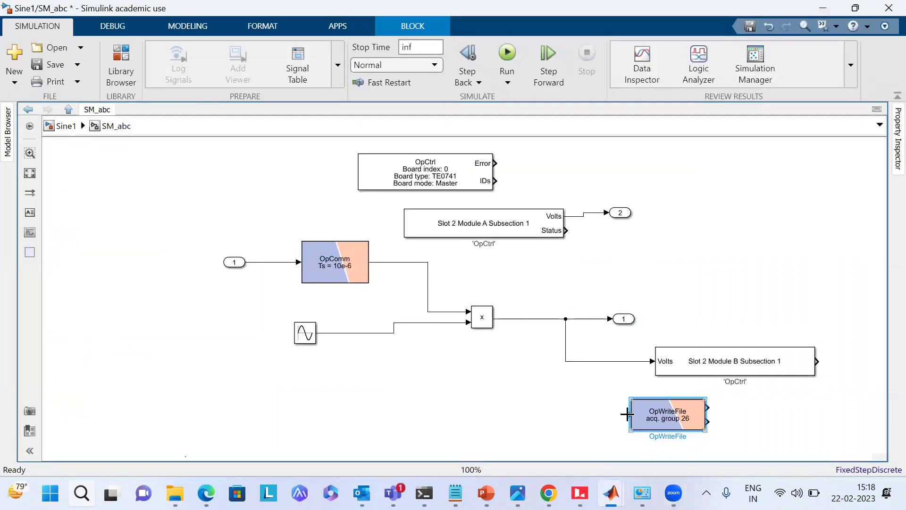
{"action": "left_click_drag", "start_coordinate": [581, 362], "coordinate": [627, 414]}
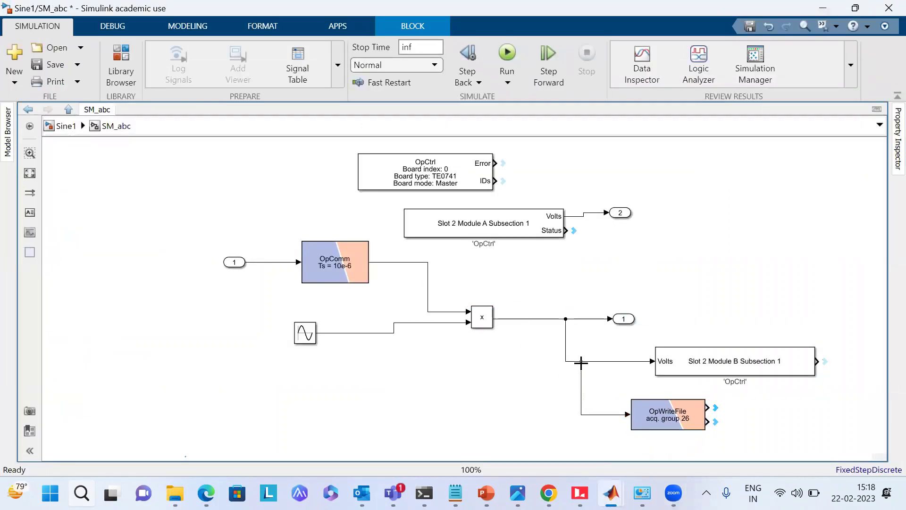
Examine the OpWriteFile block's parameters, including the file name, paths, acquisition group and file size limit, and close them without changes.
{"action": "double_click", "coordinate": [670, 404]}
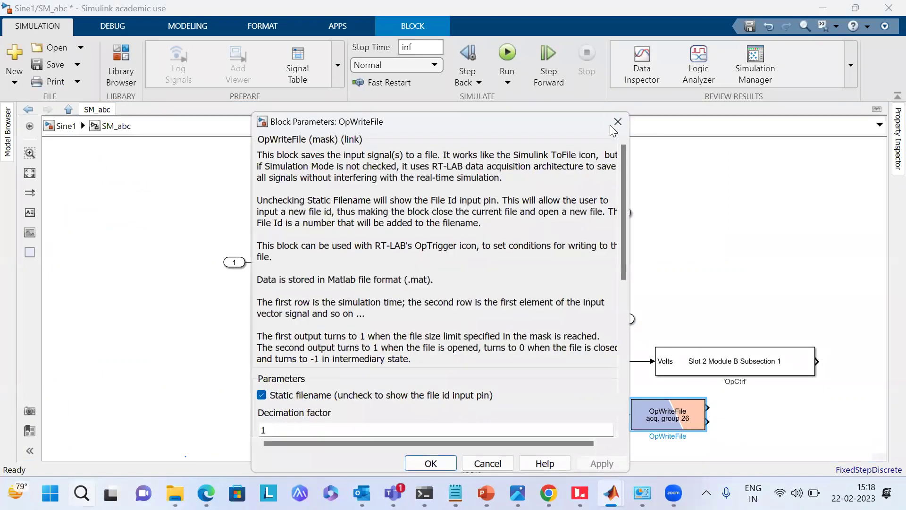
{"action": "left_click", "coordinate": [611, 128]}
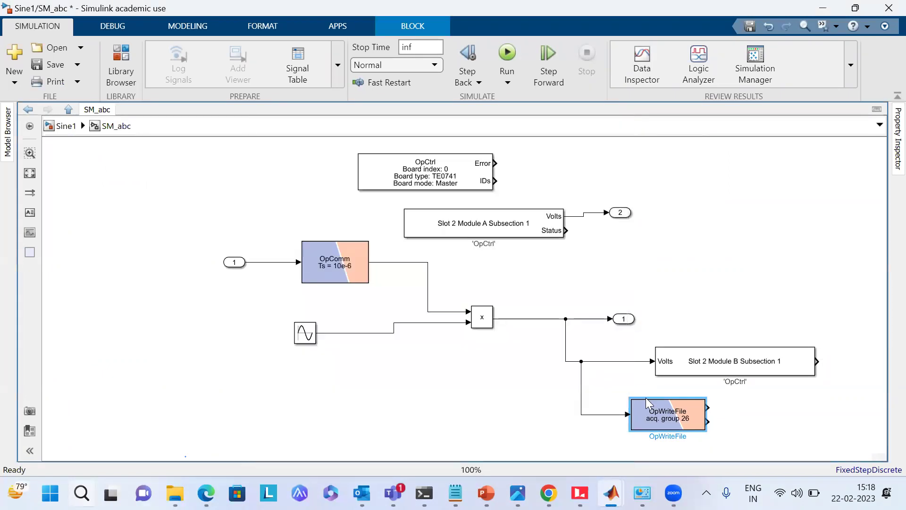
{"action": "double_click", "coordinate": [645, 397]}
{"action": "left_click", "coordinate": [514, 431]}
{"action": "left_click", "coordinate": [680, 420]}
{"action": "double_click", "coordinate": [680, 420]}
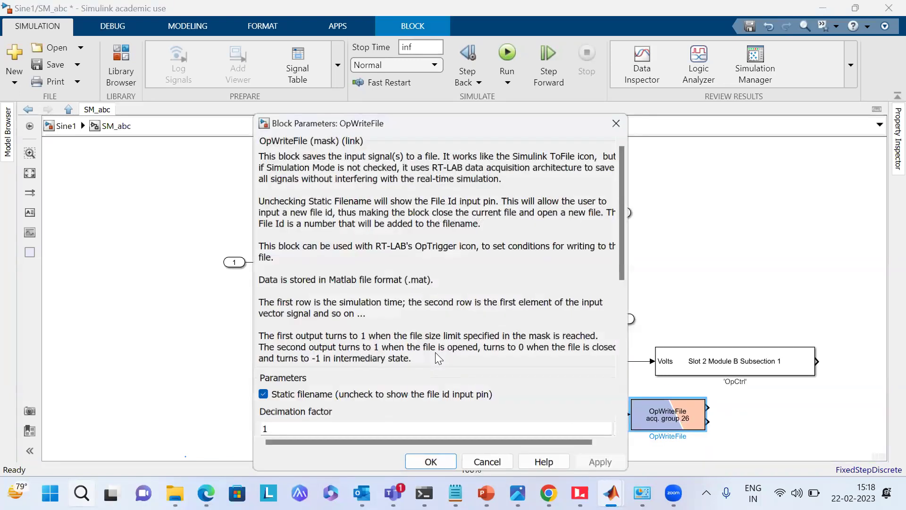
{"action": "scroll", "coordinate": [435, 352], "scroll_direction": "down", "scroll_amount": 5}
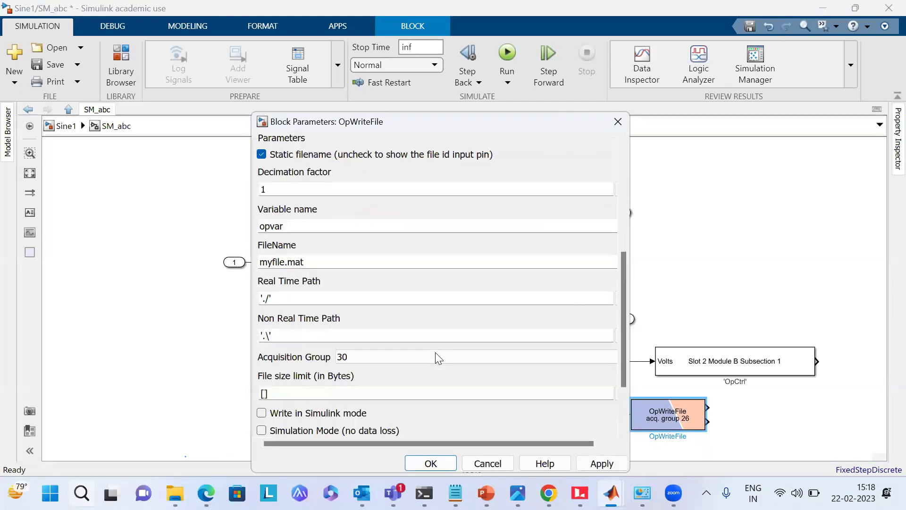
{"action": "left_click", "coordinate": [616, 123]}
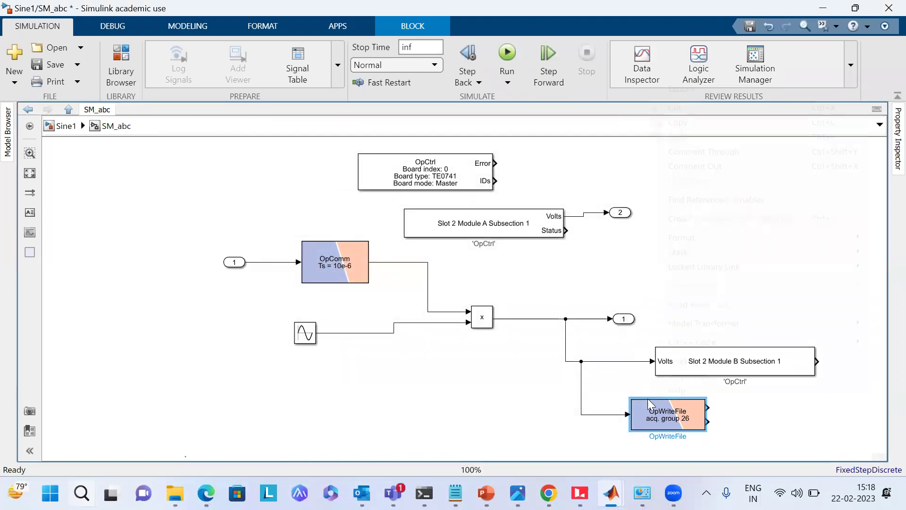
Open the OpWriteFile block's help and allow Java(TM) Platform SE binary through the firewall on private and public networks.
{"action": "right_click", "coordinate": [649, 402]}
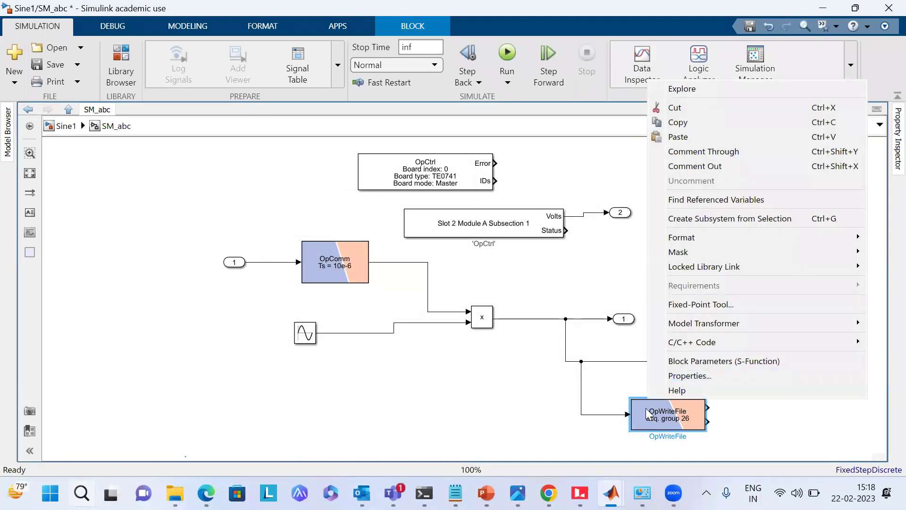
{"action": "left_click", "coordinate": [670, 391]}
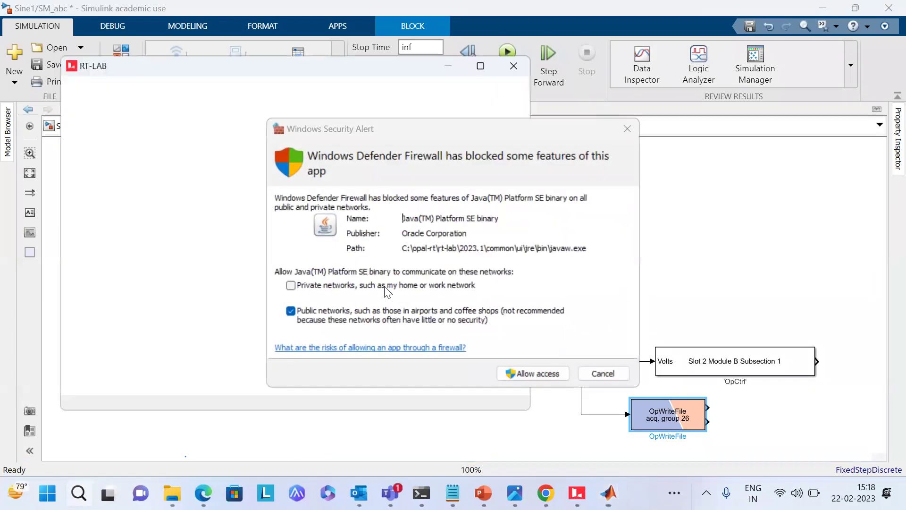
{"action": "left_click", "coordinate": [385, 287]}
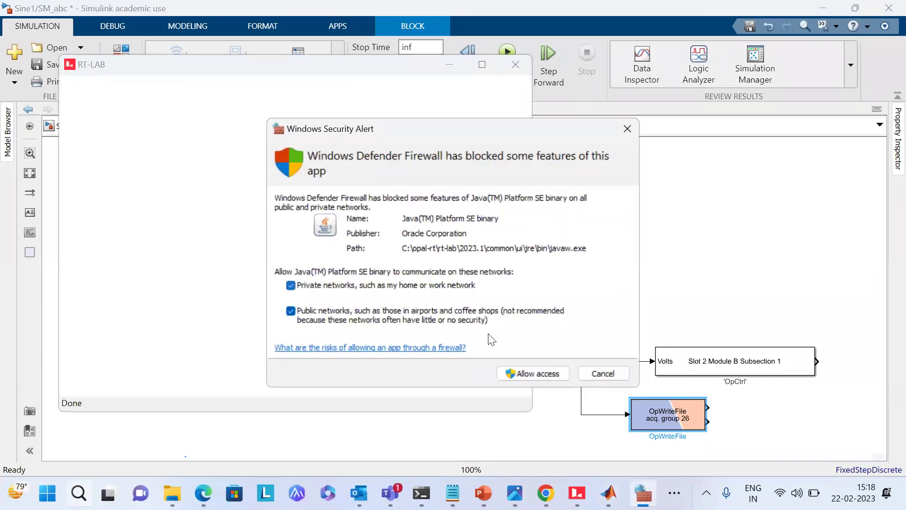
{"action": "left_click", "coordinate": [527, 375]}
Read through the OpWriteFile help page, examining the File Size Limit Equation and the block's characteristics and limitations.
{"action": "scroll", "coordinate": [383, 288], "scroll_direction": "down", "scroll_amount": 3}
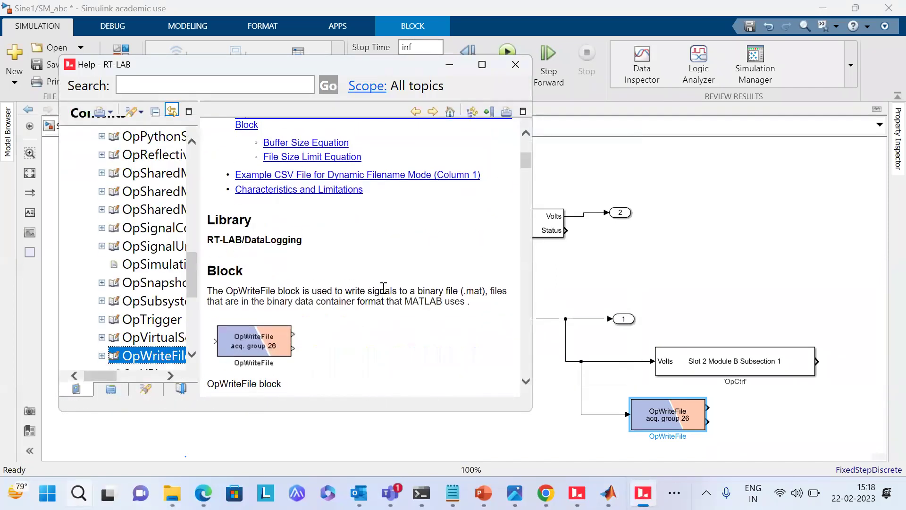
{"action": "scroll", "coordinate": [384, 288], "scroll_direction": "down", "scroll_amount": 15}
{"action": "scroll", "coordinate": [384, 288], "scroll_direction": "down", "scroll_amount": 15}
{"action": "scroll", "coordinate": [383, 288], "scroll_direction": "down", "scroll_amount": 15}
{"action": "scroll", "coordinate": [383, 288], "scroll_direction": "down", "scroll_amount": 15}
{"action": "scroll", "coordinate": [300, 230], "scroll_direction": "down", "scroll_amount": 5}
{"action": "scroll", "coordinate": [323, 235], "scroll_direction": "up", "scroll_amount": 3}
{"action": "scroll", "coordinate": [324, 236], "scroll_direction": "down", "scroll_amount": 6}
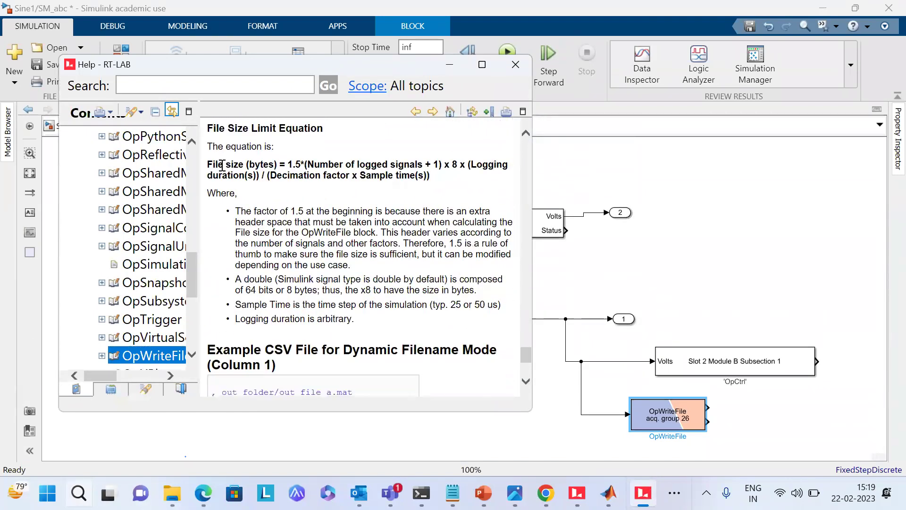
{"action": "scroll", "coordinate": [341, 206], "scroll_direction": "down", "scroll_amount": 5}
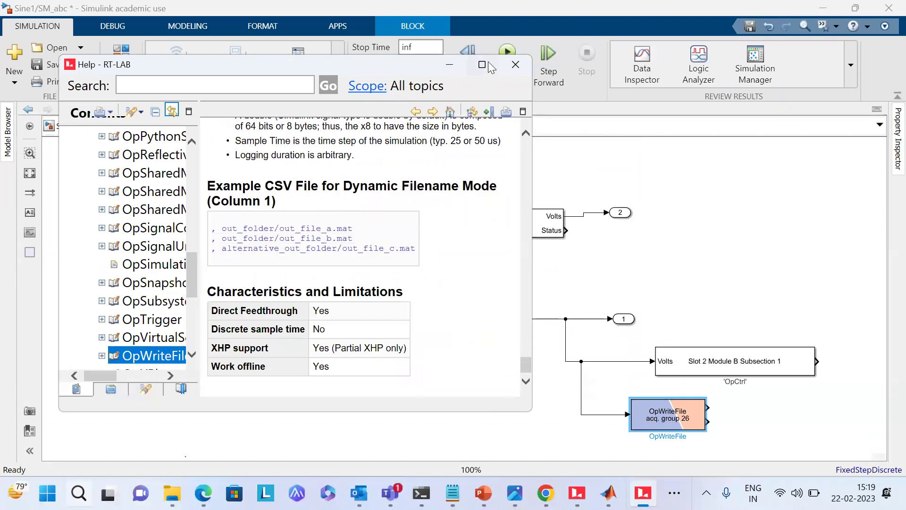
Set the OpWriteFile block's Nb. Samples Per Signal to 100000.
{"action": "left_click", "coordinate": [659, 415]}
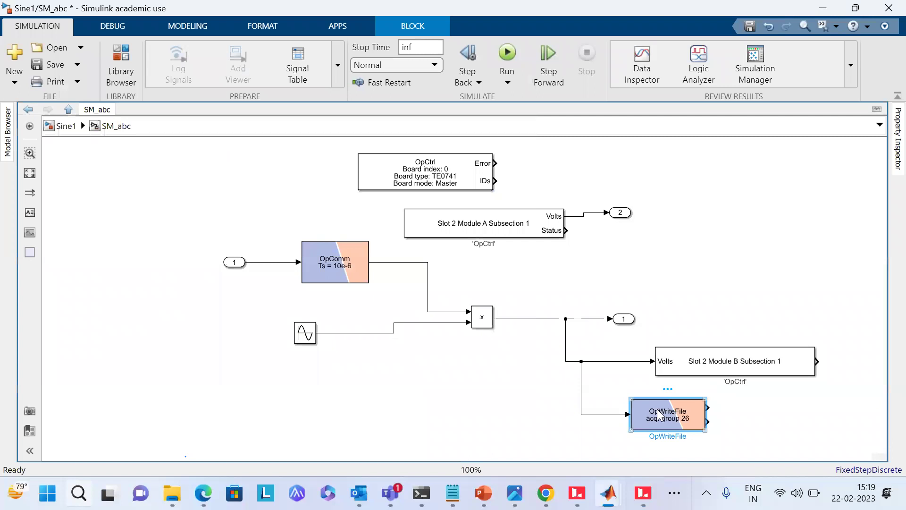
{"action": "double_click", "coordinate": [657, 409]}
{"action": "left_click_drag", "start_coordinate": [622, 249], "coordinate": [595, 421]}
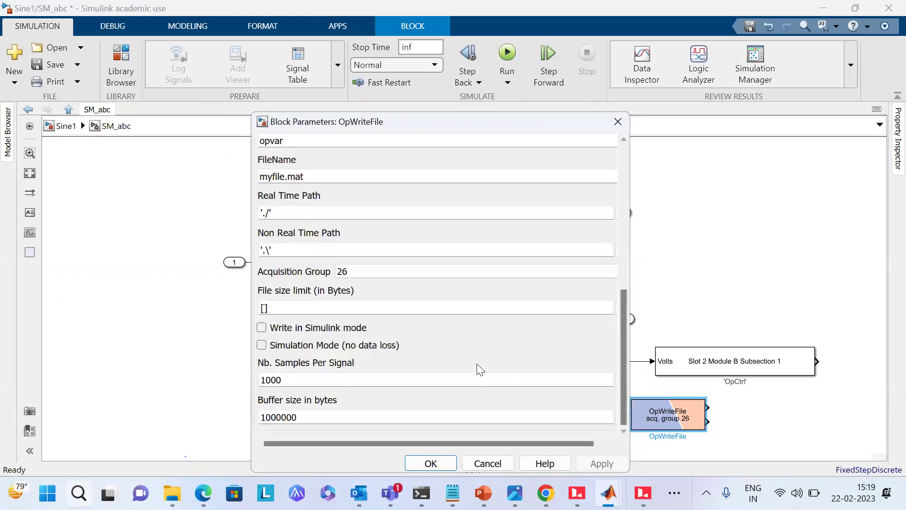
{"action": "double_click", "coordinate": [352, 380]}
{"action": "left_click", "coordinate": [352, 381]}
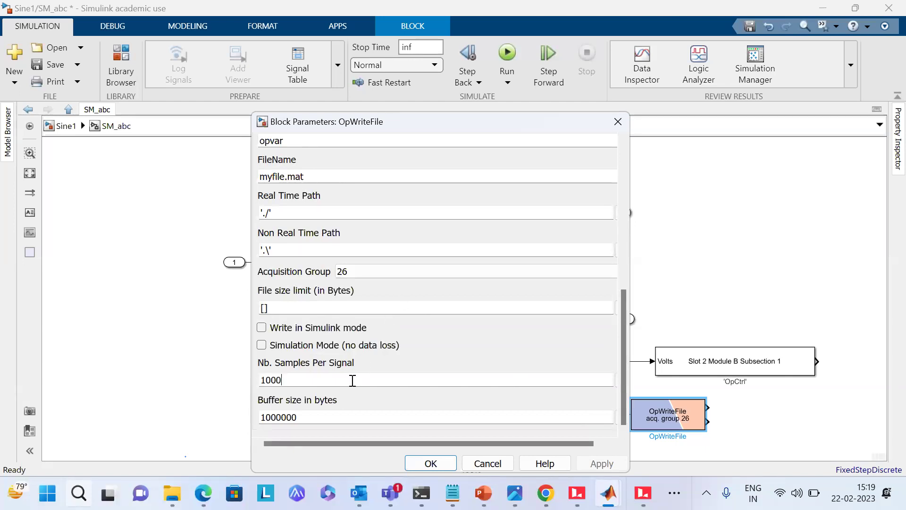
{"action": "type", "text": "00"}
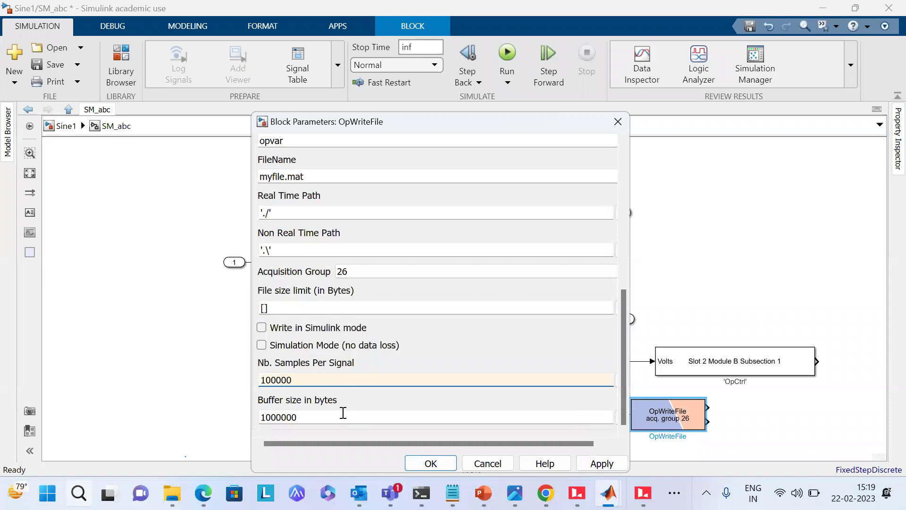
Set the OpWriteFile block's file size limit to [5000000] bytes and accept its parameters.
{"action": "double_click", "coordinate": [264, 308]}
{"action": "left_click", "coordinate": [270, 307]}
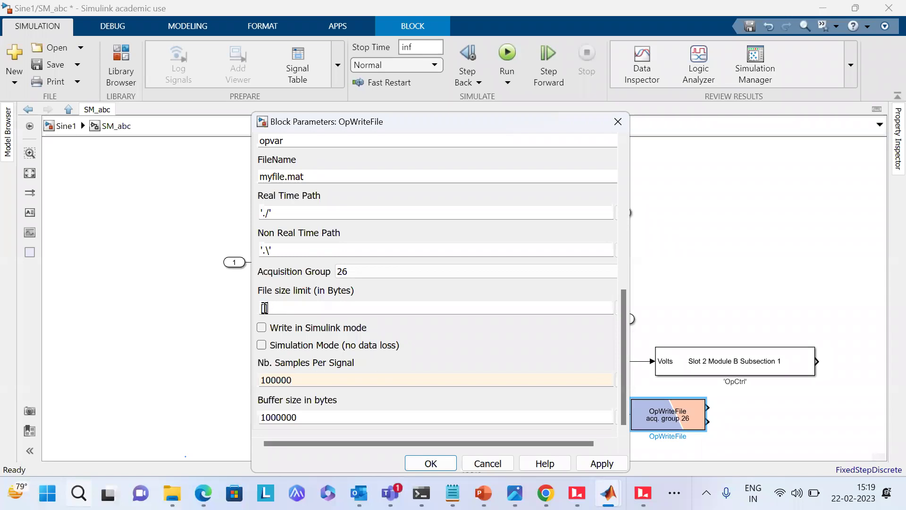
{"action": "type", "text": "5000000"}
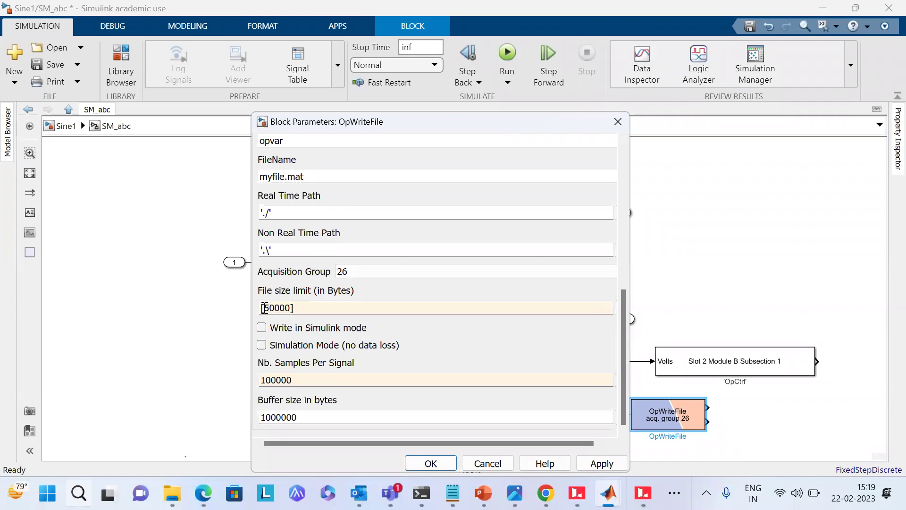
{"action": "left_click", "coordinate": [602, 464]}
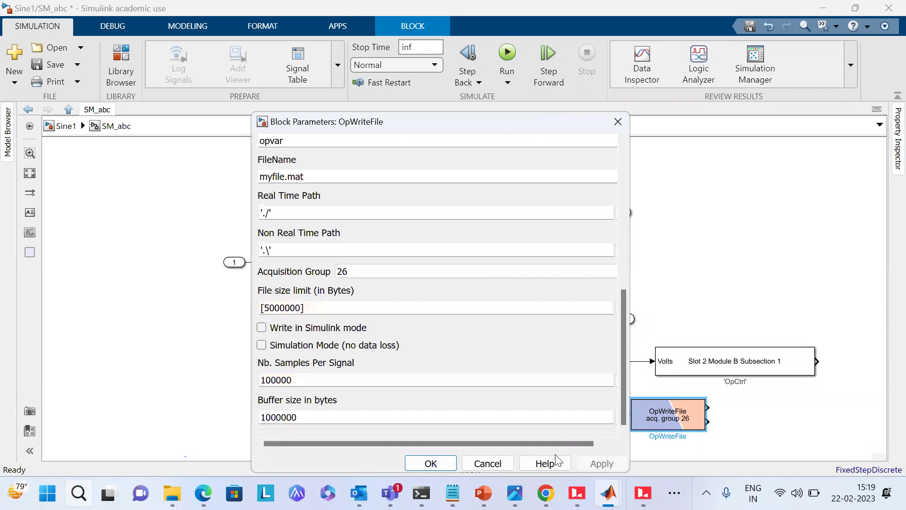
{"action": "left_click", "coordinate": [431, 463]}
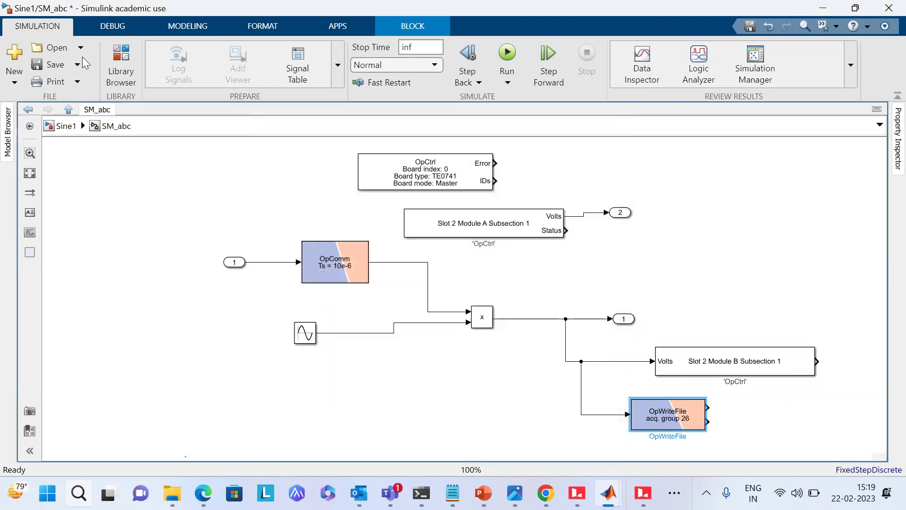
Save the model and return to the top level of Sine1.
{"action": "left_click", "coordinate": [49, 68]}
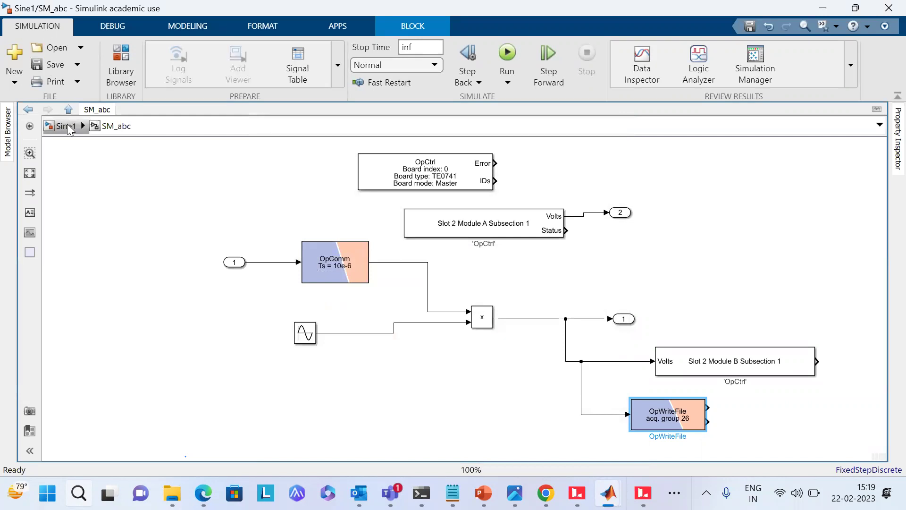
{"action": "key", "text": "Escape"}
{"action": "mouse_move", "coordinate": [625, 491]}
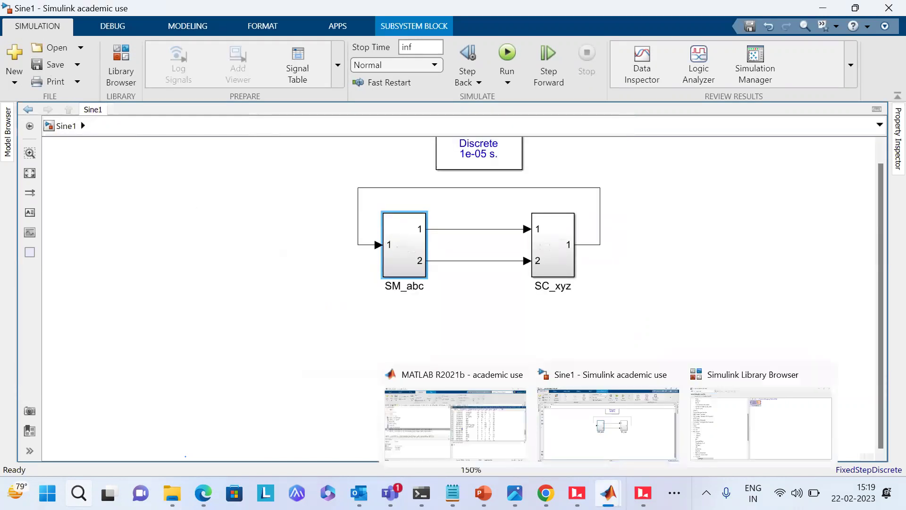
Save the Sine1 Simulink model and switch back to its overview in RT-LAB.
{"action": "left_click", "coordinate": [661, 275]}
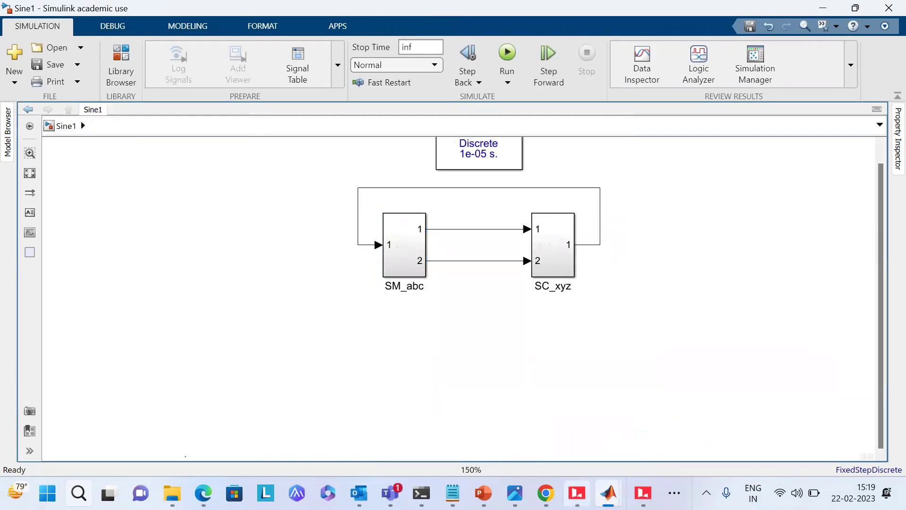
{"action": "key", "text": "alt+Tab"}
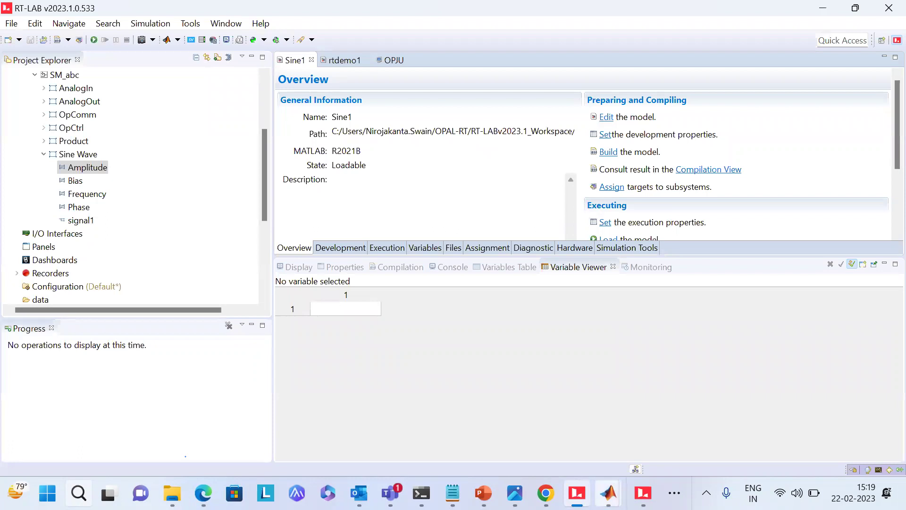
{"action": "mouse_move", "coordinate": [609, 493]}
{"action": "left_click", "coordinate": [634, 427]}
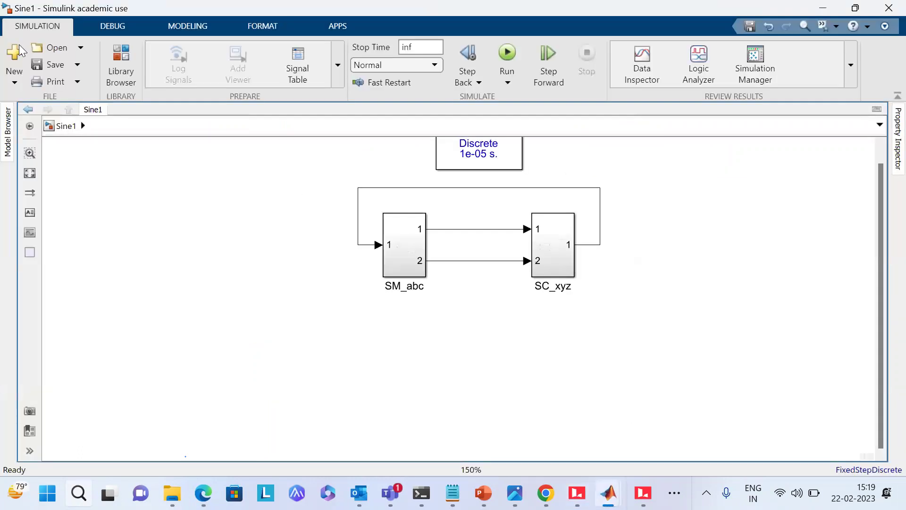
{"action": "left_click", "coordinate": [51, 60]}
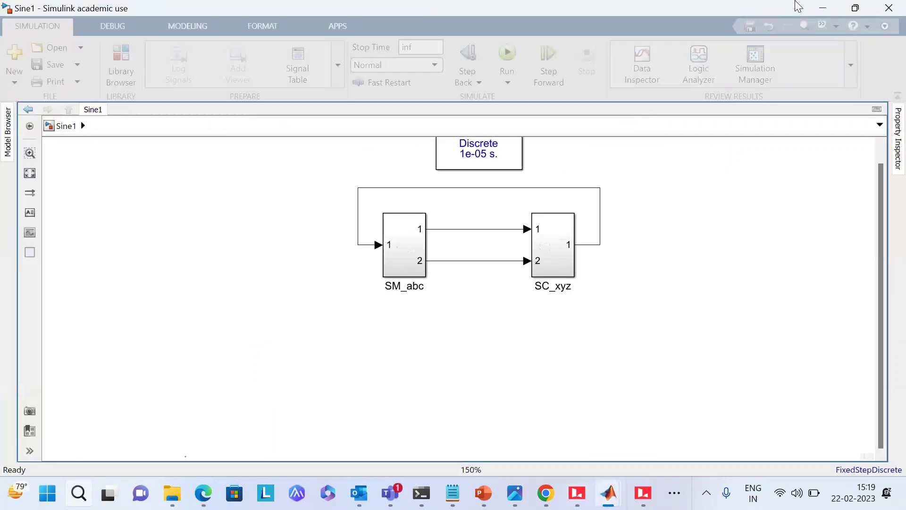
{"action": "left_click", "coordinate": [821, 8]}
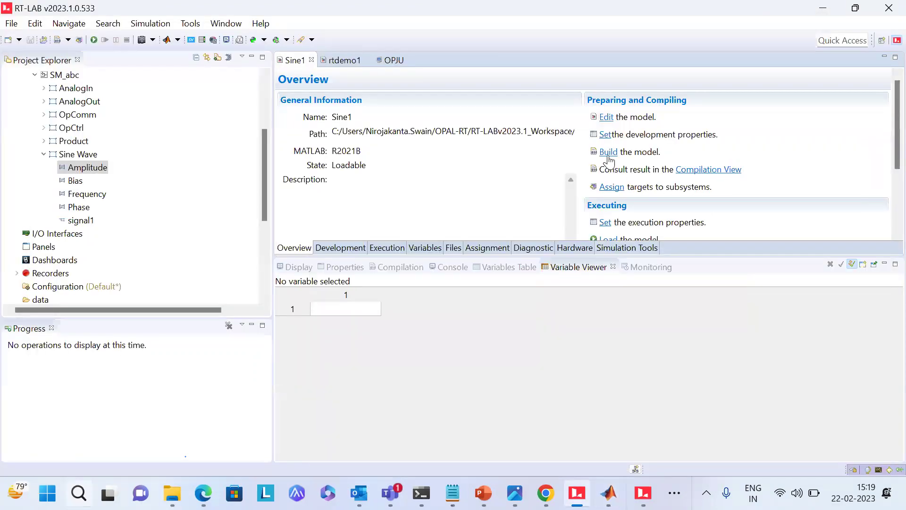
Build the Sine1 model, letting the build run in the background.
{"action": "left_click", "coordinate": [608, 156]}
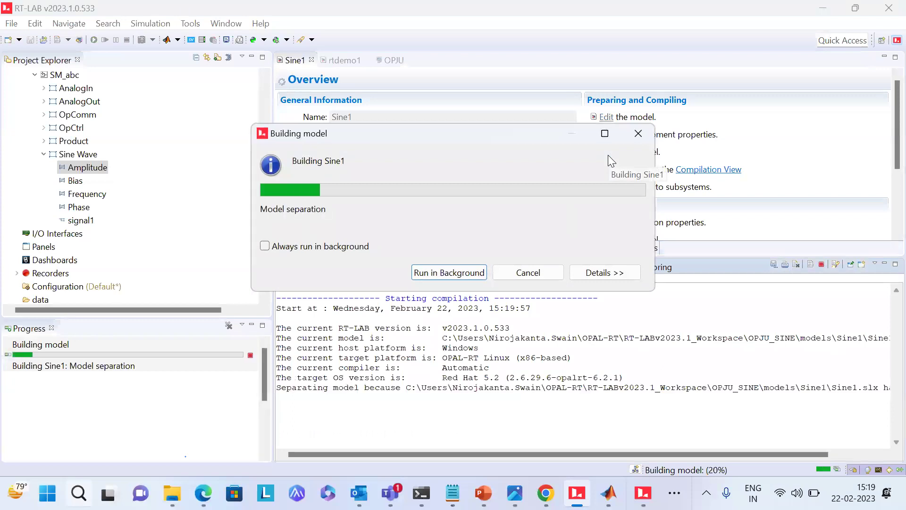
{"action": "left_click", "coordinate": [449, 273]}
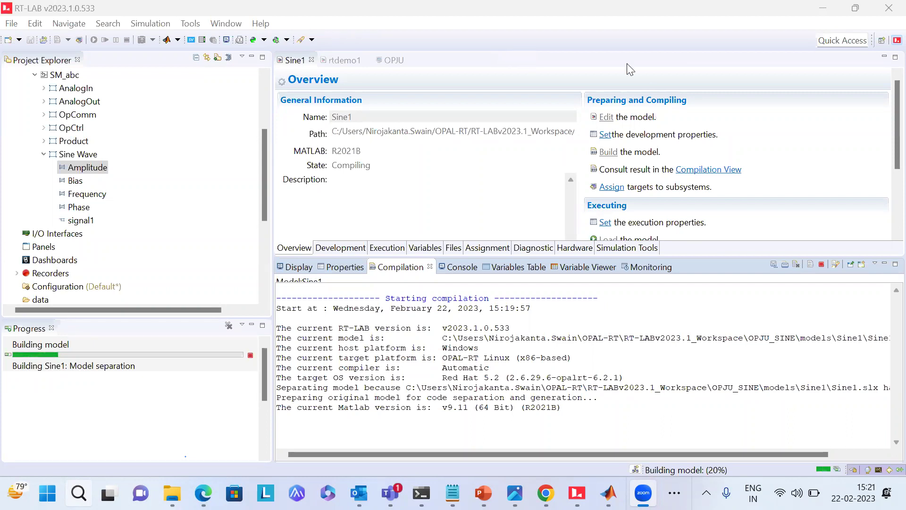
{"action": "left_click", "coordinate": [476, 239]}
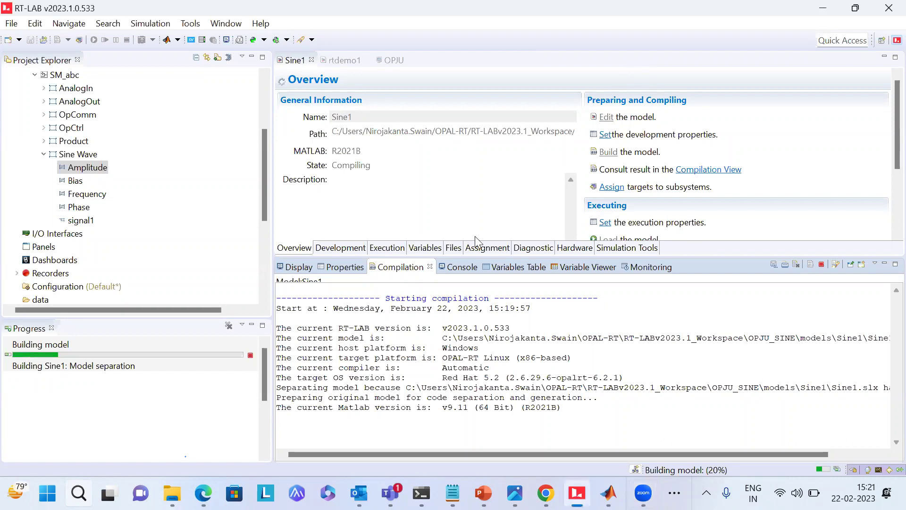
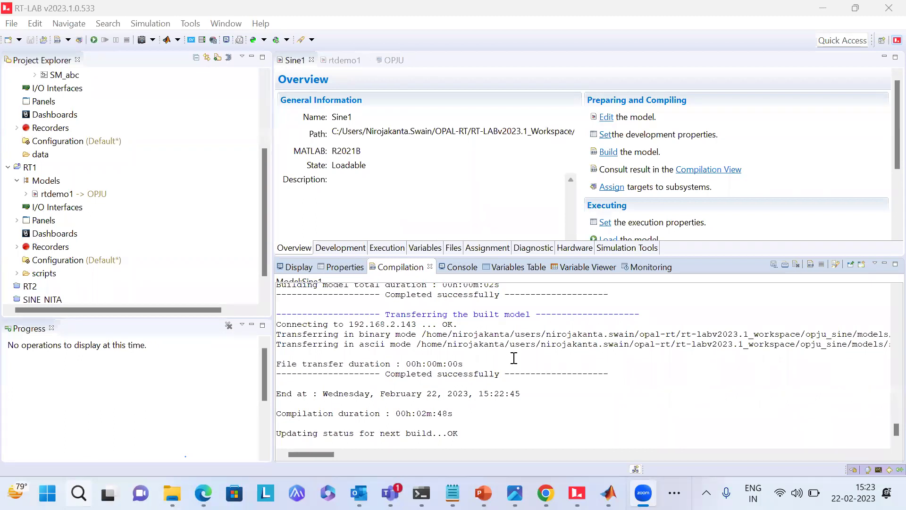
Review the file transfer entries in the compilation log and the execution actions in the Sine1 overview.
{"action": "left_click_drag", "start_coordinate": [375, 354], "coordinate": [468, 355]}
{"action": "left_click_drag", "start_coordinate": [681, 393], "coordinate": [853, 413]}
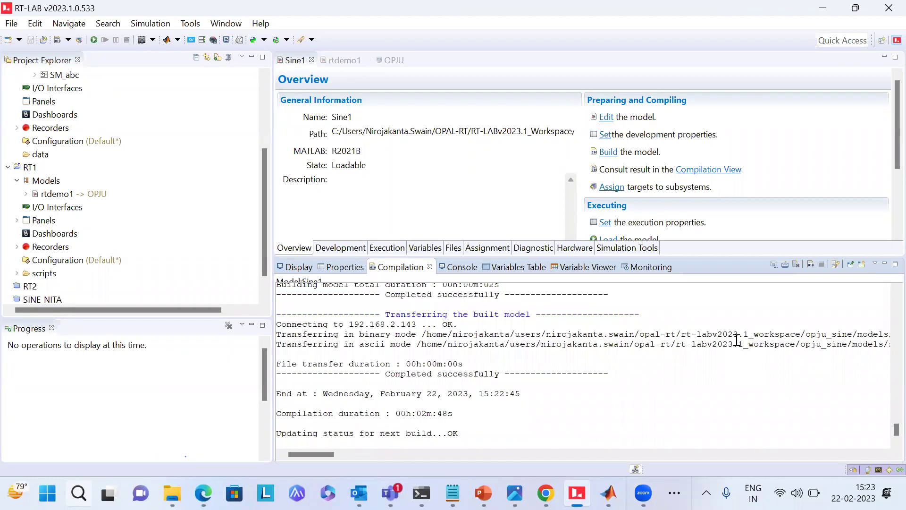
{"action": "scroll", "coordinate": [887, 125], "scroll_direction": "down", "scroll_amount": 3}
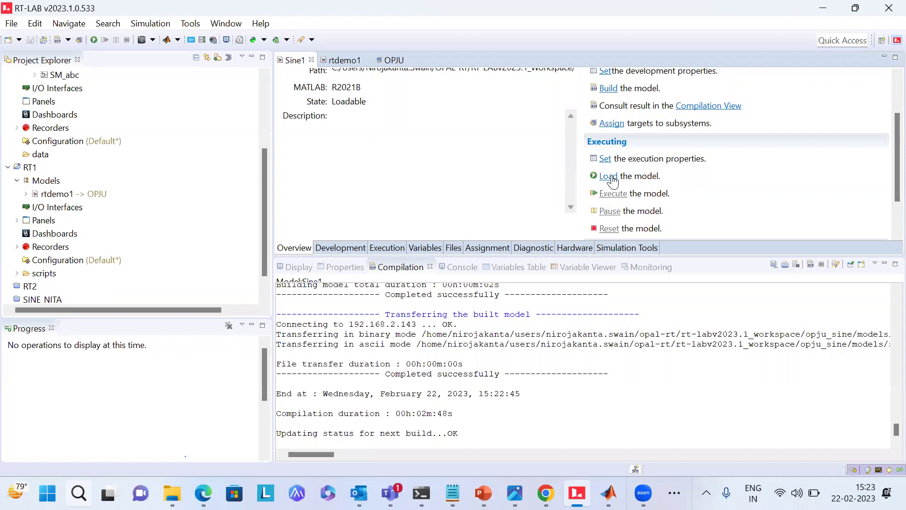
{"action": "scroll", "coordinate": [632, 139], "scroll_direction": "up", "scroll_amount": 2}
{"action": "scroll", "coordinate": [634, 140], "scroll_direction": "down", "scroll_amount": 4}
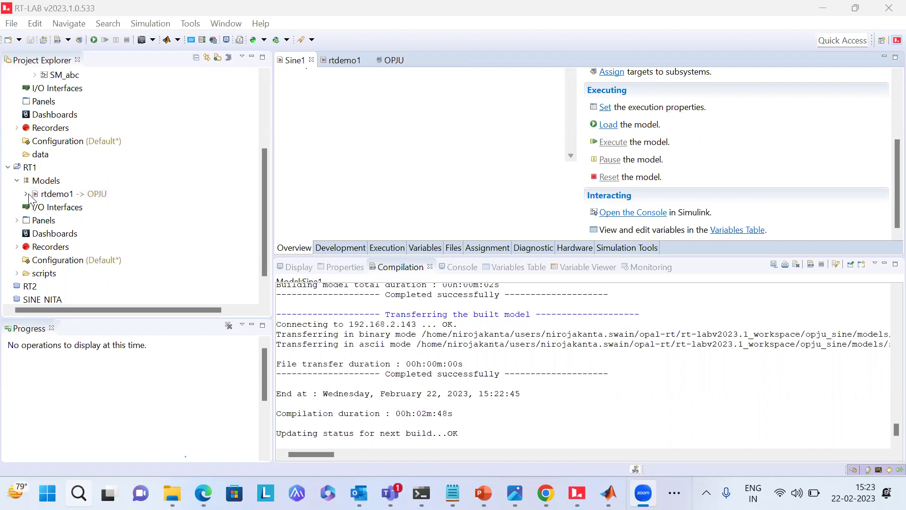
Collapse the RT1 project in the project tree and select the OPJU_SINE project.
{"action": "scroll", "coordinate": [29, 198], "scroll_direction": "up", "scroll_amount": 2}
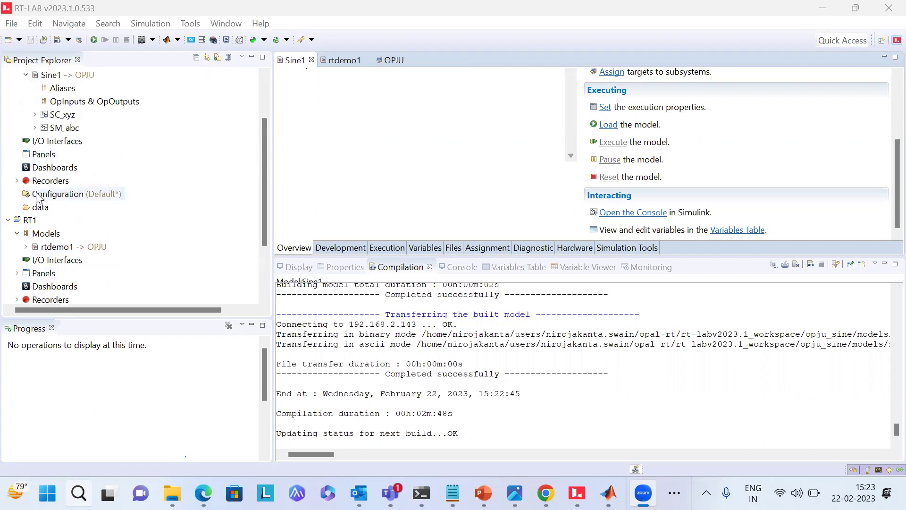
{"action": "left_click", "coordinate": [8, 221]}
{"action": "scroll", "coordinate": [21, 205], "scroll_direction": "up", "scroll_amount": 2}
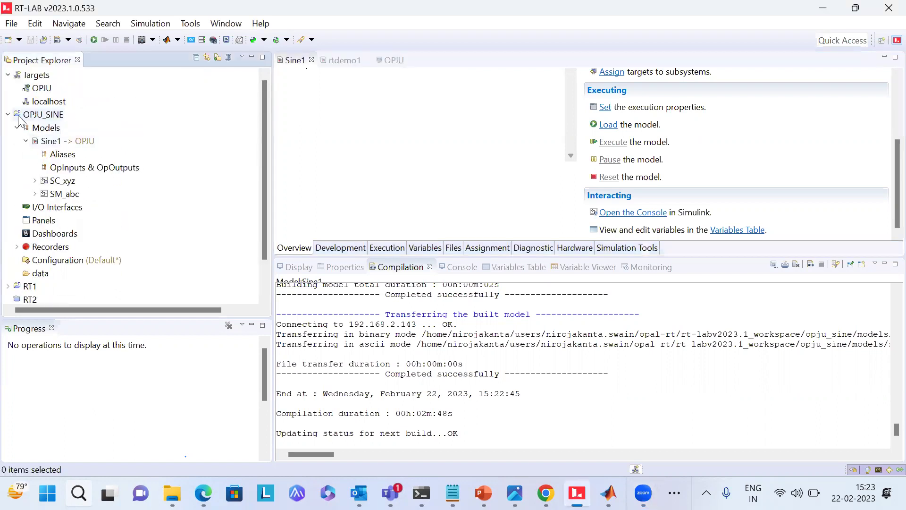
{"action": "left_click", "coordinate": [46, 114]}
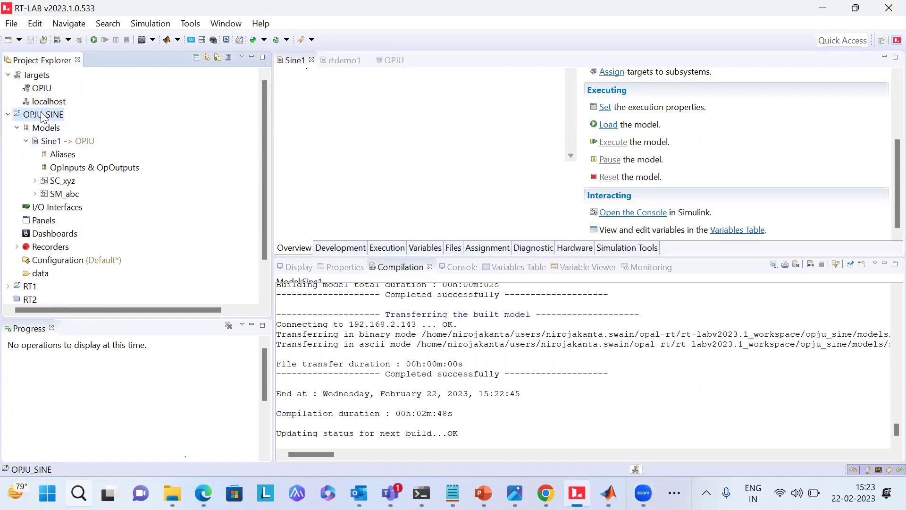
Expand Sine1 under the OPJU_SINE models and show the blocks of its SM_abc subsystem.
{"action": "left_click", "coordinate": [17, 128]}
{"action": "left_click", "coordinate": [17, 128]}
{"action": "left_click", "coordinate": [26, 141]}
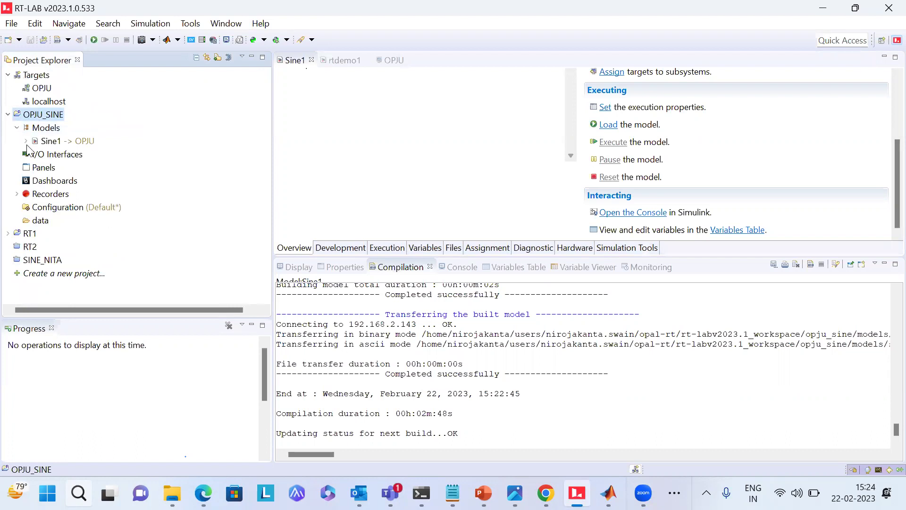
{"action": "left_click", "coordinate": [26, 141]}
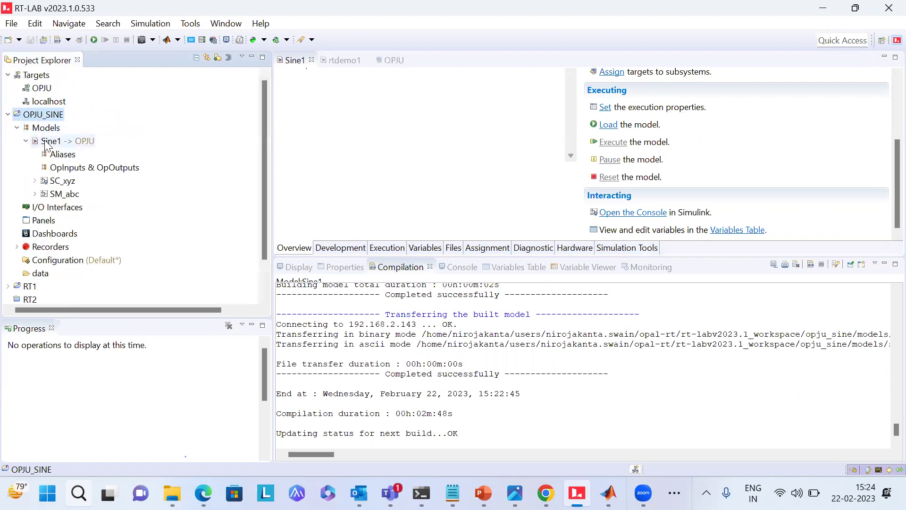
{"action": "left_click", "coordinate": [35, 194]}
{"action": "scroll", "coordinate": [36, 198], "scroll_direction": "down", "scroll_amount": 1}
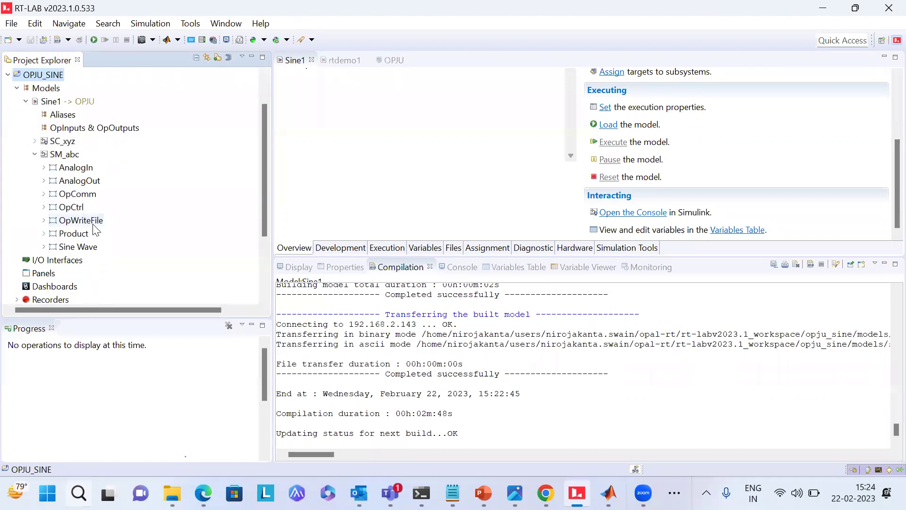
Look through the Amplitude, Bias, Frequency and Phase parameters of the Sine Wave block, and collapse the block again.
{"action": "left_click", "coordinate": [45, 247]}
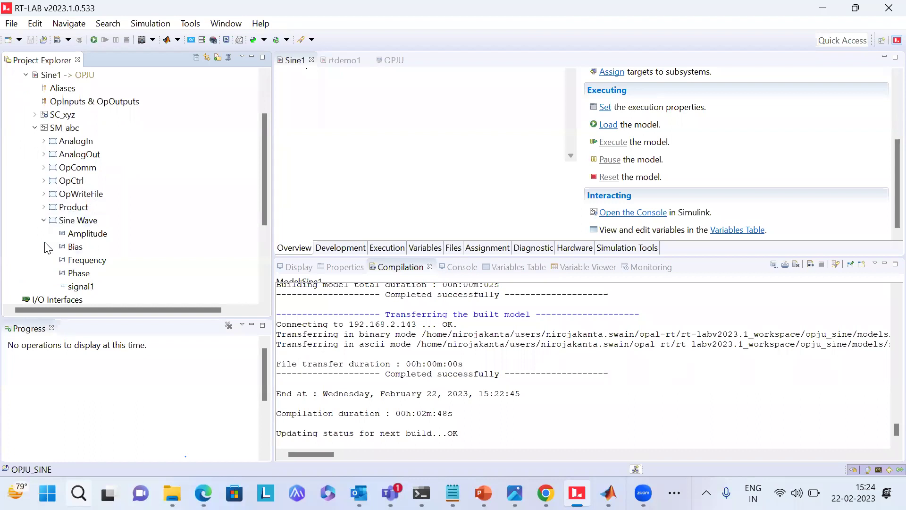
{"action": "left_click", "coordinate": [87, 236]}
{"action": "left_click", "coordinate": [78, 247]}
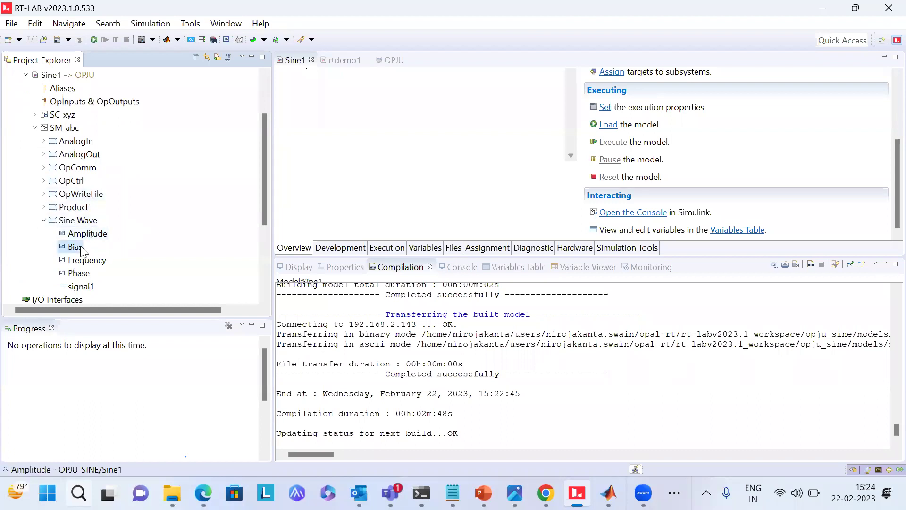
{"action": "left_click", "coordinate": [89, 260]}
{"action": "left_click", "coordinate": [86, 274]}
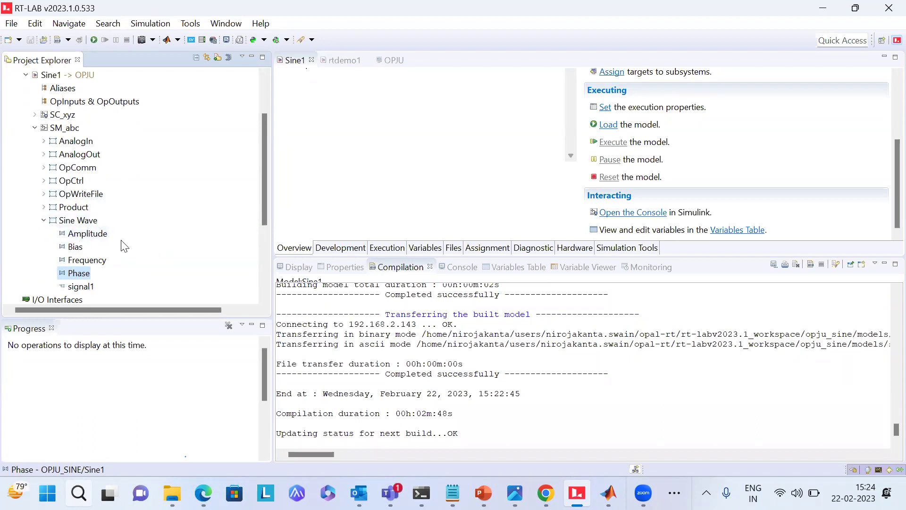
{"action": "left_click", "coordinate": [44, 221]}
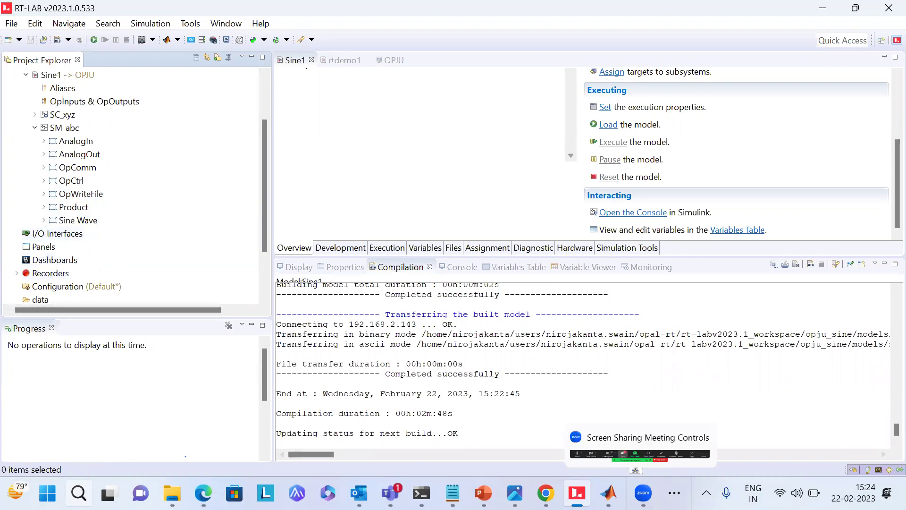
Switch to Simulink and locate the OpComm block in the library browser's RT-LAB library, then put the browser away.
{"action": "mouse_move", "coordinate": [609, 493]}
{"action": "left_click", "coordinate": [593, 447]}
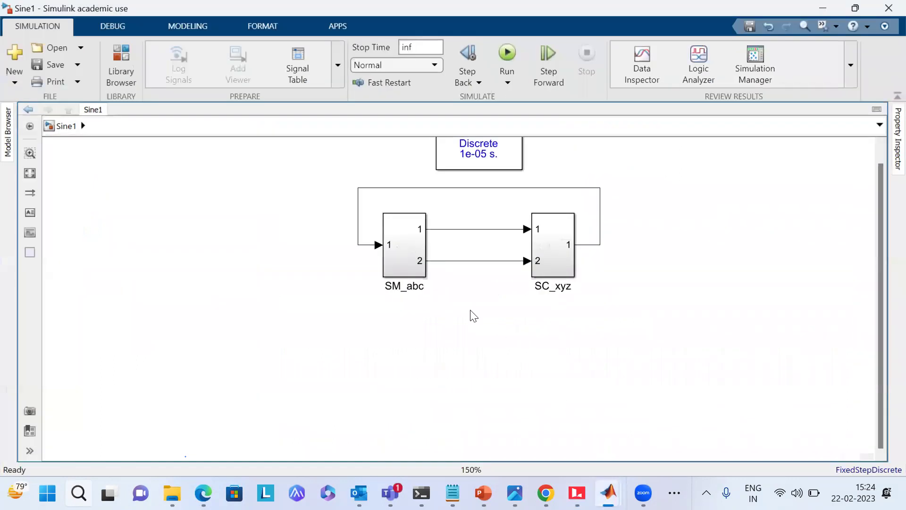
{"action": "mouse_move", "coordinate": [545, 494]}
{"action": "left_click", "coordinate": [576, 493]}
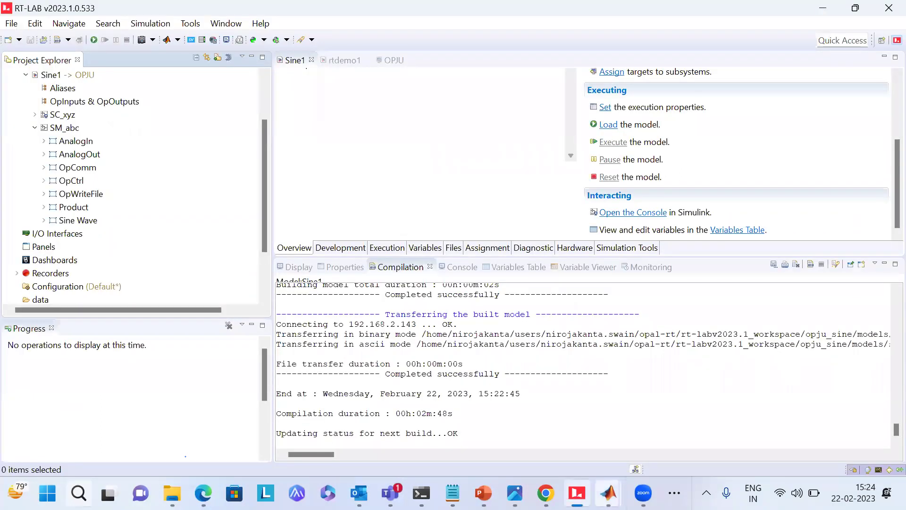
{"action": "mouse_move", "coordinate": [609, 493]}
{"action": "left_click", "coordinate": [597, 446]}
{"action": "left_click", "coordinate": [121, 60]}
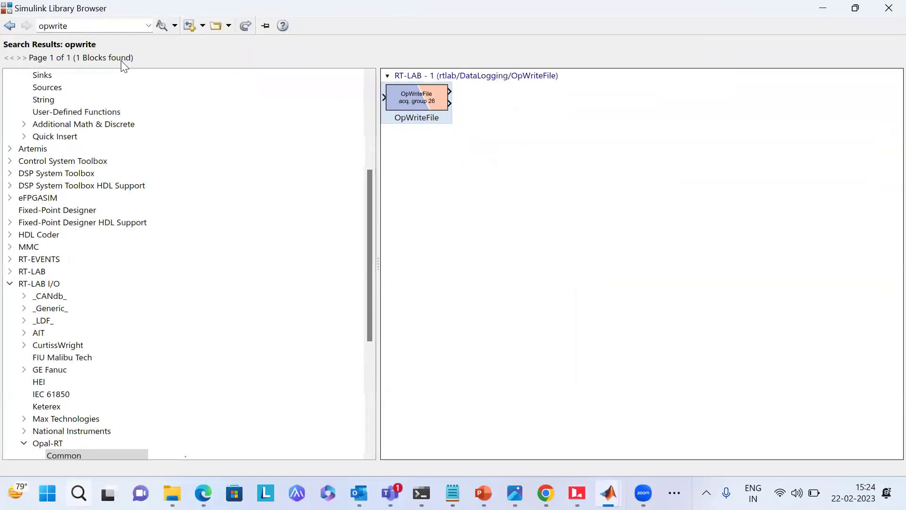
{"action": "left_click", "coordinate": [26, 276]}
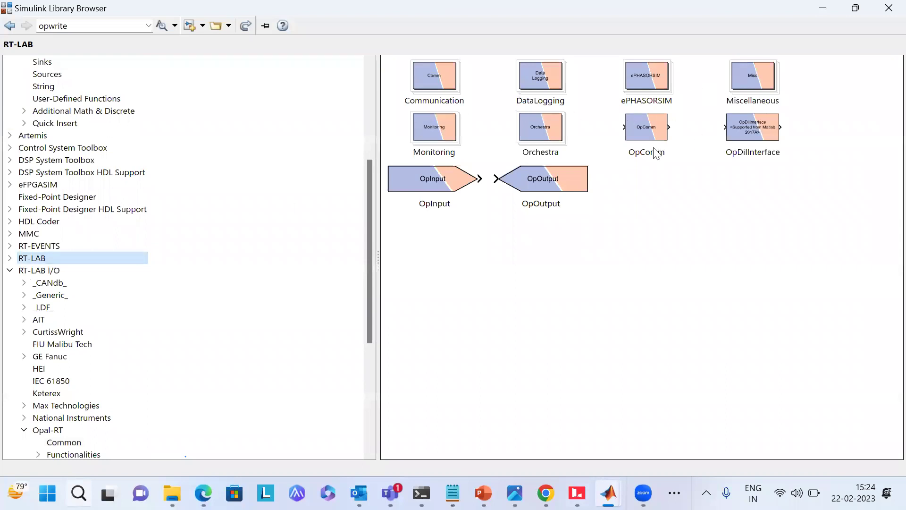
{"action": "left_click", "coordinate": [655, 153]}
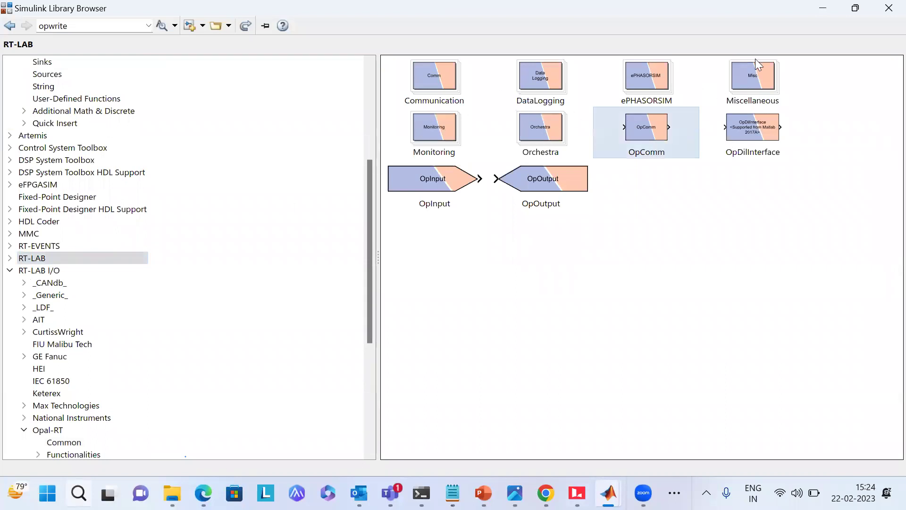
{"action": "left_click", "coordinate": [827, 11]}
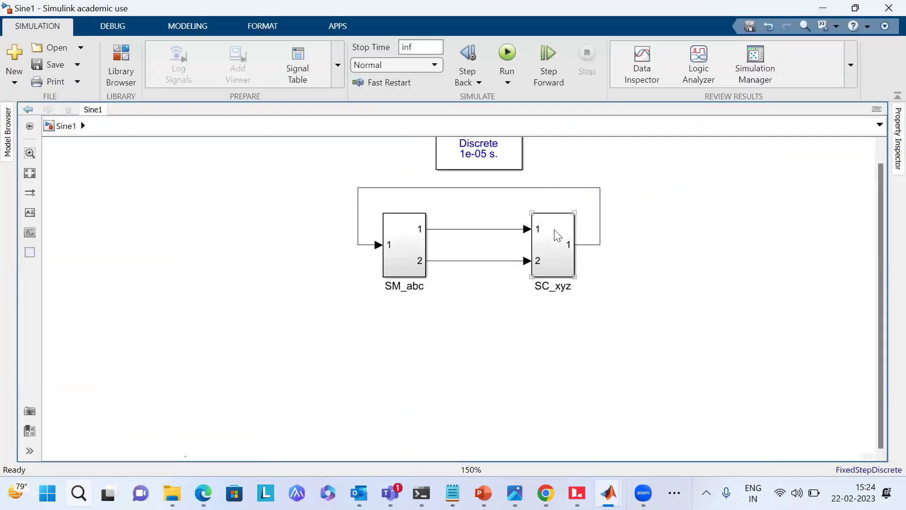
Examine the OpComm block inside the SC_xyz subsystem and return to the top level of Sine1.
{"action": "double_click", "coordinate": [556, 232]}
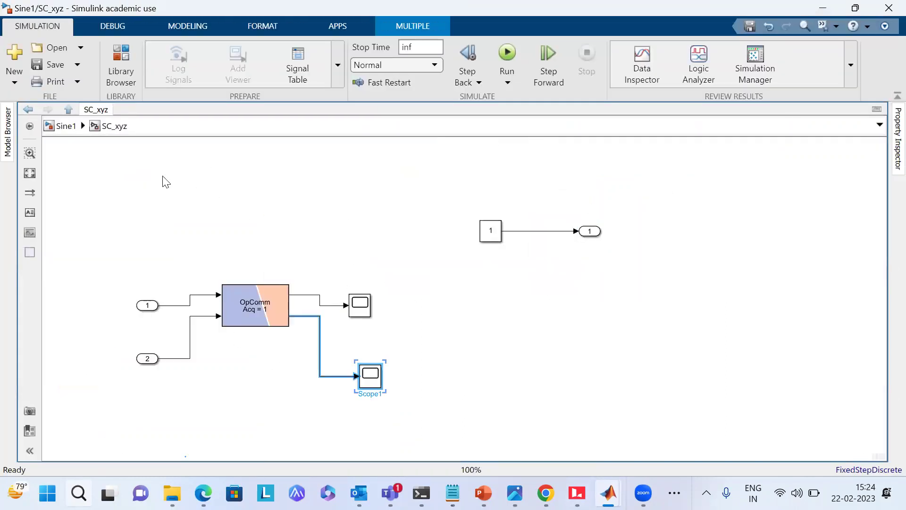
{"action": "left_click", "coordinate": [236, 288], "text": "shift"}
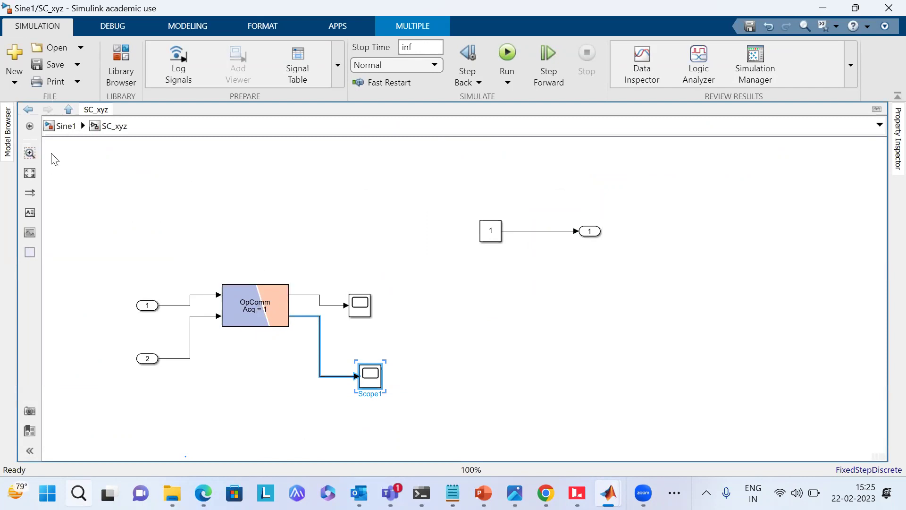
{"action": "left_click", "coordinate": [60, 125]}
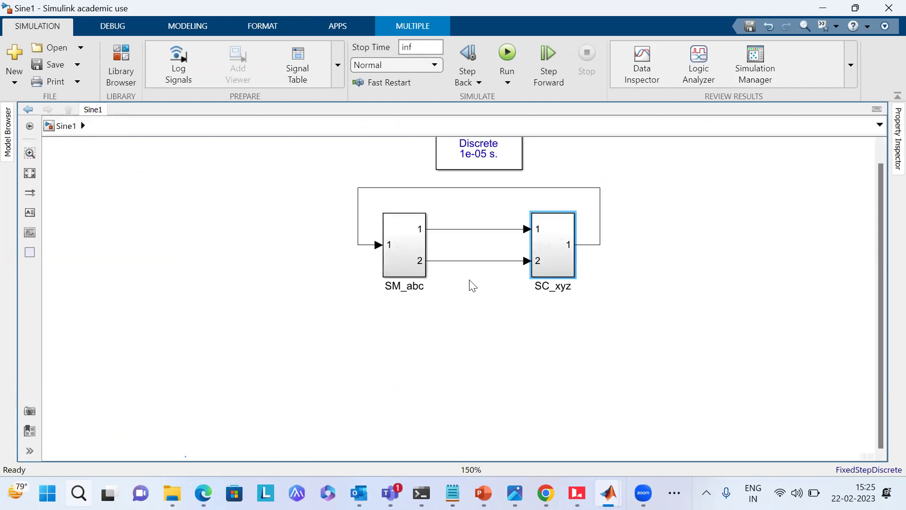
Examine the OpComm block and its connections inside the SM_abc subsystem, and return to the top level of Sine1.
{"action": "double_click", "coordinate": [413, 247]}
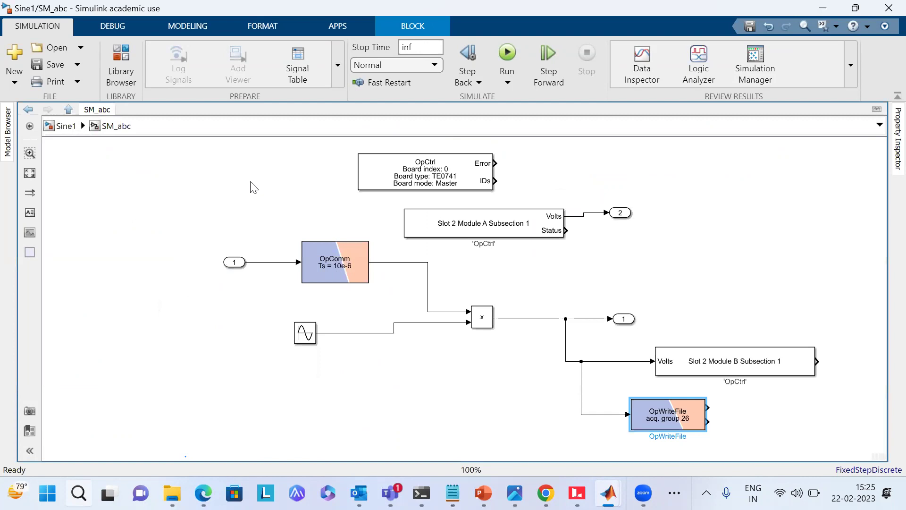
{"action": "left_click_drag", "start_coordinate": [289, 206], "coordinate": [393, 295]}
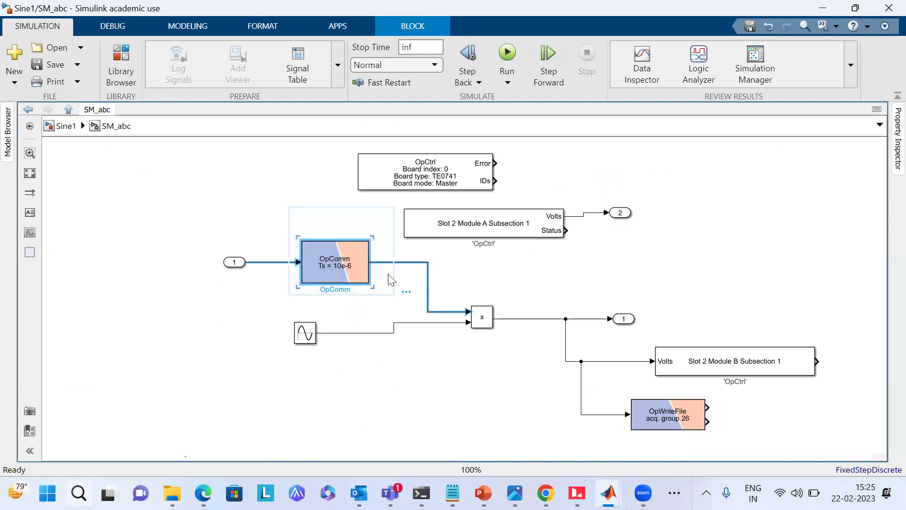
{"action": "left_click", "coordinate": [709, 268]}
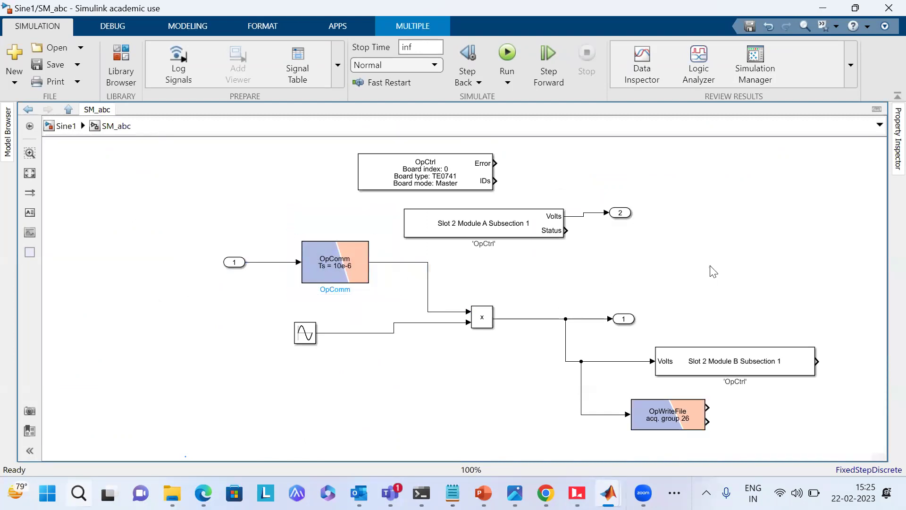
{"action": "left_click", "coordinate": [59, 125]}
Return to the top level of Sine1, locate the OpComm block in the RT-LAB library, and put the library browser away.
{"action": "left_click", "coordinate": [136, 59]}
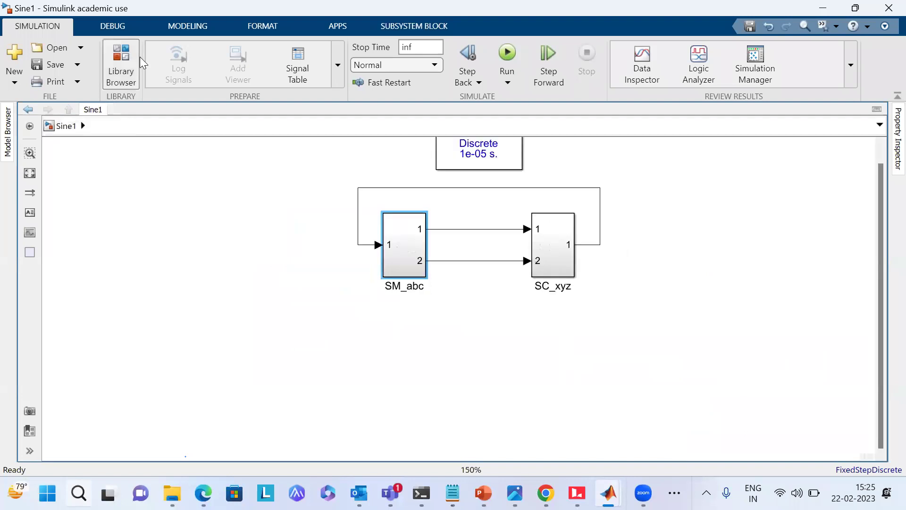
{"action": "left_click", "coordinate": [43, 258]}
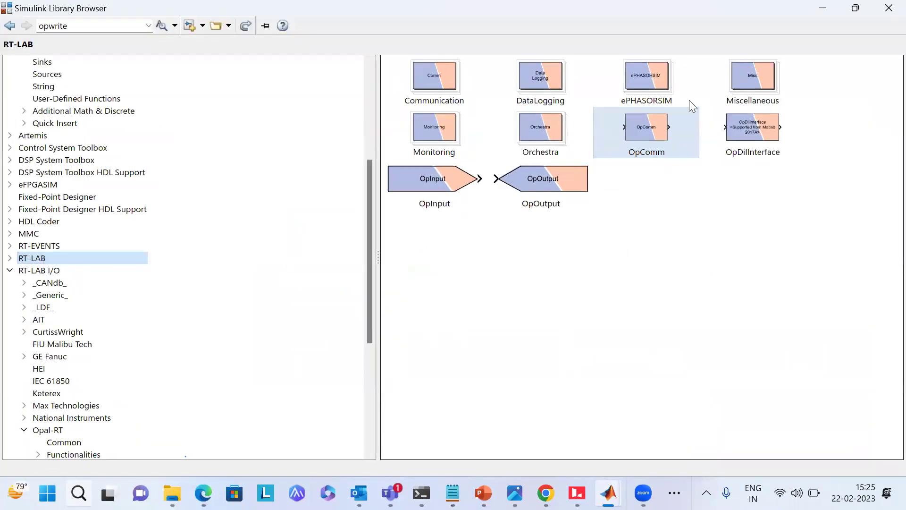
{"action": "left_click", "coordinate": [656, 128]}
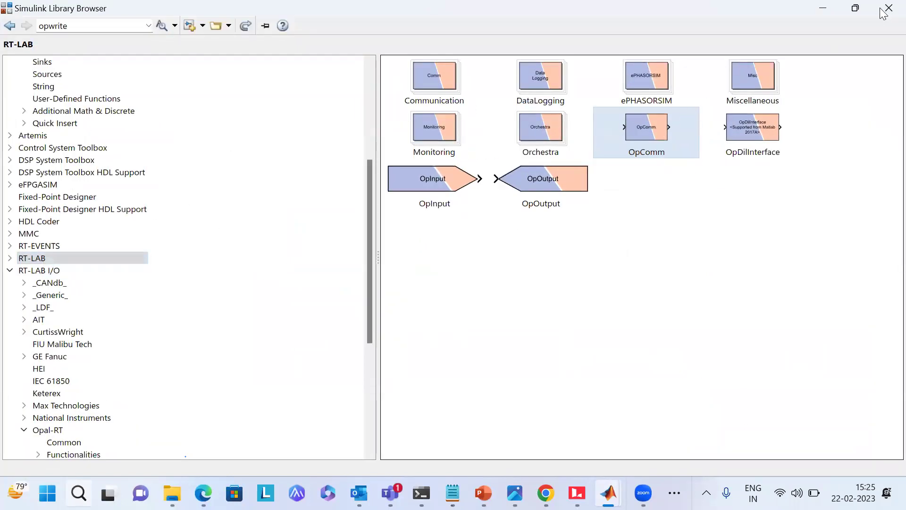
{"action": "left_click", "coordinate": [827, 7]}
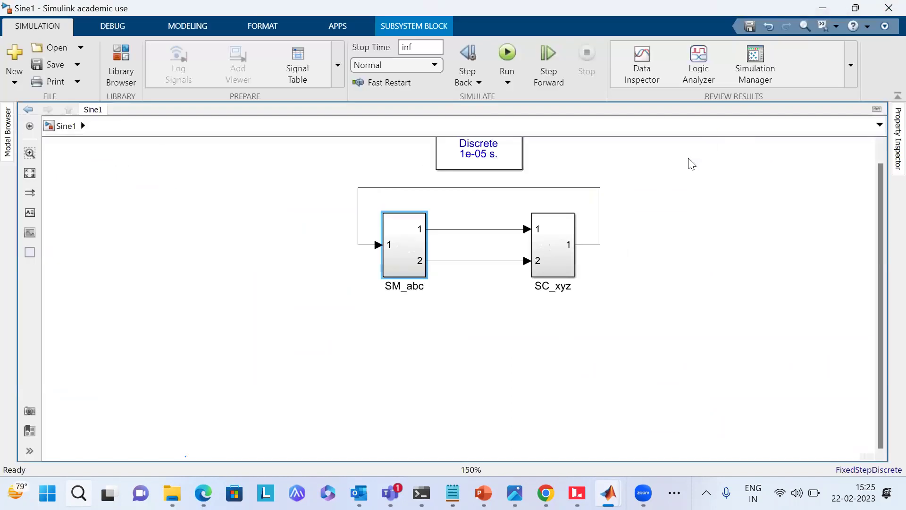
Inspect the two input ports feeding OpComm in the SC_xyz subsystem and return to the top level of Sine1.
{"action": "double_click", "coordinate": [555, 229]}
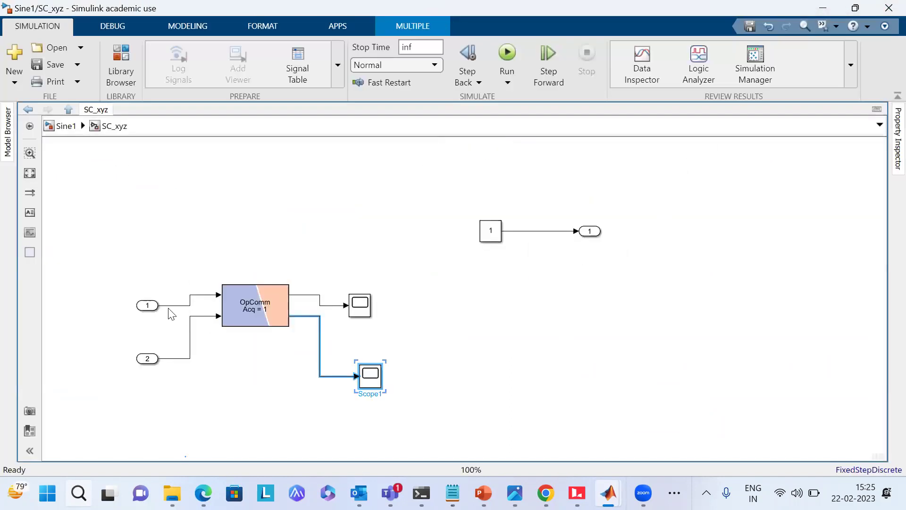
{"action": "mouse_move", "coordinate": [127, 269]}
{"action": "left_mouse_down"}
{"action": "mouse_move", "coordinate": [95, 299]}
{"action": "mouse_move", "coordinate": [156, 389]}
{"action": "left_mouse_up"}
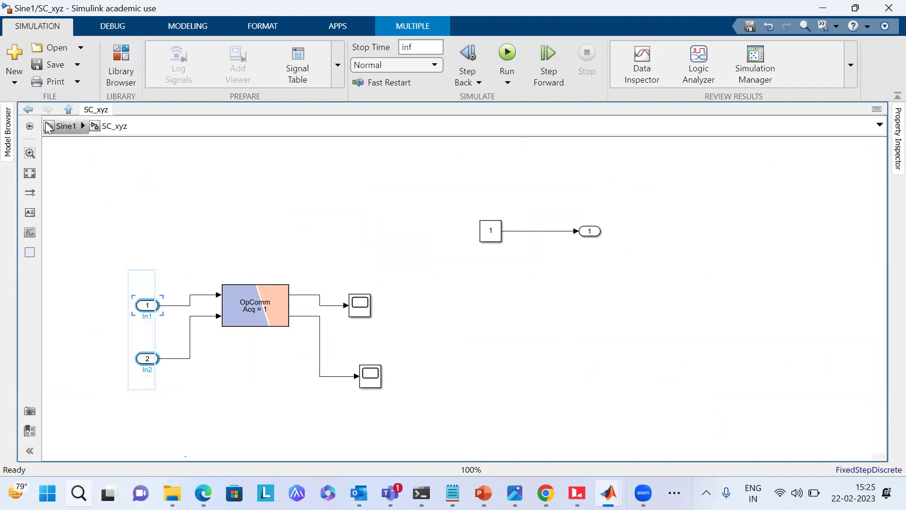
{"action": "left_click", "coordinate": [66, 125]}
Inspect input port 1 and the OpComm block it feeds in SM_abc, and return to the full top-level view of Sine1.
{"action": "double_click", "coordinate": [419, 231]}
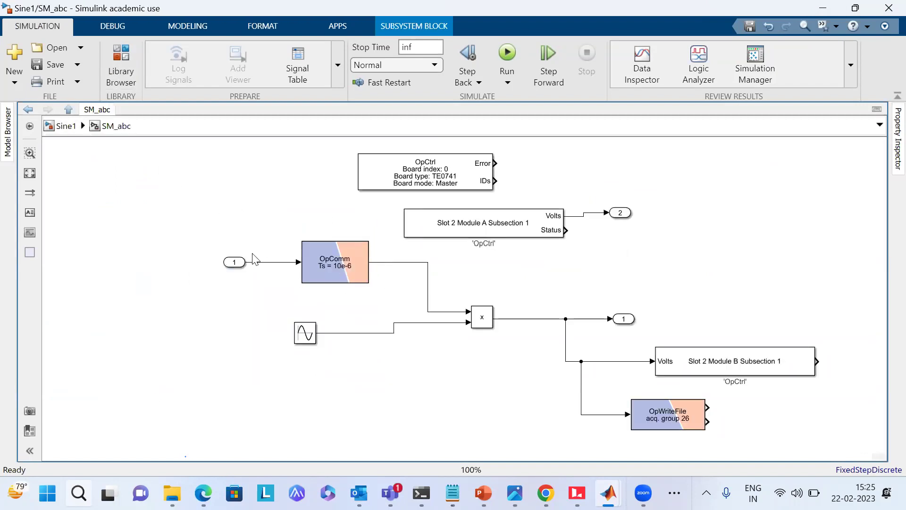
{"action": "left_click", "coordinate": [234, 262]}
{"action": "left_click", "coordinate": [334, 261], "text": "shift"}
{"action": "left_click", "coordinate": [343, 268], "text": "shift"}
{"action": "left_click", "coordinate": [56, 128]}
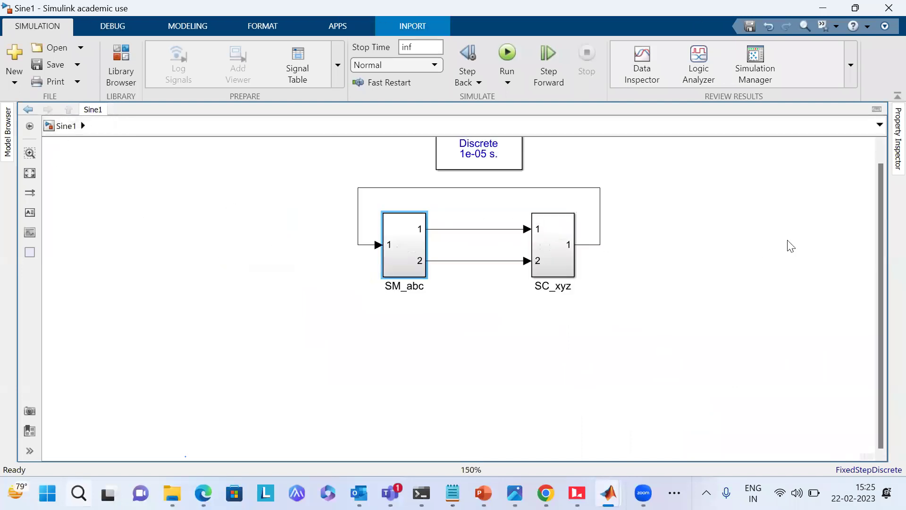
{"action": "left_click_drag", "start_coordinate": [880, 193], "coordinate": [840, 169]}
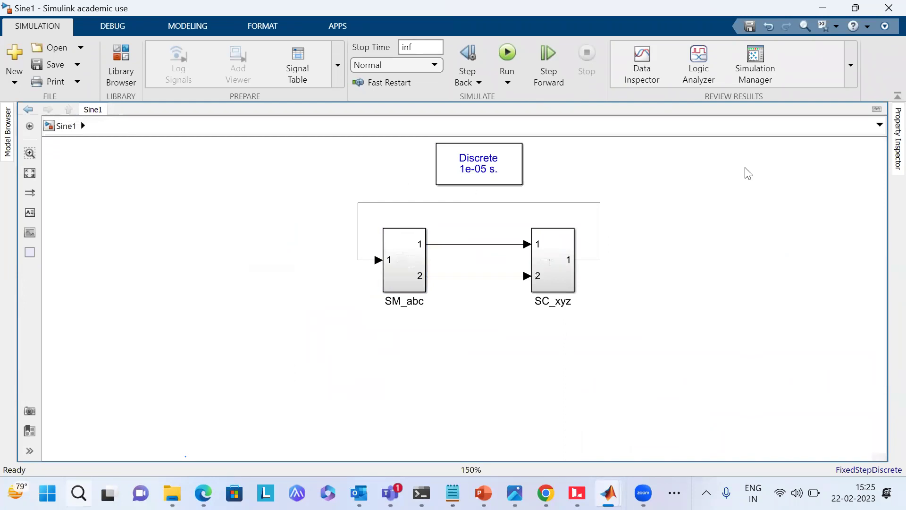
Bring up the Simulink library browser on its RT-LAB library and move its window down to uncover the model toolbar.
{"action": "left_click", "coordinate": [124, 62]}
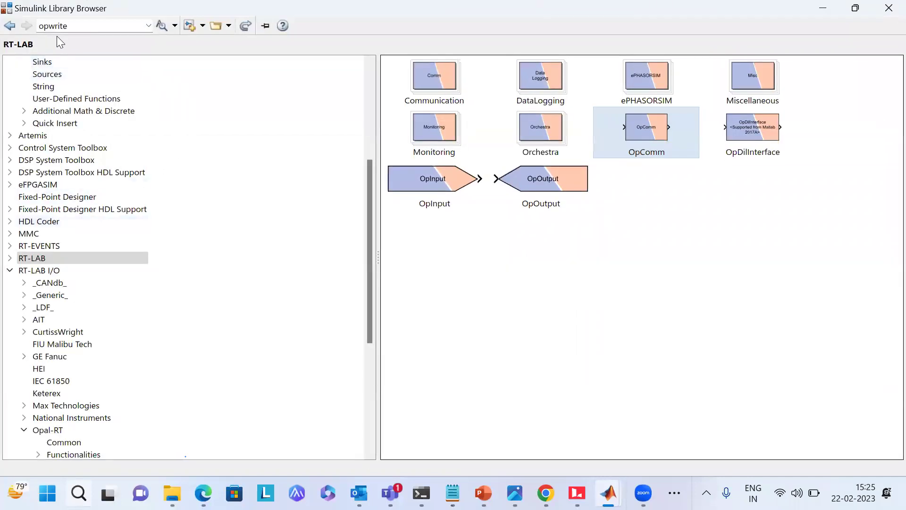
{"action": "double_click", "coordinate": [95, 27]}
{"action": "left_click", "coordinate": [99, 27]}
{"action": "double_click", "coordinate": [206, 5]}
{"action": "left_click_drag", "start_coordinate": [161, 12], "coordinate": [133, 163]}
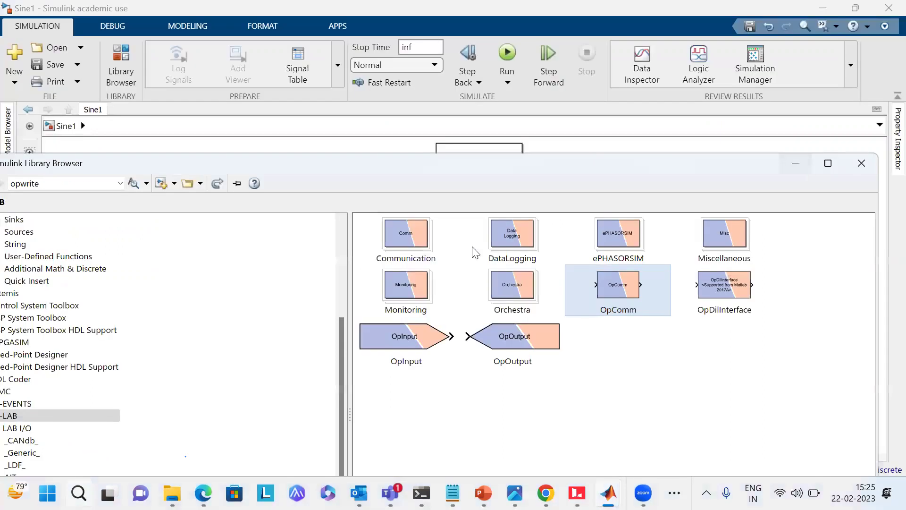
Delete the signal line feeding the OpWriteFile block in the SM_abc subsystem.
{"action": "double_click", "coordinate": [397, 270]}
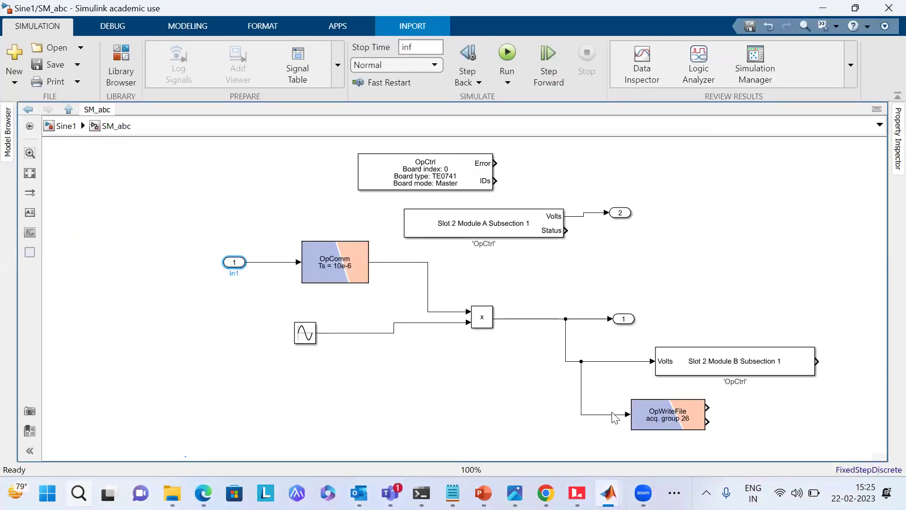
{"action": "left_click_drag", "start_coordinate": [605, 398], "coordinate": [612, 433]}
{"action": "key", "text": "Delete"}
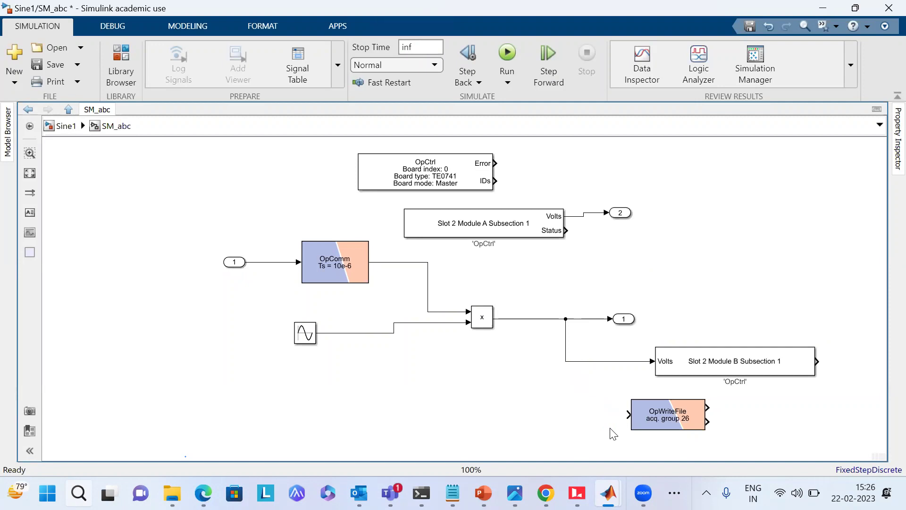
Add a Mux block before OpWriteFile, branch the product signal into both Mux inputs, and connect the Mux output to OpWriteFile.
{"action": "double_click", "coordinate": [549, 423]}
{"action": "type", "text": "mux"}
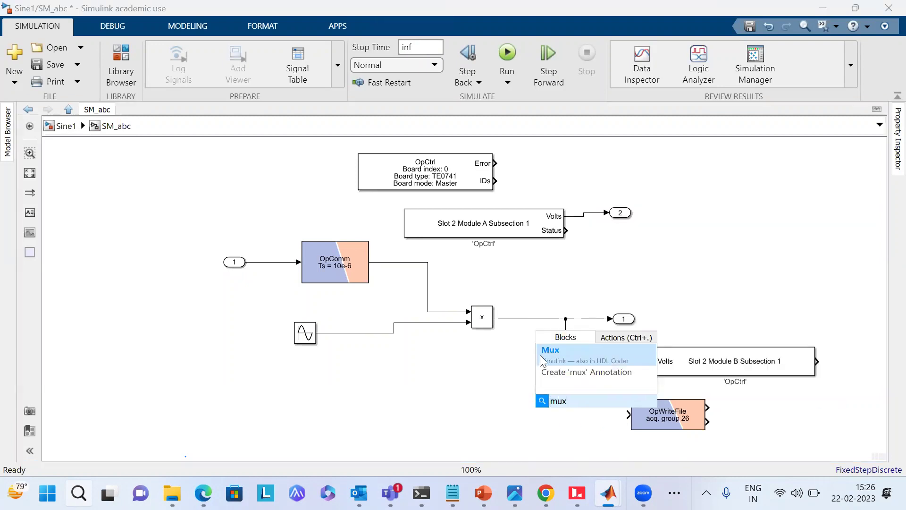
{"action": "left_click", "coordinate": [547, 355]}
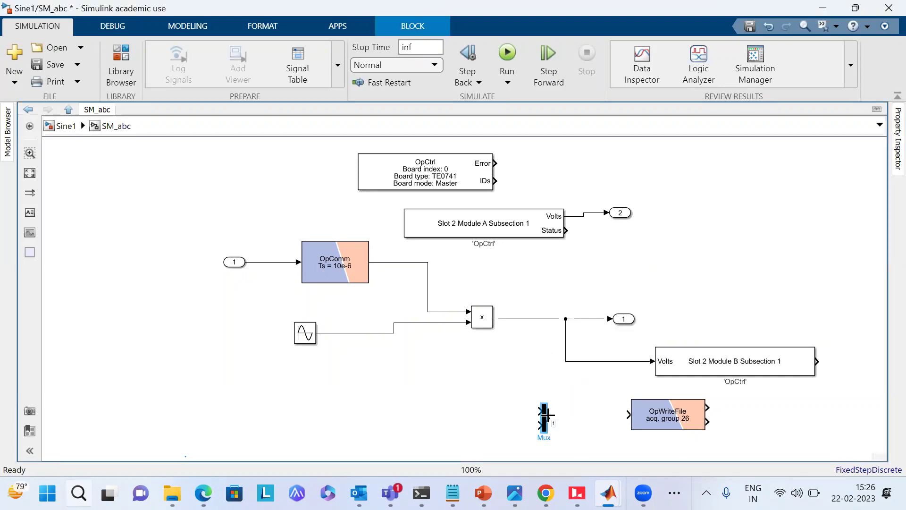
{"action": "left_click_drag", "start_coordinate": [547, 414], "coordinate": [575, 362]}
{"action": "left_click_drag", "start_coordinate": [585, 421], "coordinate": [566, 361]}
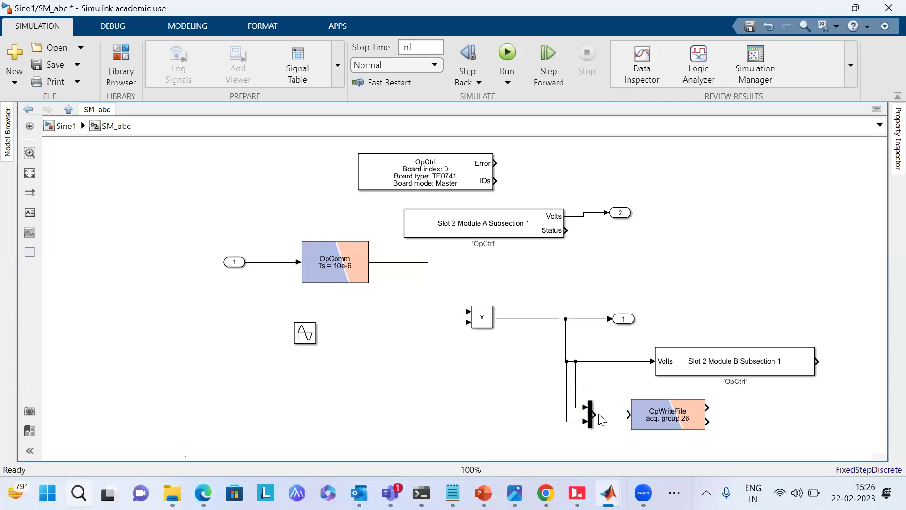
{"action": "left_click_drag", "start_coordinate": [593, 414], "coordinate": [629, 415]}
Review the OpWriteFile block's parameters, from the decimation factor and file name to the buffer size, and close the dialog.
{"action": "left_click", "coordinate": [668, 424]}
{"action": "double_click", "coordinate": [693, 423]}
{"action": "left_click_drag", "start_coordinate": [626, 259], "coordinate": [626, 401]}
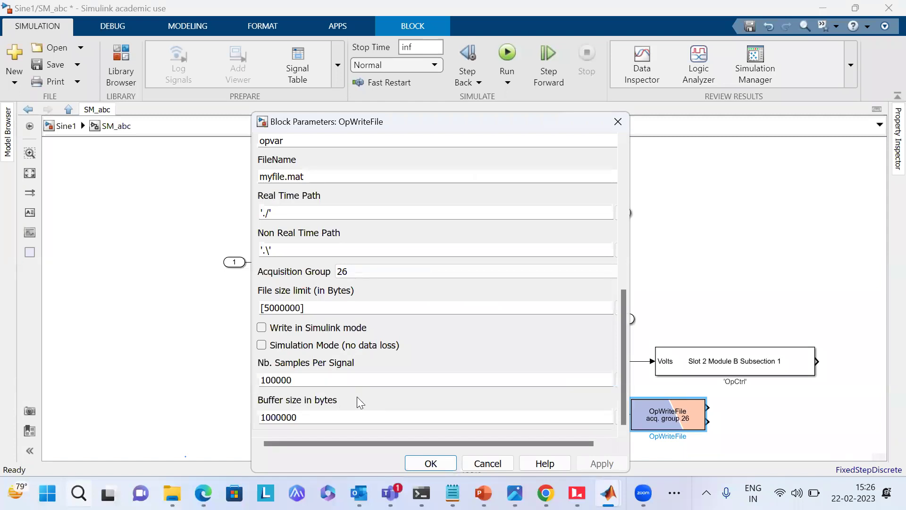
{"action": "scroll", "coordinate": [370, 389], "scroll_direction": "up", "scroll_amount": 4}
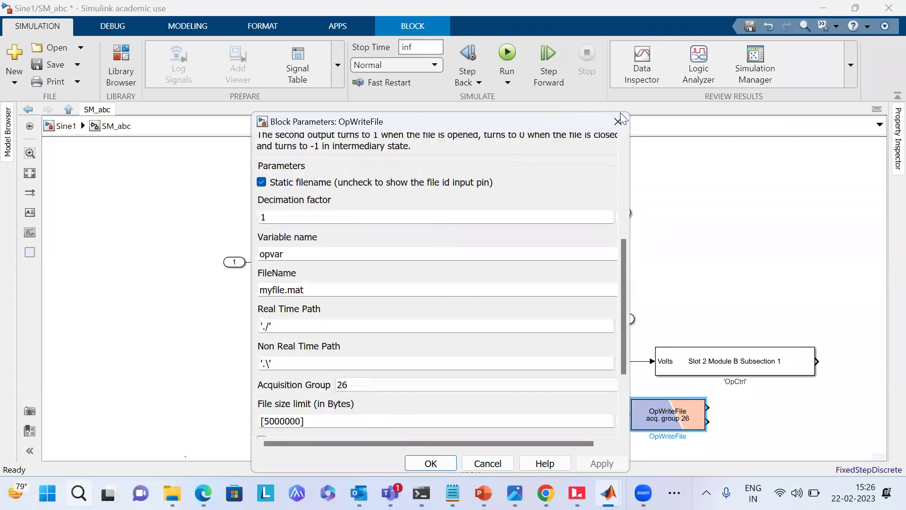
{"action": "left_click", "coordinate": [619, 117]}
Request the help page for the OpWriteFile block and return to the SM_abc diagram.
{"action": "right_click", "coordinate": [686, 404]}
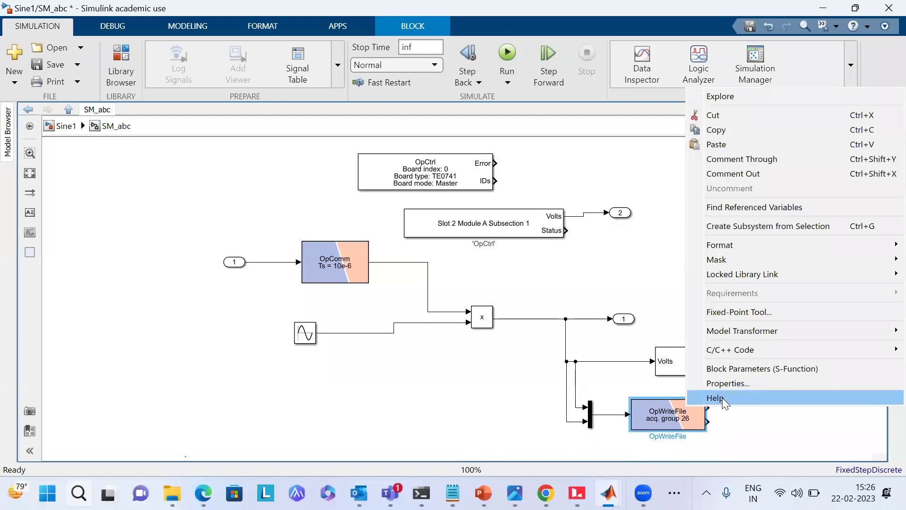
{"action": "left_click", "coordinate": [722, 398]}
{"action": "left_click", "coordinate": [481, 232]}
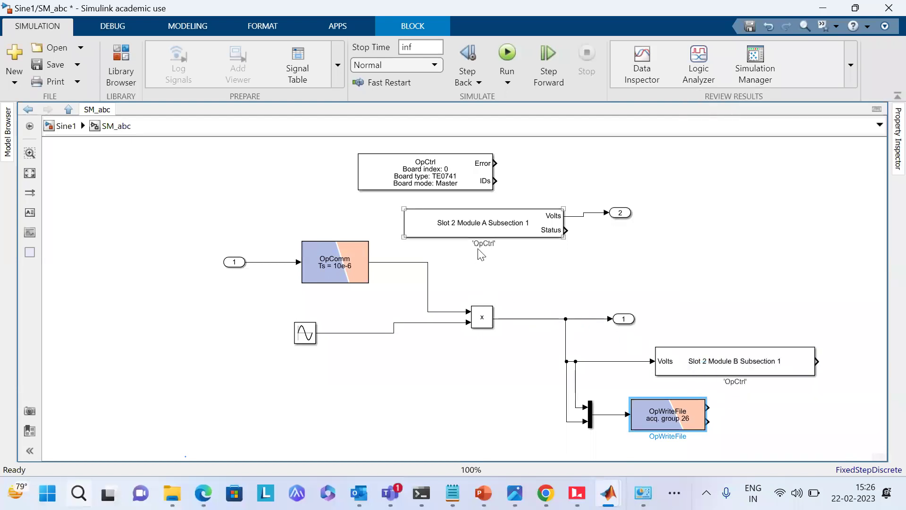
Bring up the RT-LAB help for the Slot 2 Module B analog output block, read its description, and return to the model.
{"action": "mouse_move", "coordinate": [609, 490]}
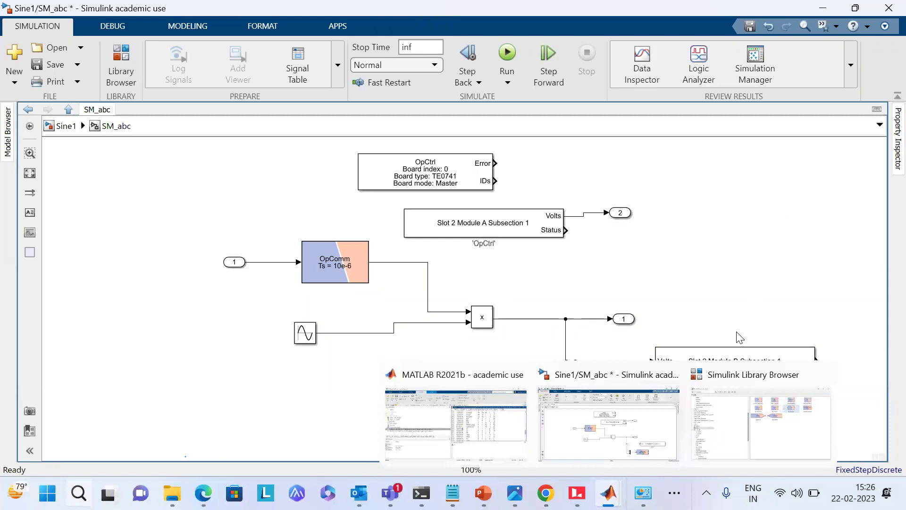
{"action": "left_click", "coordinate": [746, 353]}
{"action": "right_click", "coordinate": [746, 351]}
{"action": "left_click", "coordinate": [743, 342]}
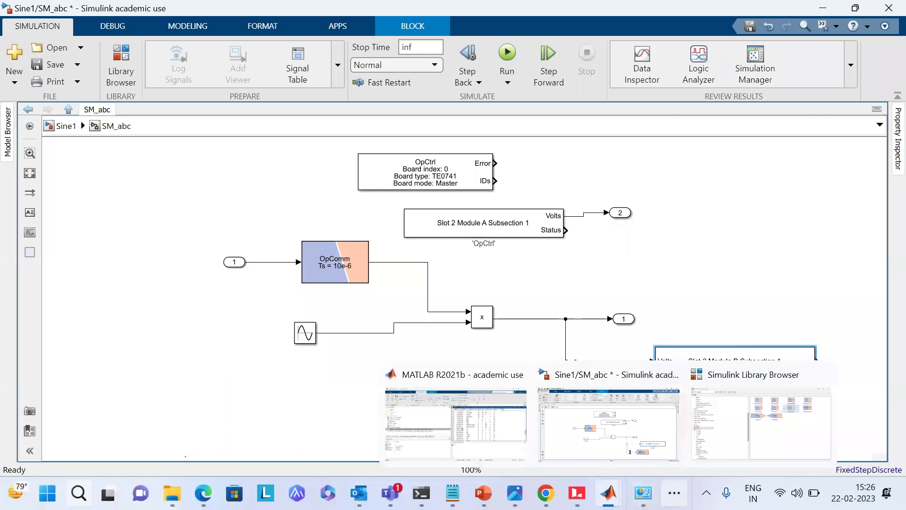
{"action": "left_click", "coordinate": [675, 492]}
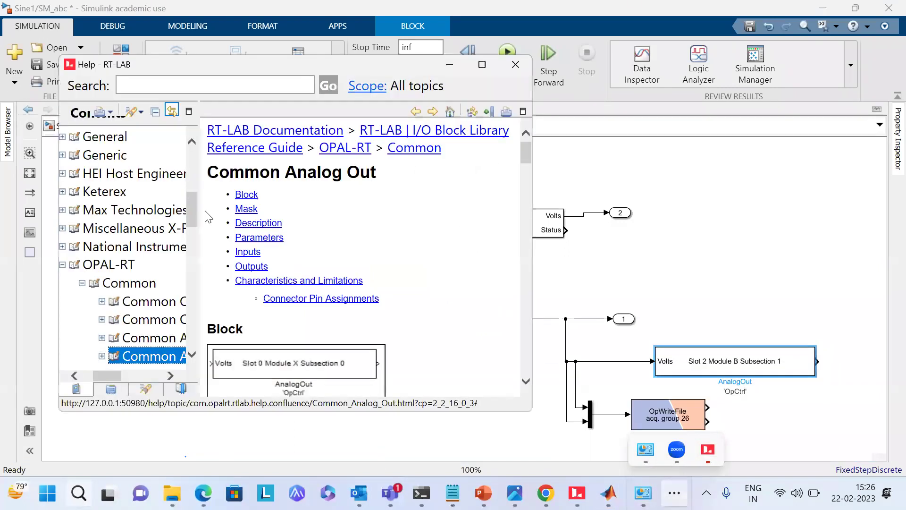
{"action": "left_click", "coordinate": [206, 216]}
{"action": "scroll", "coordinate": [206, 216], "scroll_direction": "down", "scroll_amount": 10}
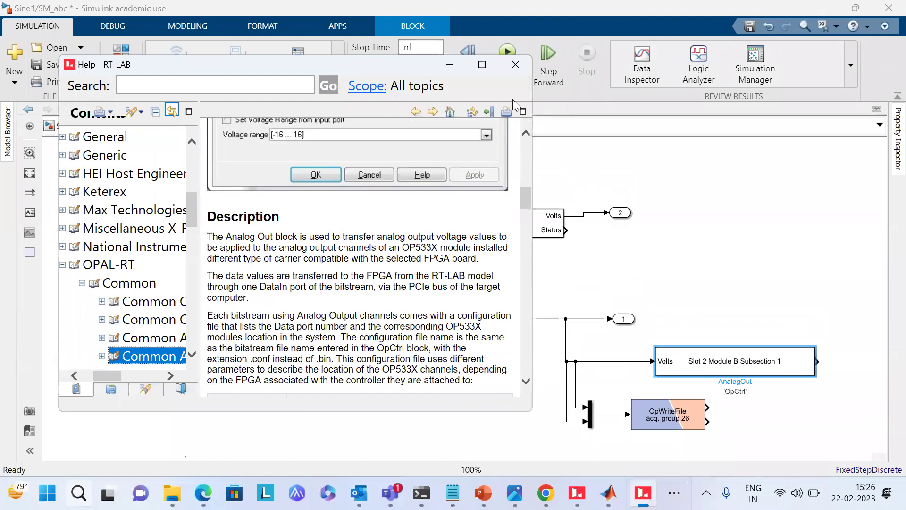
{"action": "left_click", "coordinate": [699, 101]}
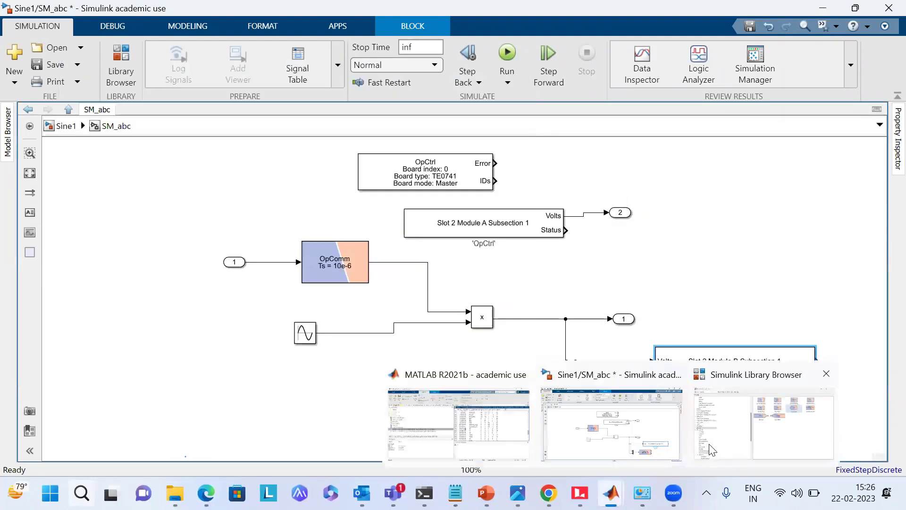
{"action": "left_click", "coordinate": [769, 285]}
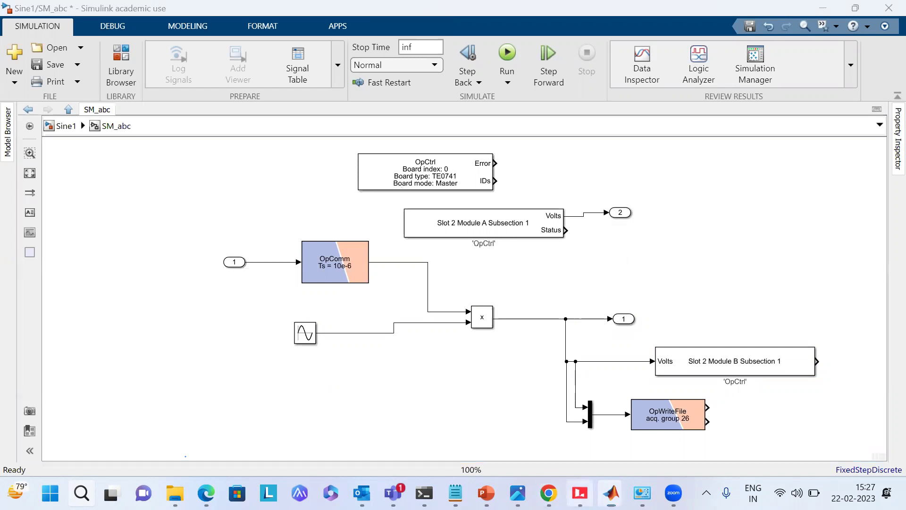
Switch to RT-LAB and set the Frequency parameter of the Sine Wave block in SM_abc to 314.
{"action": "left_click", "coordinate": [580, 492]}
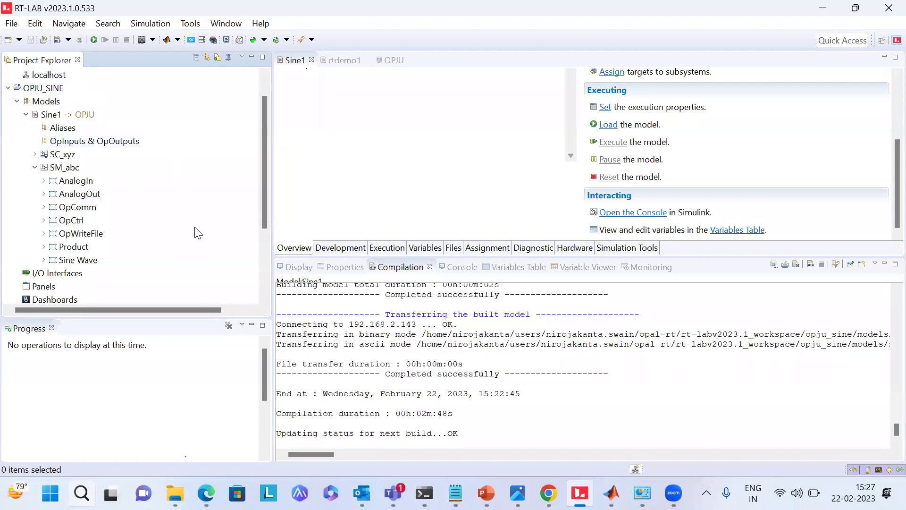
{"action": "left_click", "coordinate": [44, 260]}
{"action": "double_click", "coordinate": [62, 259]}
{"action": "left_click", "coordinate": [374, 313]}
{"action": "type", "text": "314"}
{"action": "key", "text": "Return"}
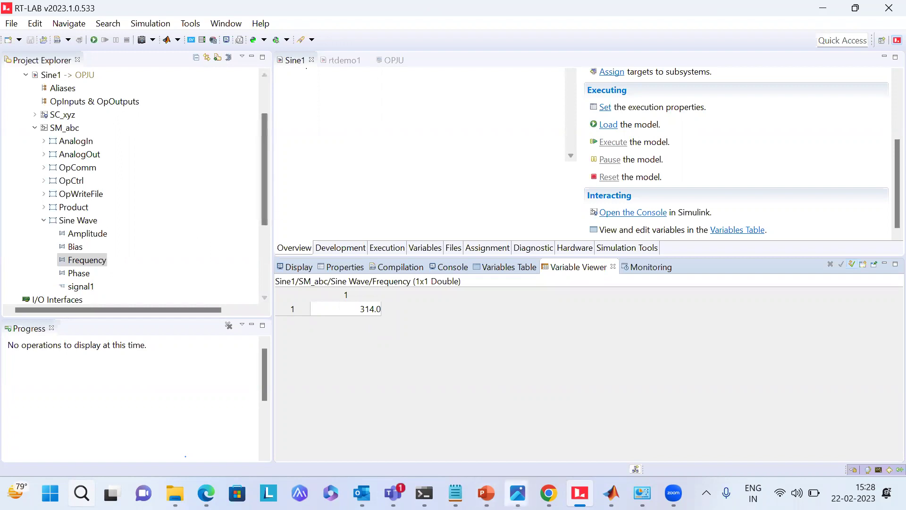
Switch to Simulink to look over the Sine Wave block in SM_abc and the top level of Sine1, and return to RT-LAB.
{"action": "left_click", "coordinate": [611, 492]}
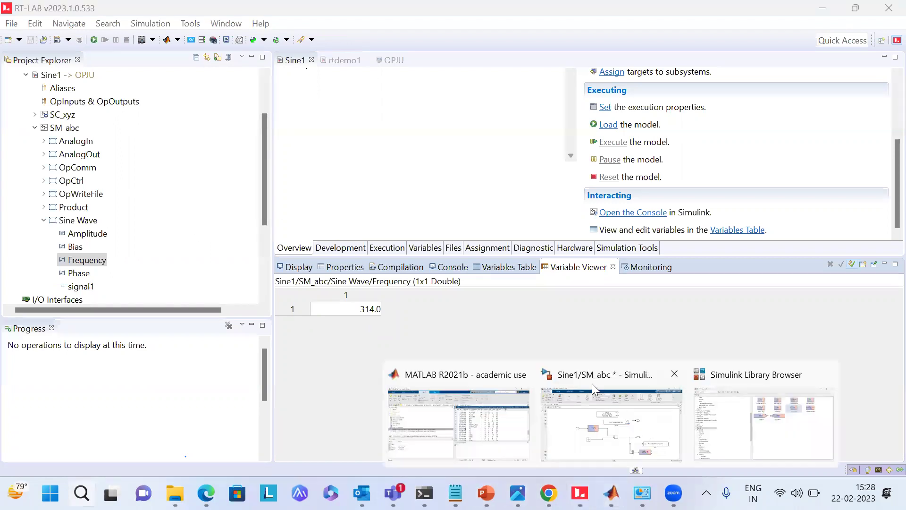
{"action": "left_click", "coordinate": [627, 424]}
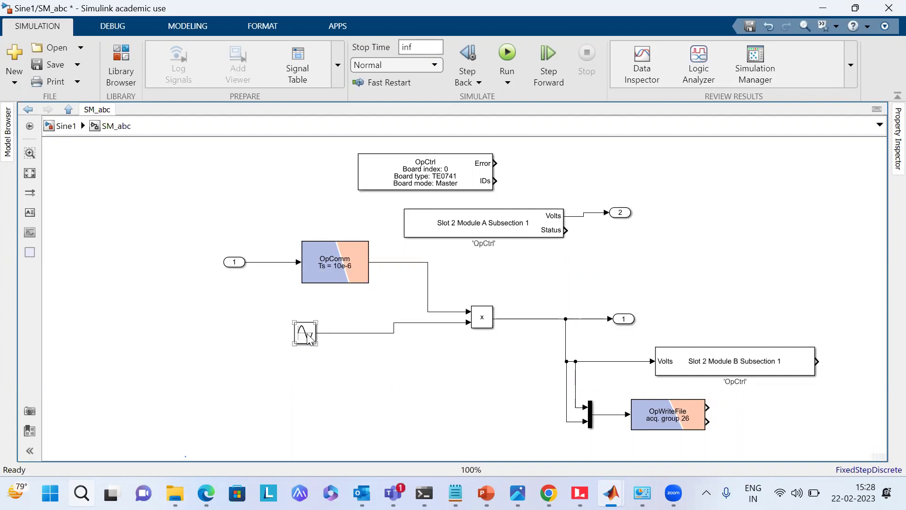
{"action": "left_click", "coordinate": [62, 123]}
{"action": "key", "text": "alt+Tab"}
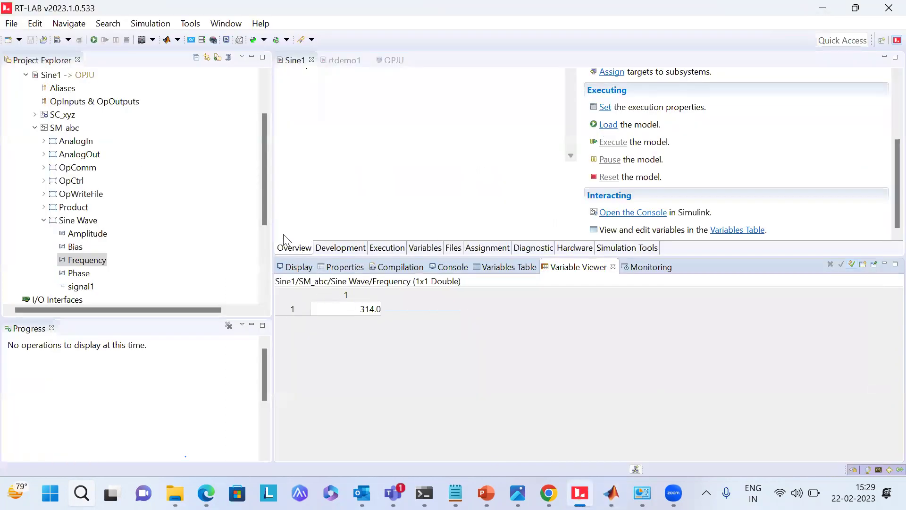
Load the Sine1 model onto the target from its overview page and bring up the previews of the open MATLAB windows.
{"action": "mouse_move", "coordinate": [895, 175]}
{"action": "left_mouse_down"}
{"action": "mouse_move", "coordinate": [895, 141]}
{"action": "mouse_move", "coordinate": [895, 159]}
{"action": "left_mouse_up"}
{"action": "scroll", "coordinate": [718, 149], "scroll_direction": "up", "scroll_amount": 3}
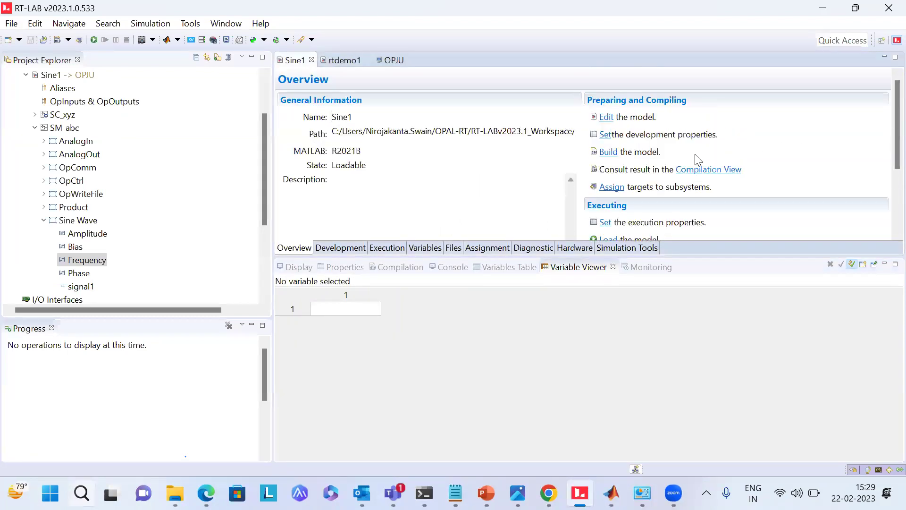
{"action": "scroll", "coordinate": [628, 182], "scroll_direction": "down", "scroll_amount": 3}
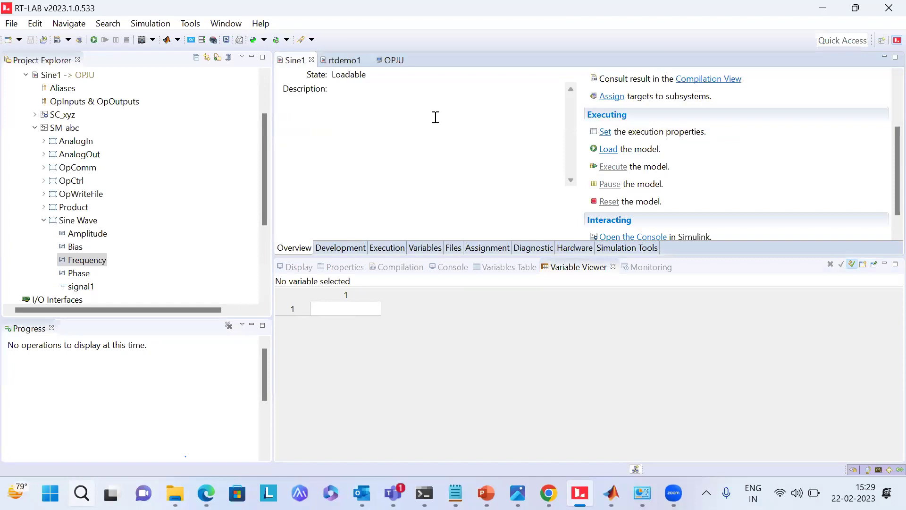
{"action": "left_click", "coordinate": [607, 149]}
{"action": "left_click", "coordinate": [468, 273]}
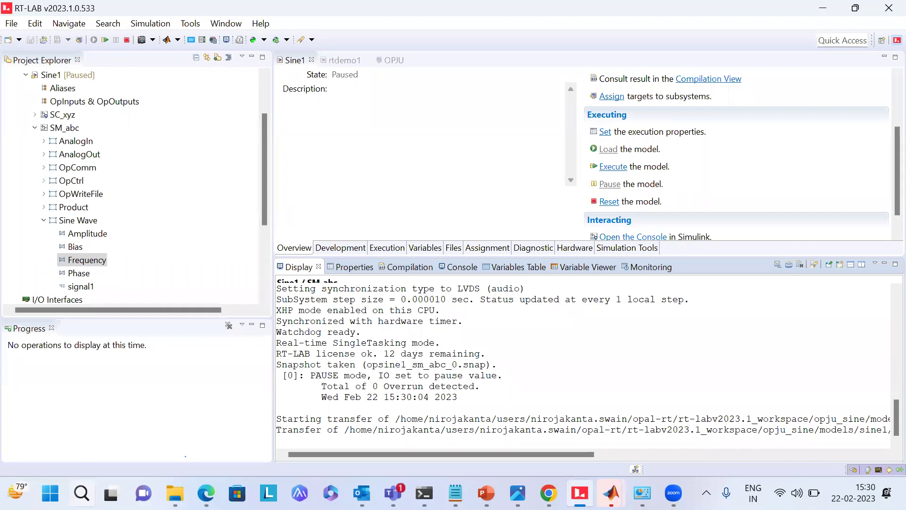
{"action": "mouse_move", "coordinate": [611, 492]}
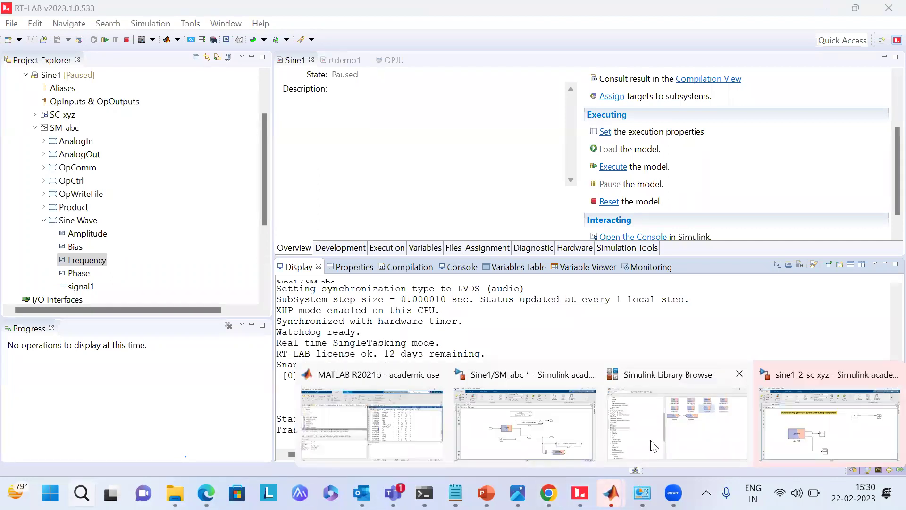
Switch to the SM_abc subsystem in Simulink and examine the Mux and OpWriteFile block connections.
{"action": "left_click", "coordinate": [520, 427]}
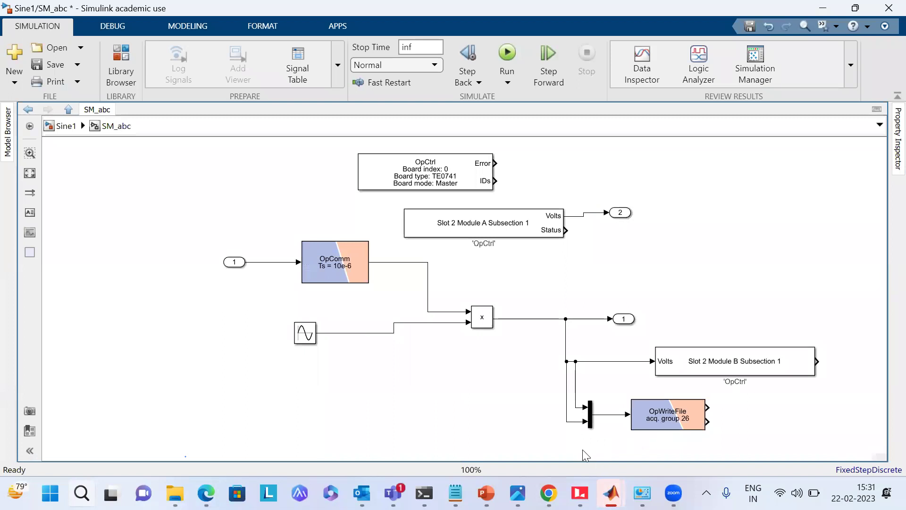
{"action": "left_click_drag", "start_coordinate": [585, 381], "coordinate": [742, 377]}
{"action": "left_click", "coordinate": [537, 380]}
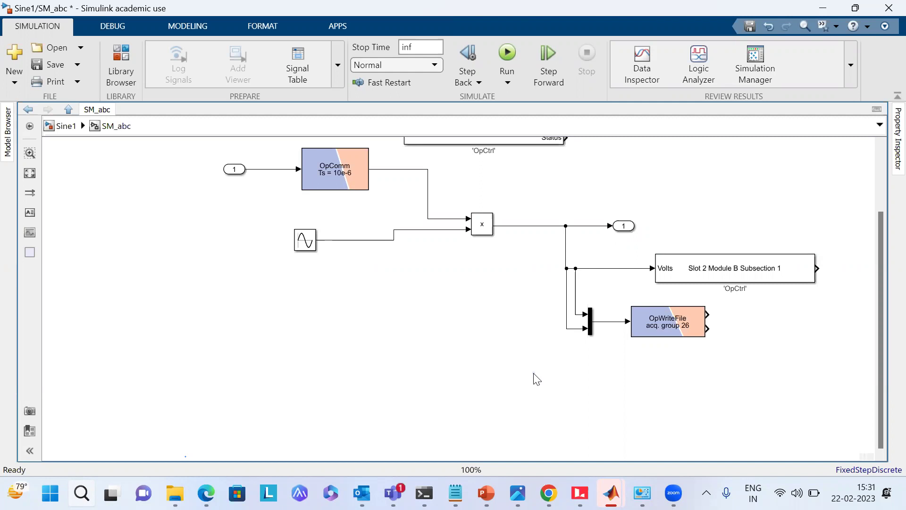
{"action": "scroll", "coordinate": [537, 379], "scroll_direction": "up", "scroll_amount": 1}
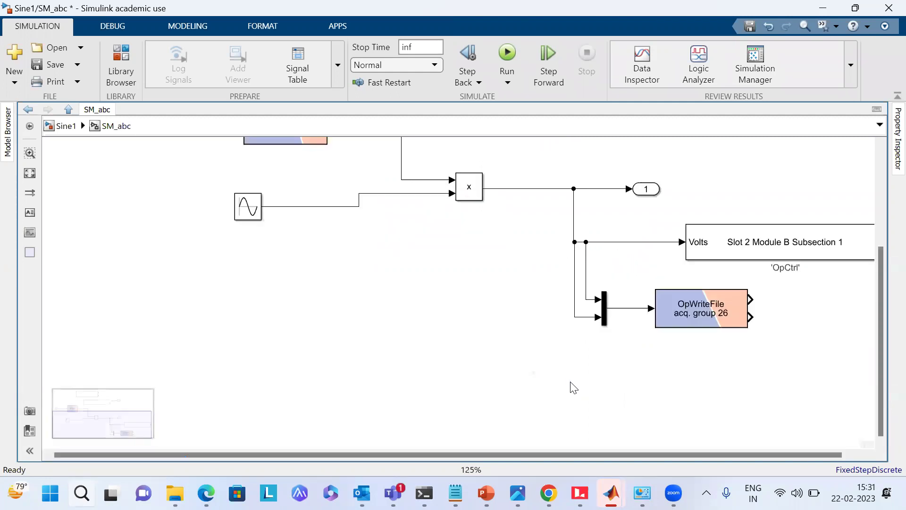
Return to RT-LAB and execute the loaded Sine1 model on the target.
{"action": "key", "text": "alt+Tab"}
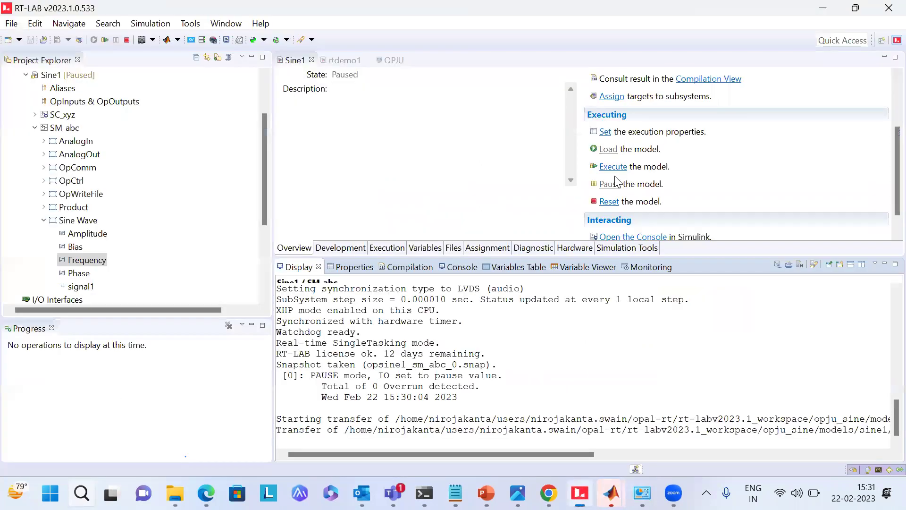
{"action": "left_click", "coordinate": [613, 166]}
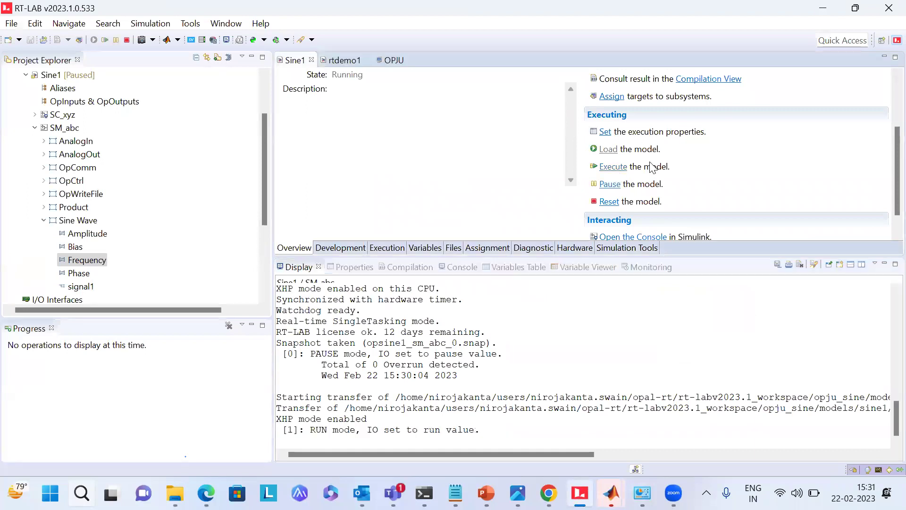
{"action": "left_click", "coordinate": [469, 273]}
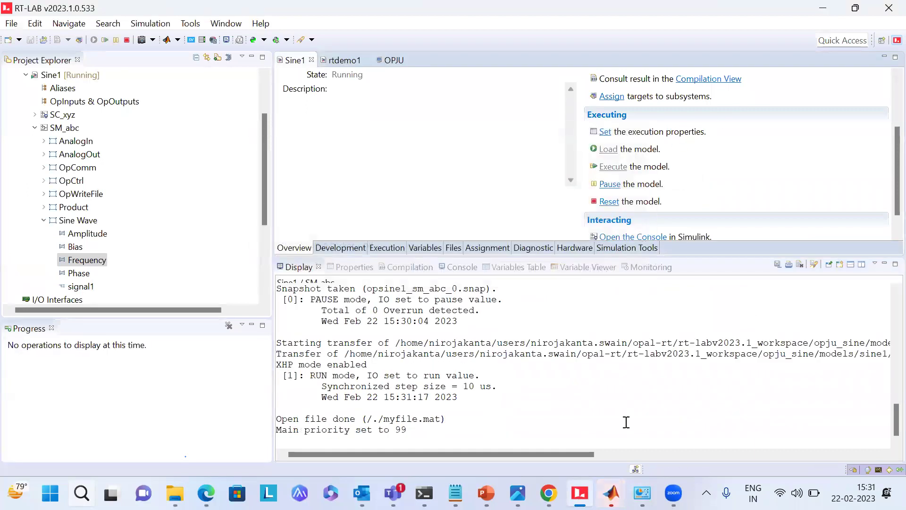
Switch to the sine1_2_sc_xyz console in Simulink and set the Constant block's value to 2.
{"action": "mouse_move", "coordinate": [611, 493]}
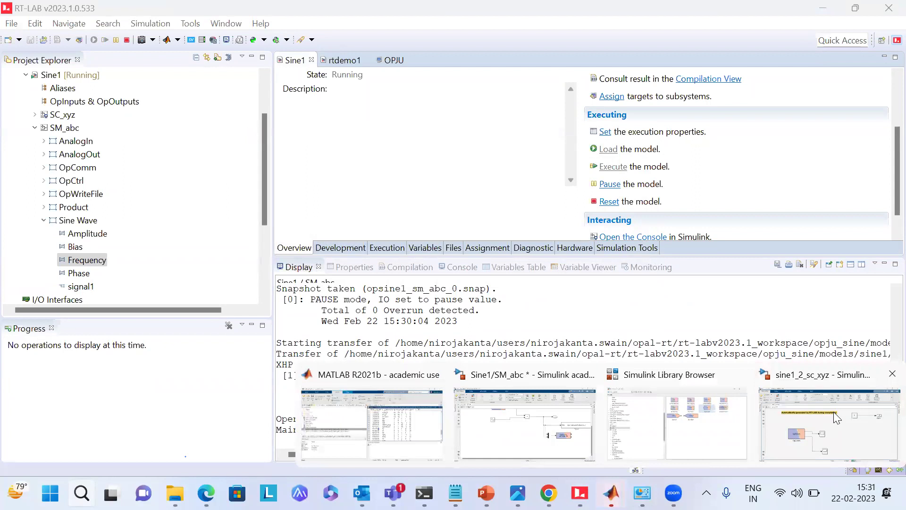
{"action": "left_click", "coordinate": [833, 411]}
{"action": "double_click", "coordinate": [626, 180]}
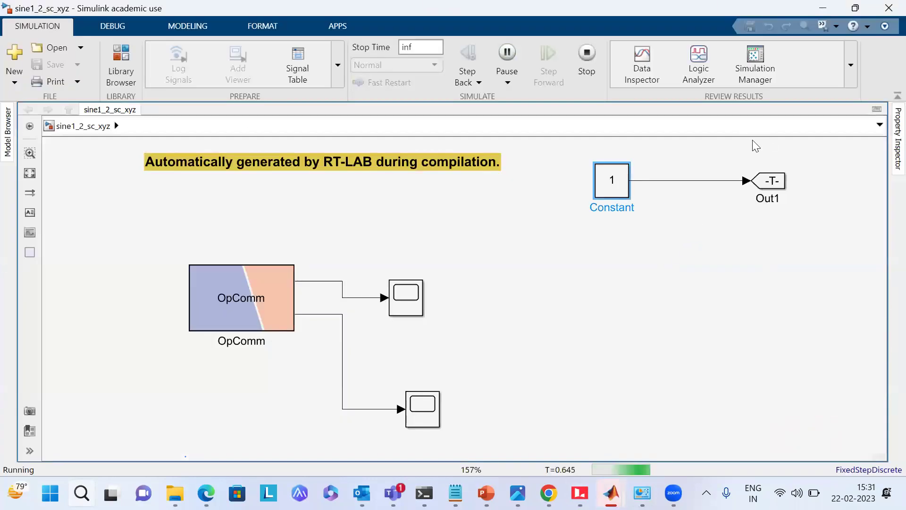
{"action": "type", "text": "2"}
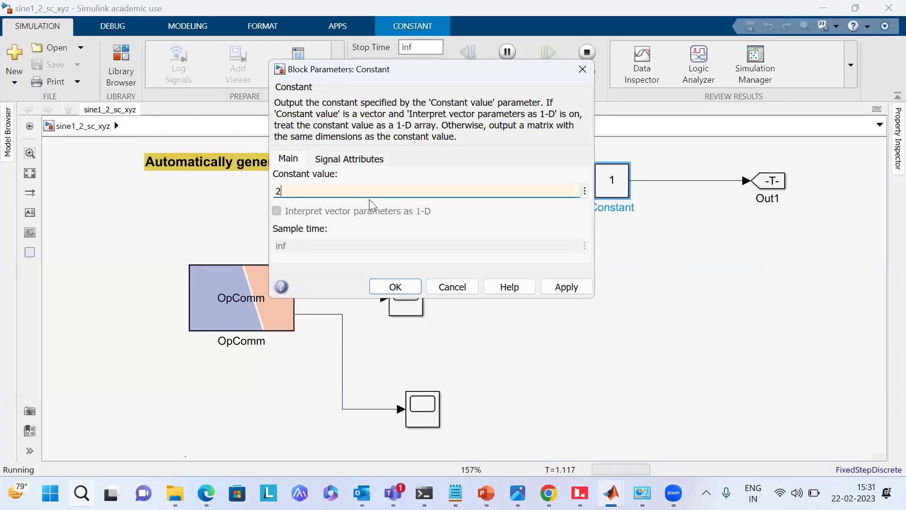
{"action": "left_click", "coordinate": [570, 289]}
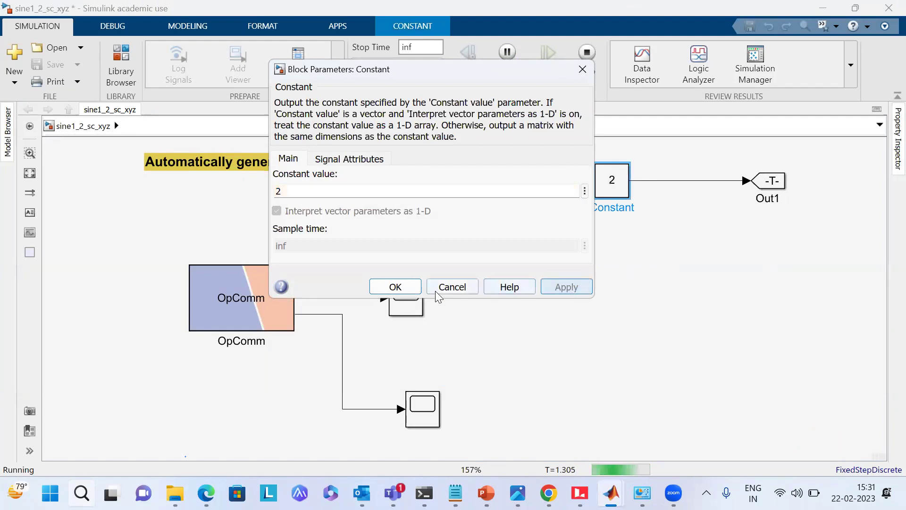
{"action": "left_click", "coordinate": [405, 283]}
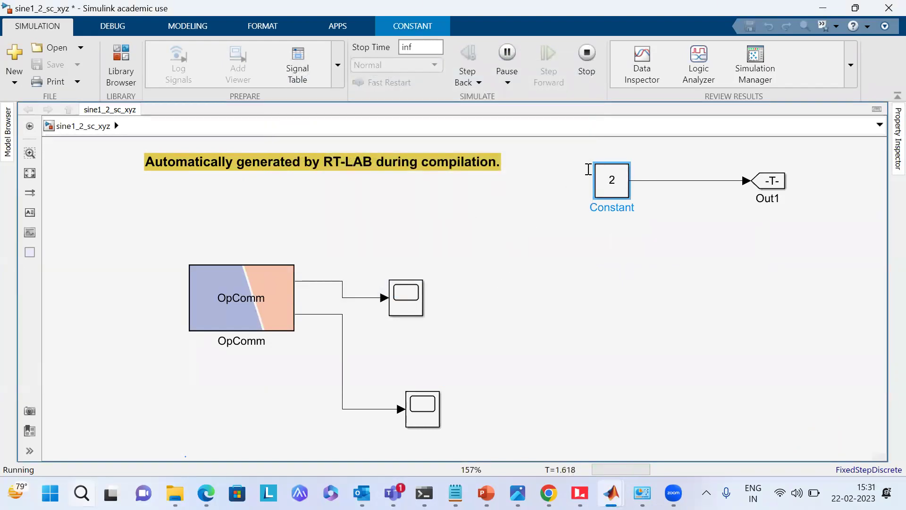
Set the console's Constant block value to 4 while the model runs.
{"action": "double_click", "coordinate": [616, 193]}
{"action": "type", "text": "4"}
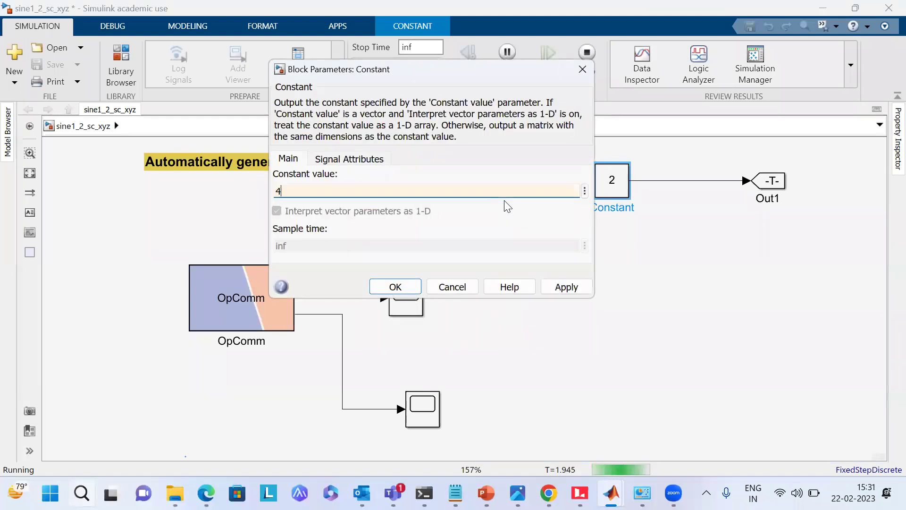
{"action": "left_click", "coordinate": [568, 287]}
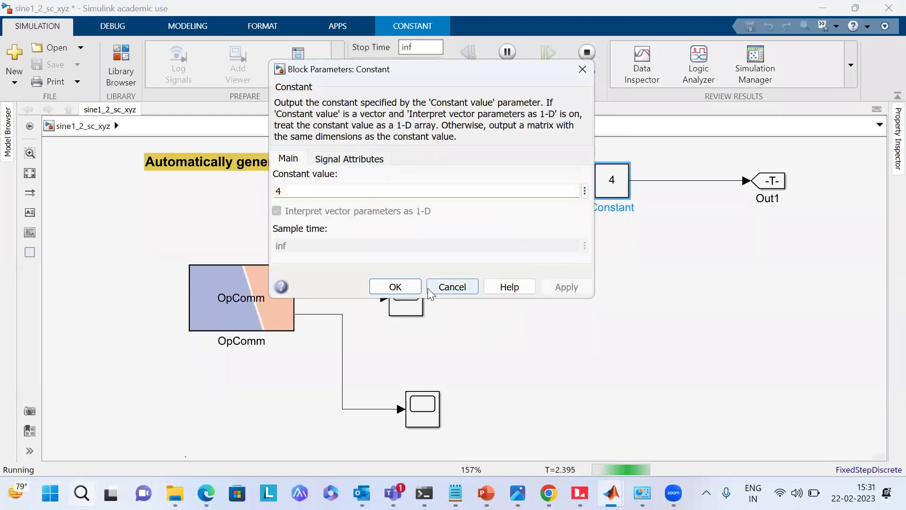
{"action": "left_click", "coordinate": [402, 286]}
Set the console's Constant block value back to 1 and close its parameters.
{"action": "double_click", "coordinate": [622, 179]}
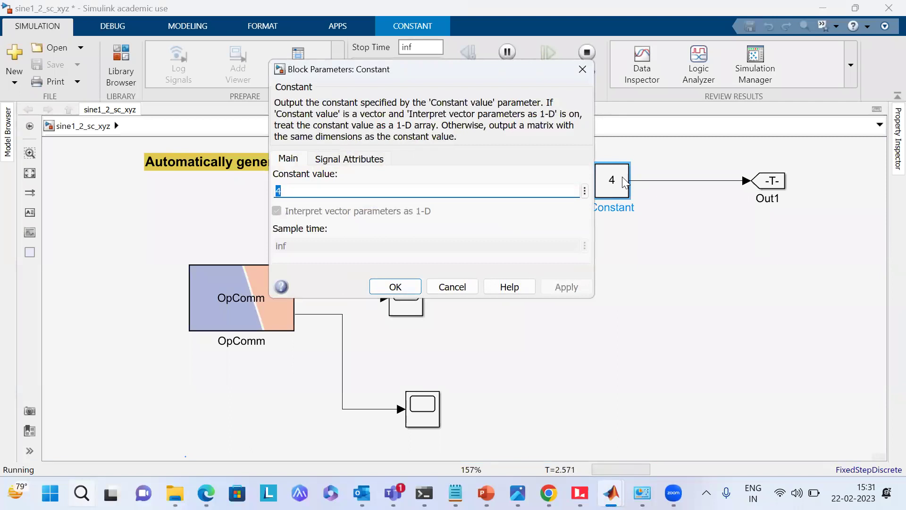
{"action": "type", "text": "1"}
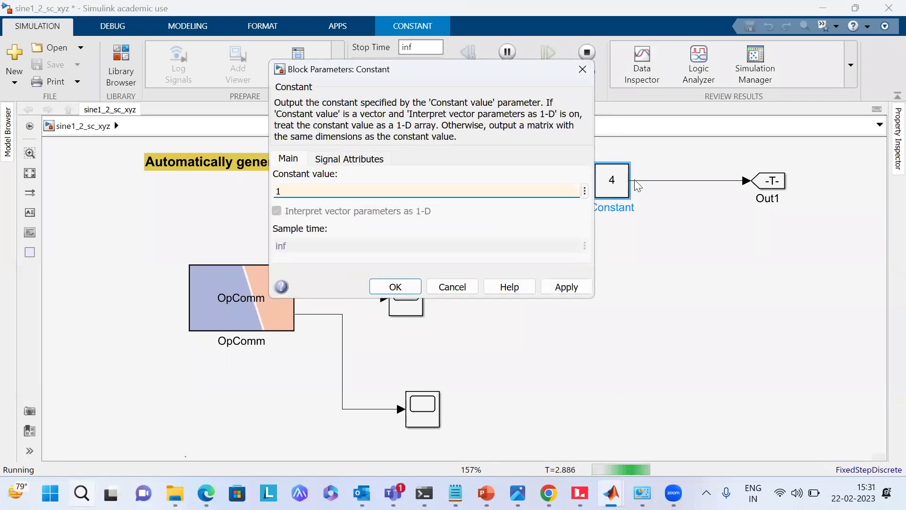
{"action": "left_click", "coordinate": [577, 289]}
{"action": "left_click", "coordinate": [399, 286]}
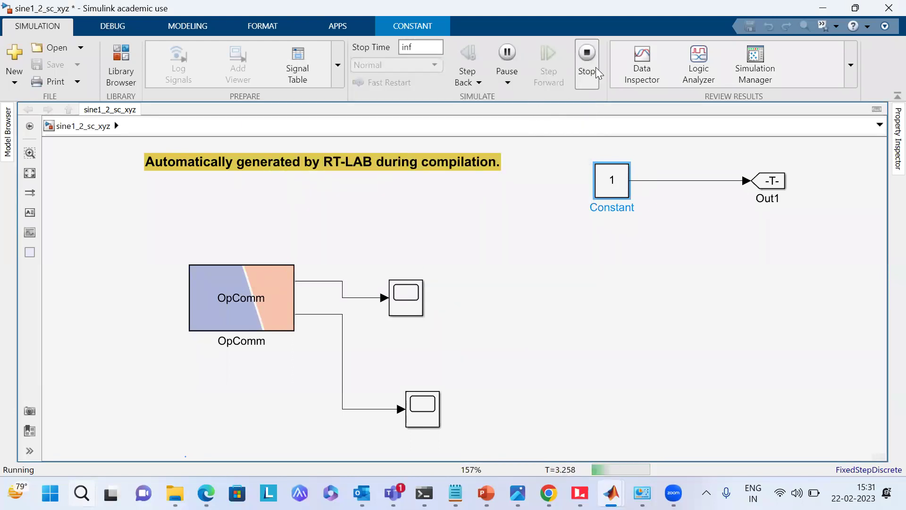
Switch to RT-LAB and reset the Sine1 model, letting the reset run in the background.
{"action": "left_click", "coordinate": [580, 492]}
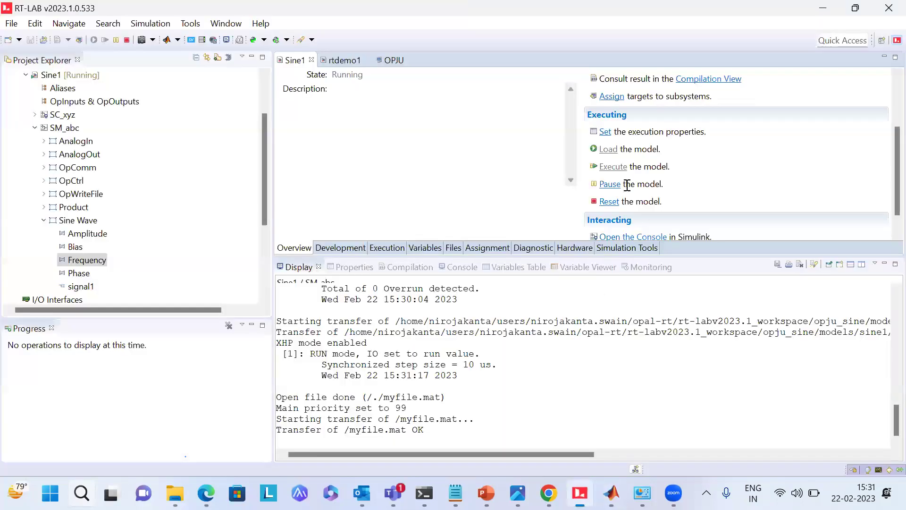
{"action": "left_click", "coordinate": [609, 201]}
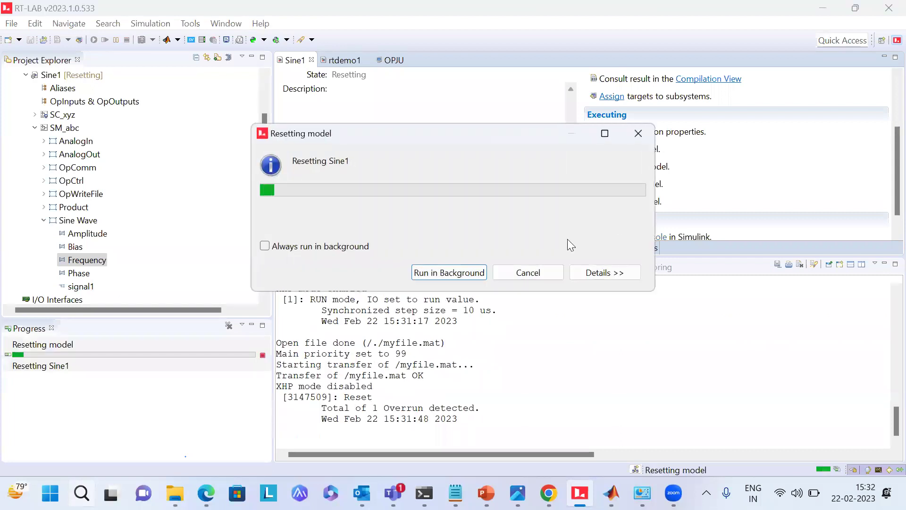
{"action": "left_click", "coordinate": [487, 270]}
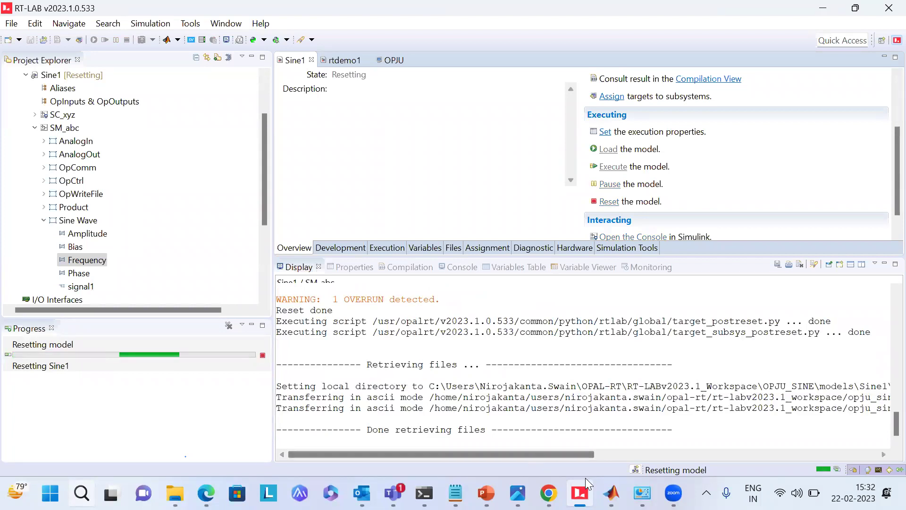
Switch to MATLAB, load myfile.mat from sine1_sm_abc's OpREDHAWKtarget folder, and open the opvar variable for viewing.
{"action": "left_click", "coordinate": [611, 493]}
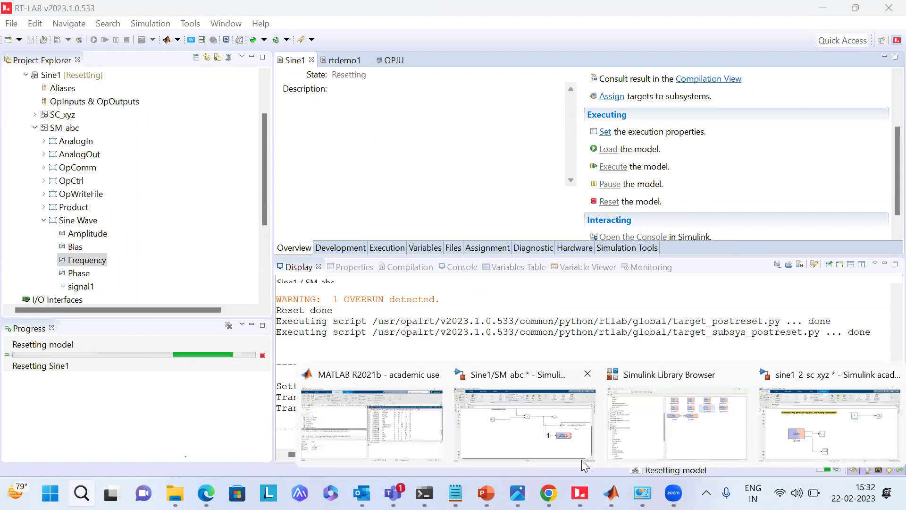
{"action": "left_click", "coordinate": [394, 447]}
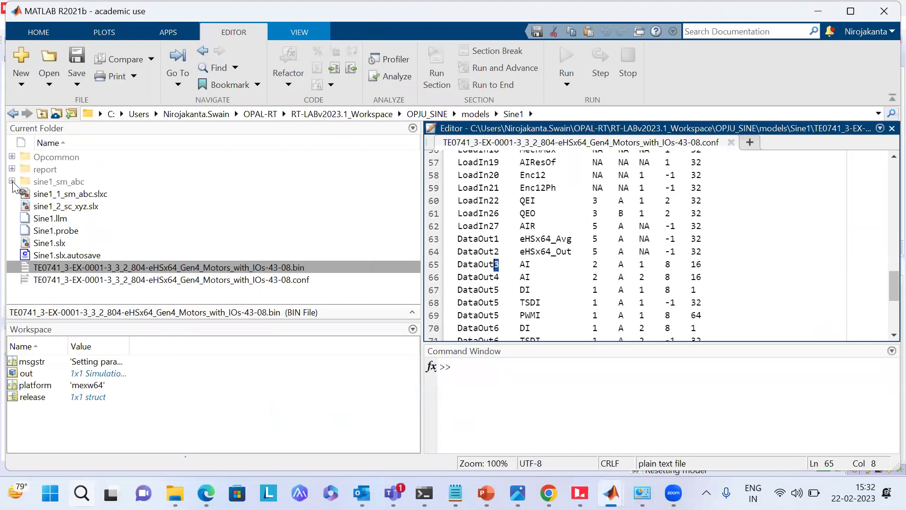
{"action": "left_click", "coordinate": [12, 182]}
{"action": "left_click", "coordinate": [12, 182]}
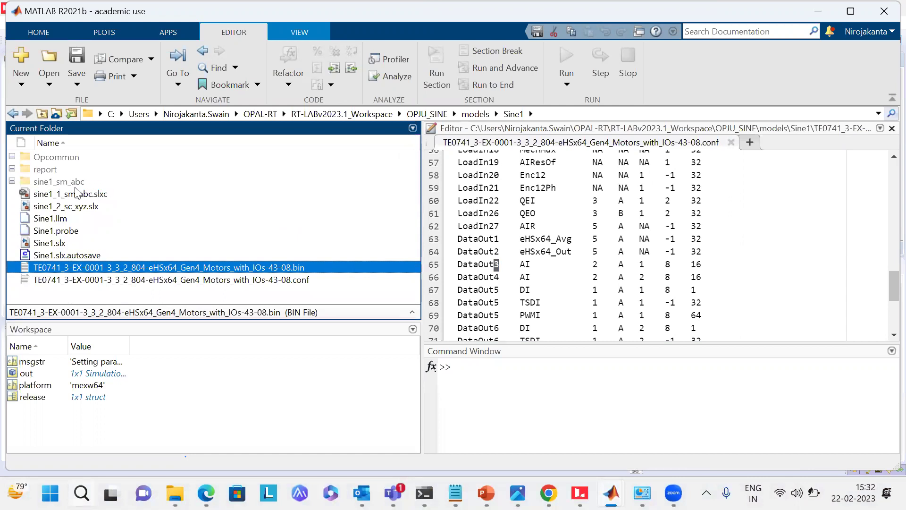
{"action": "left_click", "coordinate": [12, 182]}
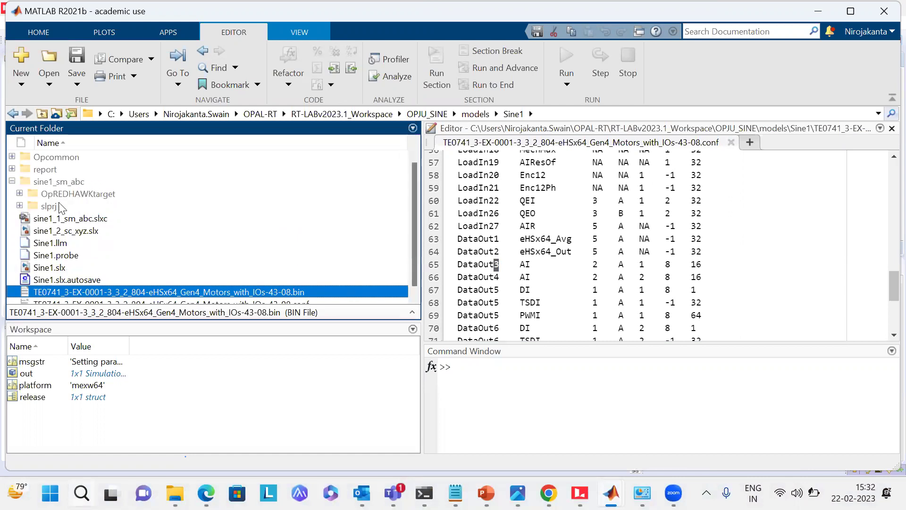
{"action": "left_click", "coordinate": [19, 193]}
{"action": "scroll", "coordinate": [73, 251], "scroll_direction": "down", "scroll_amount": 2}
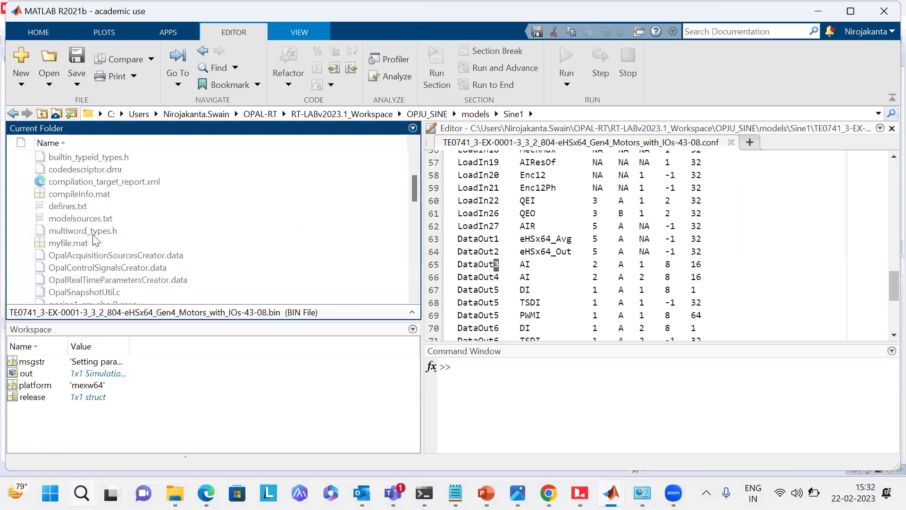
{"action": "double_click", "coordinate": [71, 243]}
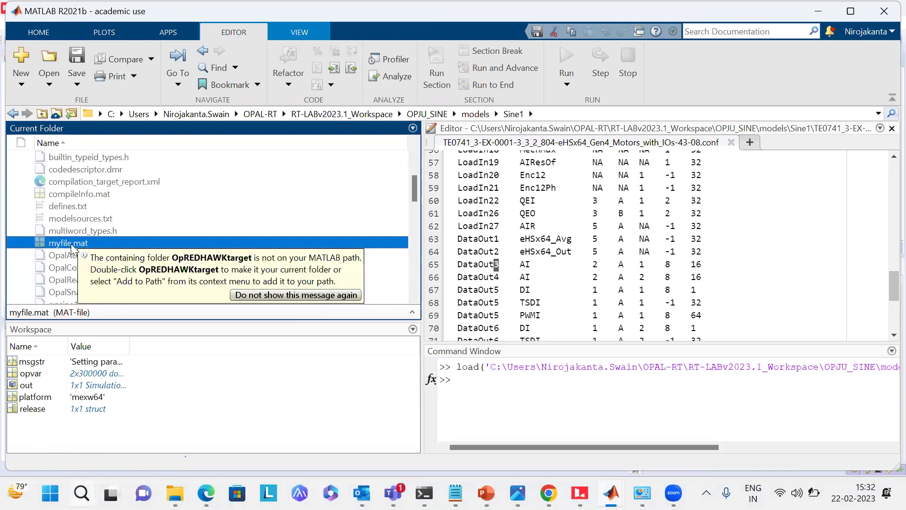
{"action": "left_click", "coordinate": [34, 374]}
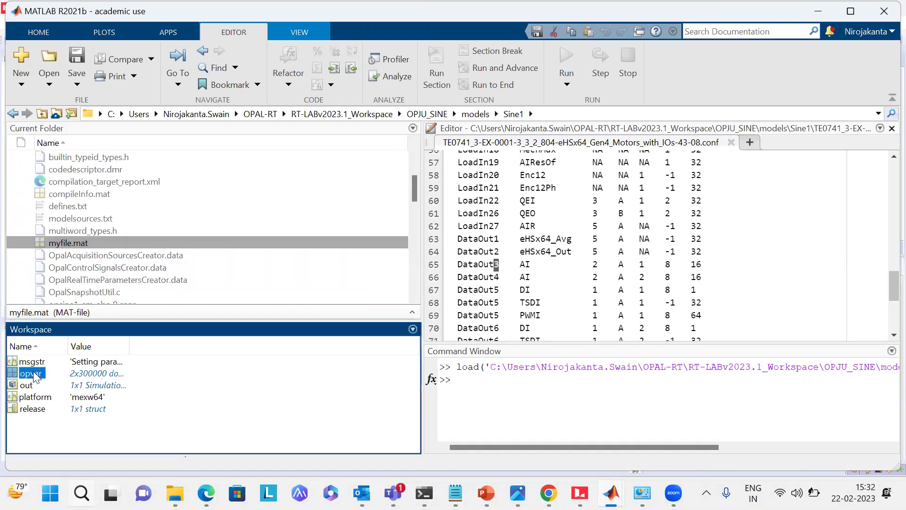
{"action": "double_click", "coordinate": [75, 373]}
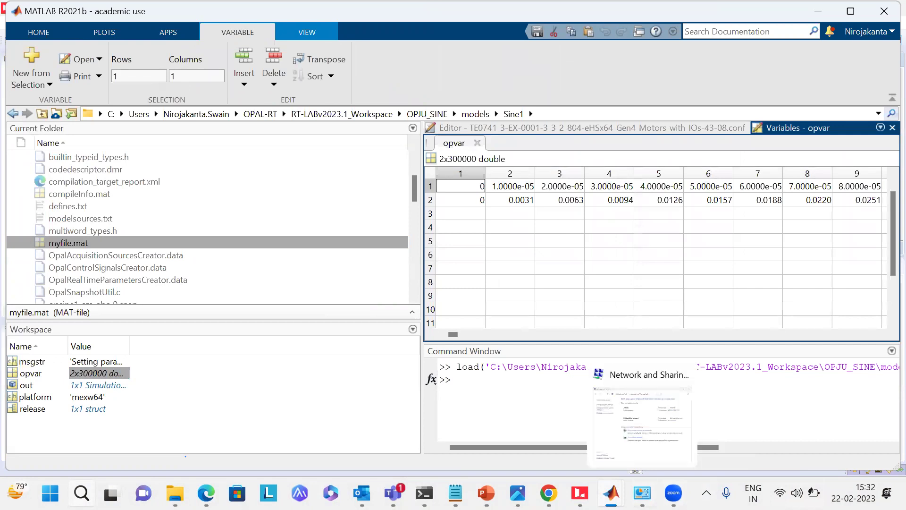
Switch to SM_abc in Simulink, review the OpWriteFile block's description and parameters, and close them unchanged.
{"action": "mouse_move", "coordinate": [616, 479]}
{"action": "left_click", "coordinate": [609, 423]}
{"action": "double_click", "coordinate": [702, 304]}
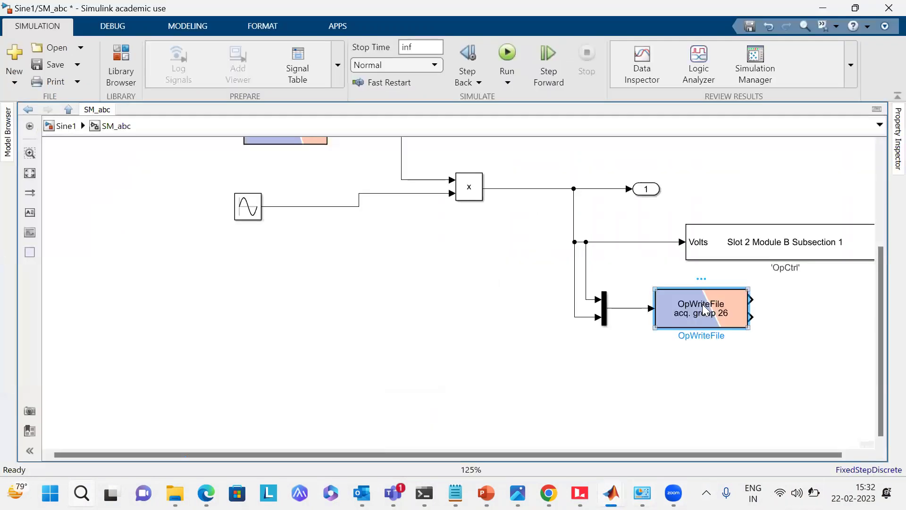
{"action": "scroll", "coordinate": [425, 296], "scroll_direction": "down", "scroll_amount": 4}
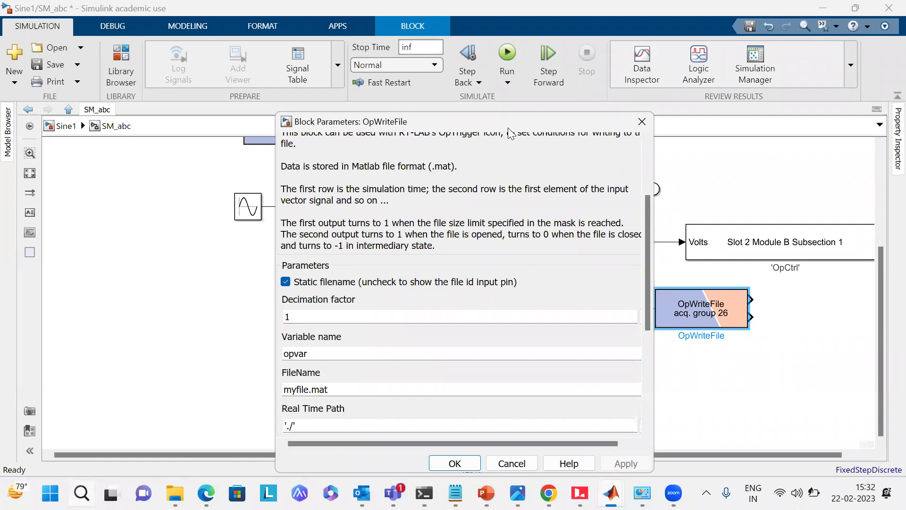
{"action": "left_click_drag", "start_coordinate": [506, 122], "coordinate": [492, 85]}
{"action": "left_click", "coordinate": [628, 85]}
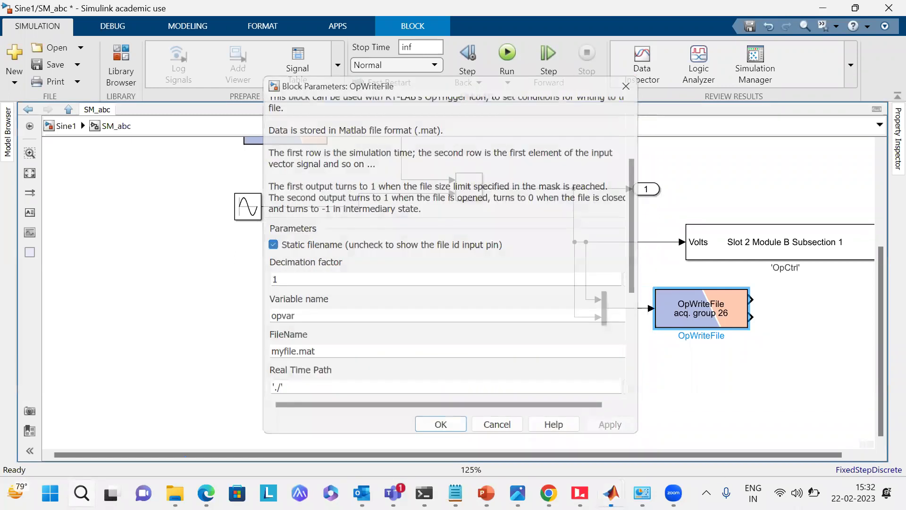
Return to MATLAB and look through the columns of time and signal values in opvar.
{"action": "mouse_move", "coordinate": [579, 493]}
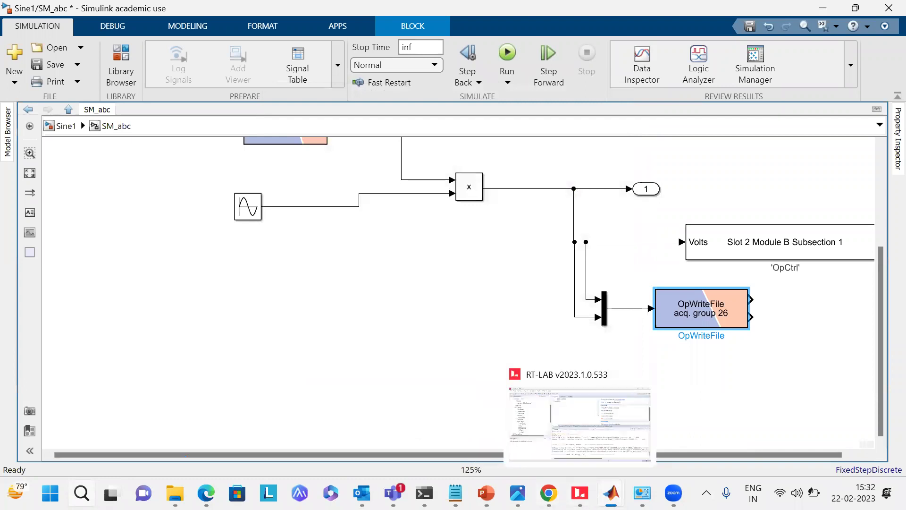
{"action": "mouse_move", "coordinate": [611, 493]}
{"action": "left_click", "coordinate": [488, 456]}
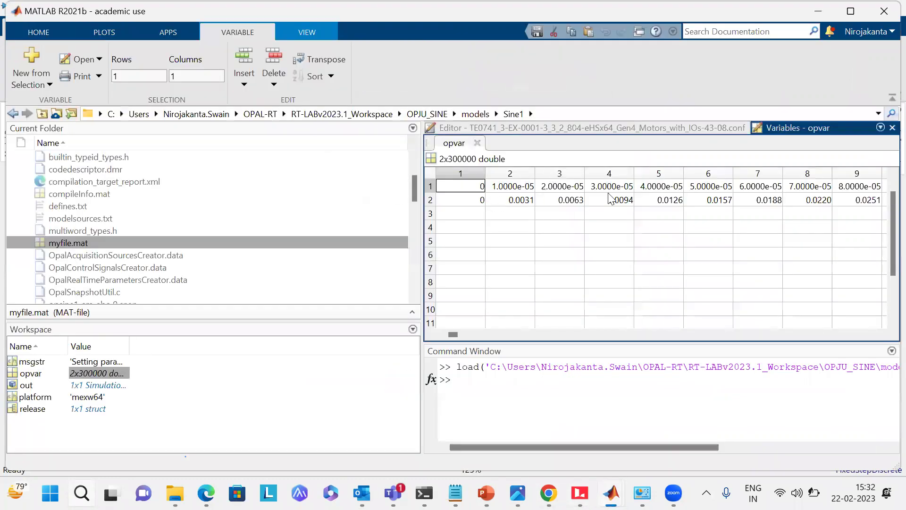
{"action": "left_click_drag", "start_coordinate": [452, 331], "coordinate": [482, 332]}
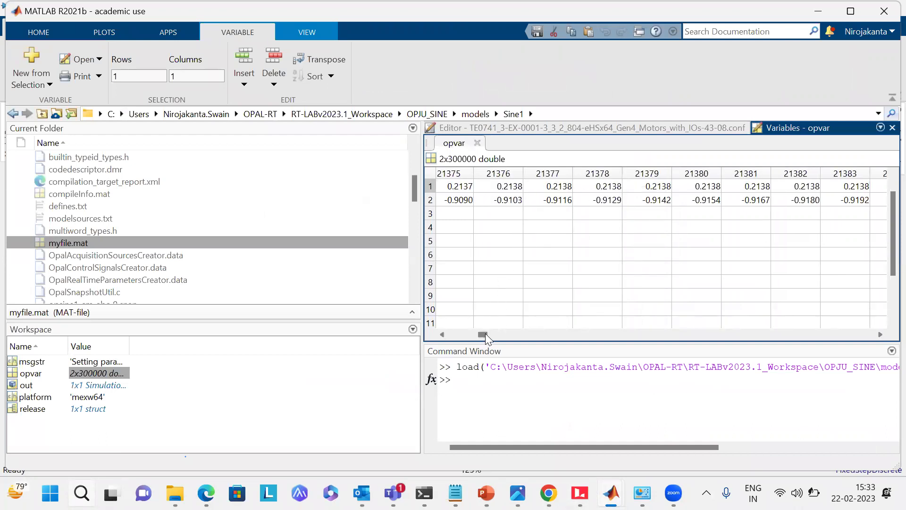
{"action": "left_click_drag", "start_coordinate": [485, 333], "coordinate": [448, 332]}
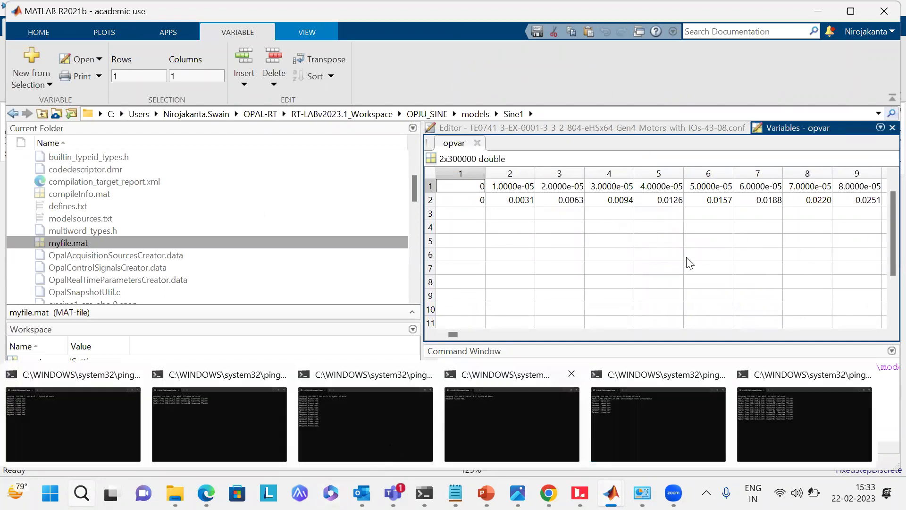
Try to plot opvar's first and second columns with the command plot(opvar(:,1),opvar(:,2).
{"action": "left_click", "coordinate": [481, 384]}
{"action": "type", "text": "p"}
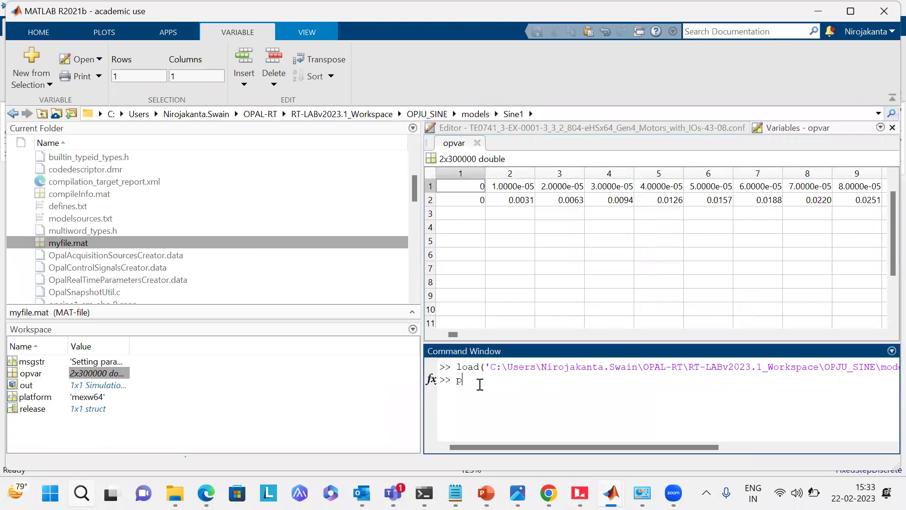
{"action": "type", "text": "lot"}
{"action": "type", "text": "("}
{"action": "type", "text": "opvar"}
{"action": "type", "text": "()"}
{"action": "type", "text": "1"}
{"action": "key", "text": "BackSpace"}
{"action": "type", "text": ":"}
{"action": "type", "text": ","}
{"action": "type", "text": "1"}
{"action": "type", "text": ")"}
{"action": "type", "text": ","}
{"action": "type", "text": "op"}
{"action": "type", "text": "var"}
{"action": "type", "text": "()"}
{"action": "type", "text": ":"}
{"action": "type", "text": ","}
{"action": "type", "text": "2"}
{"action": "type", "text": ")"}
{"action": "key", "text": "Return"}
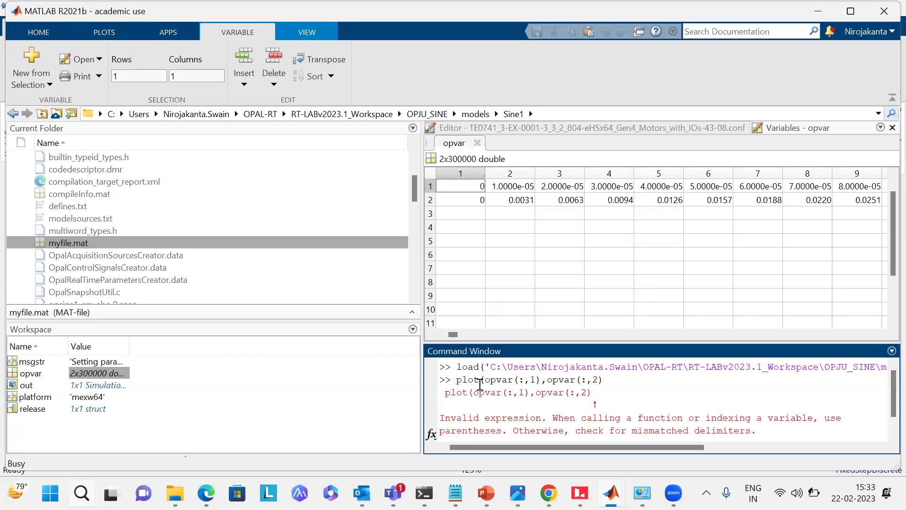
Change the suggested plot command to plot(opvar(;,1),opvar(;,2)) and try running it.
{"action": "key", "text": "Left"}
{"action": "key", "text": "Left"}
{"action": "key", "text": "Left"}
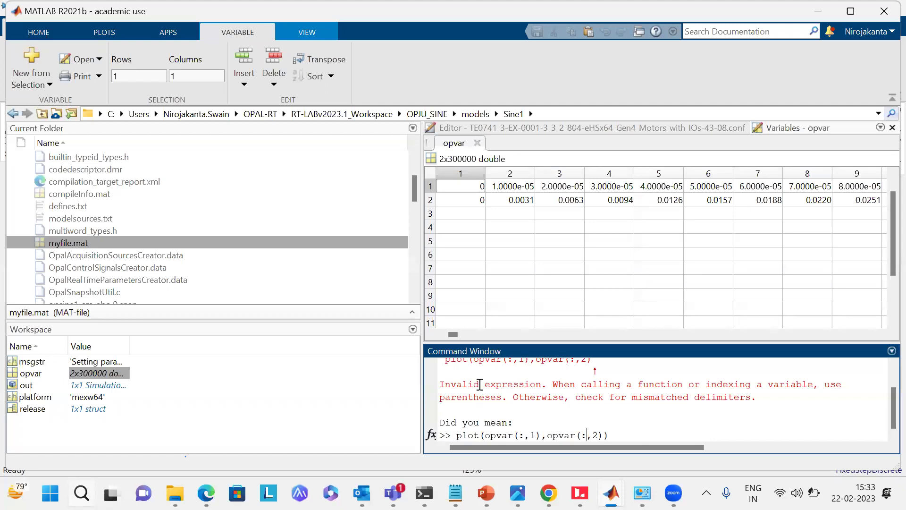
{"action": "key", "text": "BackSpace"}
{"action": "type", "text": ";"}
{"action": "key", "text": "BackSpace"}
{"action": "type", "text": ";"}
{"action": "key", "text": "Left"}
{"action": "key", "text": "Left"}
{"action": "key", "text": "Left"}
{"action": "key", "text": "Left"}
{"action": "key", "text": "BackSpace"}
{"action": "type", "text": ";"}
{"action": "key", "text": "End"}
{"action": "key", "text": "Return"}
Recall the last plot command, edit it to plot(opvar(:,1),(:,2)), and try running it.
{"action": "key", "text": "Up"}
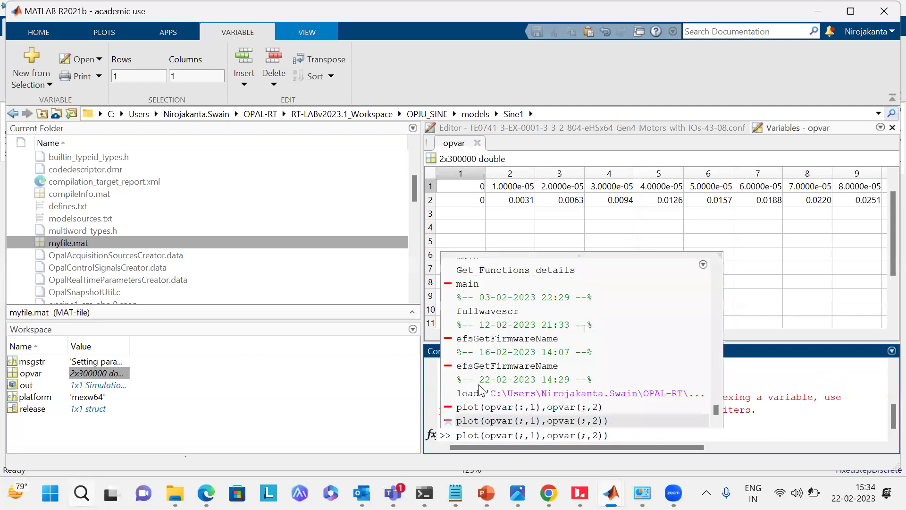
{"action": "key", "text": "End"}
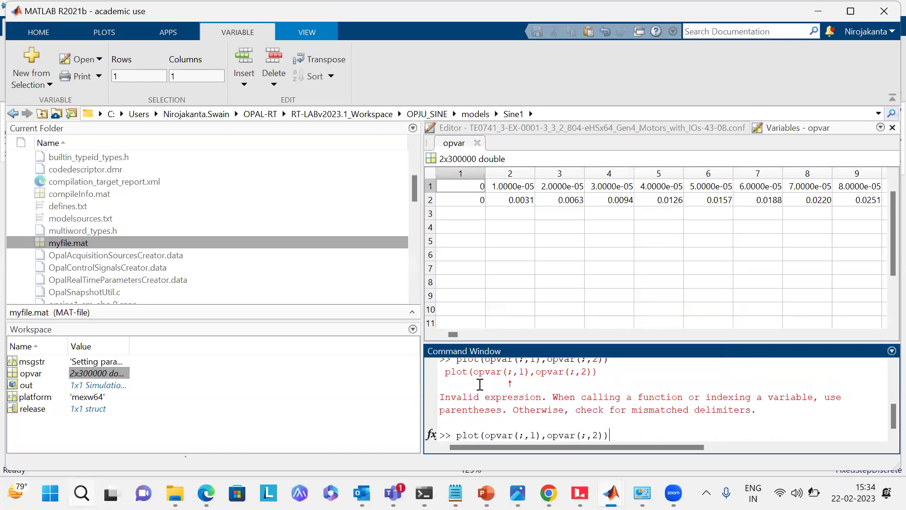
{"action": "key", "text": "Left"}
{"action": "key", "text": "Left"}
{"action": "key", "text": "Left"}
{"action": "key", "text": "Left"}
{"action": "key", "text": "Left"}
{"action": "key", "text": "Left"}
{"action": "key", "text": "Left"}
{"action": "key", "text": "Left"}
{"action": "key", "text": "Right"}
{"action": "key", "text": "Right"}
{"action": "key", "text": "BackSpace"}
{"action": "key", "text": "Delete"}
{"action": "key", "text": "Delete"}
{"action": "key", "text": "Delete"}
{"action": "key", "text": "Delete"}
{"action": "key", "text": "Delete"}
{"action": "type", "text": ","}
{"action": "key", "text": "Right"}
{"action": "key", "text": "Right"}
{"action": "key", "text": "BackSpace"}
{"action": "type", "text": ":"}
{"action": "key", "text": "Left"}
{"action": "key", "text": "Left"}
{"action": "key", "text": "Left"}
{"action": "key", "text": "Left"}
{"action": "key", "text": "Left"}
{"action": "key", "text": "Left"}
{"action": "key", "text": "BackSpace"}
{"action": "type", "text": ":"}
{"action": "key", "text": "Return"}
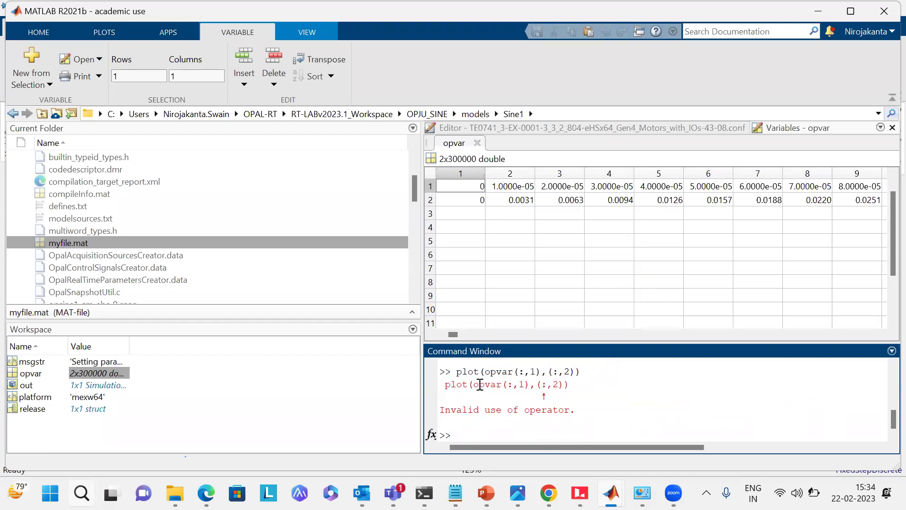
Look back through the command history for an earlier plot command to reuse.
{"action": "key", "text": "Up"}
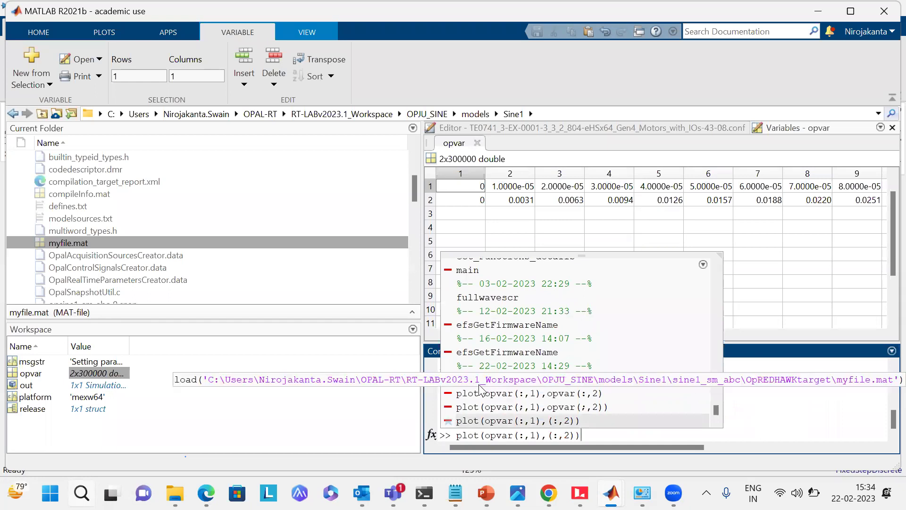
{"action": "key", "text": "Up"}
{"action": "key", "text": "Up"}
{"action": "key", "text": "Up"}
{"action": "key", "text": "Up"}
{"action": "key", "text": "Up"}
{"action": "key", "text": "Up"}
{"action": "key", "text": "Up"}
{"action": "key", "text": "Up"}
{"action": "key", "text": "Up"}
{"action": "key", "text": "Up"}
{"action": "key", "text": "Up"}
{"action": "key", "text": "Up"}
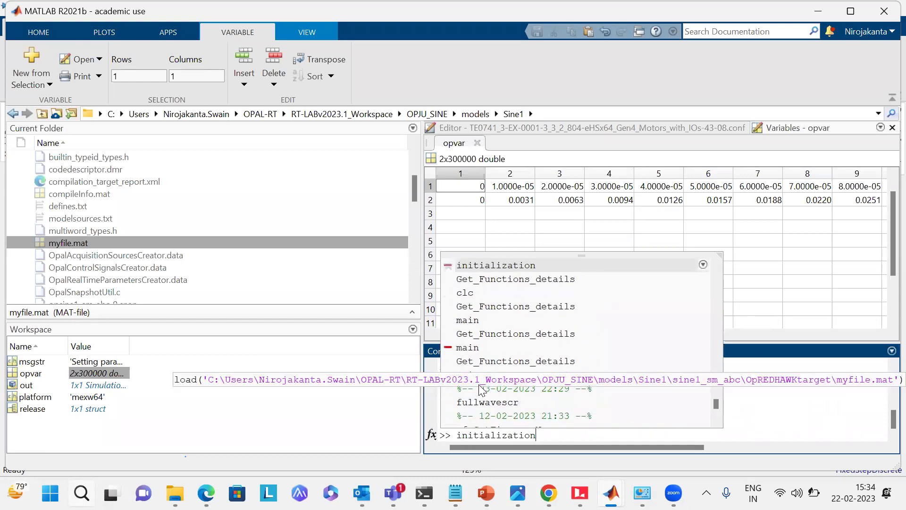
{"action": "key", "text": "Down"}
{"action": "key", "text": "Down"}
{"action": "key", "text": "Down"}
{"action": "key", "text": "Down"}
{"action": "key", "text": "Down"}
{"action": "key", "text": "Down"}
{"action": "key", "text": "Down"}
{"action": "key", "text": "Down"}
{"action": "key", "text": "Down"}
{"action": "key", "text": "Down"}
{"action": "key", "text": "Down"}
{"action": "key", "text": "Down"}
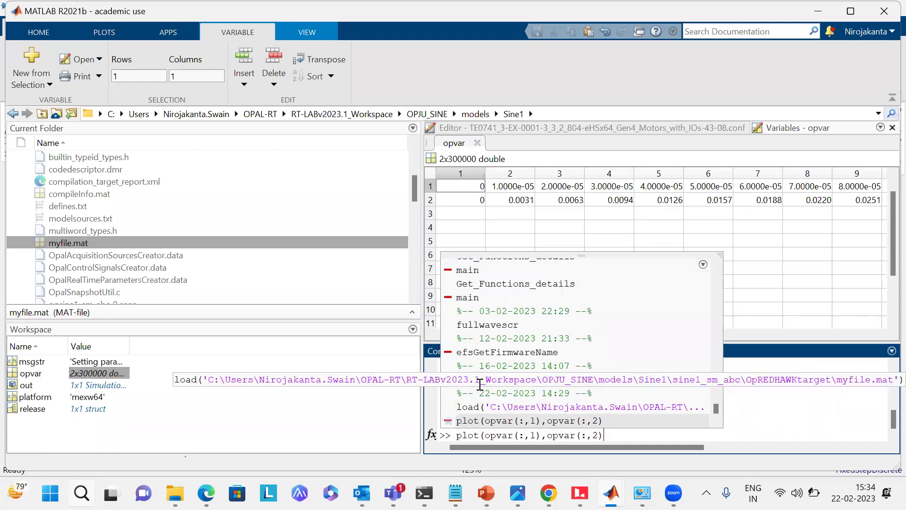
{"action": "key", "text": "Return"}
Recall the latest plot command, rework its indexing toward rows 1 and 2 of opvar, and try running it.
{"action": "key", "text": "Up"}
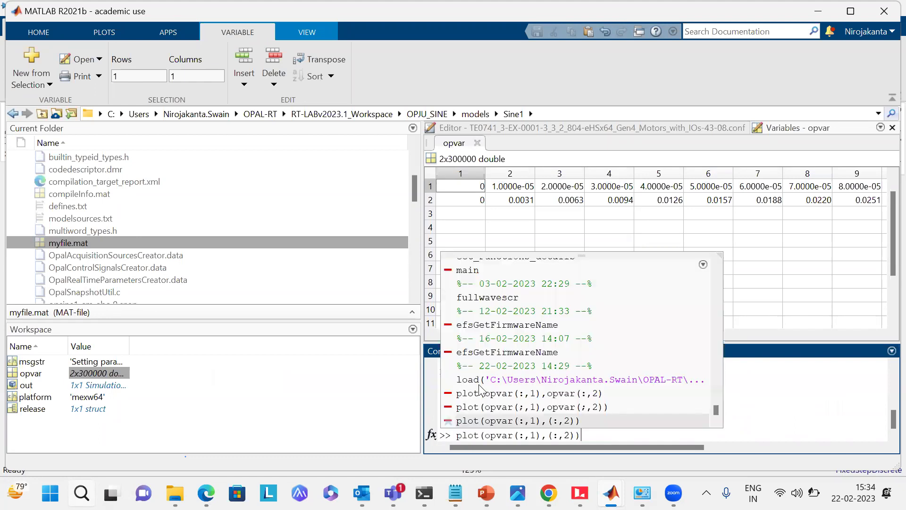
{"action": "key", "text": "Right"}
{"action": "key", "text": "Left"}
{"action": "key", "text": "Left"}
{"action": "key", "text": "Left"}
{"action": "key", "text": "Left"}
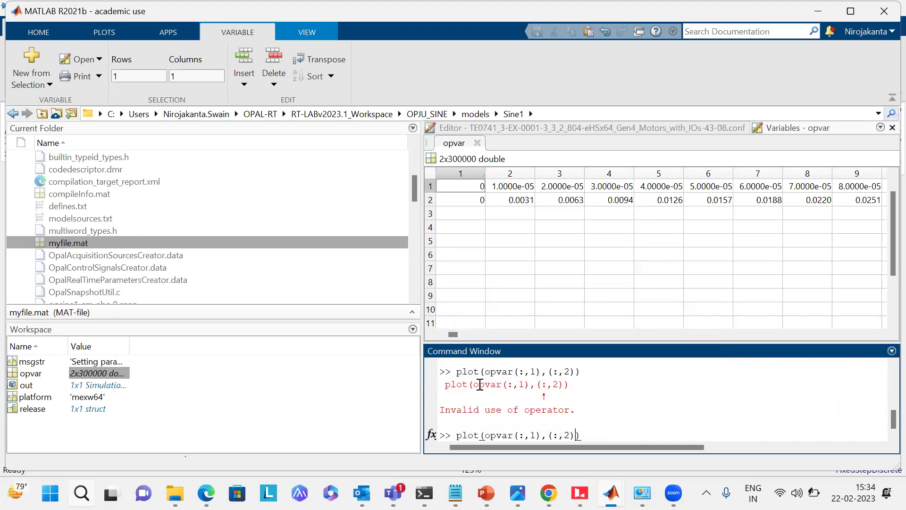
{"action": "key", "text": "BackSpace"}
{"action": "type", "text": ":"}
{"action": "key", "text": "BackSpace"}
{"action": "type", "text": ":"}
{"action": "key", "text": "BackSpace"}
{"action": "type", "text": "1"}
{"action": "key", "text": "Right"}
{"action": "key", "text": "BackSpace"}
{"action": "key", "text": "Left"}
{"action": "key", "text": "Left"}
{"action": "key", "text": "Left"}
{"action": "key", "text": "Left"}
{"action": "key", "text": "Left"}
{"action": "key", "text": "BackSpace"}
{"action": "key", "text": "BackSpace"}
{"action": "key", "text": "BackSpace"}
{"action": "type", "text": "1:"}
{"action": "key", "text": "Left"}
{"action": "type", "text": ","}
{"action": "key", "text": "Right"}
{"action": "key", "text": "Right"}
{"action": "key", "text": "Right"}
{"action": "key", "text": "Right"}
{"action": "key", "text": "Right"}
{"action": "key", "text": "BackSpace"}
{"action": "type", "text": "2"}
{"action": "key", "text": "Return"}
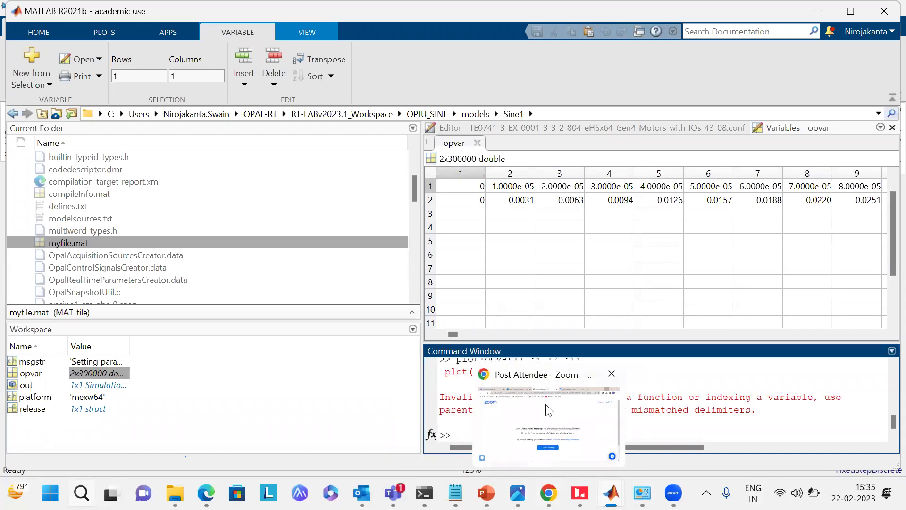
Switch to Chrome and move the Microsoft 365 home tab into its own window.
{"action": "left_click", "coordinate": [547, 411]}
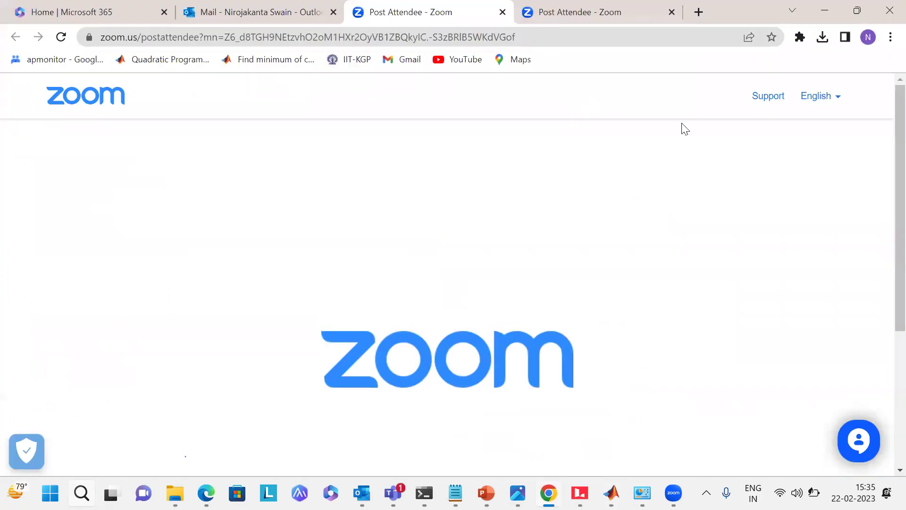
{"action": "left_click_drag", "start_coordinate": [120, 22], "coordinate": [172, 67]}
{"action": "double_click", "coordinate": [169, 66]}
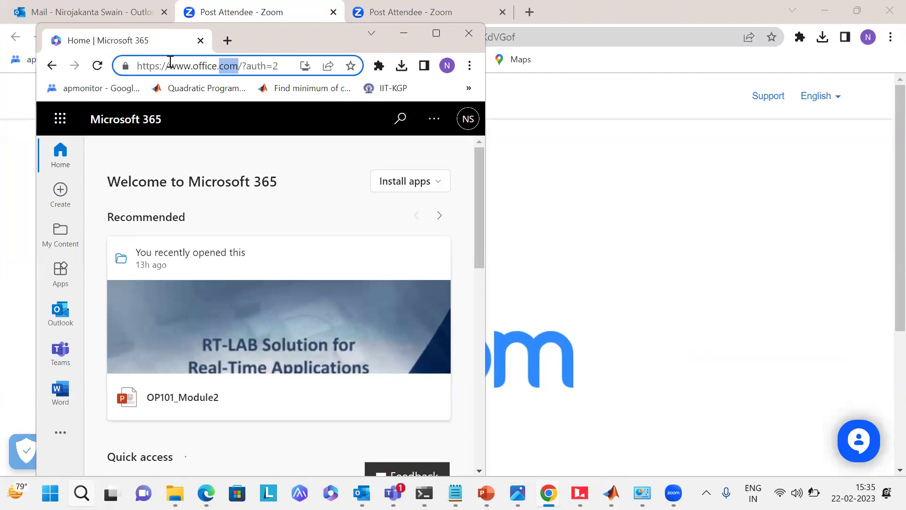
Clear the address in the Microsoft 365 window and search Google for "how to plot in matlab".
{"action": "double_click", "coordinate": [169, 61]}
{"action": "left_click", "coordinate": [223, 67]}
{"action": "key", "text": "shift+Home"}
{"action": "key", "text": "BackSpace"}
{"action": "key", "text": "BackSpace"}
{"action": "key", "text": "BackSpace"}
{"action": "key", "text": "BackSpace"}
{"action": "key", "text": "BackSpace"}
{"action": "key", "text": "BackSpace"}
{"action": "key", "text": "BackSpace"}
{"action": "key", "text": "BackSpace"}
{"action": "key", "text": "BackSpace"}
{"action": "key", "text": "BackSpace"}
{"action": "key", "text": "BackSpace"}
{"action": "key", "text": "BackSpace"}
{"action": "key", "text": "BackSpace"}
{"action": "key", "text": "BackSpace"}
{"action": "key", "text": "BackSpace"}
{"action": "key", "text": "BackSpace"}
{"action": "key", "text": "BackSpace"}
{"action": "key", "text": "BackSpace"}
{"action": "key", "text": "BackSpace"}
{"action": "key", "text": "BackSpace"}
{"action": "key", "text": "Delete"}
{"action": "key", "text": "Delete"}
{"action": "key", "text": "Delete"}
{"action": "key", "text": "Delete"}
{"action": "key", "text": "Delete"}
{"action": "key", "text": "Delete"}
{"action": "key", "text": "Delete"}
{"action": "key", "text": "Delete"}
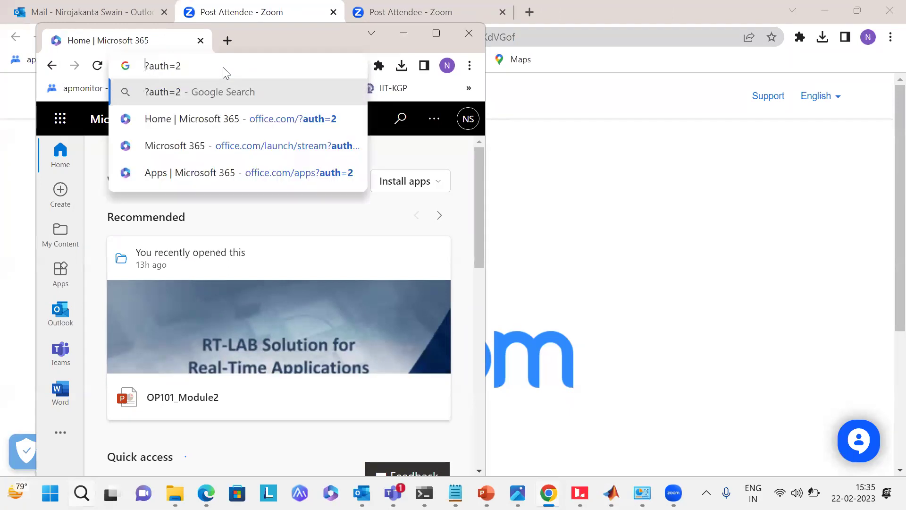
{"action": "type", "text": "w"}
{"action": "key", "text": "BackSpace"}
{"action": "key", "text": "BackSpace"}
{"action": "type", "text": "how "}
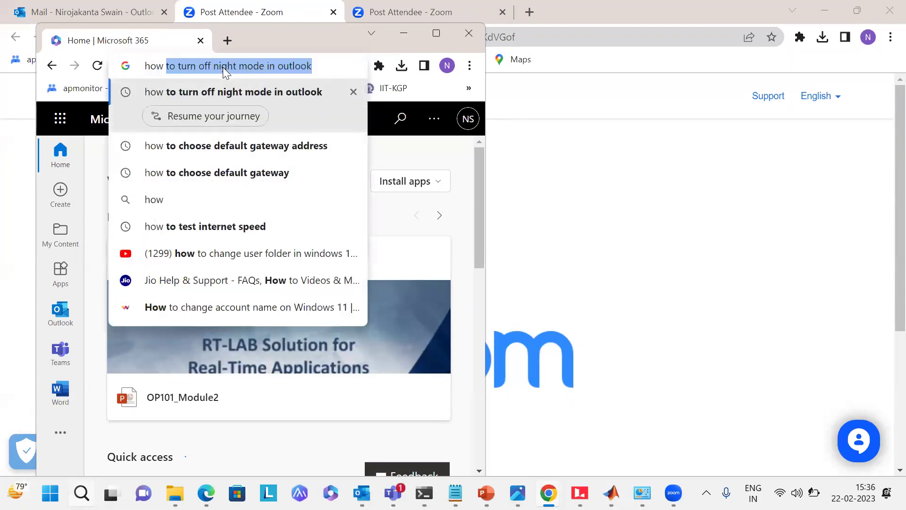
{"action": "type", "text": "to plot"}
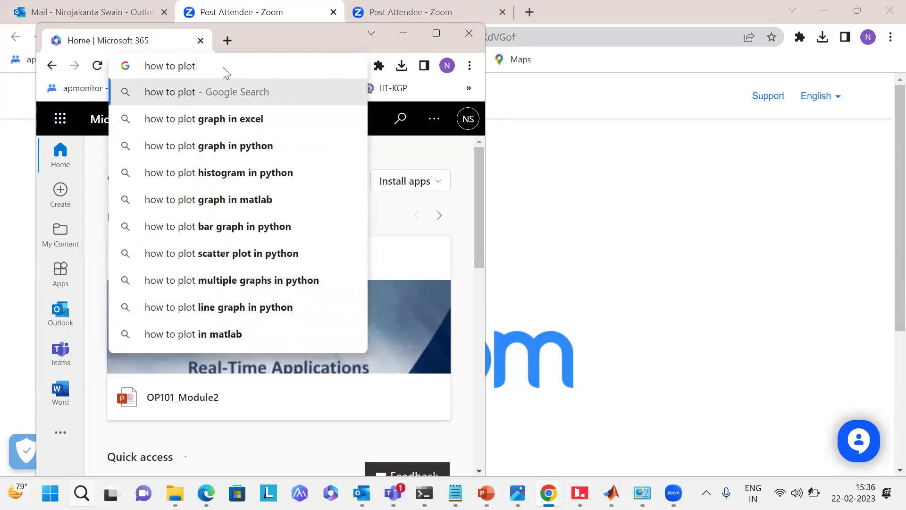
{"action": "type", "text": " in mat"}
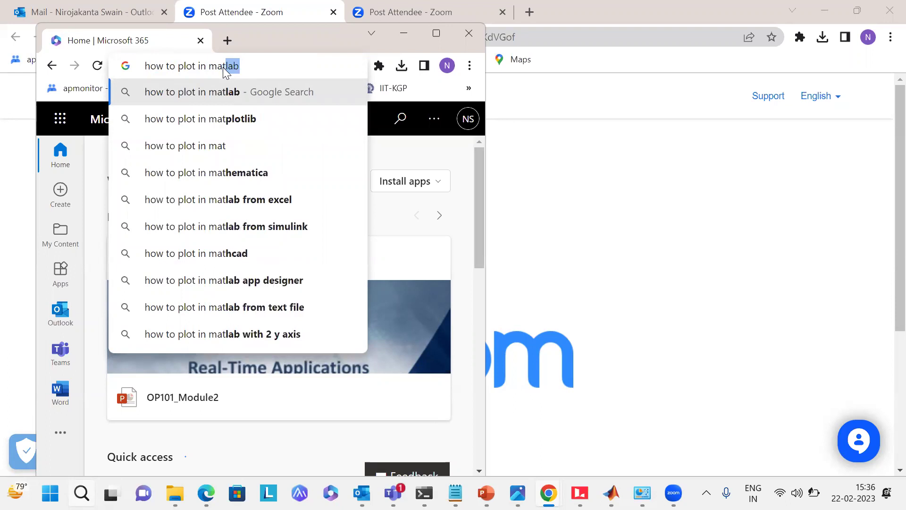
{"action": "left_click", "coordinate": [247, 92]}
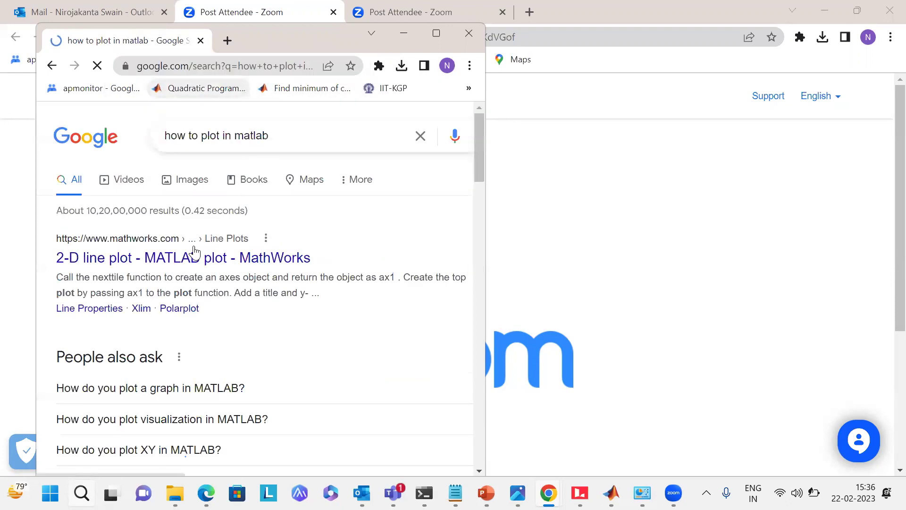
Refine the Google query to "how to plot .mat in matlab" and run the search.
{"action": "left_click", "coordinate": [234, 134]}
{"action": "type", "text": "row"}
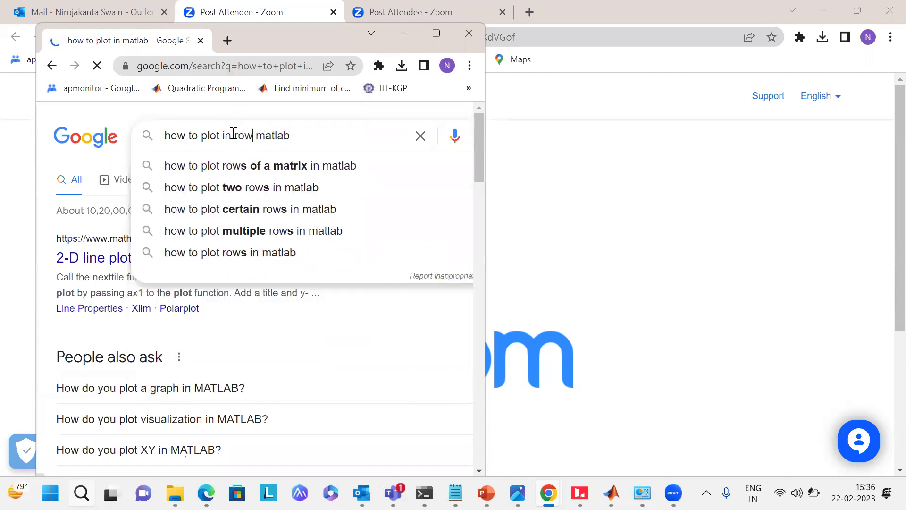
{"action": "key", "text": "BackSpace"}
{"action": "key", "text": "BackSpace"}
{"action": "key", "text": "BackSpace"}
{"action": "key", "text": "BackSpace"}
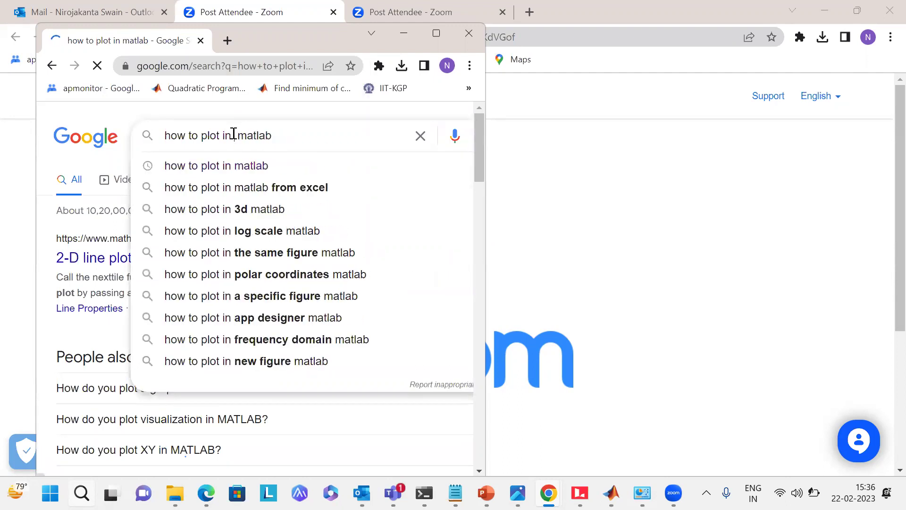
{"action": "left_click", "coordinate": [223, 135]}
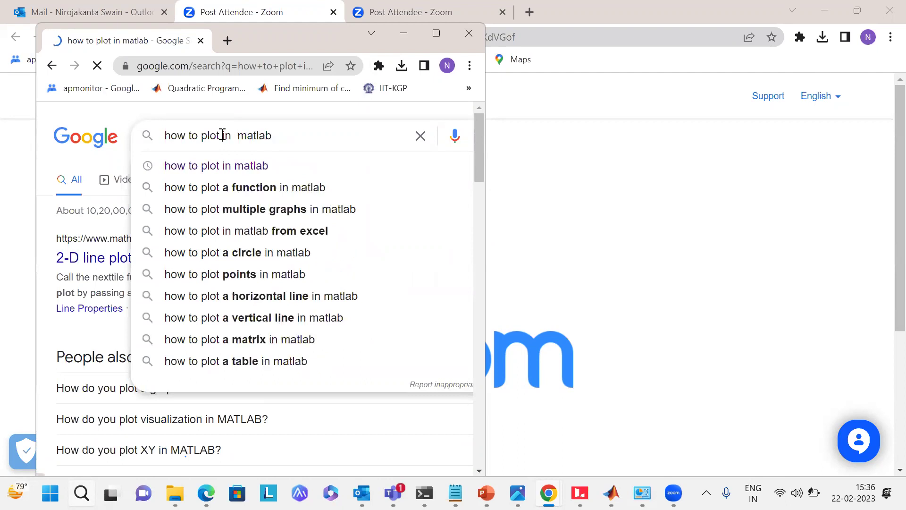
{"action": "type", "text": ".mat"}
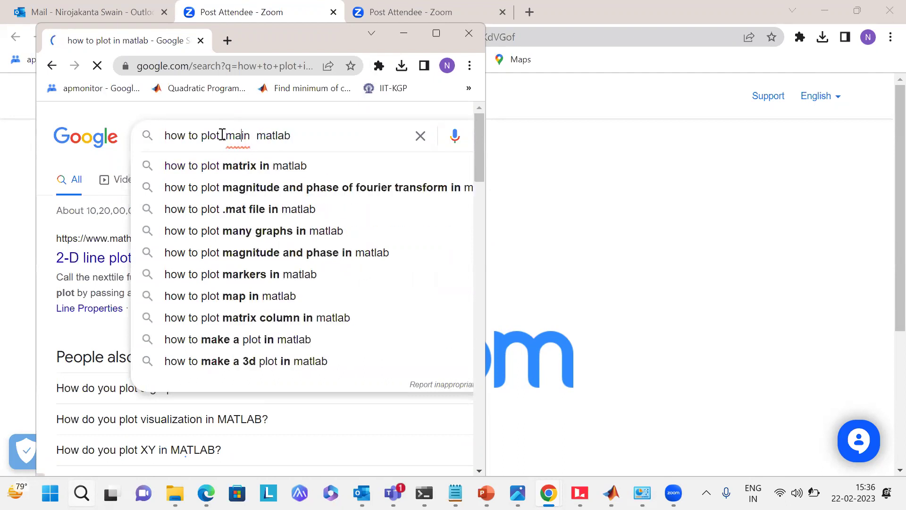
{"action": "key", "text": "Return"}
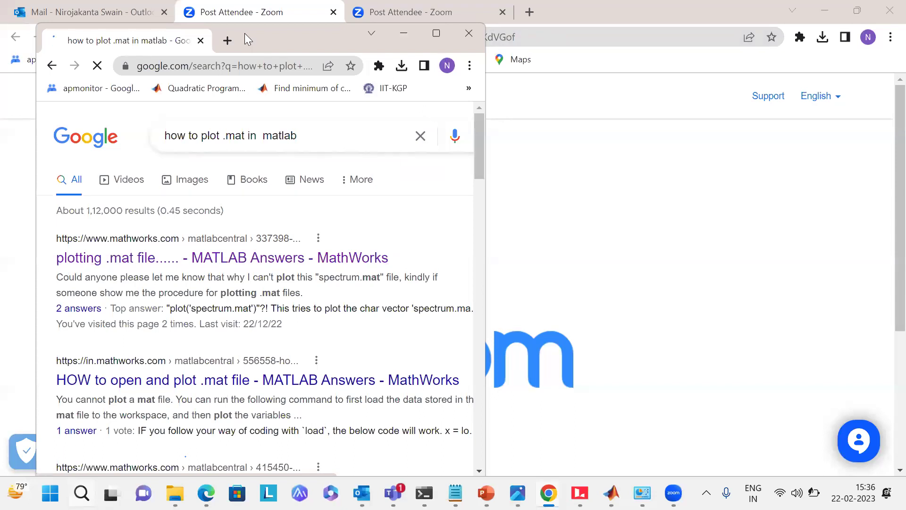
Open the "plotting .mat file" MATLAB Answers page, maximize it, and copy the example plot(Data.spec(:,1), Data.spec(:,2)).
{"action": "left_click_drag", "start_coordinate": [244, 33], "coordinate": [239, 36]}
{"action": "left_click_drag", "start_coordinate": [424, 34], "coordinate": [391, 71]}
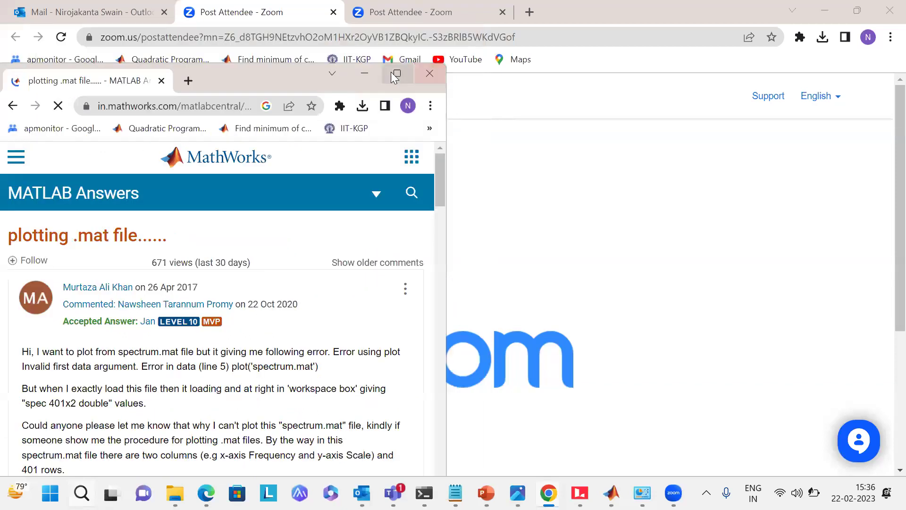
{"action": "key", "text": "super+Up"}
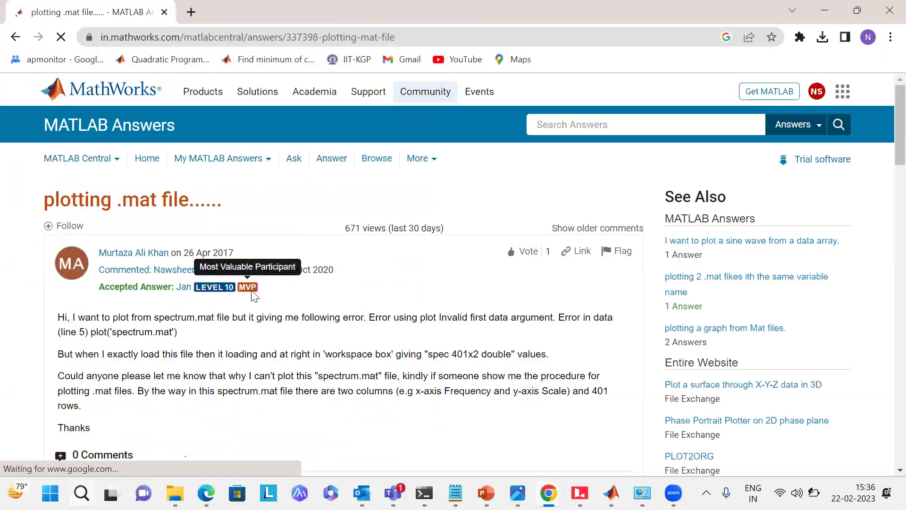
{"action": "scroll", "coordinate": [254, 295], "scroll_direction": "down", "scroll_amount": 10}
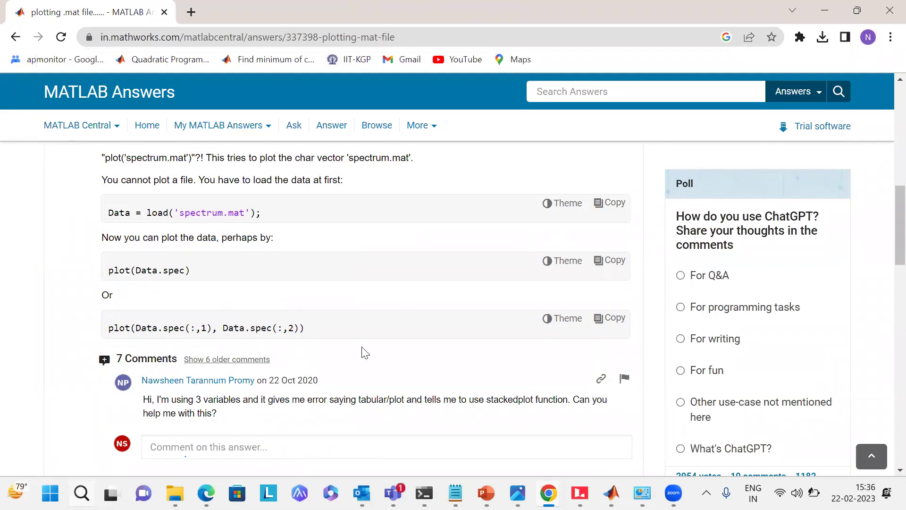
{"action": "left_click_drag", "start_coordinate": [313, 328], "coordinate": [107, 328]}
{"action": "key", "text": "ctrl+c"}
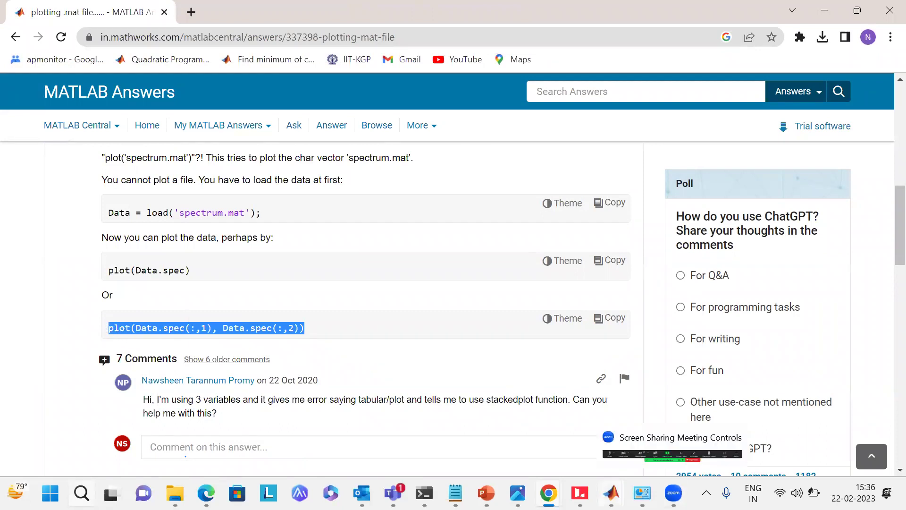
Switch to MATLAB, paste the copied plot command at the prompt, and replace the first Data.spec with opvar.
{"action": "mouse_move", "coordinate": [611, 493]}
{"action": "left_click", "coordinate": [473, 426]}
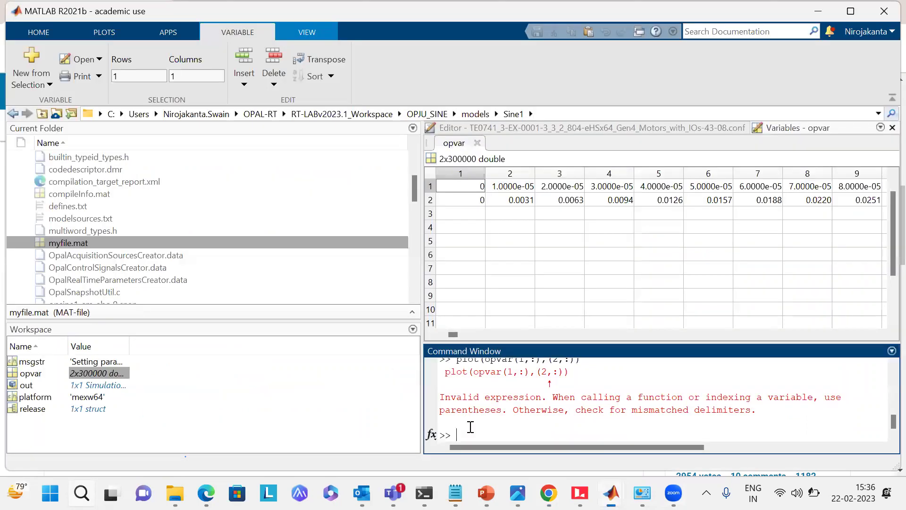
{"action": "key", "text": "ctrl+v"}
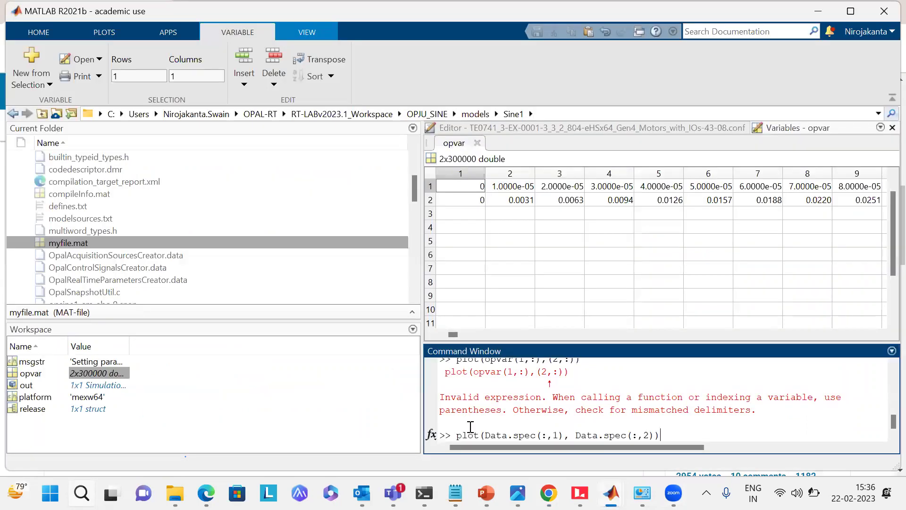
{"action": "left_click", "coordinate": [536, 437]}
{"action": "key", "text": "BackSpace"}
{"action": "key", "text": "BackSpace"}
{"action": "key", "text": "BackSpace"}
{"action": "key", "text": "BackSpace"}
{"action": "key", "text": "BackSpace"}
{"action": "key", "text": "BackSpace"}
{"action": "key", "text": "BackSpace"}
{"action": "key", "text": "BackSpace"}
{"action": "key", "text": "BackSpace"}
{"action": "type", "text": "opvar"}
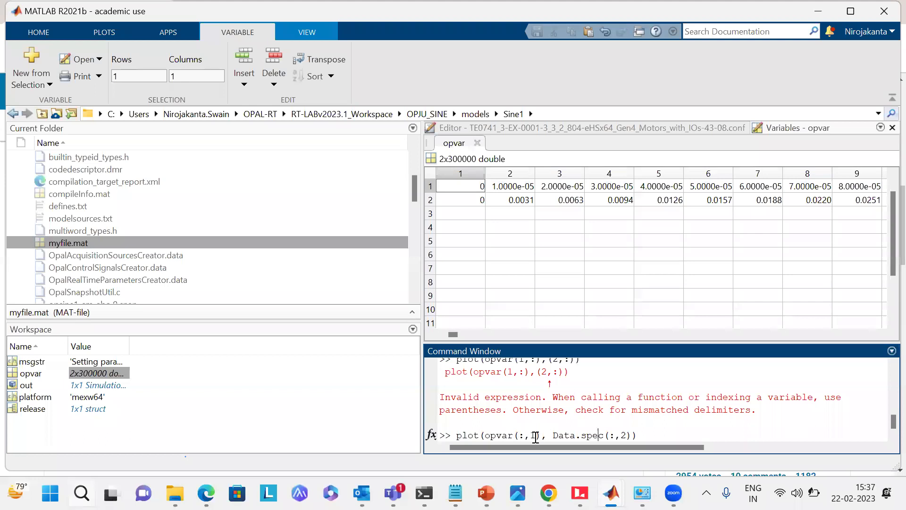
Replace the second Data.spec with opvar and run plot(opvar(:,1), opvar(:,2)).
{"action": "key", "text": "BackSpace"}
{"action": "key", "text": "BackSpace"}
{"action": "key", "text": "BackSpace"}
{"action": "key", "text": "BackSpace"}
{"action": "key", "text": "BackSpace"}
{"action": "key", "text": "BackSpace"}
{"action": "key", "text": "BackSpace"}
{"action": "key", "text": "BackSpace"}
{"action": "key", "text": "BackSpace"}
{"action": "type", "text": "opvar"}
{"action": "key", "text": "Return"}
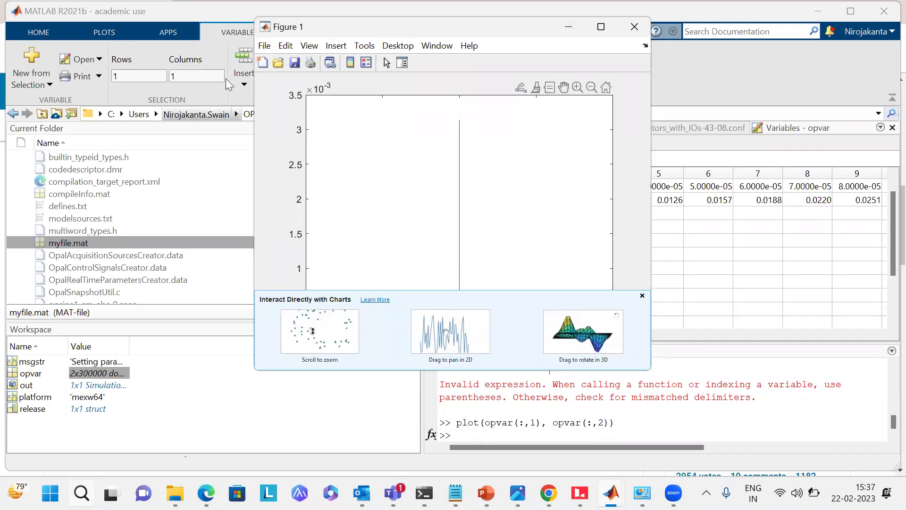
Close the Figure 1 window with the column-based plot.
{"action": "left_click", "coordinate": [264, 27]}
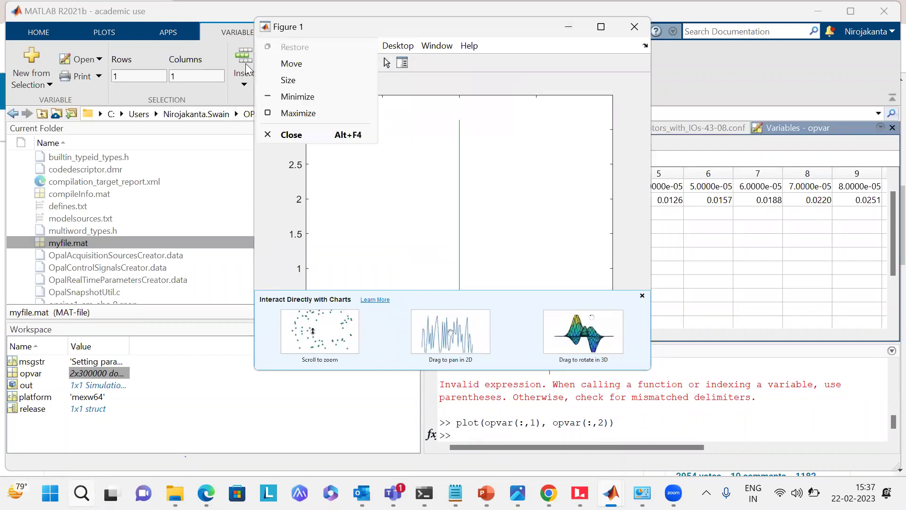
{"action": "left_click", "coordinate": [235, 31]}
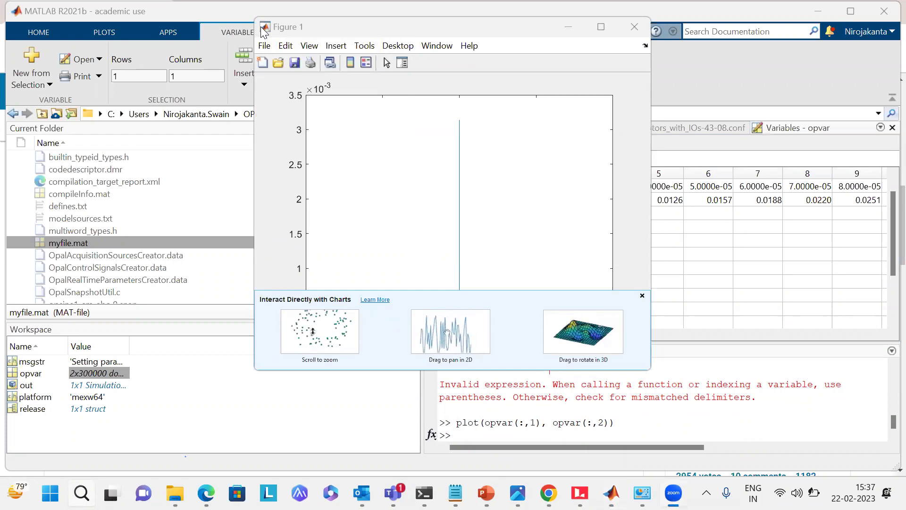
{"action": "left_click", "coordinate": [633, 25]}
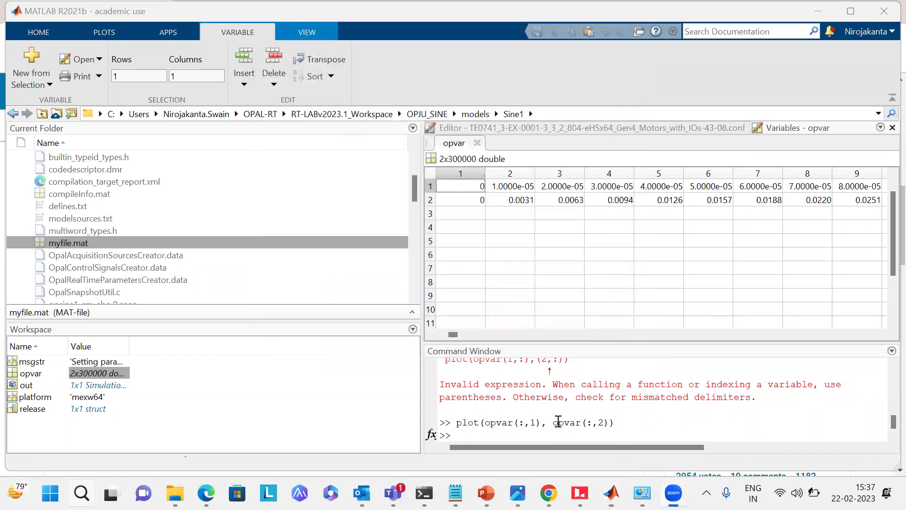
Recall the last plot command, change its indexing from columns to rows, and run plot(opvar(1,:), opvar(2,:)).
{"action": "left_click", "coordinate": [535, 422]}
{"action": "type", "text": ":"}
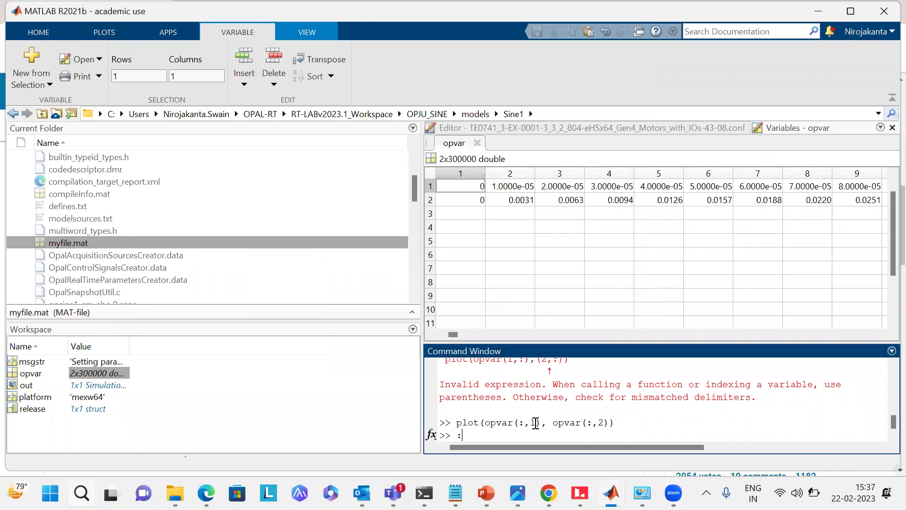
{"action": "key", "text": "BackSpace"}
{"action": "key", "text": "Up"}
{"action": "key", "text": "Left"}
{"action": "key", "text": "Left"}
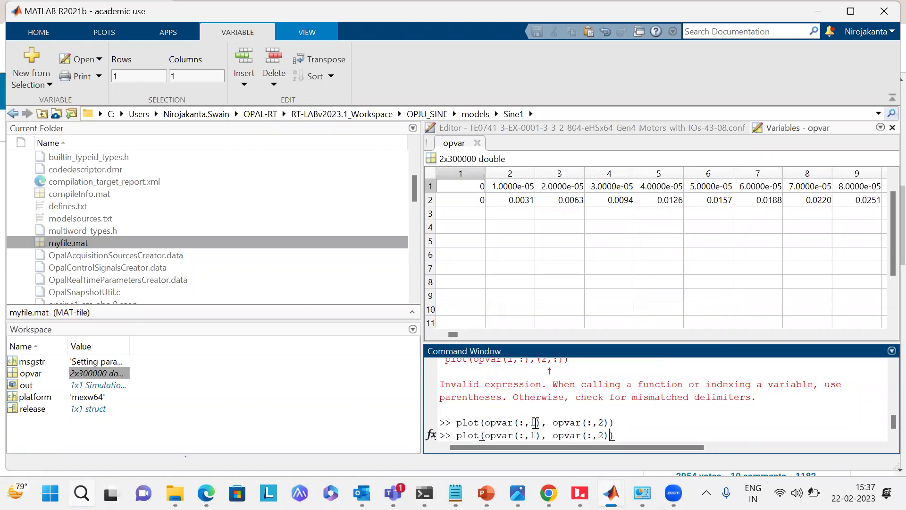
{"action": "key", "text": "BackSpace"}
{"action": "key", "text": "BackSpace"}
{"action": "type", "text": "2"}
{"action": "key", "text": "Left"}
{"action": "key", "text": "Left"}
{"action": "key", "text": "Left"}
{"action": "key", "text": "Left"}
{"action": "key", "text": "BackSpace"}
{"action": "type", "text": ":"}
{"action": "key", "text": "Left"}
{"action": "key", "text": "Left"}
{"action": "key", "text": "BackSpace"}
{"action": "type", "text": "1"}
{"action": "key", "text": "Return"}
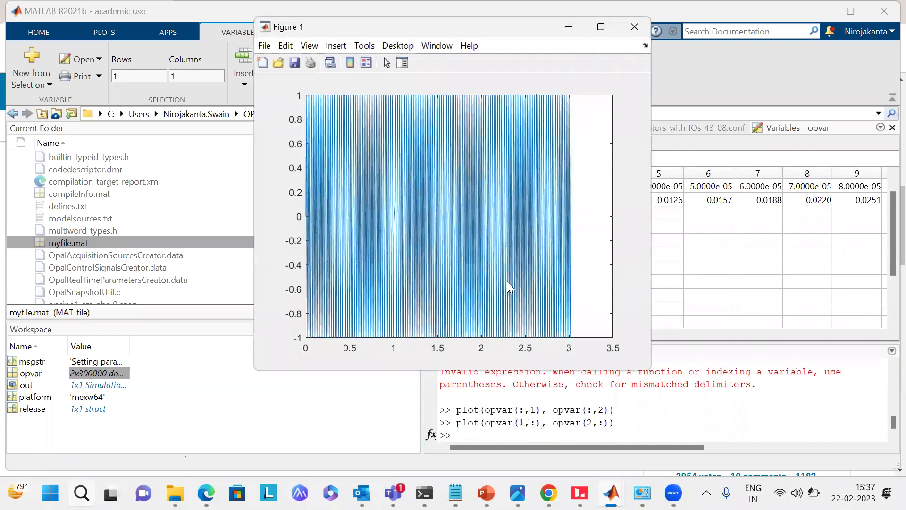
Maximize the sine plot figure and open the Property Editor for its axes in a full-screen window.
{"action": "left_click", "coordinate": [602, 27]}
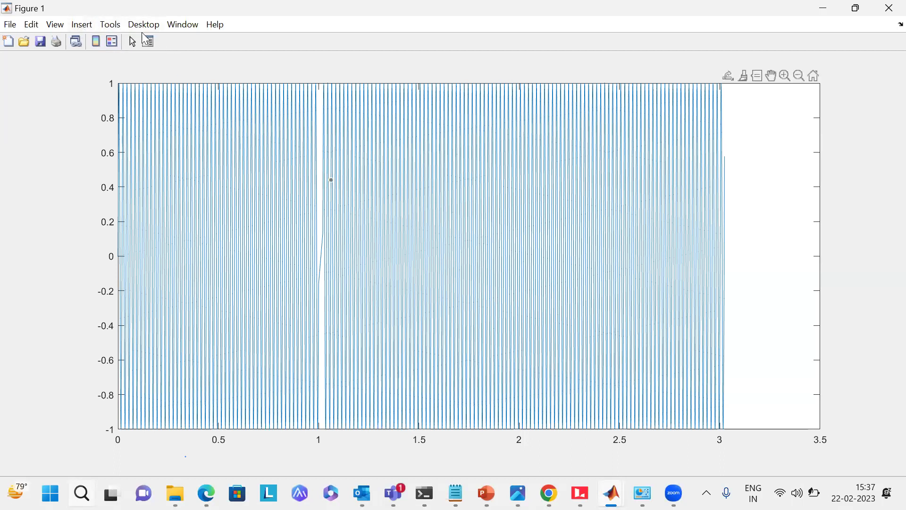
{"action": "left_click", "coordinate": [116, 26]}
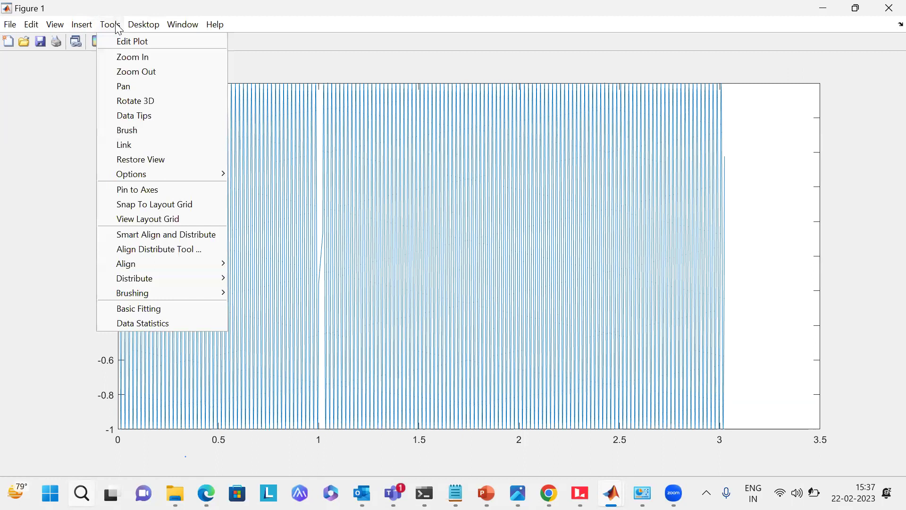
{"action": "left_click", "coordinate": [141, 19]}
{"action": "left_click", "coordinate": [110, 25]}
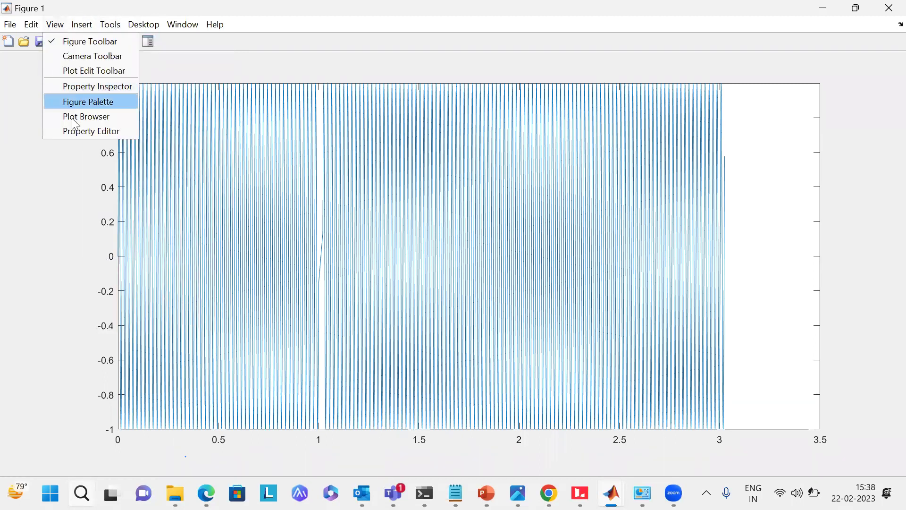
{"action": "left_click", "coordinate": [78, 131]}
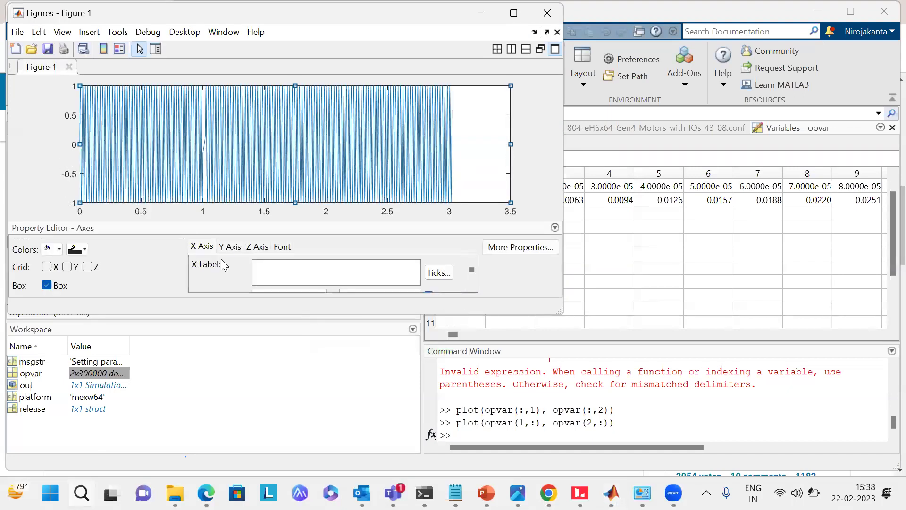
{"action": "left_click", "coordinate": [513, 13]}
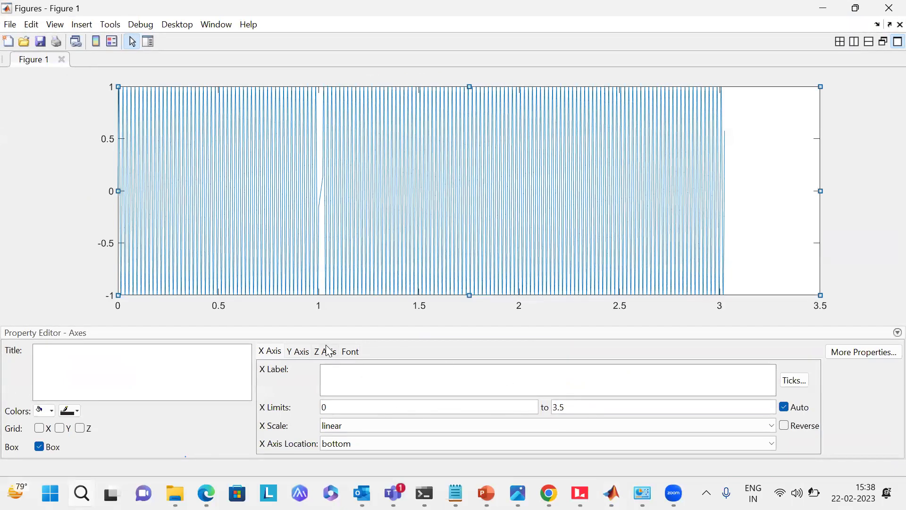
Set the plot's Y axis limits to -2 and 2.
{"action": "left_click", "coordinate": [300, 359]}
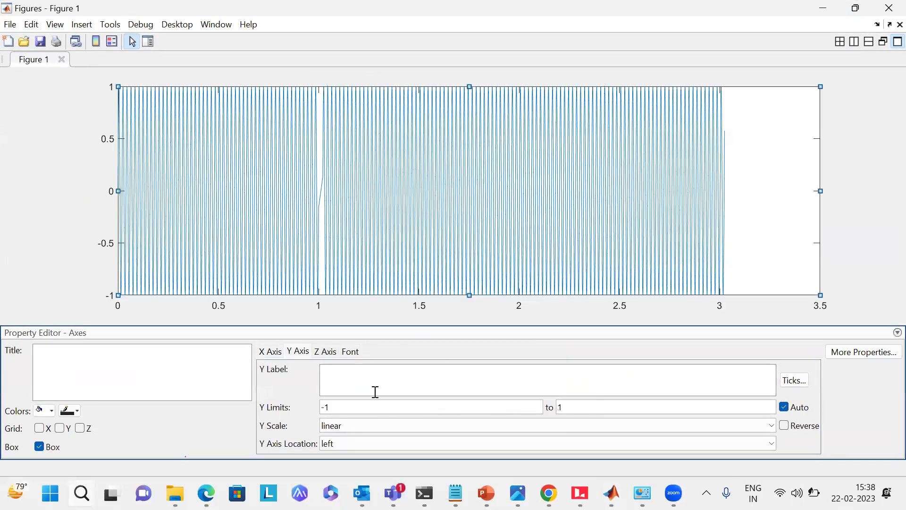
{"action": "left_click", "coordinate": [404, 410]}
{"action": "key", "text": "BackSpace"}
{"action": "type", "text": "2"}
{"action": "left_click", "coordinate": [624, 406]}
{"action": "key", "text": "BackSpace"}
{"action": "type", "text": "2"}
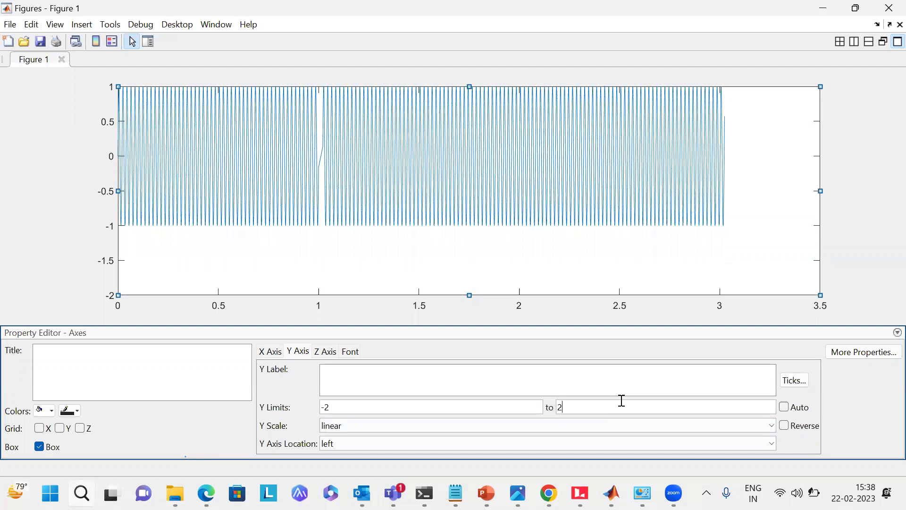
{"action": "left_click", "coordinate": [676, 276]}
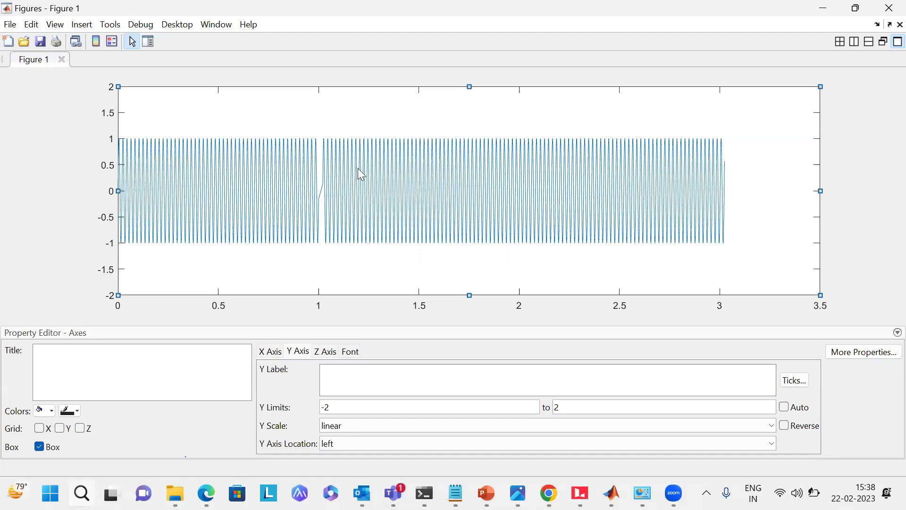
Select the plotted line, minimize the figure, and review the row indexing of the last plot command.
{"action": "left_click", "coordinate": [415, 201]}
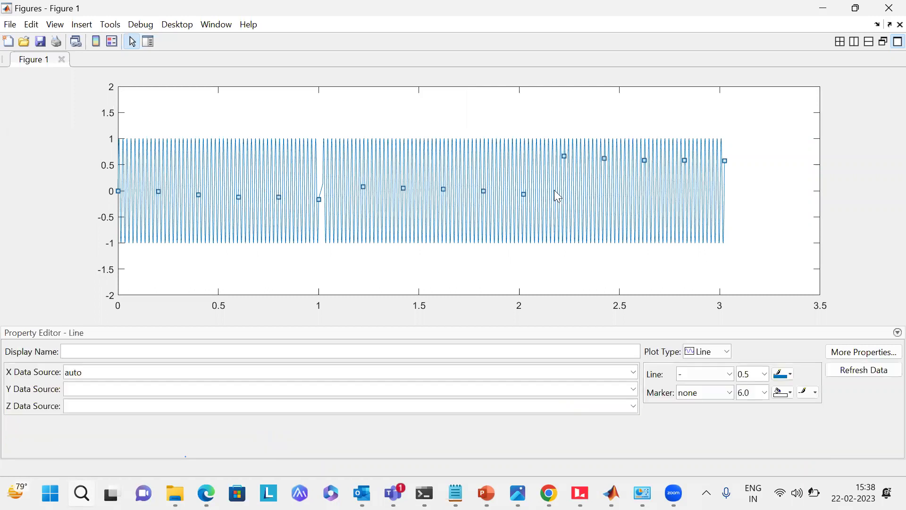
{"action": "left_click", "coordinate": [825, 8]}
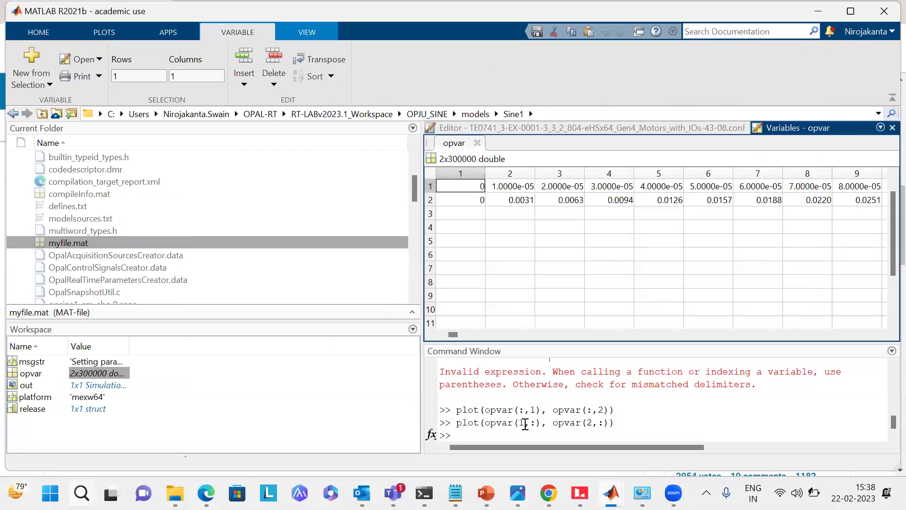
{"action": "left_click", "coordinate": [520, 424]}
{"action": "left_click_drag", "start_coordinate": [518, 423], "coordinate": [576, 439]}
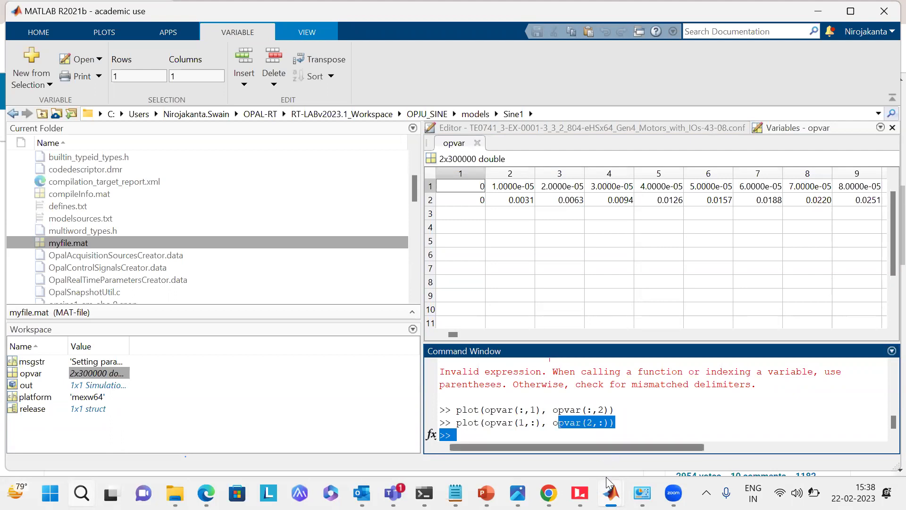
Switch to RT-LAB and review the Sine1 model's display log, including the OpWriteFile warnings and file retrieval lines.
{"action": "left_click", "coordinate": [580, 493]}
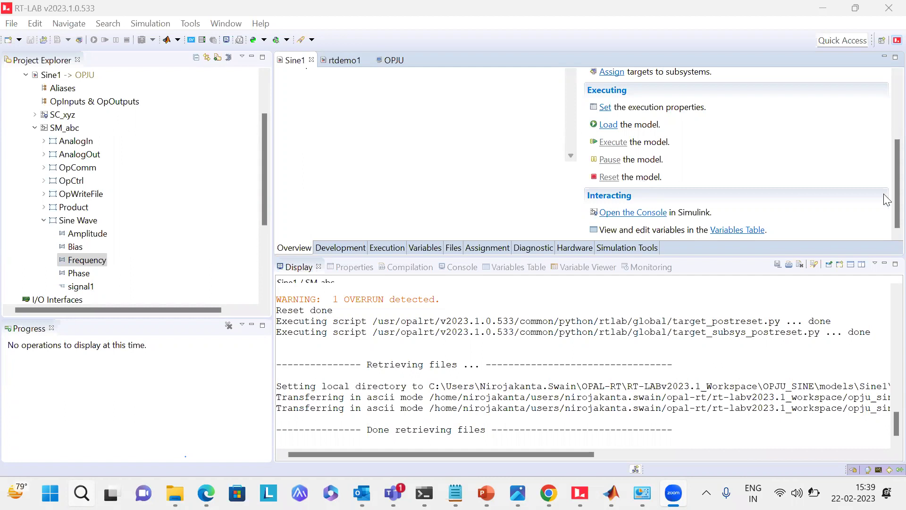
{"action": "left_click", "coordinate": [885, 431]}
{"action": "scroll", "coordinate": [886, 433], "scroll_direction": "up", "scroll_amount": 15}
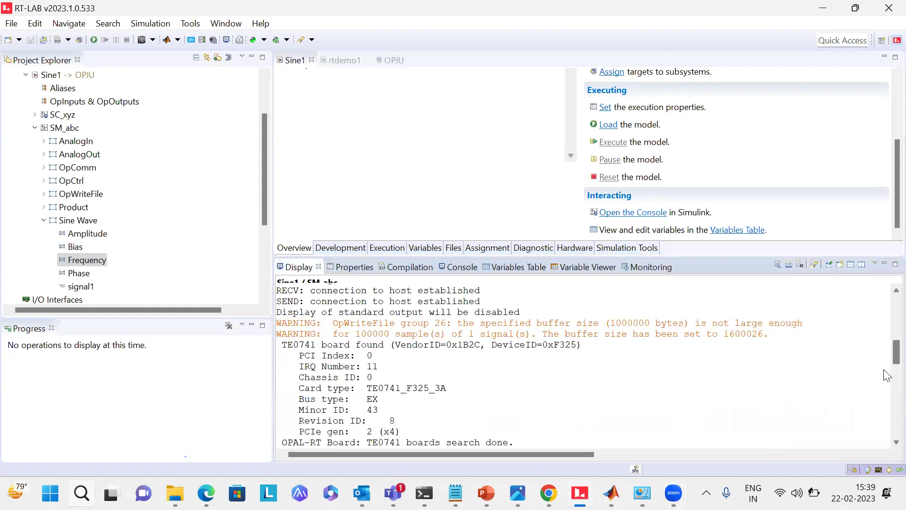
{"action": "scroll", "coordinate": [885, 433], "scroll_direction": "down", "scroll_amount": 15}
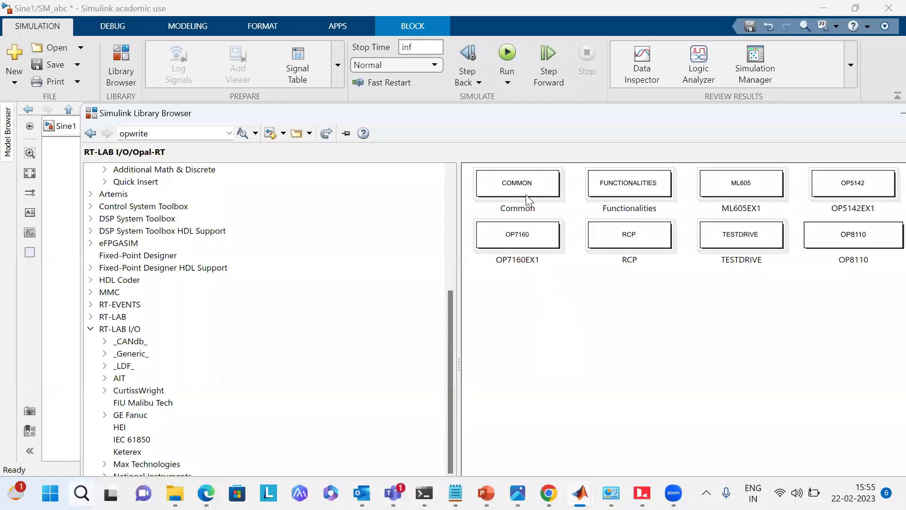
Open the Opal-RT Common library in Simulink and add DigitalIn and DigitalOut blocks to Sine1/SM_abc.
{"action": "left_click", "coordinate": [528, 200]}
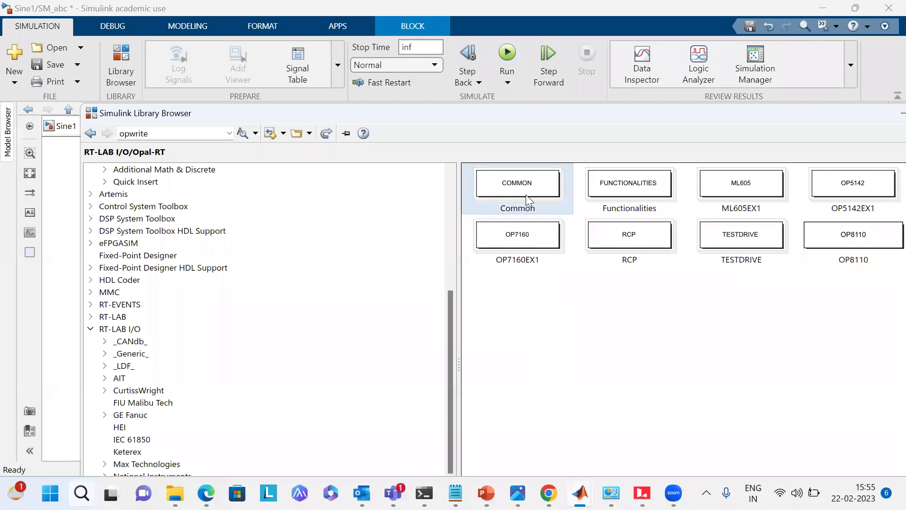
{"action": "double_click", "coordinate": [528, 200]}
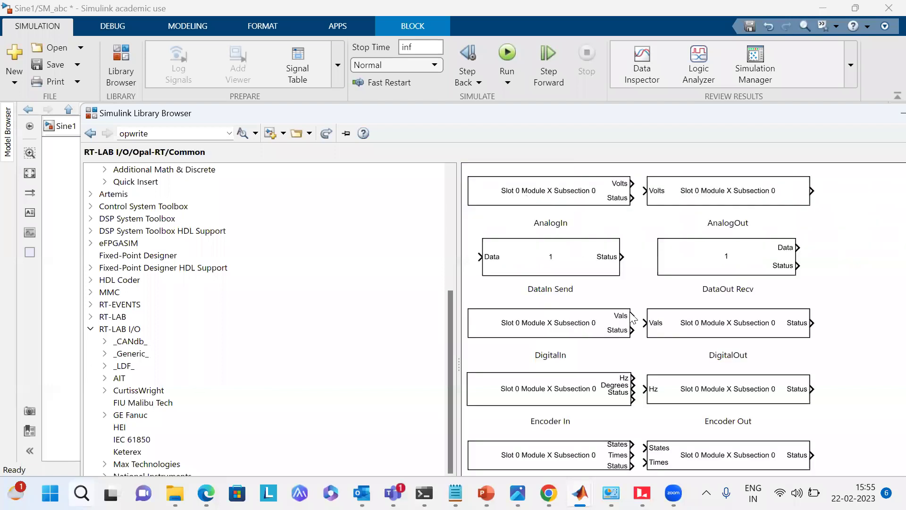
{"action": "right_click", "coordinate": [577, 334]}
{"action": "left_click", "coordinate": [609, 342]}
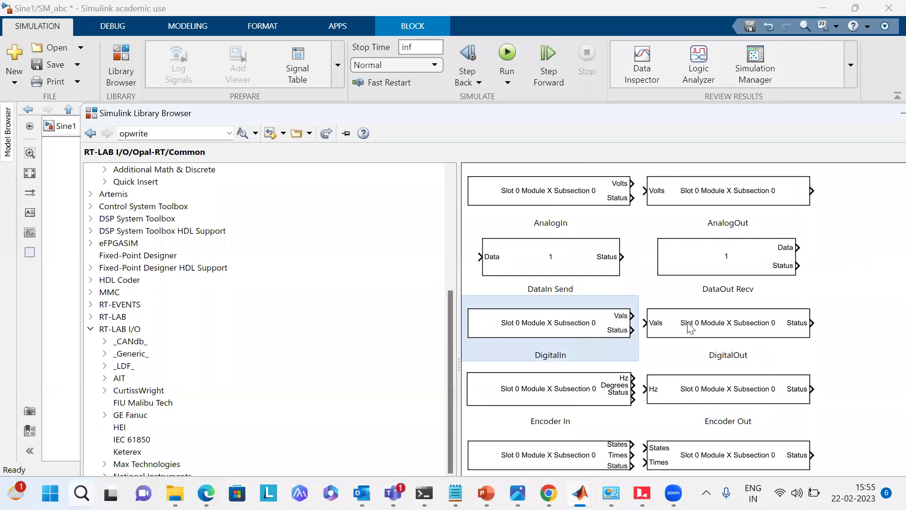
{"action": "left_click", "coordinate": [734, 314]}
{"action": "right_click", "coordinate": [734, 314]}
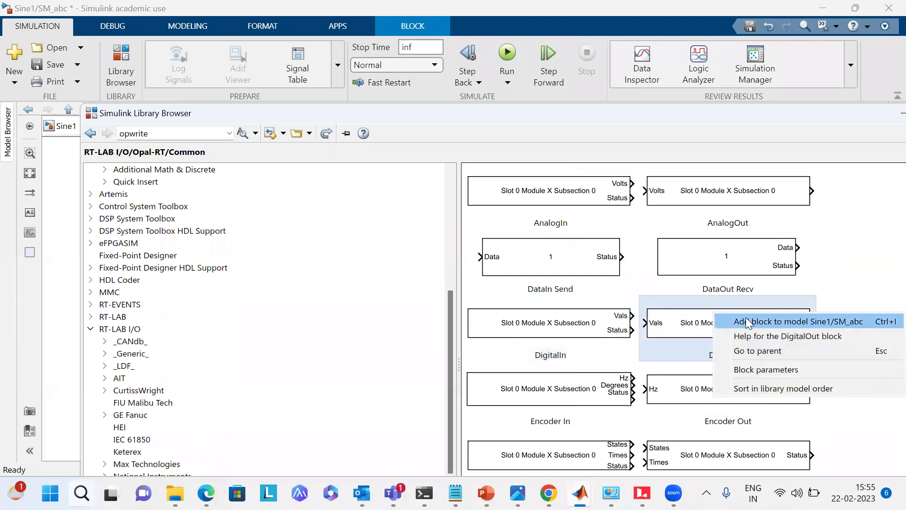
{"action": "left_click", "coordinate": [746, 322]}
Add PWM Out and PWM In blocks from the Common library to Sine1/SM_abc, and minimize the library browser.
{"action": "scroll", "coordinate": [747, 322], "scroll_direction": "down", "scroll_amount": 3}
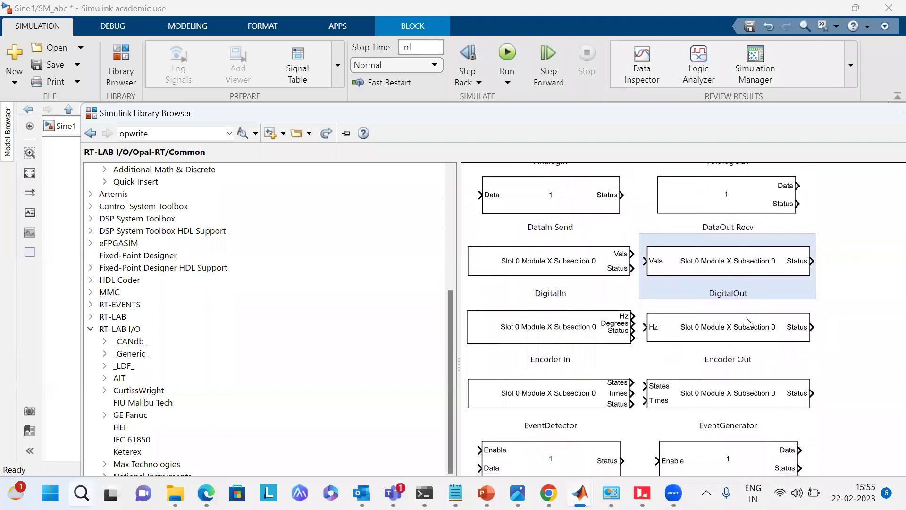
{"action": "scroll", "coordinate": [747, 322], "scroll_direction": "down", "scroll_amount": 3}
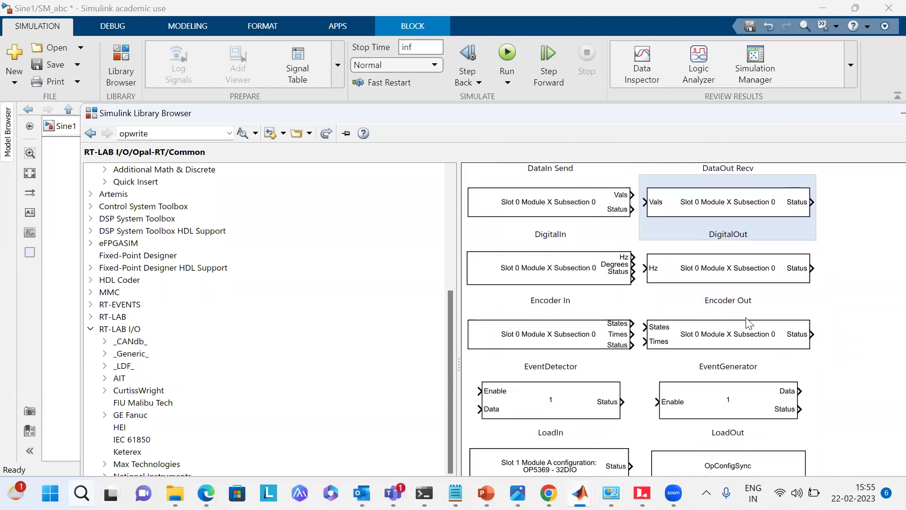
{"action": "left_click", "coordinate": [740, 274]}
{"action": "scroll", "coordinate": [739, 274], "scroll_direction": "down", "scroll_amount": 4}
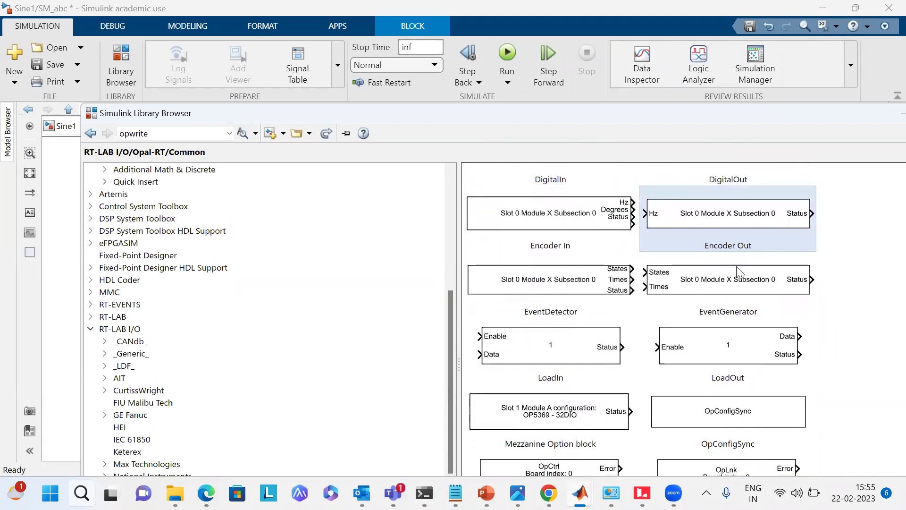
{"action": "scroll", "coordinate": [740, 273], "scroll_direction": "down", "scroll_amount": 6}
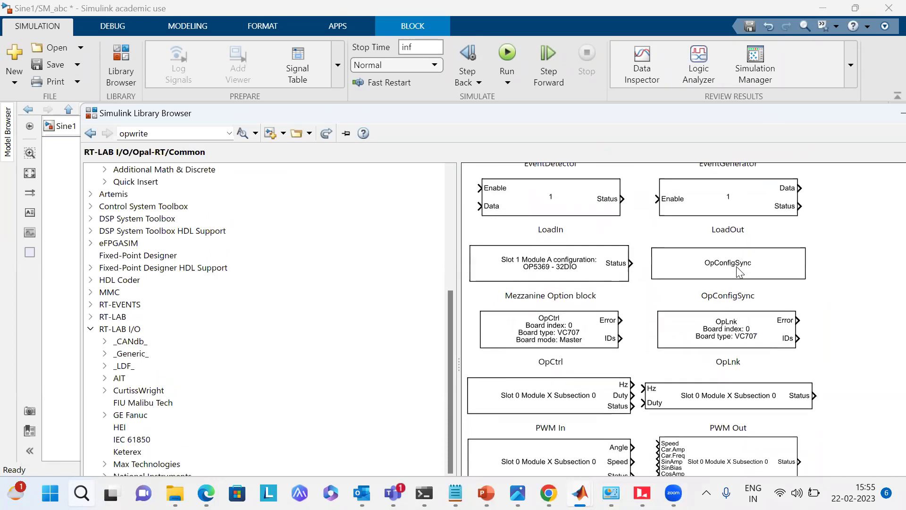
{"action": "left_click", "coordinate": [720, 396]}
{"action": "right_click", "coordinate": [720, 396]}
{"action": "left_click", "coordinate": [756, 396]}
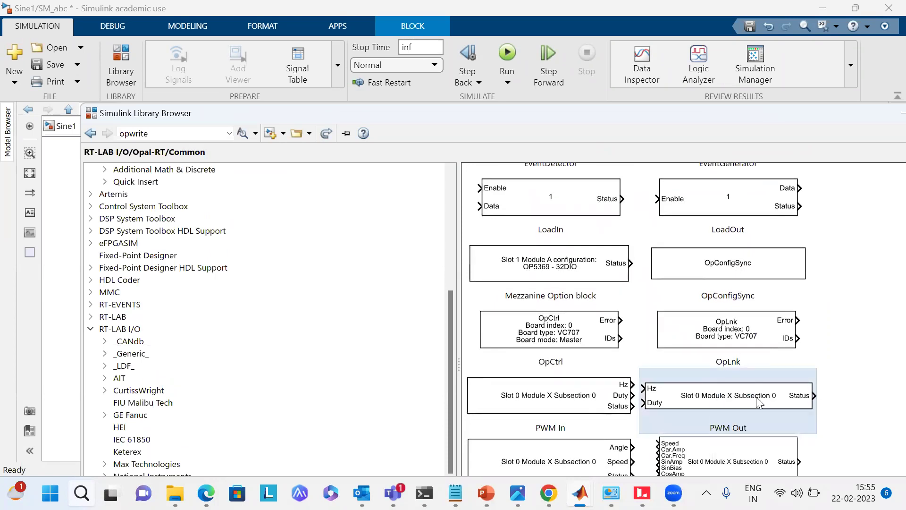
{"action": "left_click", "coordinate": [581, 400]}
{"action": "right_click", "coordinate": [581, 400]}
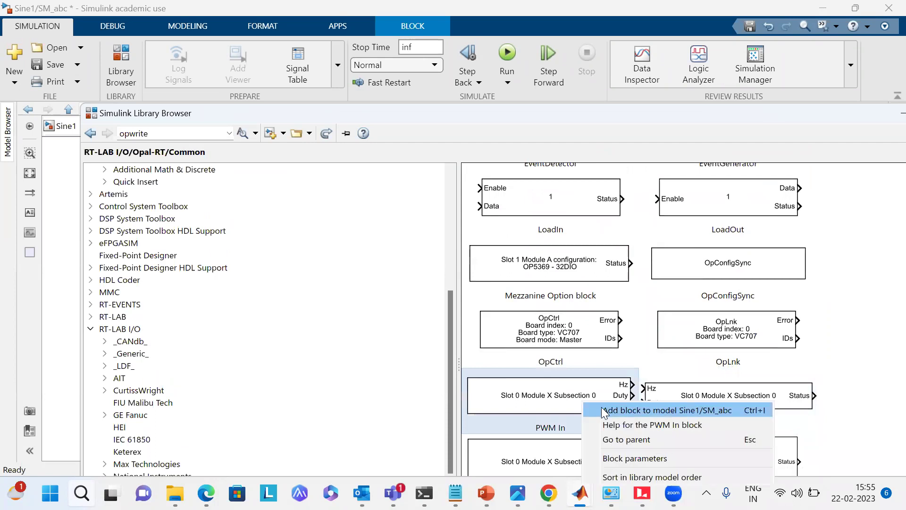
{"action": "left_click", "coordinate": [601, 406]}
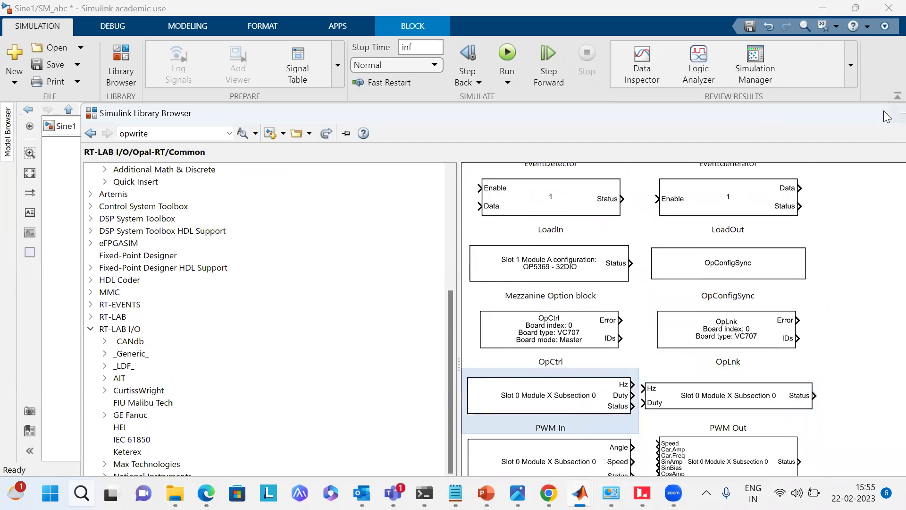
{"action": "left_click", "coordinate": [902, 112]}
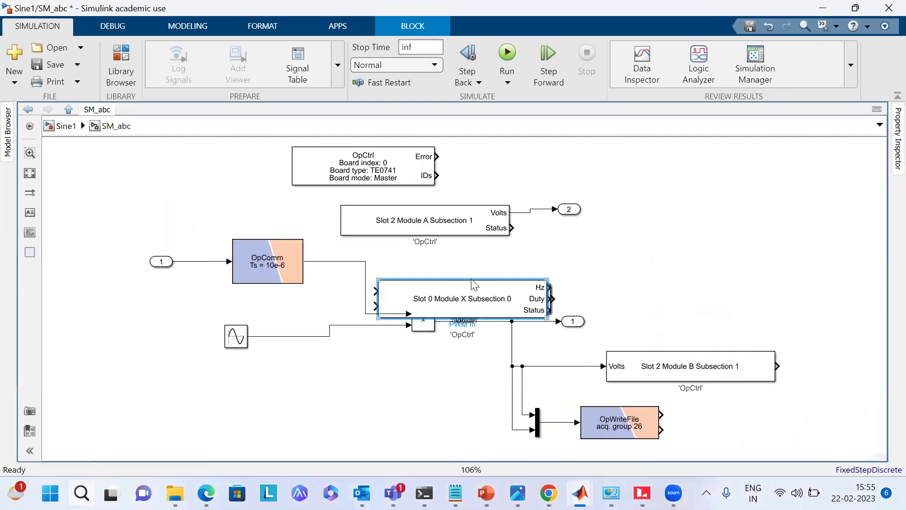
Separate the stacked new blocks, placing DigitalOut above DigitalIn right of the existing diagram, and PWM Out above PWM In below the sine wave block.
{"action": "left_click_drag", "start_coordinate": [468, 299], "coordinate": [736, 207]}
{"action": "left_click_drag", "start_coordinate": [498, 300], "coordinate": [333, 402]}
{"action": "left_click_drag", "start_coordinate": [471, 287], "coordinate": [755, 247]}
{"action": "left_click_drag", "start_coordinate": [507, 295], "coordinate": [396, 446]}
{"action": "left_click_drag", "start_coordinate": [311, 393], "coordinate": [359, 363]}
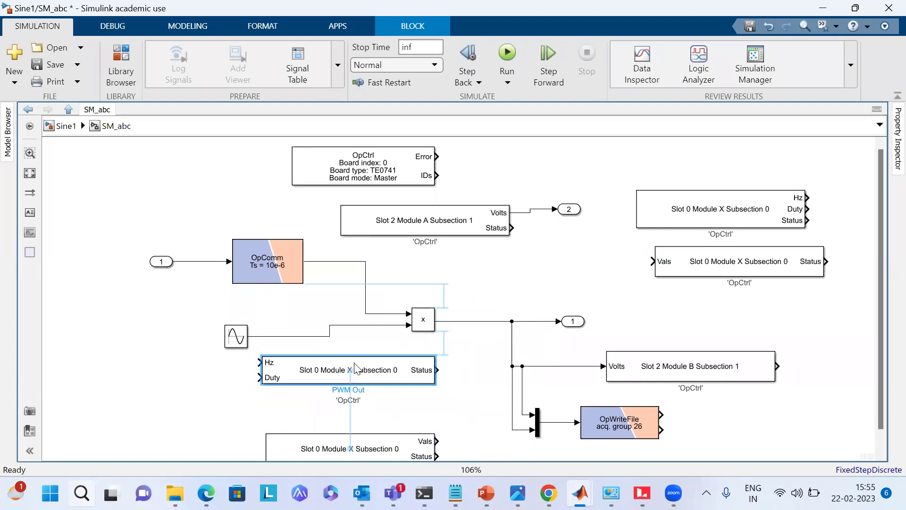
{"action": "left_click_drag", "start_coordinate": [324, 450], "coordinate": [725, 305]}
{"action": "left_click_drag", "start_coordinate": [722, 257], "coordinate": [333, 450]}
{"action": "key", "text": "ctrl+z"}
{"action": "key", "text": "ctrl+z"}
Inspect the DigitalOut block's parameters and close them.
{"action": "left_click", "coordinate": [741, 270]}
{"action": "double_click", "coordinate": [741, 270]}
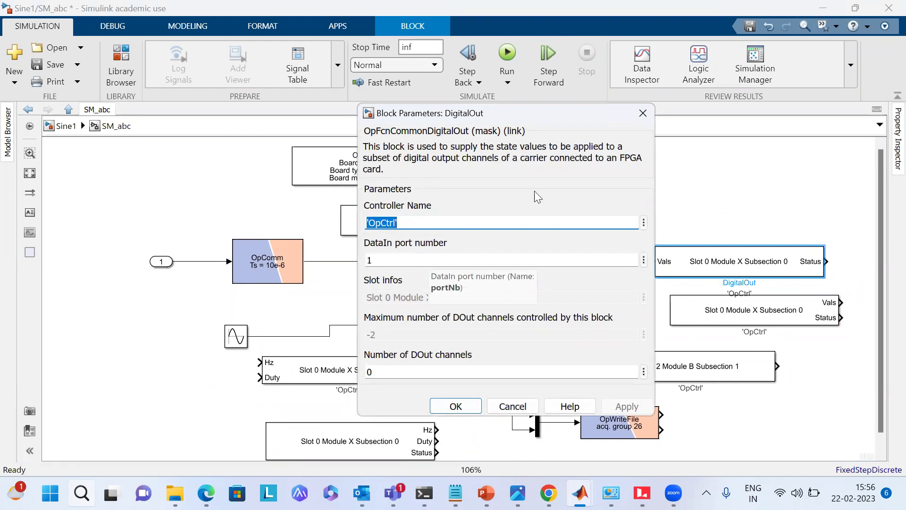
{"action": "left_click", "coordinate": [642, 113]}
Look up the DO entries and their DataIn port numbers in the TE0741 .conf file in the MATLAB editor.
{"action": "mouse_move", "coordinate": [581, 493]}
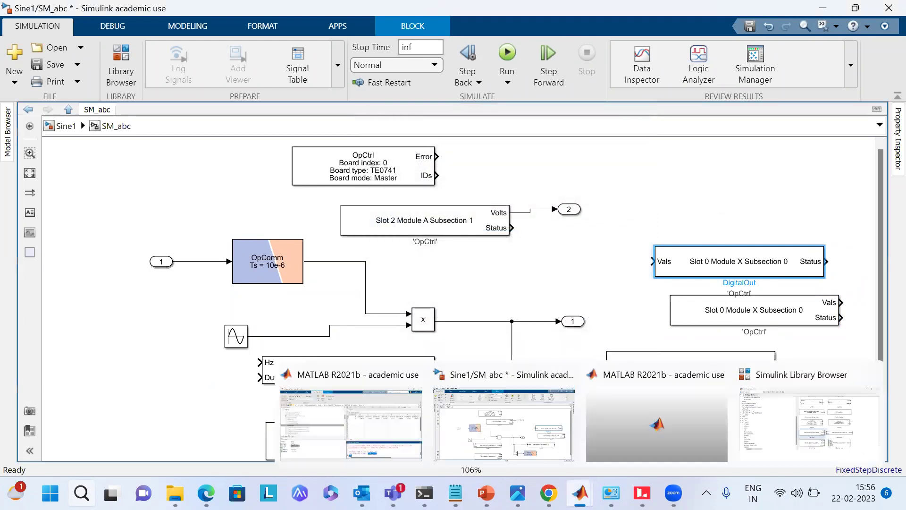
{"action": "left_click", "coordinate": [350, 415]}
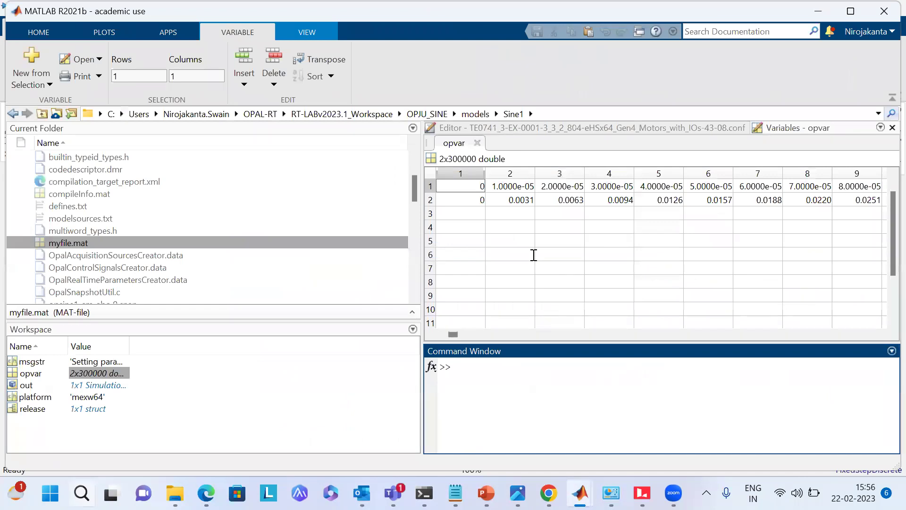
{"action": "scroll", "coordinate": [534, 255], "scroll_direction": "up", "scroll_amount": 5}
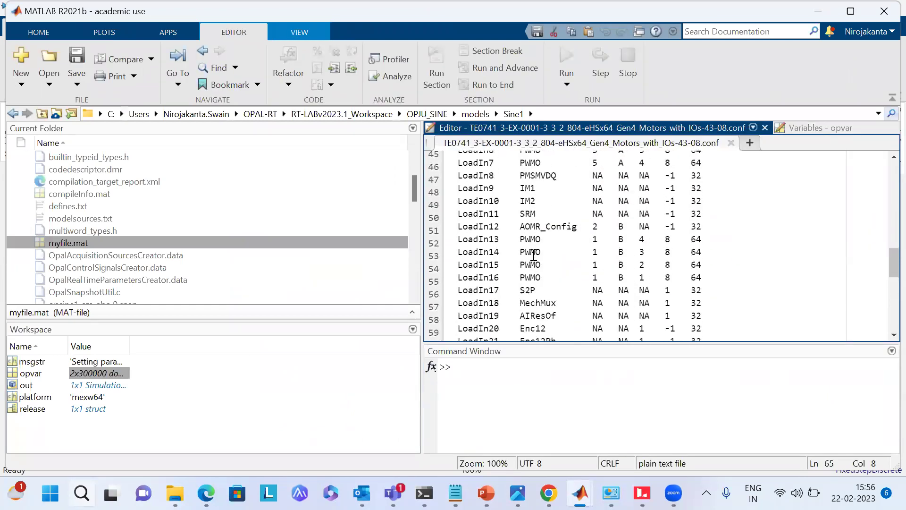
{"action": "scroll", "coordinate": [534, 256], "scroll_direction": "up", "scroll_amount": 8}
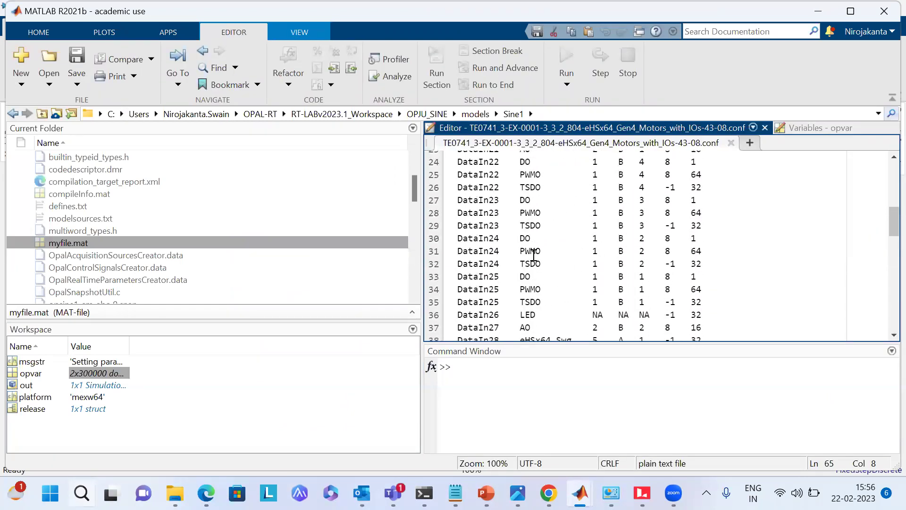
{"action": "scroll", "coordinate": [533, 256], "scroll_direction": "up", "scroll_amount": 5}
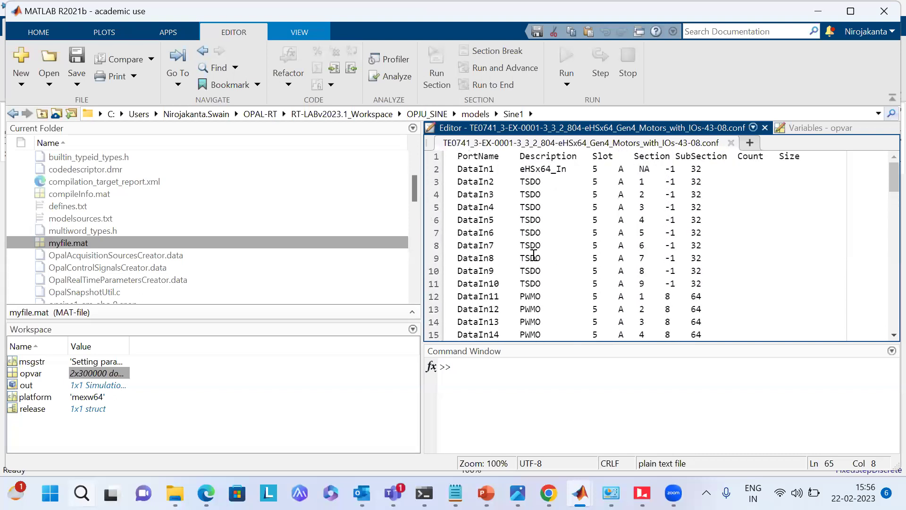
{"action": "scroll", "coordinate": [534, 256], "scroll_direction": "down", "scroll_amount": 4}
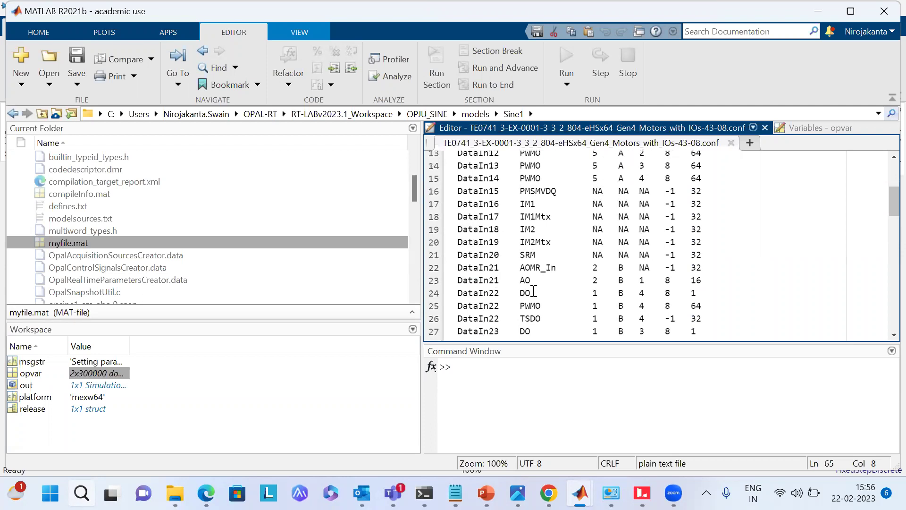
{"action": "scroll", "coordinate": [534, 291], "scroll_direction": "down", "scroll_amount": 2}
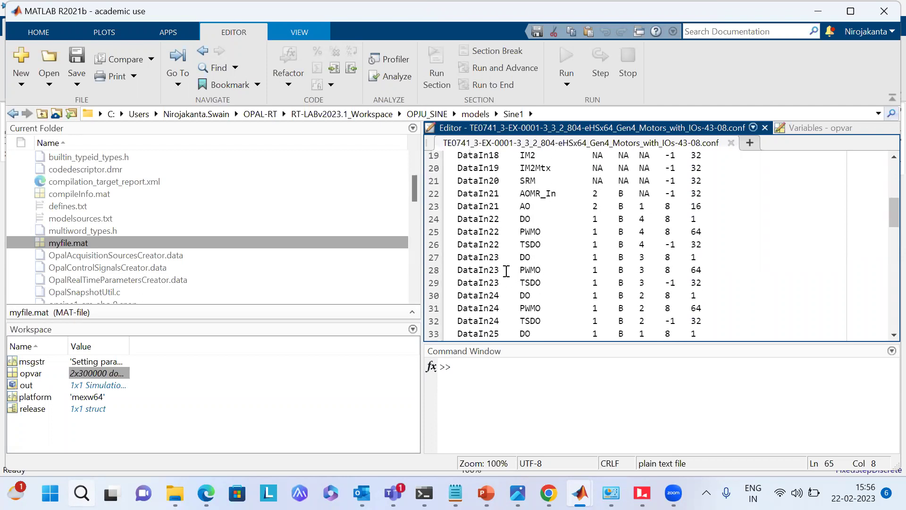
{"action": "scroll", "coordinate": [506, 271], "scroll_direction": "down", "scroll_amount": 1}
{"action": "scroll", "coordinate": [506, 271], "scroll_direction": "down", "scroll_amount": 2}
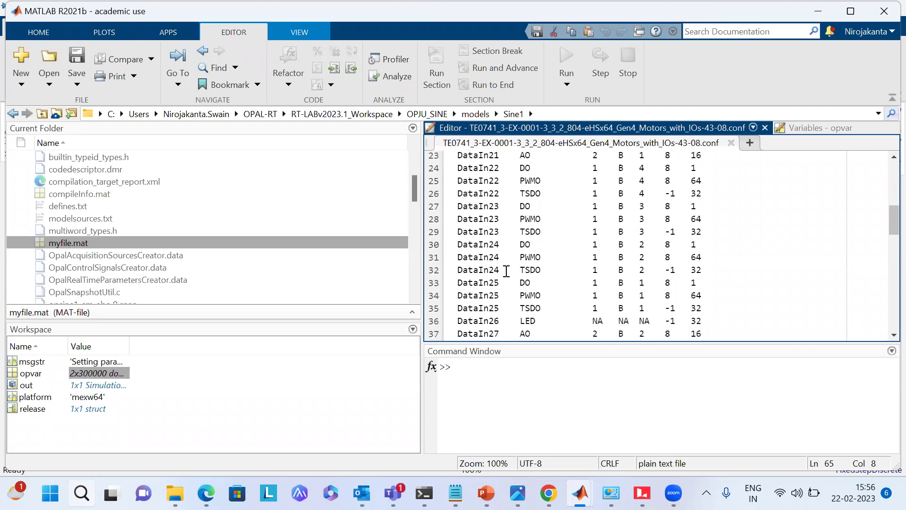
{"action": "left_click", "coordinate": [799, 11]}
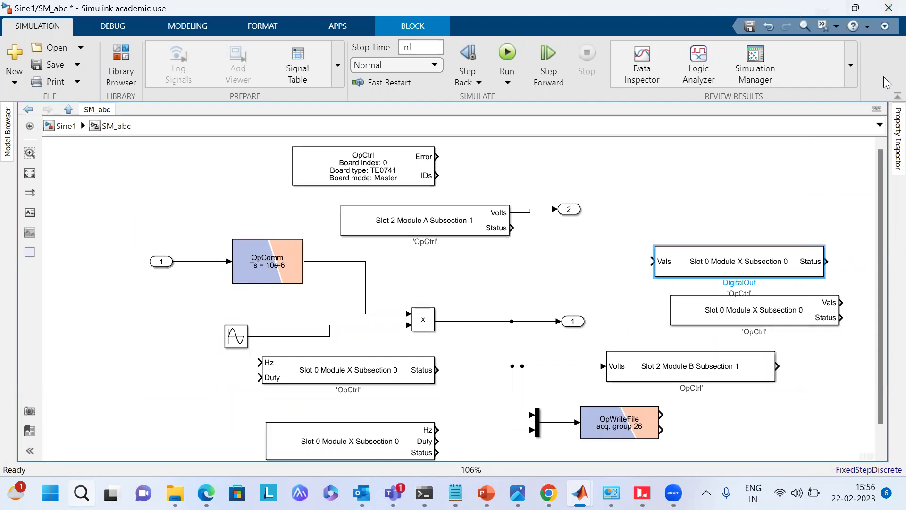
Set the DigitalOut block's DataIn port number to 22 and apply it.
{"action": "double_click", "coordinate": [716, 263]}
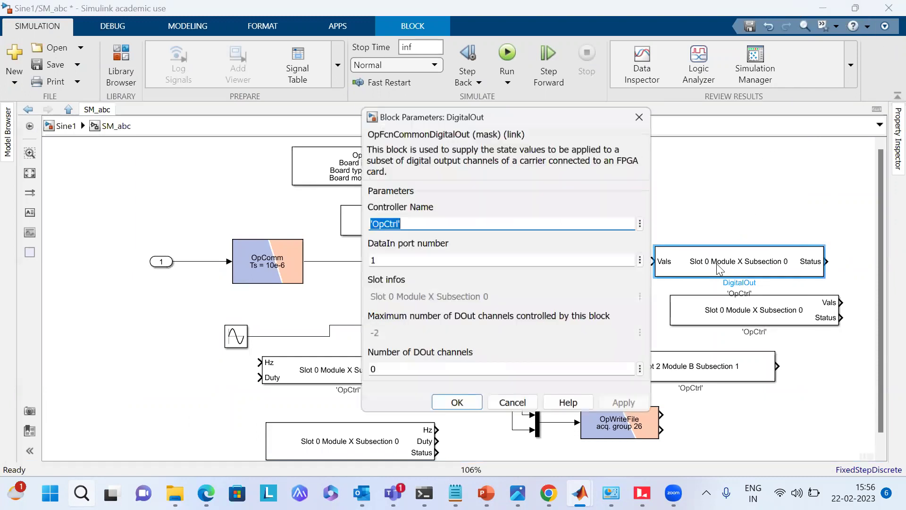
{"action": "key", "text": "Tab"}
{"action": "type", "text": "22"}
{"action": "left_click", "coordinate": [645, 408]}
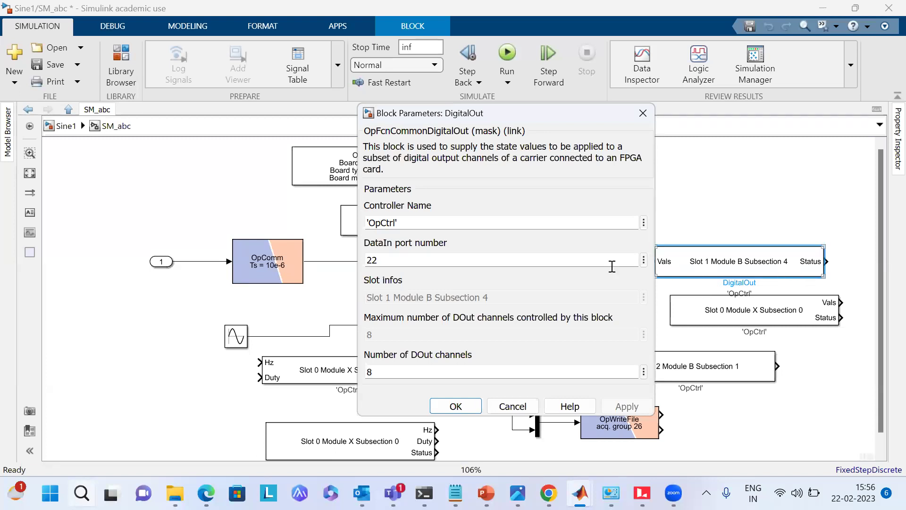
Set the DigitalOut block's DataIn port number to 25, apply it, and close its parameters.
{"action": "double_click", "coordinate": [493, 260]}
{"action": "type", "text": "2"}
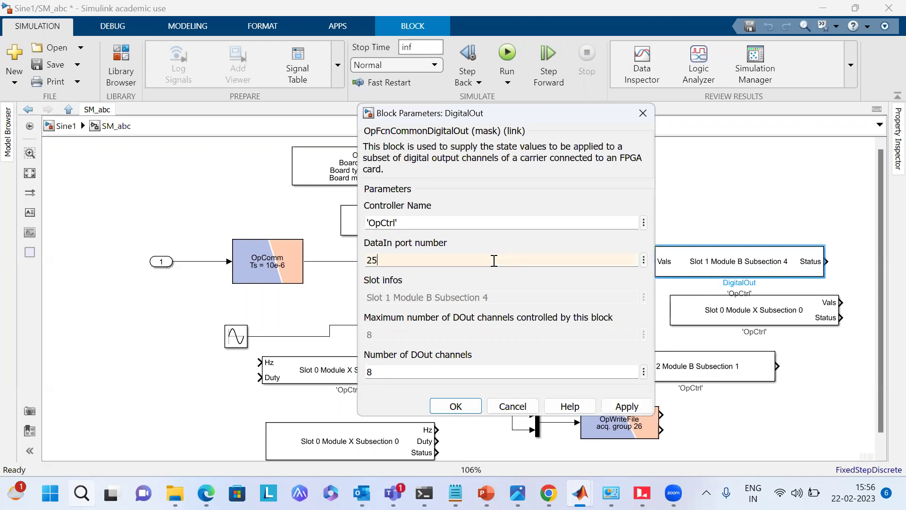
{"action": "left_click", "coordinate": [624, 405]}
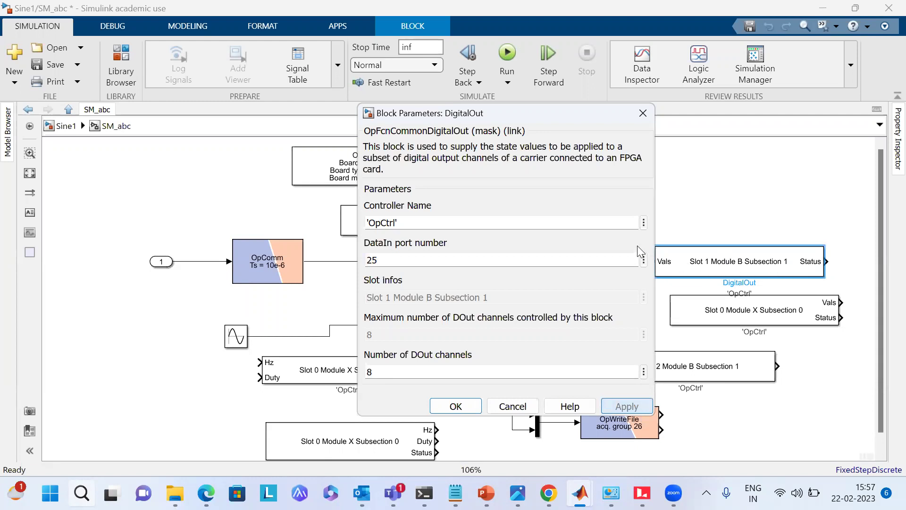
{"action": "left_click", "coordinate": [642, 113]}
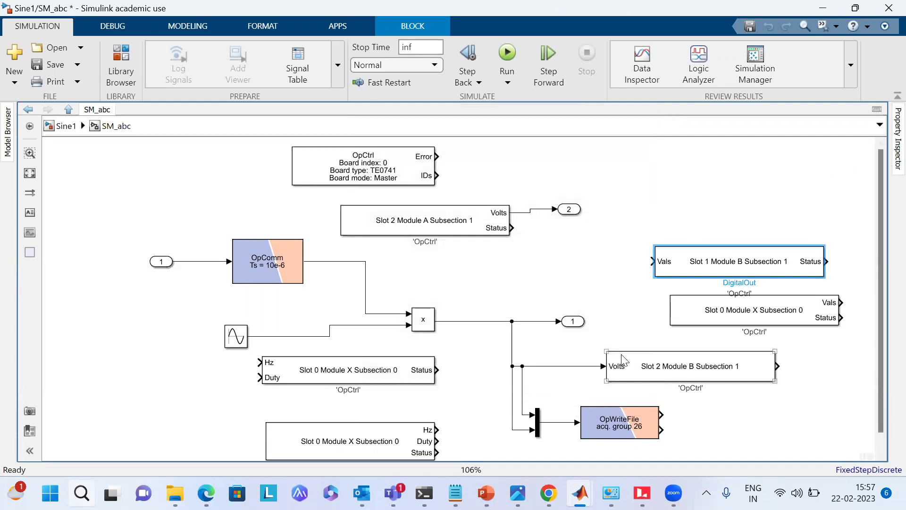
Move the AnalogOut block beneath the DigitalIn block and delete the signal line feeding its Volts input.
{"action": "left_click_drag", "start_coordinate": [642, 377], "coordinate": [698, 373]}
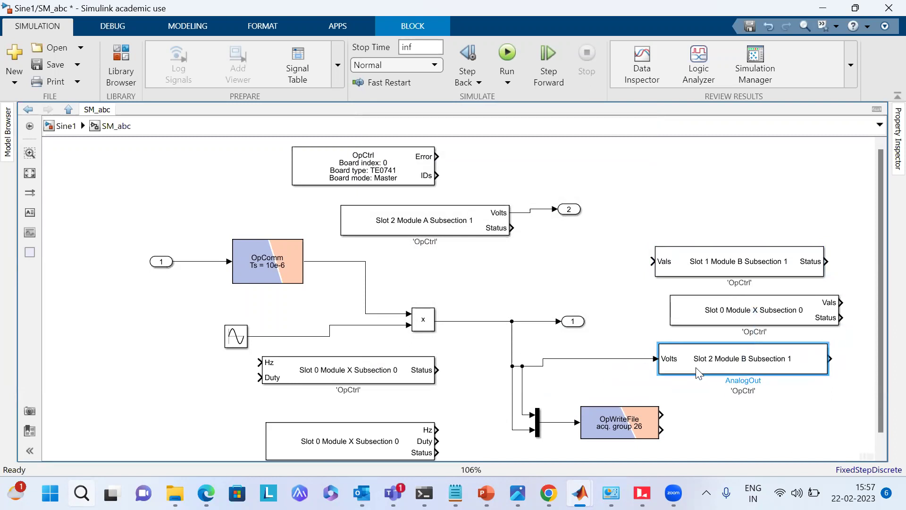
{"action": "left_click", "coordinate": [612, 359]}
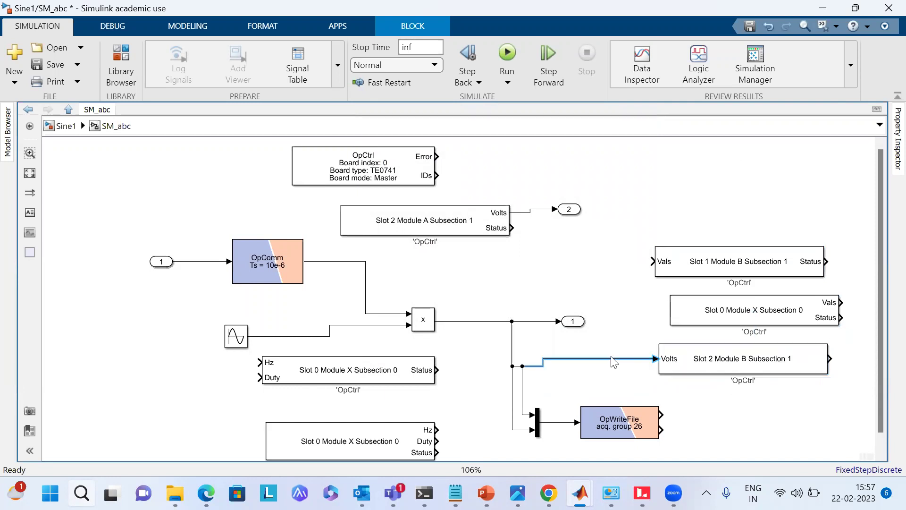
{"action": "left_click", "coordinate": [614, 362]}
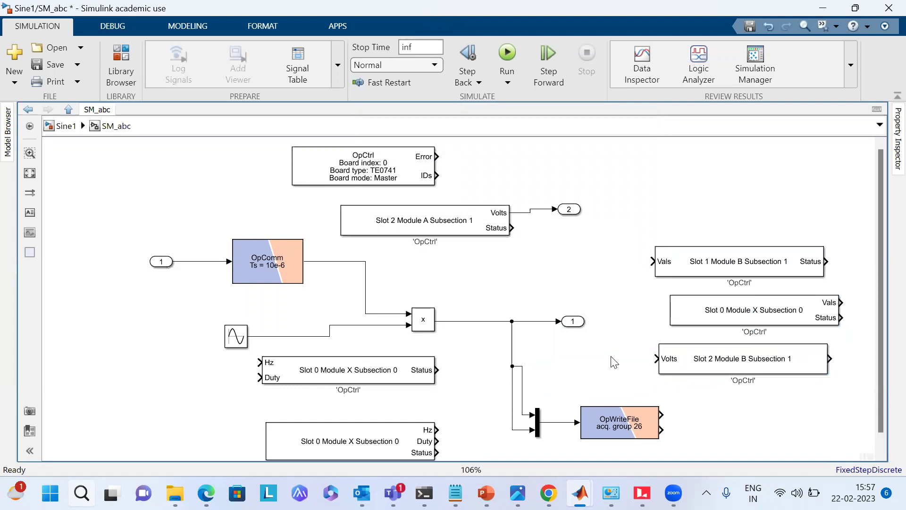
{"action": "right_click", "coordinate": [613, 362]}
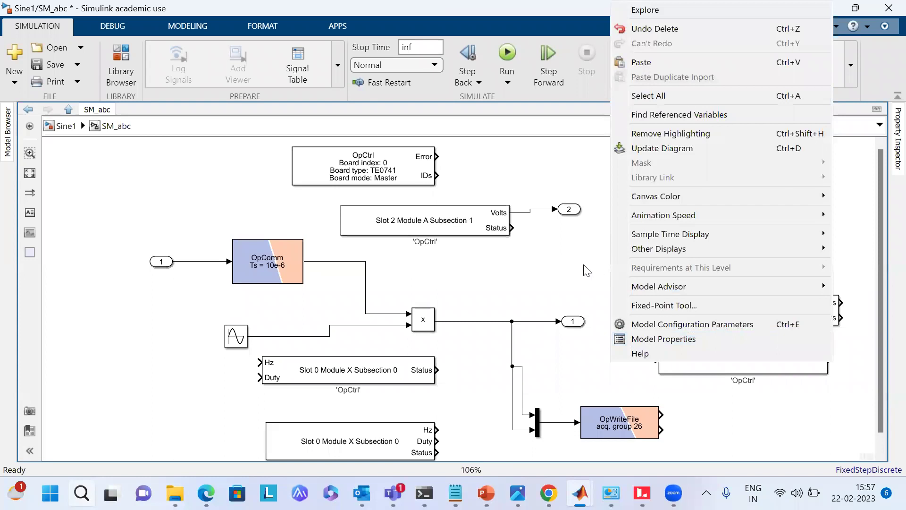
Insert a Mux block between the product output and the AnalogOut block and set its number of inputs to 3.
{"action": "left_click", "coordinate": [603, 336]}
{"action": "double_click", "coordinate": [601, 364]}
{"action": "type", "text": "mux"}
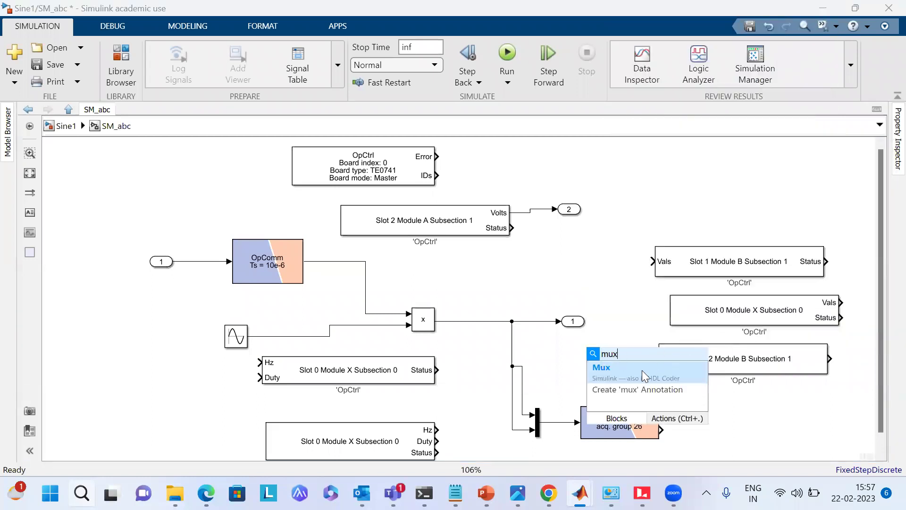
{"action": "left_click", "coordinate": [642, 370]}
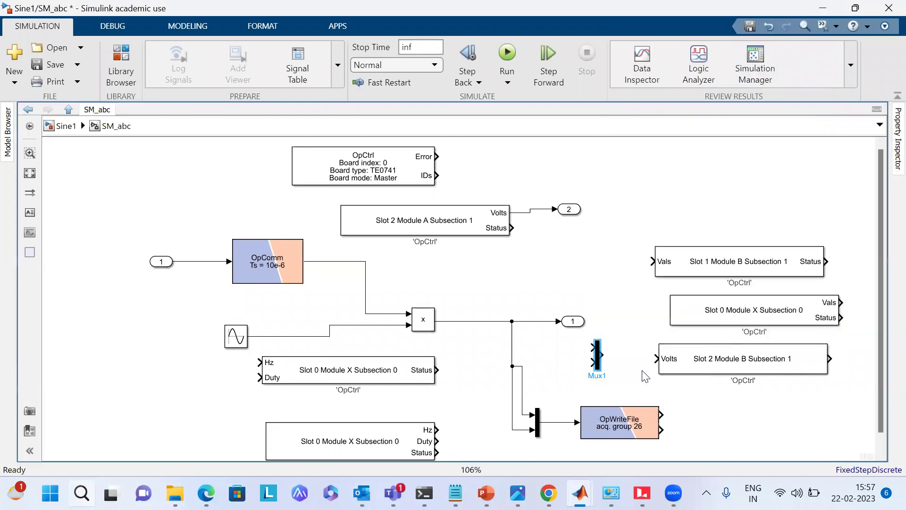
{"action": "double_click", "coordinate": [598, 353]}
{"action": "type", "text": "3"}
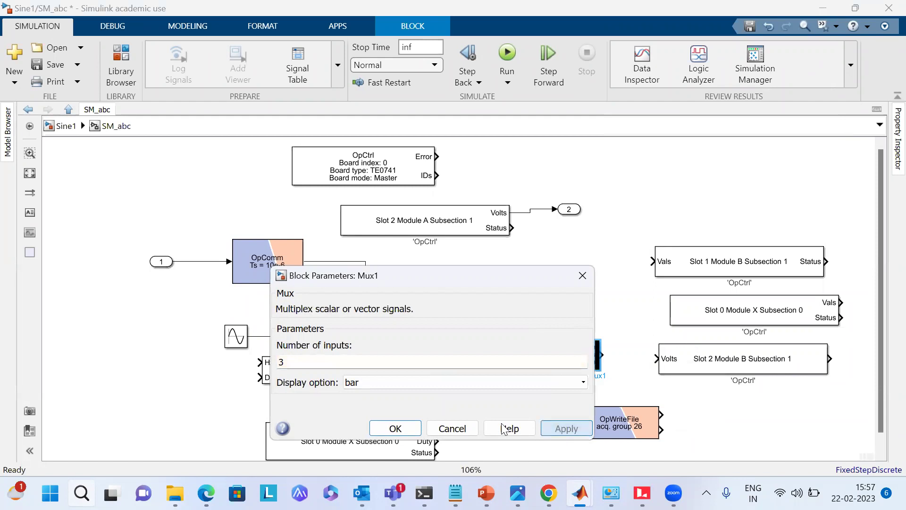
{"action": "left_click", "coordinate": [395, 428]}
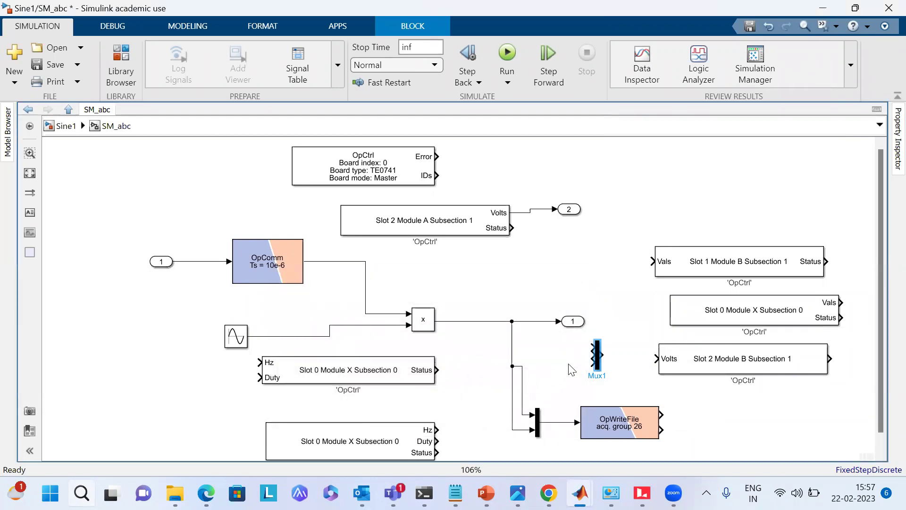
Add a Constant block beside the new three-input Mux and set its constant value to 0.
{"action": "double_click", "coordinate": [569, 349]}
{"action": "type", "text": "con"}
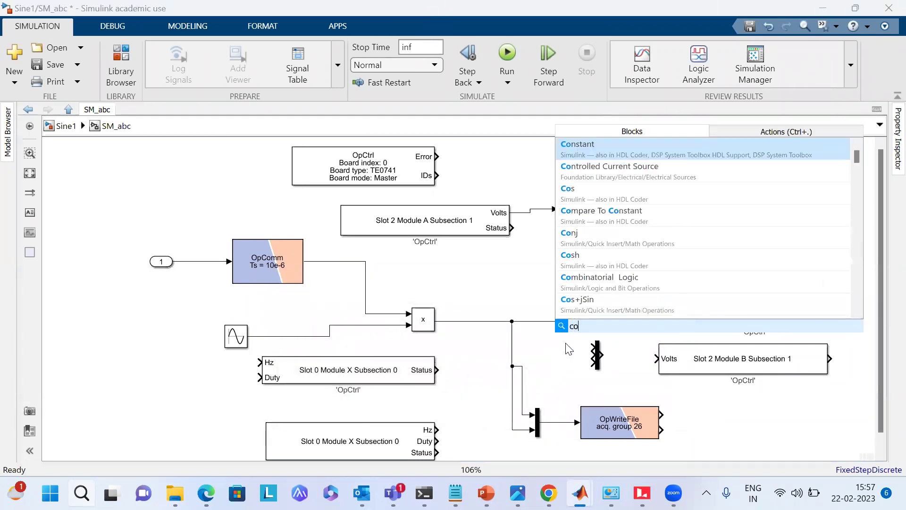
{"action": "left_click", "coordinate": [593, 150]}
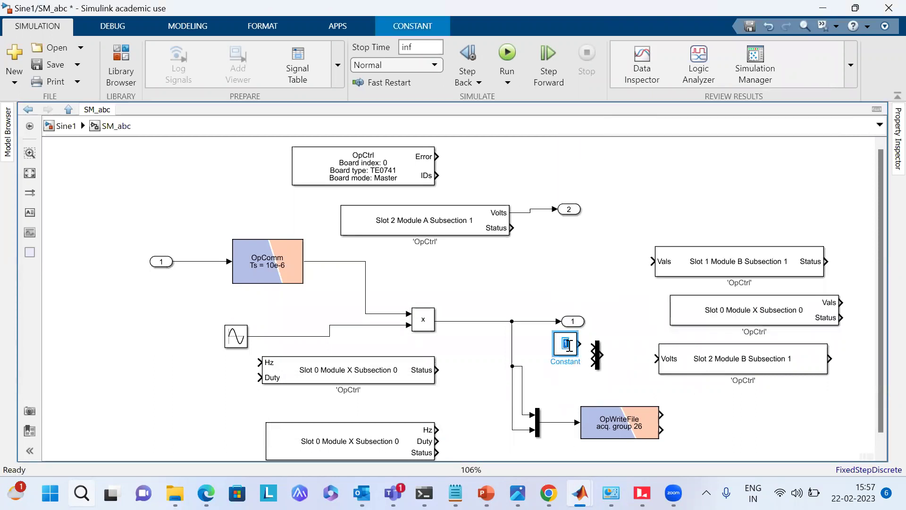
{"action": "double_click", "coordinate": [568, 344]}
{"action": "type", "text": "0"}
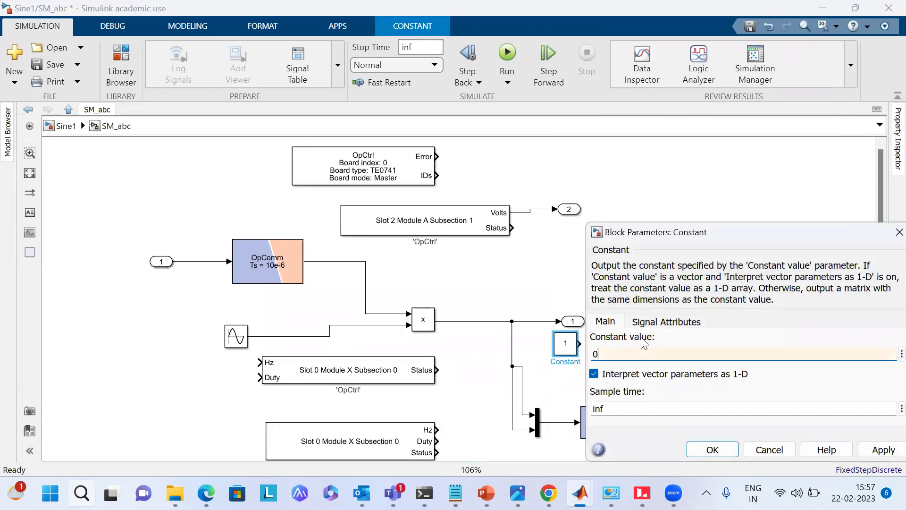
{"action": "left_click", "coordinate": [883, 449]}
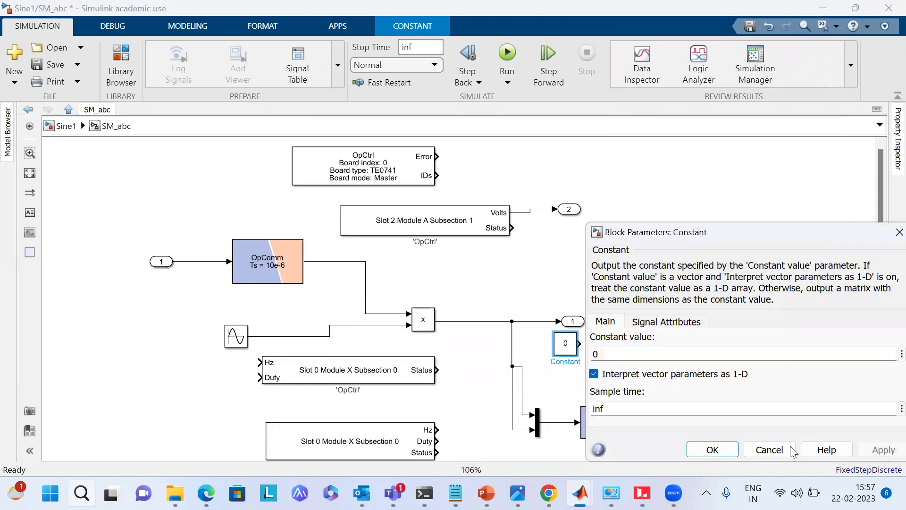
{"action": "left_click", "coordinate": [731, 454]}
Wire the Constant to the Mux's first two inputs, the product signal to the third, and the Mux output to AnalogOut's Volts.
{"action": "mouse_move", "coordinate": [578, 343]}
{"action": "left_mouse_down"}
{"action": "mouse_move", "coordinate": [593, 346]}
{"action": "mouse_move", "coordinate": [579, 352]}
{"action": "mouse_move", "coordinate": [576, 341]}
{"action": "mouse_move", "coordinate": [582, 346]}
{"action": "left_mouse_up"}
{"action": "left_click_drag", "start_coordinate": [500, 368], "coordinate": [523, 321]}
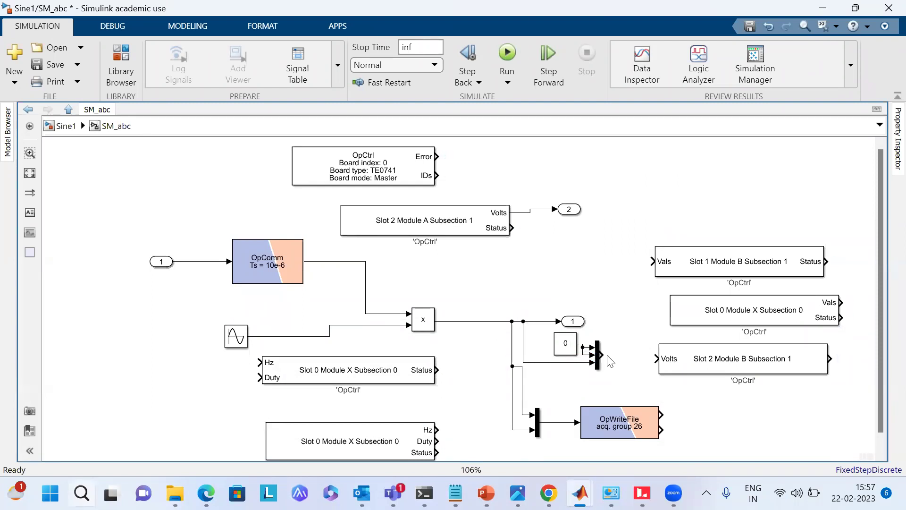
{"action": "left_click_drag", "start_coordinate": [608, 360], "coordinate": [656, 358]}
Set the AnalogOut block's number of AOut channels to 3, apply it, and close its parameters.
{"action": "double_click", "coordinate": [722, 370]}
{"action": "double_click", "coordinate": [500, 394]}
{"action": "type", "text": "3"}
{"action": "left_click", "coordinate": [625, 461]}
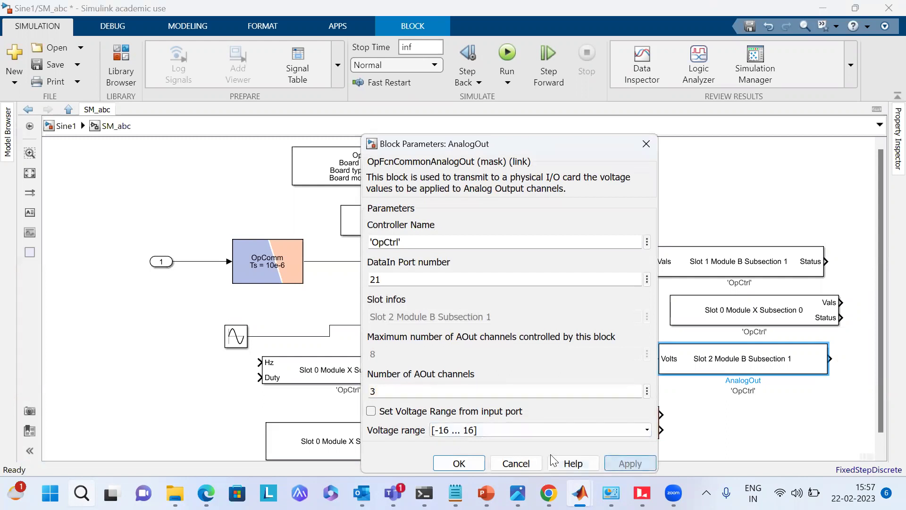
{"action": "left_click", "coordinate": [459, 463]}
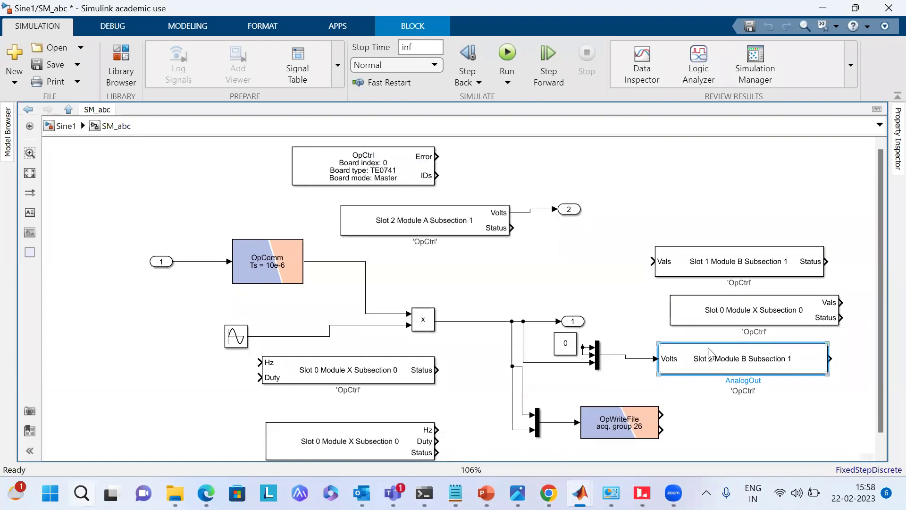
Move the DigitalOut block up level with the OpCtrl block and place a copy of it directly beneath.
{"action": "left_click", "coordinate": [729, 269]}
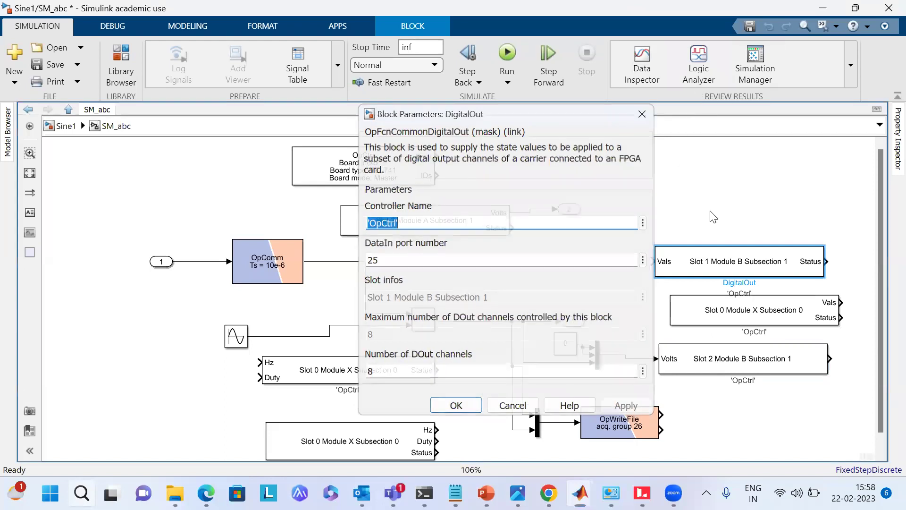
{"action": "left_click", "coordinate": [650, 109]}
{"action": "left_click_drag", "start_coordinate": [693, 261], "coordinate": [673, 201]}
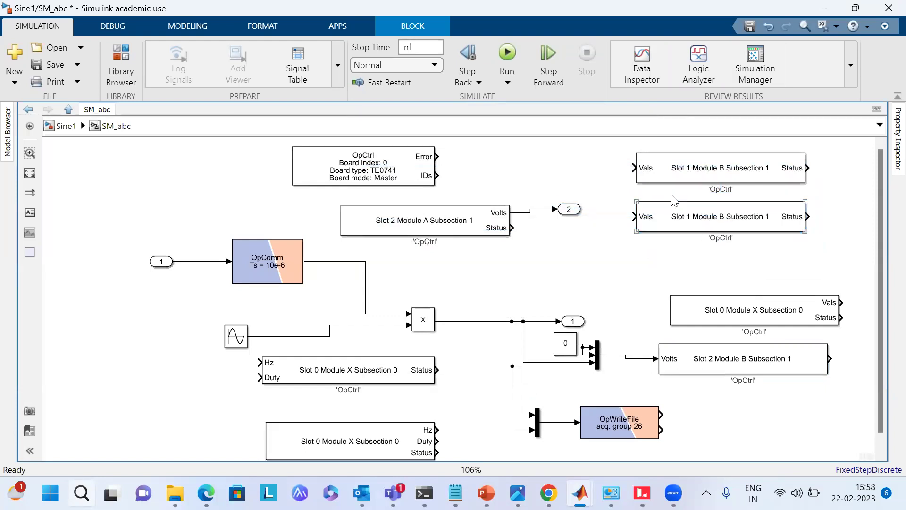
{"action": "right_click", "coordinate": [673, 200]}
{"action": "left_click", "coordinate": [632, 245]}
Set the copied DigitalOut block's DataIn port number to 24, apply it, and close its parameters.
{"action": "double_click", "coordinate": [649, 225]}
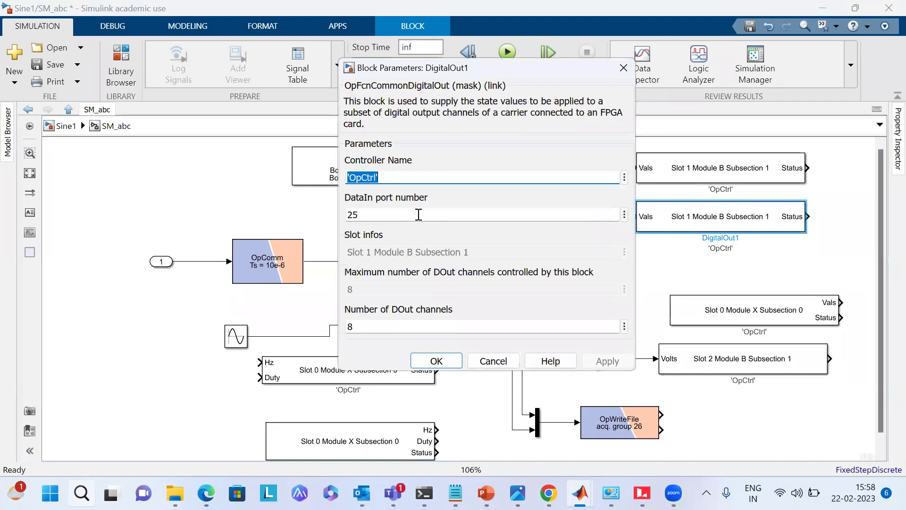
{"action": "double_click", "coordinate": [418, 214]}
{"action": "type", "text": "2"}
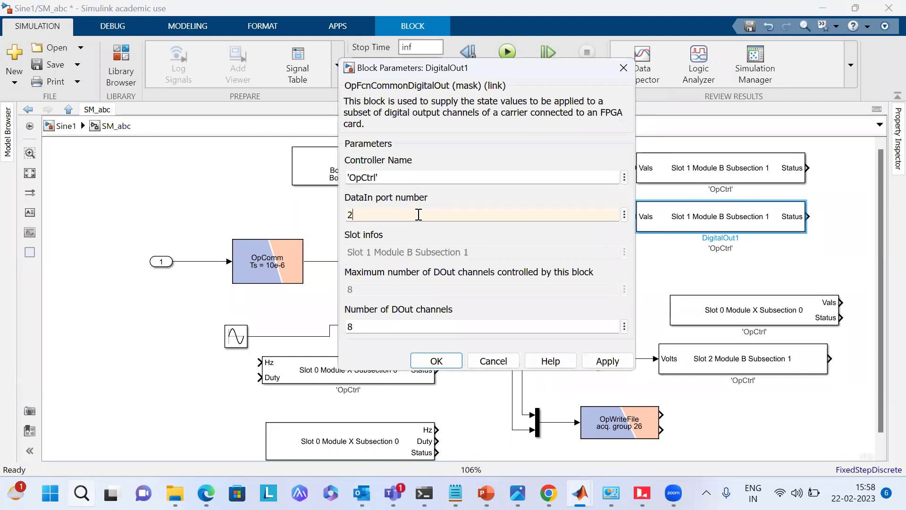
{"action": "left_click", "coordinate": [607, 361]}
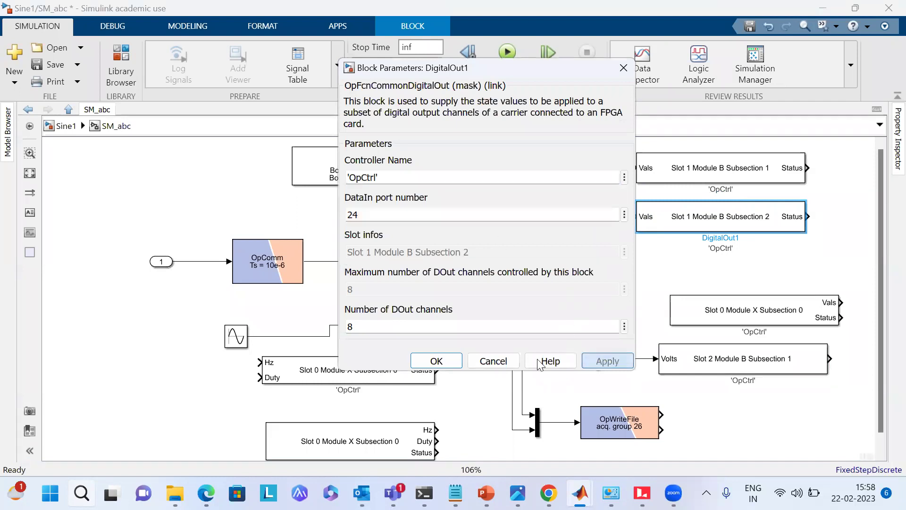
{"action": "left_click", "coordinate": [436, 360]}
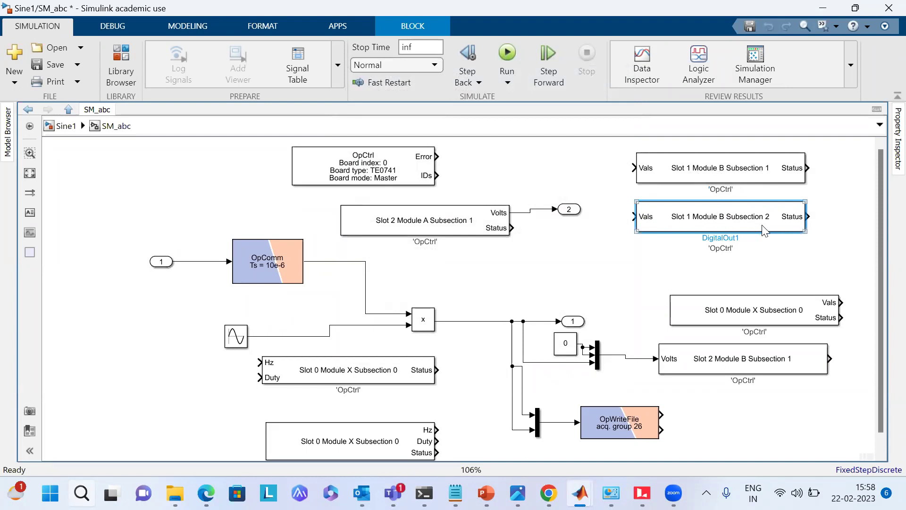
Move the DigitalIn block beneath the two DigitalOut blocks and open its parameters.
{"action": "left_click_drag", "start_coordinate": [768, 312], "coordinate": [733, 291]}
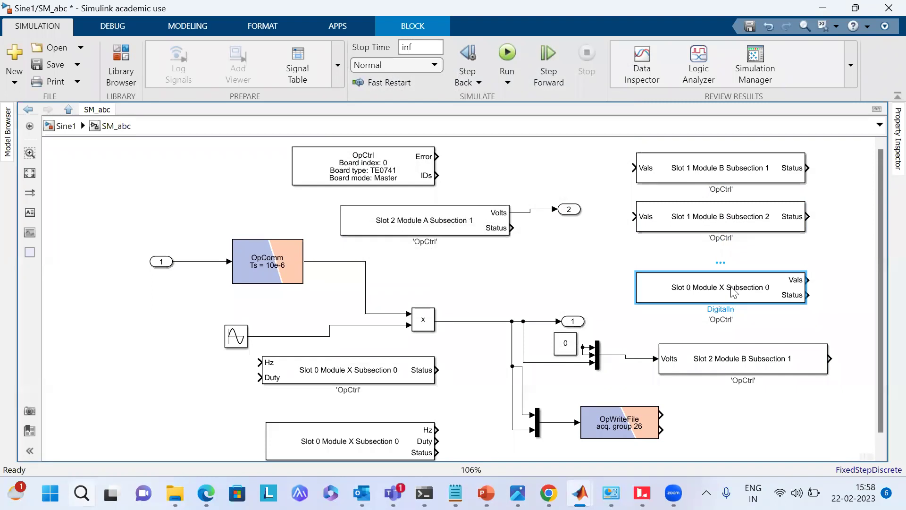
{"action": "double_click", "coordinate": [733, 291]}
Look up the DI entries and their DataOut port numbers in the TE0741 .conf file in the MATLAB editor.
{"action": "mouse_move", "coordinate": [642, 493]}
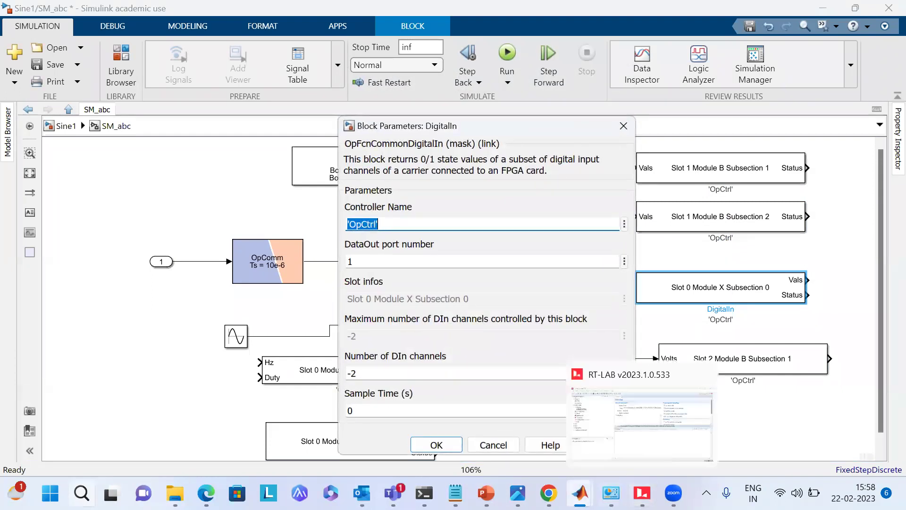
{"action": "left_click", "coordinate": [580, 493]}
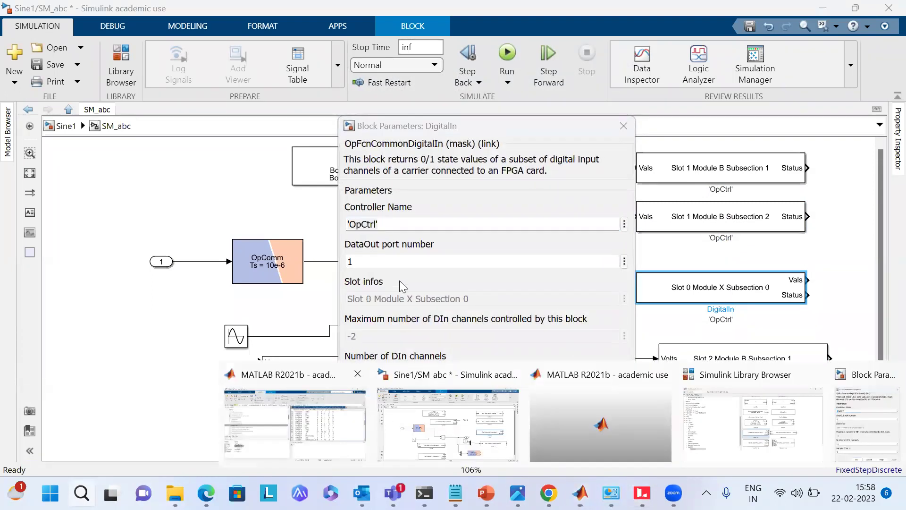
{"action": "left_click", "coordinate": [295, 422]}
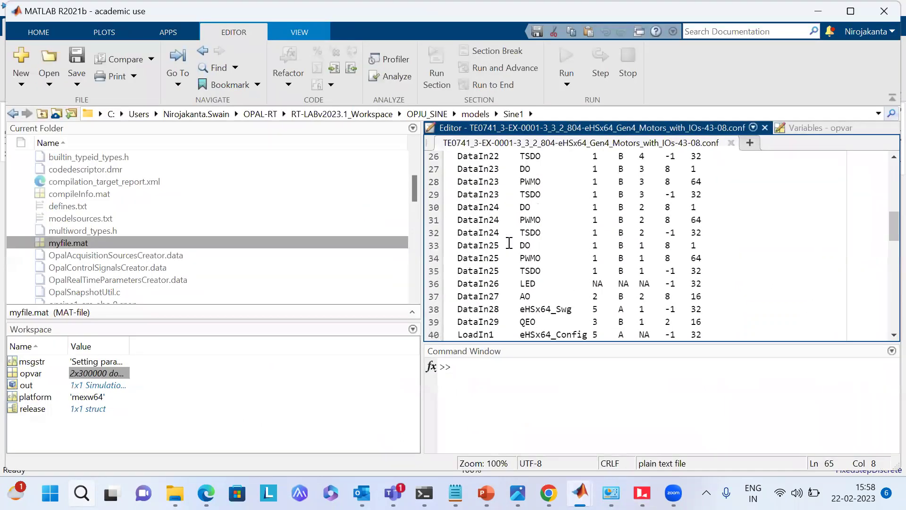
{"action": "scroll", "coordinate": [509, 243], "scroll_direction": "up", "scroll_amount": 8}
{"action": "scroll", "coordinate": [509, 243], "scroll_direction": "down", "scroll_amount": 5}
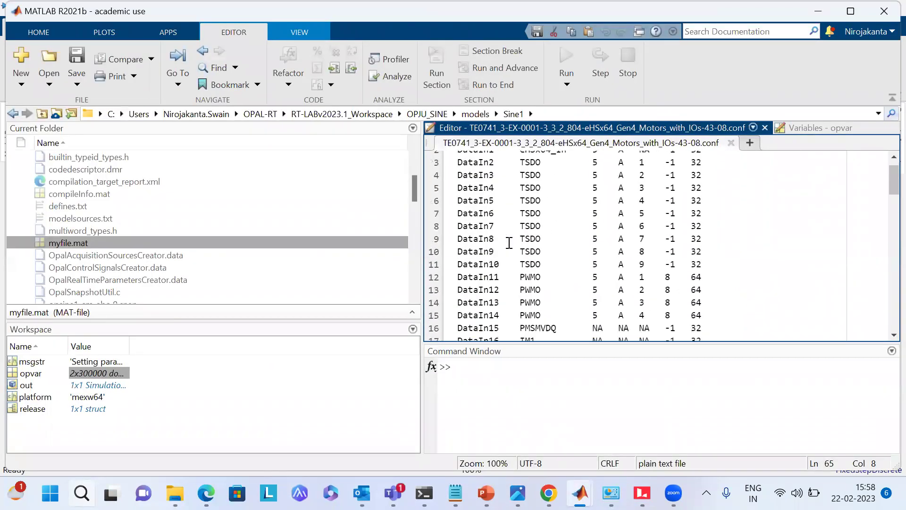
{"action": "scroll", "coordinate": [509, 243], "scroll_direction": "down", "scroll_amount": 1}
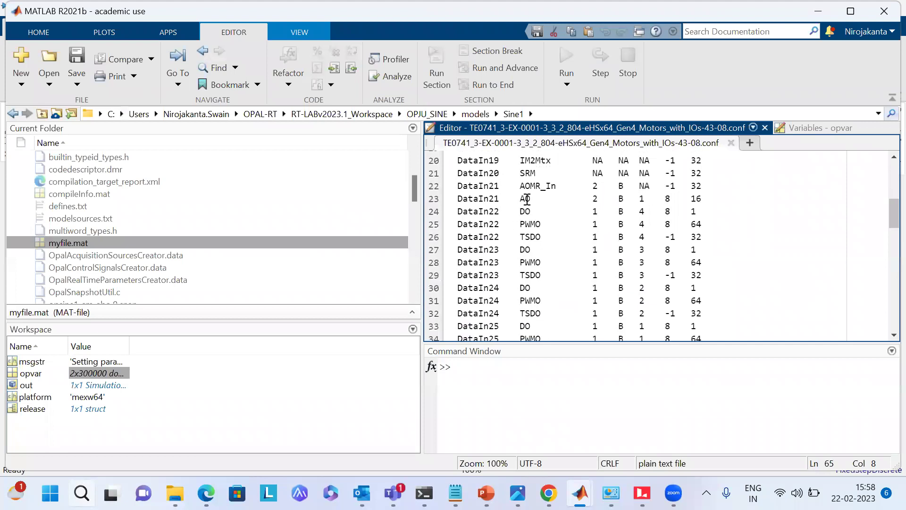
{"action": "scroll", "coordinate": [526, 200], "scroll_direction": "down", "scroll_amount": 6}
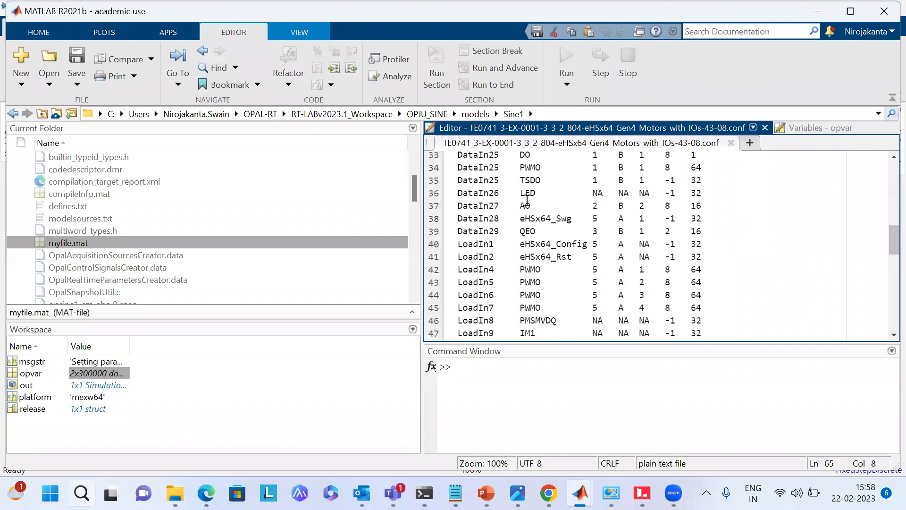
{"action": "scroll", "coordinate": [526, 200], "scroll_direction": "down", "scroll_amount": 8}
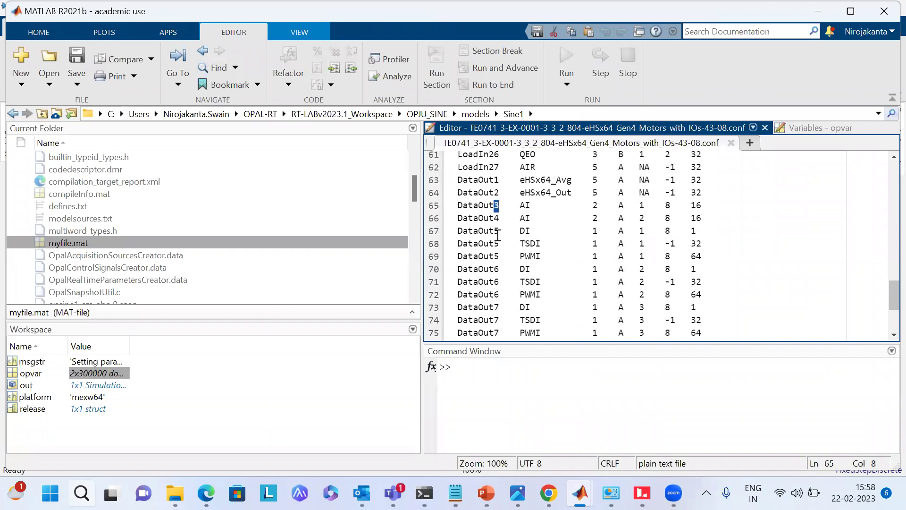
{"action": "left_click_drag", "start_coordinate": [499, 234], "coordinate": [541, 232]}
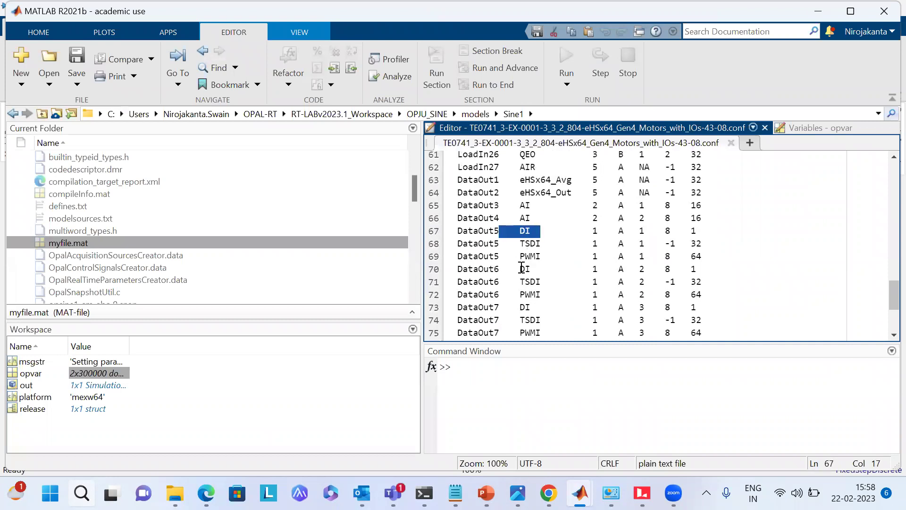
{"action": "left_click_drag", "start_coordinate": [520, 269], "coordinate": [551, 269]}
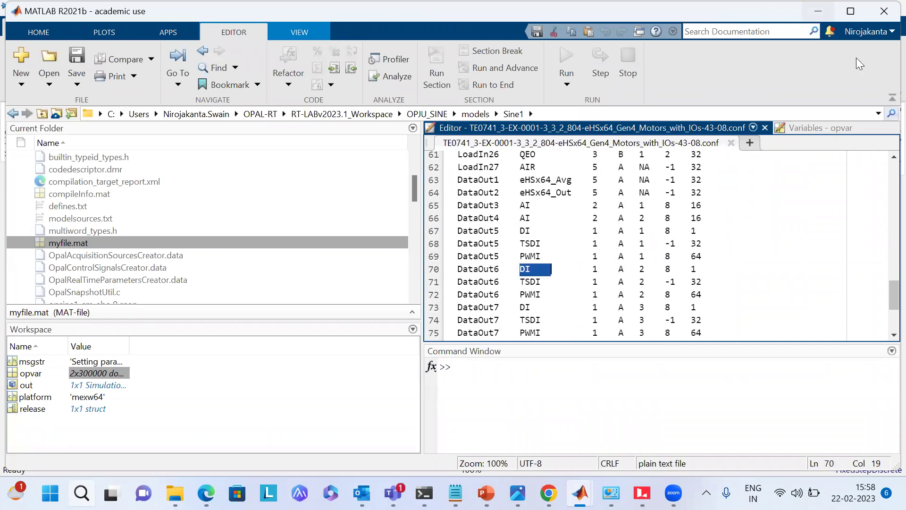
Back in Simulink, set the DigitalIn block's DataOut port number to 5, apply it, and close its parameters.
{"action": "key", "text": "alt+Tab"}
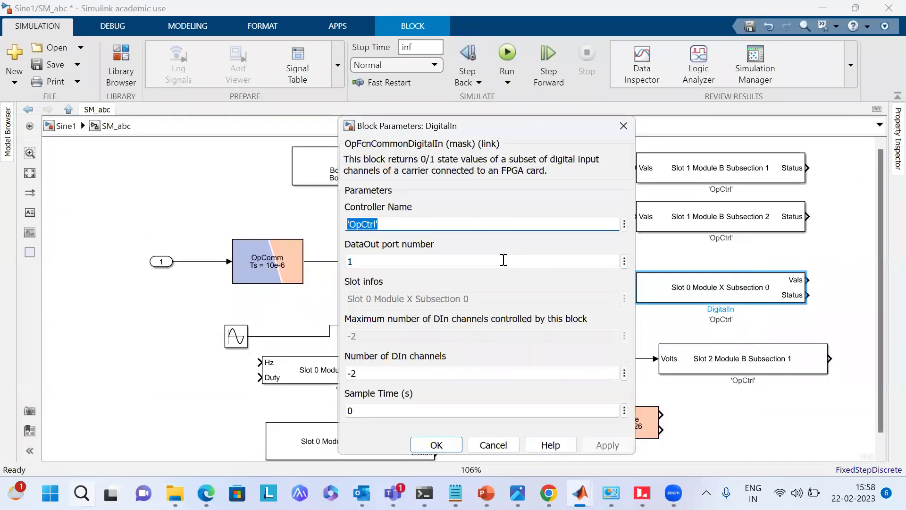
{"action": "double_click", "coordinate": [504, 260]}
{"action": "type", "text": "5"}
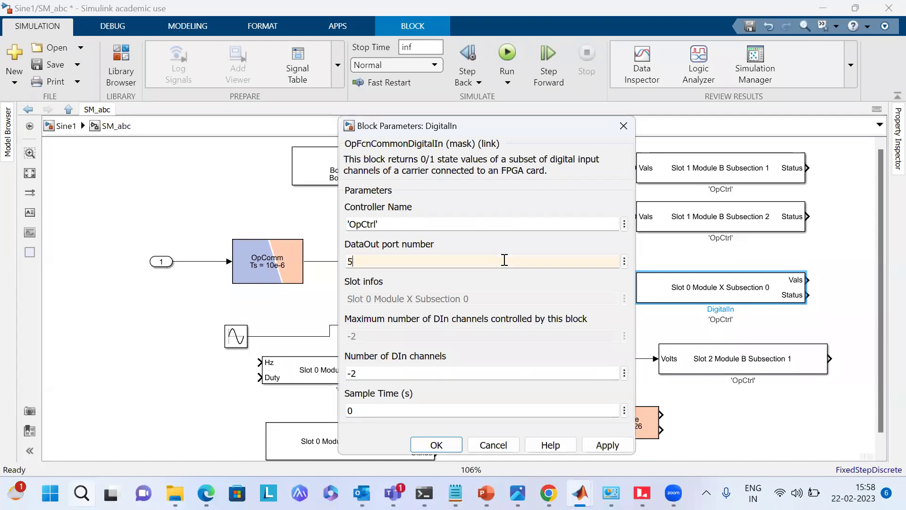
{"action": "left_click", "coordinate": [603, 444]}
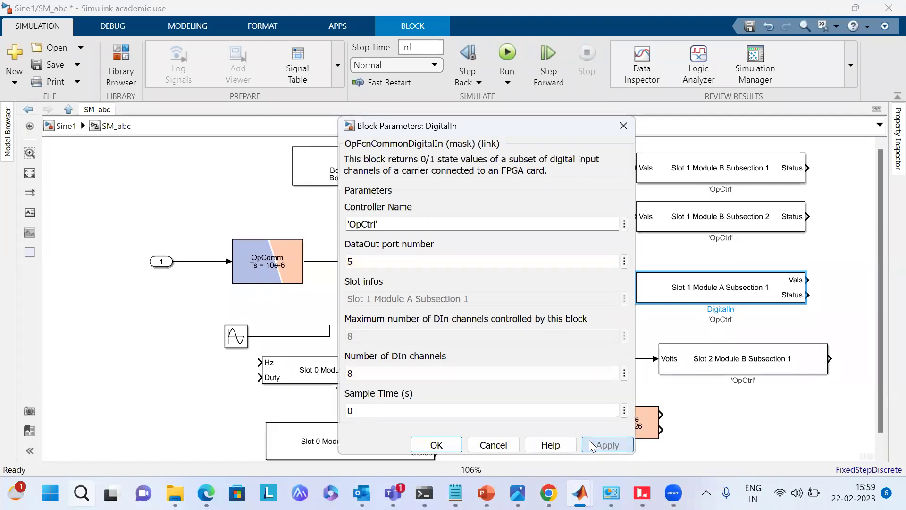
{"action": "left_click", "coordinate": [718, 292]}
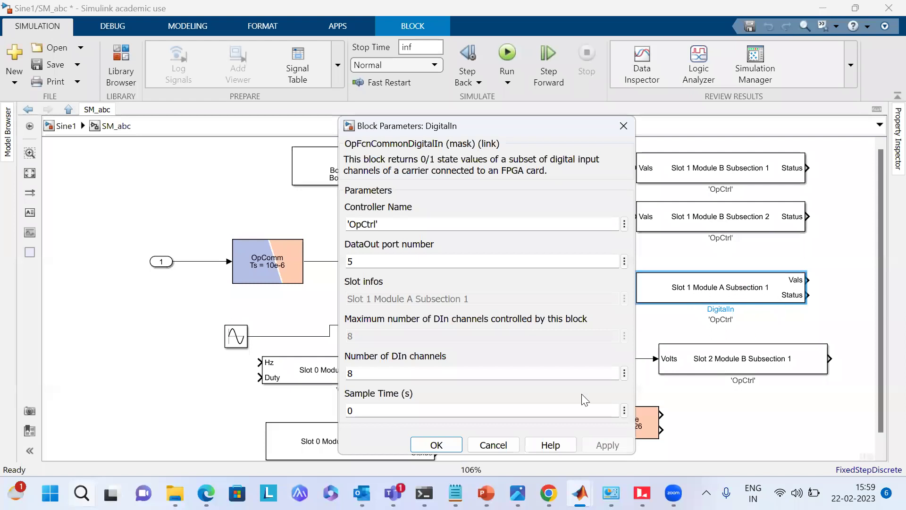
{"action": "left_click", "coordinate": [444, 443]}
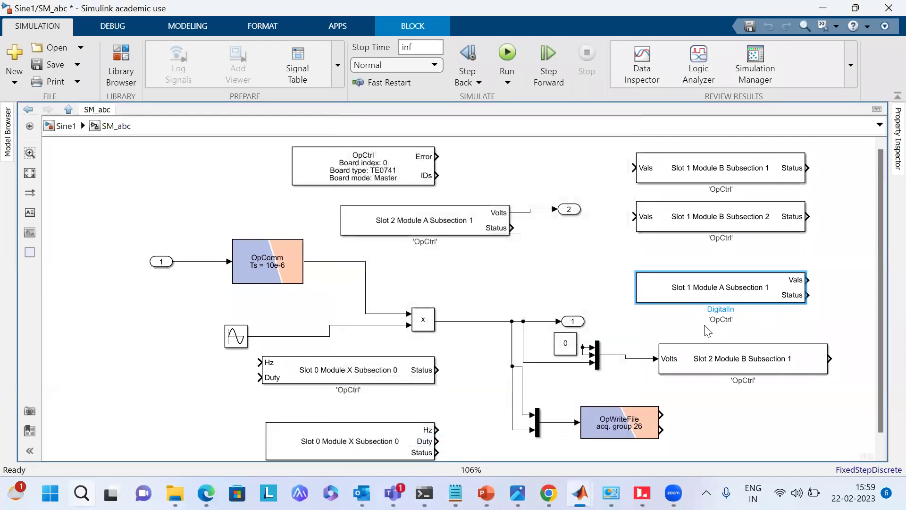
Reopen the DigitalIn block's parameters to review its port and channel settings, and close them.
{"action": "left_click", "coordinate": [711, 222]}
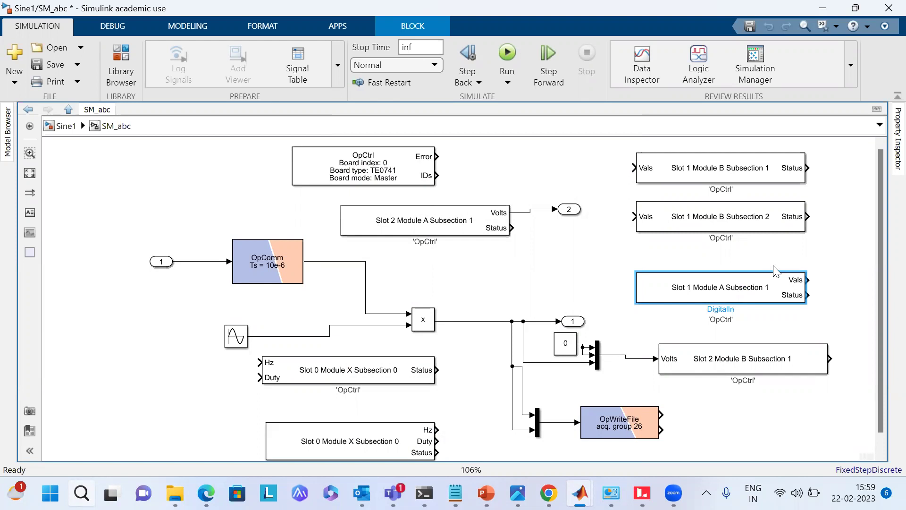
{"action": "left_click", "coordinate": [707, 299]}
{"action": "left_click", "coordinate": [140, 149]}
{"action": "left_click", "coordinate": [731, 298]}
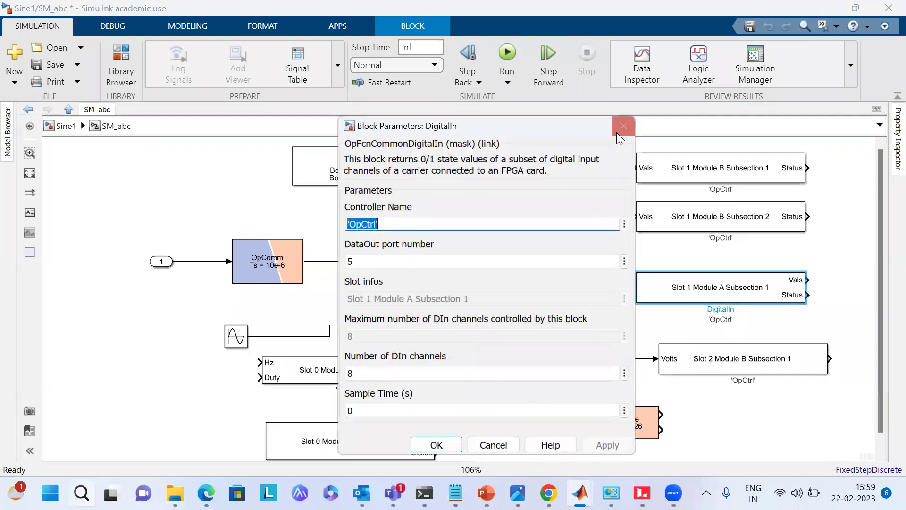
{"action": "left_click", "coordinate": [616, 132]}
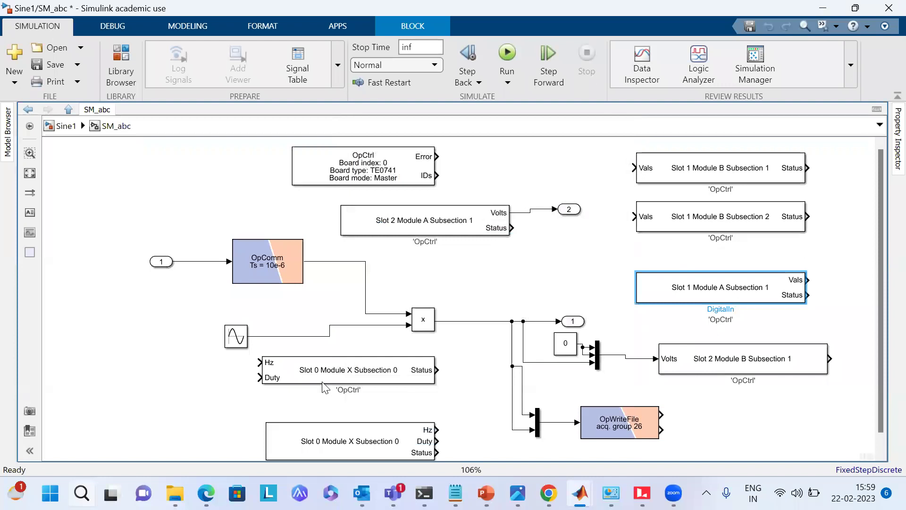
Align the PWM In and PWM Out blocks beneath the sine source, and briefly view PWM Out's parameters.
{"action": "left_click_drag", "start_coordinate": [305, 441], "coordinate": [293, 418]}
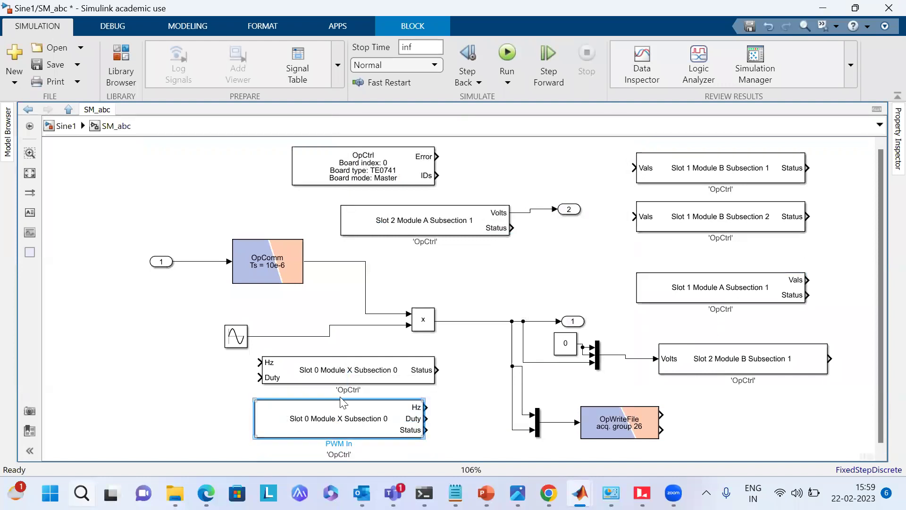
{"action": "left_click_drag", "start_coordinate": [366, 379], "coordinate": [354, 372]}
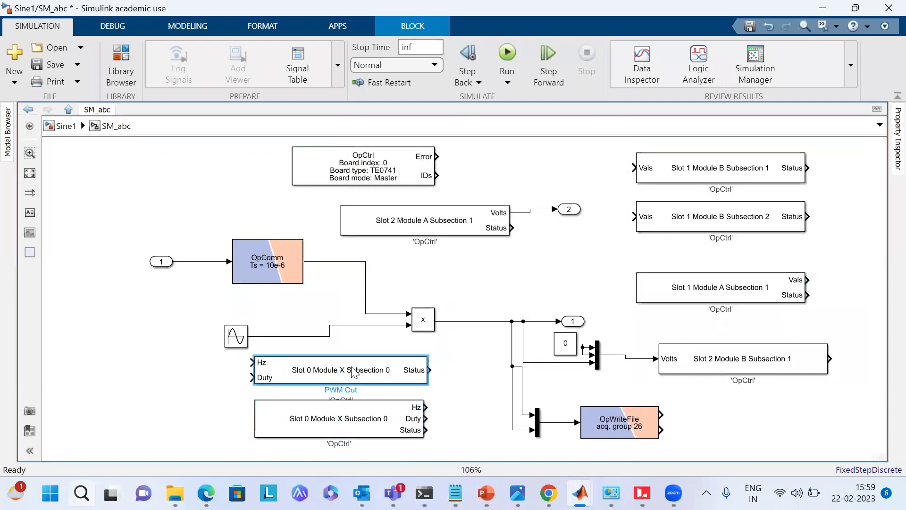
{"action": "double_click", "coordinate": [354, 373]}
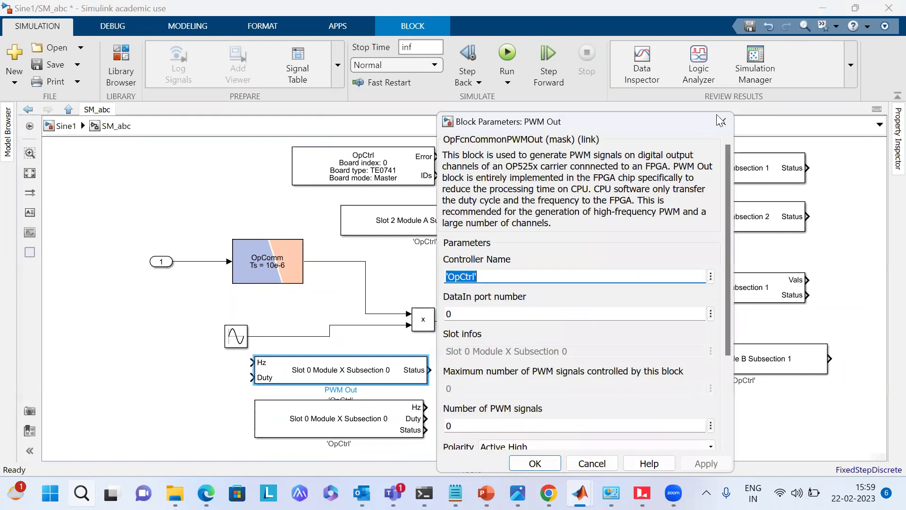
{"action": "left_click", "coordinate": [720, 121]}
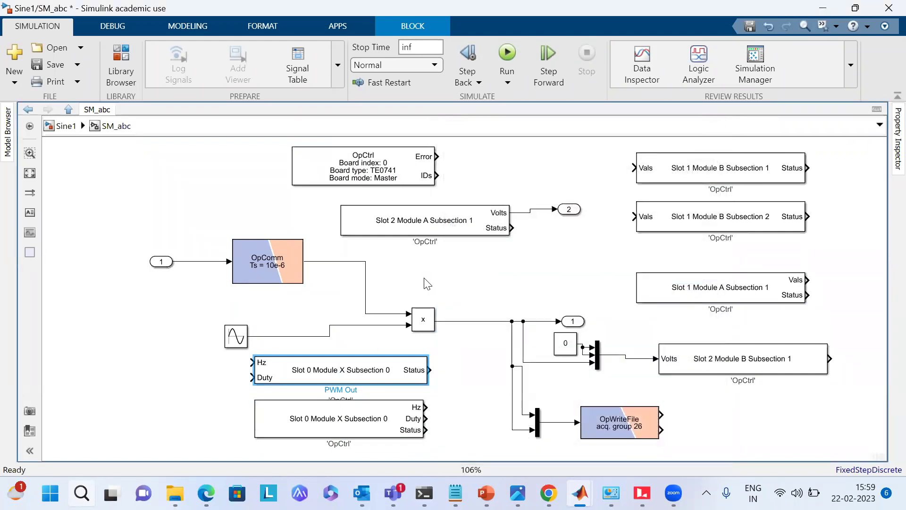
Add two Constant blocks beside PWM Out and connect them to its Hz and Duty inputs.
{"action": "left_click", "coordinate": [179, 392]}
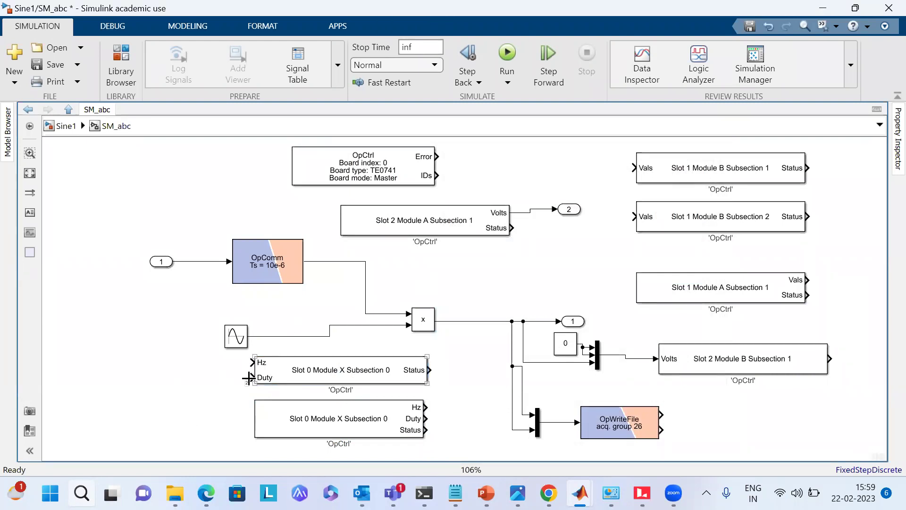
{"action": "double_click", "coordinate": [179, 370]}
{"action": "type", "text": "con"}
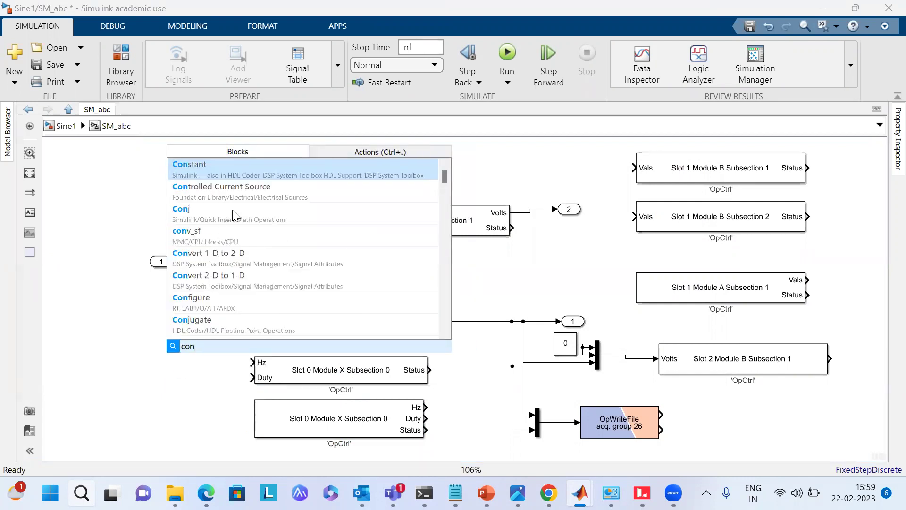
{"action": "left_click", "coordinate": [227, 170]}
{"action": "left_click_drag", "start_coordinate": [175, 371], "coordinate": [194, 362]}
Set the constant feeding PWM Out's Hz input to 5000.
{"action": "left_click", "coordinate": [178, 368]}
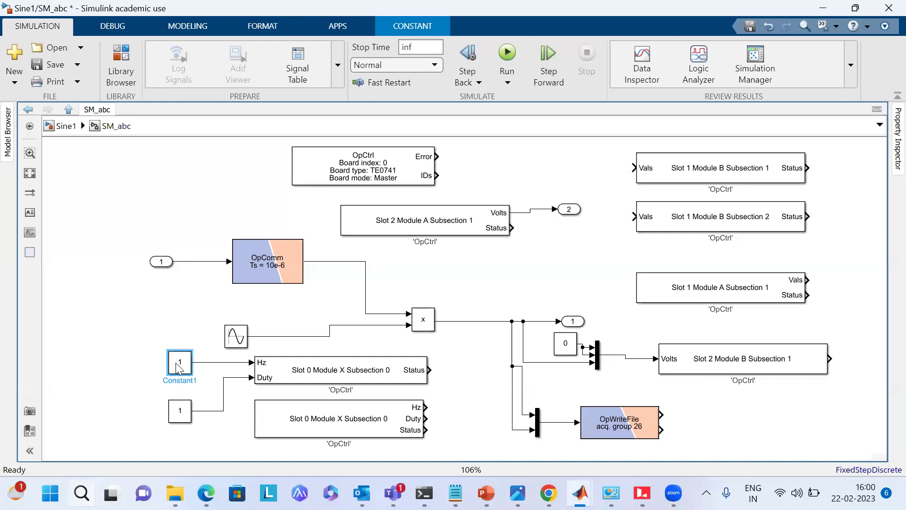
{"action": "double_click", "coordinate": [178, 368]}
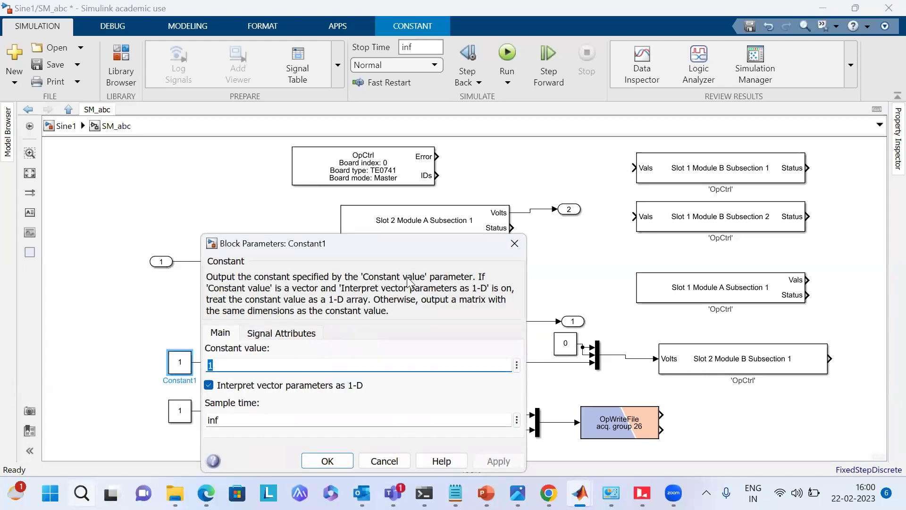
{"action": "type", "text": "5000"}
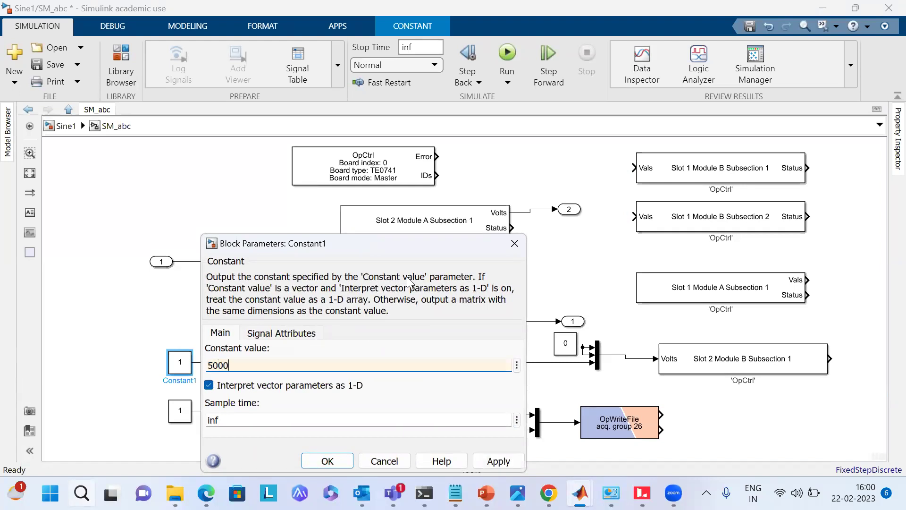
{"action": "left_click", "coordinate": [519, 457]}
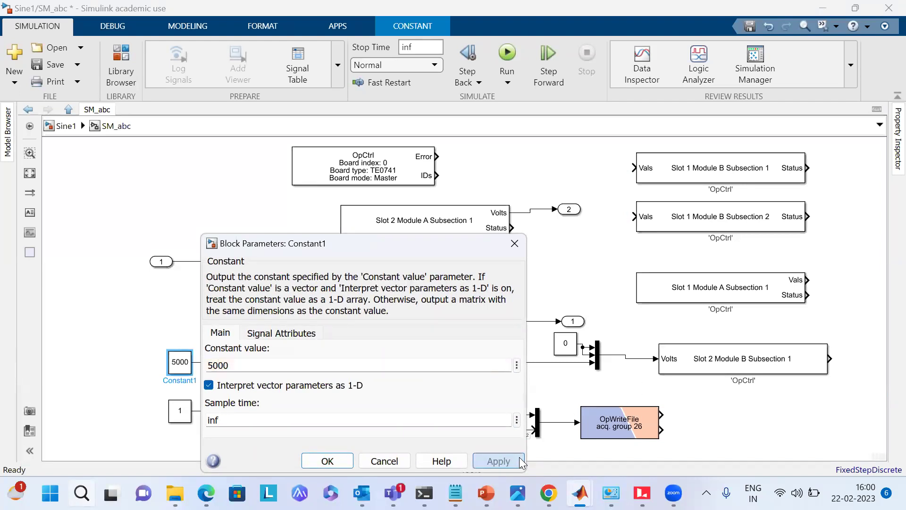
{"action": "left_click", "coordinate": [339, 463]}
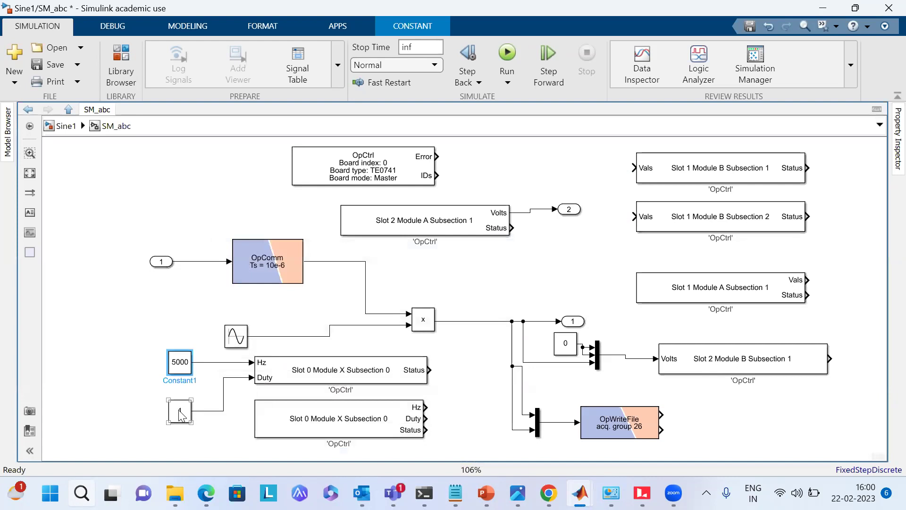
Set the constant feeding PWM Out's Duty input to 0.5.
{"action": "double_click", "coordinate": [179, 410]}
{"action": "type", "text": "0,"}
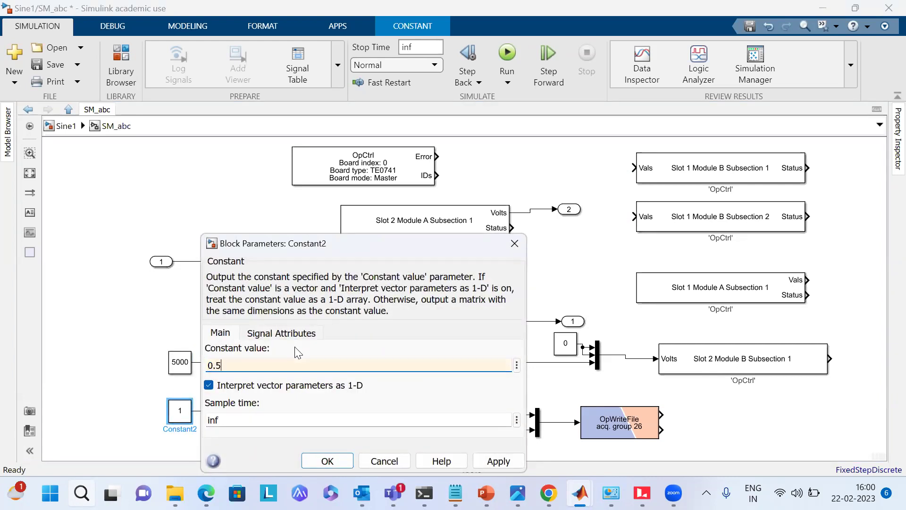
{"action": "left_click", "coordinate": [491, 464]}
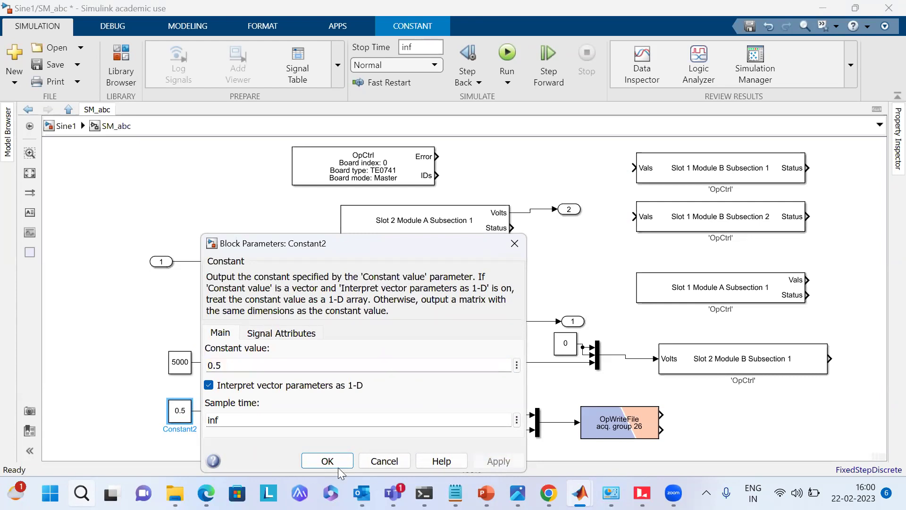
{"action": "left_click", "coordinate": [327, 461]}
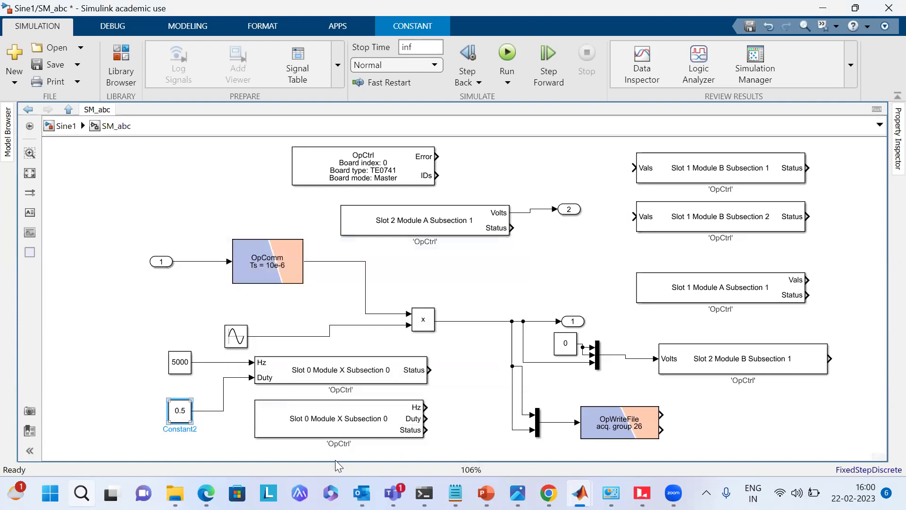
Switch to the MATLAB editor and look up the PWMO entries and their port numbers in the TE0741 .conf file.
{"action": "mouse_move", "coordinate": [611, 493]}
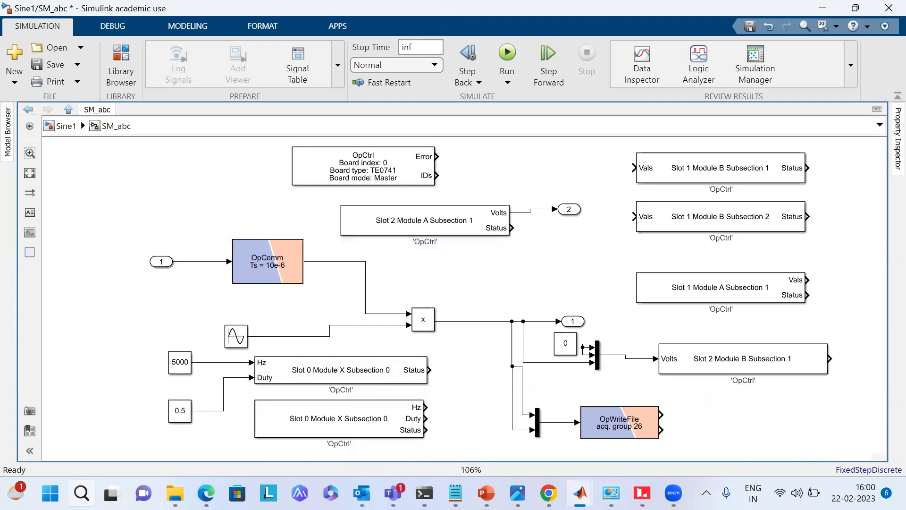
{"action": "key", "text": "alt+Tab"}
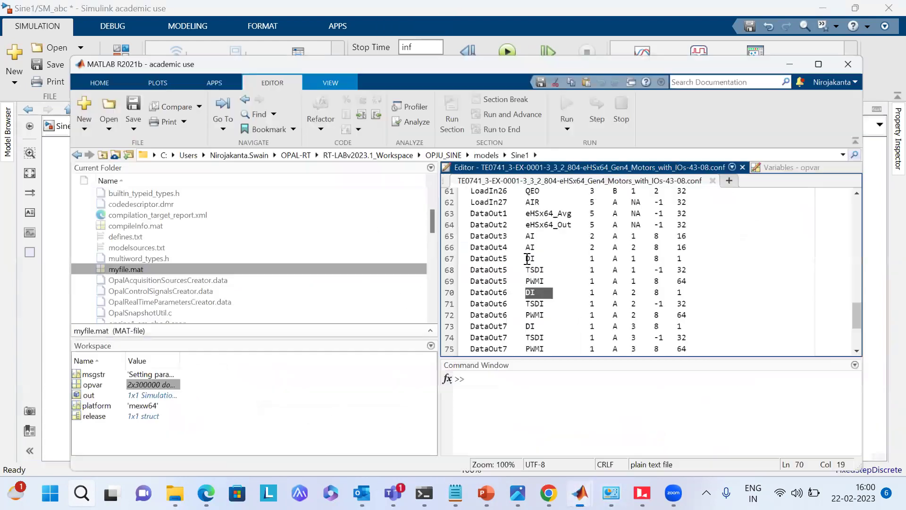
{"action": "key", "text": "super+Up"}
{"action": "scroll", "coordinate": [533, 258], "scroll_direction": "up", "scroll_amount": 6}
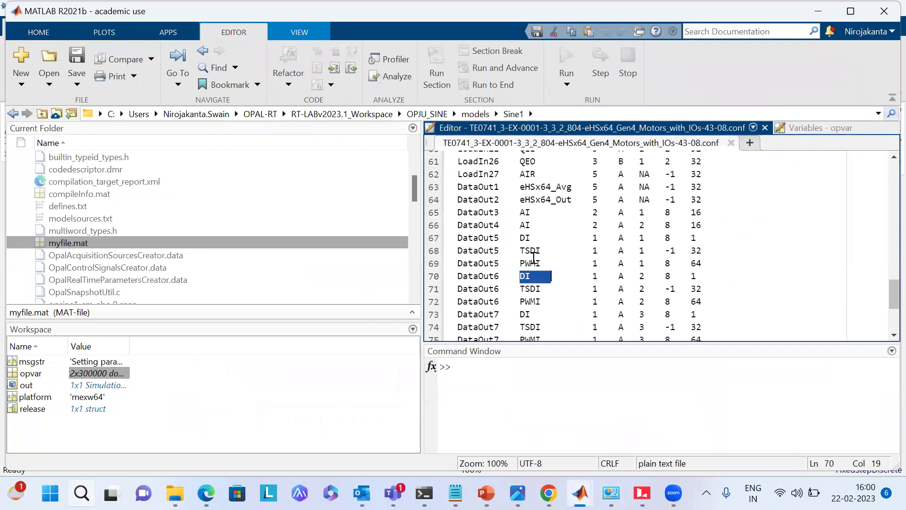
{"action": "scroll", "coordinate": [534, 258], "scroll_direction": "up", "scroll_amount": 1}
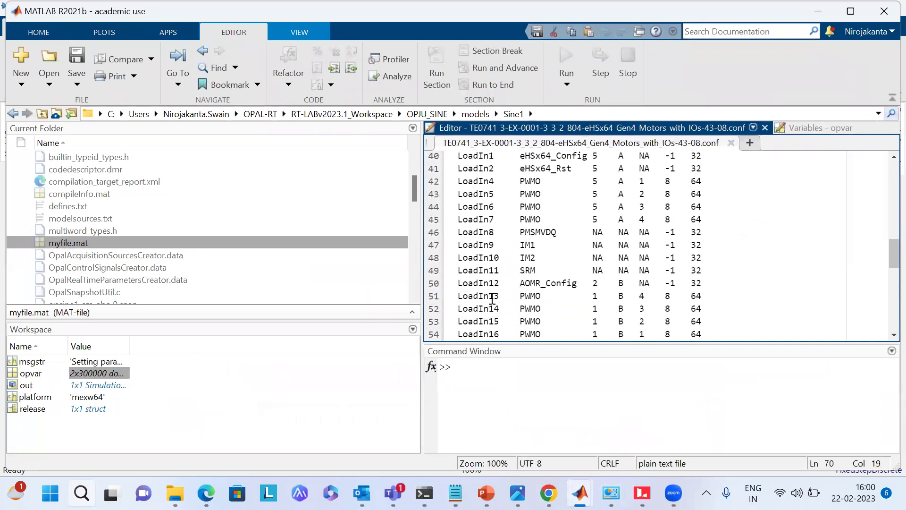
{"action": "left_click", "coordinate": [495, 299]}
{"action": "scroll", "coordinate": [637, 327], "scroll_direction": "down", "scroll_amount": 1}
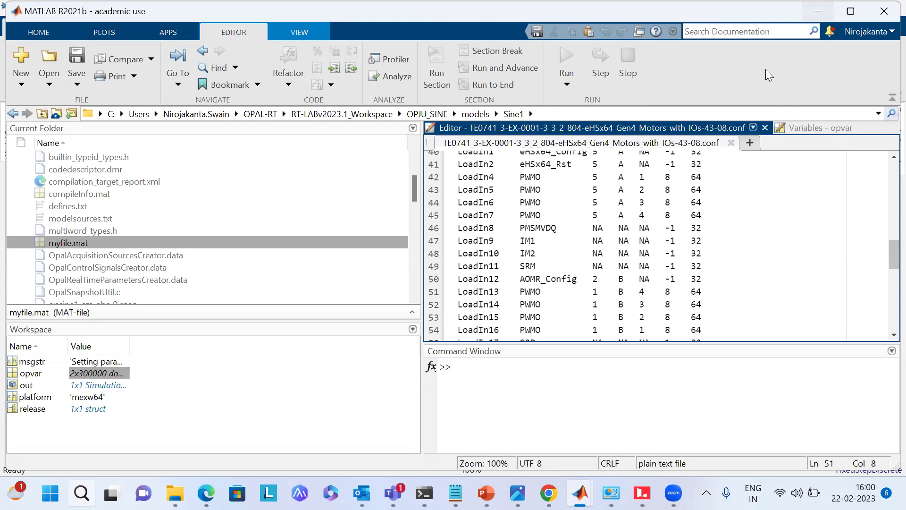
Back in Simulink, open the PWM Out block's parameters and apply 16 as its DataIn port number.
{"action": "key", "text": "alt+Tab"}
{"action": "double_click", "coordinate": [296, 369]}
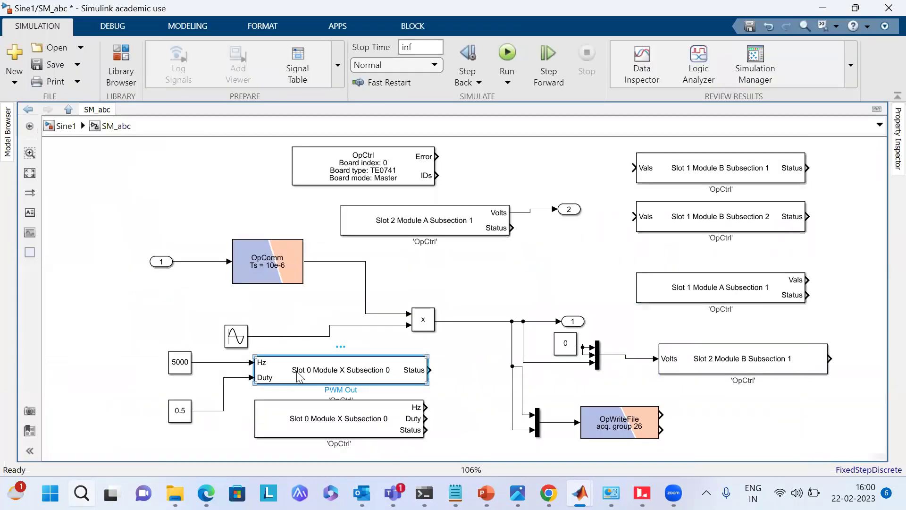
{"action": "scroll", "coordinate": [469, 398], "scroll_direction": "down", "scroll_amount": 2}
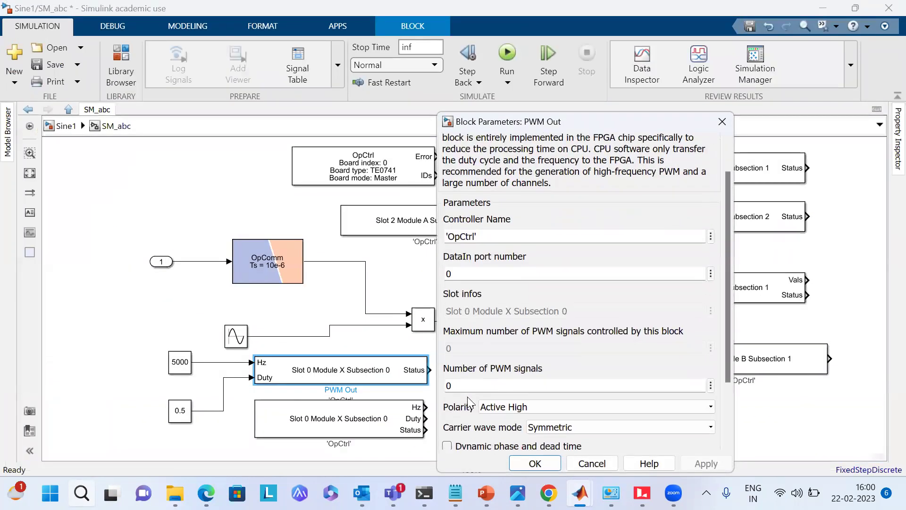
{"action": "scroll", "coordinate": [492, 278], "scroll_direction": "up", "scroll_amount": 1}
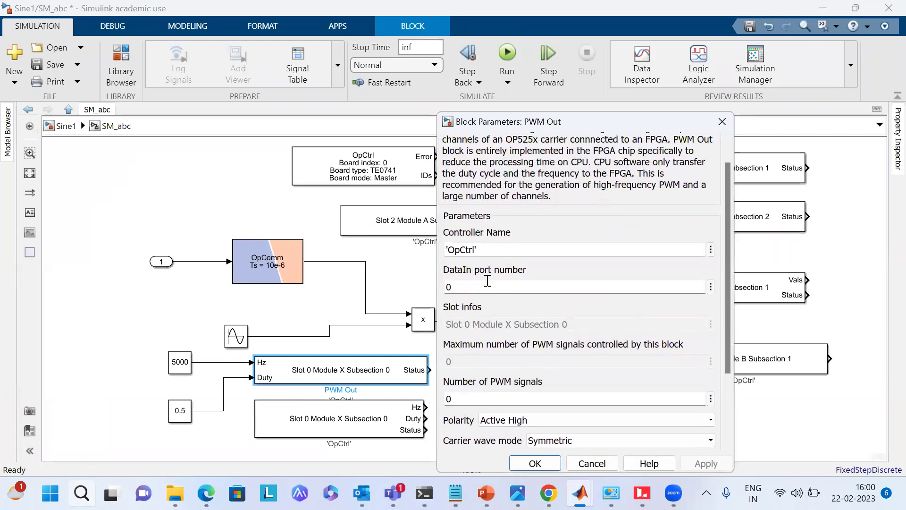
{"action": "type", "text": "16"}
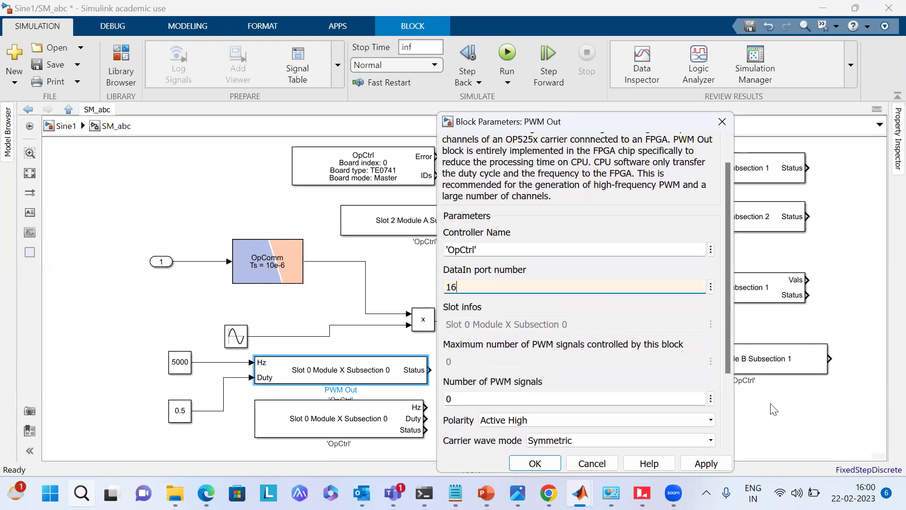
{"action": "left_click", "coordinate": [718, 464]}
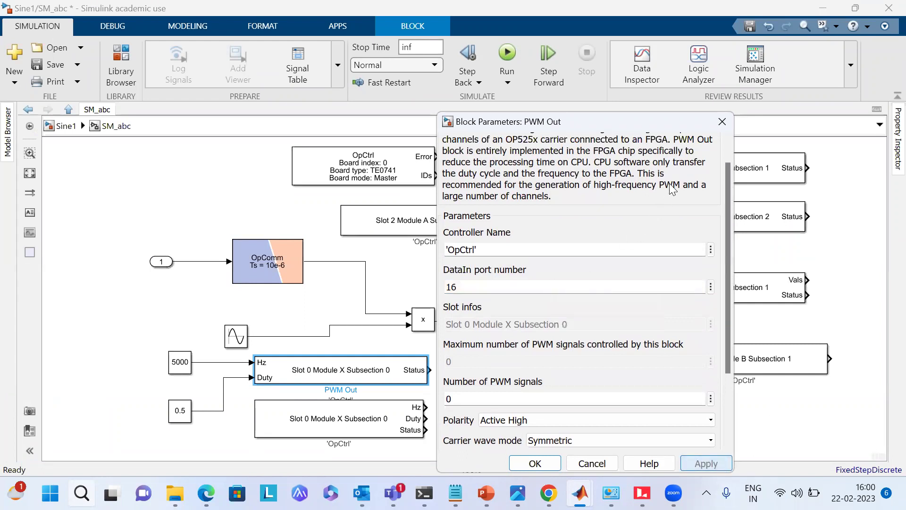
Try DataIn port number 14 and again 16 for the PWM Out block, applying each value.
{"action": "double_click", "coordinate": [548, 288]}
{"action": "type", "text": "1"}
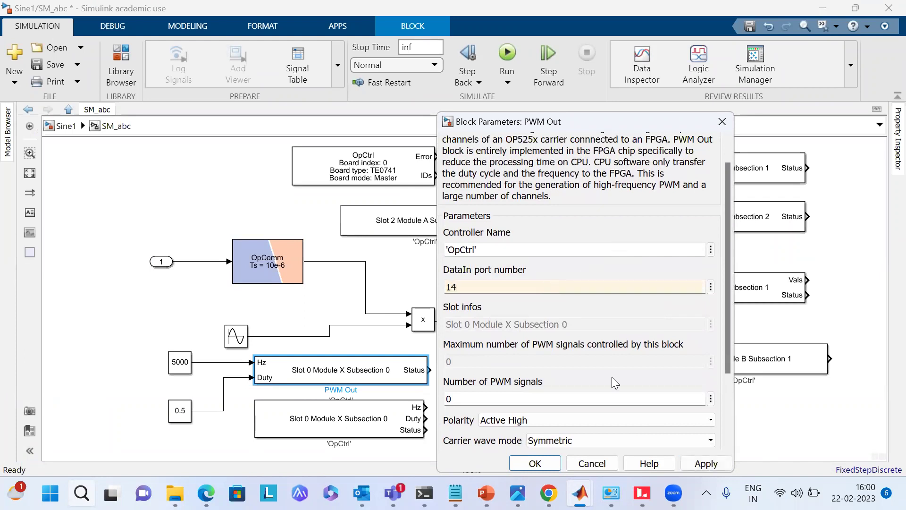
{"action": "left_click", "coordinate": [691, 462]}
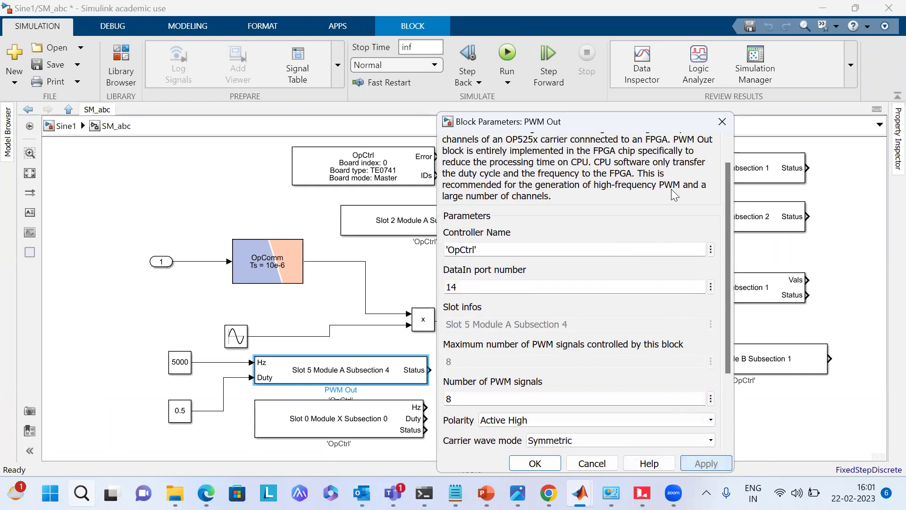
{"action": "double_click", "coordinate": [511, 288]}
{"action": "type", "text": "1"}
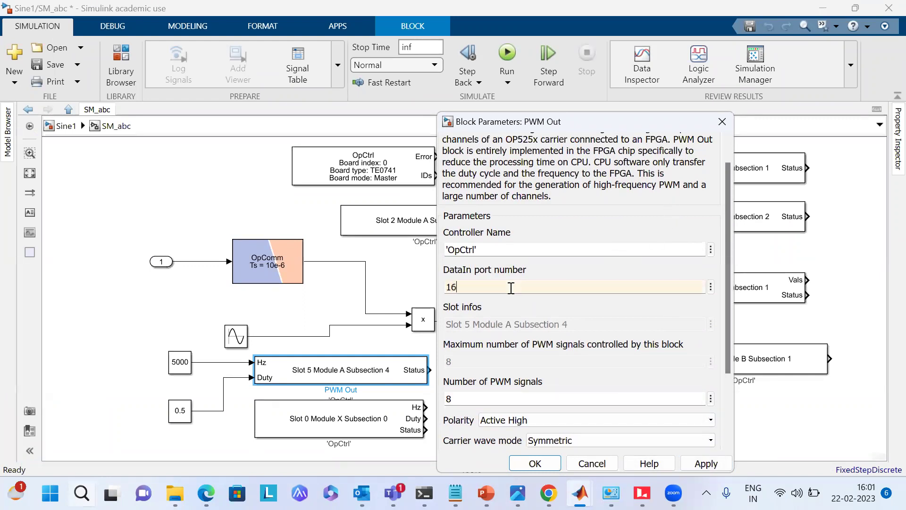
{"action": "left_click", "coordinate": [717, 462]}
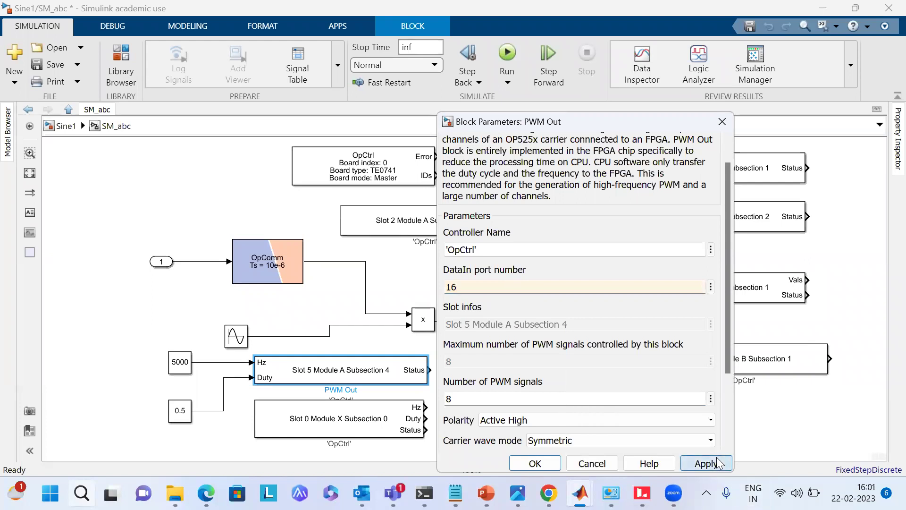
Set the PWM Out block's DataIn port number to 10 and apply it.
{"action": "double_click", "coordinate": [550, 289]}
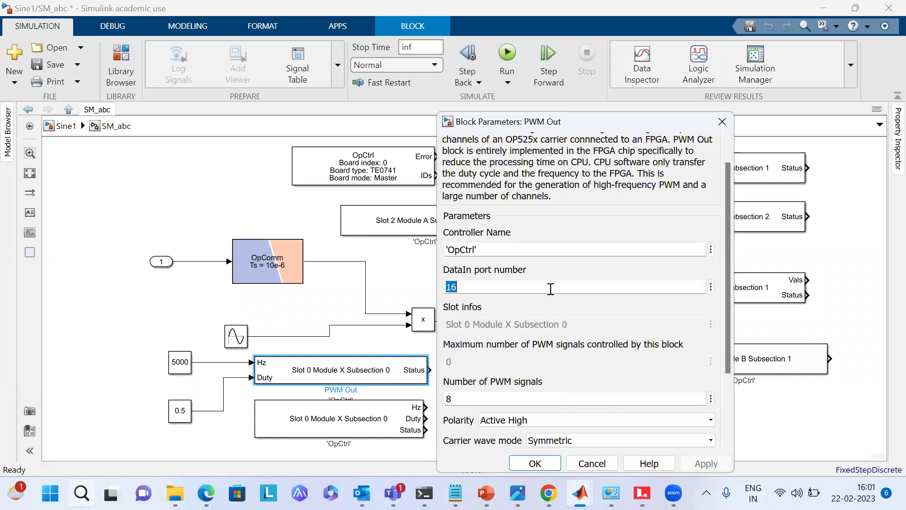
{"action": "type", "text": "1"}
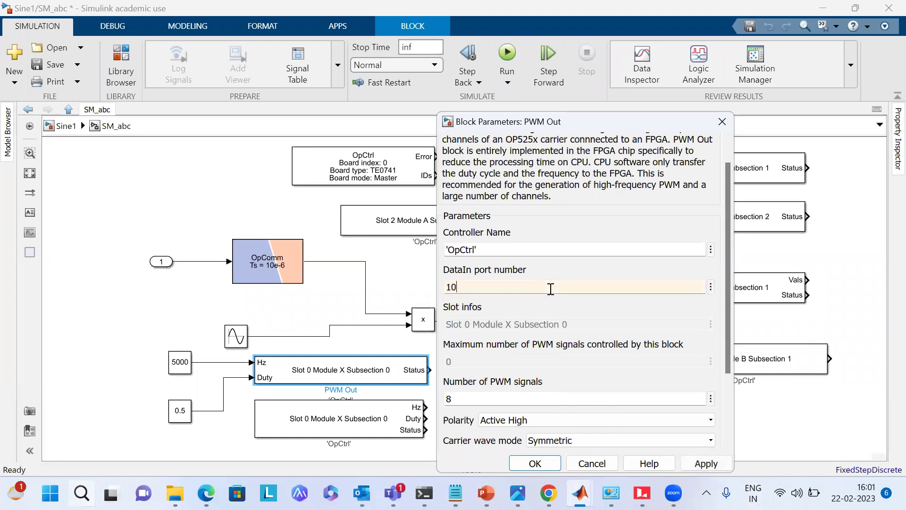
{"action": "left_click", "coordinate": [705, 463]}
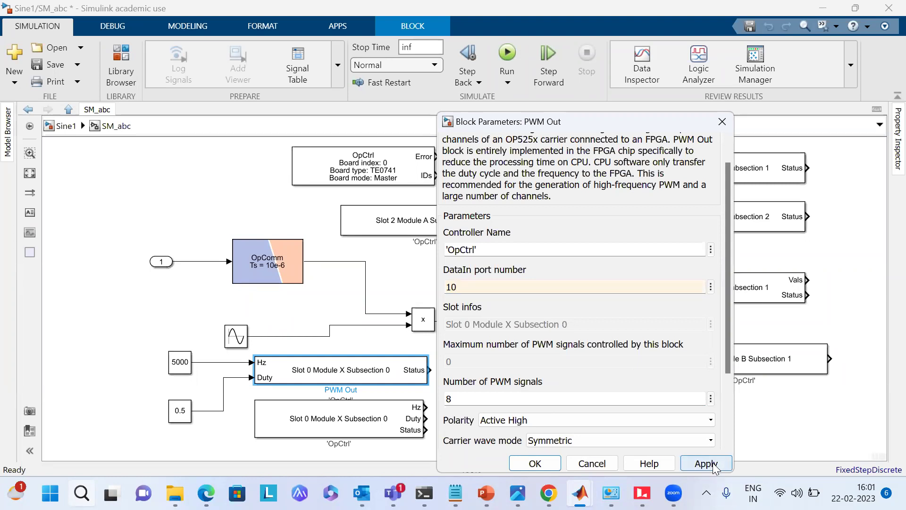
Switch to the MATLAB editor and find the DataIn entry for PWMO on slot 1, module B, subsection 1 in the TE0741 .conf file.
{"action": "mouse_move", "coordinate": [580, 493]}
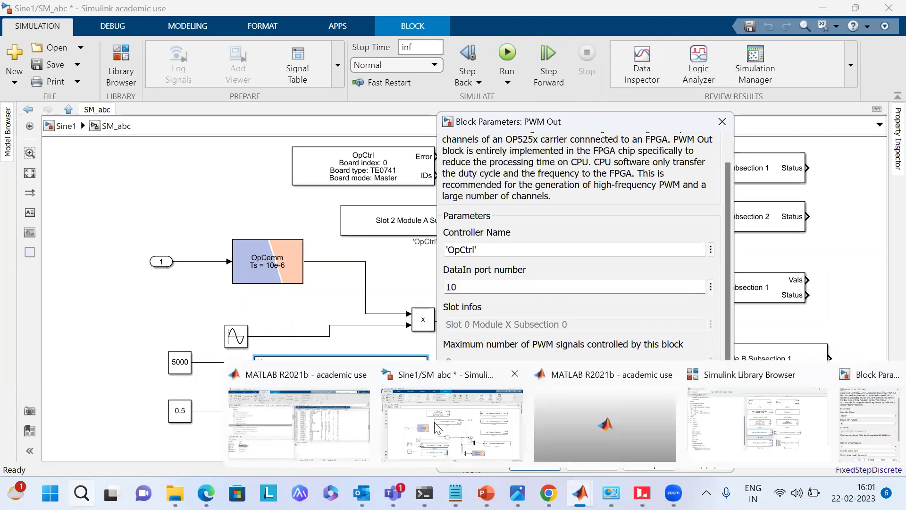
{"action": "left_click", "coordinate": [361, 431]}
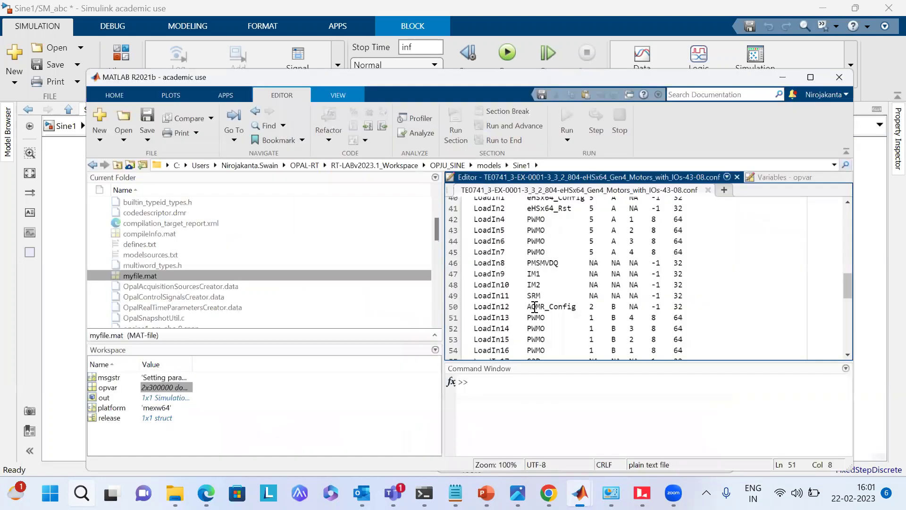
{"action": "key", "text": "super+Up"}
{"action": "scroll", "coordinate": [541, 298], "scroll_direction": "down", "scroll_amount": 1}
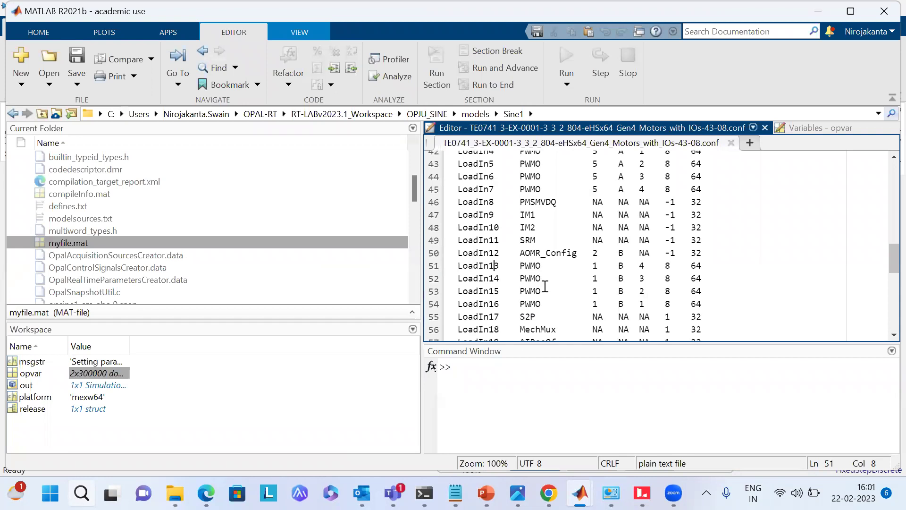
{"action": "scroll", "coordinate": [545, 286], "scroll_direction": "up", "scroll_amount": 2}
{"action": "scroll", "coordinate": [545, 286], "scroll_direction": "up", "scroll_amount": 5}
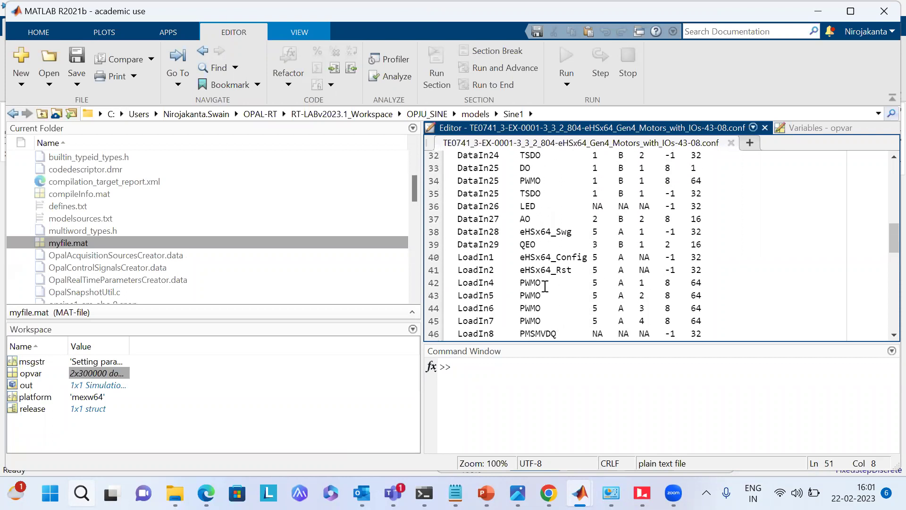
{"action": "scroll", "coordinate": [545, 286], "scroll_direction": "up", "scroll_amount": 1}
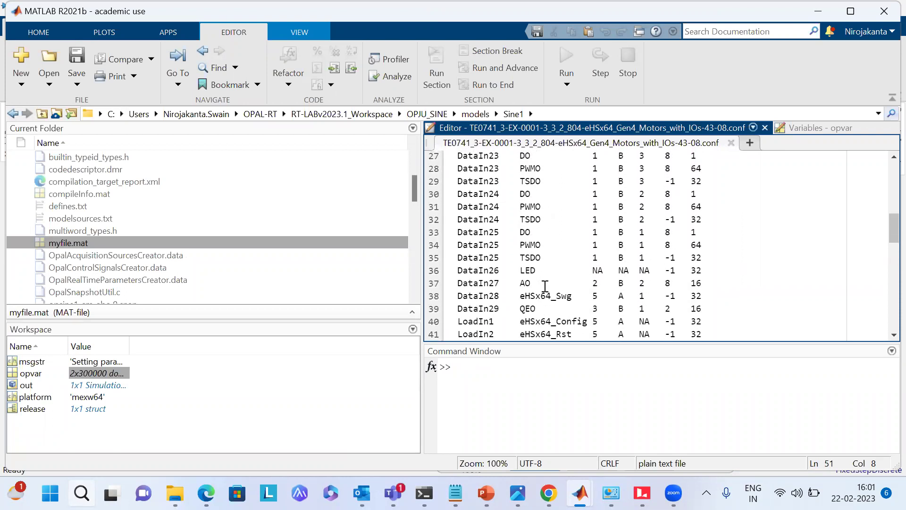
{"action": "scroll", "coordinate": [507, 269], "scroll_direction": "up", "scroll_amount": 1}
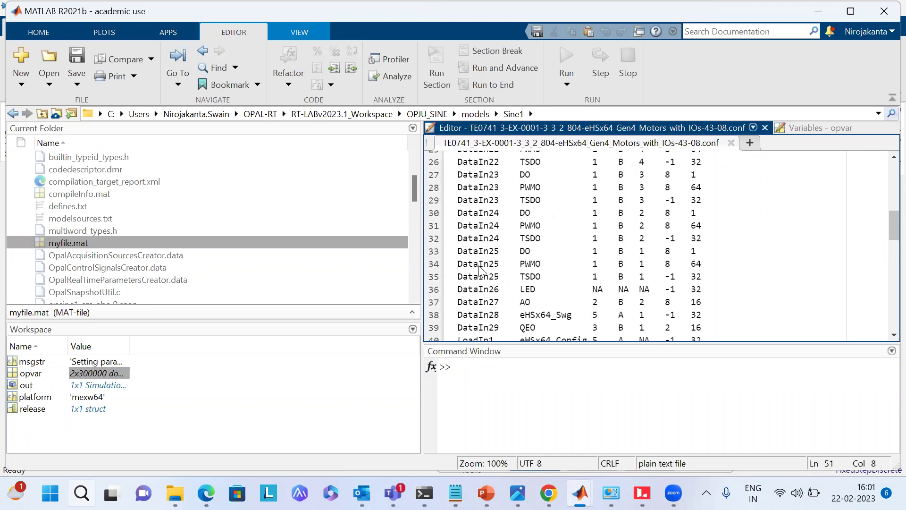
{"action": "double_click", "coordinate": [493, 264]}
{"action": "left_click_drag", "start_coordinate": [493, 264], "coordinate": [655, 268]}
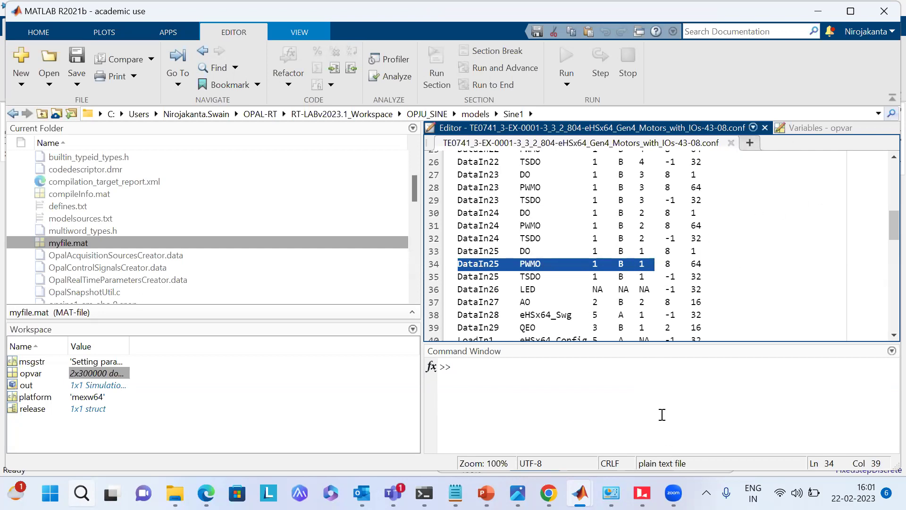
Return to the SM_abc model in Simulink and set the PWM Out block's DataIn port number to 25, accepting the parameters.
{"action": "mouse_move", "coordinate": [581, 493]}
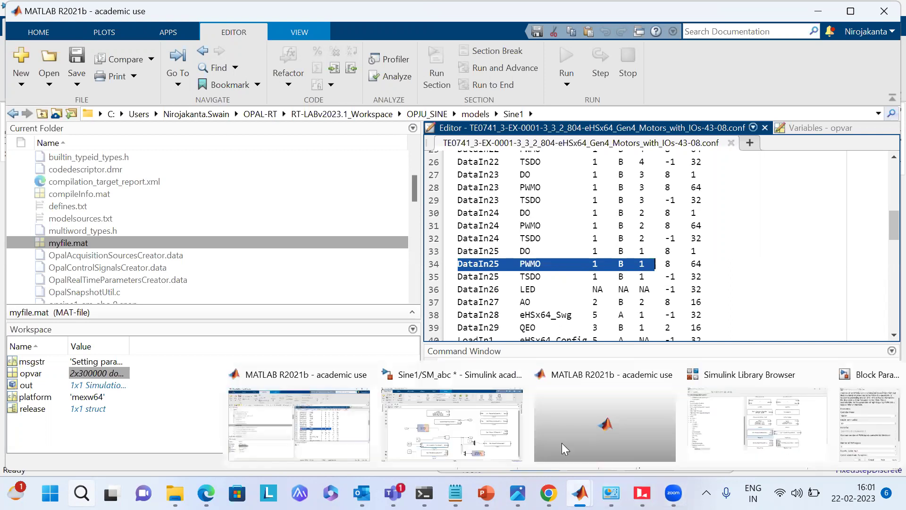
{"action": "left_click", "coordinate": [444, 422]}
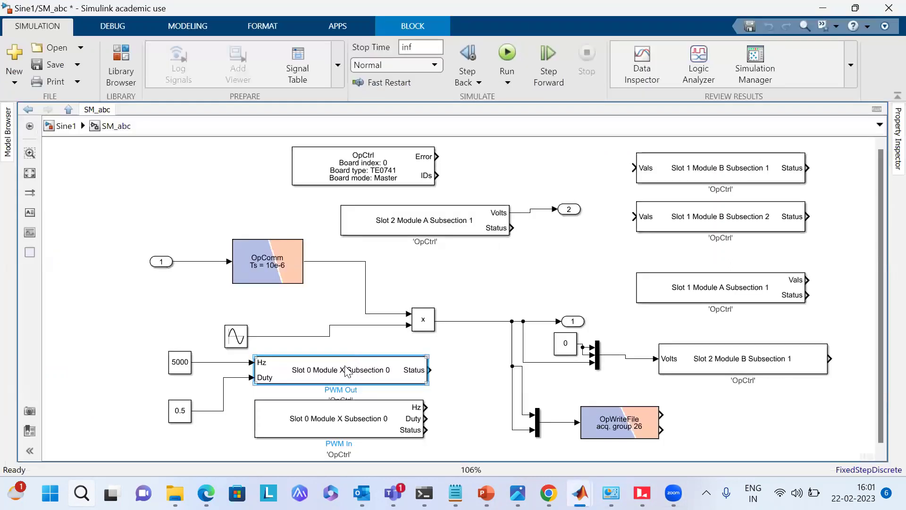
{"action": "double_click", "coordinate": [347, 370]}
{"action": "double_click", "coordinate": [516, 287]}
{"action": "type", "text": "25"}
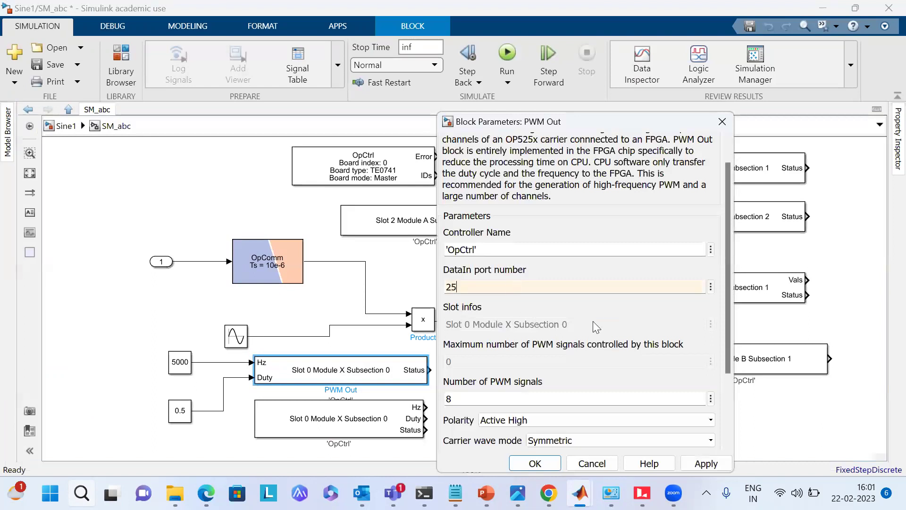
{"action": "left_click", "coordinate": [706, 463]}
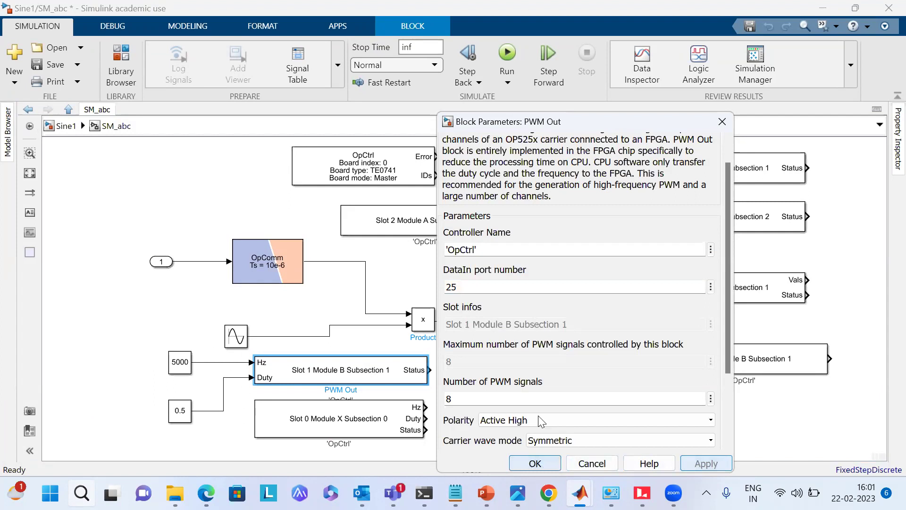
{"action": "left_click", "coordinate": [551, 461]}
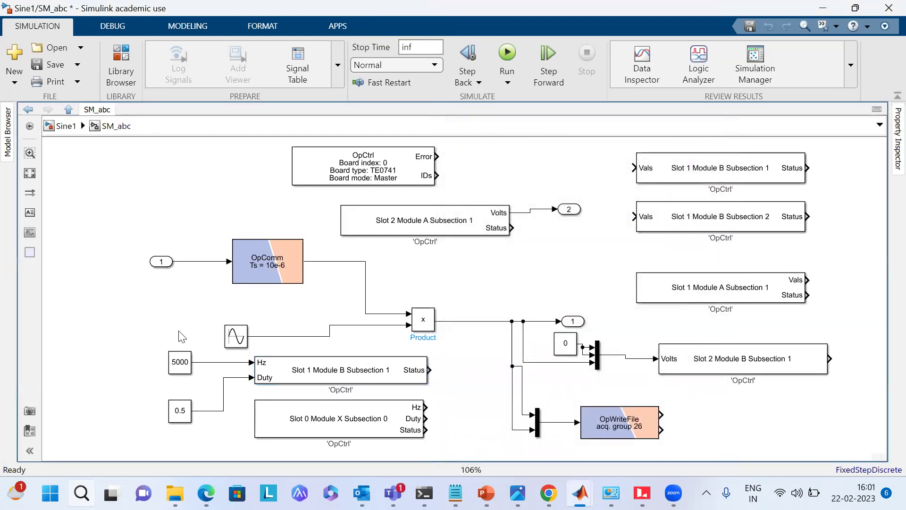
Set the PWM In block's DataOut Port Number to 5 and accept the parameters.
{"action": "left_click_drag", "start_coordinate": [137, 345], "coordinate": [29, 368]}
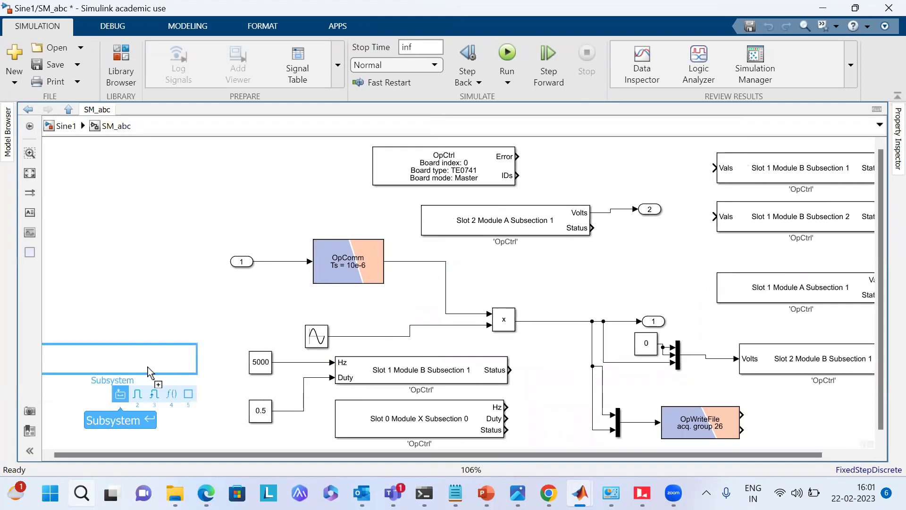
{"action": "left_click", "coordinate": [648, 352]}
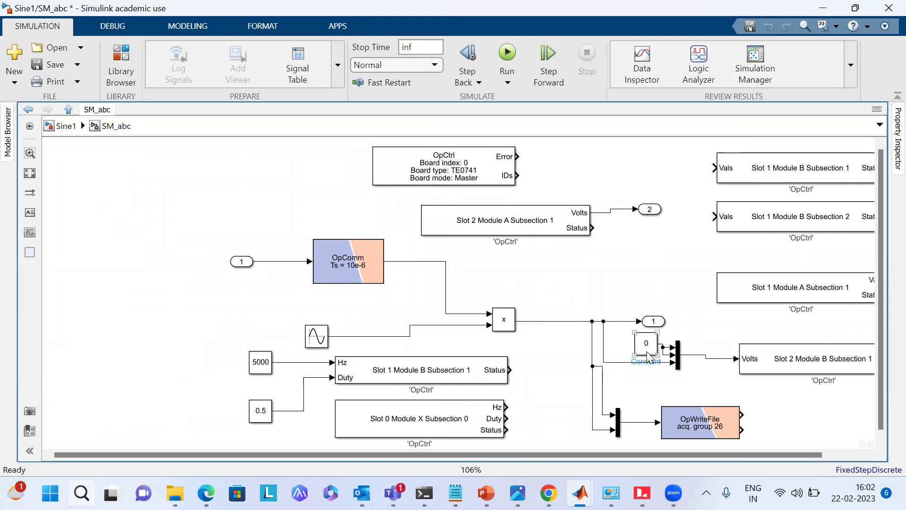
{"action": "left_click", "coordinate": [453, 418]}
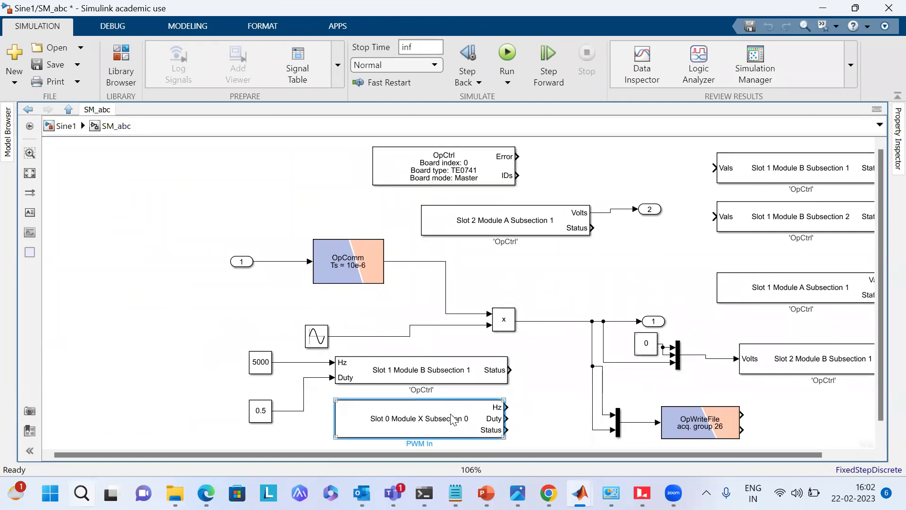
{"action": "double_click", "coordinate": [453, 418]}
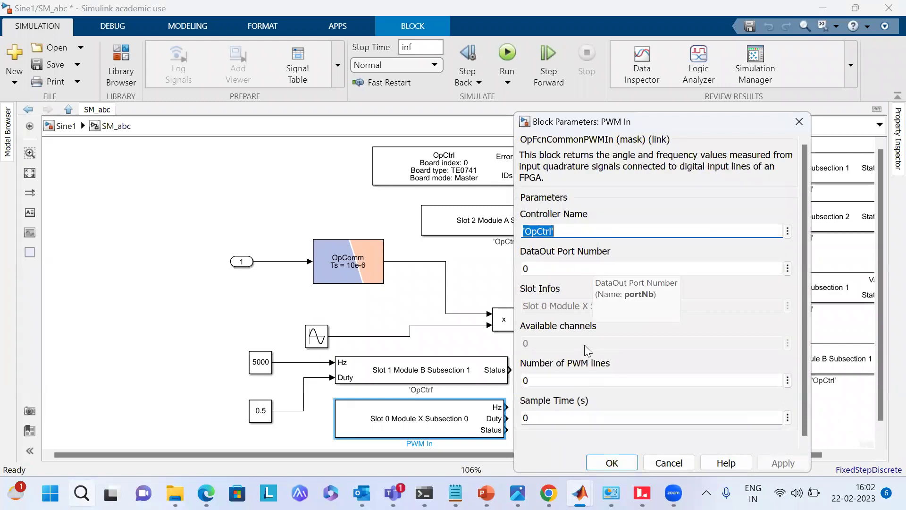
{"action": "key", "text": "Tab"}
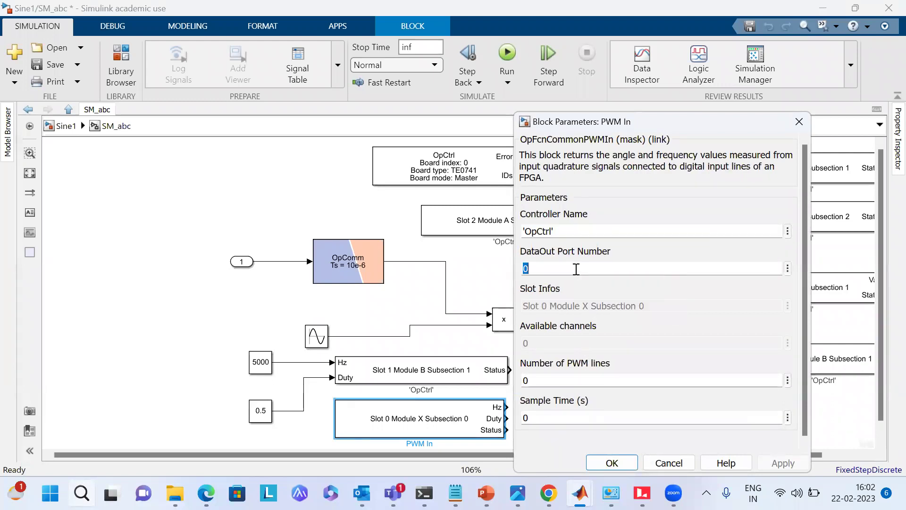
{"action": "type", "text": "5"}
{"action": "left_click", "coordinate": [772, 463]}
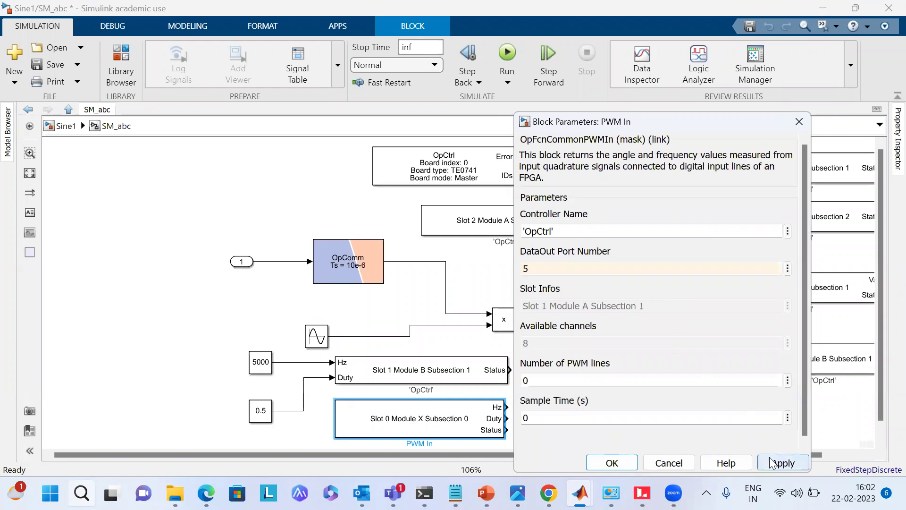
{"action": "left_click", "coordinate": [612, 462]}
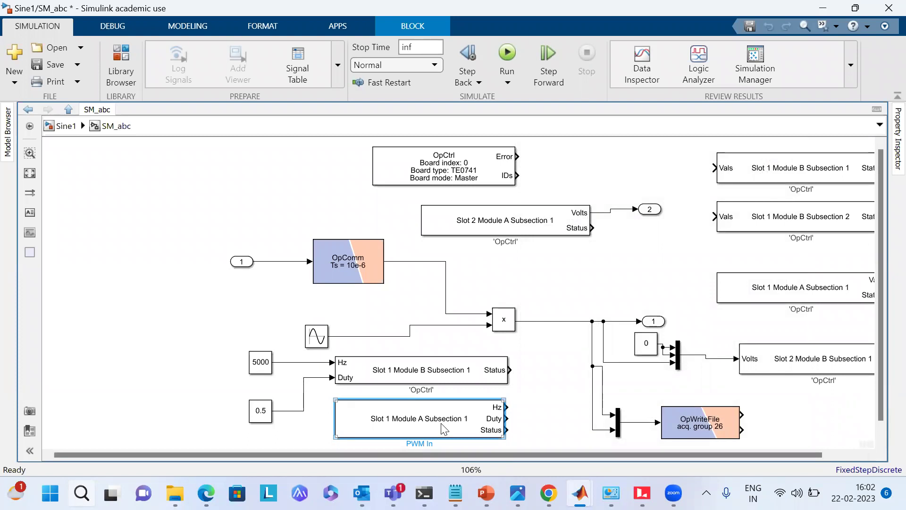
Annotate the empty area of the SM_abc canvas with an INV box joined by two lines to an unlabelled box below it.
{"action": "scroll", "coordinate": [441, 423], "scroll_direction": "down", "scroll_amount": 3}
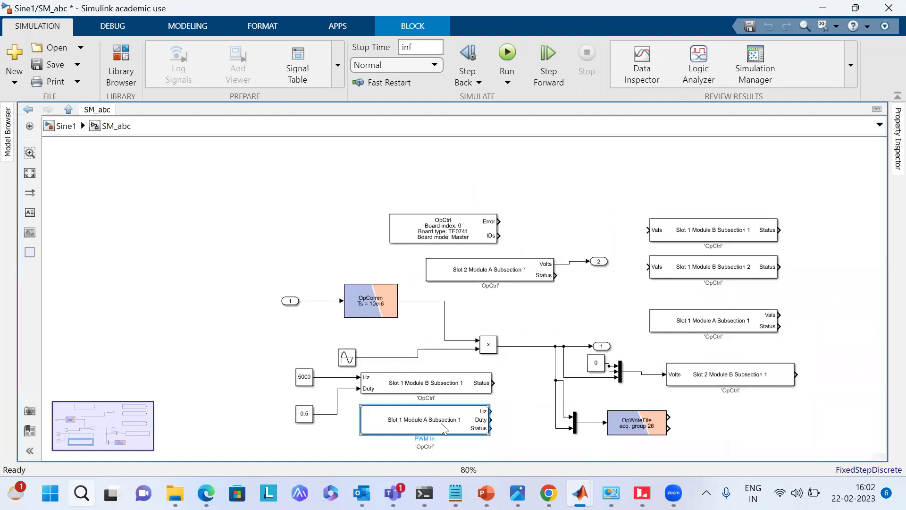
{"action": "scroll", "coordinate": [441, 423], "scroll_direction": "up", "scroll_amount": 1}
{"action": "scroll", "coordinate": [441, 422], "scroll_direction": "down", "scroll_amount": 2}
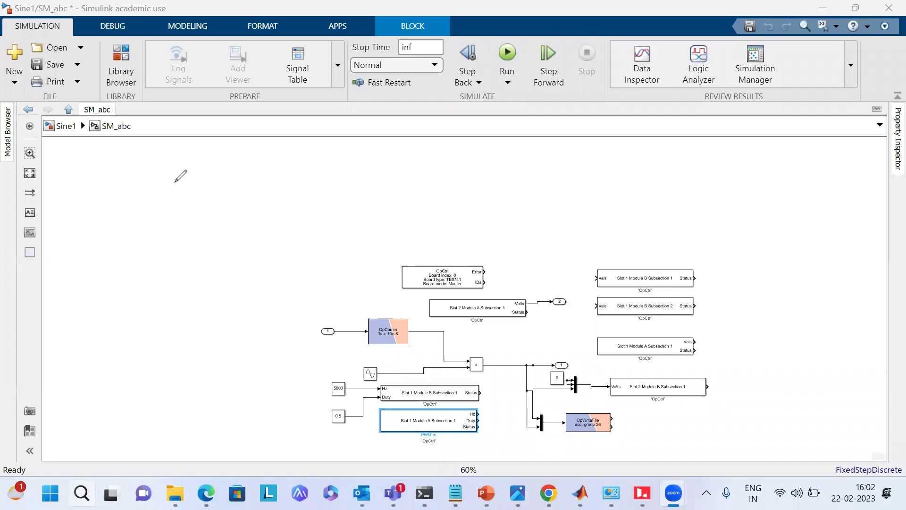
{"action": "mouse_move", "coordinate": [172, 182]}
{"action": "left_mouse_down"}
{"action": "mouse_move", "coordinate": [172, 212]}
{"action": "mouse_move", "coordinate": [249, 206]}
{"action": "mouse_move", "coordinate": [251, 178]}
{"action": "mouse_move", "coordinate": [173, 180]}
{"action": "mouse_move", "coordinate": [185, 209]}
{"action": "mouse_move", "coordinate": [199, 195]}
{"action": "mouse_move", "coordinate": [227, 201]}
{"action": "left_mouse_up"}
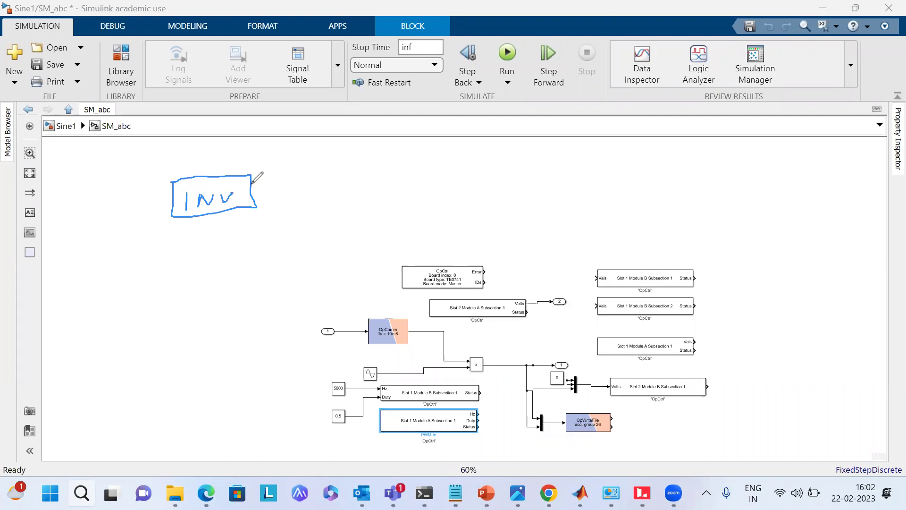
{"action": "left_click_drag", "start_coordinate": [280, 181], "coordinate": [255, 192]}
{"action": "left_click_drag", "start_coordinate": [185, 253], "coordinate": [185, 259]}
{"action": "mouse_move", "coordinate": [184, 299]}
{"action": "left_mouse_down"}
{"action": "mouse_move", "coordinate": [258, 263]}
{"action": "mouse_move", "coordinate": [200, 247]}
{"action": "mouse_move", "coordinate": [180, 256]}
{"action": "left_mouse_up"}
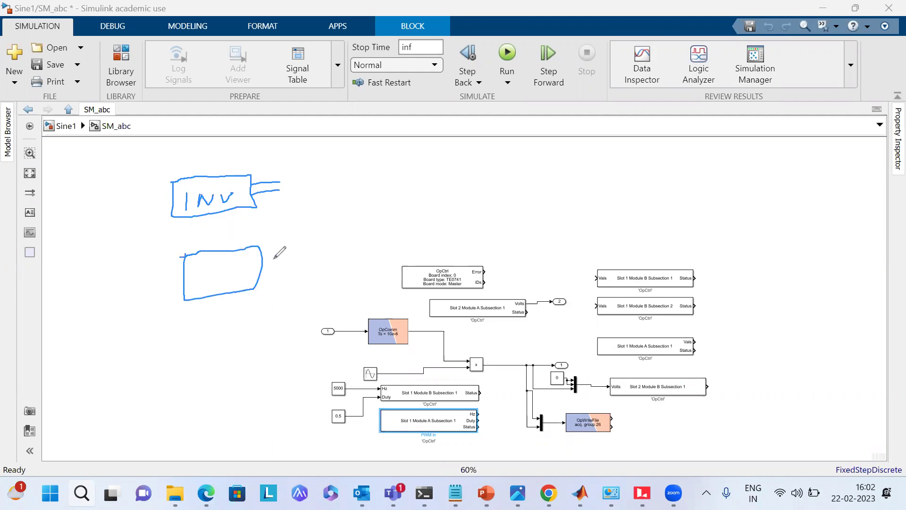
{"action": "mouse_move", "coordinate": [312, 257]}
{"action": "left_mouse_down"}
{"action": "mouse_move", "coordinate": [261, 259]}
{"action": "mouse_move", "coordinate": [298, 272]}
{"action": "left_mouse_up"}
{"action": "left_click_drag", "start_coordinate": [279, 191], "coordinate": [311, 257]}
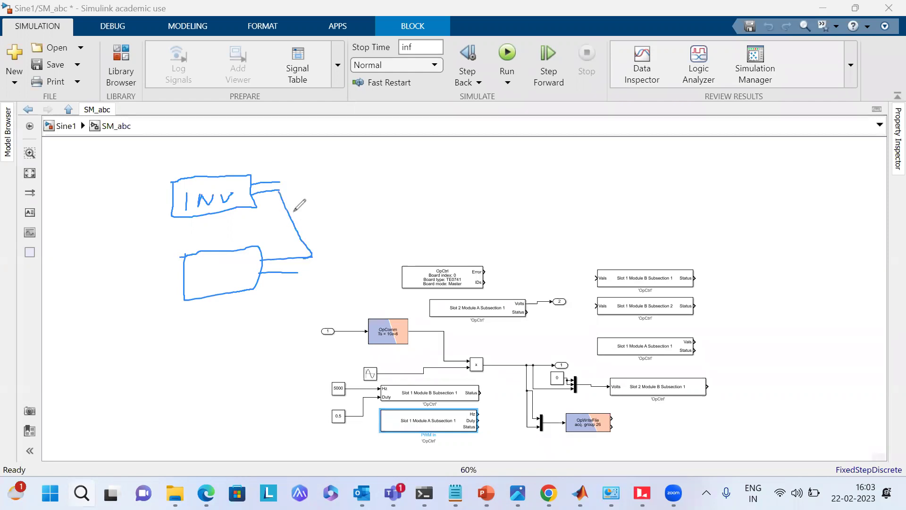
{"action": "mouse_move", "coordinate": [282, 183]}
{"action": "left_mouse_down"}
{"action": "mouse_move", "coordinate": [299, 186]}
{"action": "mouse_move", "coordinate": [297, 273]}
{"action": "left_mouse_up"}
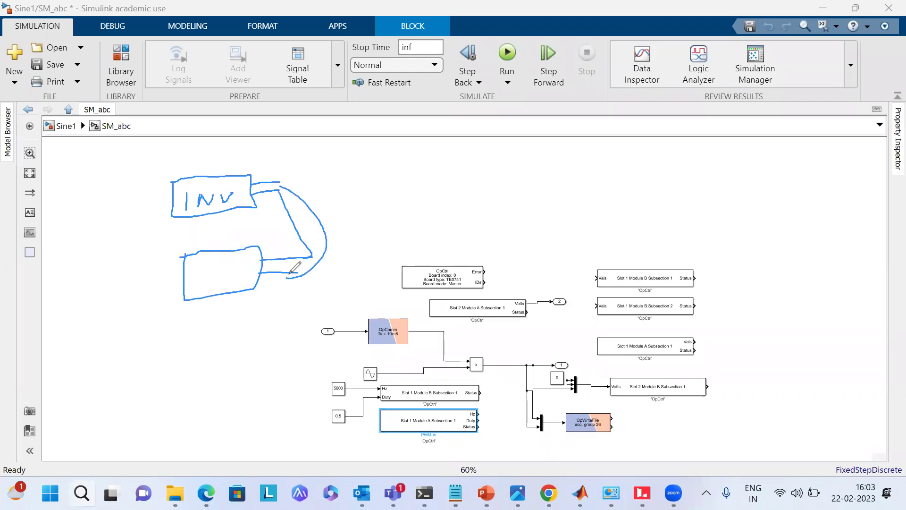
Complete the INV annotation with two return lines from the lower box, an RT label above and a loop encircling the sketch.
{"action": "mouse_move", "coordinate": [184, 265]}
{"action": "left_mouse_down"}
{"action": "mouse_move", "coordinate": [148, 264]}
{"action": "mouse_move", "coordinate": [158, 279]}
{"action": "mouse_move", "coordinate": [152, 227]}
{"action": "mouse_move", "coordinate": [173, 209]}
{"action": "left_mouse_up"}
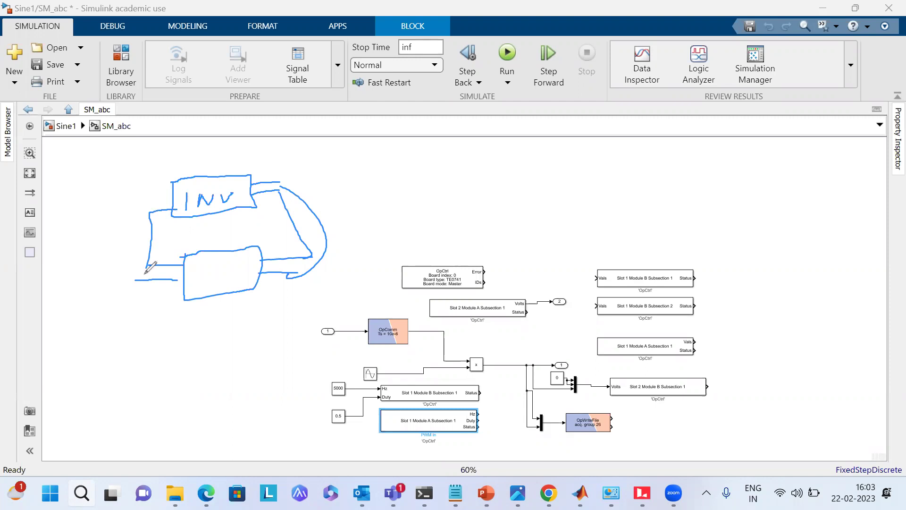
{"action": "mouse_move", "coordinate": [138, 281]}
{"action": "left_mouse_down"}
{"action": "mouse_move", "coordinate": [117, 226]}
{"action": "mouse_move", "coordinate": [169, 205]}
{"action": "mouse_move", "coordinate": [245, 144]}
{"action": "mouse_move", "coordinate": [257, 173]}
{"action": "mouse_move", "coordinate": [284, 134]}
{"action": "mouse_move", "coordinate": [276, 159]}
{"action": "left_mouse_up"}
{"action": "left_click", "coordinate": [236, 151]}
{"action": "left_click", "coordinate": [274, 143]}
{"action": "mouse_move", "coordinate": [177, 234]}
{"action": "left_mouse_down"}
{"action": "mouse_move", "coordinate": [186, 286]}
{"action": "mouse_move", "coordinate": [248, 224]}
{"action": "mouse_move", "coordinate": [187, 239]}
{"action": "left_mouse_up"}
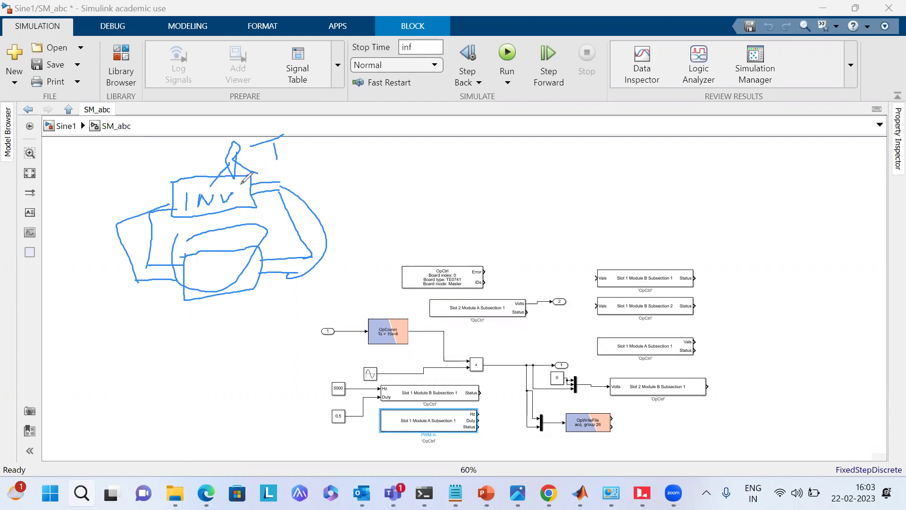
{"action": "left_click_drag", "start_coordinate": [273, 181], "coordinate": [331, 140]}
{"action": "mouse_move", "coordinate": [169, 204]}
{"action": "left_mouse_down"}
{"action": "mouse_move", "coordinate": [115, 186]}
{"action": "mouse_move", "coordinate": [84, 307]}
{"action": "mouse_move", "coordinate": [326, 257]}
{"action": "mouse_move", "coordinate": [234, 126]}
{"action": "mouse_move", "coordinate": [81, 173]}
{"action": "left_mouse_up"}
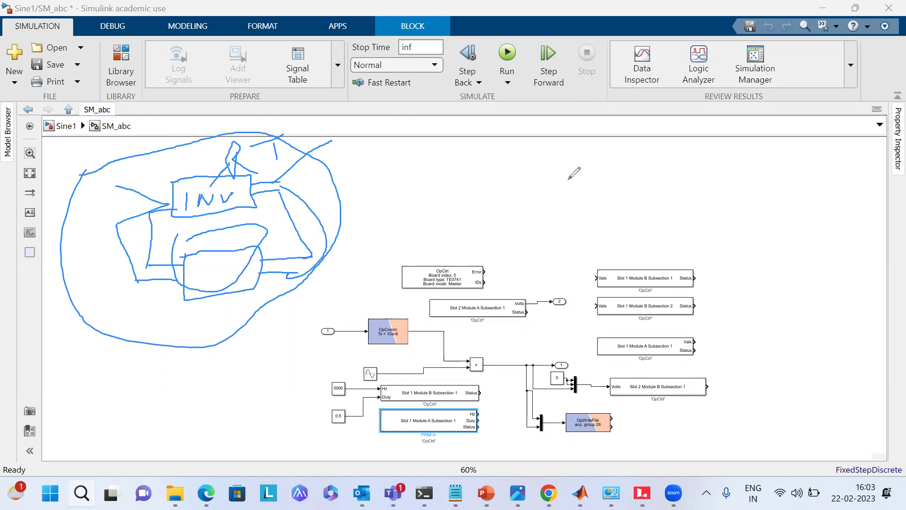
Sketch a second annotation with a slanted box above a box labelled INV, connecting the two on both sides.
{"action": "mouse_move", "coordinate": [503, 150]}
{"action": "left_mouse_down"}
{"action": "mouse_move", "coordinate": [503, 187]}
{"action": "mouse_move", "coordinate": [538, 178]}
{"action": "mouse_move", "coordinate": [562, 149]}
{"action": "mouse_move", "coordinate": [590, 150]}
{"action": "mouse_move", "coordinate": [567, 165]}
{"action": "left_mouse_up"}
{"action": "mouse_move", "coordinate": [684, 155]}
{"action": "left_mouse_down"}
{"action": "mouse_move", "coordinate": [743, 161]}
{"action": "mouse_move", "coordinate": [767, 142]}
{"action": "mouse_move", "coordinate": [713, 146]}
{"action": "mouse_move", "coordinate": [675, 175]}
{"action": "mouse_move", "coordinate": [698, 173]}
{"action": "left_mouse_up"}
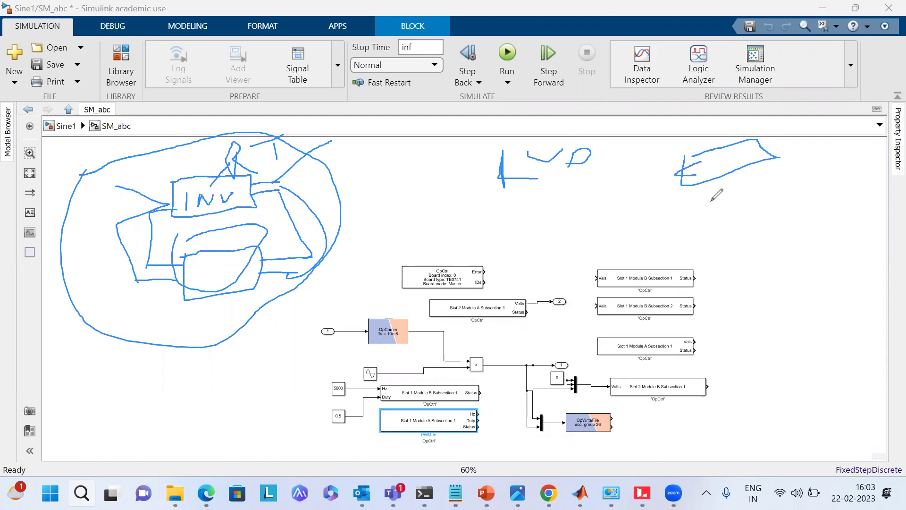
{"action": "left_click_drag", "start_coordinate": [714, 209], "coordinate": [739, 289]}
{"action": "mouse_move", "coordinate": [715, 216]}
{"action": "left_mouse_down"}
{"action": "mouse_move", "coordinate": [804, 214]}
{"action": "mouse_move", "coordinate": [788, 288]}
{"action": "mouse_move", "coordinate": [738, 289]}
{"action": "left_mouse_up"}
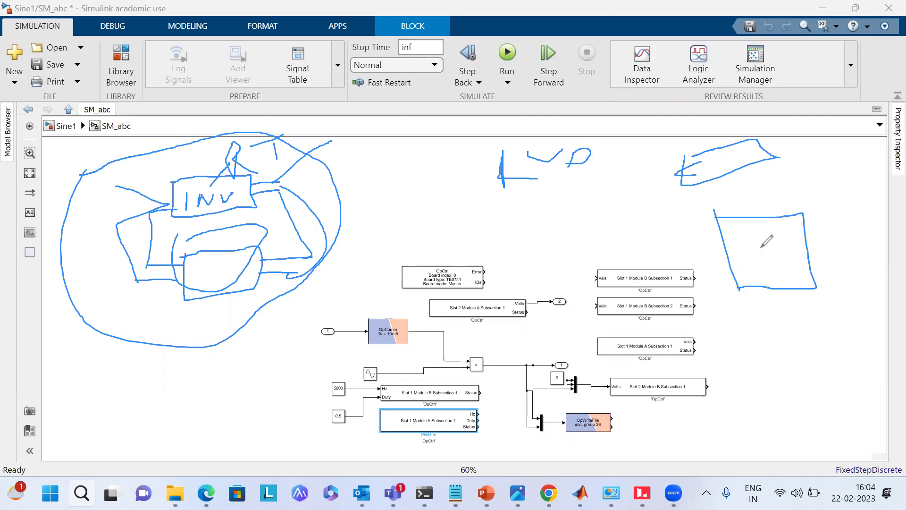
{"action": "mouse_move", "coordinate": [740, 232]}
{"action": "left_mouse_down"}
{"action": "mouse_move", "coordinate": [744, 254]}
{"action": "mouse_move", "coordinate": [754, 242]}
{"action": "mouse_move", "coordinate": [766, 246]}
{"action": "mouse_move", "coordinate": [765, 229]}
{"action": "mouse_move", "coordinate": [778, 244]}
{"action": "mouse_move", "coordinate": [784, 233]}
{"action": "mouse_move", "coordinate": [828, 228]}
{"action": "mouse_move", "coordinate": [824, 248]}
{"action": "mouse_move", "coordinate": [837, 245]}
{"action": "left_mouse_up"}
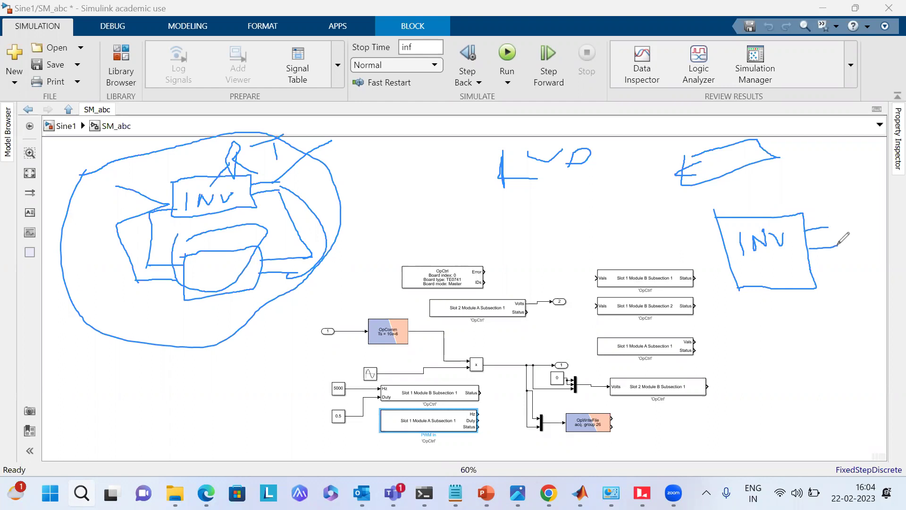
{"action": "mouse_move", "coordinate": [759, 144]}
{"action": "left_mouse_down"}
{"action": "mouse_move", "coordinate": [814, 175]}
{"action": "mouse_move", "coordinate": [820, 222]}
{"action": "left_mouse_up"}
{"action": "mouse_move", "coordinate": [773, 152]}
{"action": "left_mouse_down"}
{"action": "mouse_move", "coordinate": [782, 151]}
{"action": "mouse_move", "coordinate": [843, 235]}
{"action": "mouse_move", "coordinate": [837, 244]}
{"action": "left_mouse_up"}
{"action": "mouse_move", "coordinate": [675, 177]}
{"action": "left_mouse_down"}
{"action": "mouse_move", "coordinate": [679, 266]}
{"action": "mouse_move", "coordinate": [733, 264]}
{"action": "left_mouse_up"}
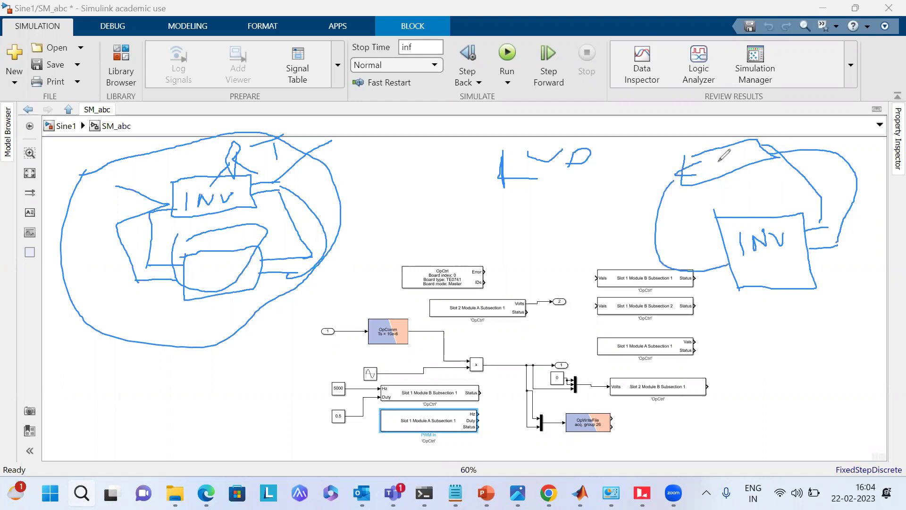
Label the slanted box in the second sketch and insert a narrow box in its connection to INV, retracing the links.
{"action": "mouse_move", "coordinate": [706, 150]}
{"action": "left_mouse_down"}
{"action": "mouse_move", "coordinate": [707, 187]}
{"action": "mouse_move", "coordinate": [708, 174]}
{"action": "mouse_move", "coordinate": [736, 188]}
{"action": "left_mouse_up"}
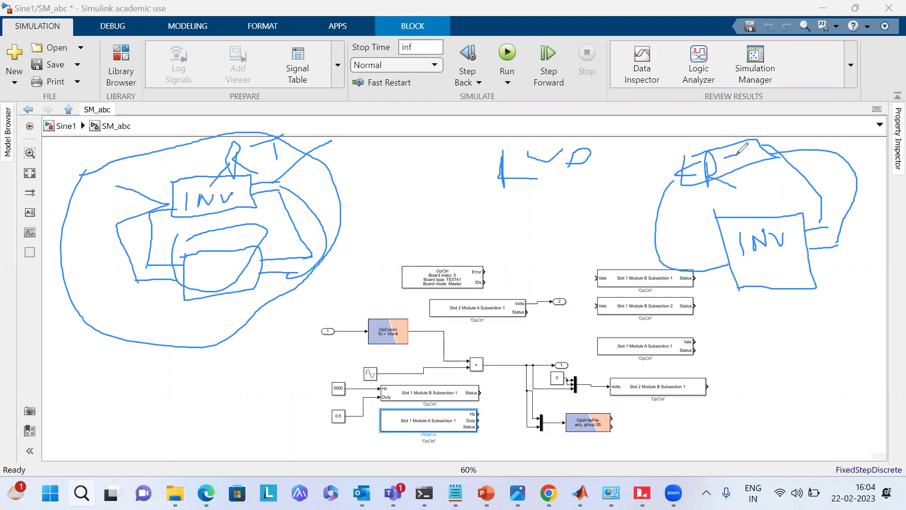
{"action": "left_click_drag", "start_coordinate": [733, 157], "coordinate": [733, 174]}
{"action": "mouse_move", "coordinate": [804, 196]}
{"action": "left_mouse_down"}
{"action": "mouse_move", "coordinate": [862, 180]}
{"action": "mouse_move", "coordinate": [831, 176]}
{"action": "mouse_move", "coordinate": [774, 189]}
{"action": "mouse_move", "coordinate": [802, 194]}
{"action": "mouse_move", "coordinate": [817, 183]}
{"action": "left_mouse_up"}
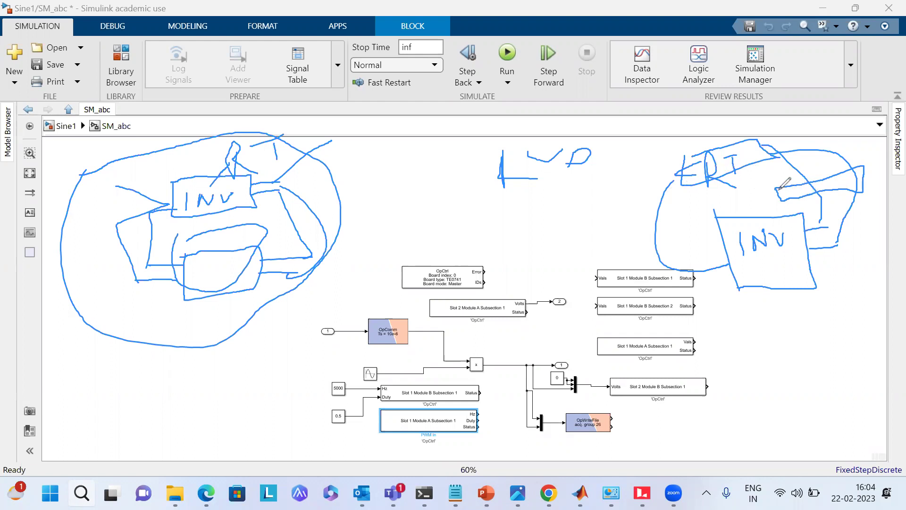
{"action": "left_click_drag", "start_coordinate": [797, 204], "coordinate": [854, 184]}
{"action": "left_click_drag", "start_coordinate": [822, 196], "coordinate": [799, 231]}
{"action": "left_click_drag", "start_coordinate": [855, 198], "coordinate": [838, 246]}
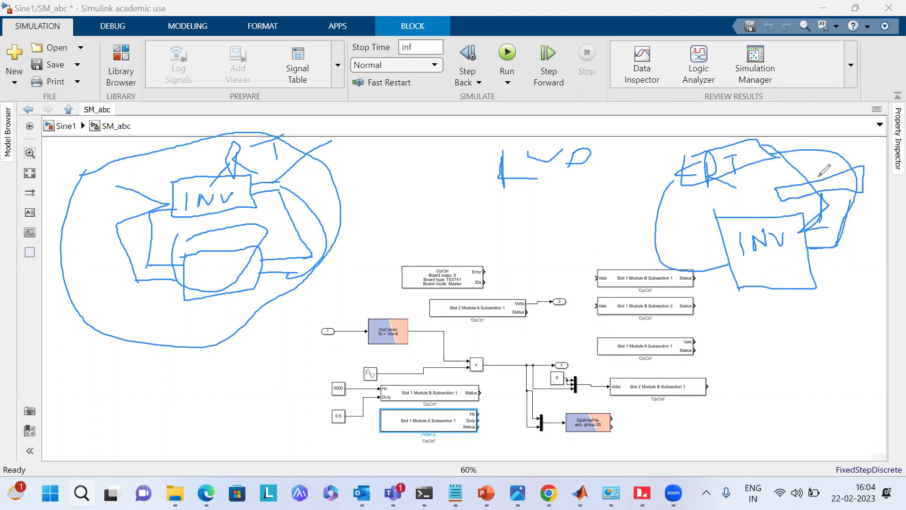
{"action": "left_click_drag", "start_coordinate": [808, 181], "coordinate": [794, 136]}
{"action": "mouse_move", "coordinate": [676, 177]}
{"action": "left_mouse_down"}
{"action": "mouse_move", "coordinate": [766, 162]}
{"action": "mouse_move", "coordinate": [680, 159]}
{"action": "left_mouse_up"}
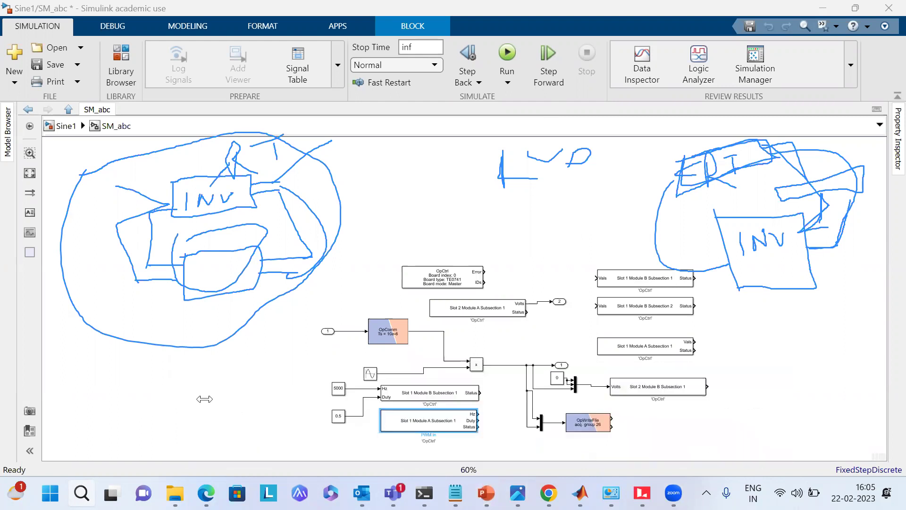
Switch to PowerPoint's Software packages slide, nudge the chart group slightly down and select its eFPGASIM box.
{"action": "key", "text": "alt+Tab"}
{"action": "left_click", "coordinate": [95, 413]}
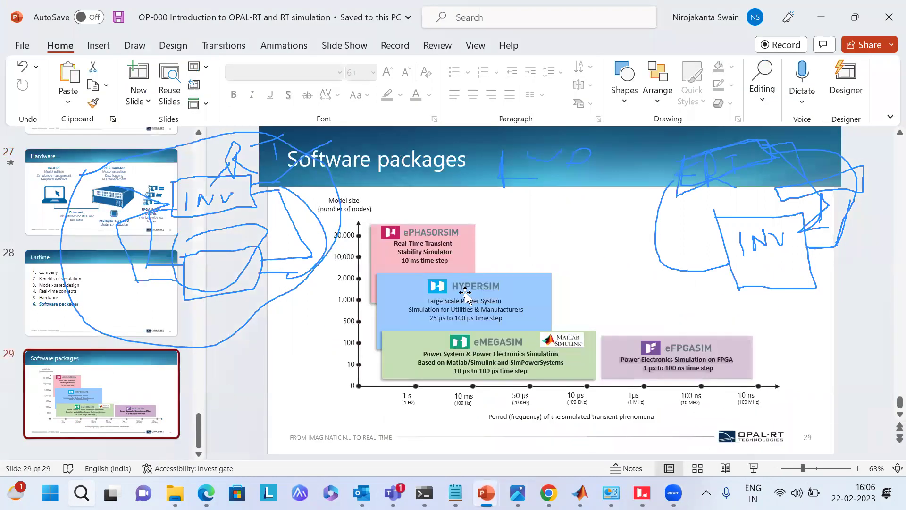
{"action": "mouse_move", "coordinate": [461, 238]}
{"action": "left_mouse_down"}
{"action": "mouse_move", "coordinate": [485, 206]}
{"action": "mouse_move", "coordinate": [464, 248]}
{"action": "left_mouse_up"}
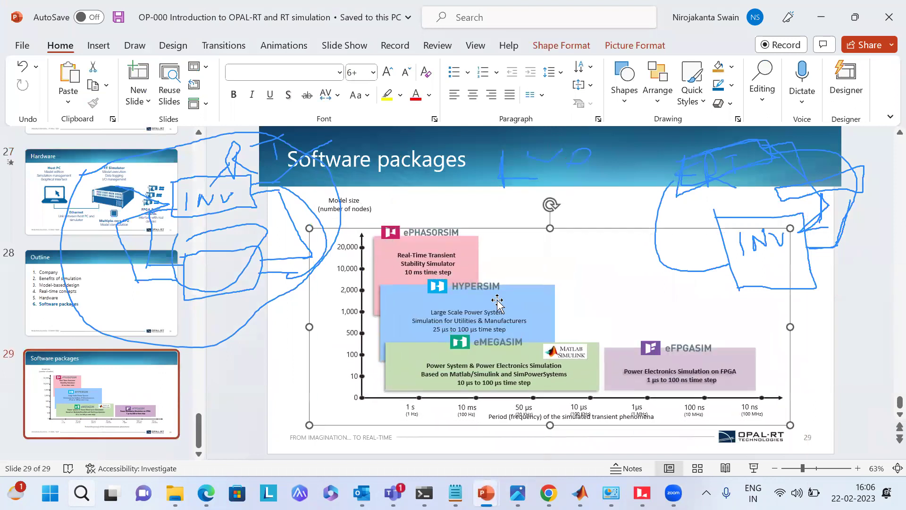
{"action": "left_click", "coordinate": [502, 361]}
{"action": "left_click", "coordinate": [676, 390]}
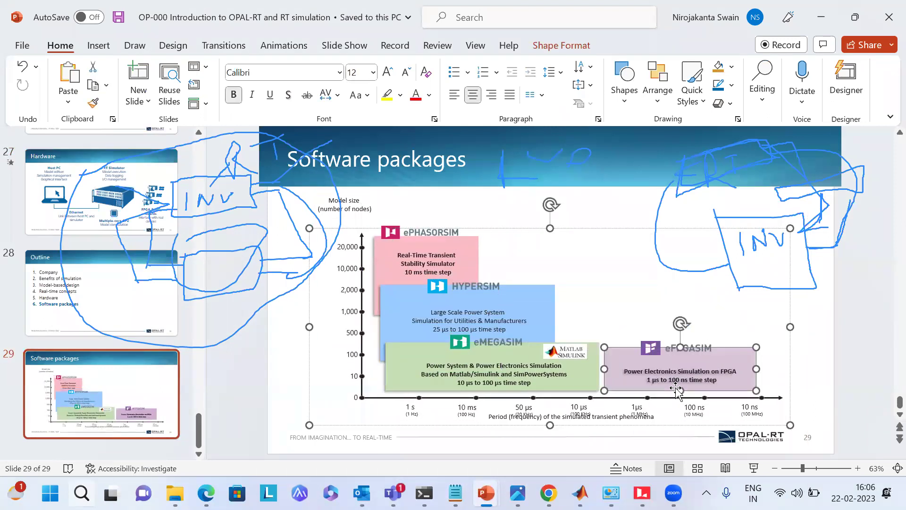